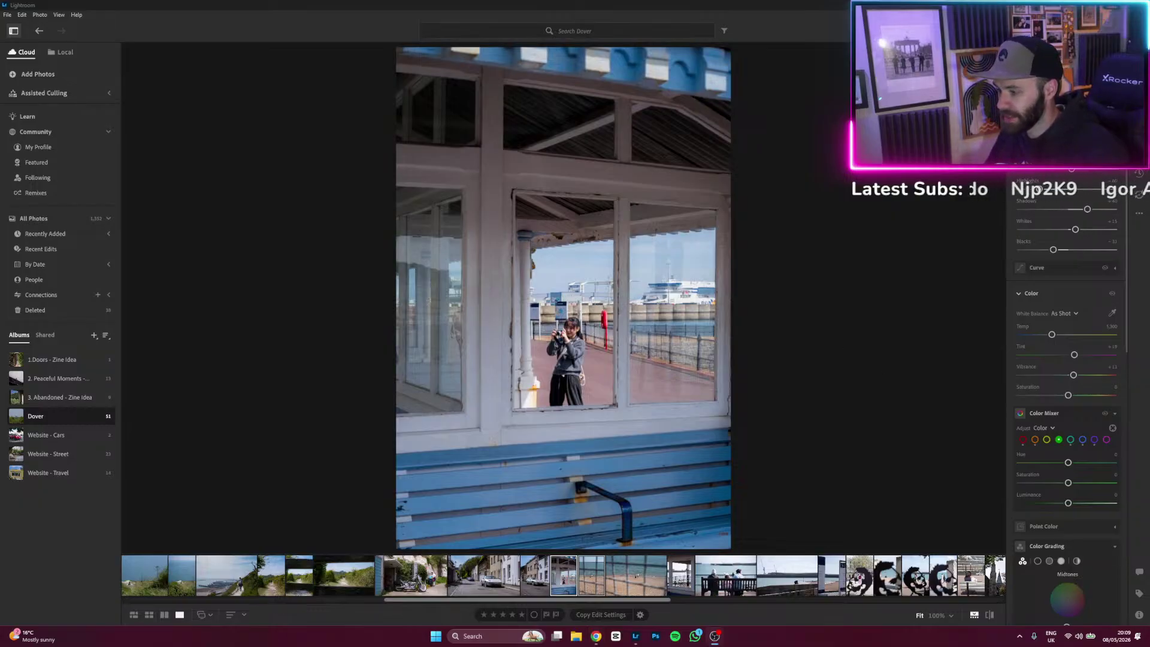
# Select the beach photo shot through the wire fence and crop it tighter around the two people at the shoreline.
pyautogui.click(590, 580)
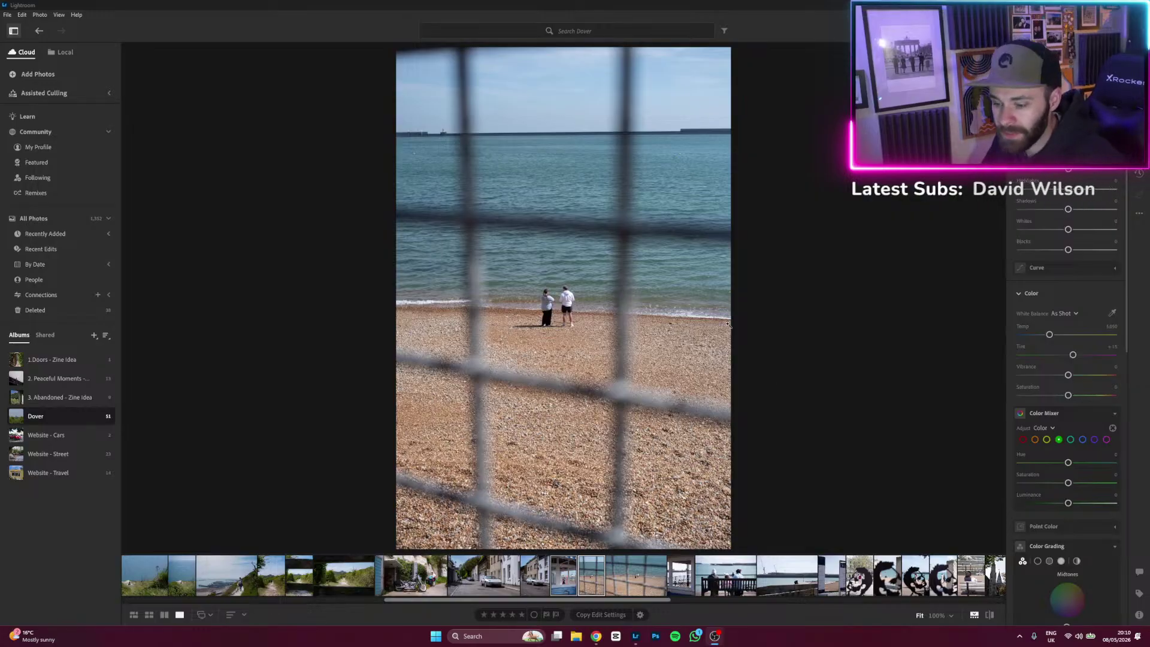
pyautogui.moveTo(638, 601); pyautogui.dragTo(978, 610)
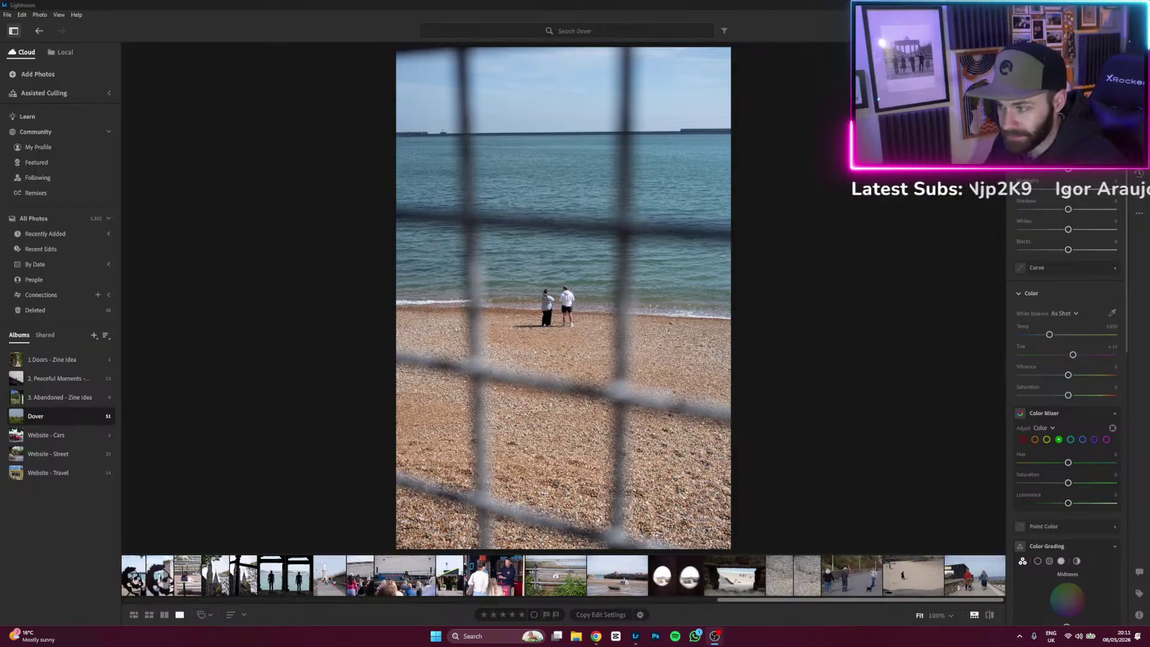
pyautogui.click(1038, 259)
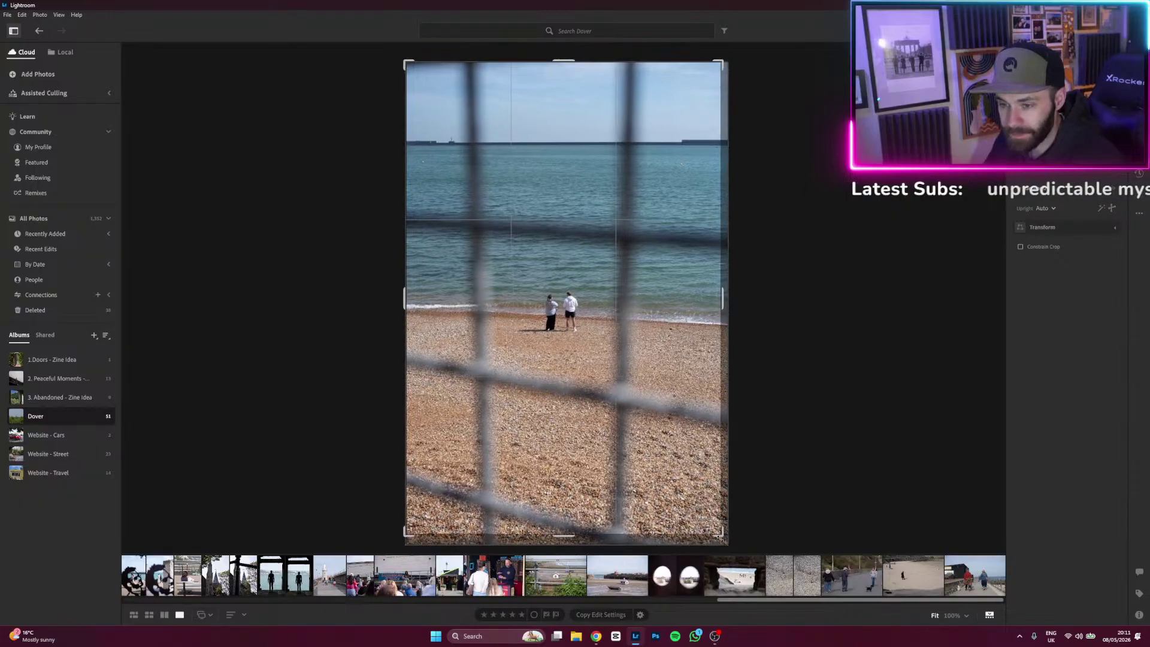
pyautogui.moveTo(716, 69); pyautogui.dragTo(708, 92)
pyautogui.moveTo(674, 207); pyautogui.dragTo(667, 203)
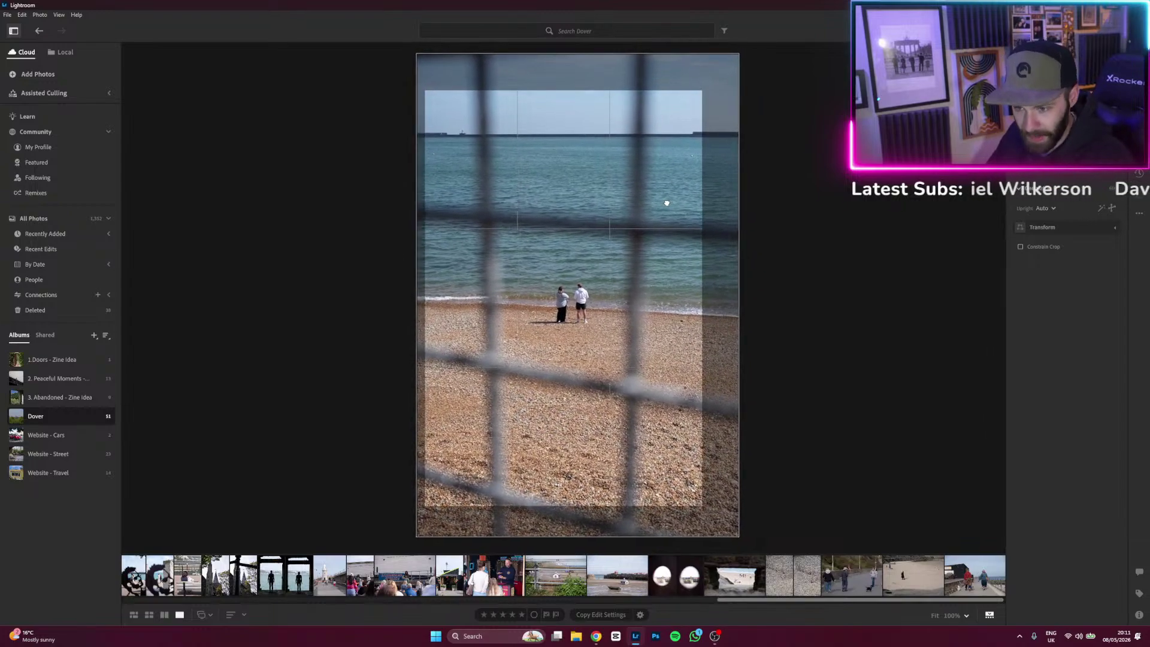
pyautogui.press('Return')
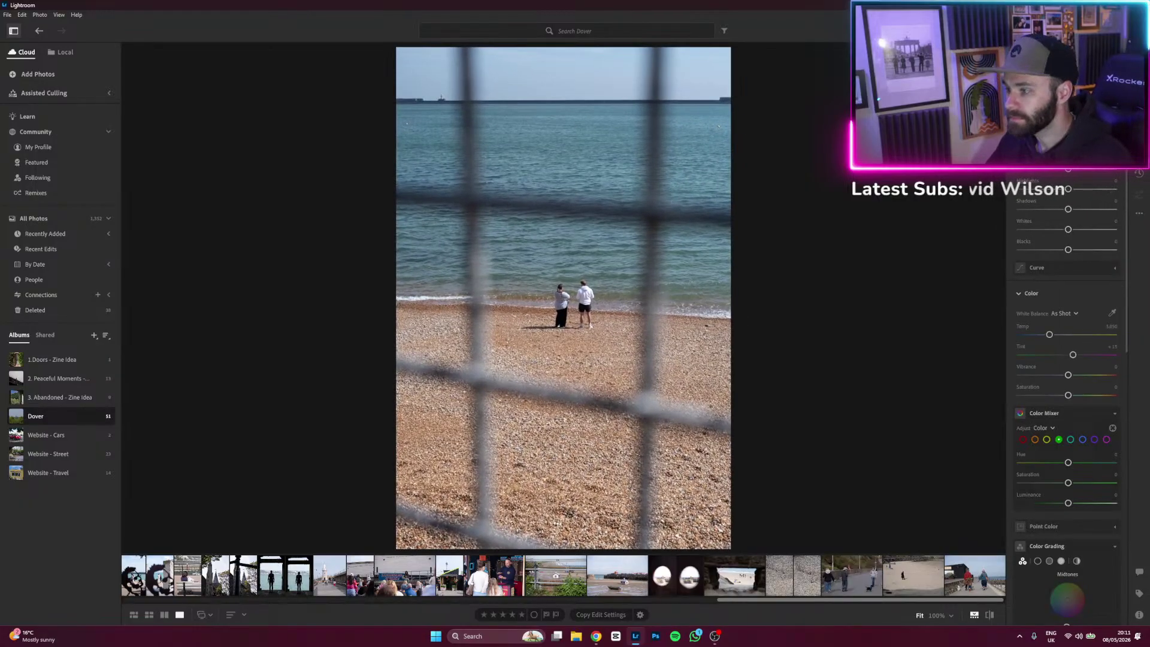
# Reopen the crop and shift the beach photo slightly inside the frame to fine-tune the composition.
pyautogui.press('c')
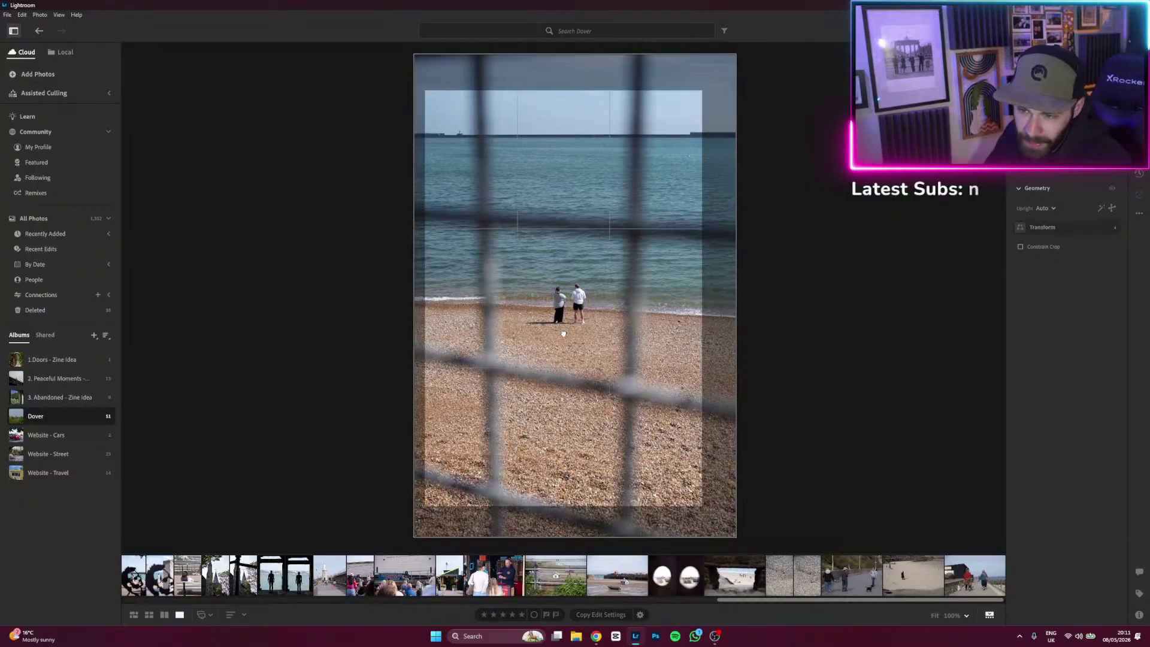
pyautogui.moveTo(563, 333); pyautogui.dragTo(562, 336)
pyautogui.press('Return')
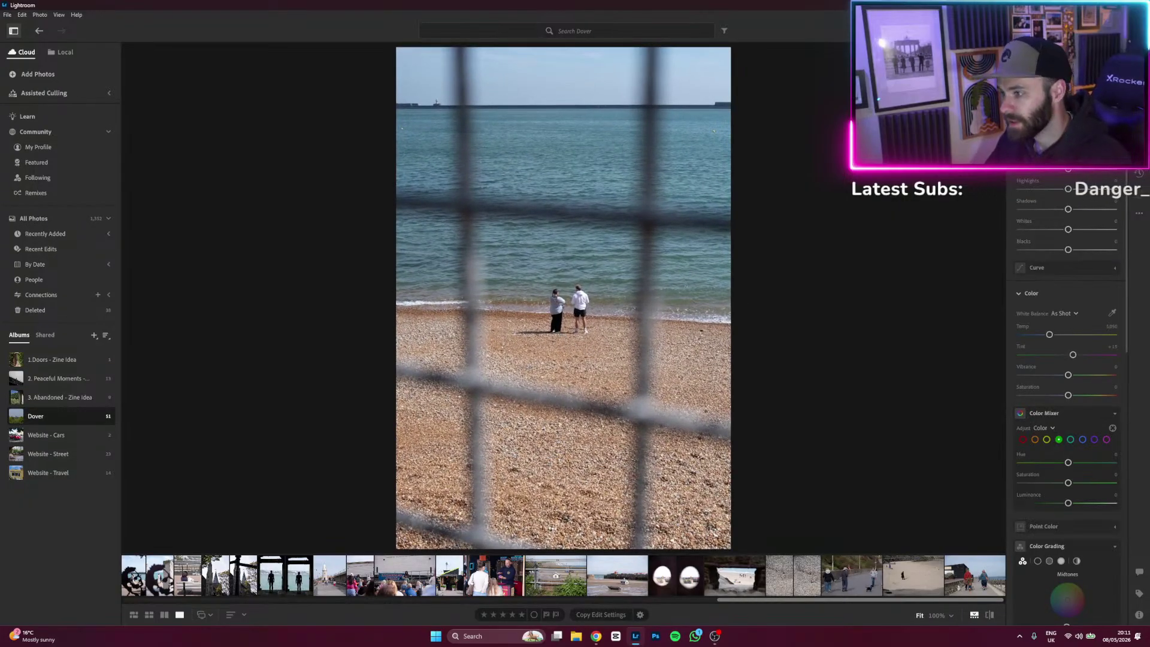
# Create separate landscape masks for the sky, water and natural ground, and check their coverage with the mask overlay.
pyautogui.press('m')
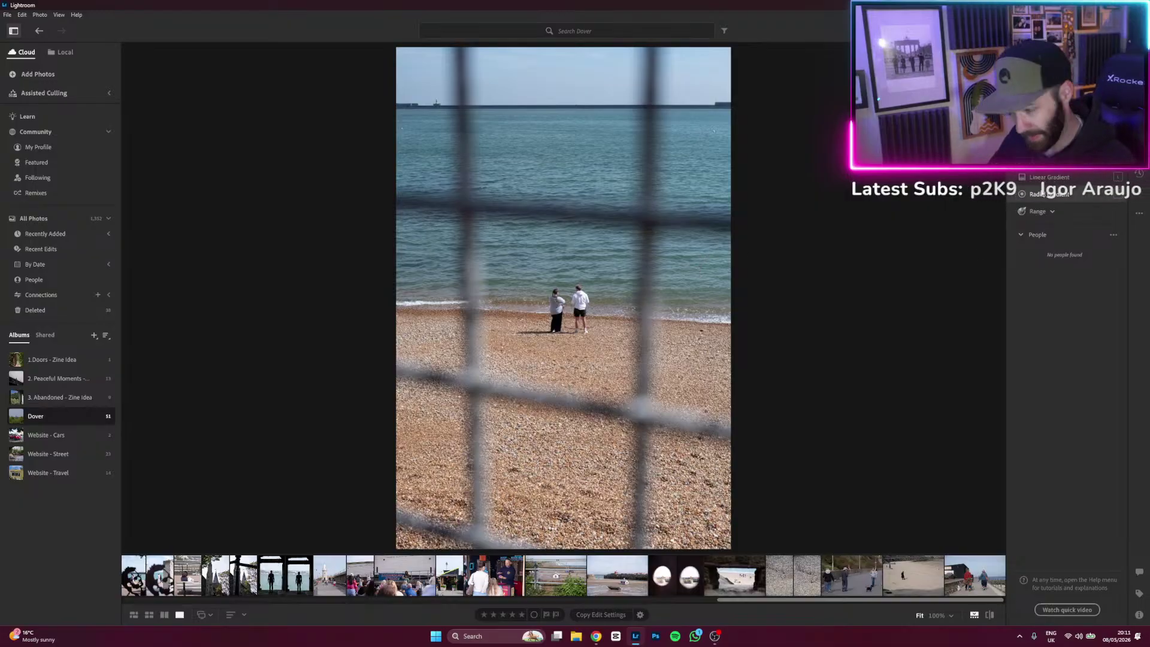
pyautogui.press('m')
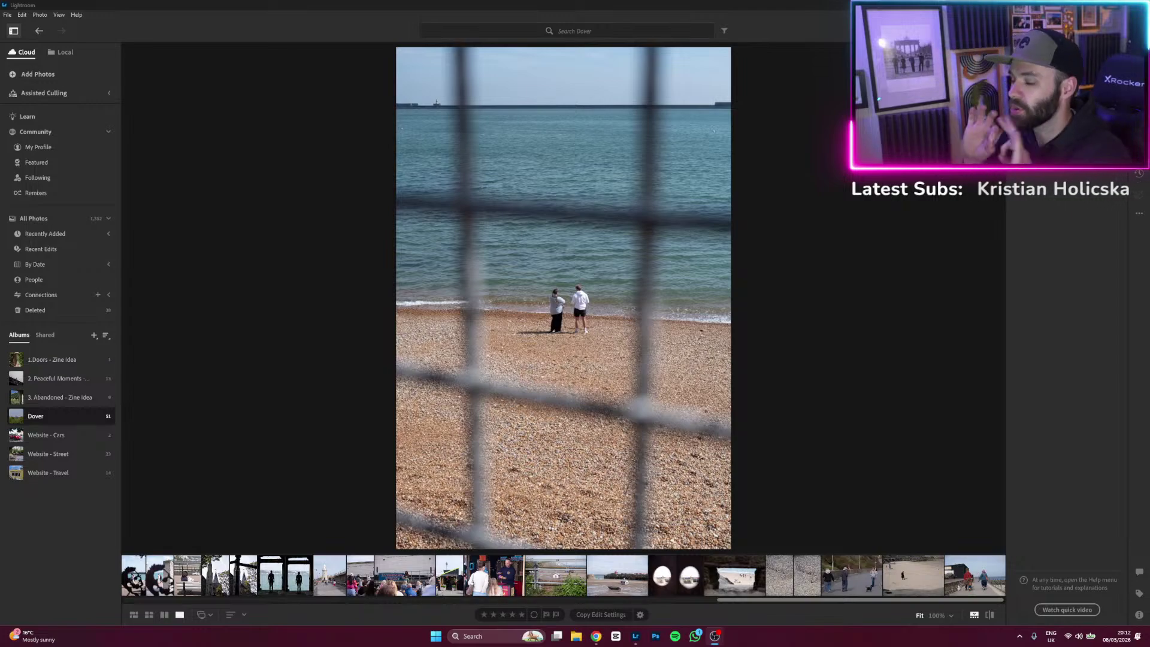
pyautogui.click(484, 4)
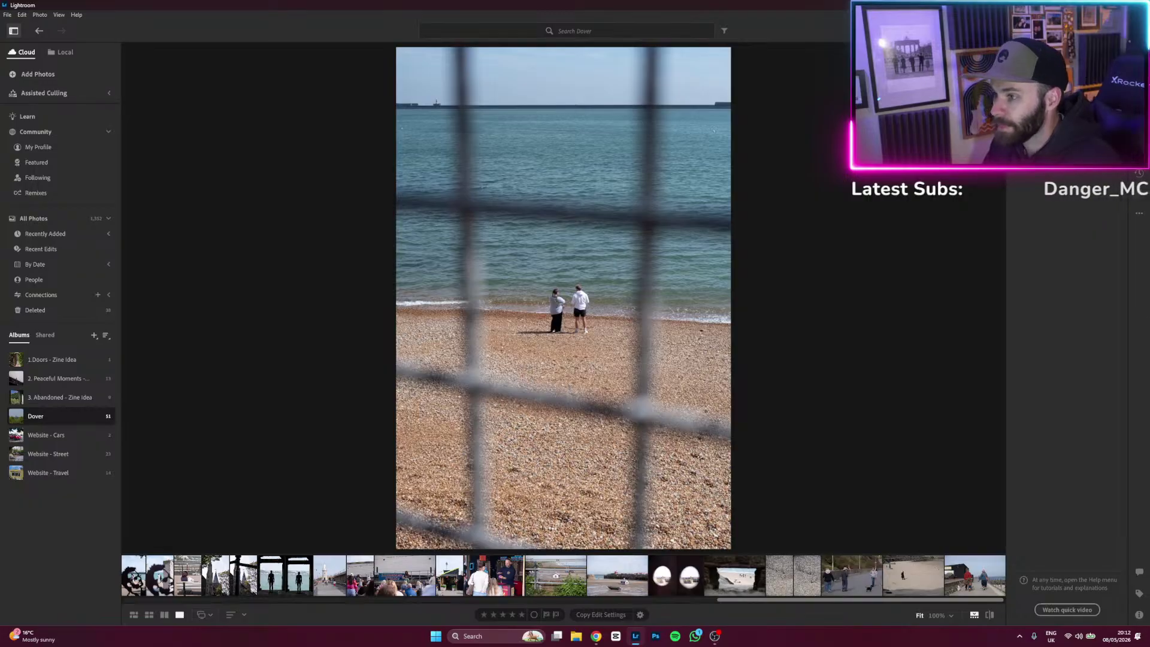
pyautogui.click(1102, 180)
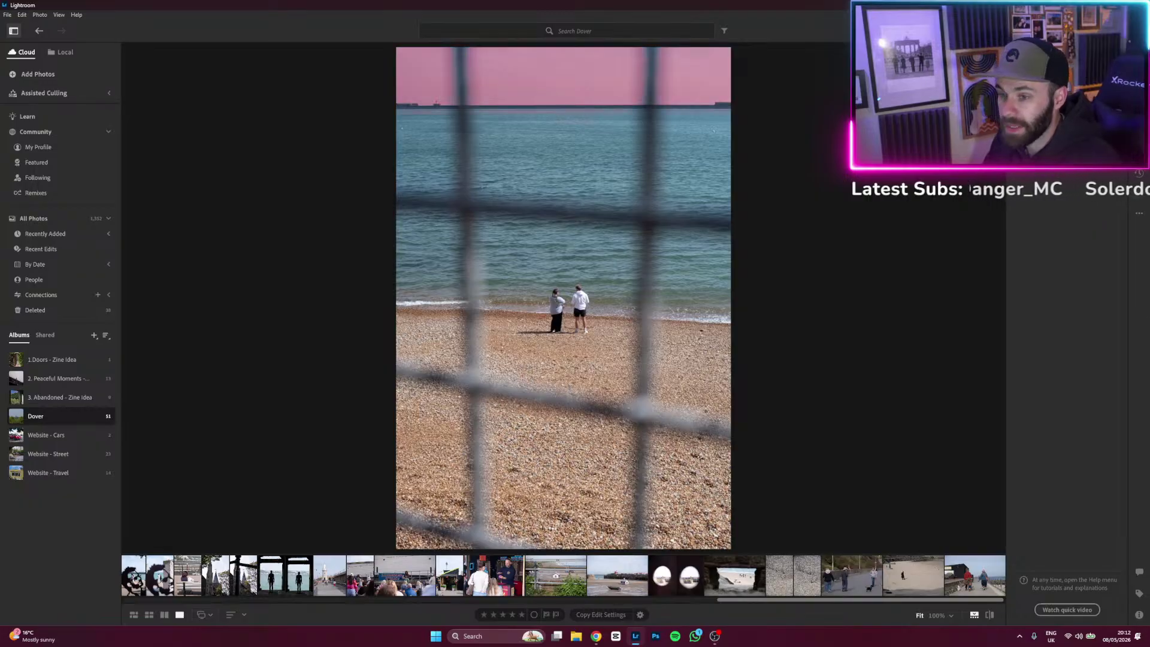
pyautogui.click(1103, 197)
pyautogui.click(1114, 185)
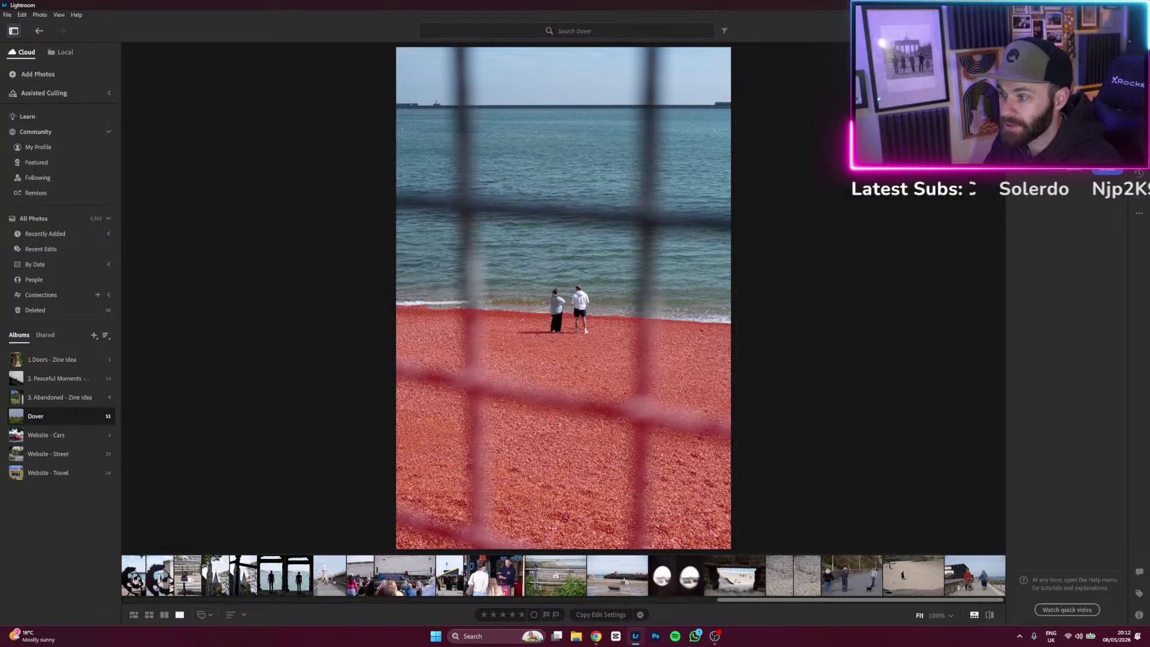
pyautogui.click(1138, 185)
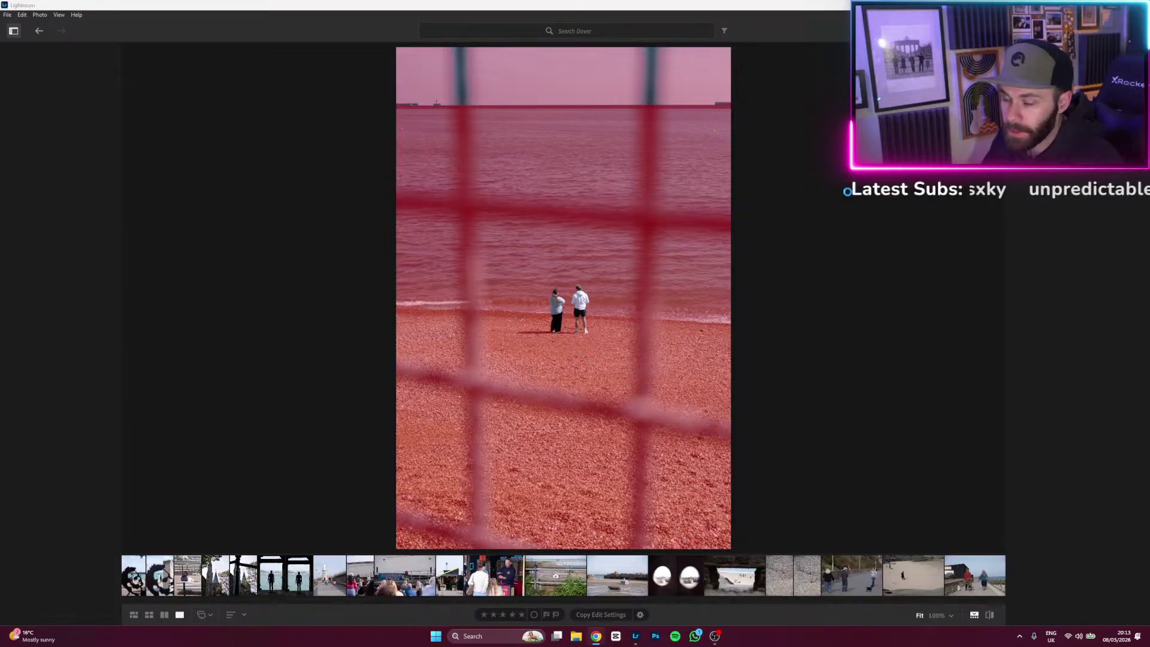
pyautogui.click(617, 3)
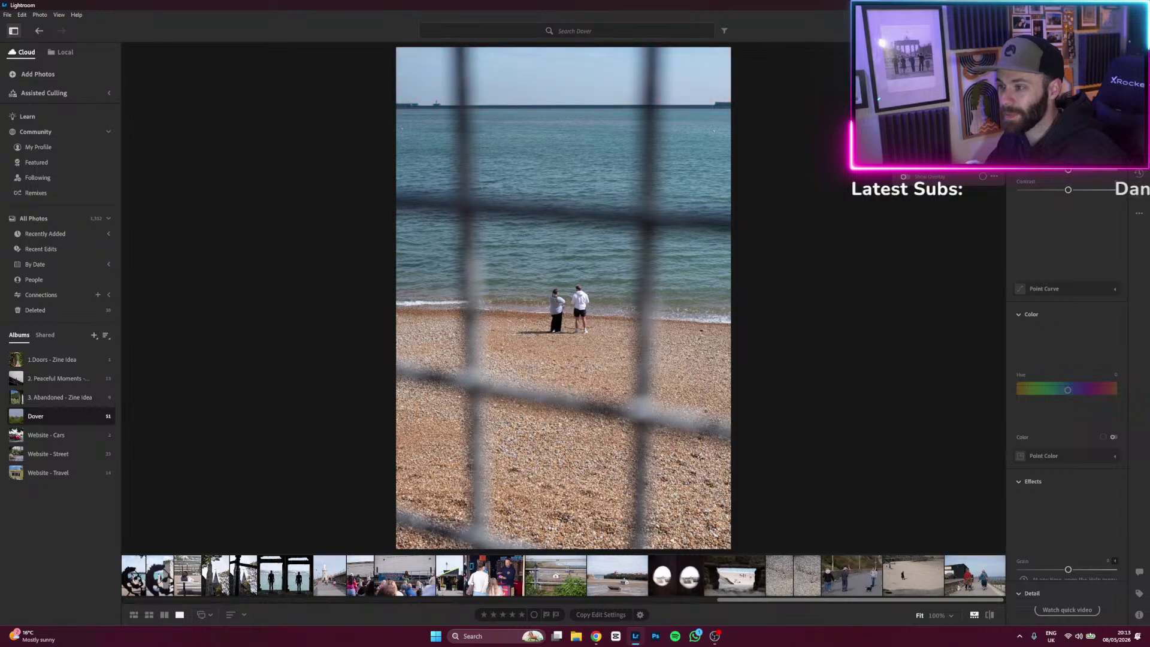
pyautogui.press('o')
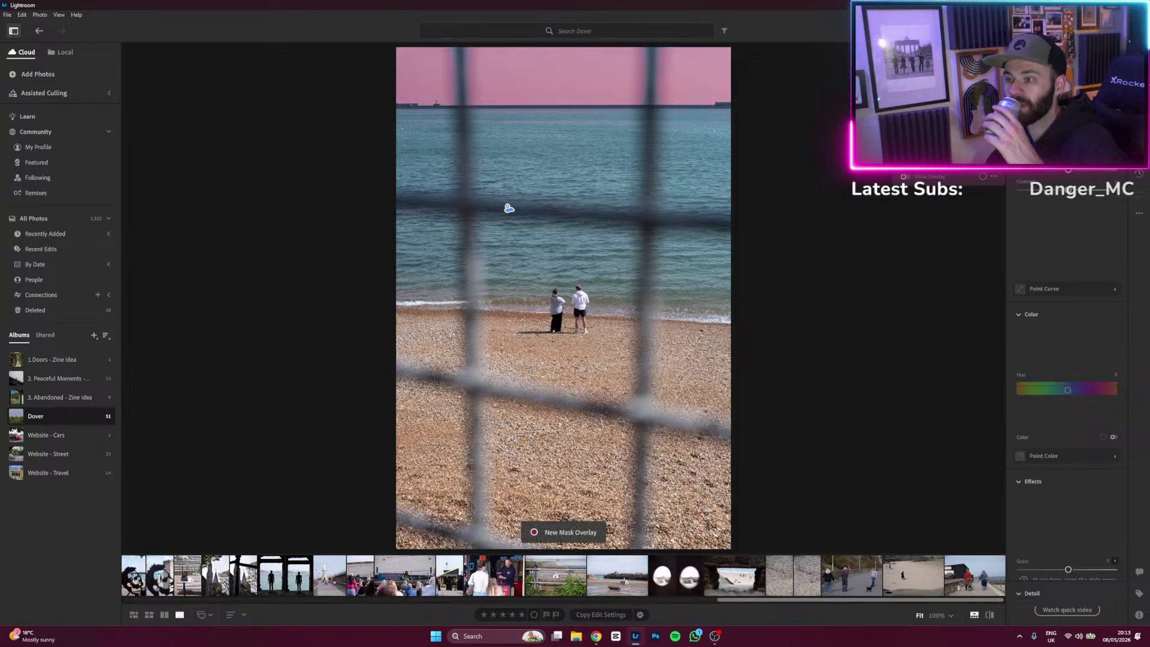
pyautogui.click(509, 208)
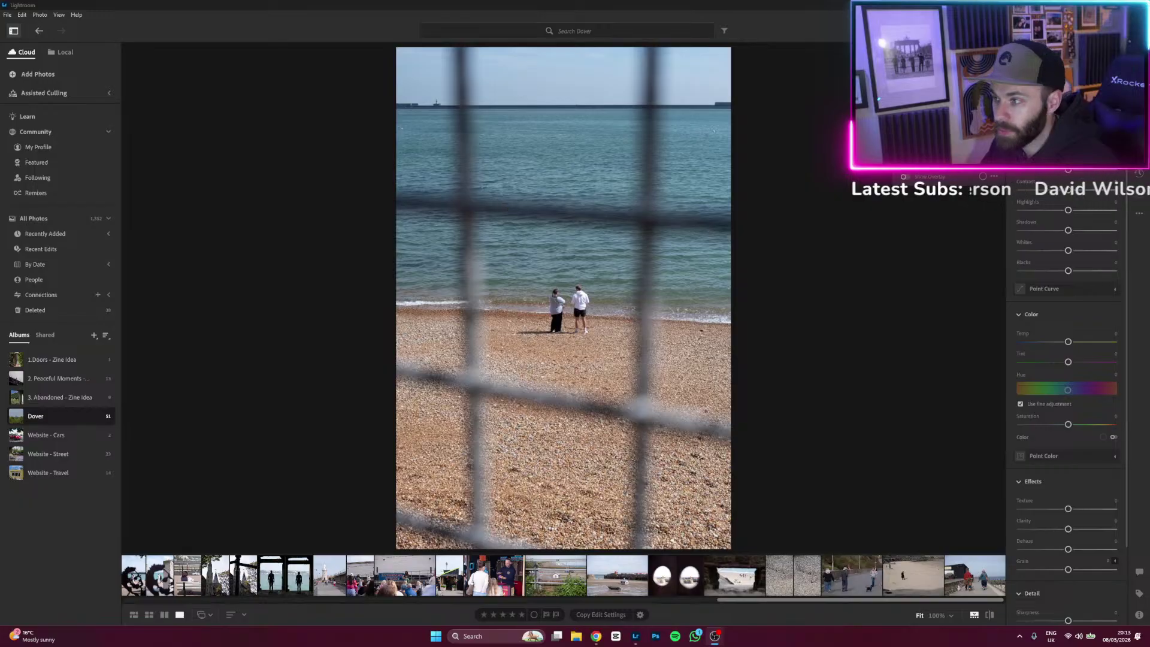
pyautogui.click(890, 256)
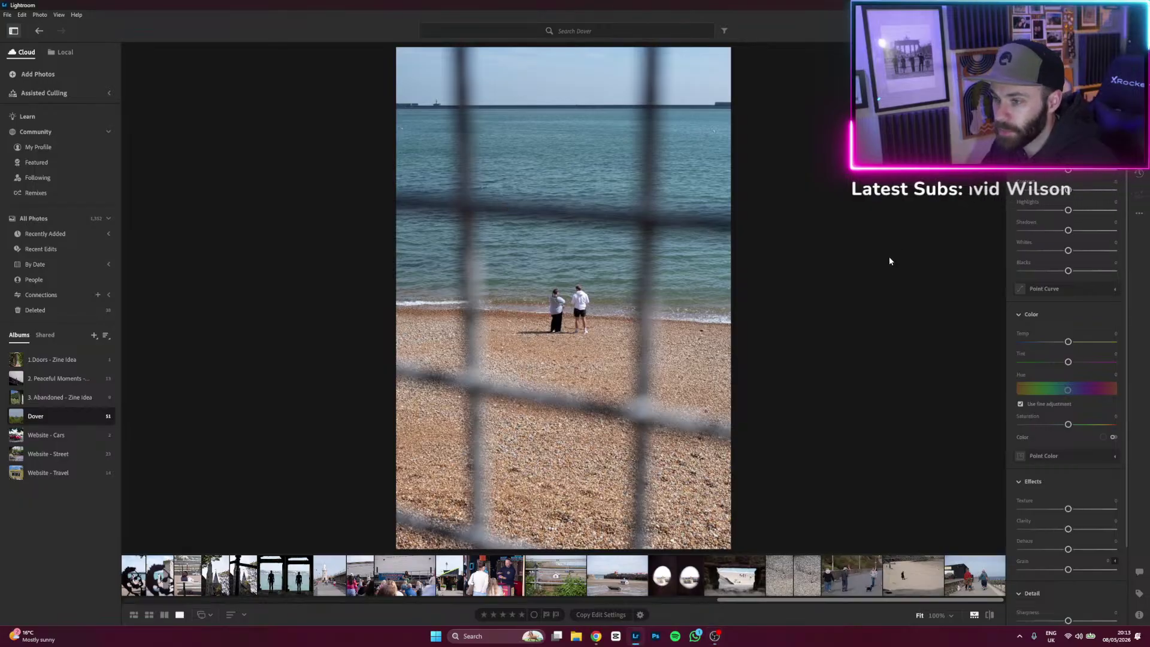
# Try film presets such as Kodak Ektar 100 on the beach photo, settling on the starred film preset higher up the list.
pyautogui.hotkey('shift', 'p')
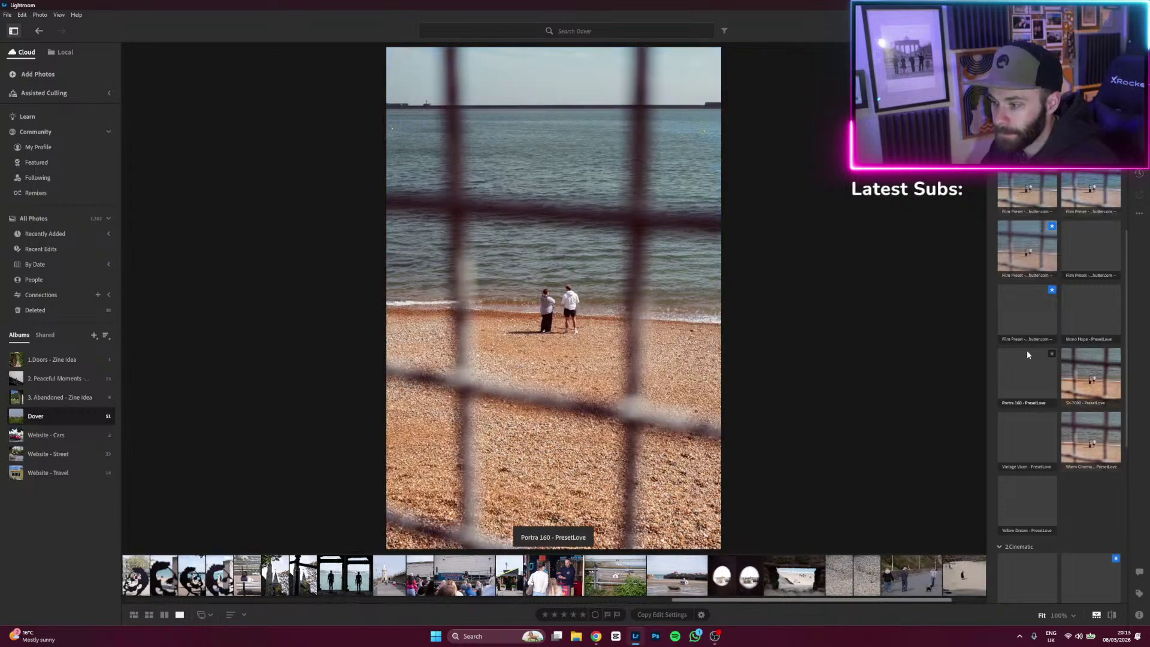
pyautogui.click(1026, 345)
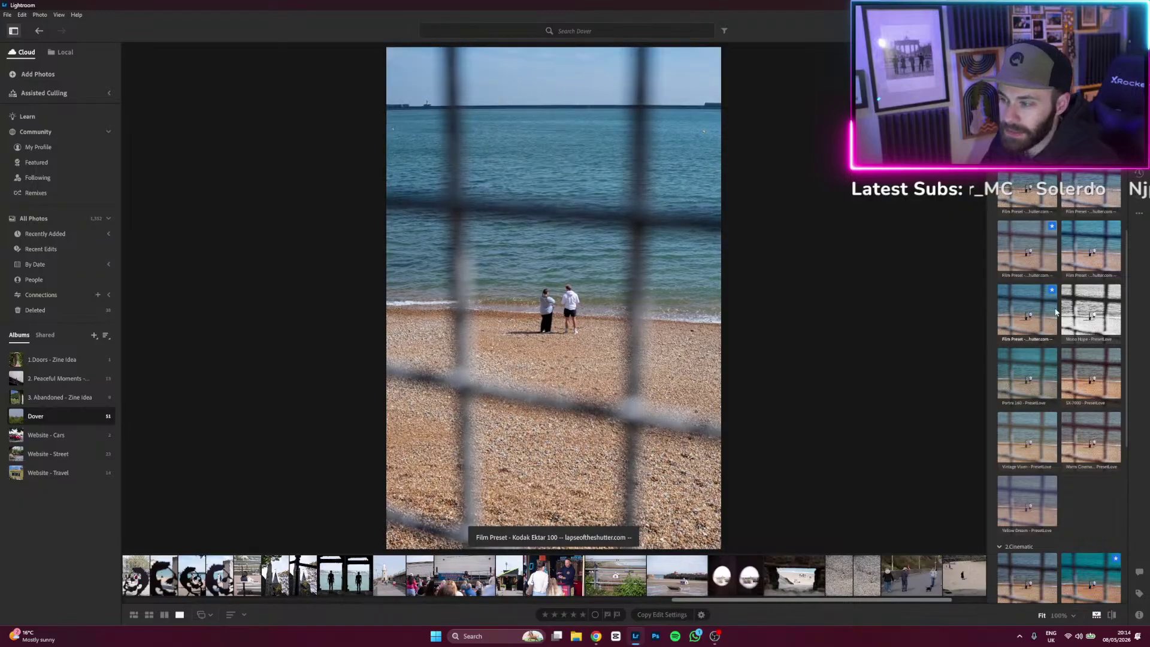
pyautogui.click(1008, 309)
pyautogui.scroll(2, 1018, 312)
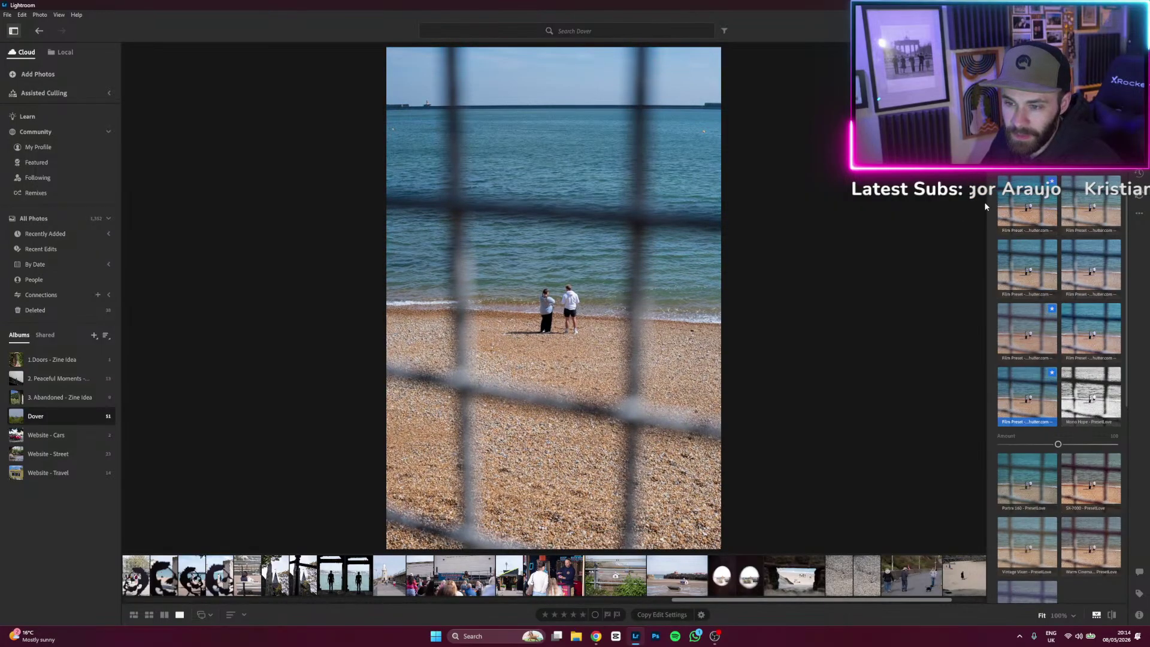
pyautogui.click(1050, 202)
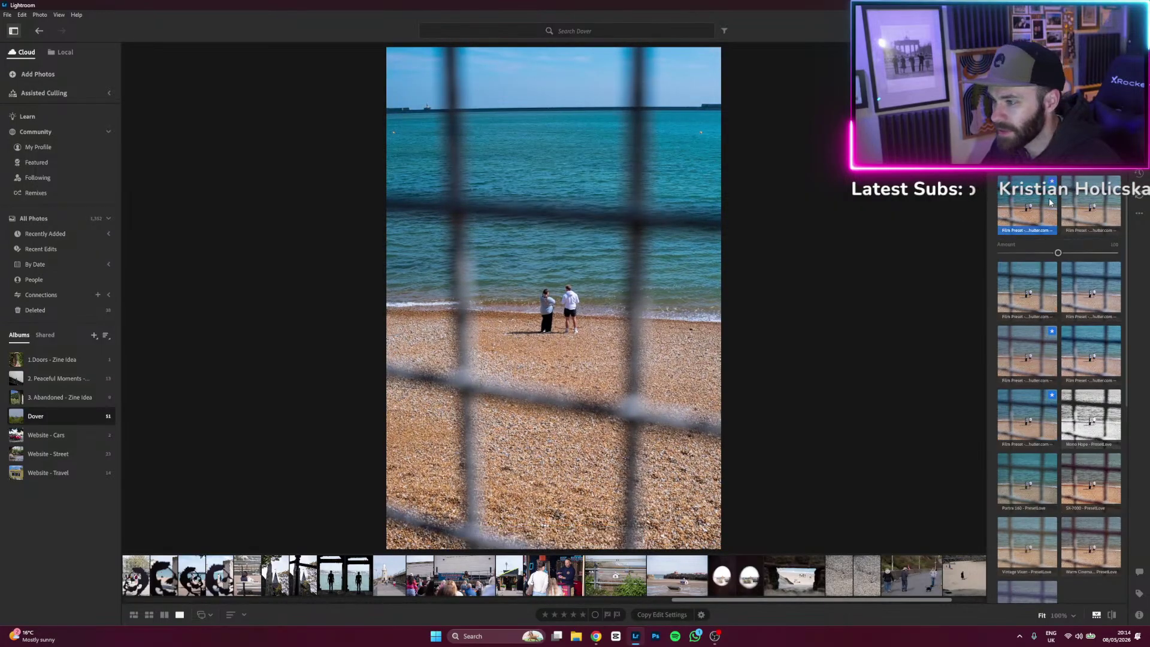
pyautogui.press('c')
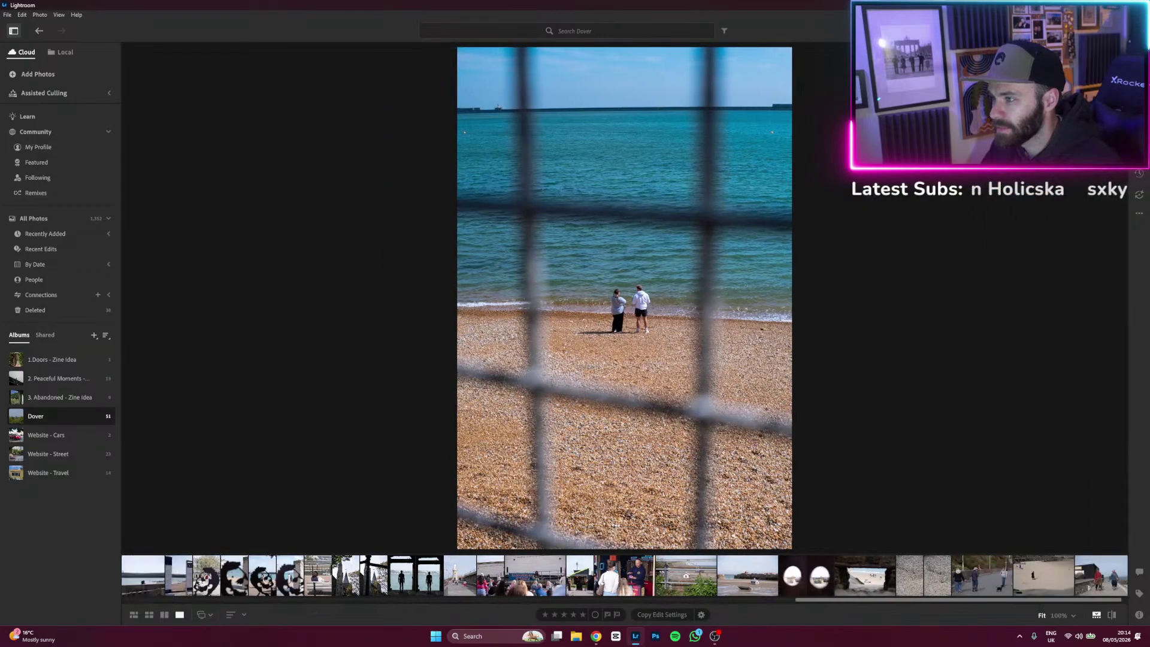
pyautogui.click(1102, 208)
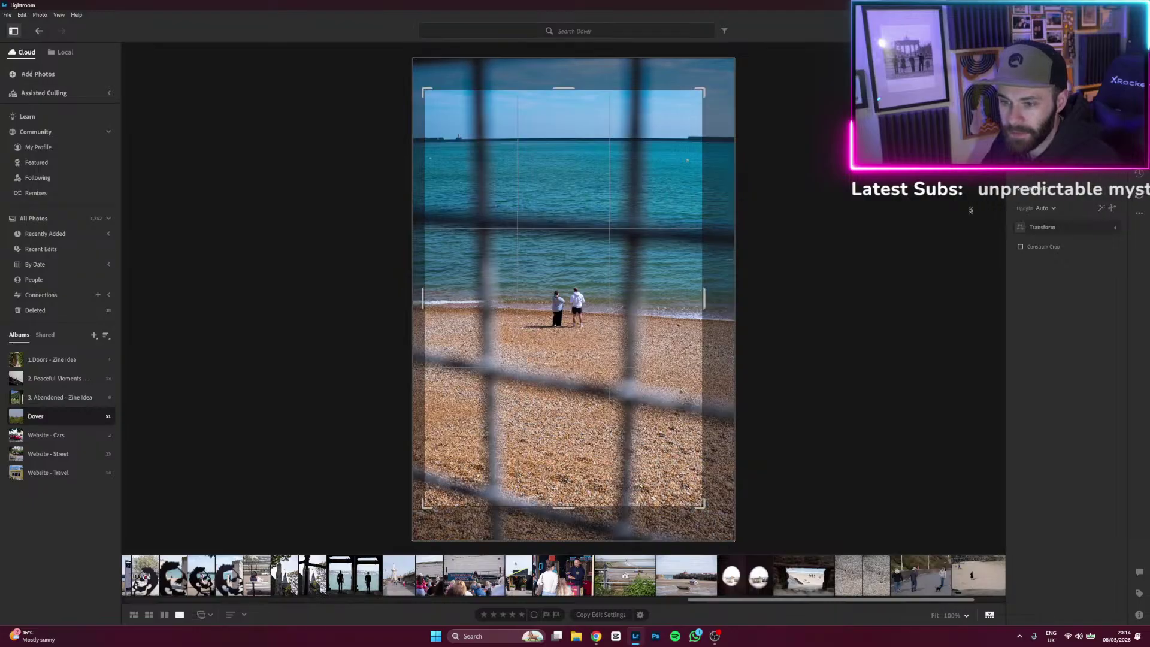
pyautogui.press('Return')
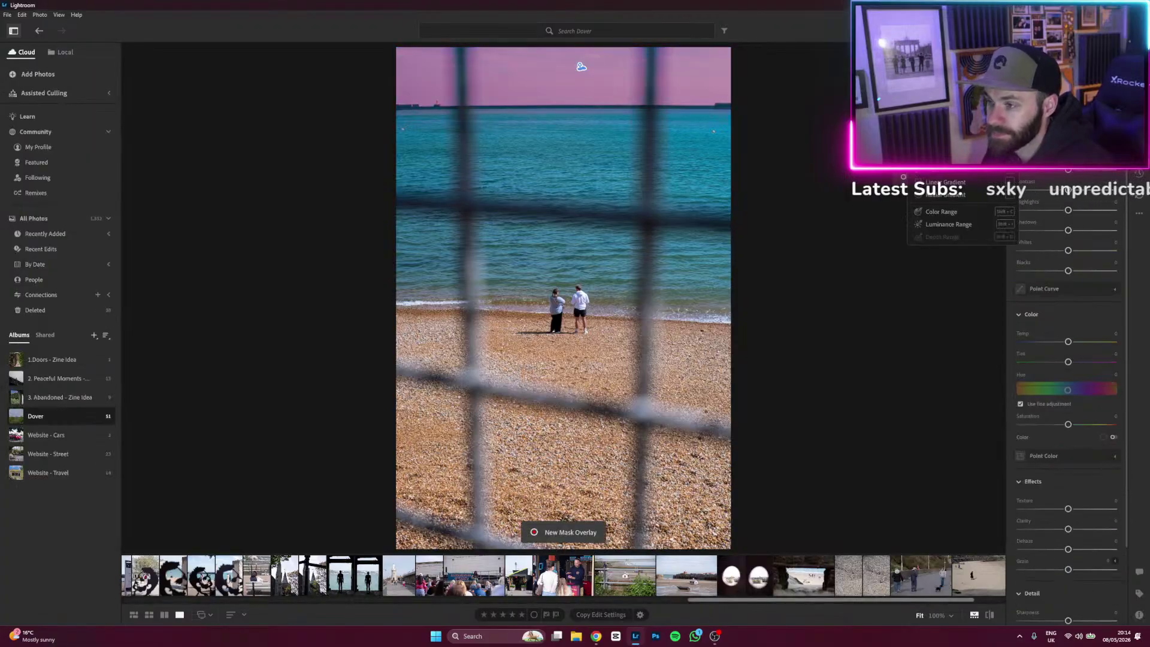
# Add an object selection mask covering the two people on the beach and check it against the other masks.
pyautogui.click(923, 195)
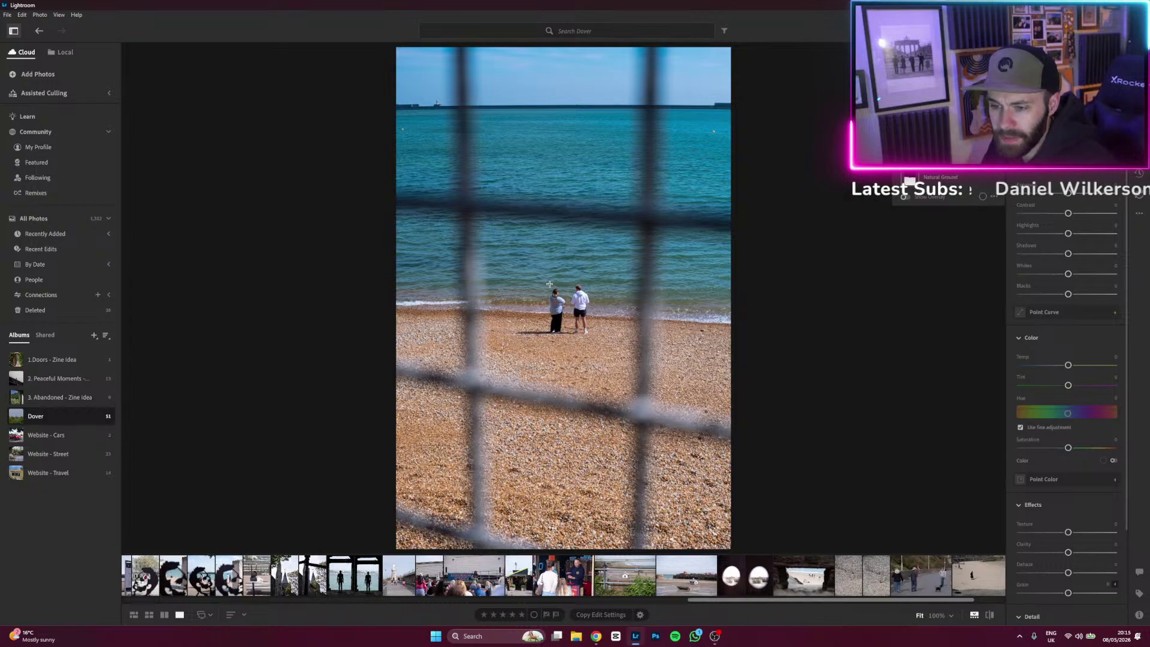
pyautogui.moveTo(542, 283); pyautogui.dragTo(592, 336)
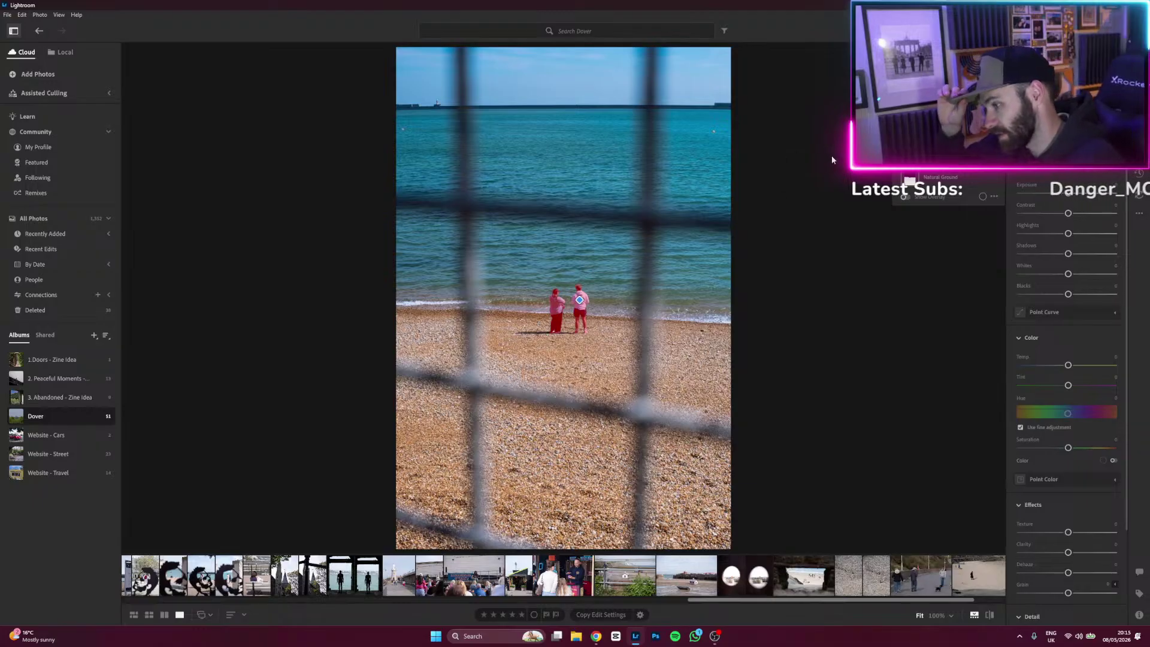
pyautogui.press('o')
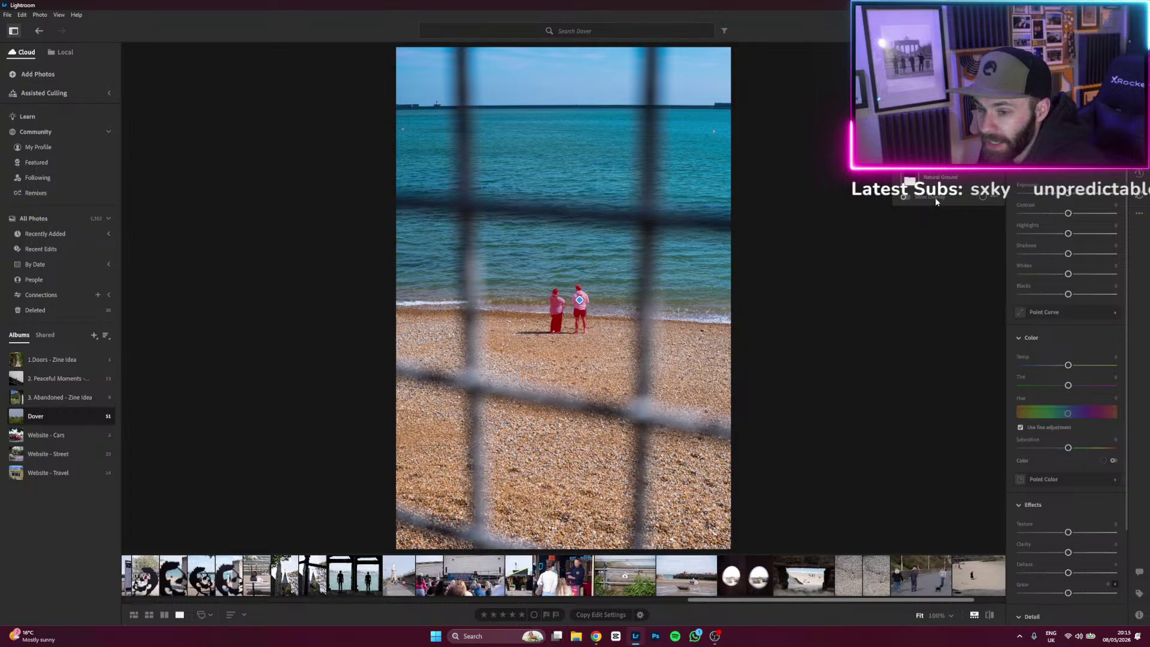
pyautogui.click(943, 182)
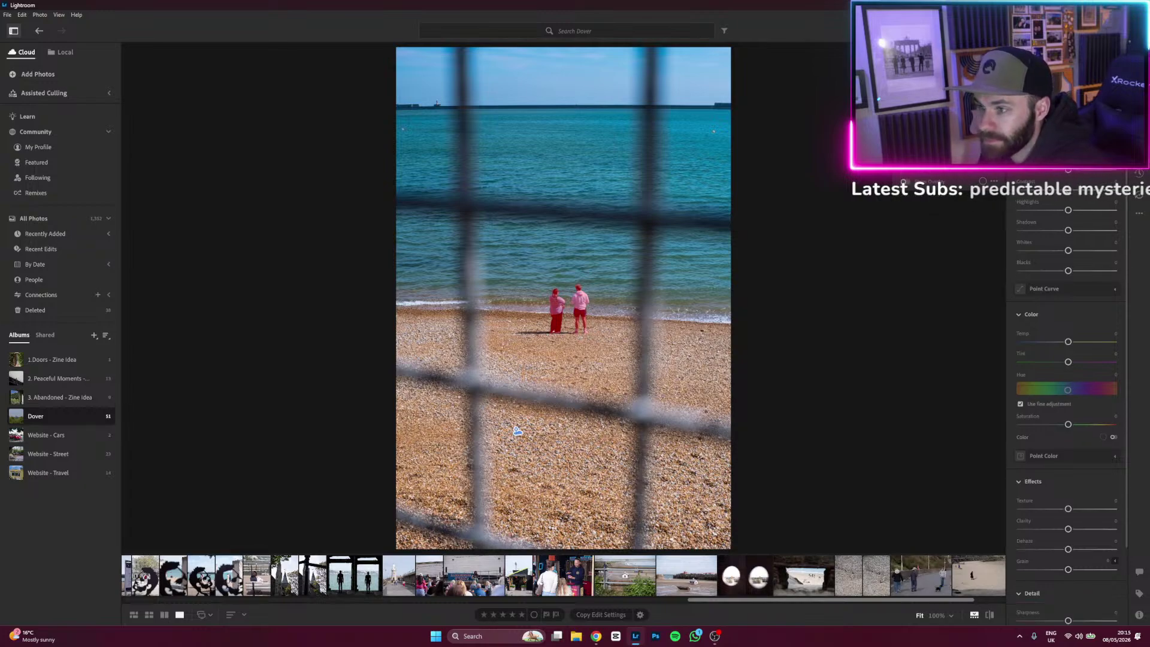
pyautogui.scroll(1, 1066, 360)
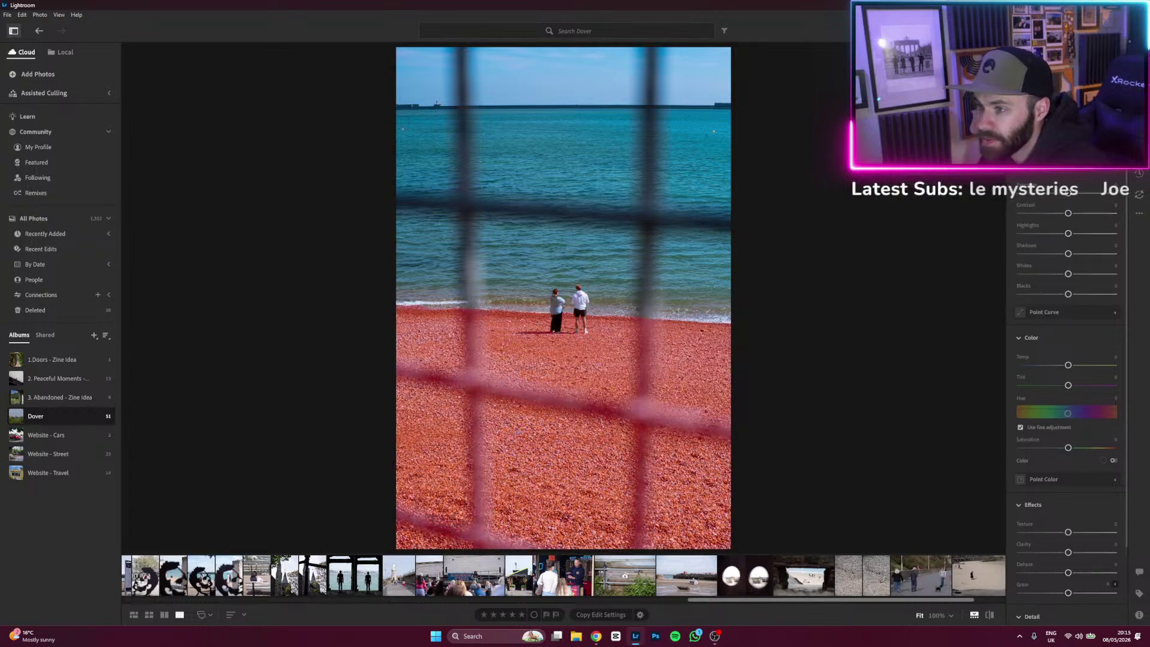
# Add a radial gradient mask centred on the two people and invert it to cover their surroundings.
pyautogui.click(942, 196)
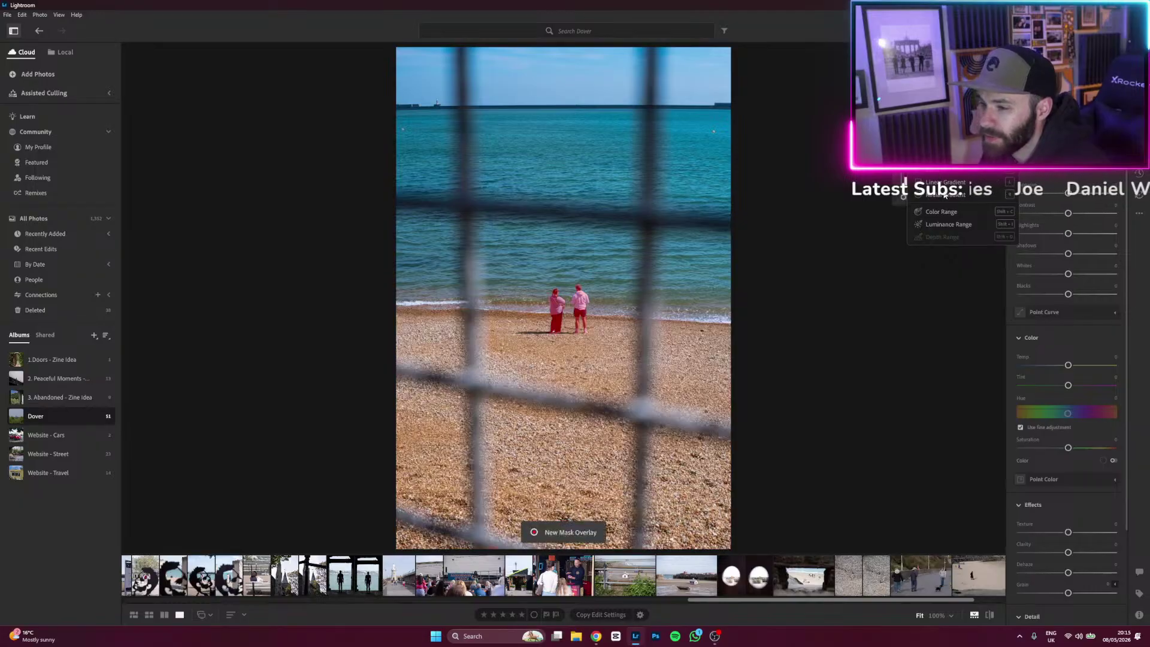
pyautogui.click(928, 290)
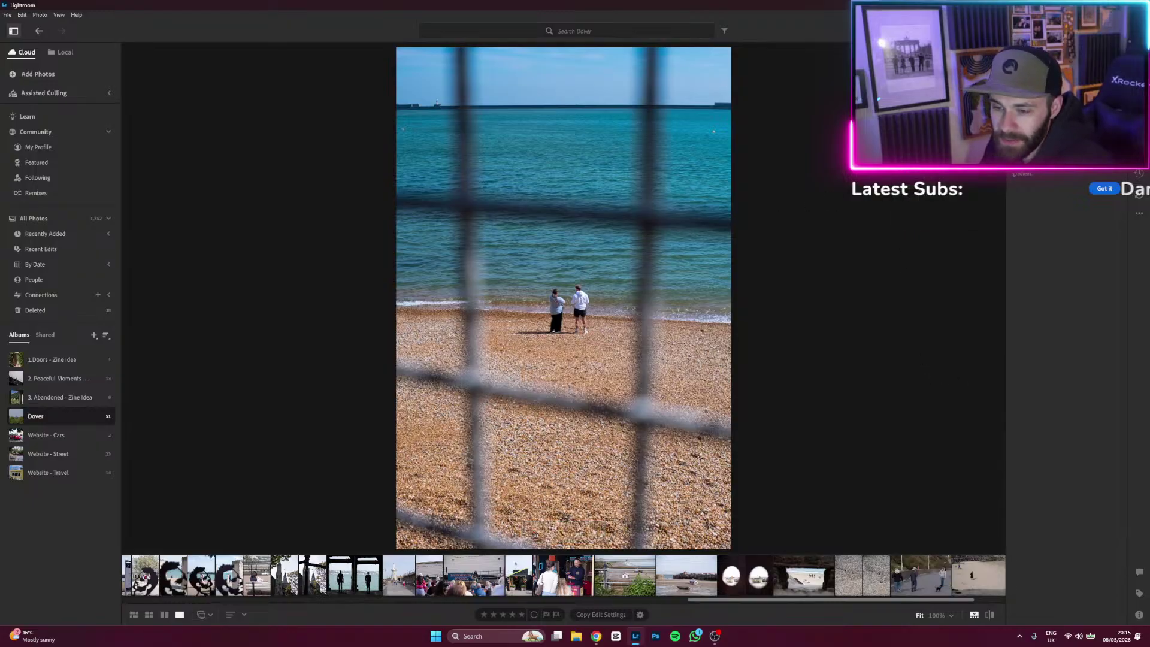
pyautogui.moveTo(564, 299); pyautogui.dragTo(636, 401)
pyautogui.moveTo(565, 302); pyautogui.dragTo(566, 307)
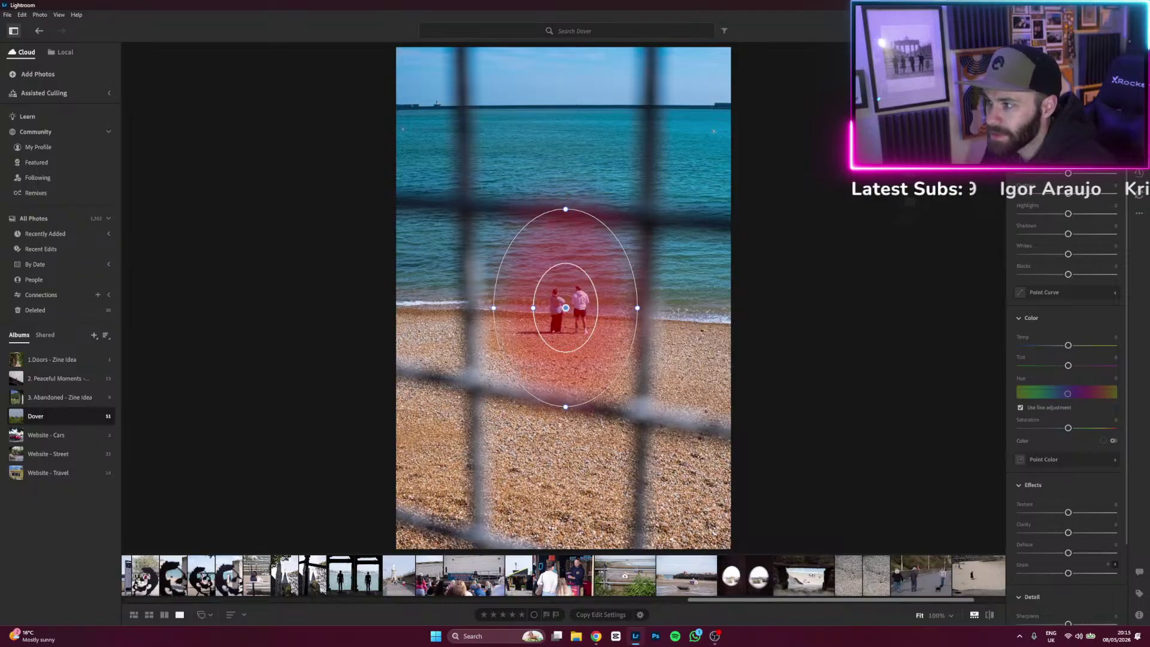
pyautogui.press("'")
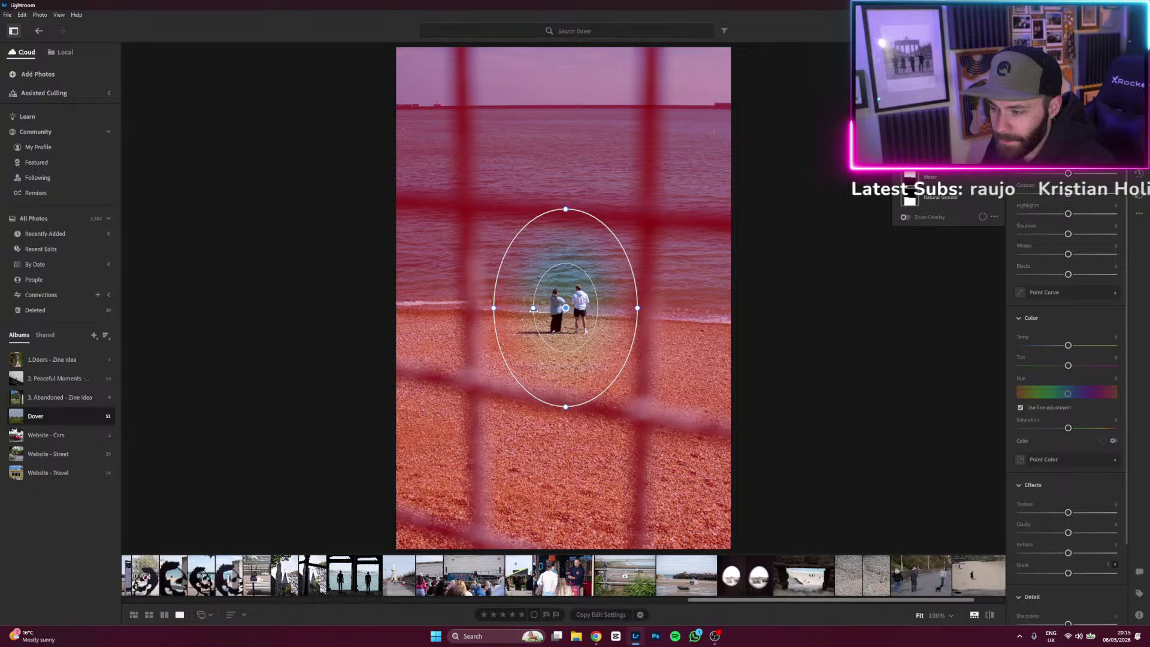
# Enlarge the inverted radial gradient's outer ellipse and extend its inner feather edge slightly around the two people.
pyautogui.moveTo(534, 309); pyautogui.dragTo(488, 309)
pyautogui.moveTo(566, 209); pyautogui.dragTo(565, 199)
pyautogui.moveTo(490, 306); pyautogui.dragTo(475, 306)
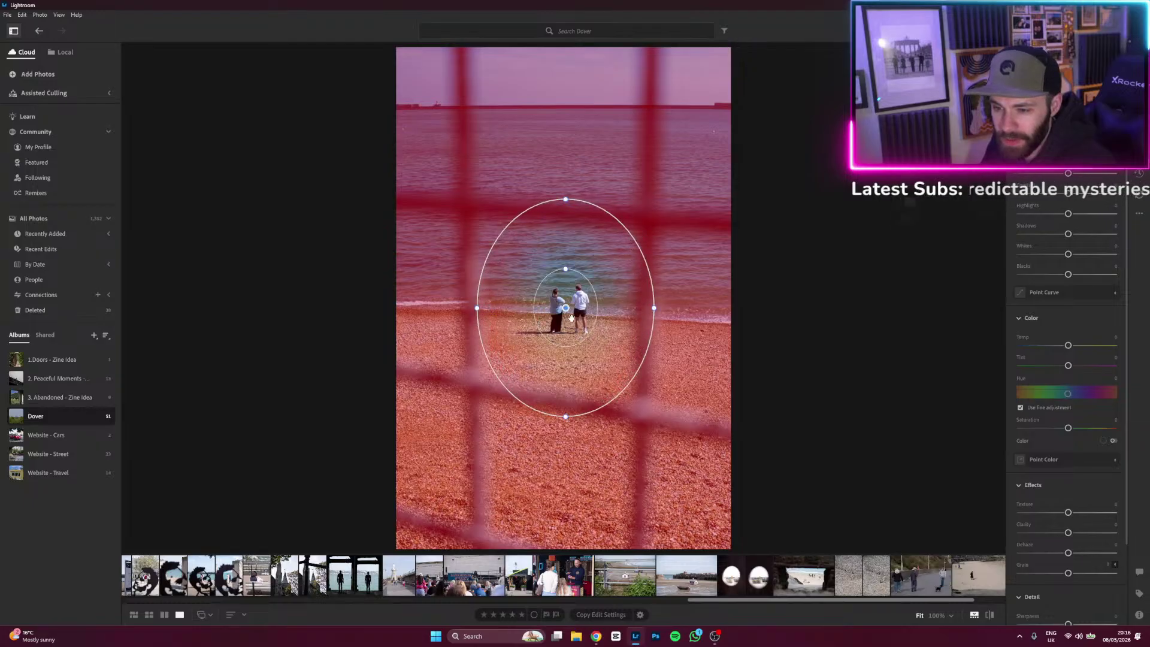
pyautogui.moveTo(566, 271); pyautogui.dragTo(565, 262)
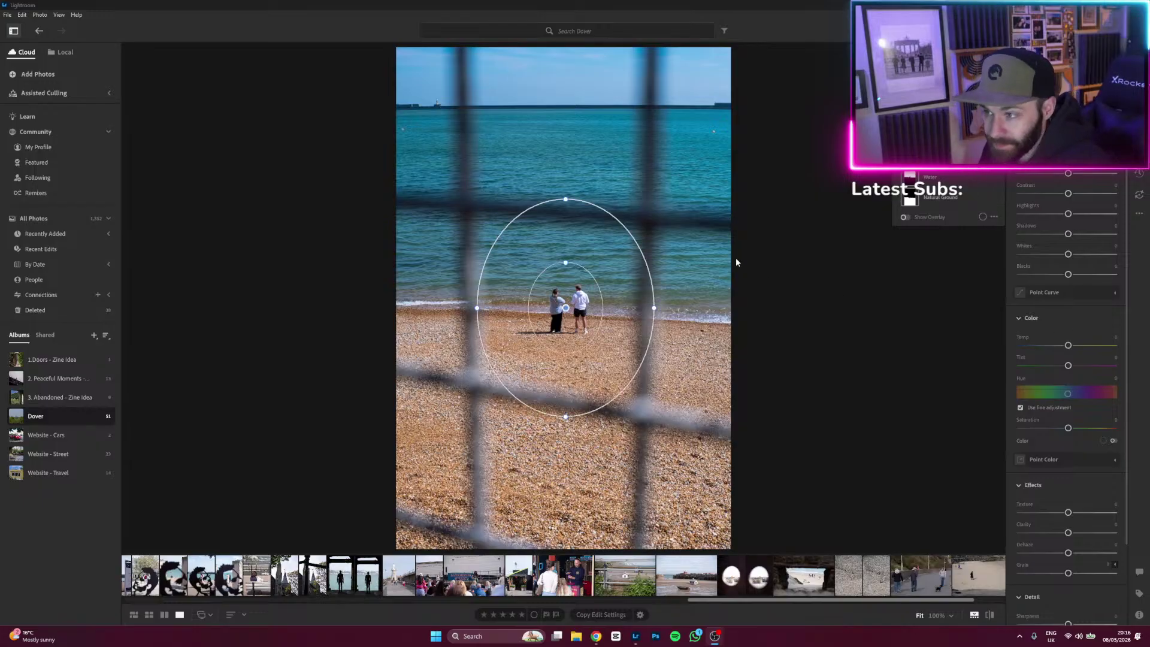
# Check the area covered by the natural ground mask and leave masking.
pyautogui.click(934, 200)
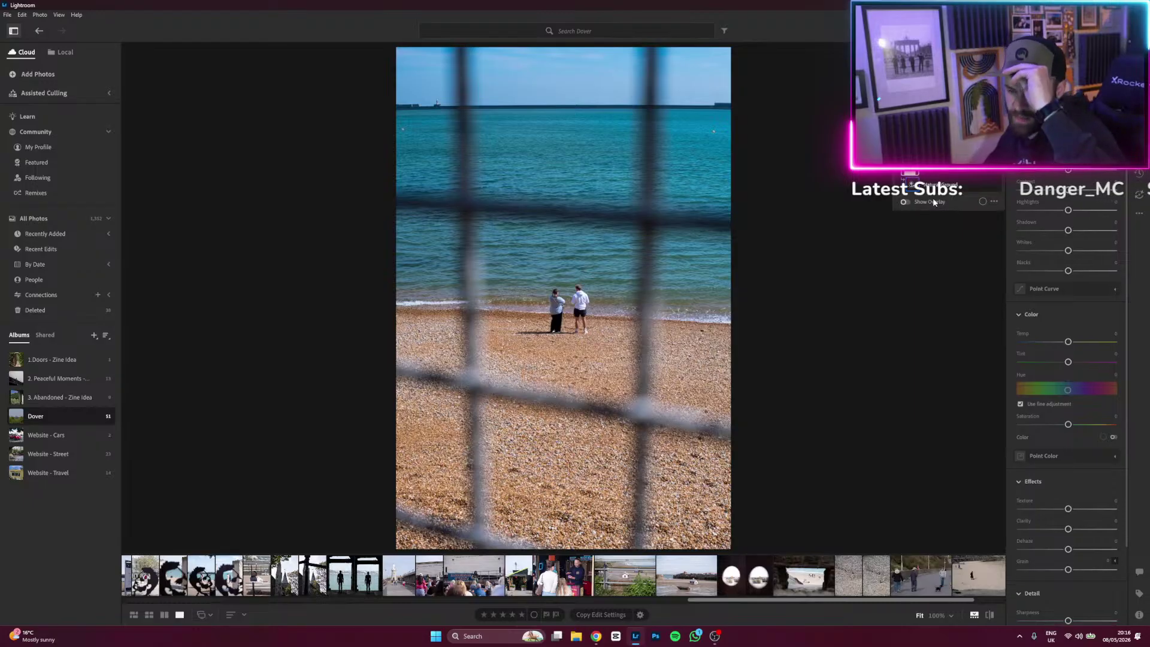
pyautogui.press('o')
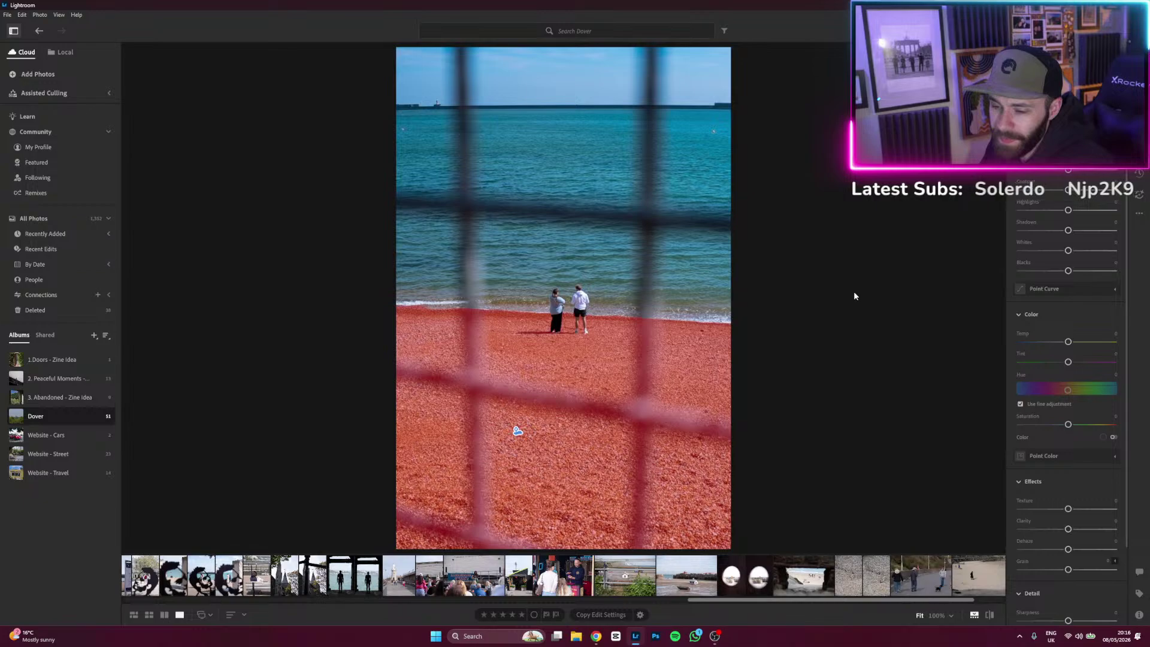
pyautogui.press('Escape')
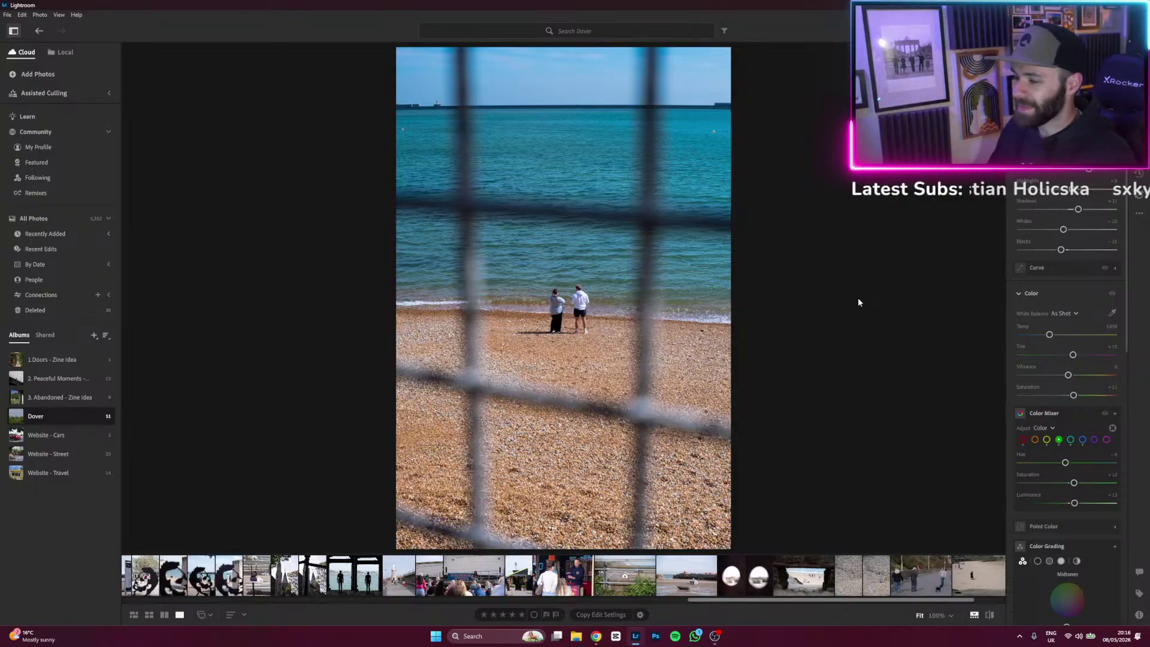
# Reset the whole photo's clarity, grain and sharpening to their default values.
pyautogui.scroll(-6, 1062, 384)
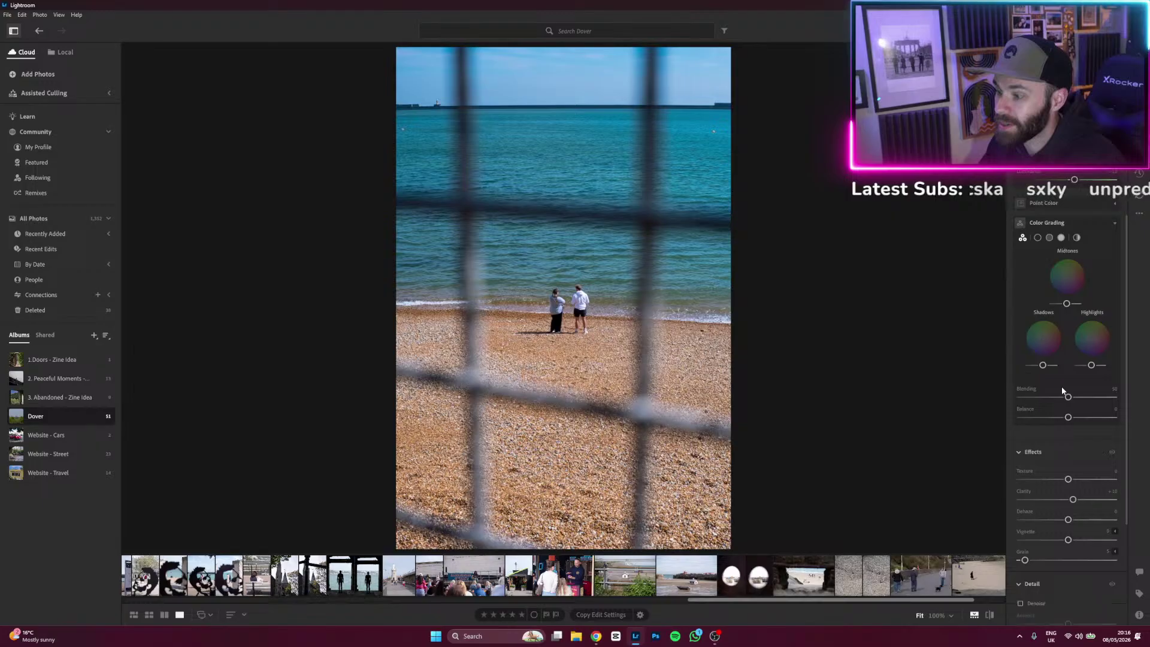
pyautogui.scroll(-3, 1062, 386)
pyautogui.doubleClick(1024, 329)
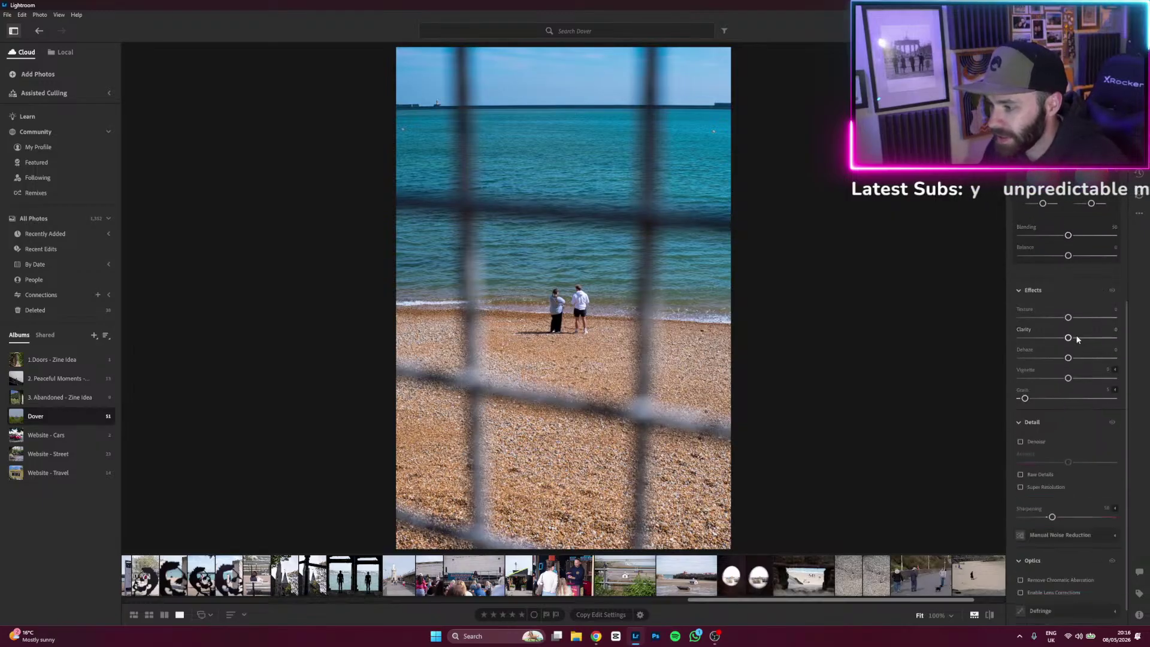
pyautogui.doubleClick(1026, 400)
pyautogui.doubleClick(1052, 513)
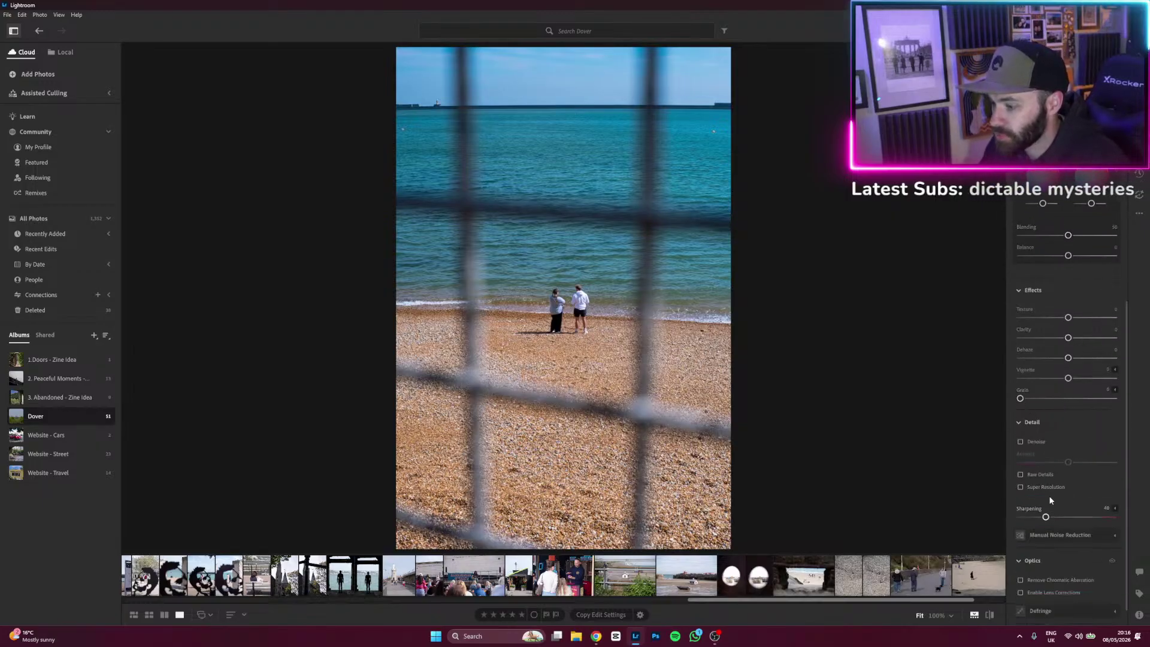
# Lower the whole photo's clarity to about -20, judging the softening close up on the two people.
pyautogui.moveTo(1067, 338); pyautogui.dragTo(1060, 339)
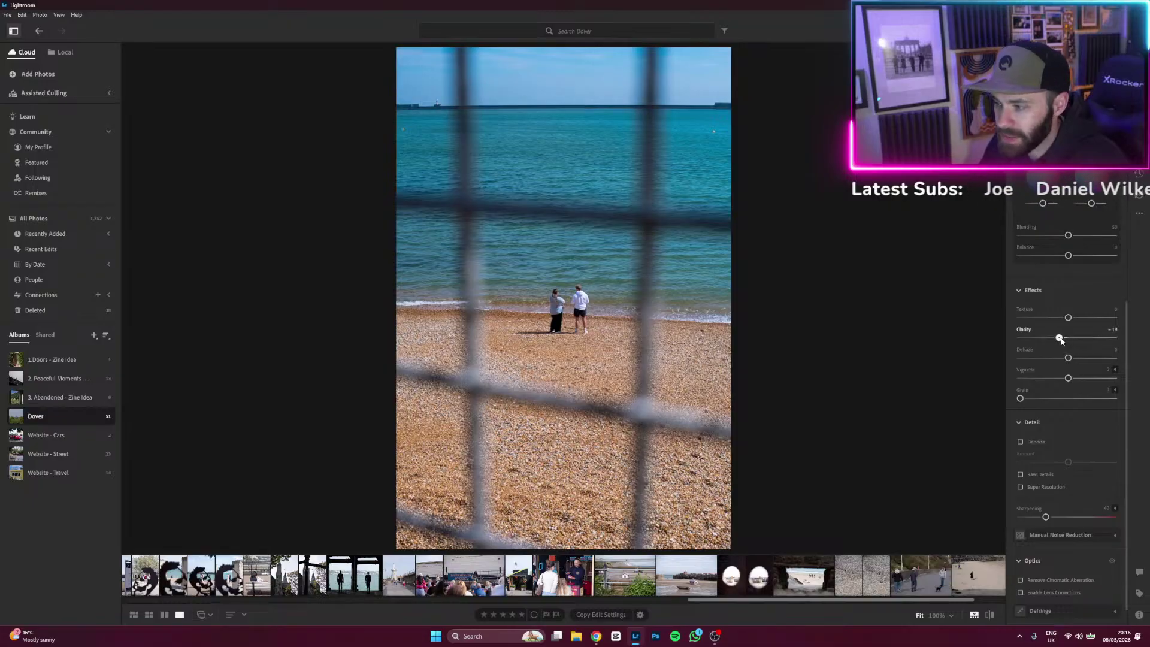
pyautogui.doubleClick(1059, 338)
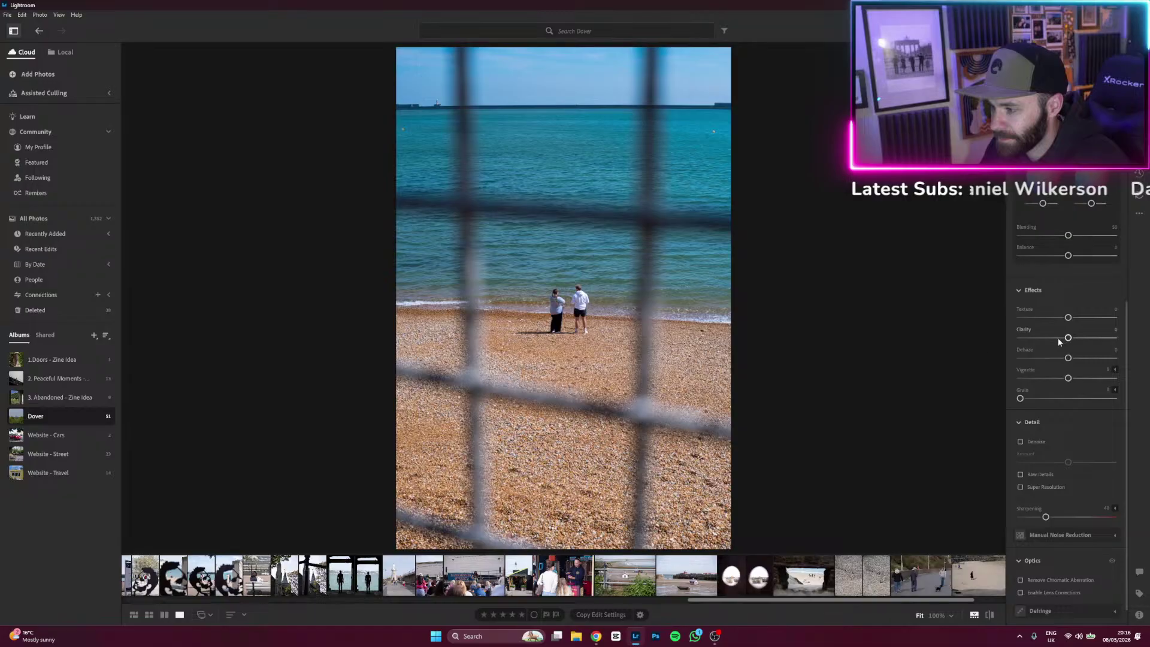
pyautogui.click(608, 316)
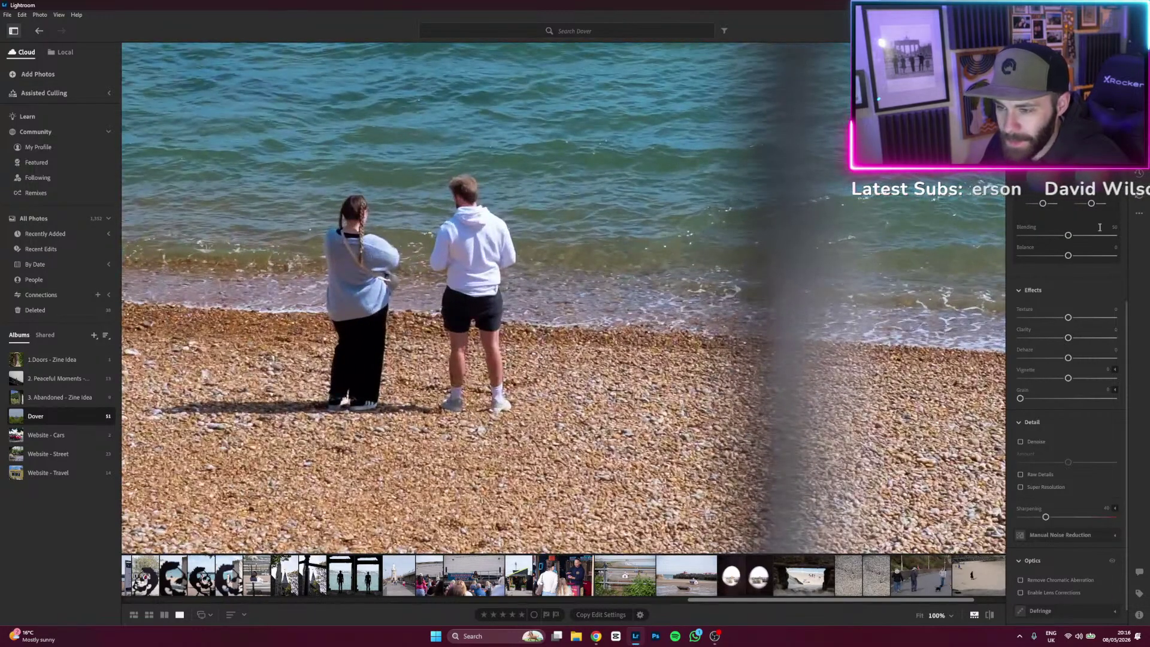
pyautogui.moveTo(1069, 338); pyautogui.dragTo(1060, 339)
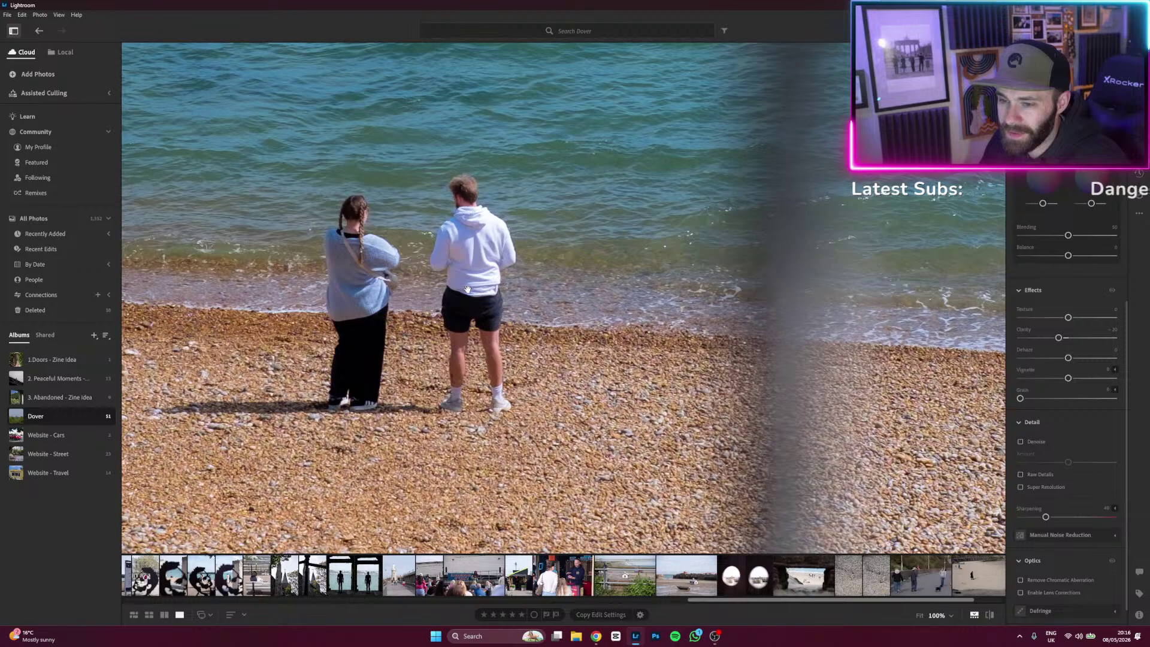
pyautogui.click(658, 338)
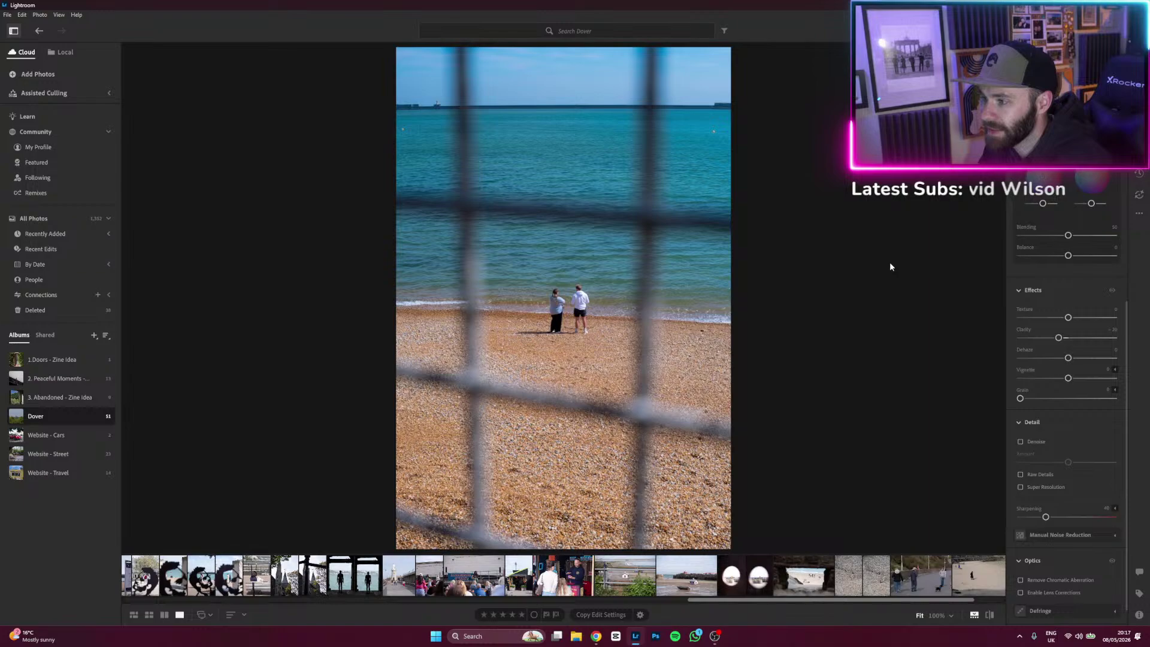
# Check the radial gradient mask's coverage and raise clarity to about +32 on the mask of the two people.
pyautogui.press('m')
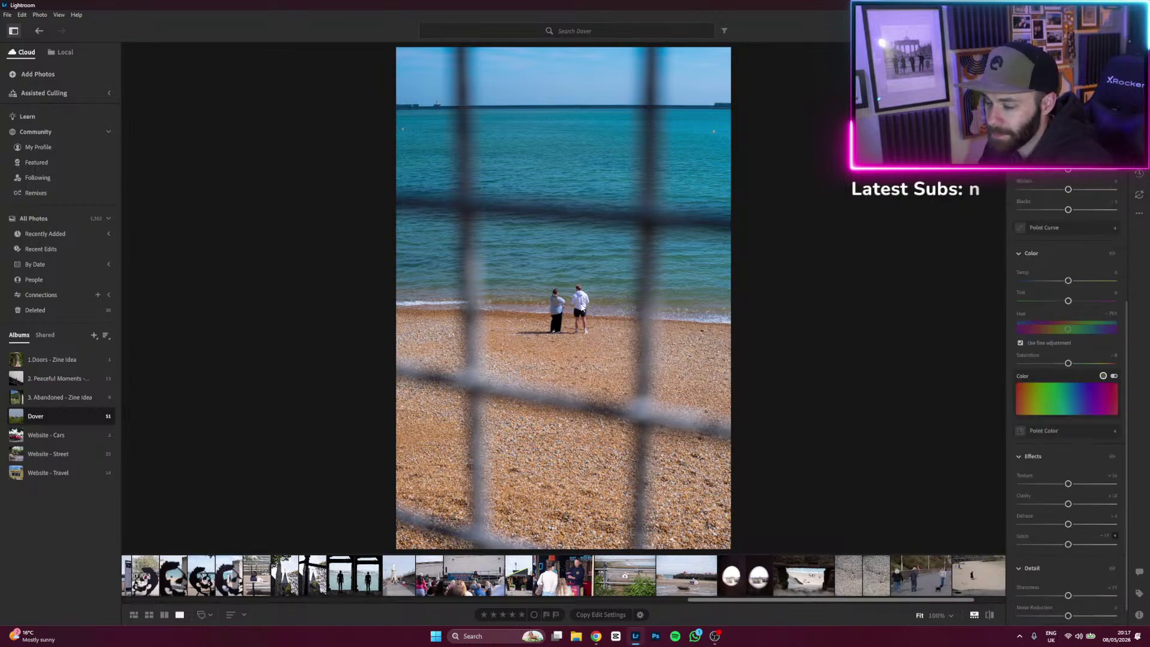
pyautogui.click(566, 308)
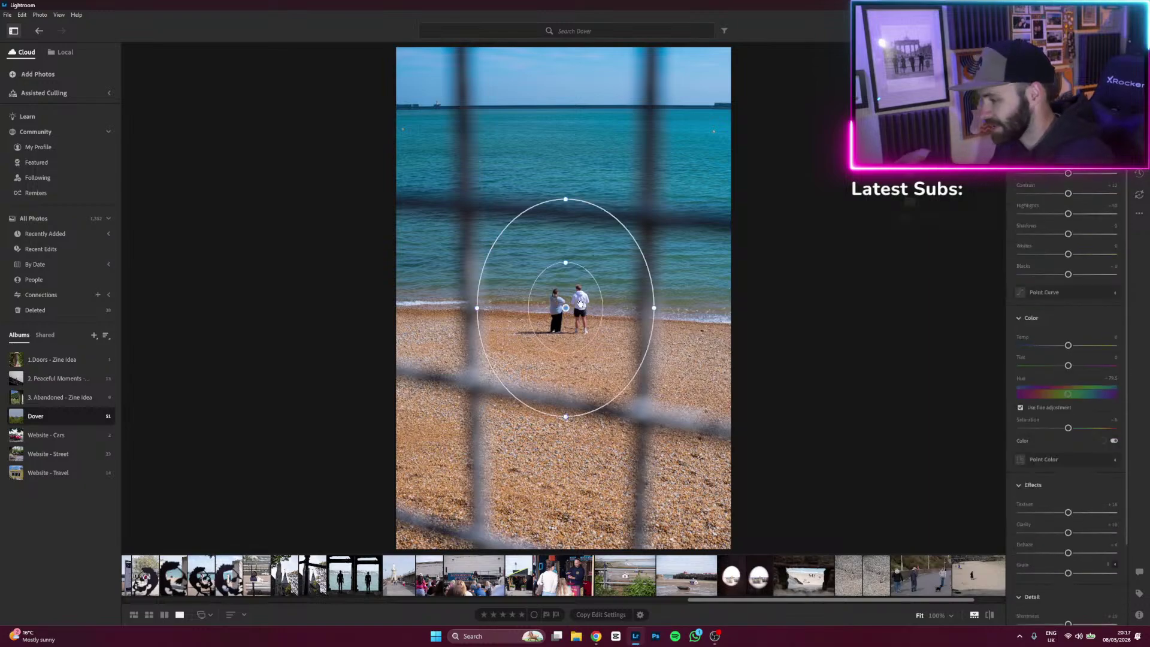
pyautogui.press('o')
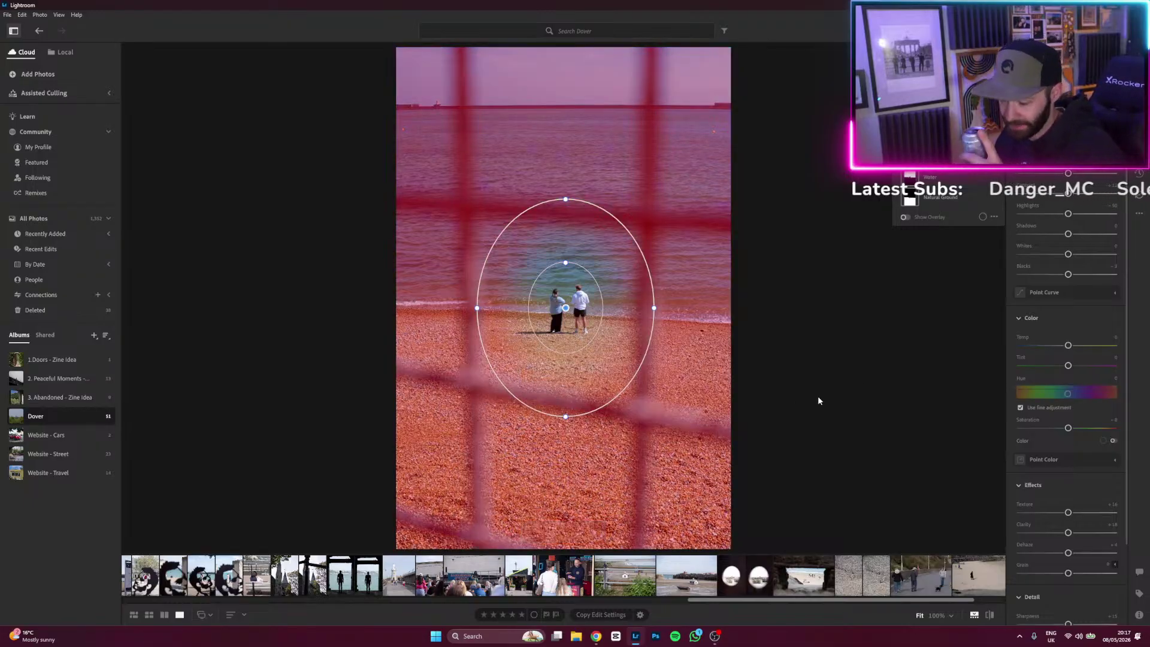
pyautogui.click(930, 150)
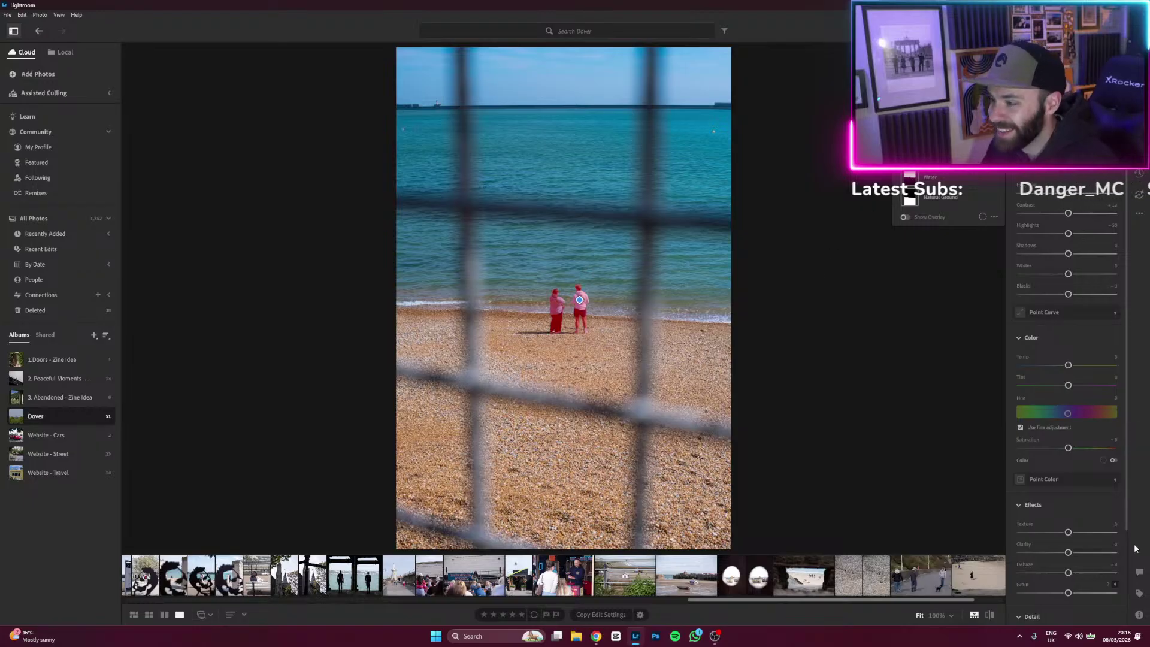
pyautogui.moveTo(1069, 554); pyautogui.dragTo(1084, 555)
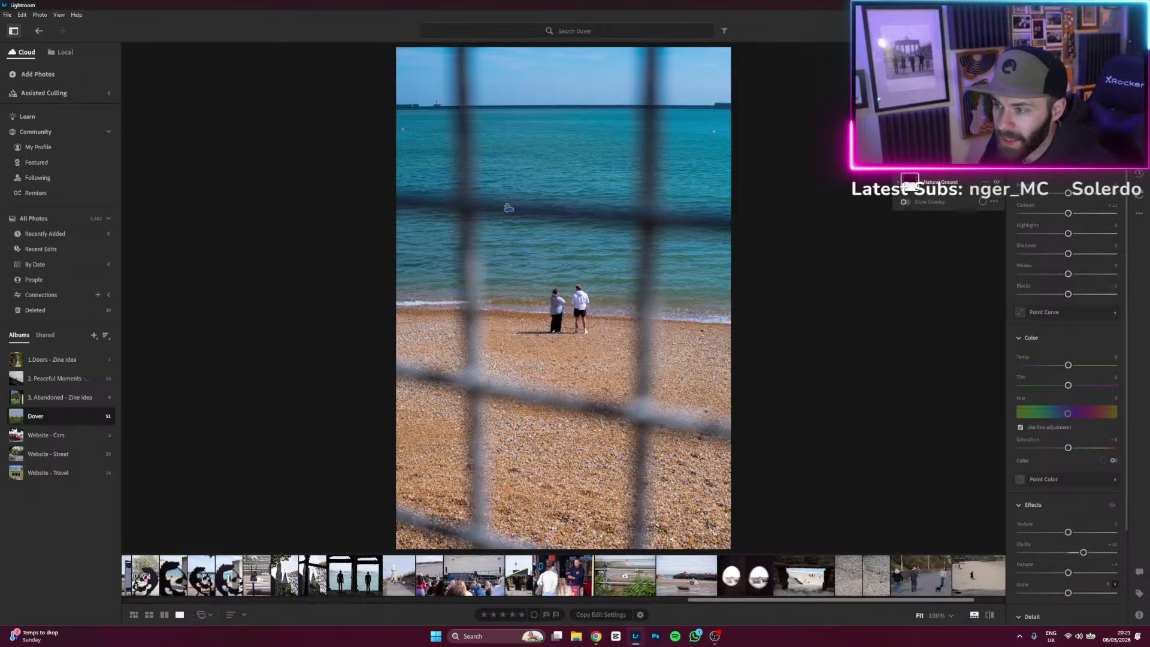
# Check the sky mask's coverage and lower its dehaze.
pyautogui.scroll(-1, 926, 177)
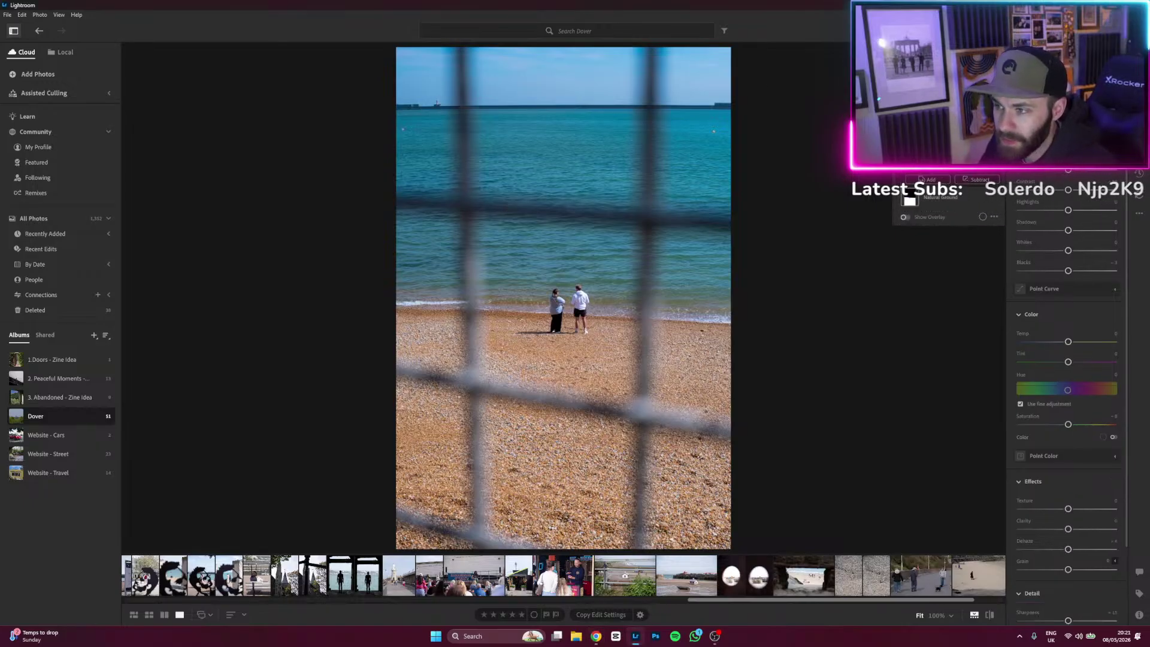
pyautogui.press('o')
pyautogui.press('o')
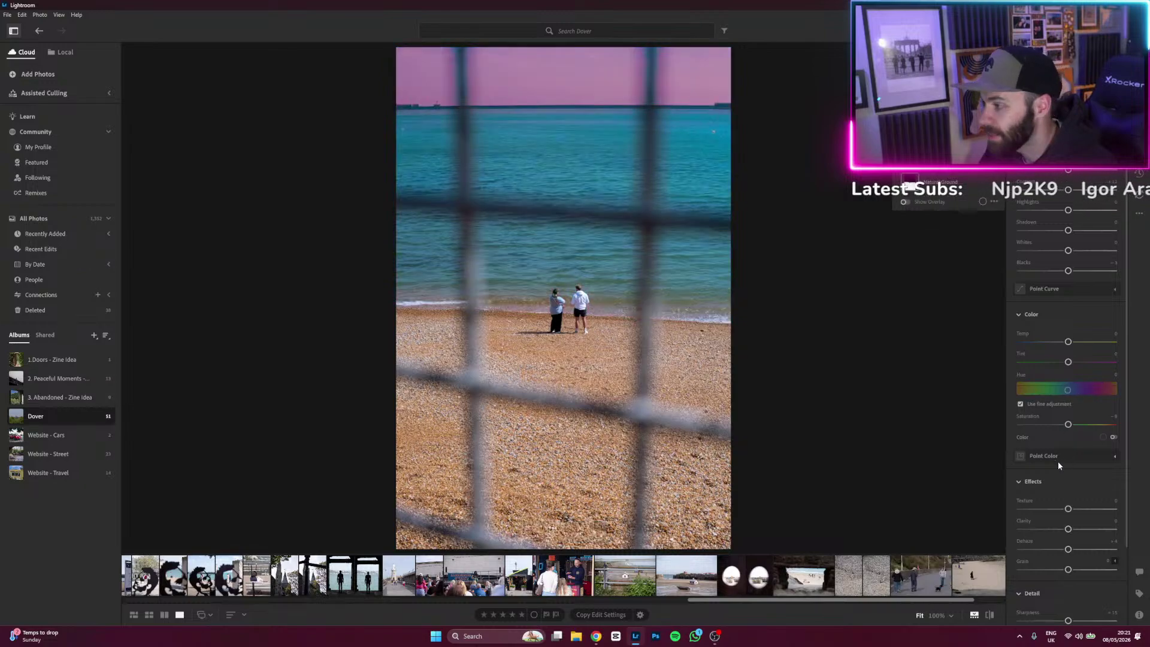
pyautogui.scroll(-4, 1076, 465)
pyautogui.moveTo(1060, 459); pyautogui.dragTo(1051, 459)
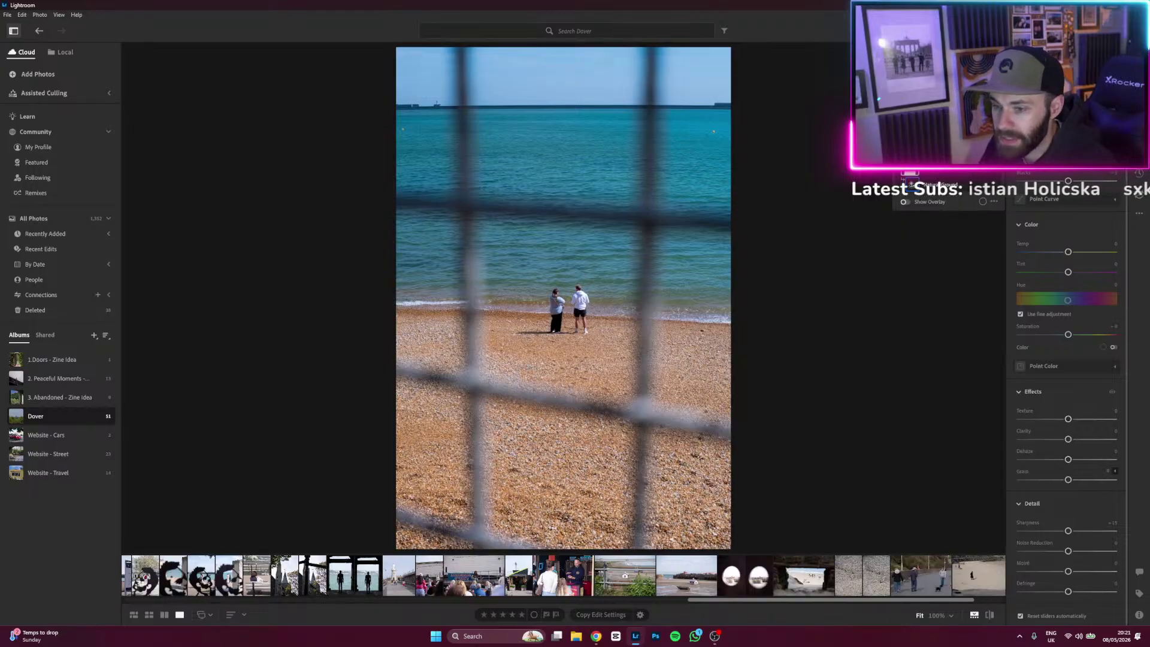
pyautogui.click(937, 197)
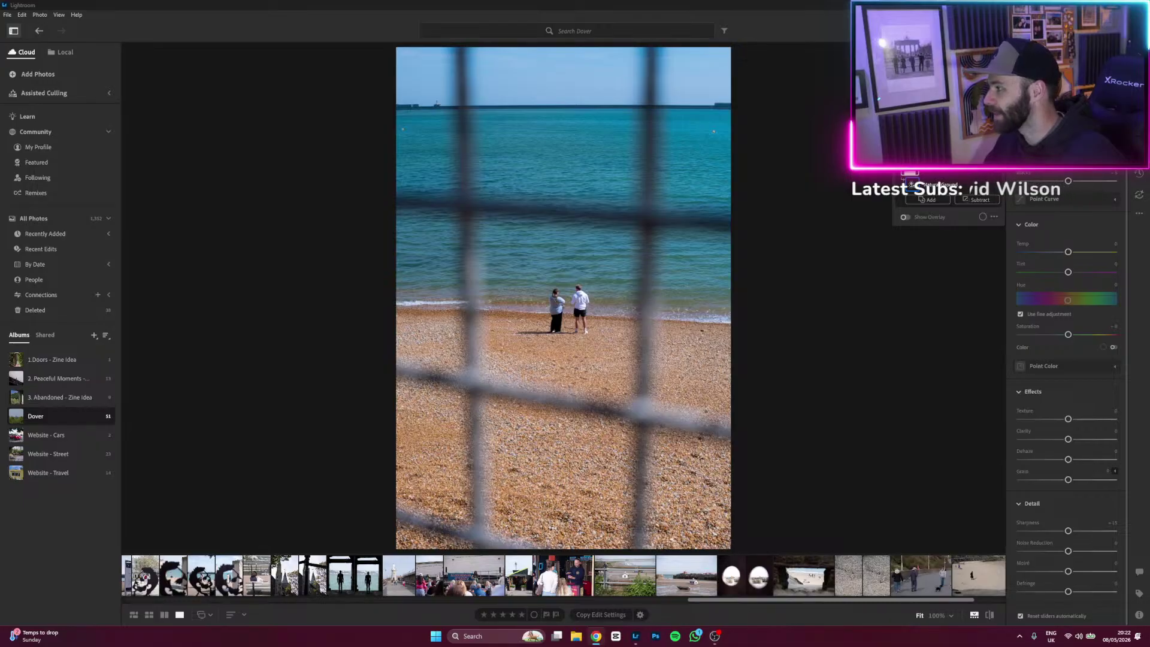
pyautogui.hotkey('alt', 'Tab')
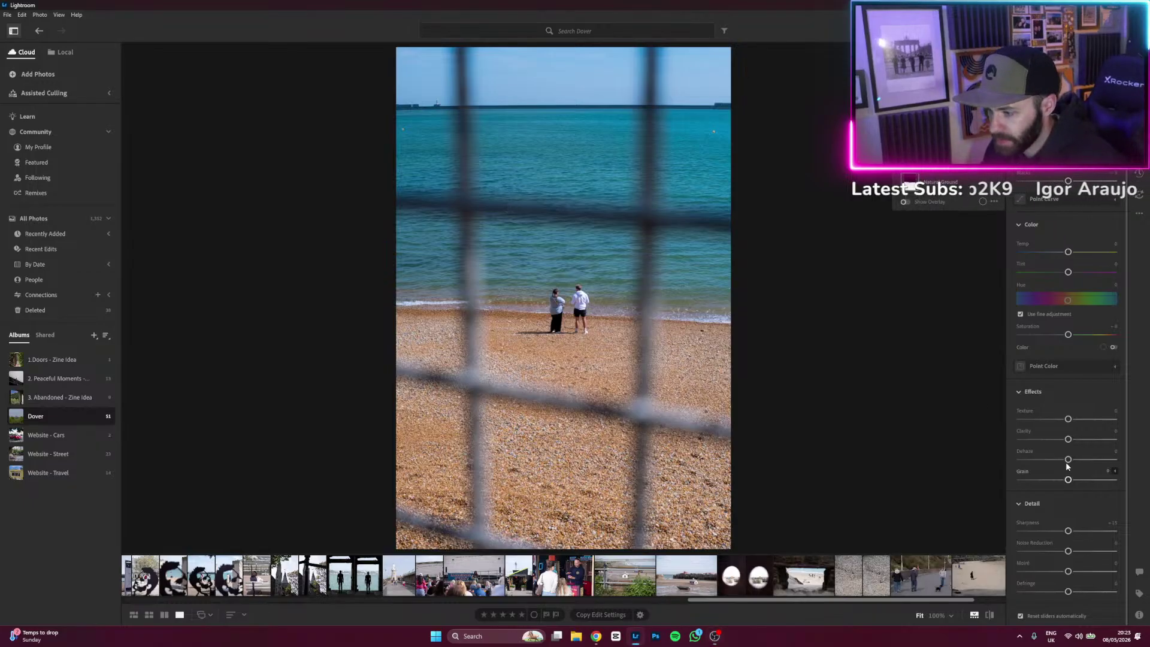
# Try clarity and texture at -100 on the water mask, check its coverage and reset both values.
pyautogui.moveTo(1069, 439); pyautogui.dragTo(915, 451)
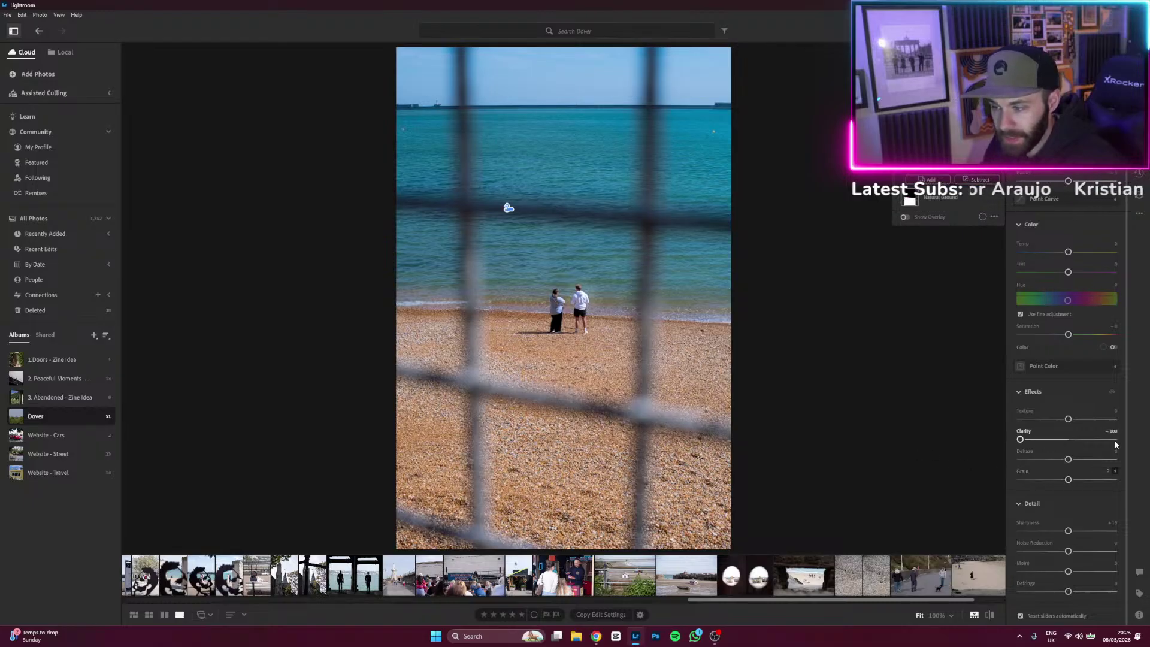
pyautogui.moveTo(1069, 419); pyautogui.dragTo(955, 431)
pyautogui.press('o')
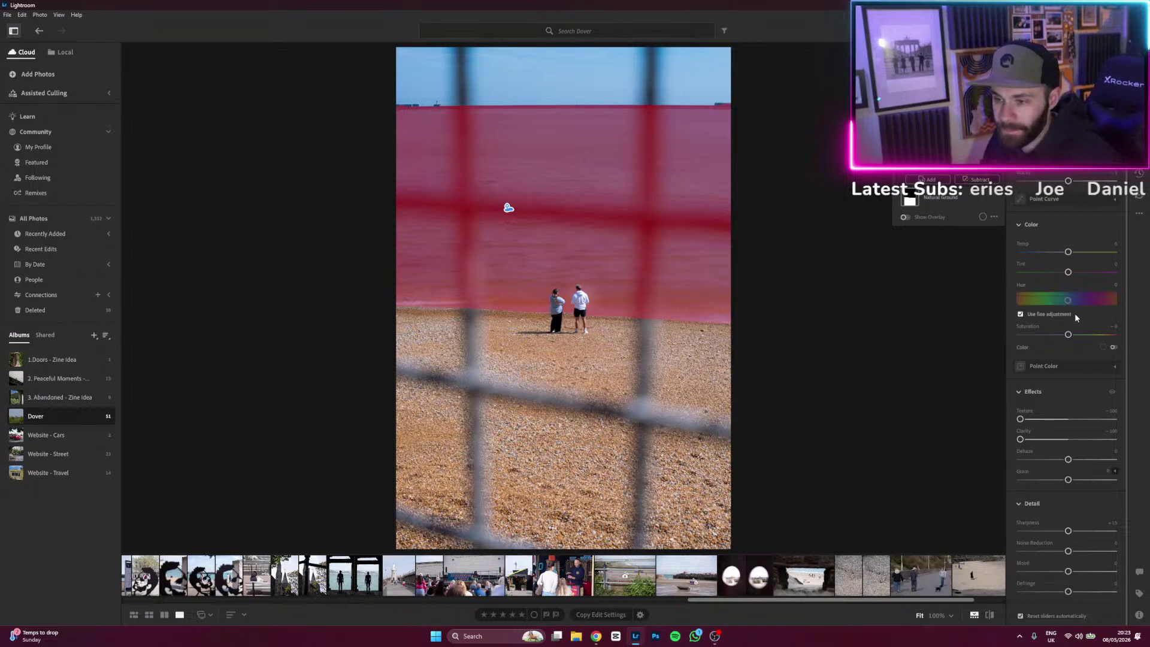
pyautogui.doubleClick(1025, 411)
pyautogui.doubleClick(1024, 432)
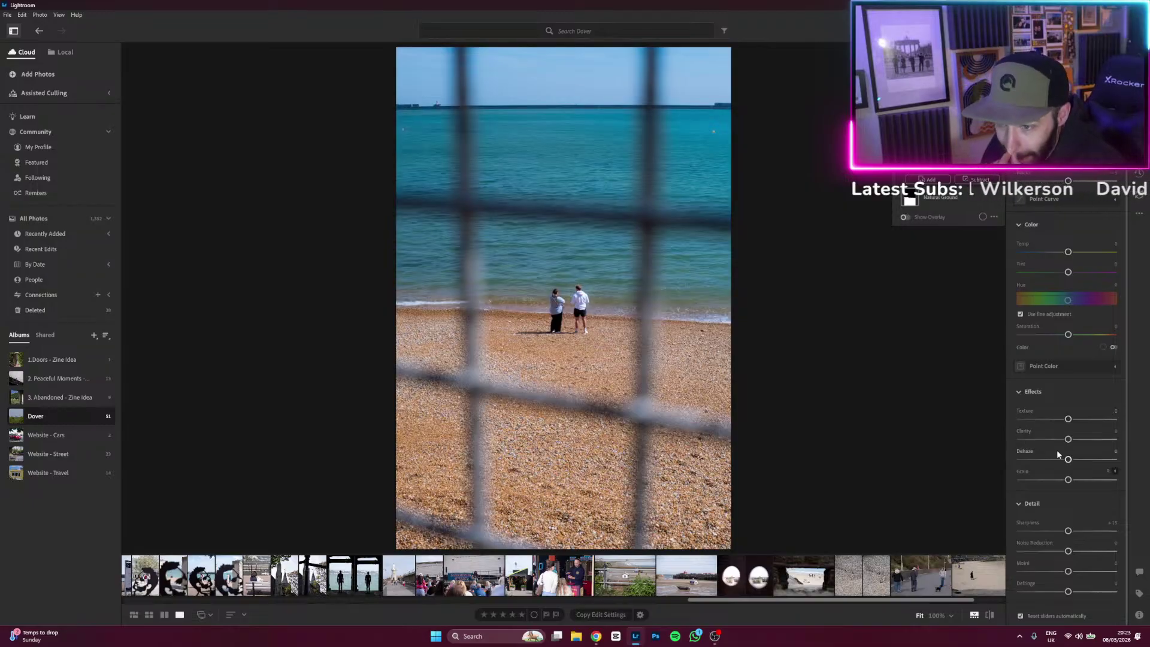
pyautogui.press('o')
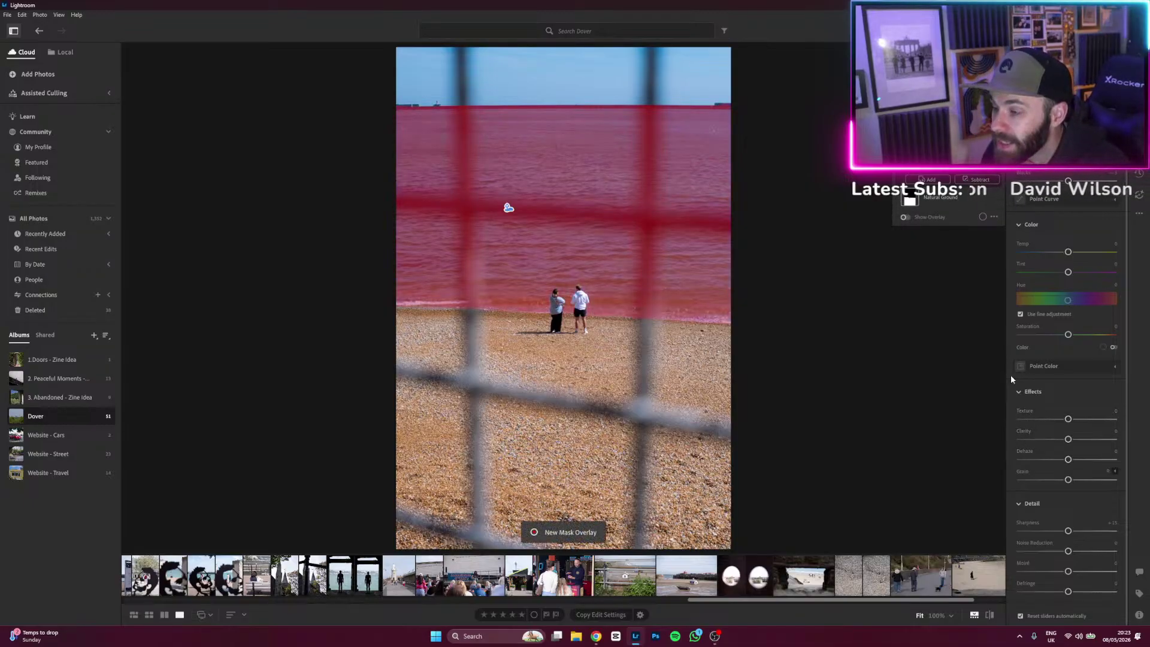
# Lower clarity slightly and raise dehaze to about +9 on the natural ground mask.
pyautogui.moveTo(1068, 441); pyautogui.dragTo(1067, 442)
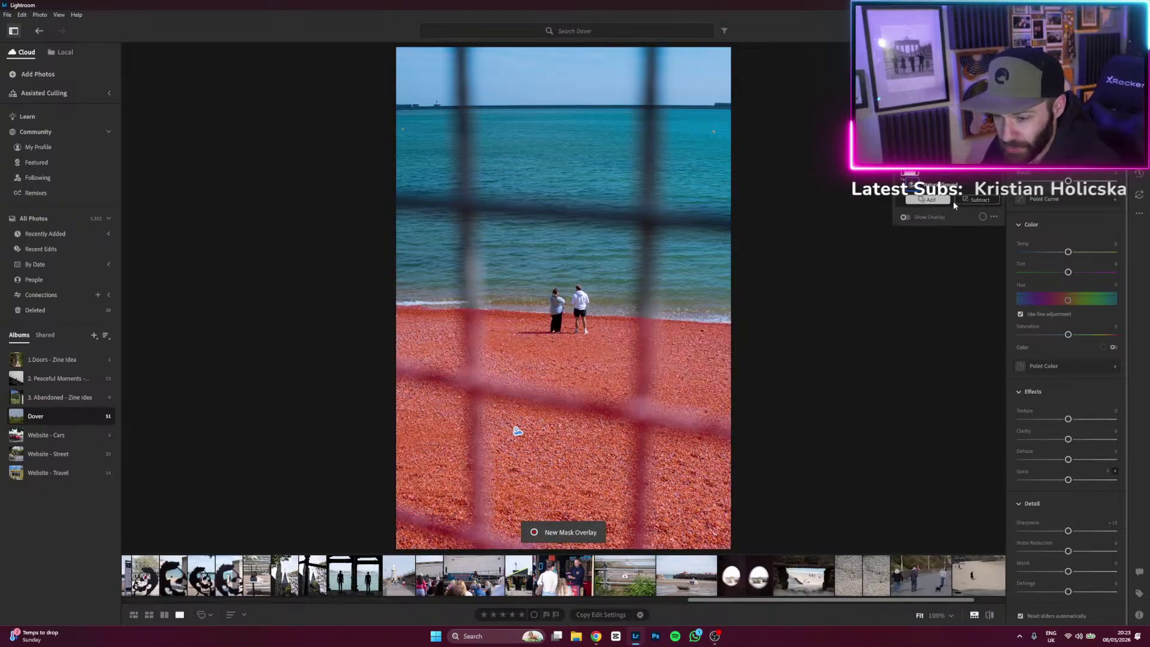
pyautogui.moveTo(1069, 439)
pyautogui.mouseDown()
pyautogui.moveTo(1051, 436)
pyautogui.moveTo(1097, 439)
pyautogui.moveTo(1066, 442)
pyautogui.moveTo(1073, 462)
pyautogui.mouseUp()
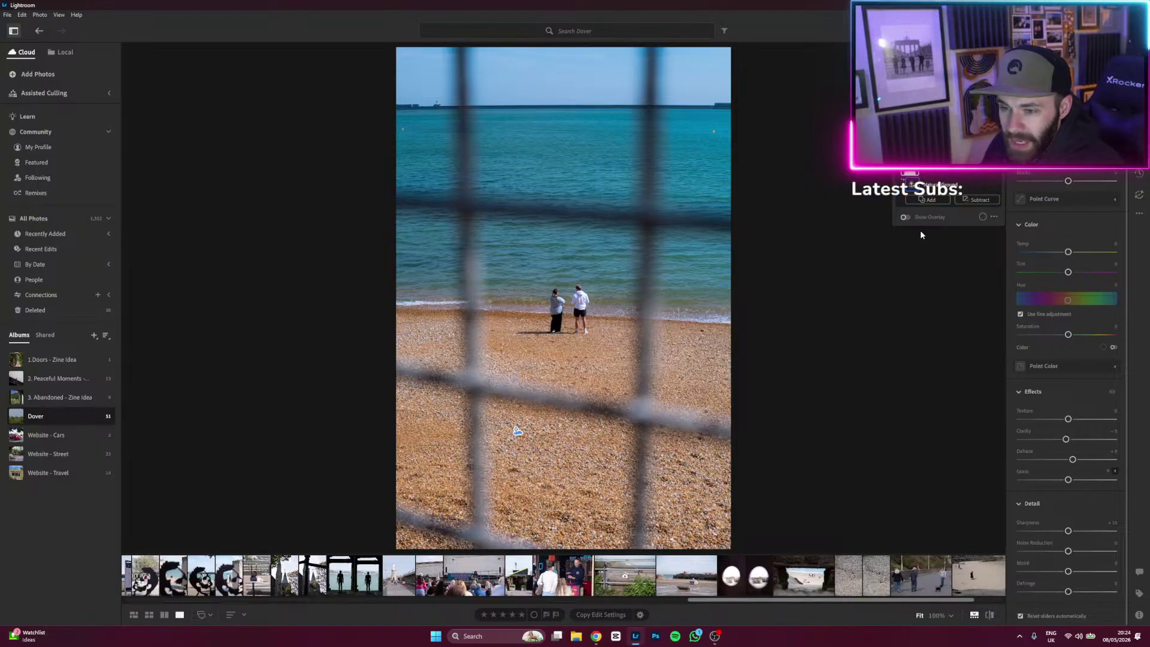
# Return to the mask of the two people and set its clarity to about +32.
pyautogui.click(945, 200)
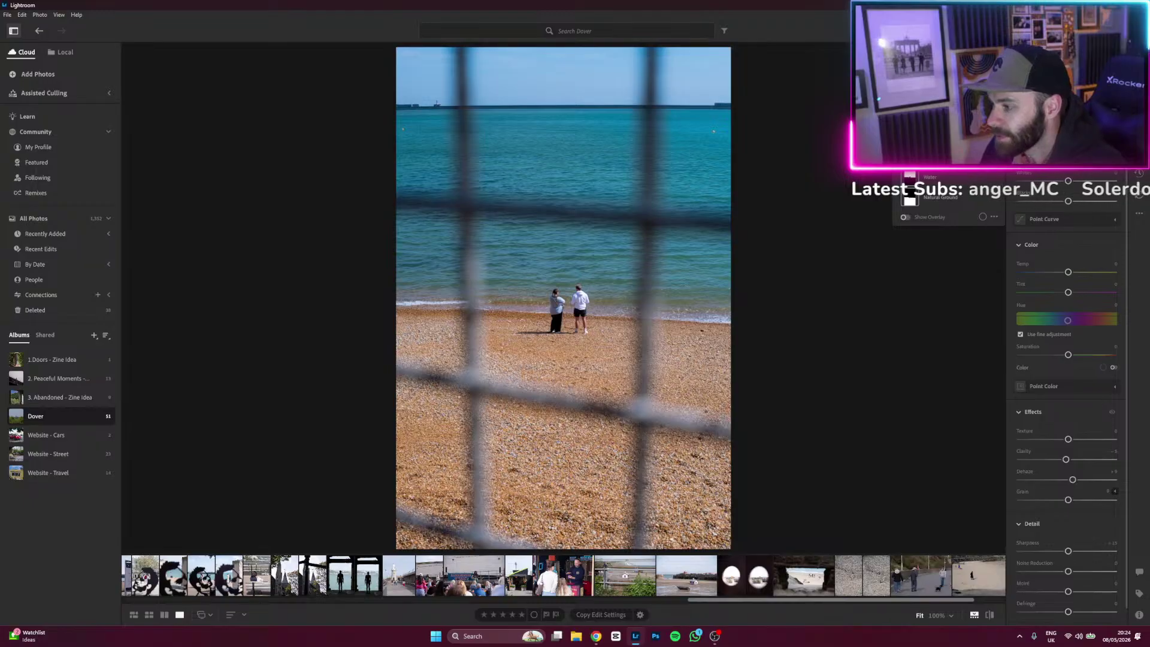
pyautogui.moveTo(1066, 460); pyautogui.dragTo(1083, 460)
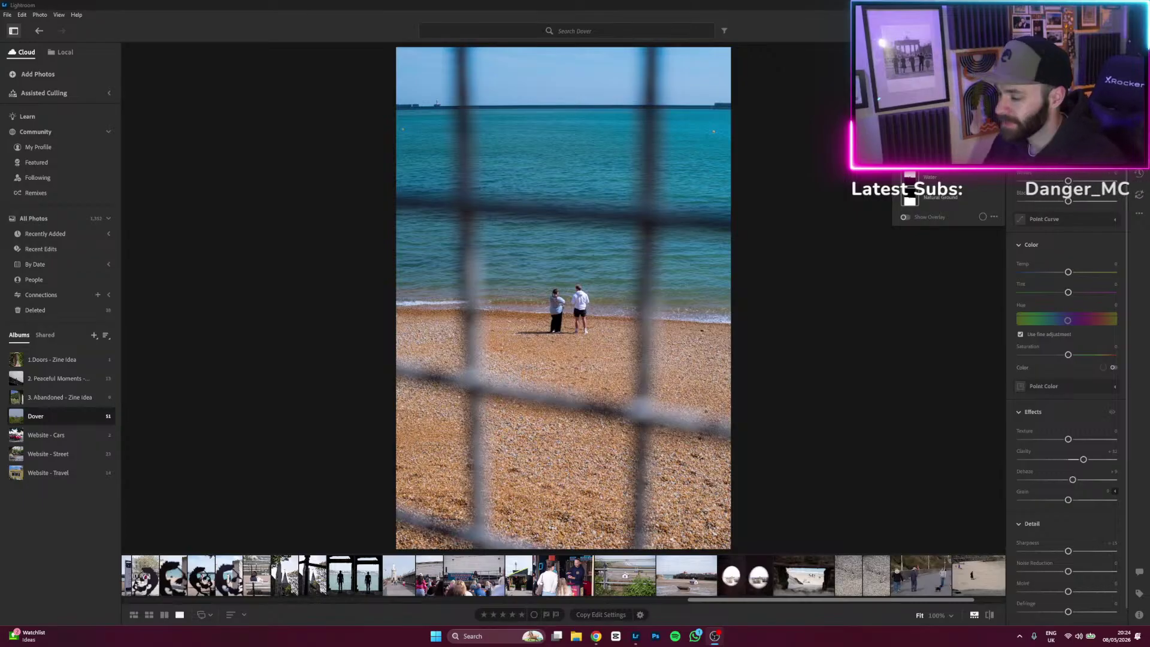
pyautogui.press('super+d')
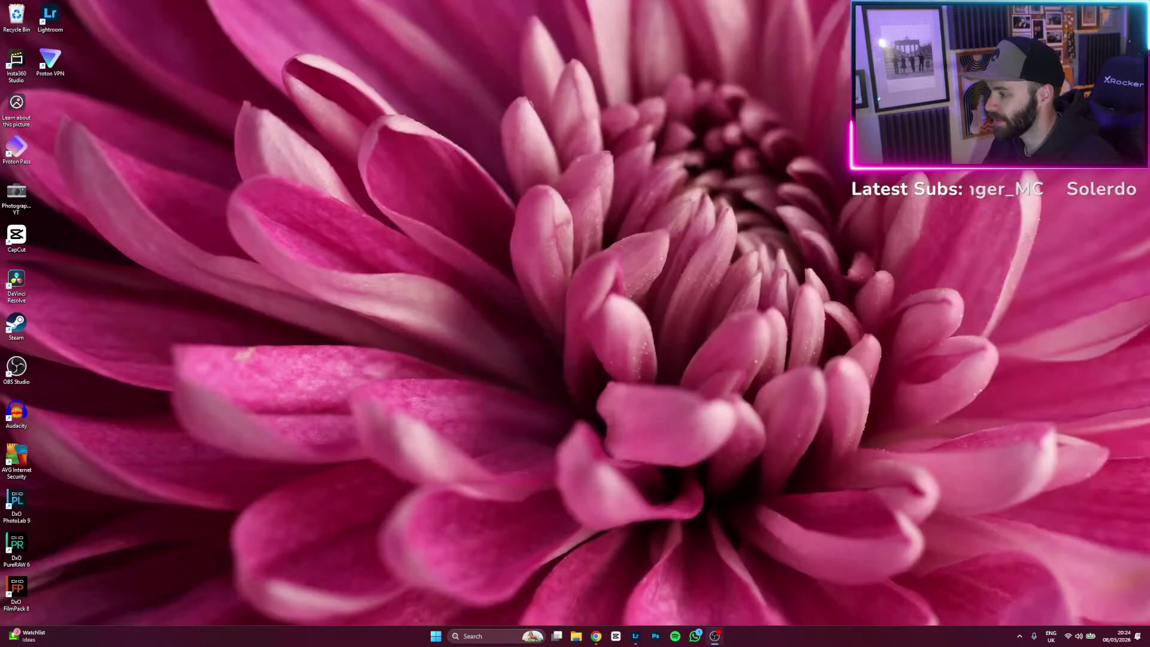
pyautogui.press('super+d')
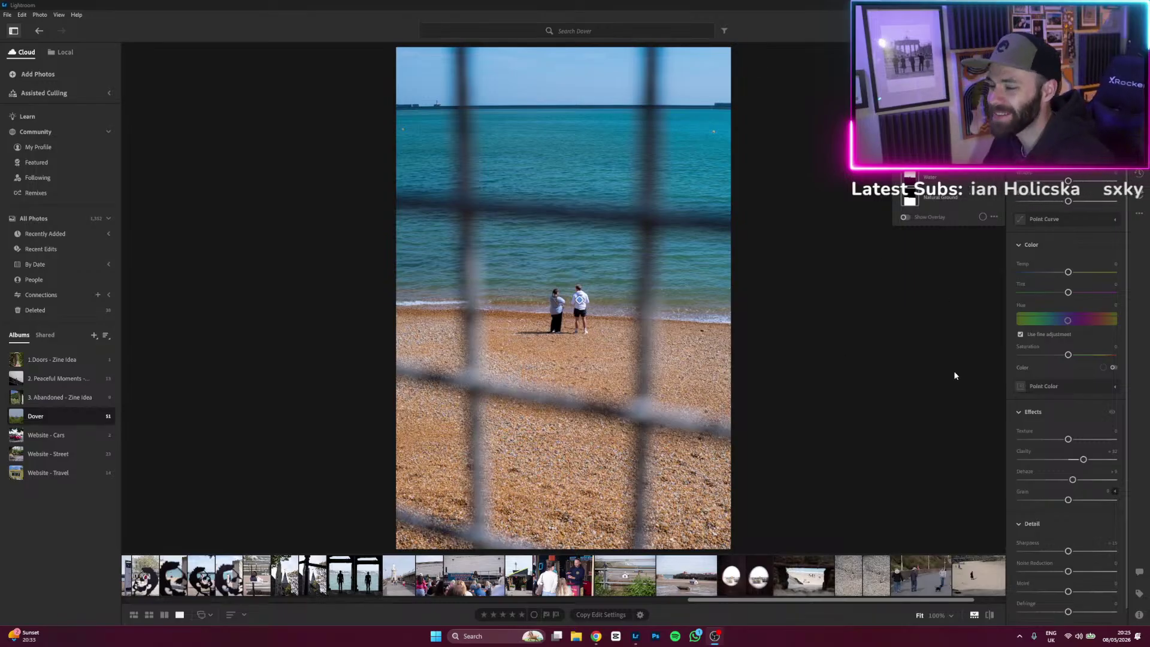
# Reset dehaze to 0 and raise texture slightly on the mask of the two people.
pyautogui.doubleClick(1073, 479)
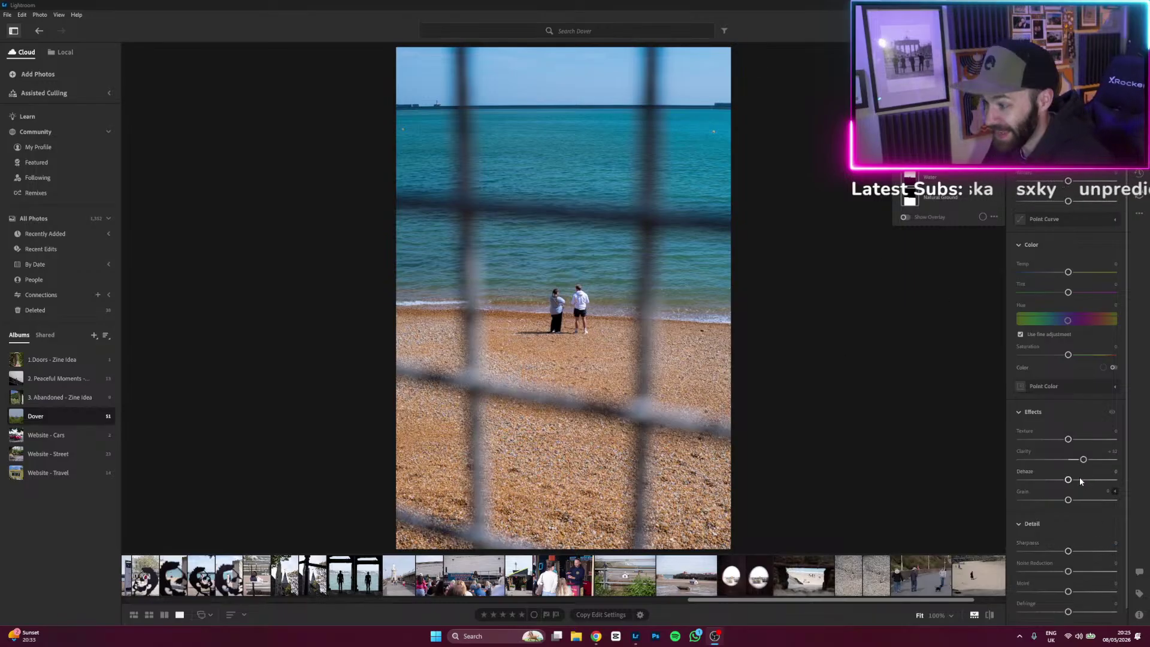
pyautogui.moveTo(1074, 441); pyautogui.dragTo(1076, 442)
pyautogui.press('Up')
pyautogui.press('Up')
pyautogui.press('Up')
pyautogui.press('Up')
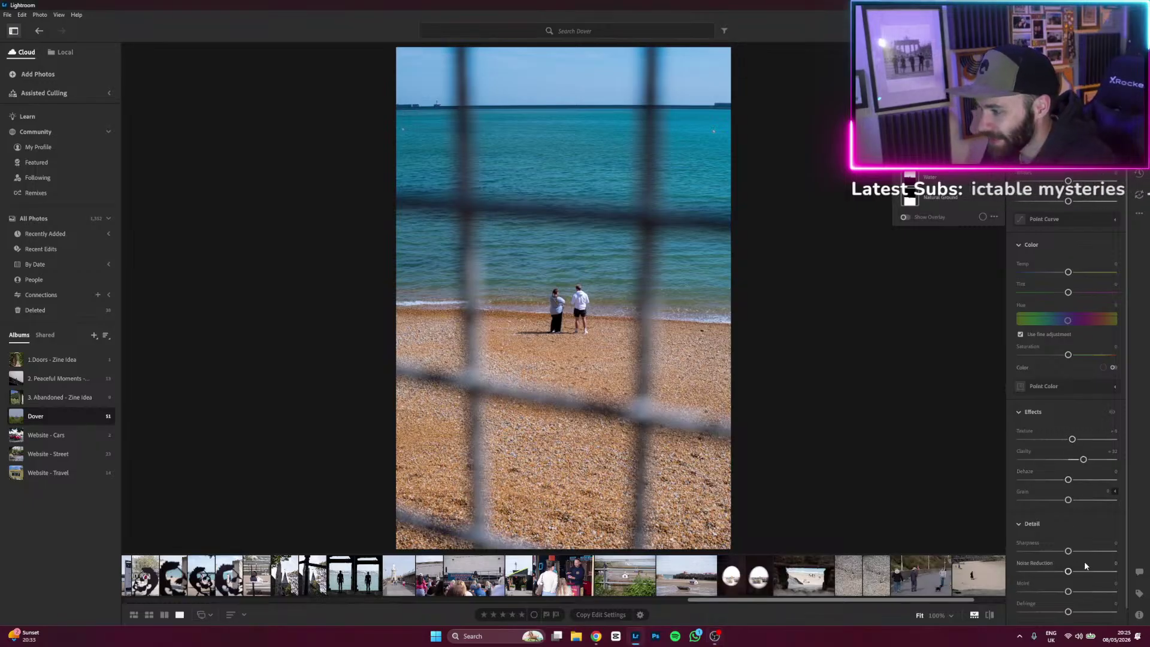
# Try slightly lower blacks on the mask of the two people and undo the change.
pyautogui.moveTo(1068, 202); pyautogui.dragTo(1065, 202)
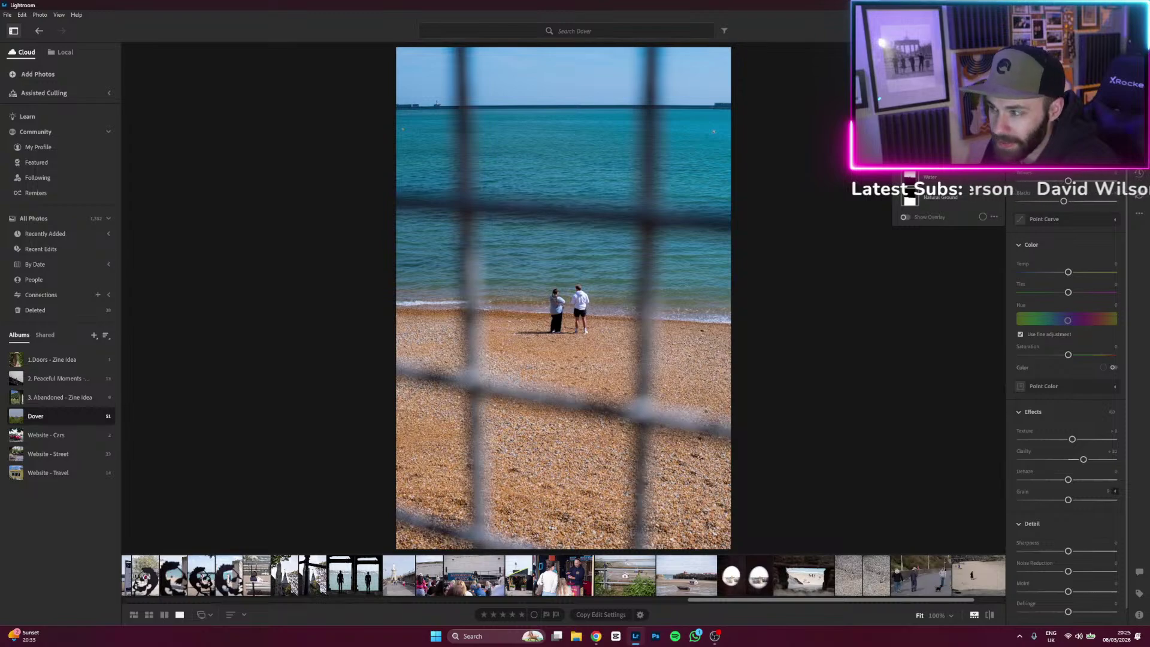
pyautogui.hotkey('ctrl', 'z')
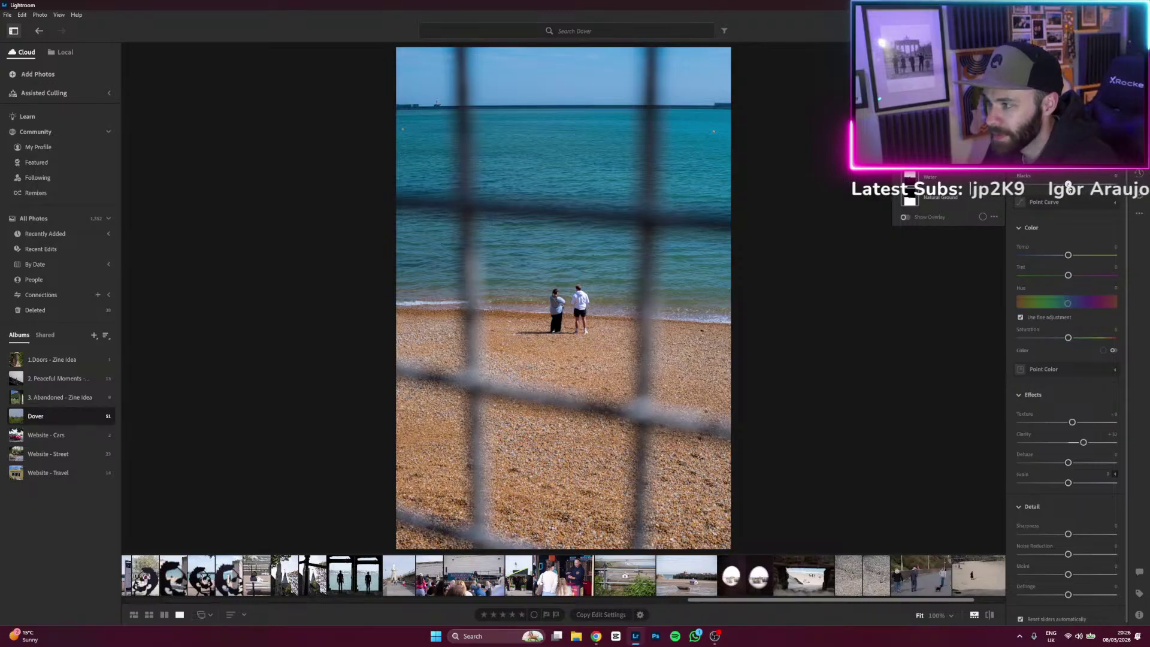
# Return the blacks on the mask of the two people to 0 and set the photo's overall vibrance to about +9.
pyautogui.moveTo(1068, 185); pyautogui.dragTo(1066, 187)
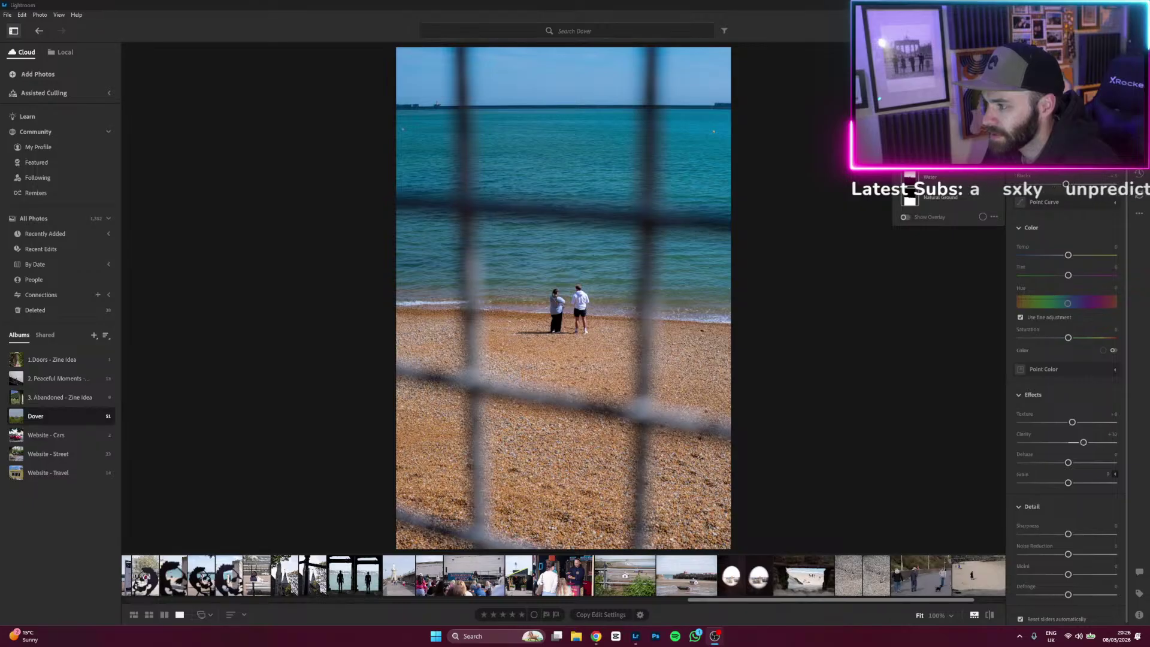
pyautogui.moveTo(1066, 185); pyautogui.dragTo(1069, 187)
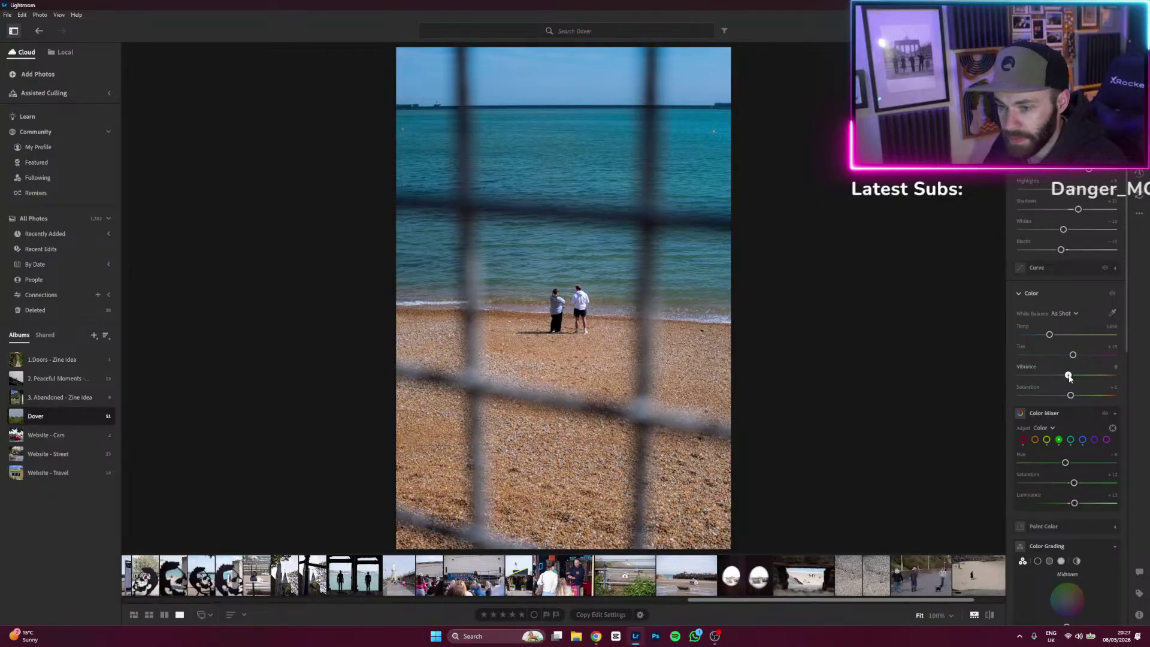
pyautogui.moveTo(1078, 376); pyautogui.dragTo(1073, 375)
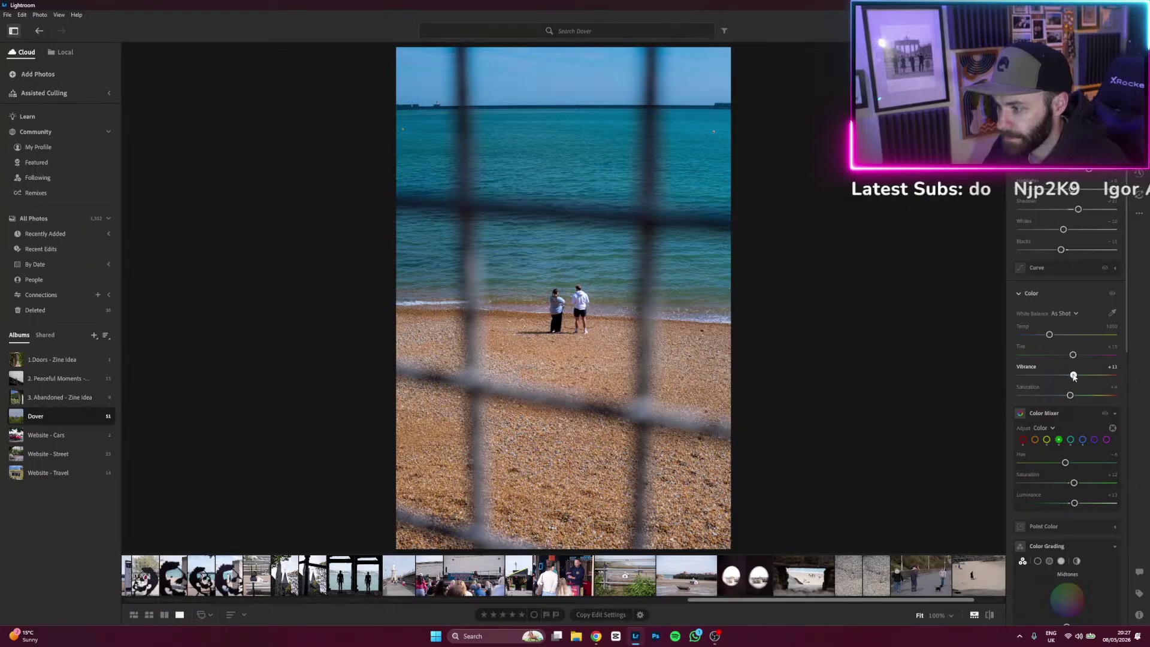
pyautogui.moveTo(1074, 376); pyautogui.dragTo(1073, 376)
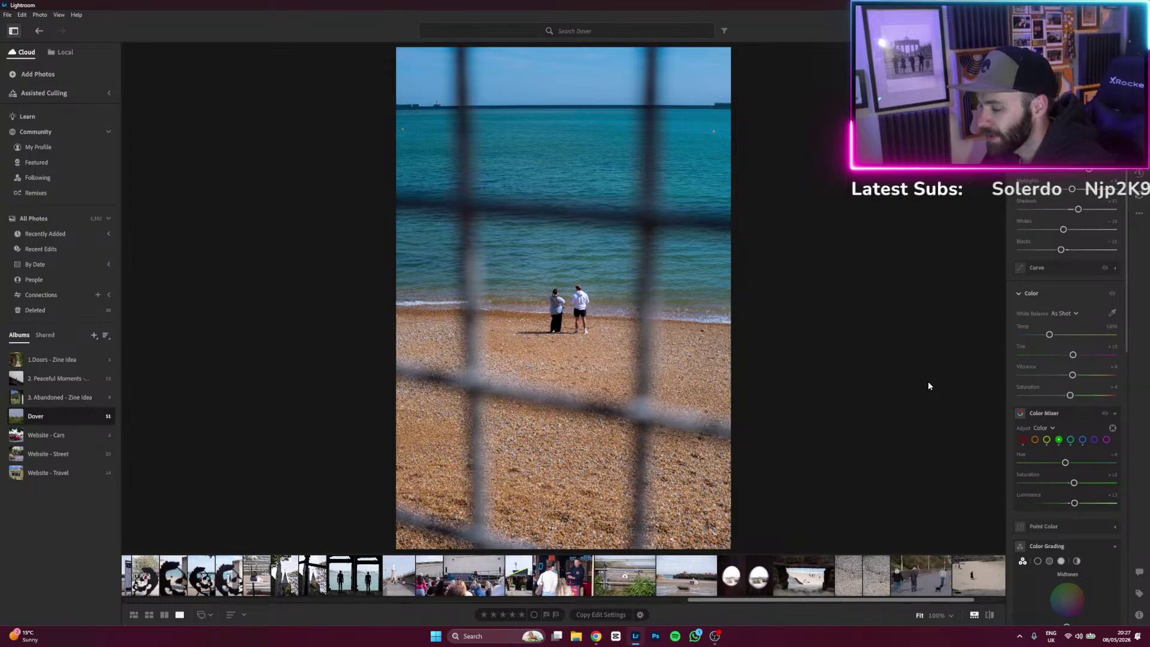
# Compare the edited portrait photo of the couple with its original version.
pyautogui.click(989, 616)
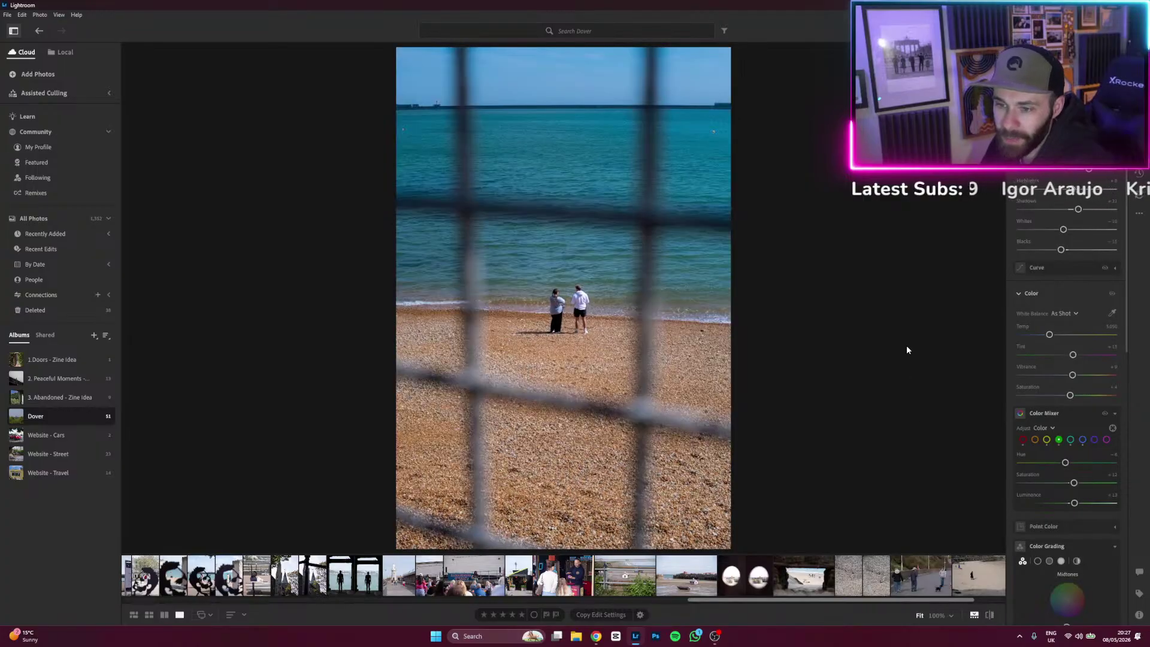
pyautogui.click(990, 616)
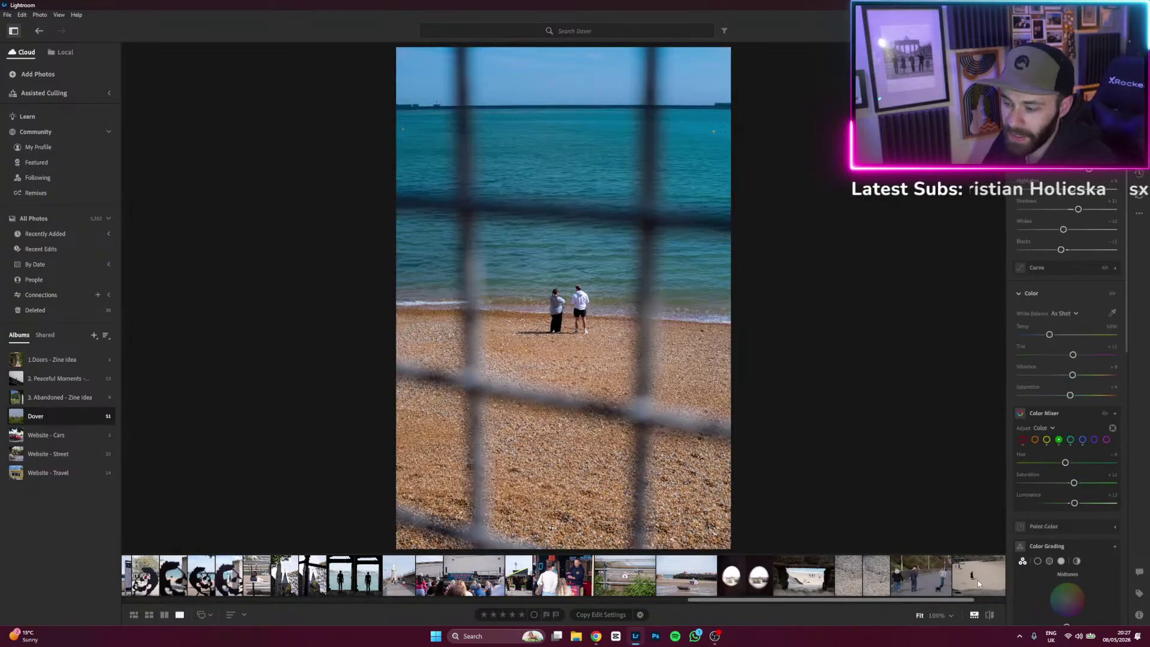
pyautogui.click(989, 616)
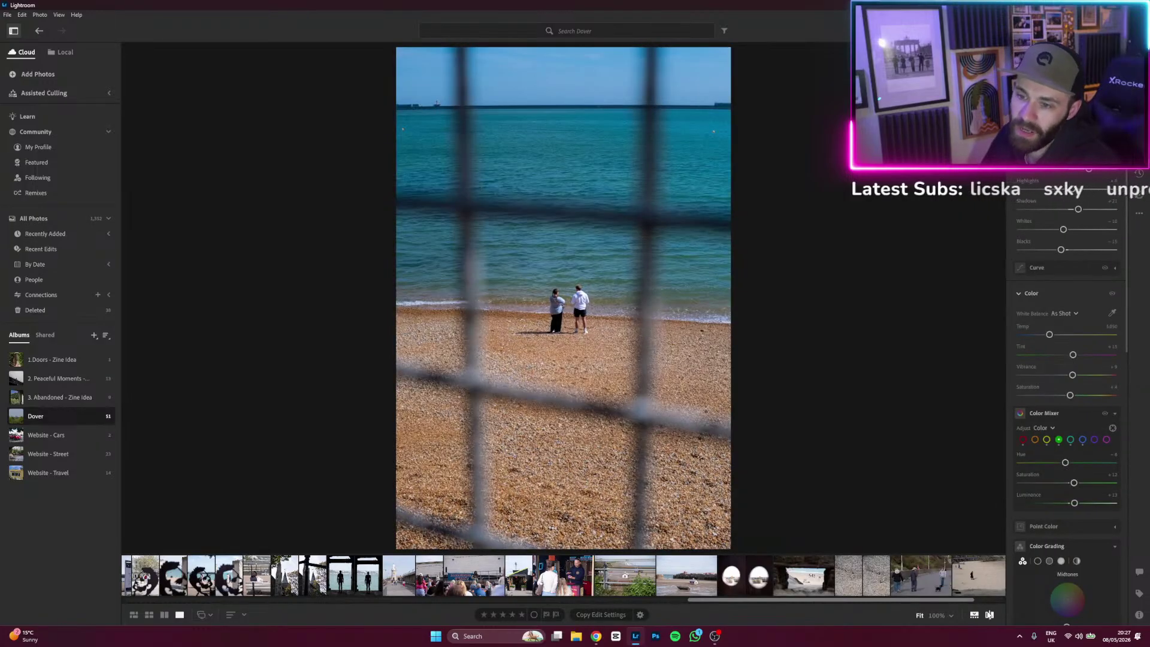
pyautogui.click(989, 615)
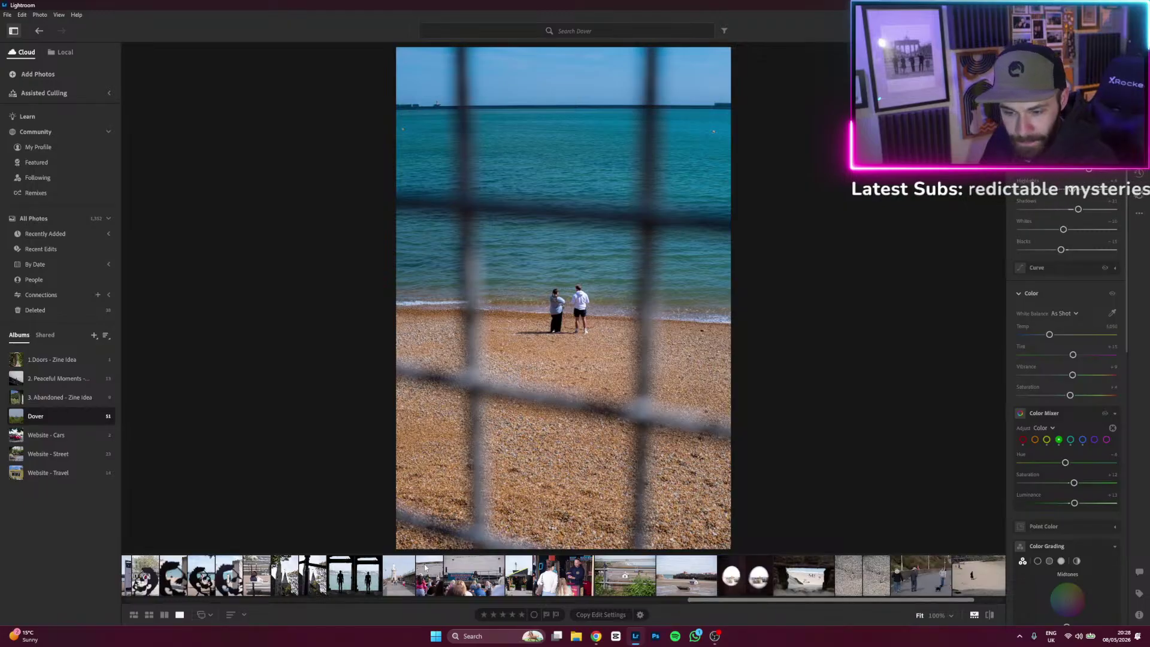
# Open the unedited landscape shot of the couple through the fence and display the available film presets.
pyautogui.moveTo(793, 600); pyautogui.dragTo(576, 600)
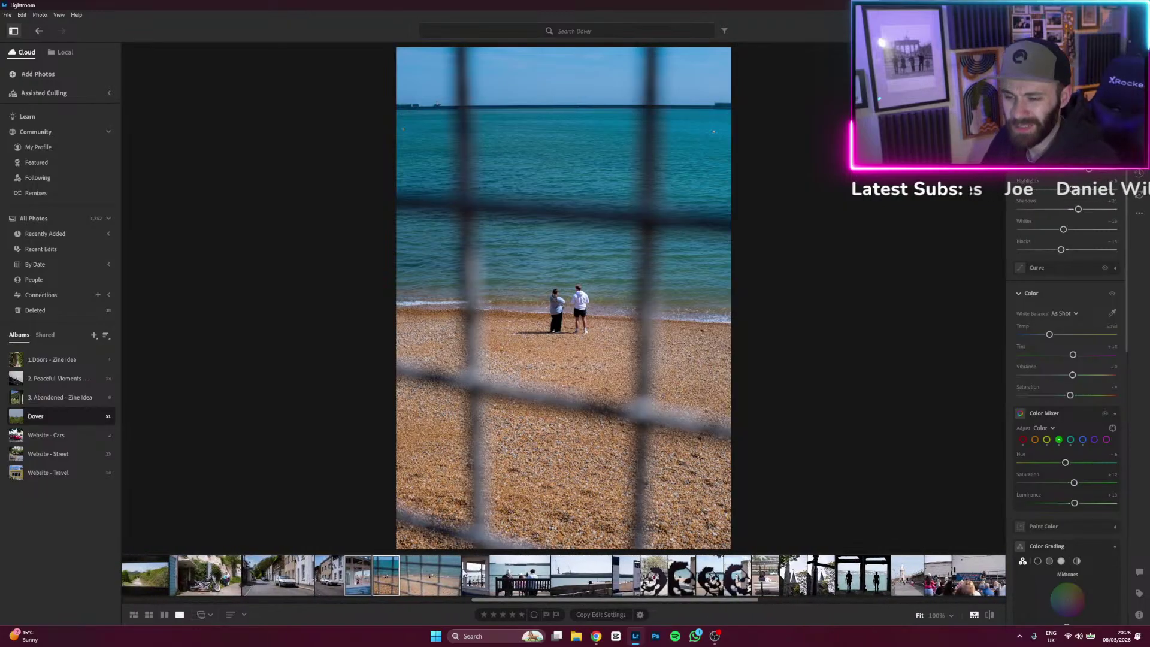
pyautogui.click(458, 575)
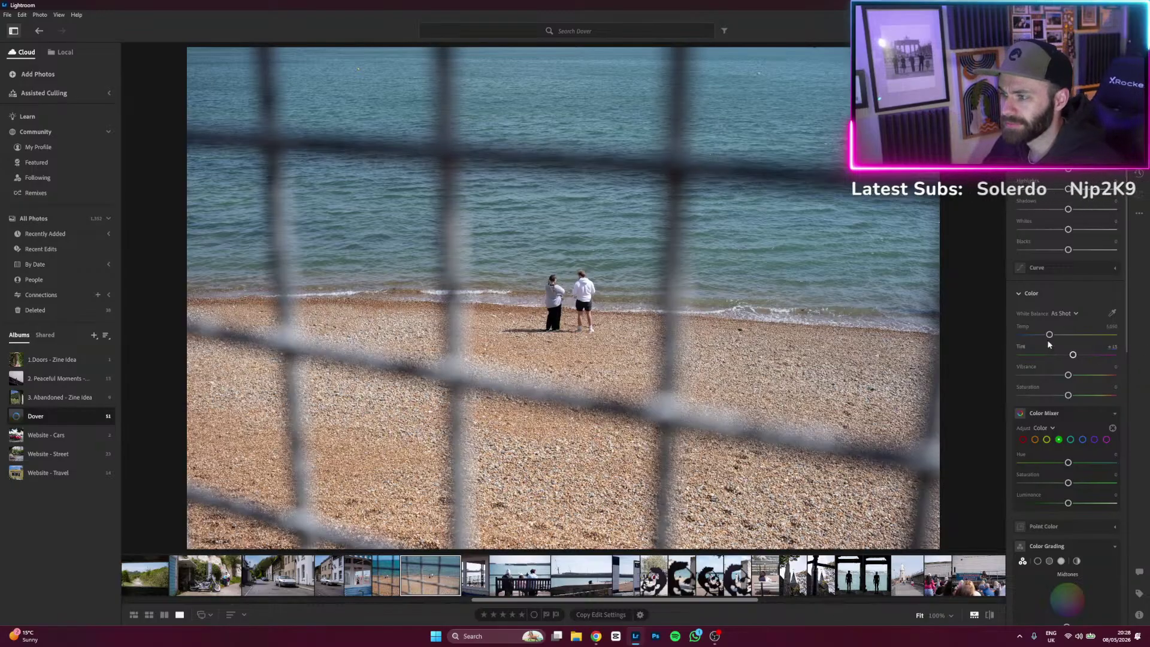
pyautogui.press('p')
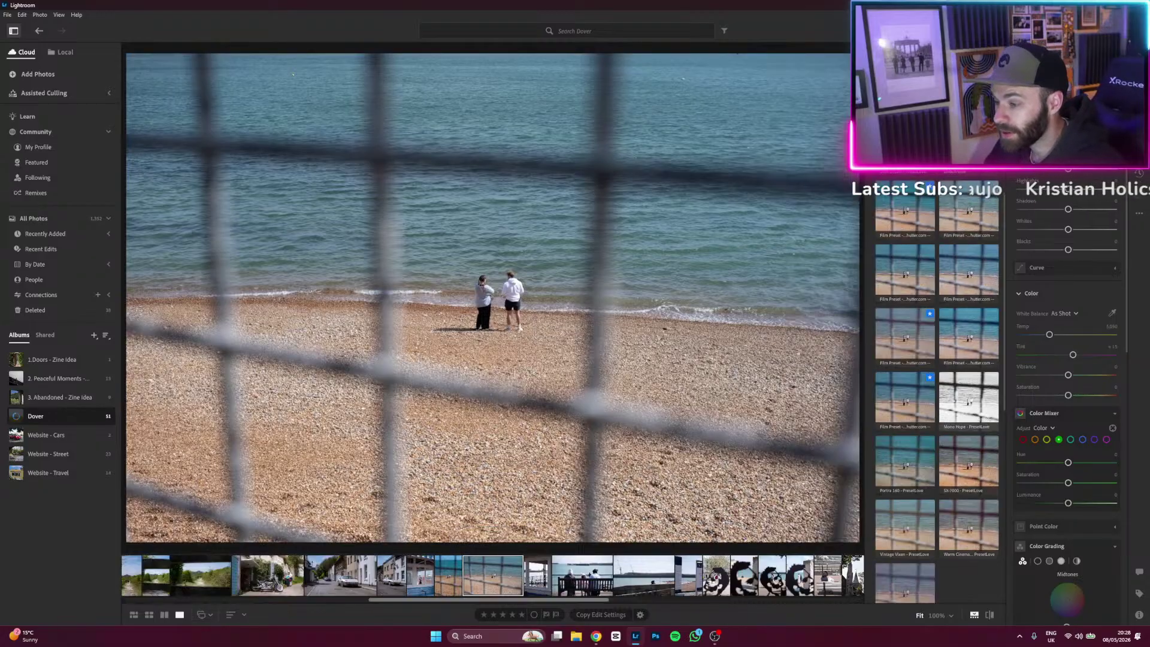
# Compare film presets and apply the one used on the portrait shot, with saturation about +4 and vibrance about +7.
pyautogui.click(915, 212)
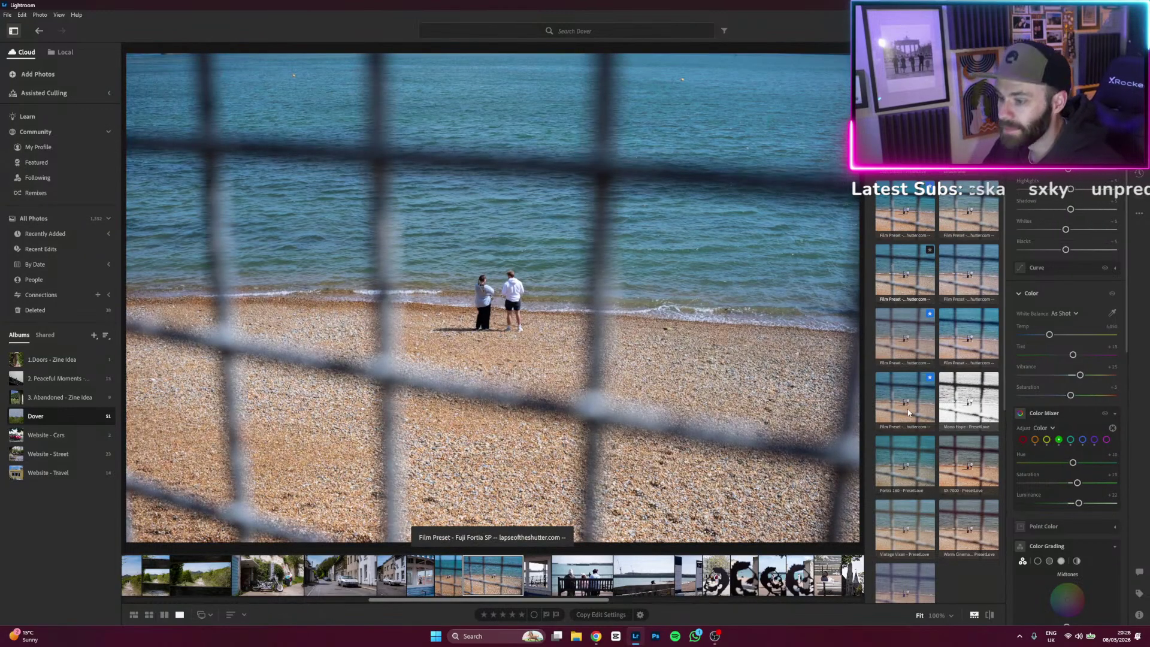
pyautogui.click(909, 413)
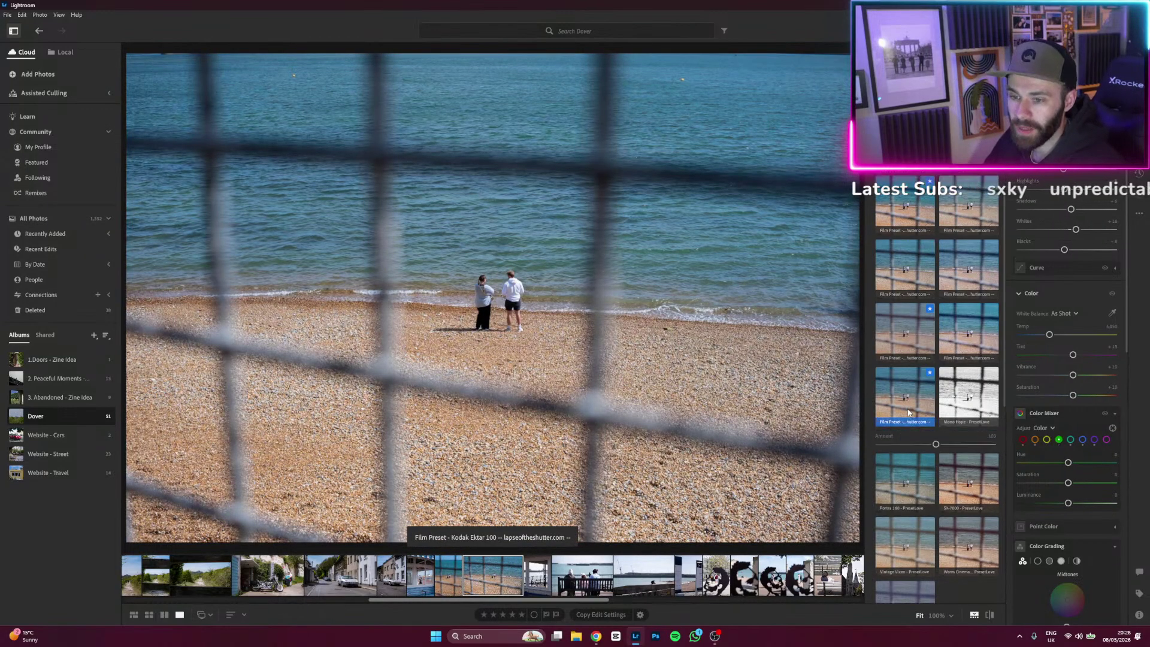
pyautogui.click(893, 212)
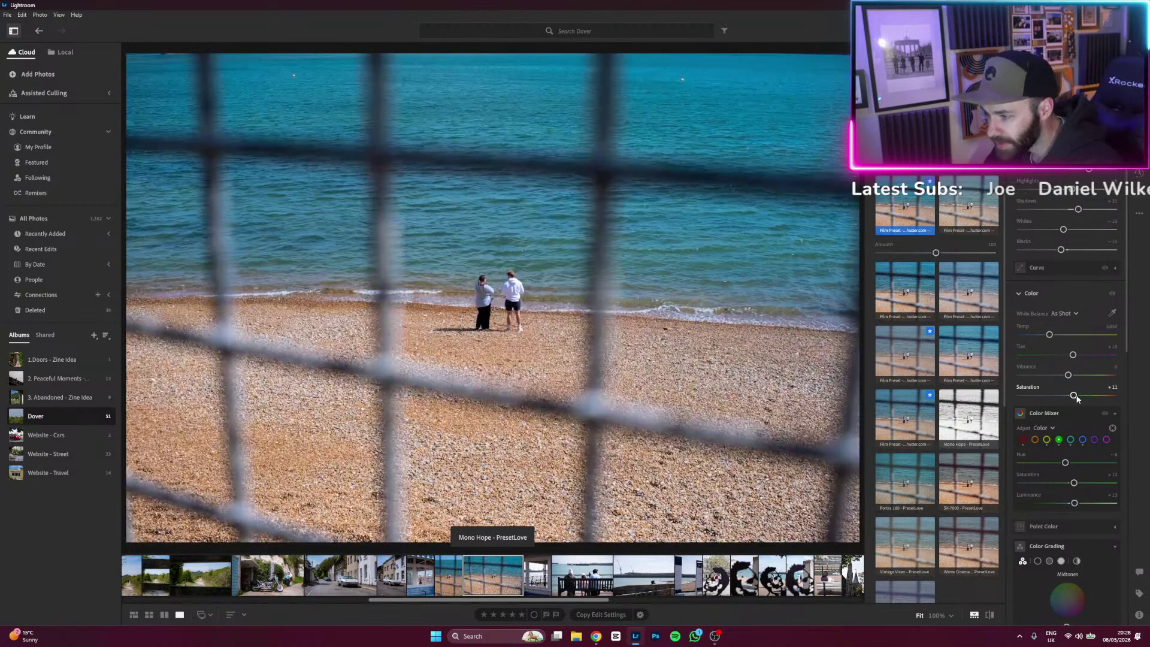
pyautogui.moveTo(1076, 399)
pyautogui.mouseDown()
pyautogui.moveTo(1071, 375)
pyautogui.moveTo(1072, 397)
pyautogui.mouseUp()
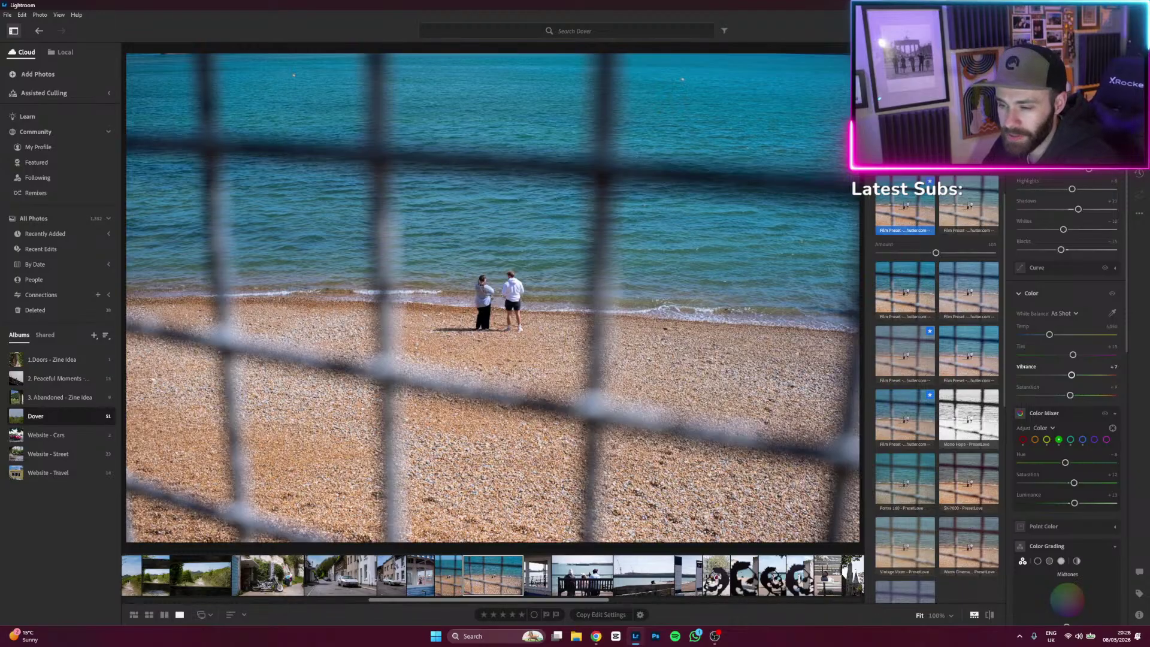
# Apply Auto upright correction to the landscape photo and crop it tighter around the two people.
pyautogui.press('c')
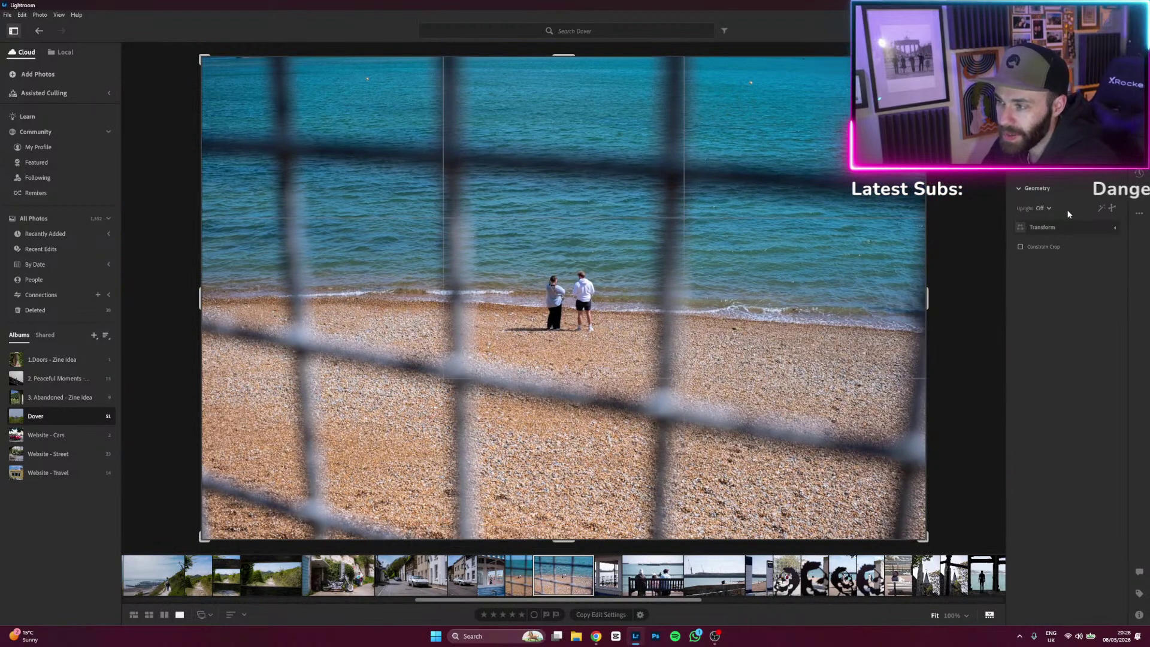
pyautogui.click(1103, 209)
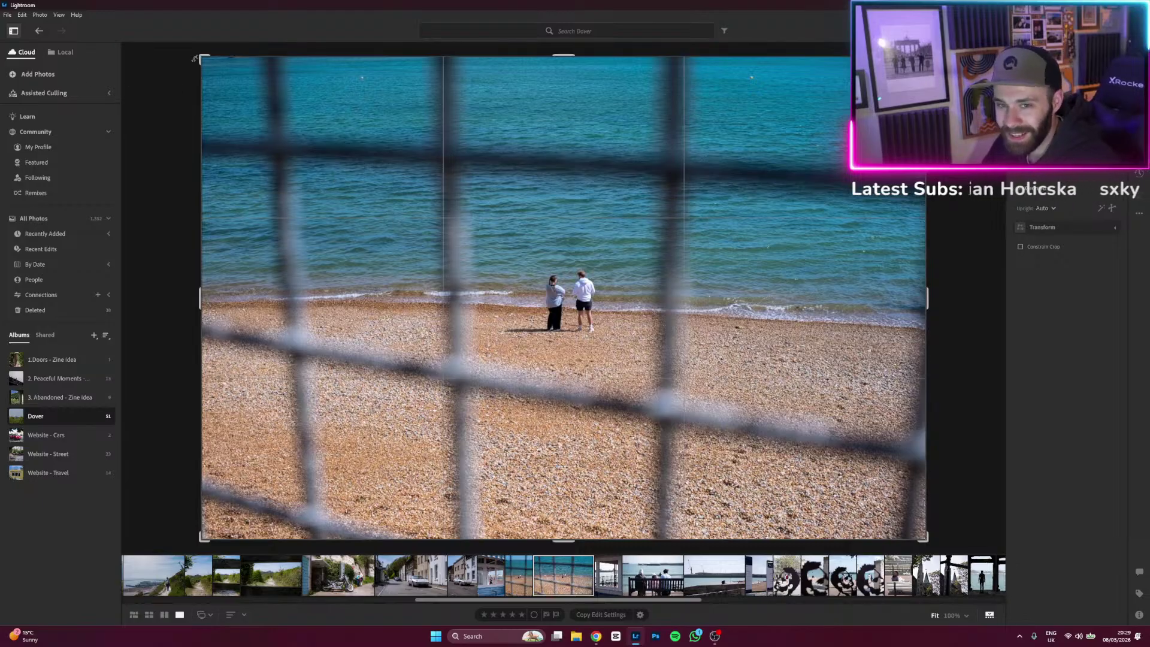
pyautogui.moveTo(199, 58); pyautogui.dragTo(217, 66)
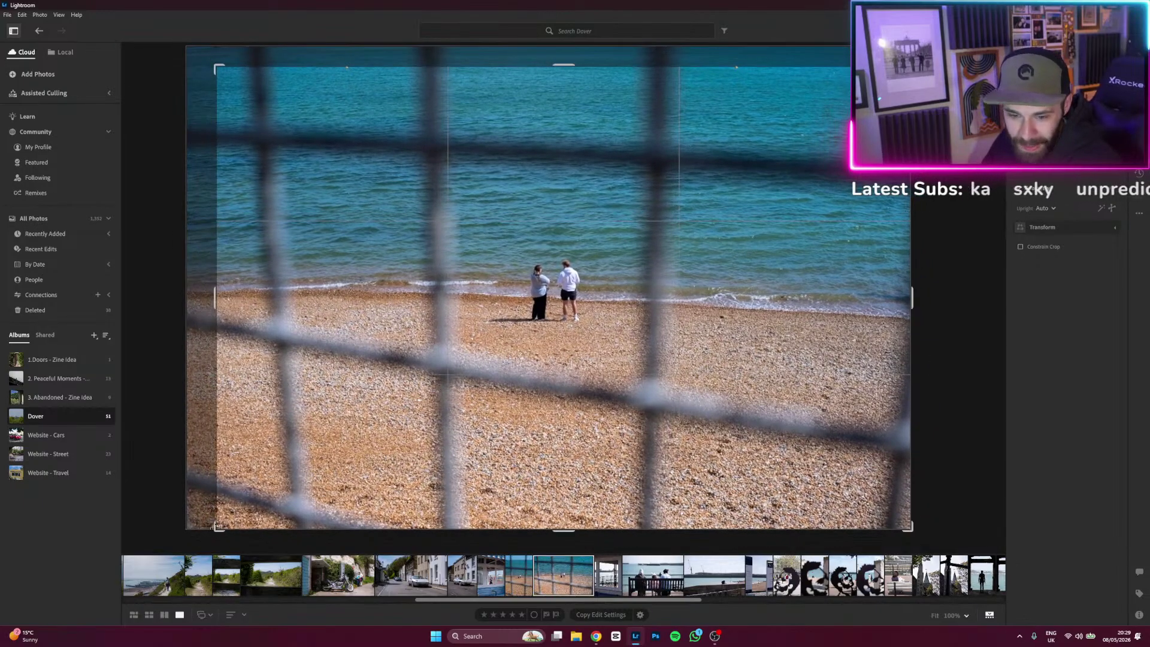
pyautogui.moveTo(219, 525); pyautogui.dragTo(239, 506)
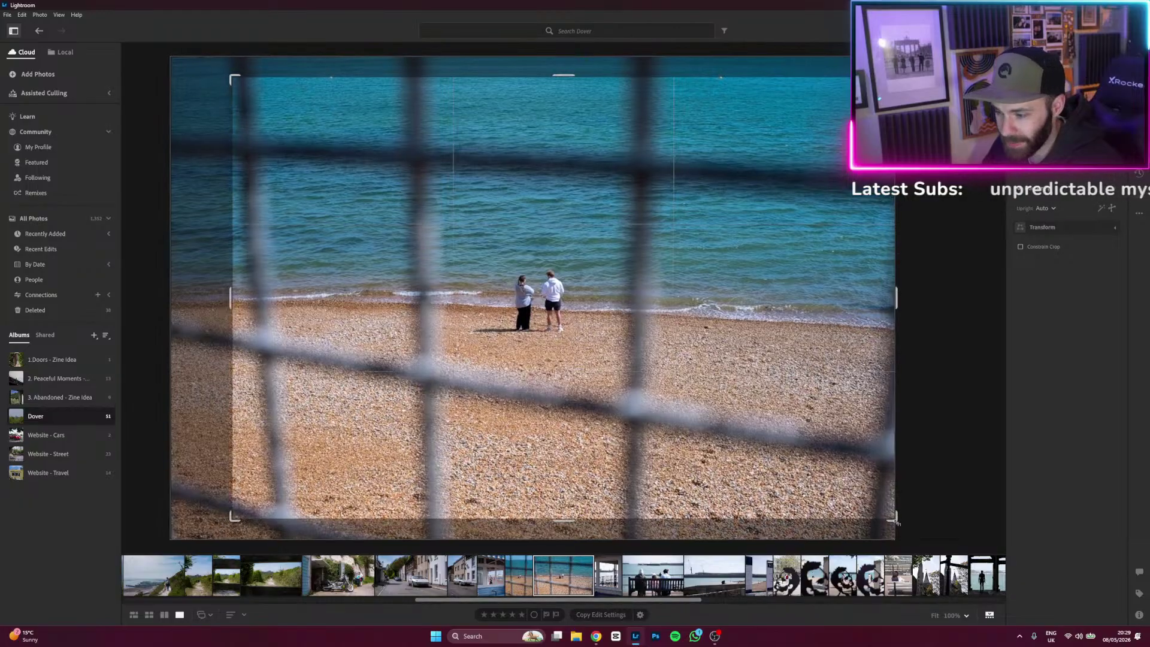
pyautogui.moveTo(892, 519)
pyautogui.mouseDown()
pyautogui.moveTo(862, 502)
pyautogui.moveTo(875, 508)
pyautogui.mouseUp()
pyautogui.moveTo(710, 345); pyautogui.dragTo(707, 349)
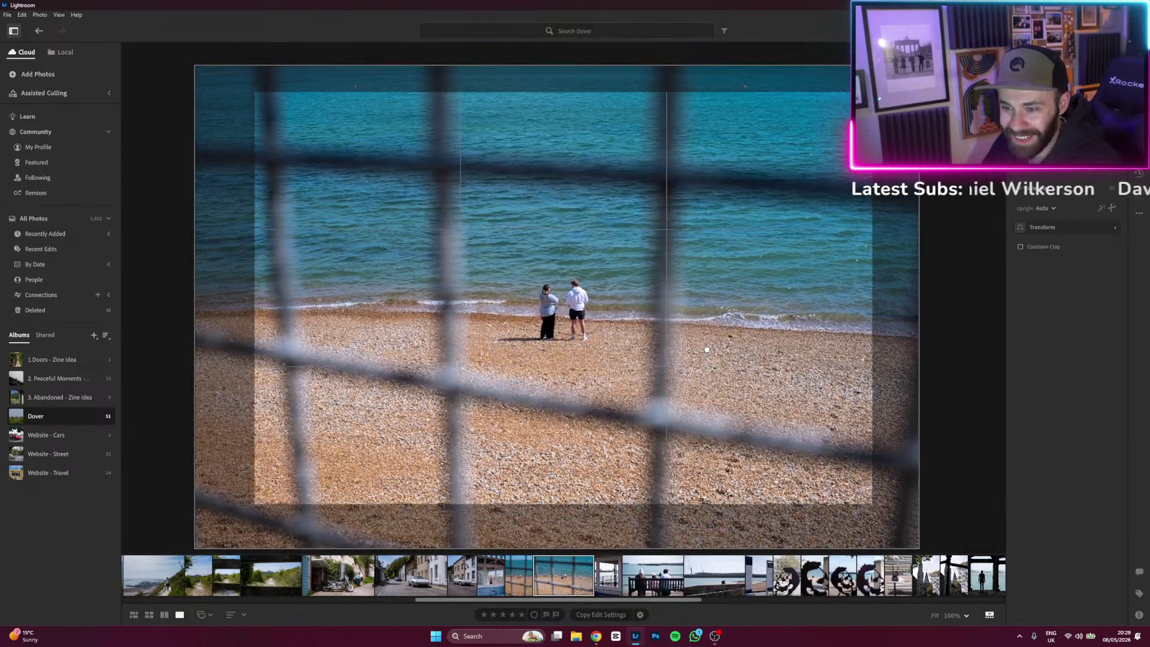
pyautogui.press('Return')
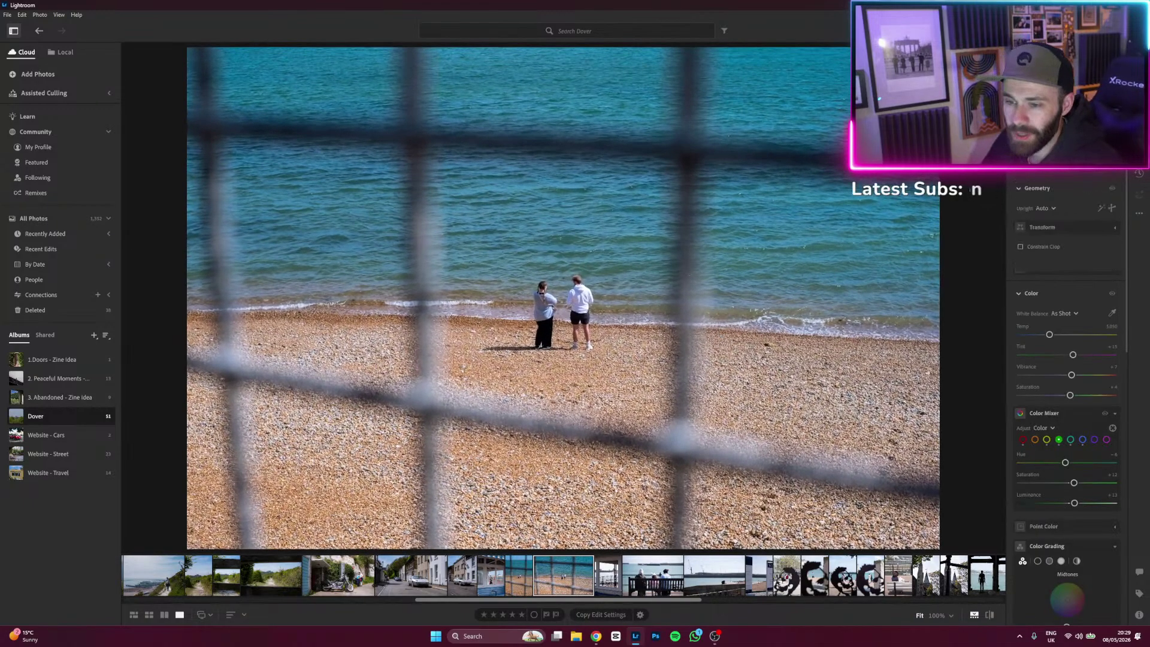
# Change the landscape photo's crop aspect ratio to 16 x 9.
pyautogui.press('c')
pyautogui.click(1045, 208)
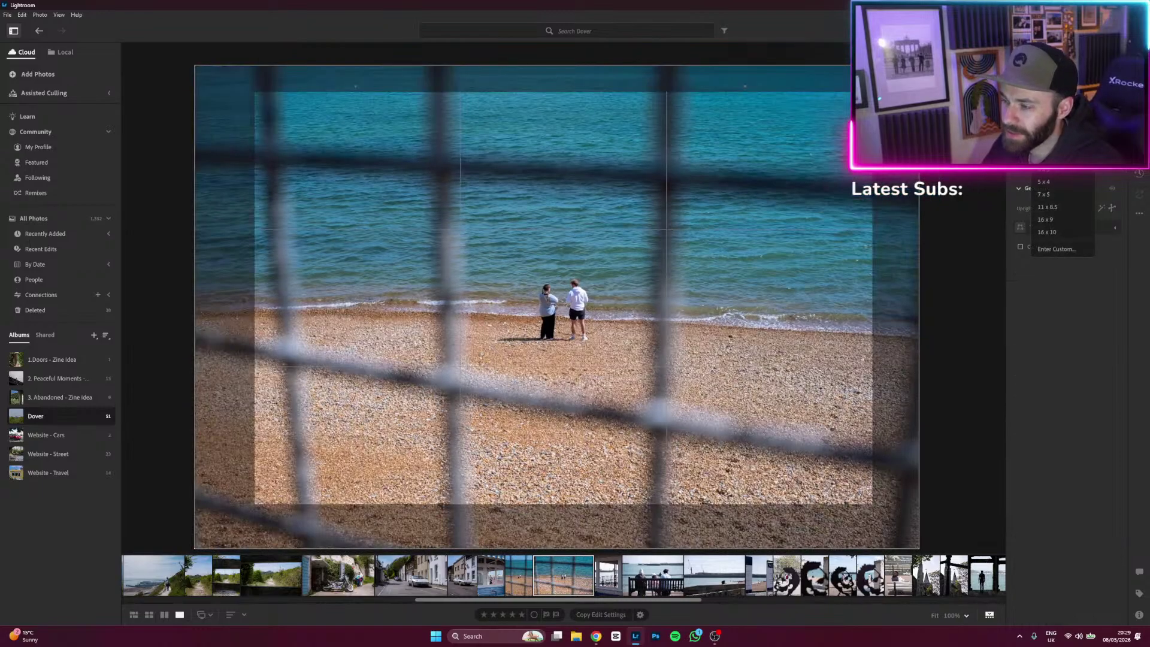
pyautogui.click(1059, 222)
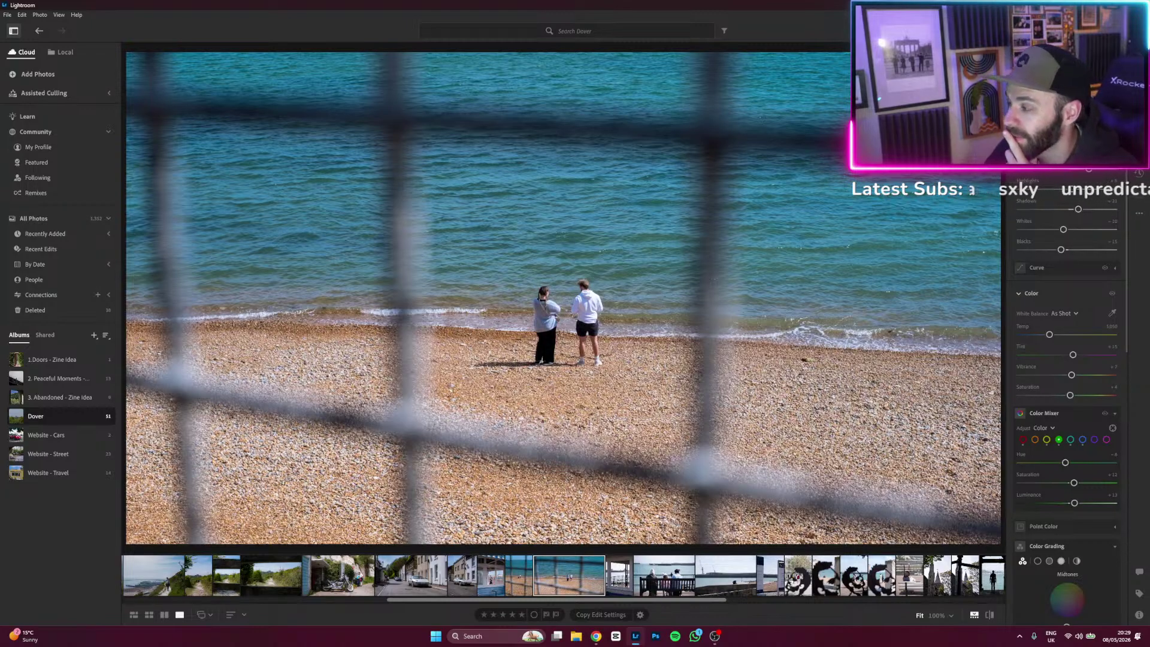
# Create a mask of the water and check its coverage with the mask overlay.
pyautogui.press('m')
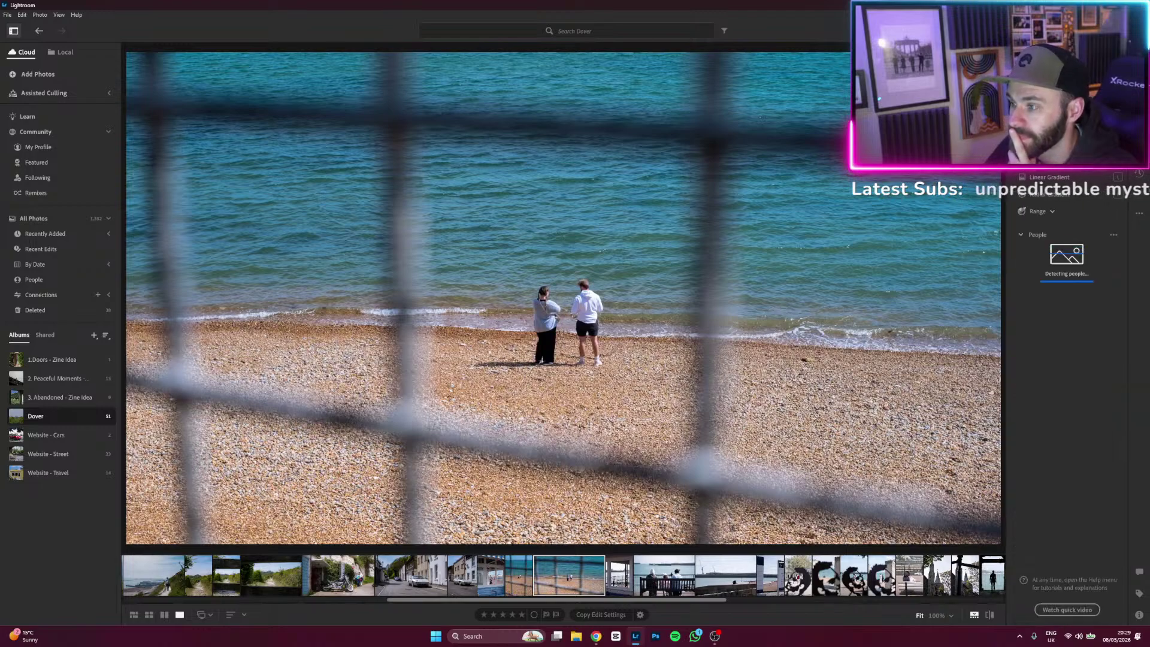
pyautogui.press('m')
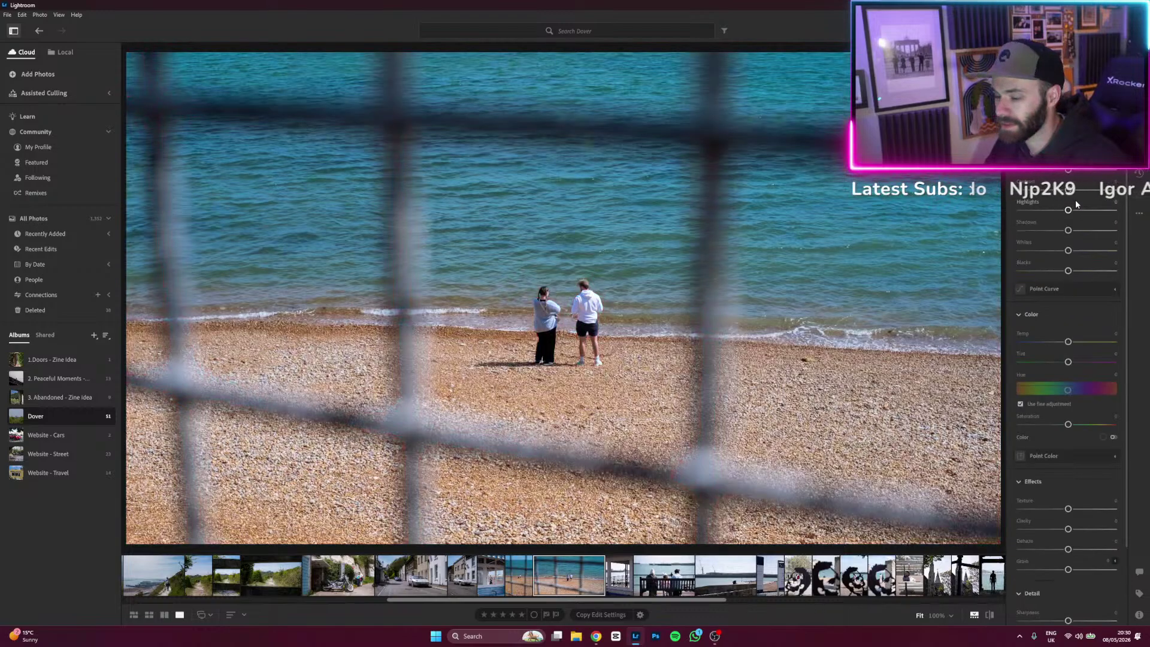
pyautogui.press('y')
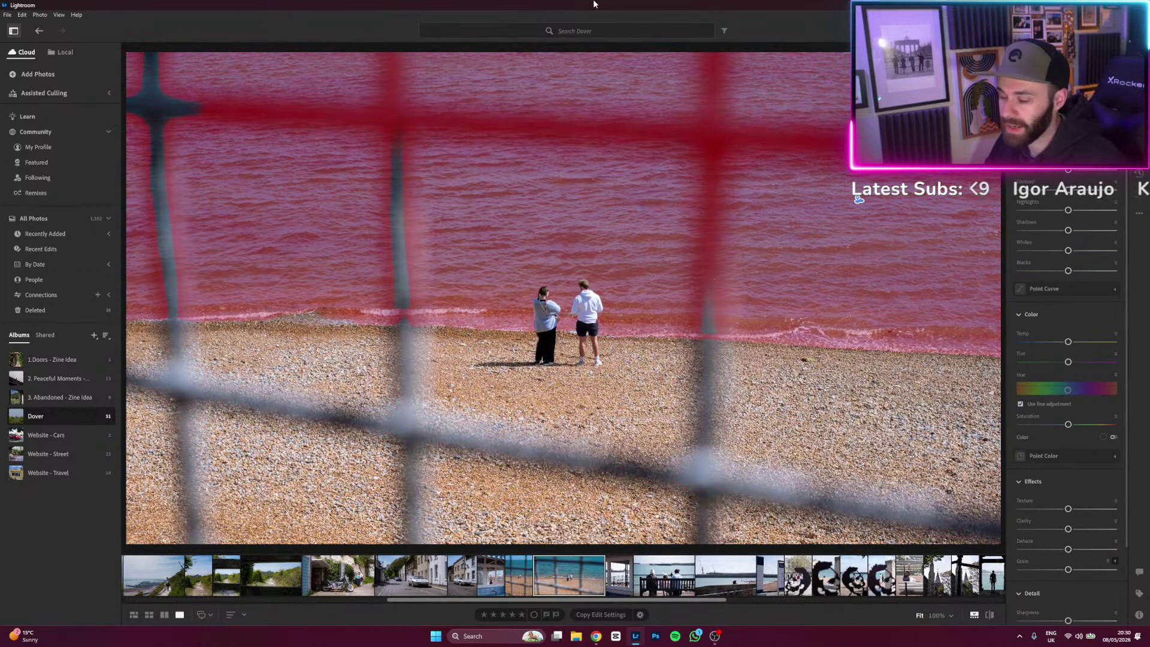
pyautogui.press('y')
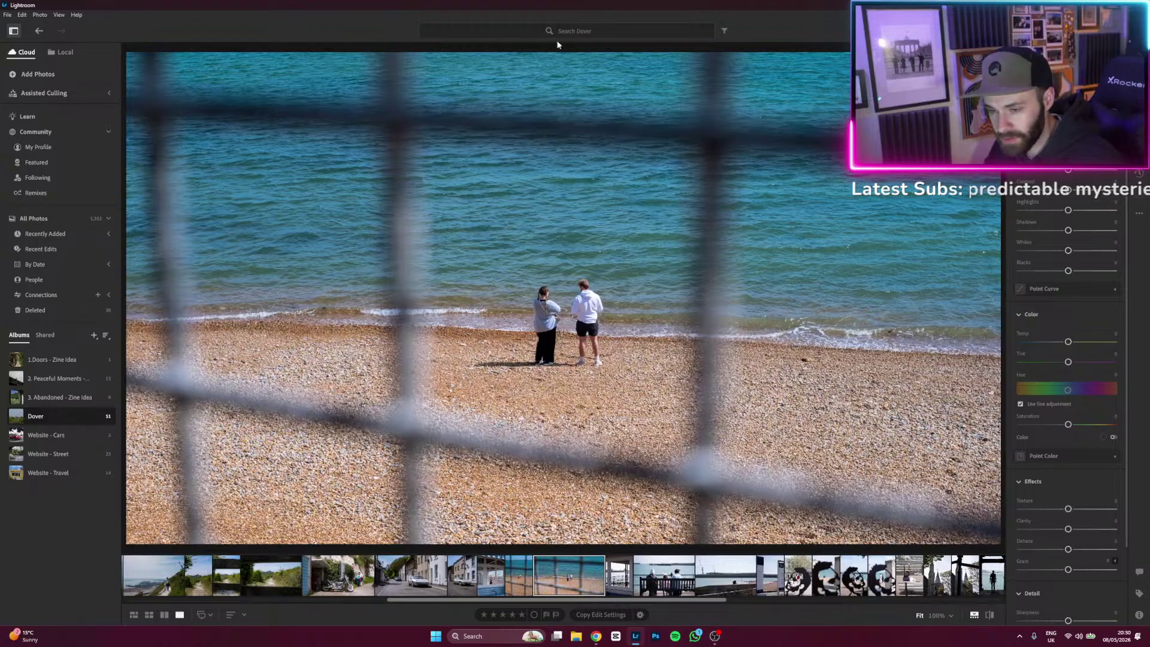
pyautogui.press('y')
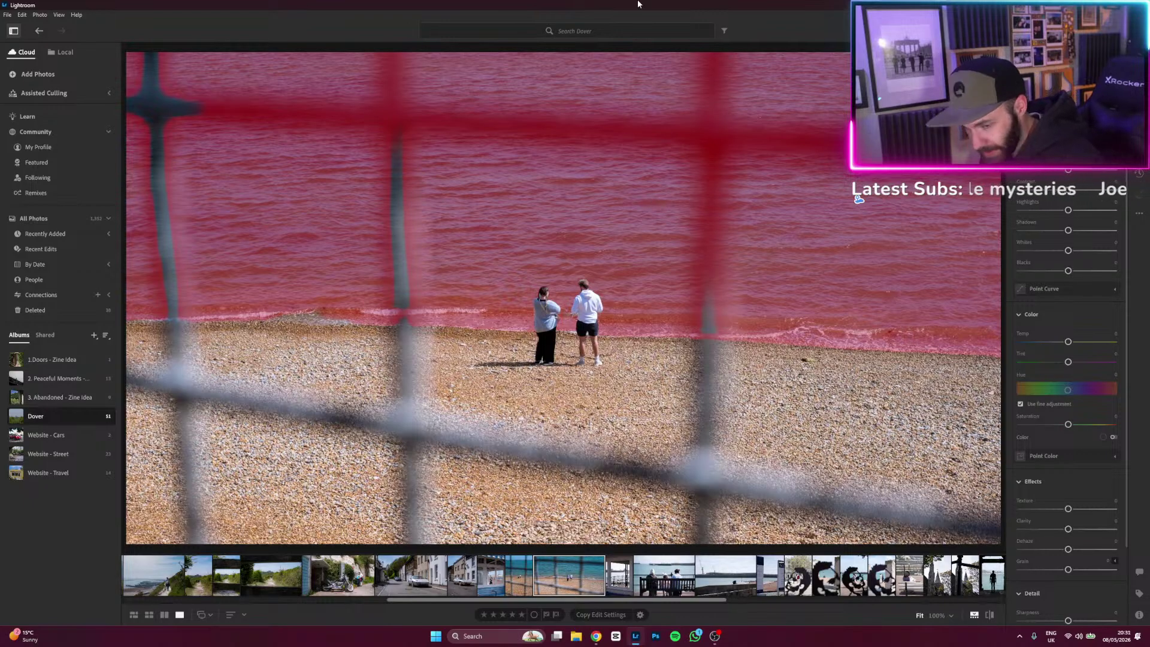
pyautogui.press('y')
pyautogui.press('y')
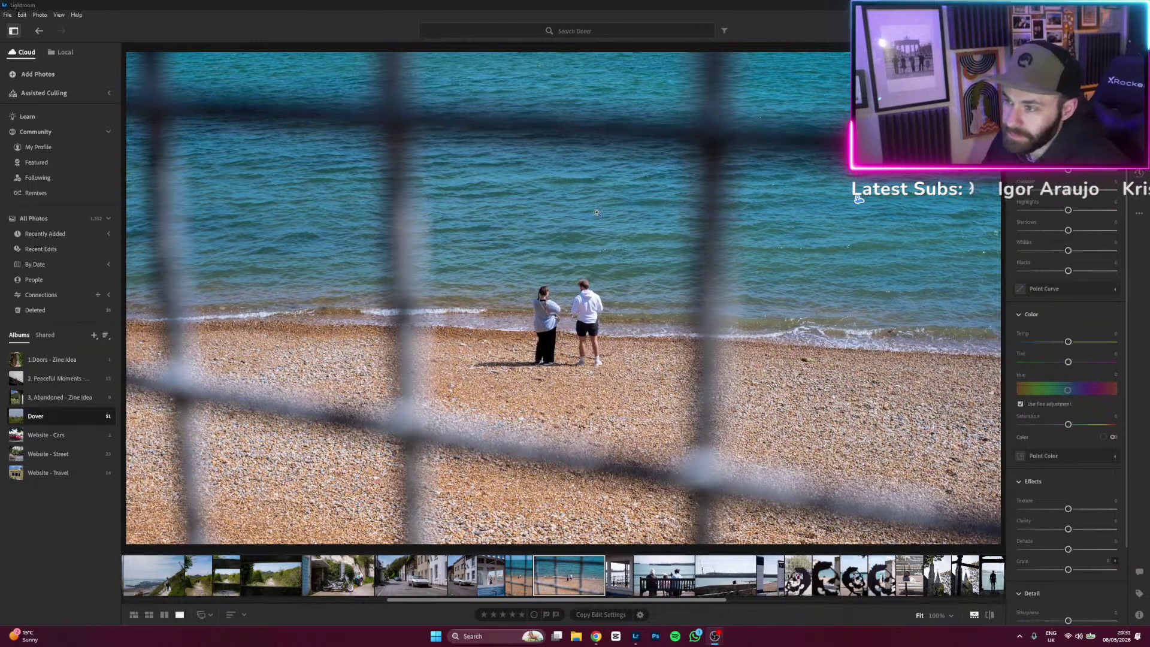
# Start another mask and draw a selection box around the two people.
pyautogui.click(1139, 95)
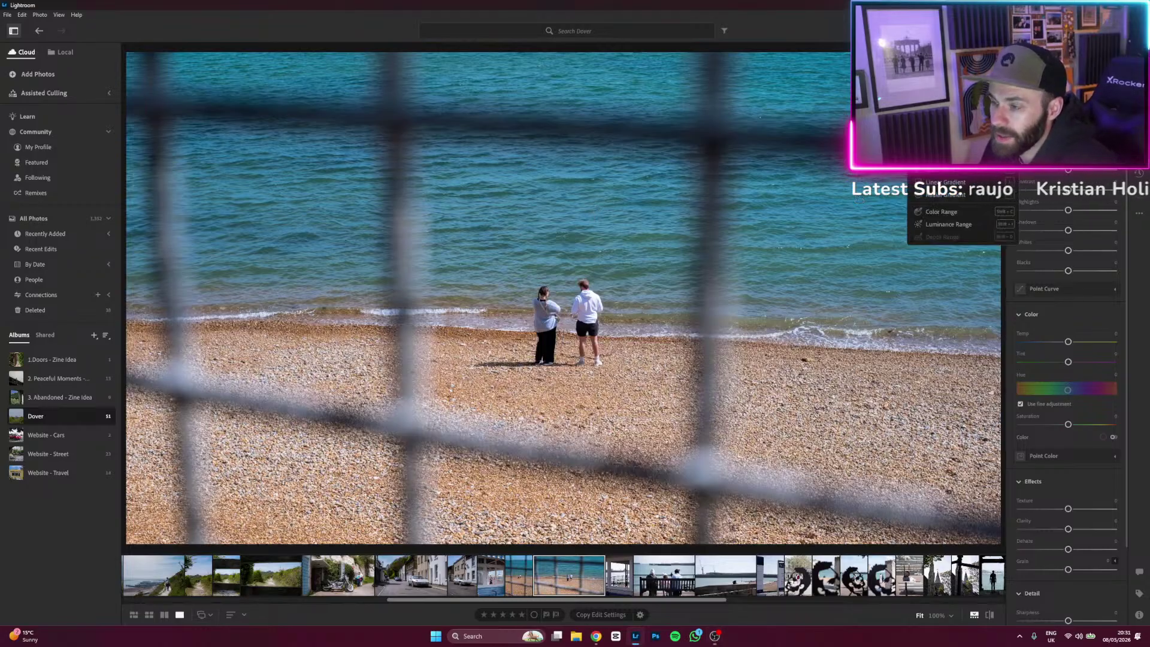
pyautogui.click(941, 212)
pyautogui.click(859, 199)
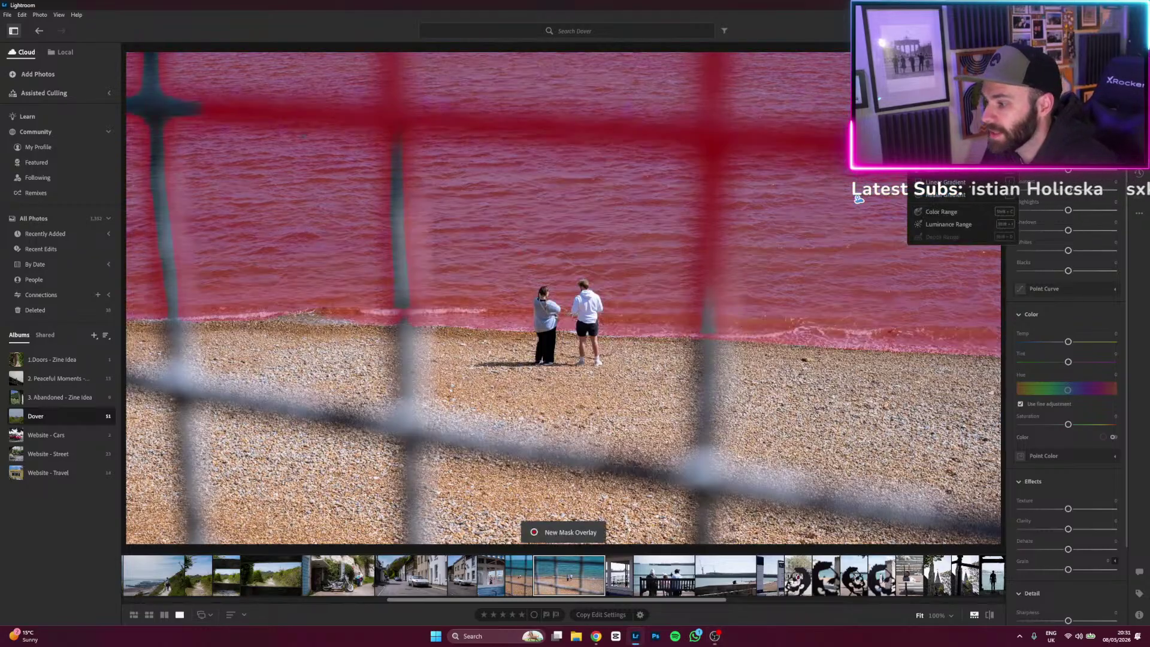
pyautogui.click(859, 200)
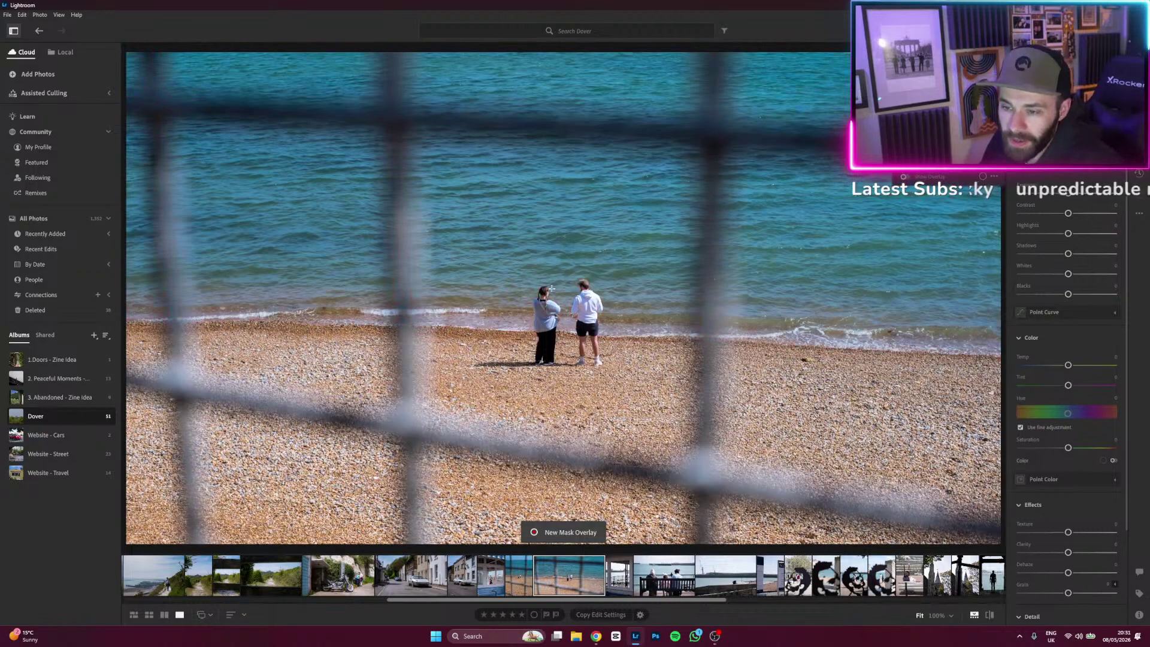
pyautogui.moveTo(527, 276)
pyautogui.mouseDown()
pyautogui.moveTo(604, 341)
pyautogui.moveTo(610, 376)
pyautogui.mouseUp()
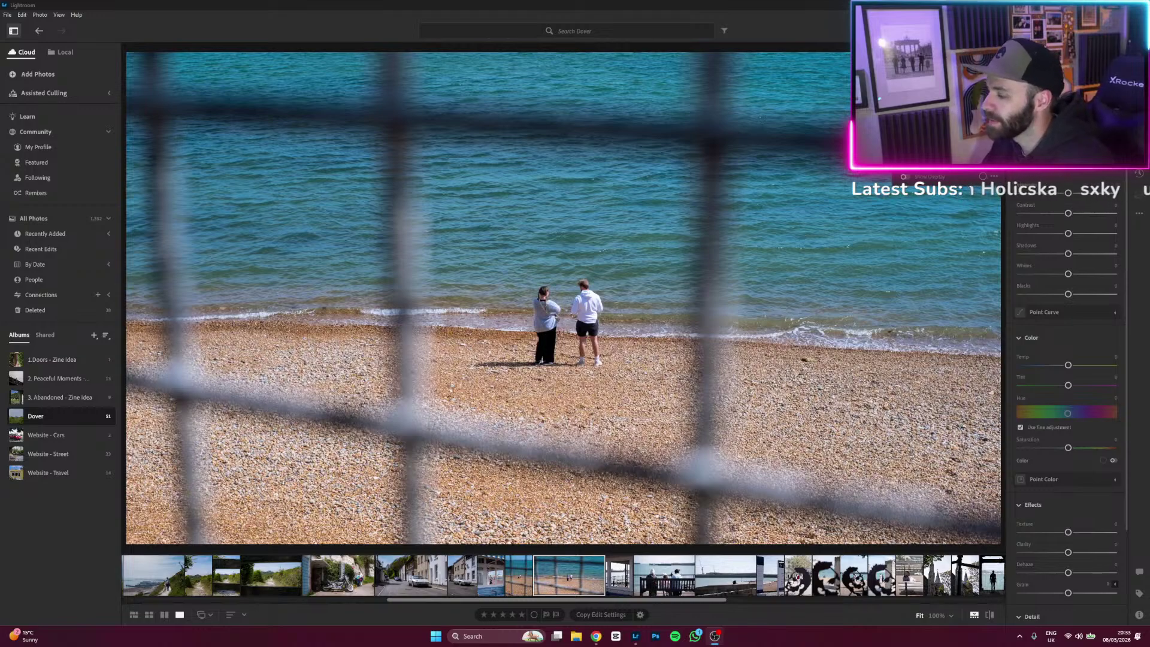
pyautogui.press('super+d')
pyautogui.press('super+d')
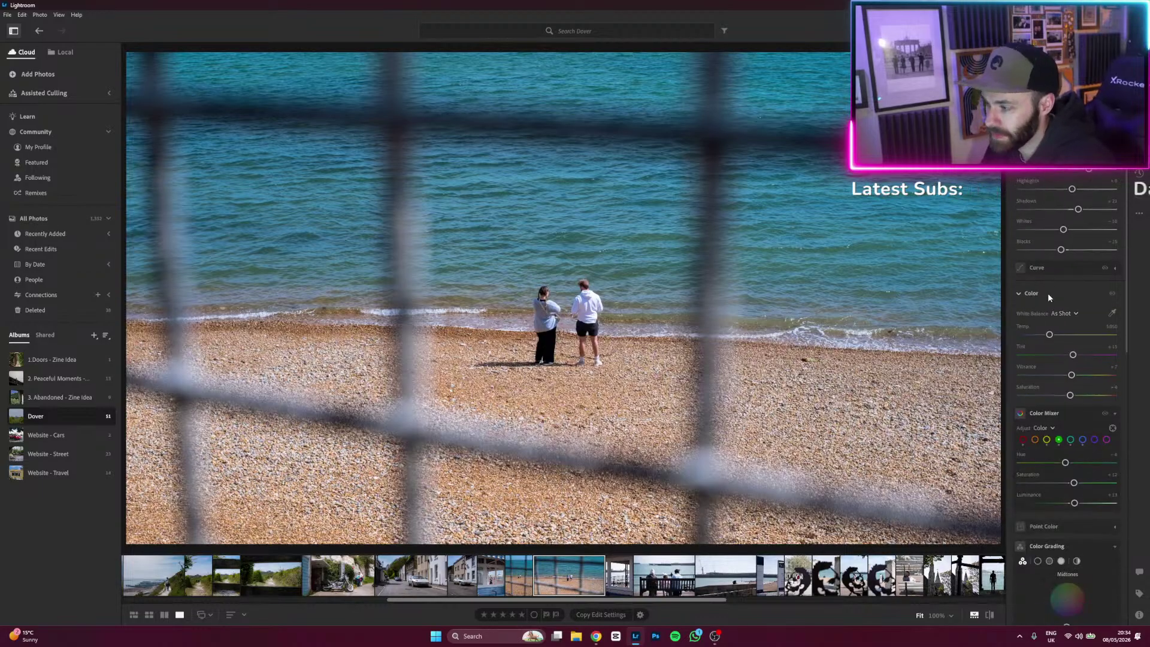
pyautogui.scroll(-5, 1049, 295)
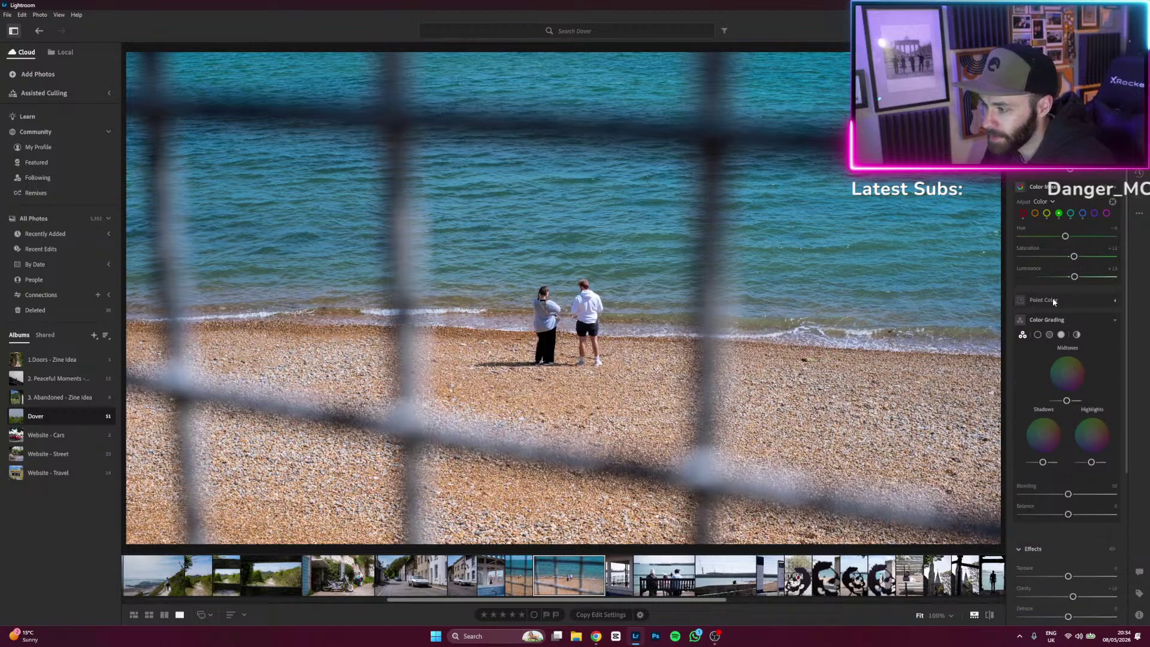
# Reset the landscape photo's Clarity, Grain and Sharpening to their defaults and set Clarity to about -17.
pyautogui.scroll(-3, 1088, 310)
pyautogui.doubleClick(1073, 310)
pyautogui.doubleClick(1025, 371)
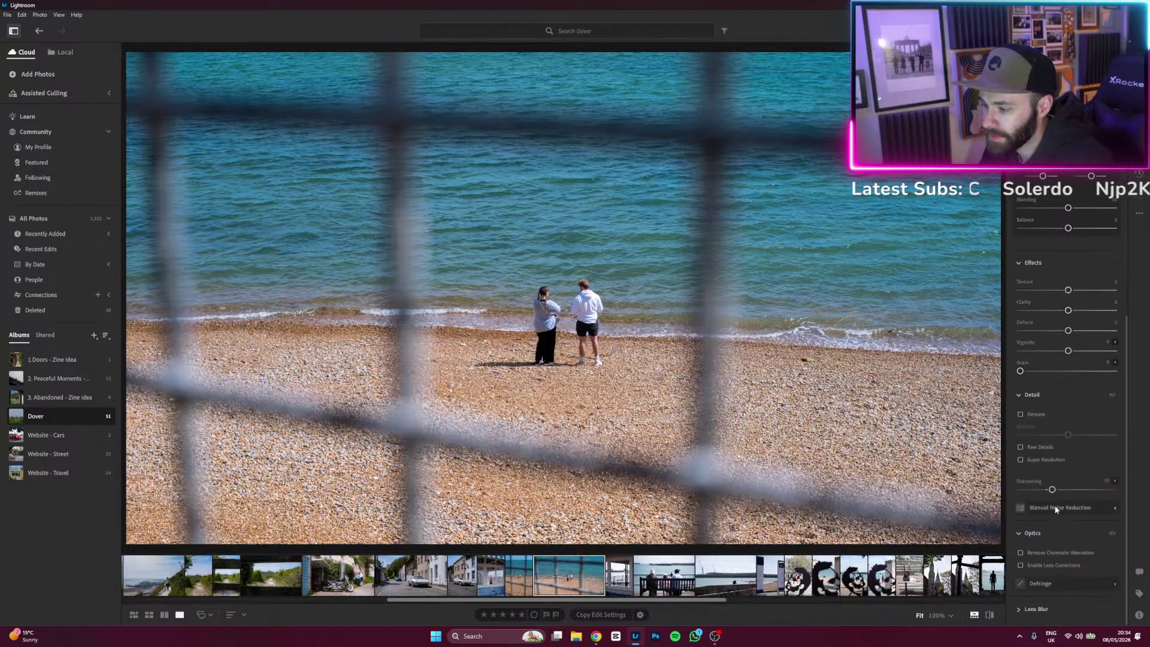
pyautogui.doubleClick(1050, 489)
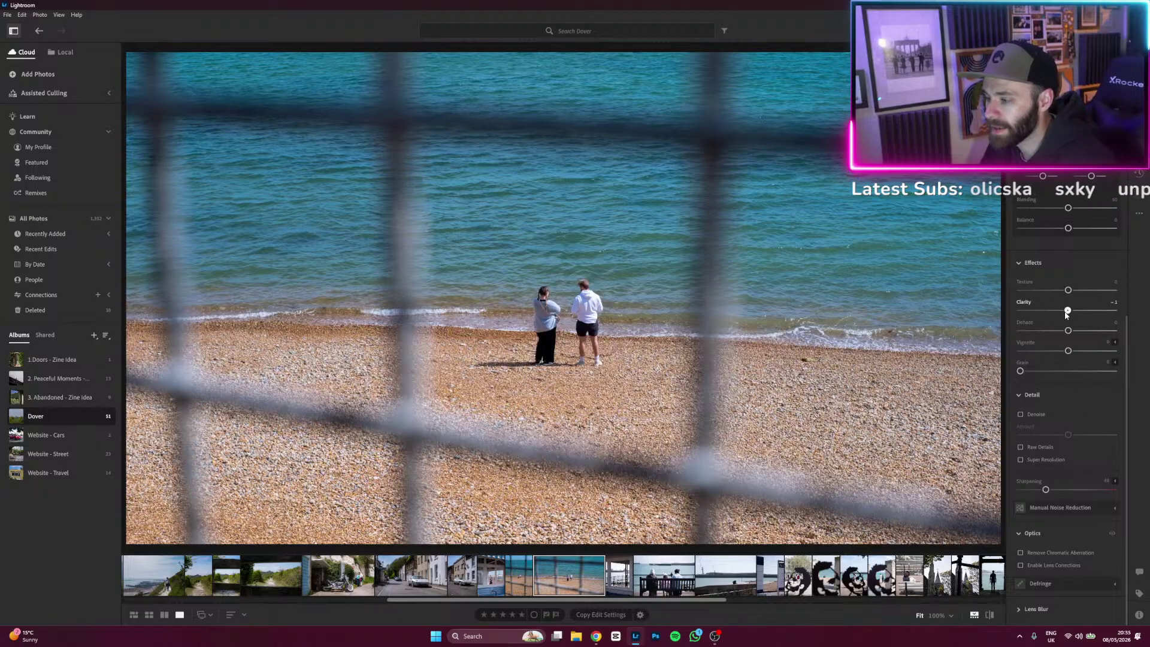
pyautogui.moveTo(1067, 310); pyautogui.dragTo(1058, 313)
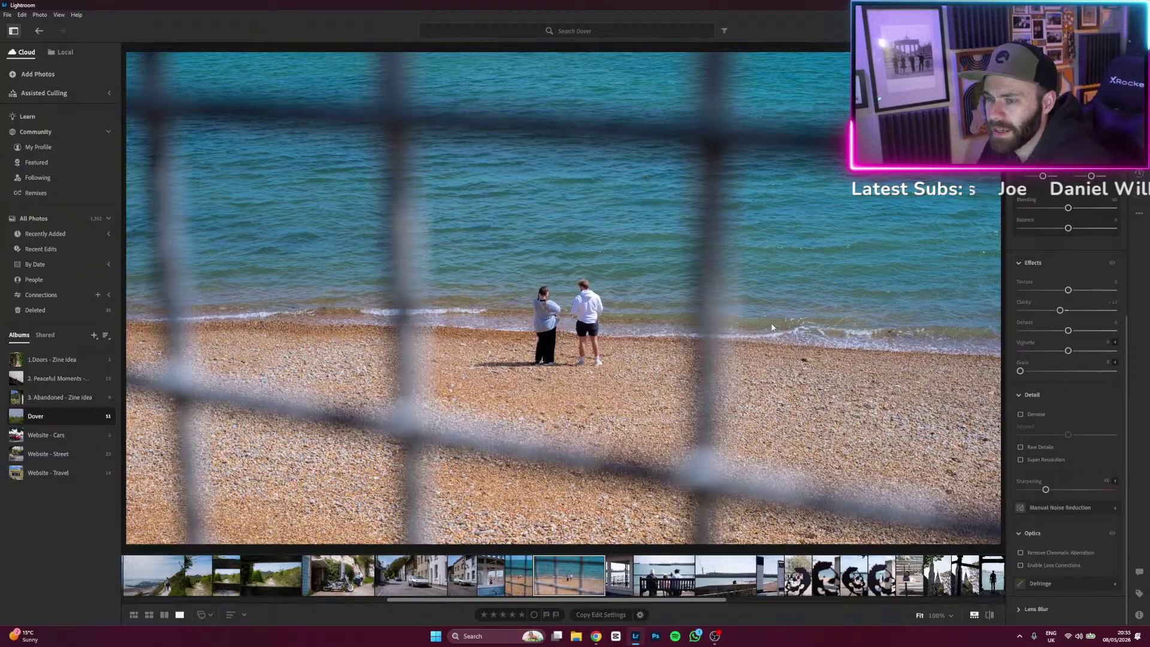
# Select the mask of the two people, check its coverage, and draw a selection box around them again.
pyautogui.press('m')
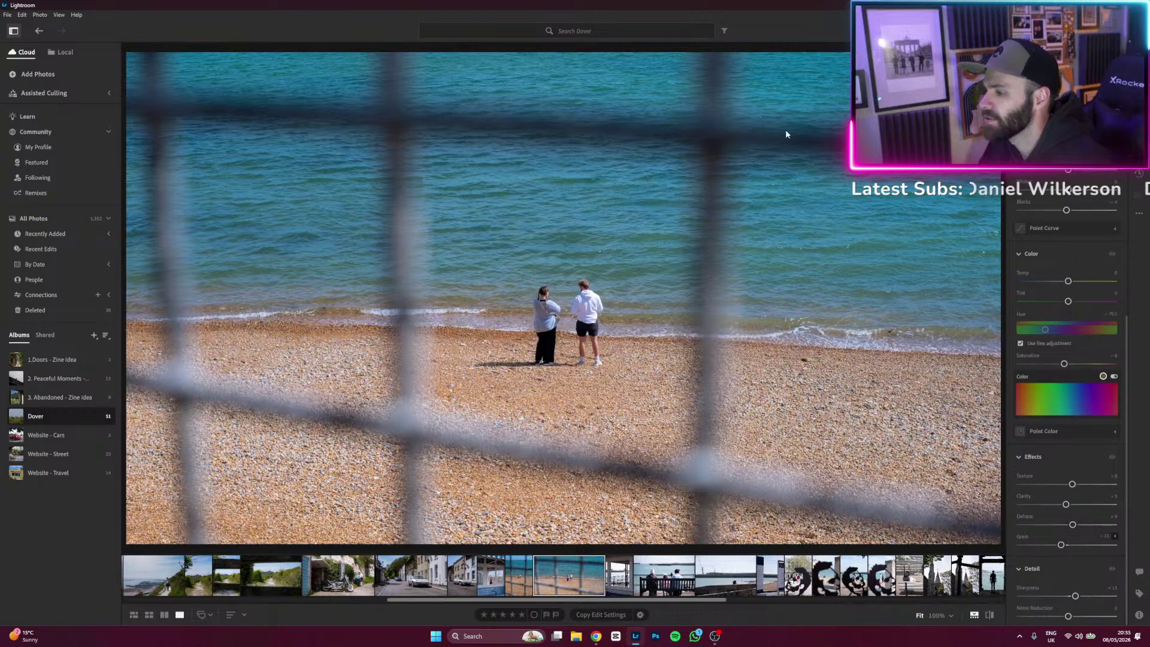
pyautogui.scroll(2, 1067, 389)
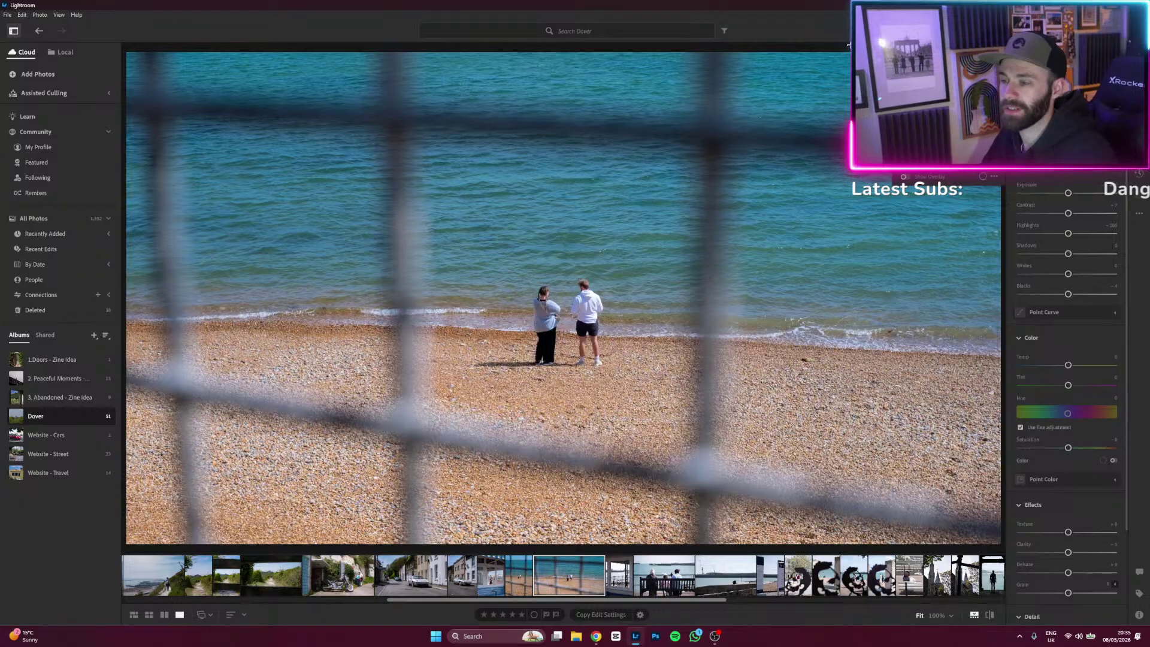
pyautogui.click(934, 157)
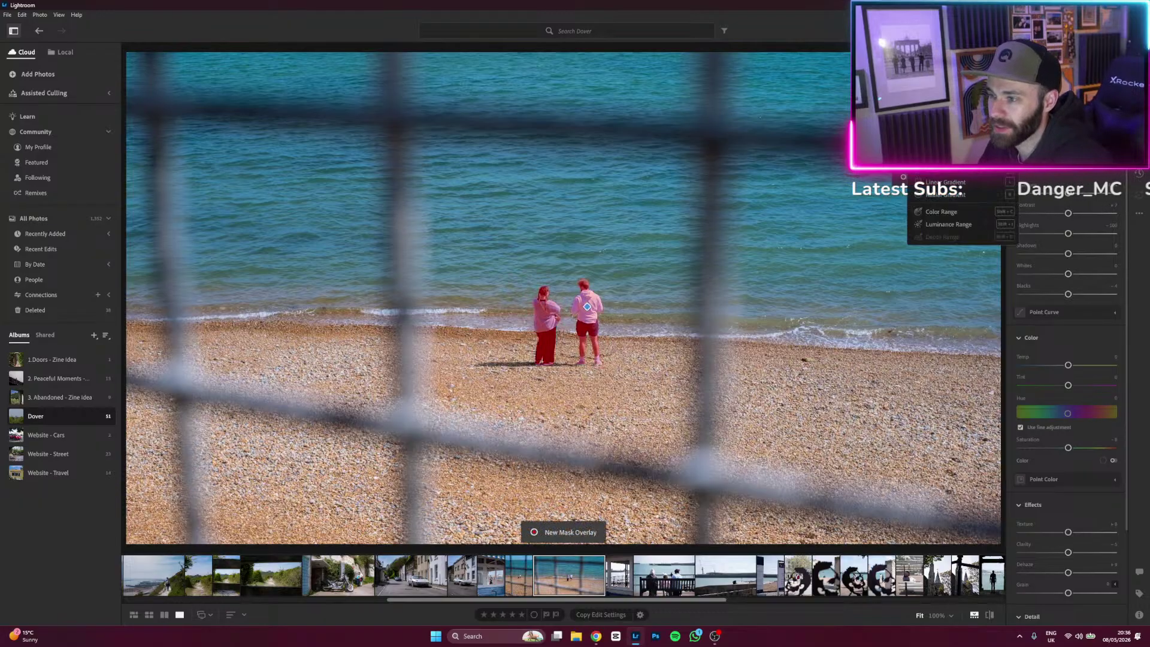
pyautogui.press('Escape')
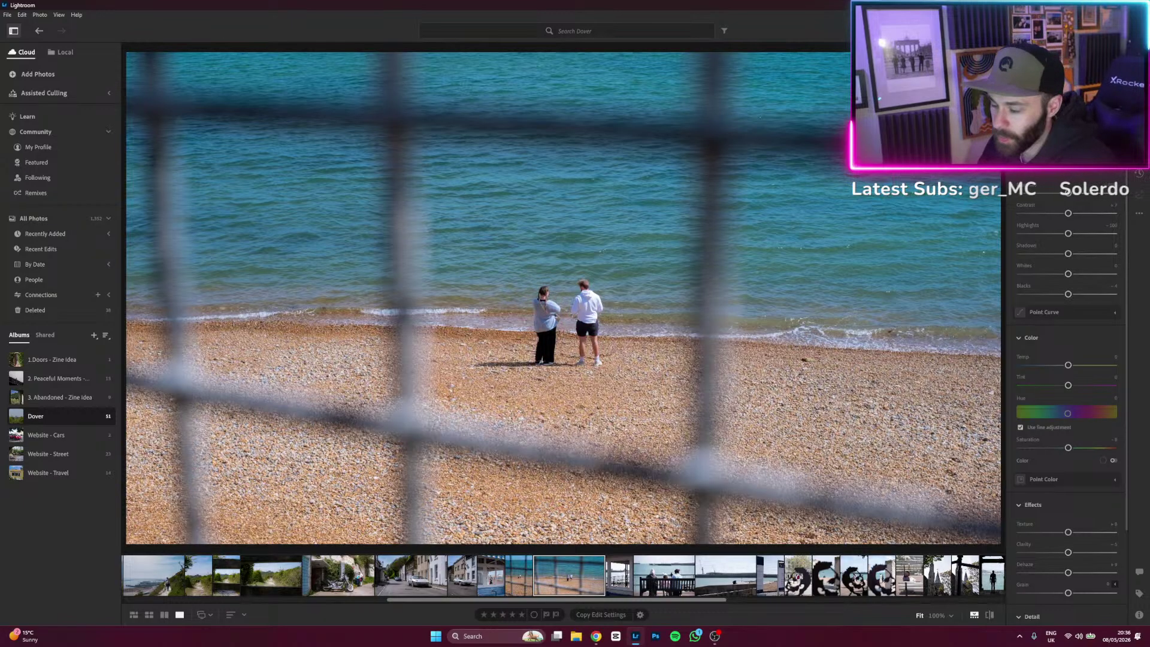
pyautogui.click(941, 181)
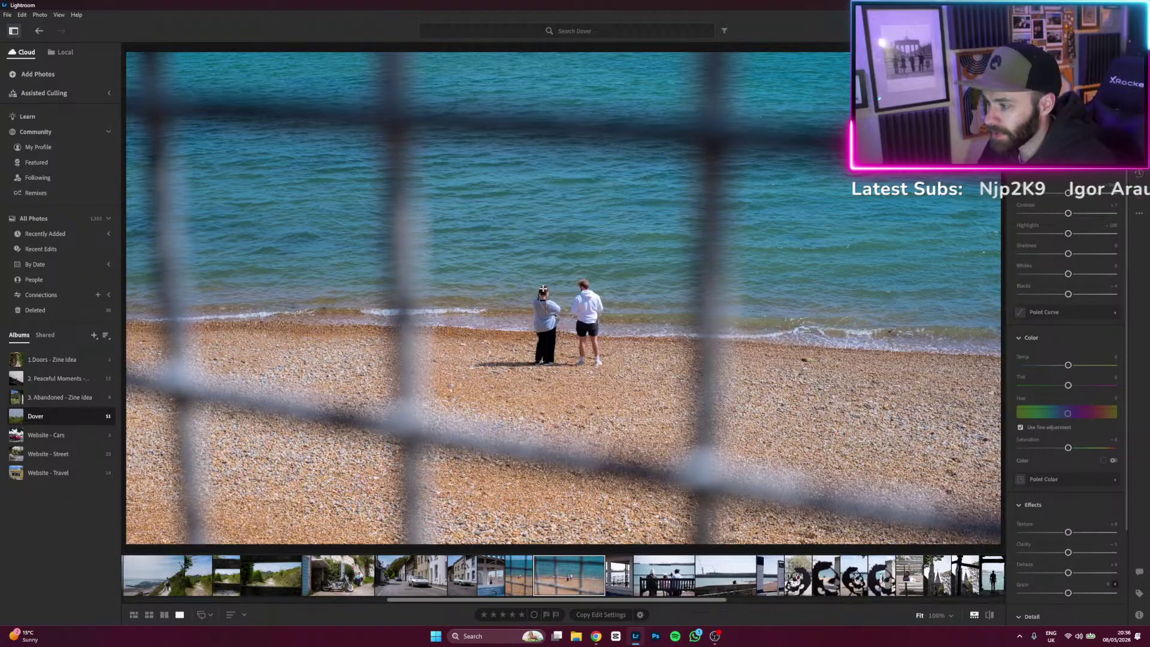
pyautogui.moveTo(543, 288); pyautogui.dragTo(612, 362)
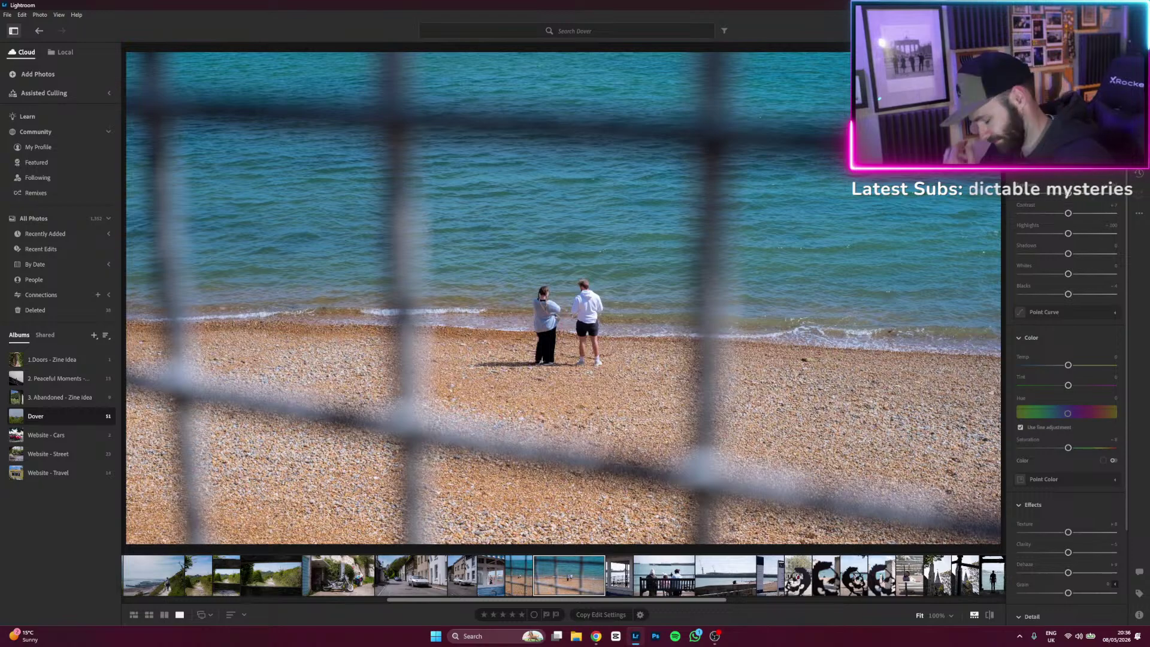
# Create a separate mask of the natural ground.
pyautogui.press('m')
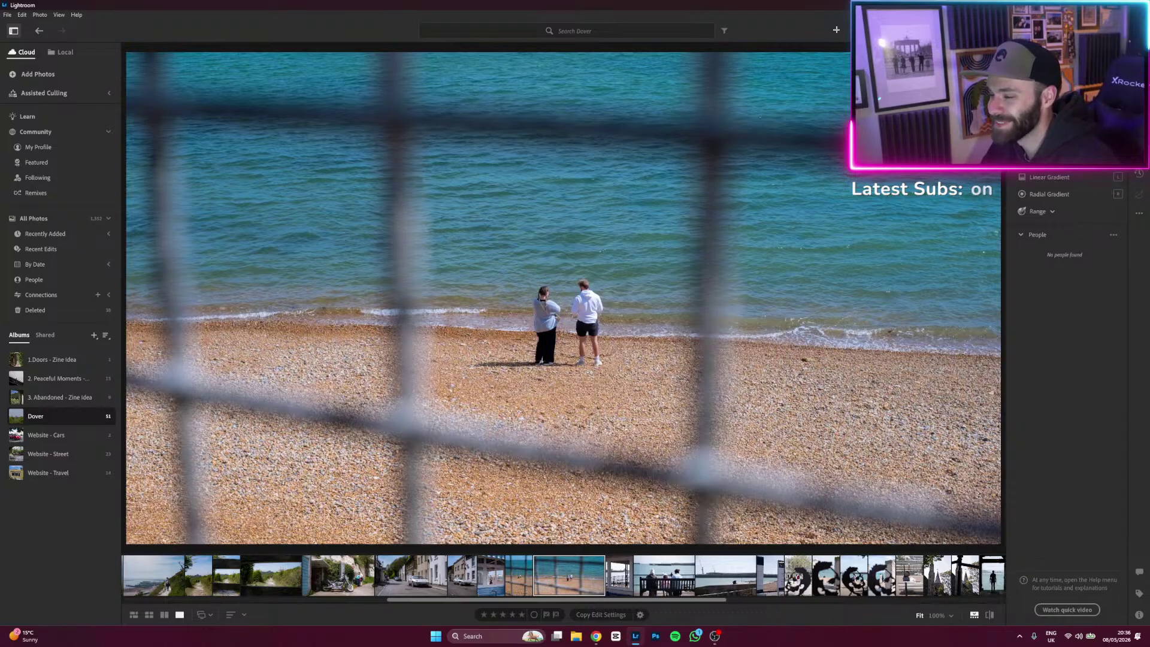
pyautogui.press('e')
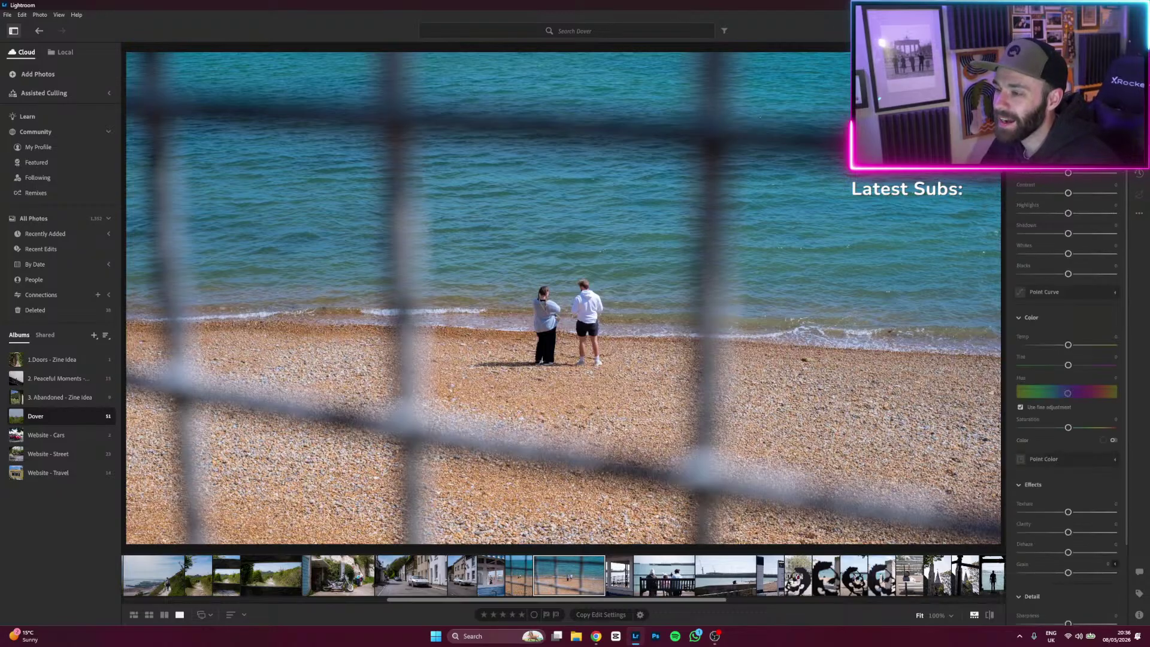
pyautogui.press('m')
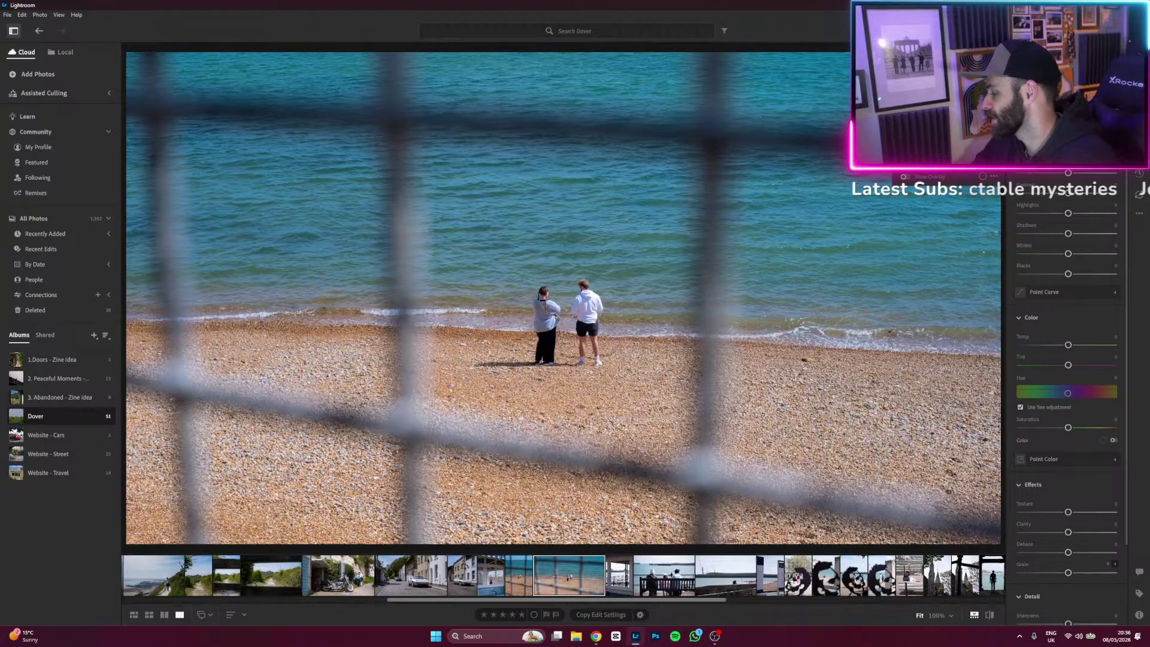
pyautogui.press('y')
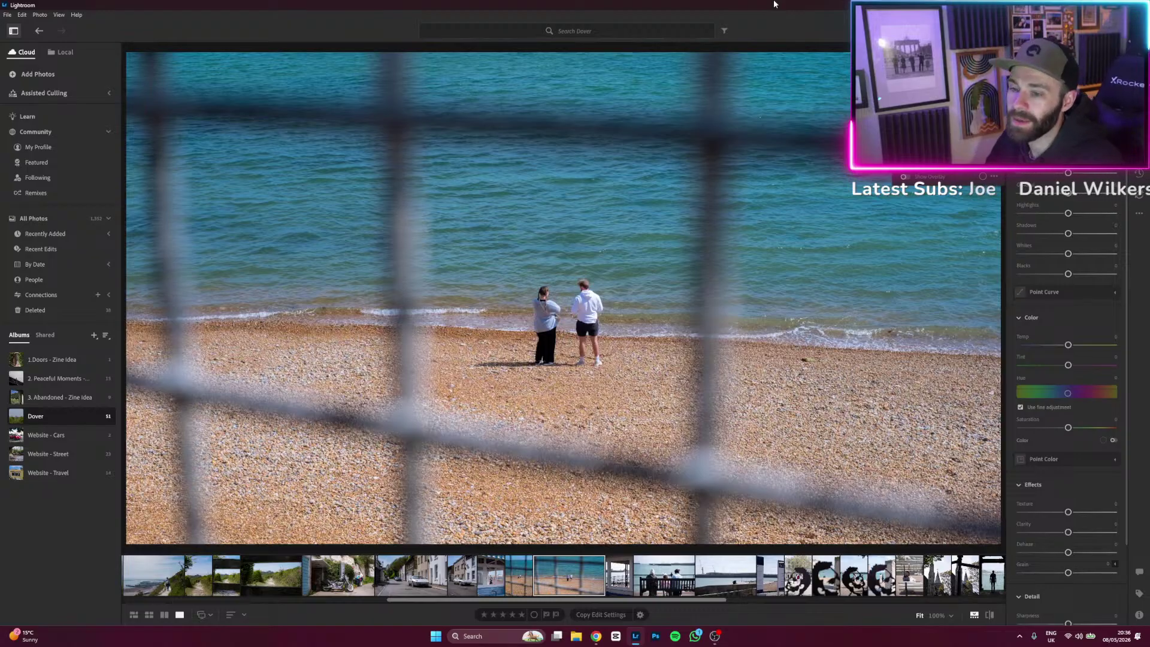
# Add an oval radial gradient mask centred on the two people and shrink its inner ring closely around them.
pyautogui.click(911, 64)
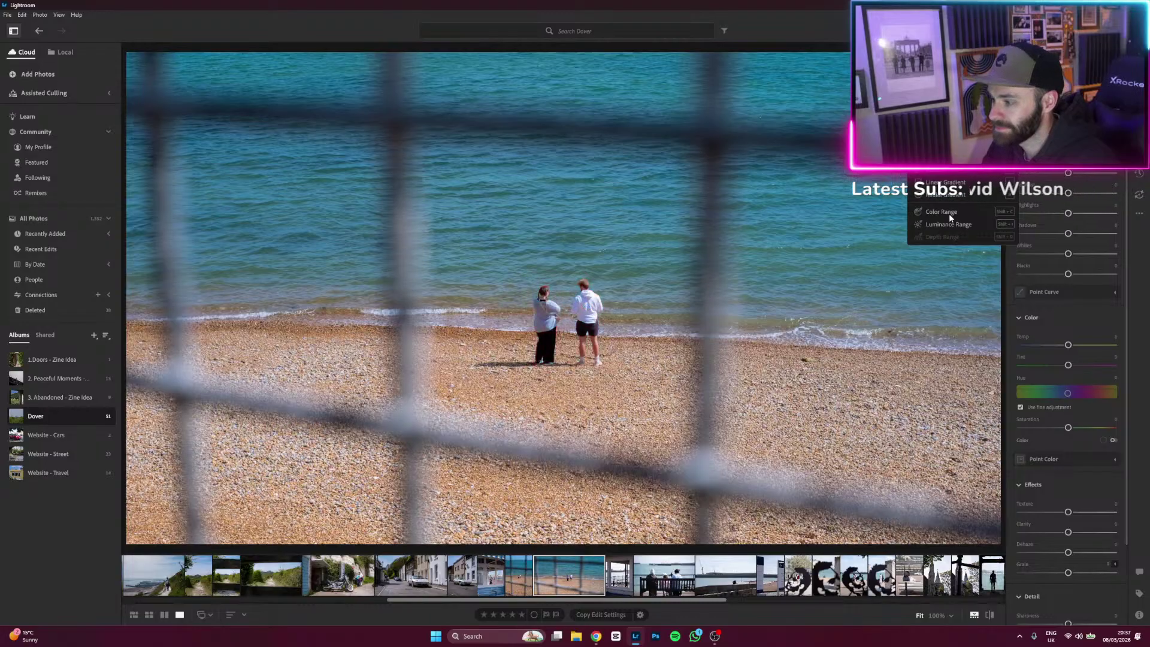
pyautogui.press('Escape')
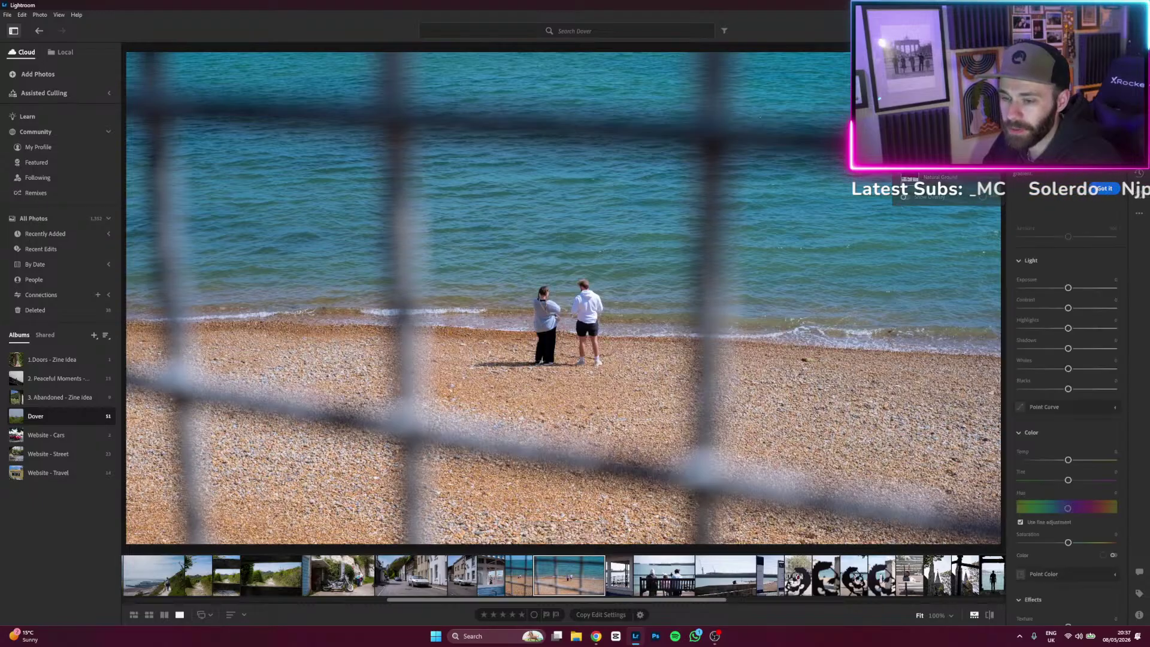
pyautogui.moveTo(554, 306); pyautogui.dragTo(701, 494)
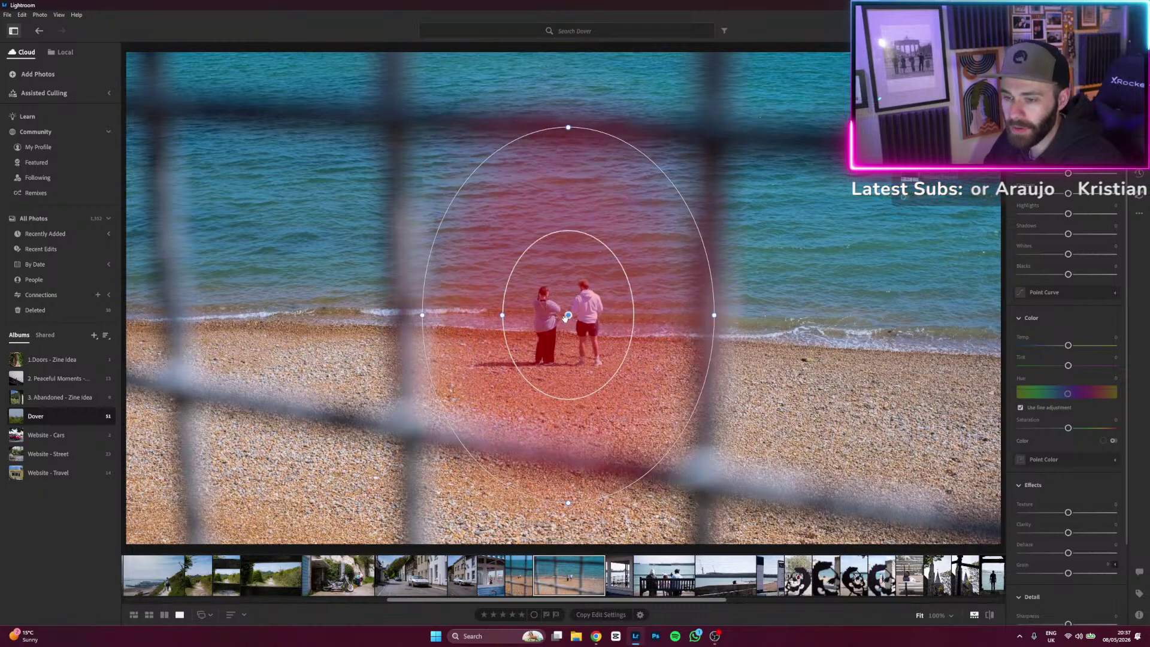
pyautogui.moveTo(502, 314); pyautogui.dragTo(515, 313)
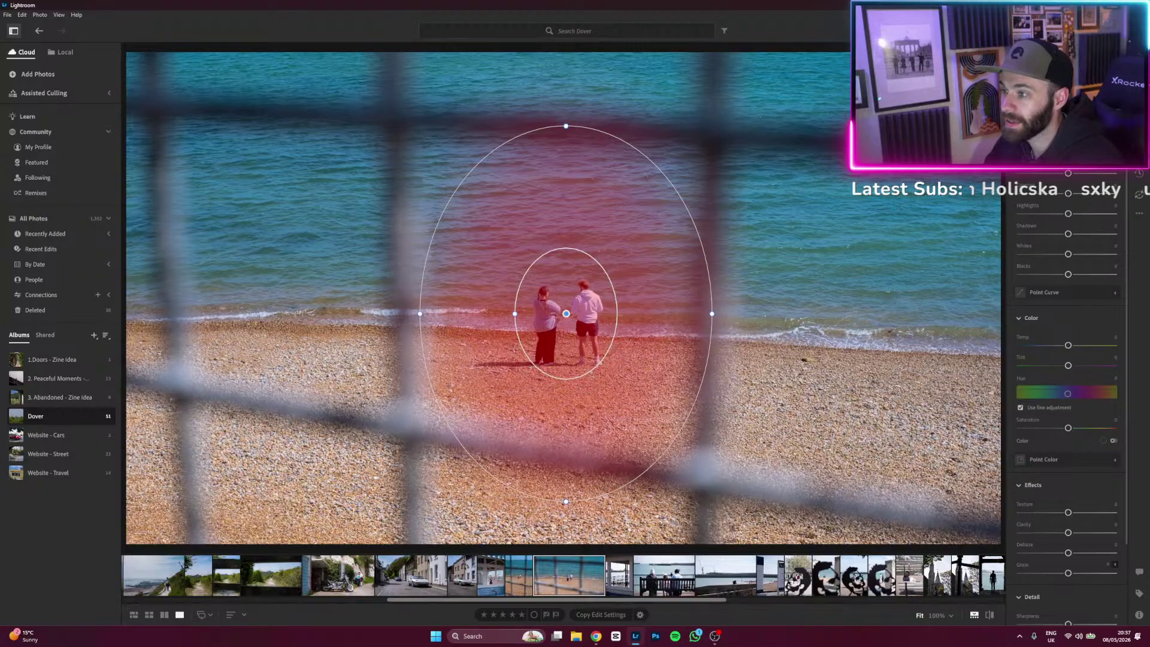
# Invert the radial gradient mask and fine-tune its position so the two people stay inside the clear centre.
pyautogui.press("'")
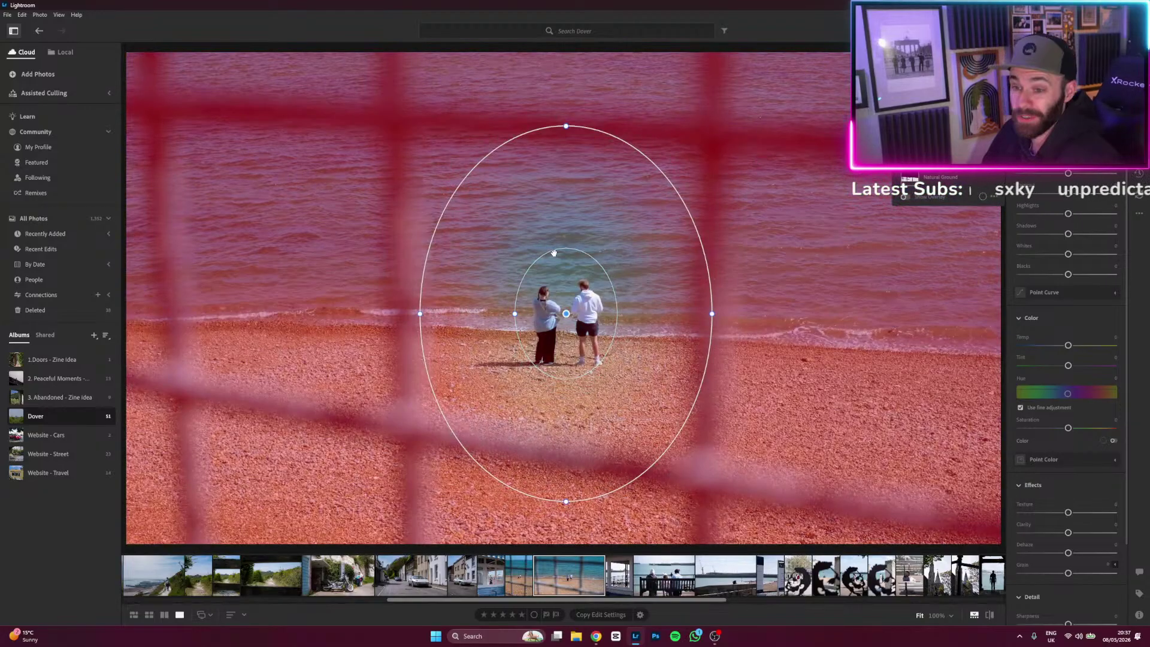
pyautogui.moveTo(565, 316); pyautogui.dragTo(560, 323)
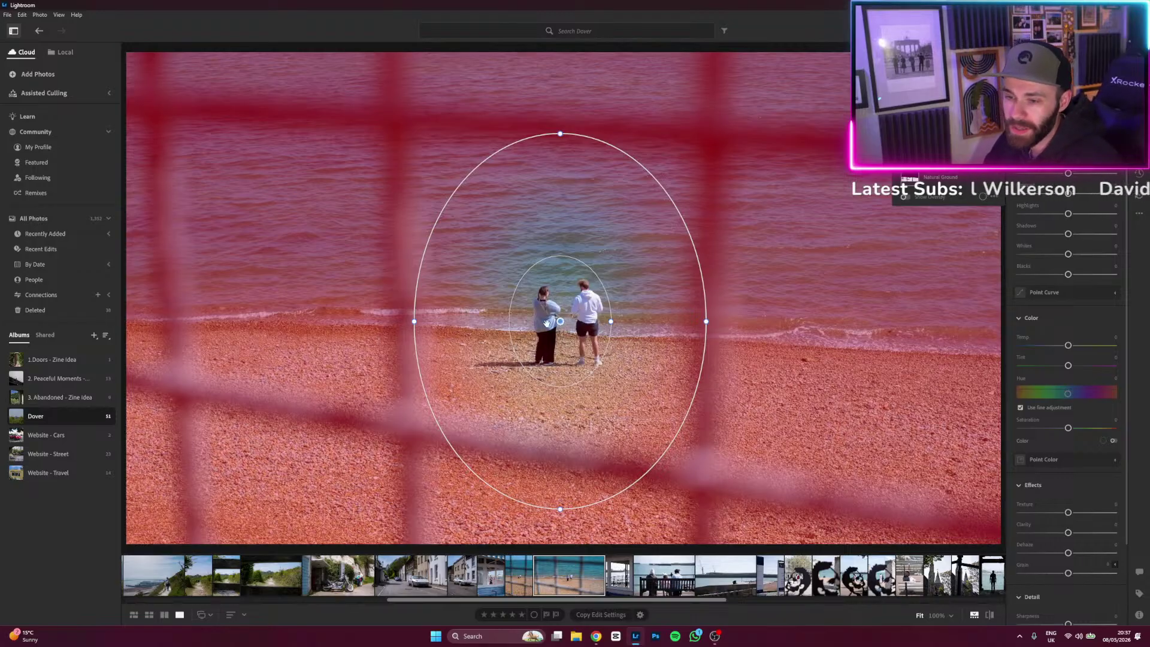
pyautogui.moveTo(559, 322); pyautogui.dragTo(518, 322)
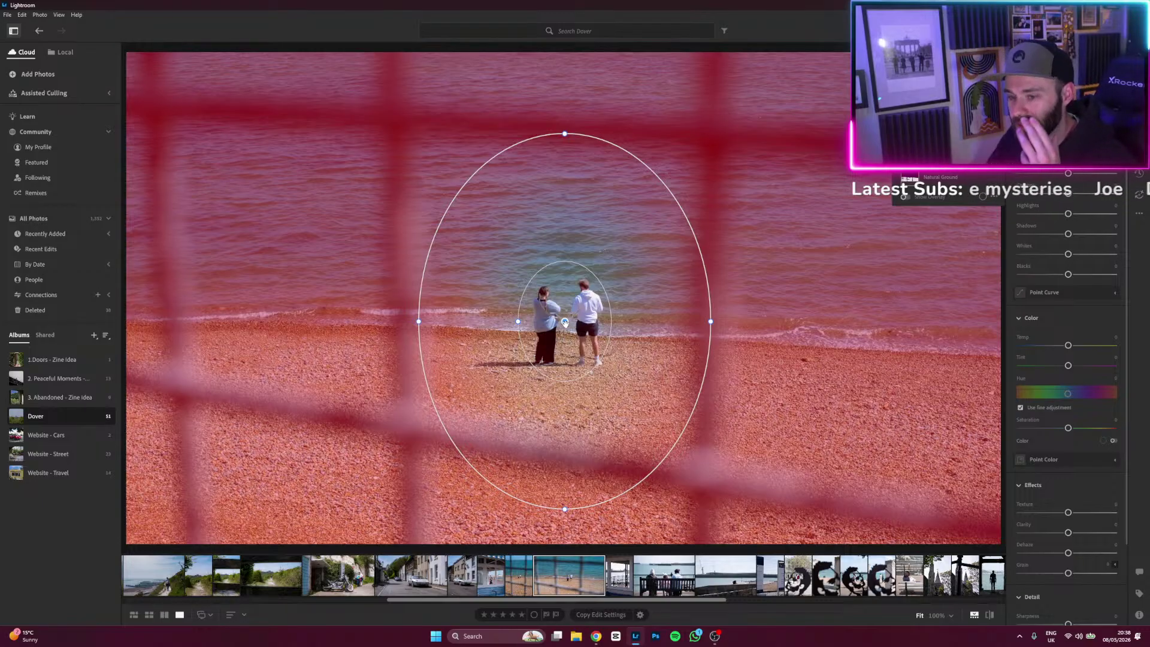
pyautogui.press('h')
pyautogui.press('h')
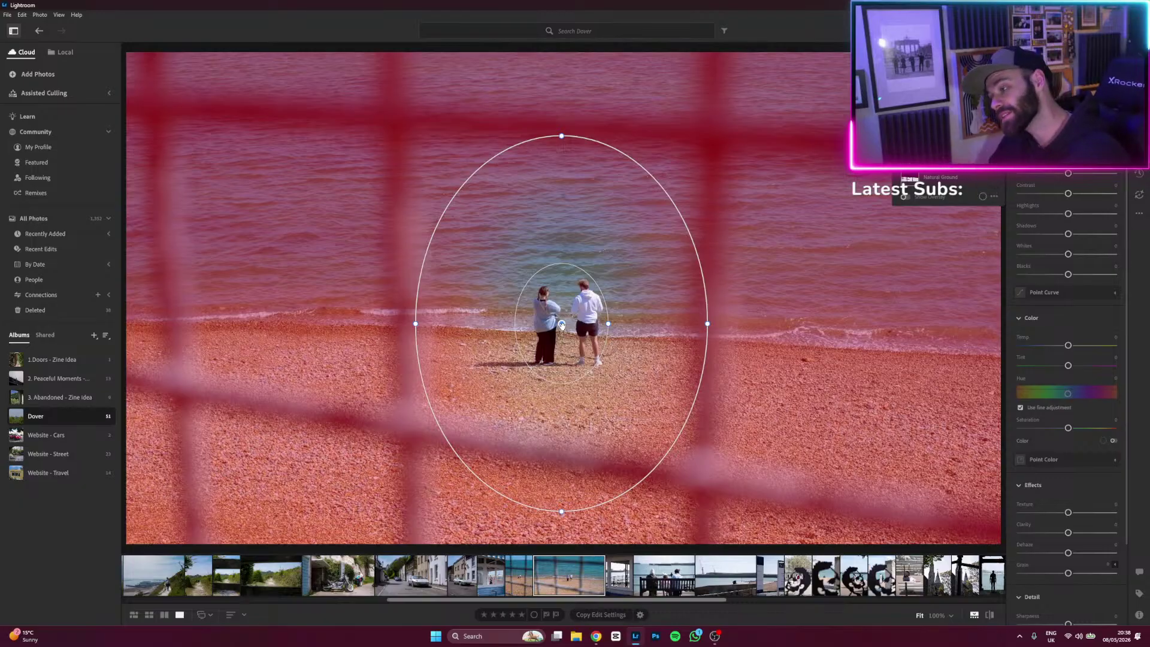
pyautogui.moveTo(562, 325); pyautogui.dragTo(563, 325)
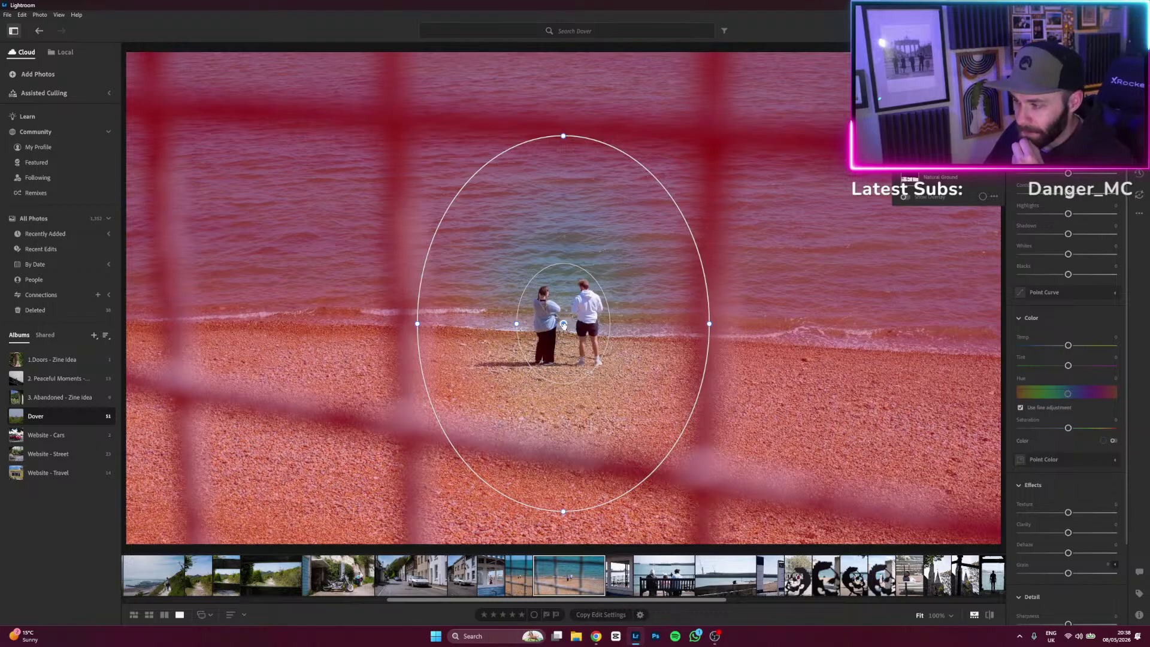
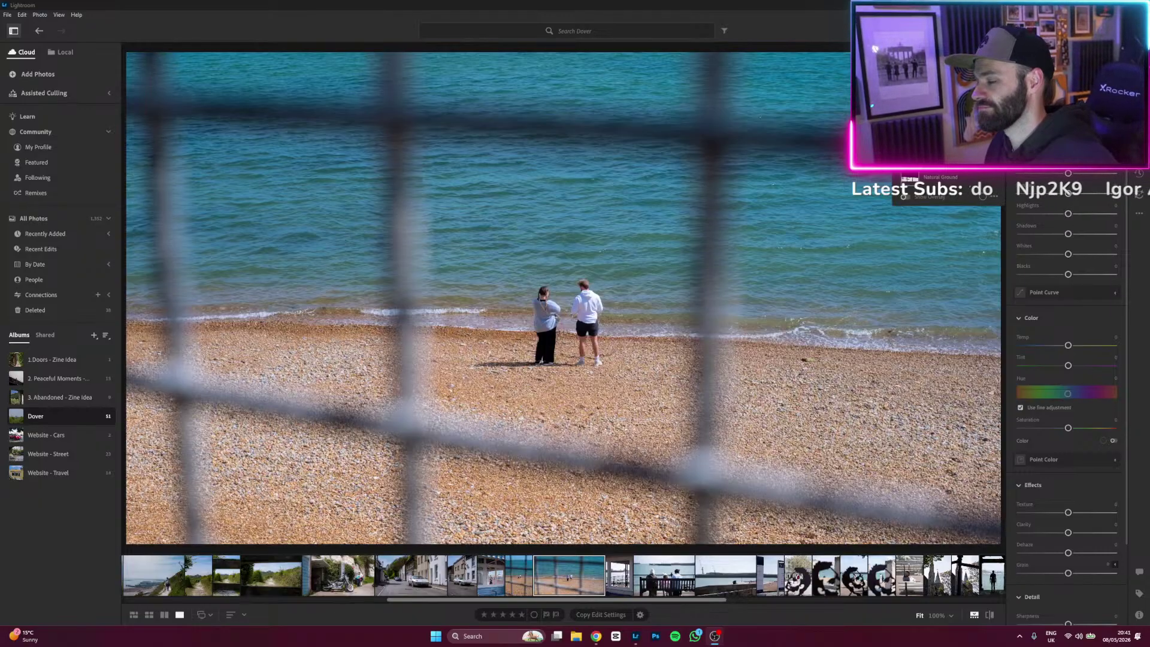
# Set Highlights to about -64 and raise Contrast slightly in the inverted radial mask.
pyautogui.moveTo(330, 350)
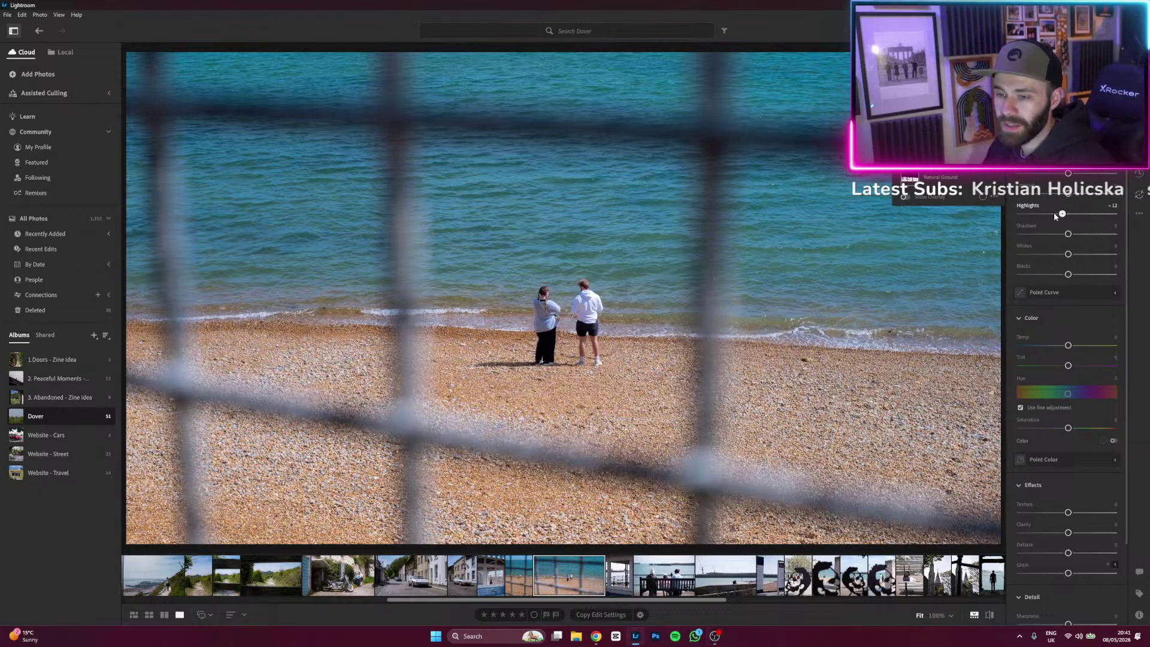
pyautogui.moveTo(1055, 212); pyautogui.dragTo(1015, 213)
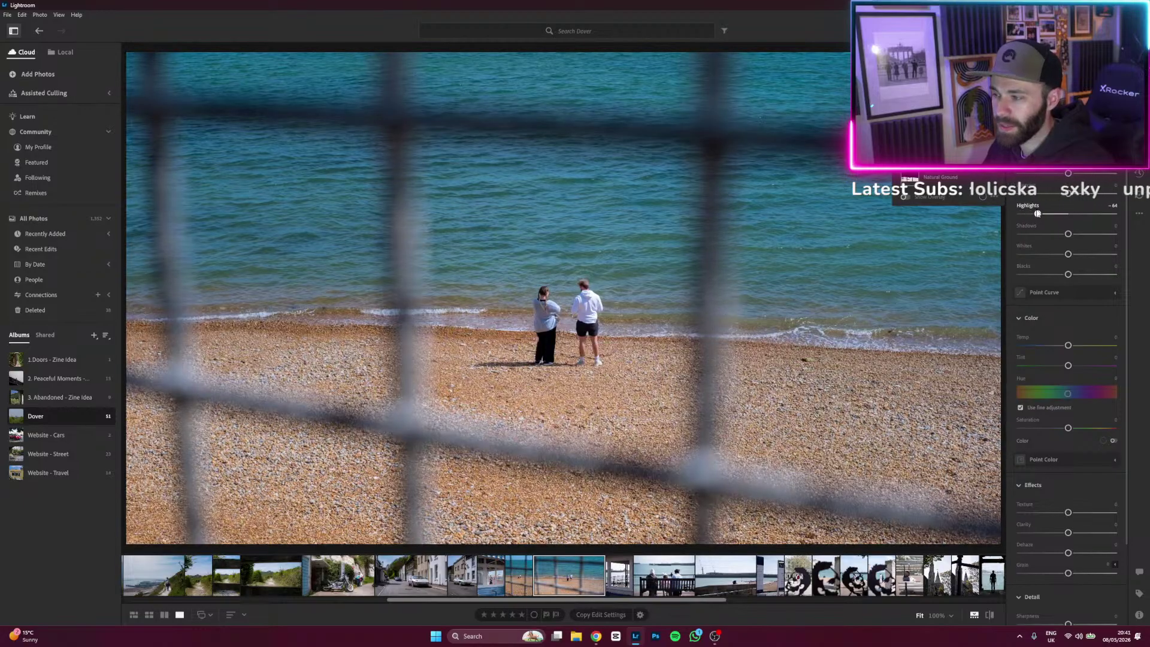
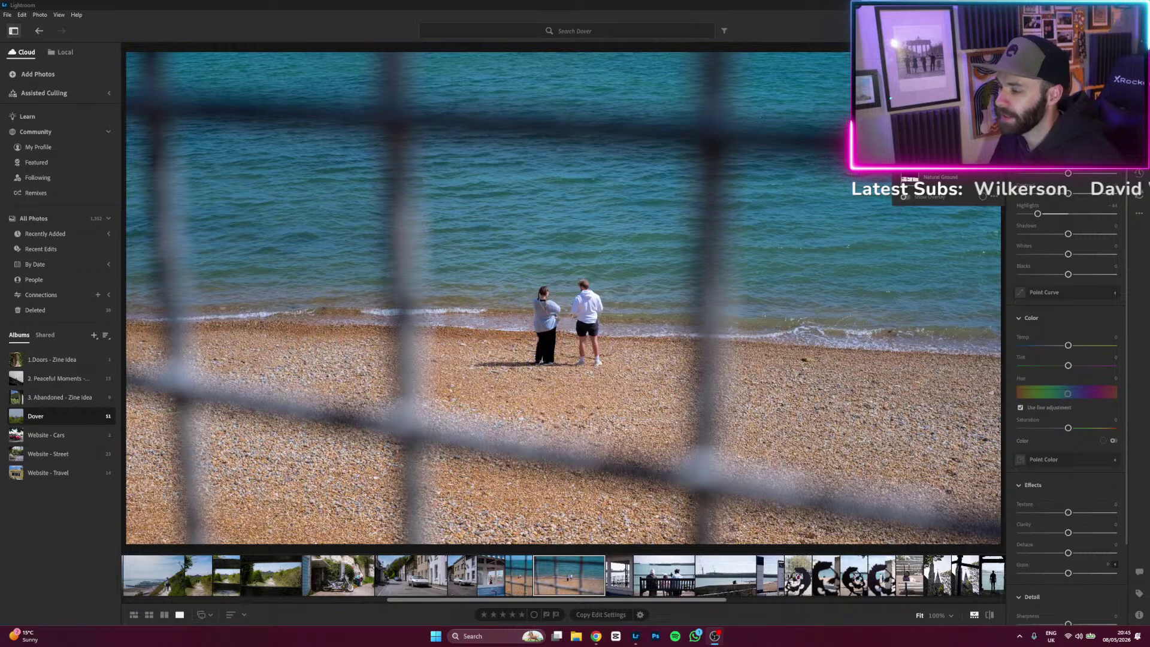
pyautogui.moveTo(697, 429)
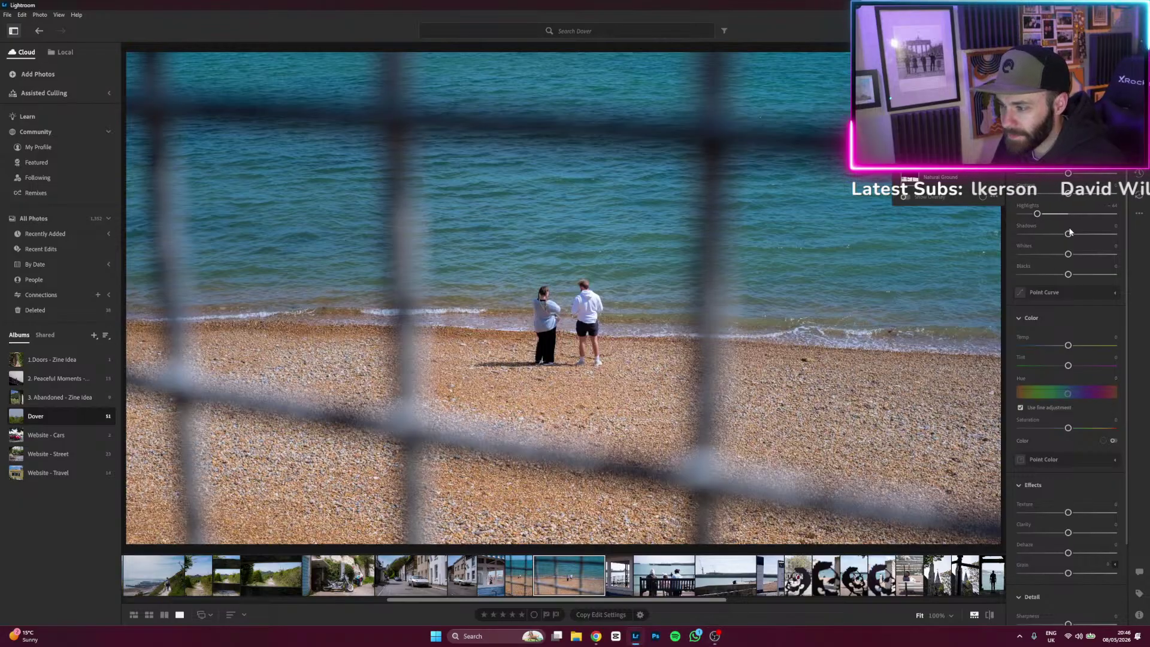
pyautogui.moveTo(1070, 195); pyautogui.dragTo(1076, 195)
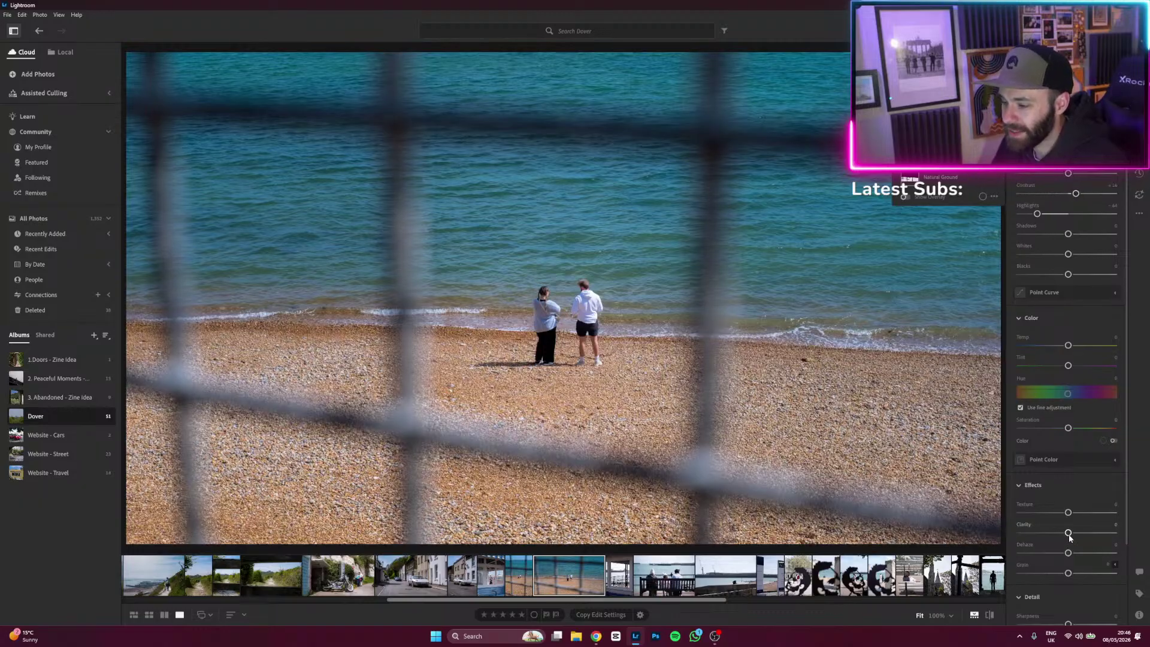
pyautogui.moveTo(1068, 533); pyautogui.dragTo(1068, 533)
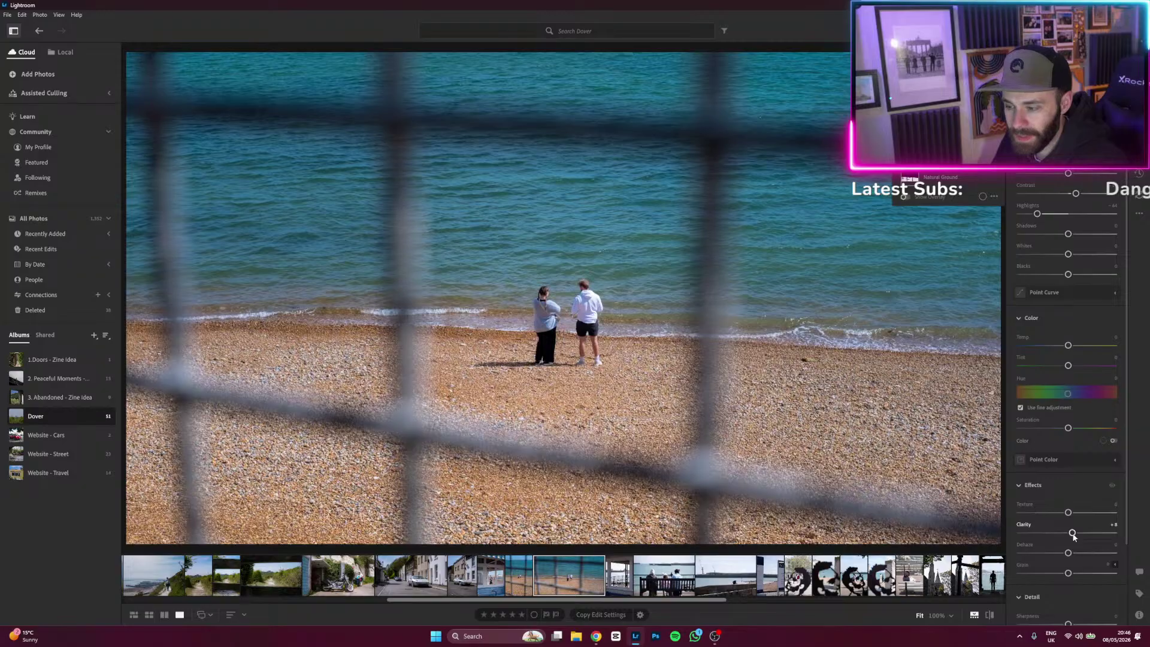
# Select the mask of the two people, set its Clarity to about +25 and raise its Texture slightly.
pyautogui.hotkey('shift', 'm')
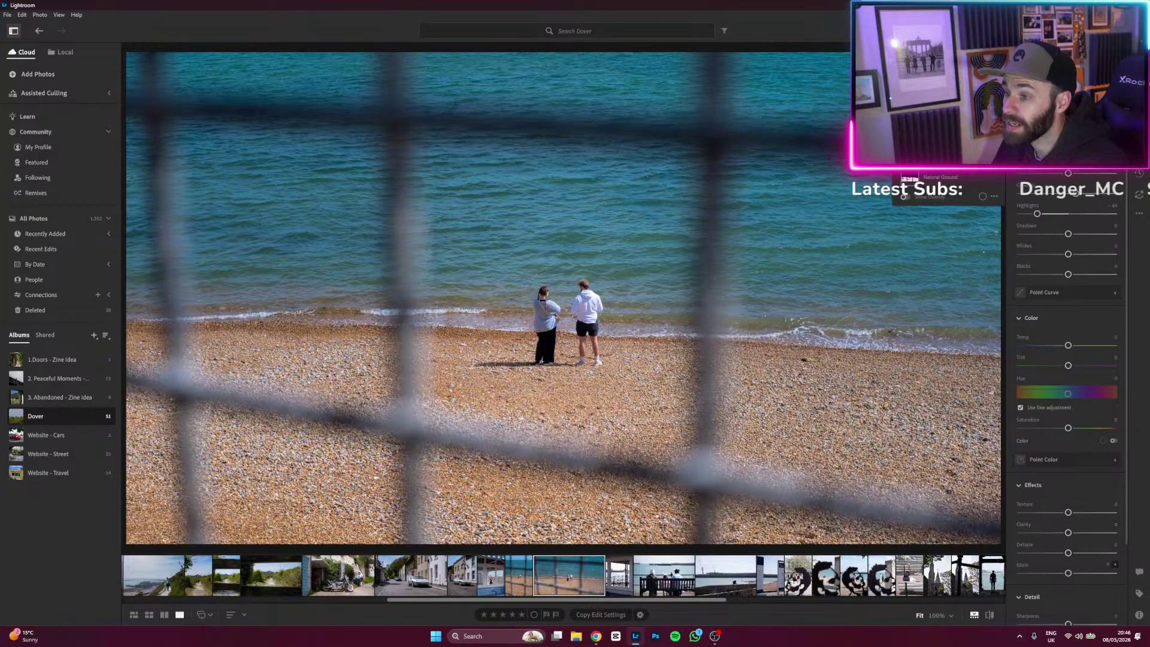
pyautogui.click(941, 155)
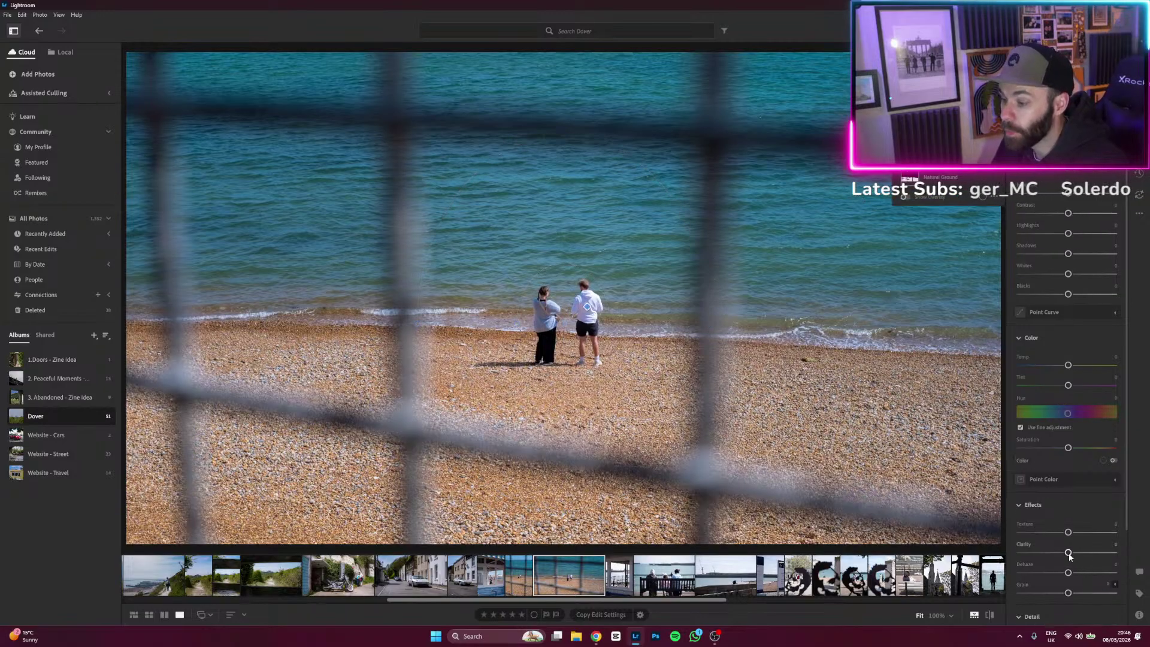
pyautogui.moveTo(1069, 552)
pyautogui.mouseDown()
pyautogui.moveTo(1084, 556)
pyautogui.moveTo(1072, 532)
pyautogui.mouseUp()
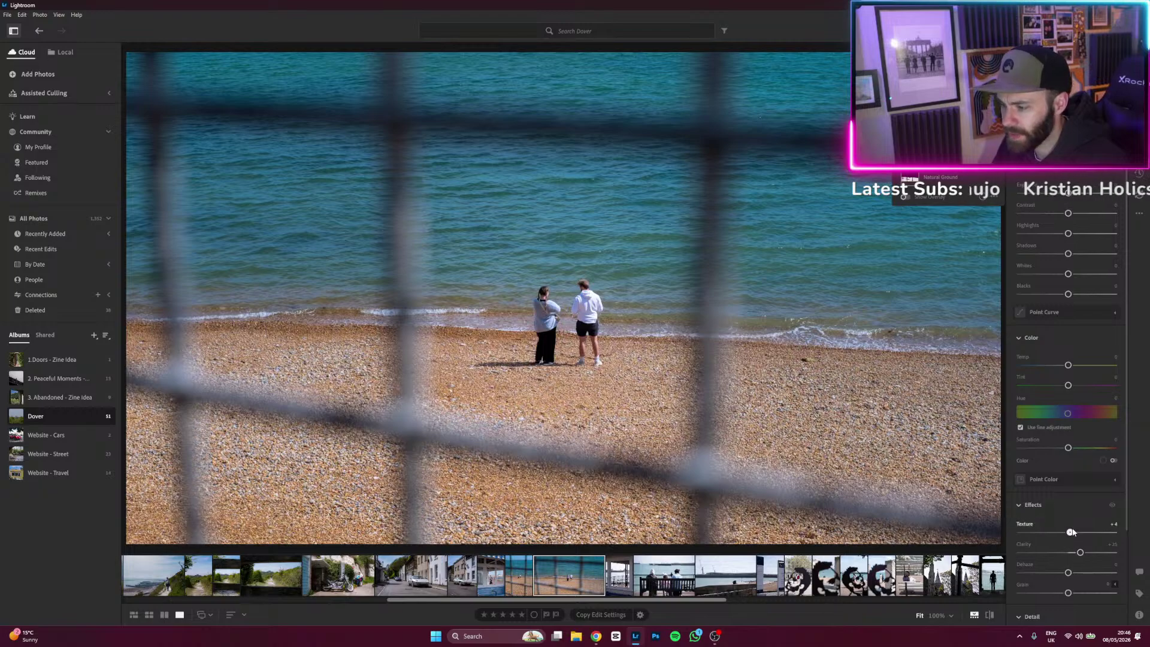
# Check the water mask's coverage with the mask overlay and hide the overlay again.
pyautogui.scroll(-2, 1077, 485)
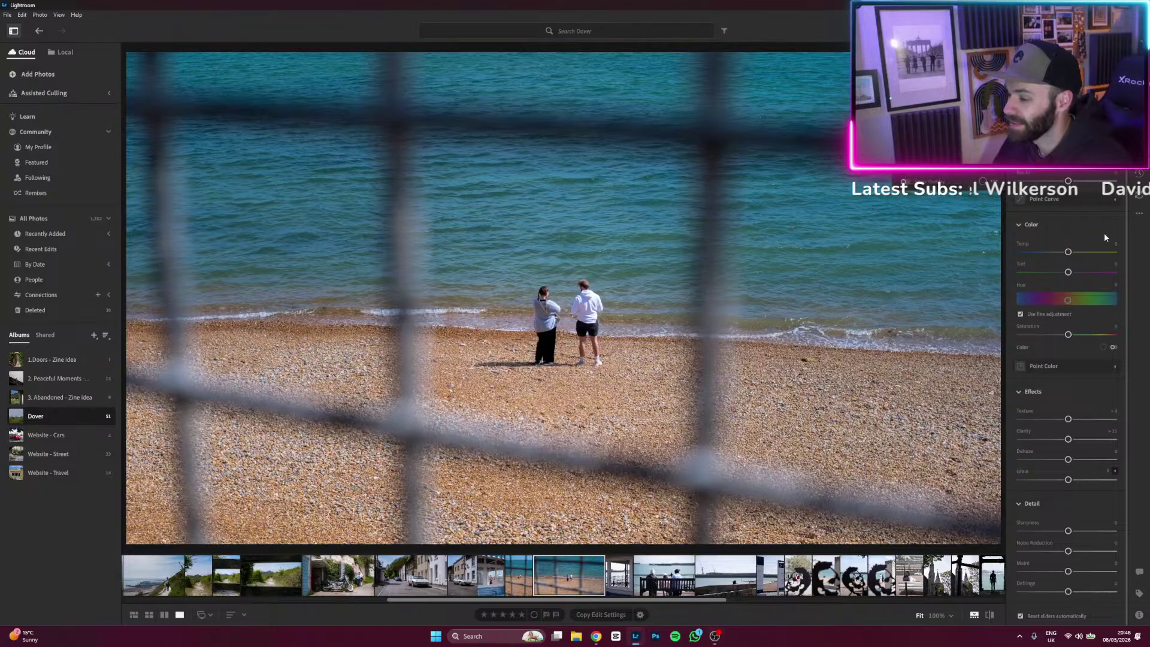
pyautogui.press('o')
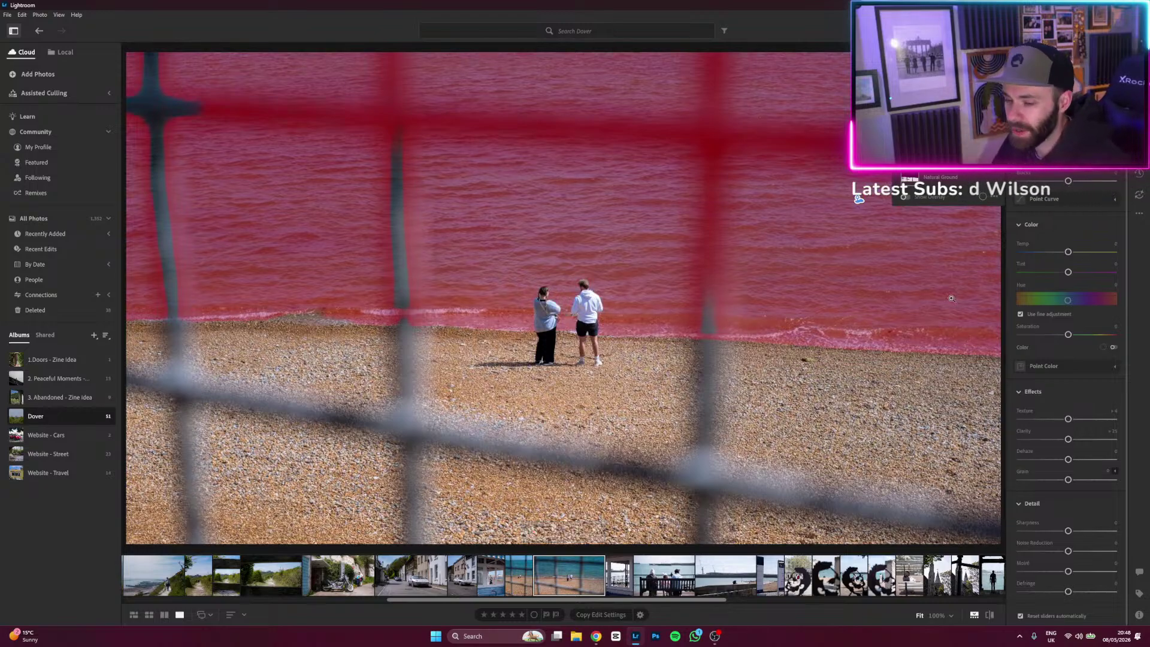
pyautogui.press('o')
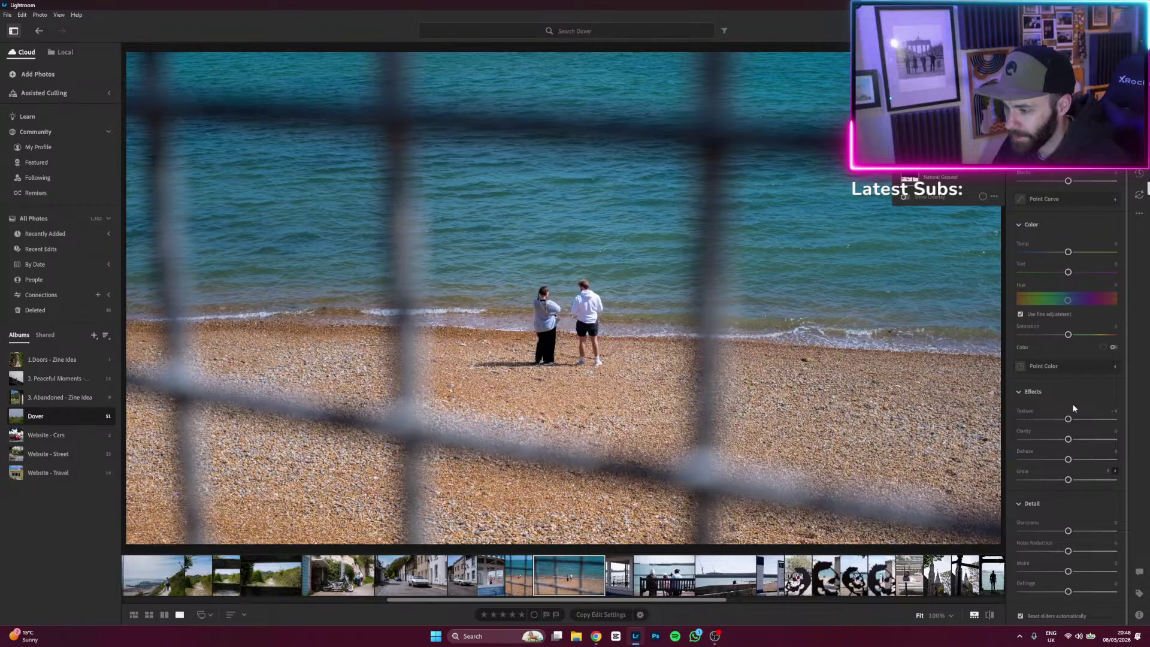
# Set Clarity to about -13 and Dehaze to about +5 in the selected landscape mask, and compare the photo with its original.
pyautogui.moveTo(1068, 439); pyautogui.dragTo(1063, 439)
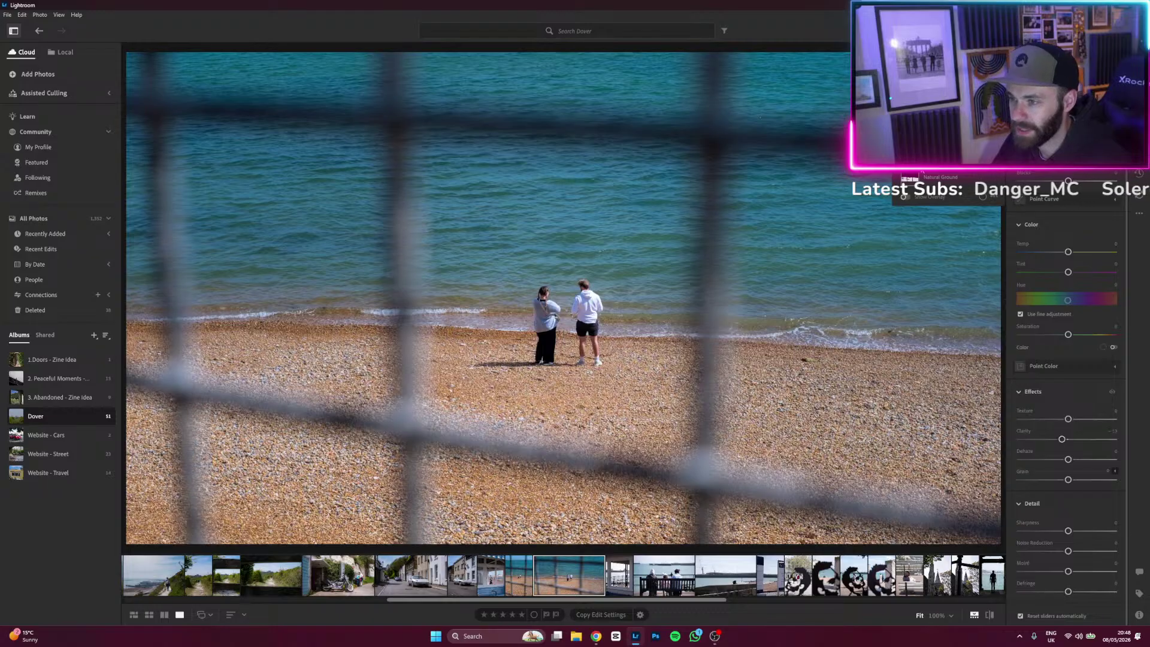
pyautogui.moveTo(1065, 439); pyautogui.dragTo(1064, 440)
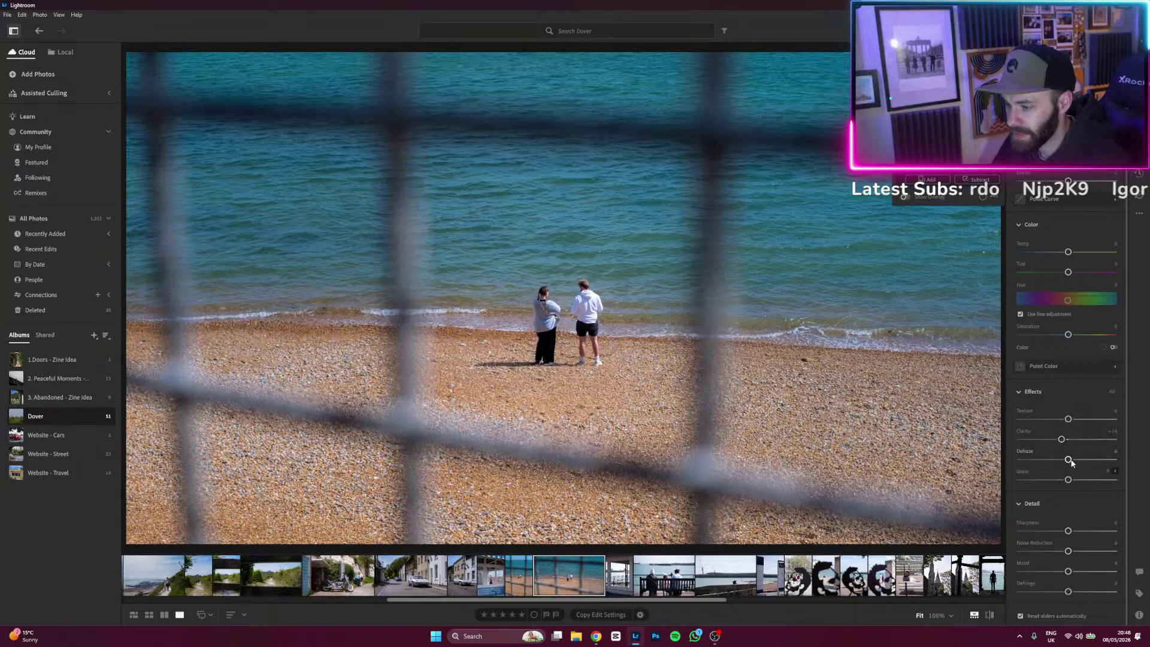
pyautogui.moveTo(1071, 460); pyautogui.dragTo(1074, 460)
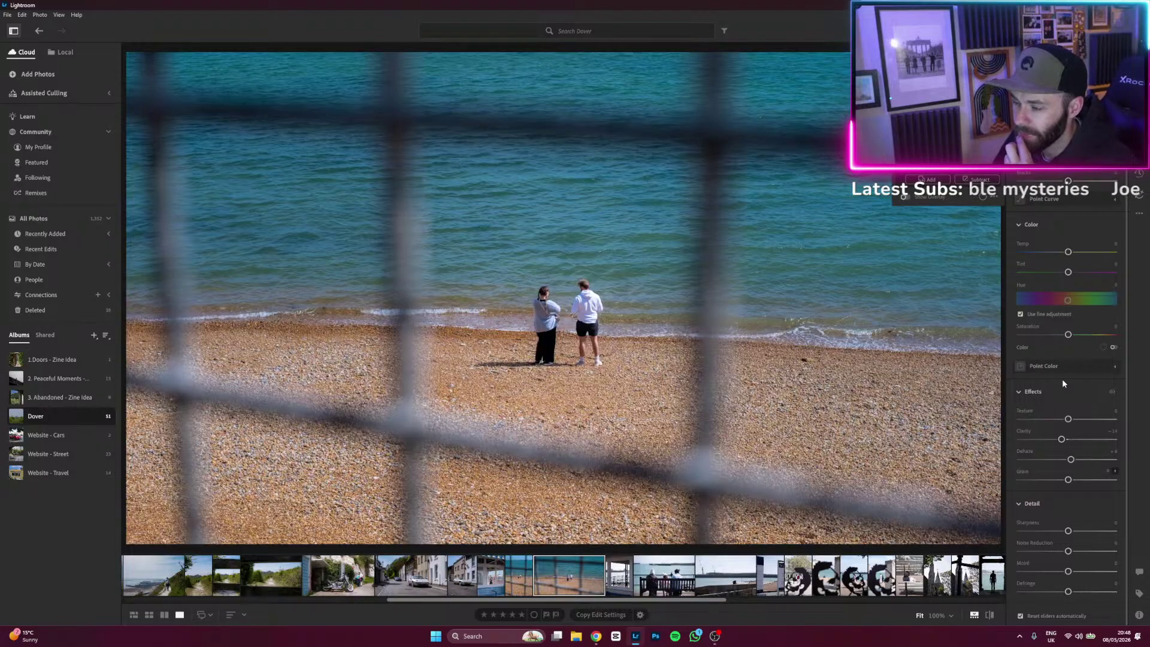
pyautogui.click(939, 179)
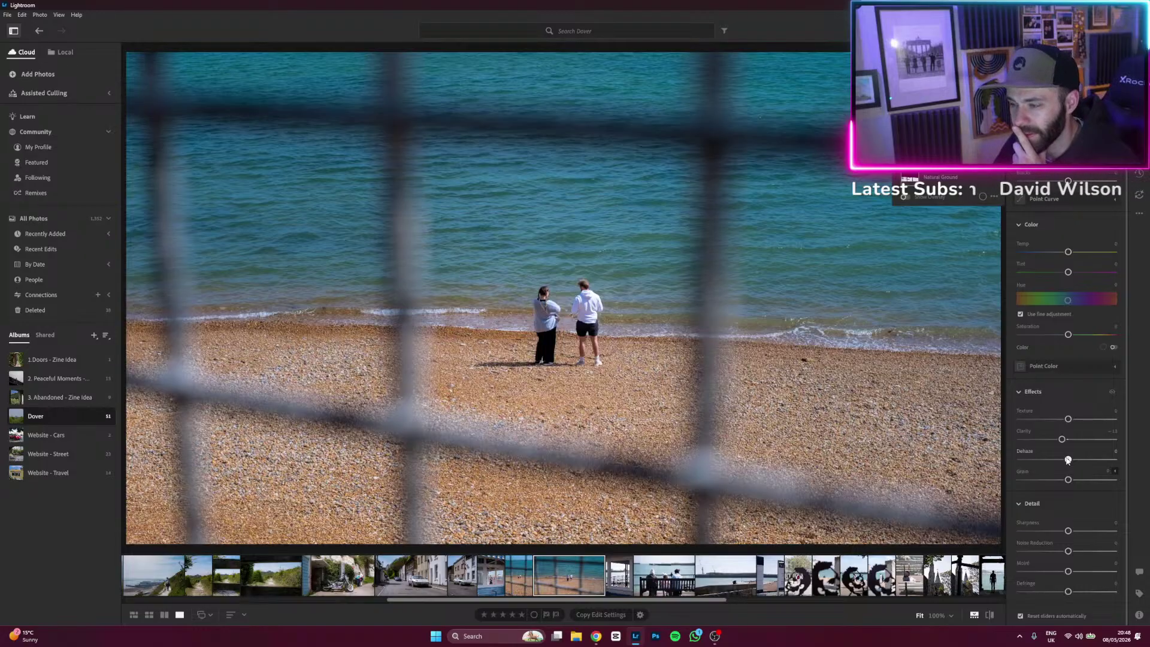
pyautogui.moveTo(1068, 460); pyautogui.dragTo(1070, 460)
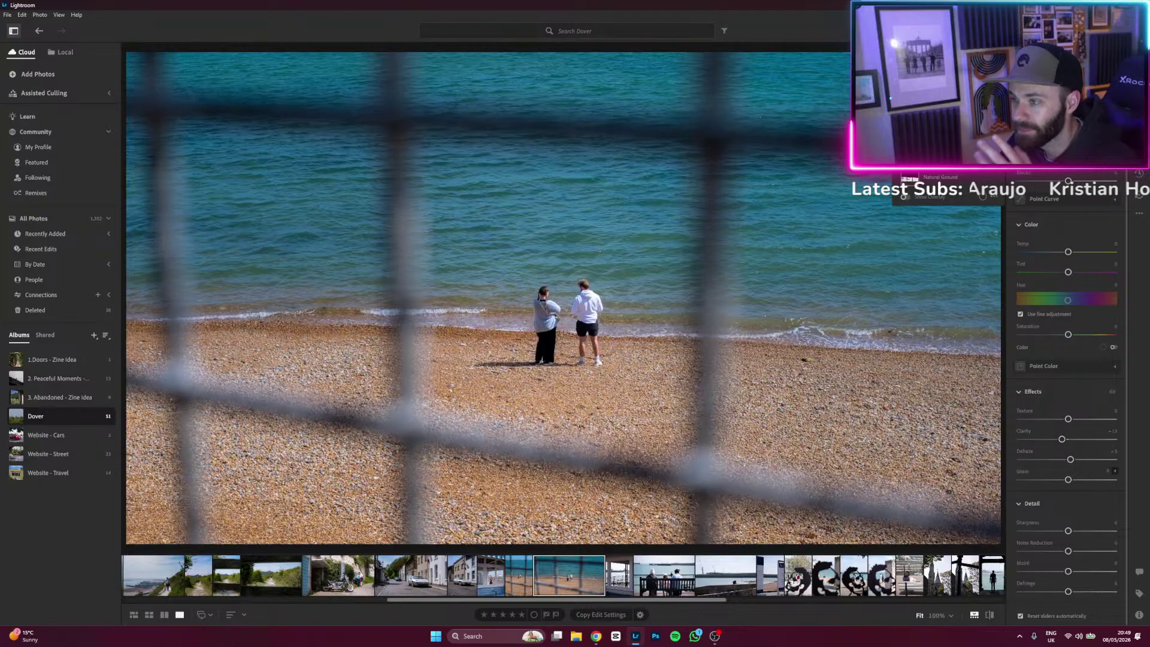
pyautogui.click(990, 615)
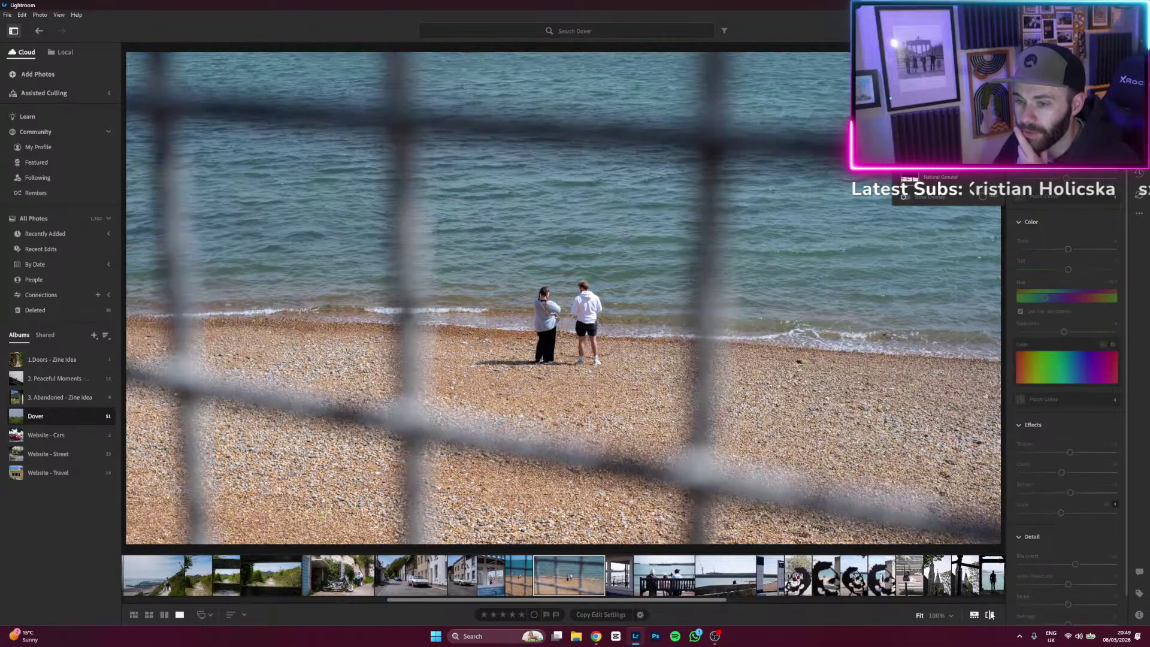
pyautogui.click(989, 614)
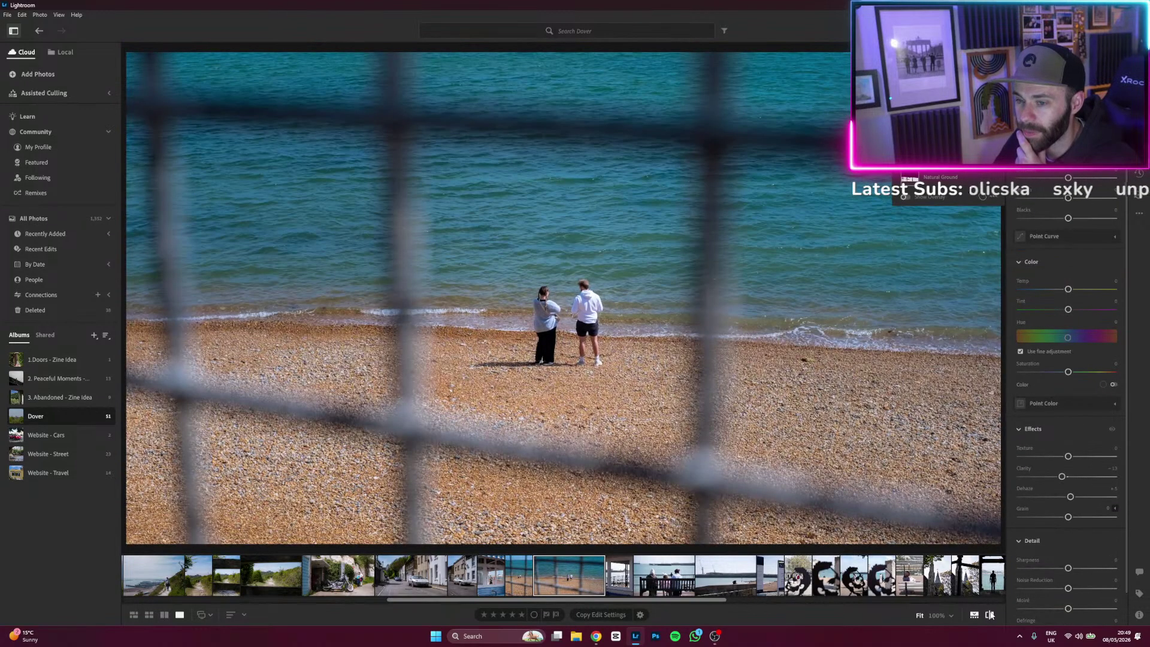
# Review the harbour photo framed by a window and the portrait shots of people seen through the face-shaped silhouette.
pyautogui.click(626, 584)
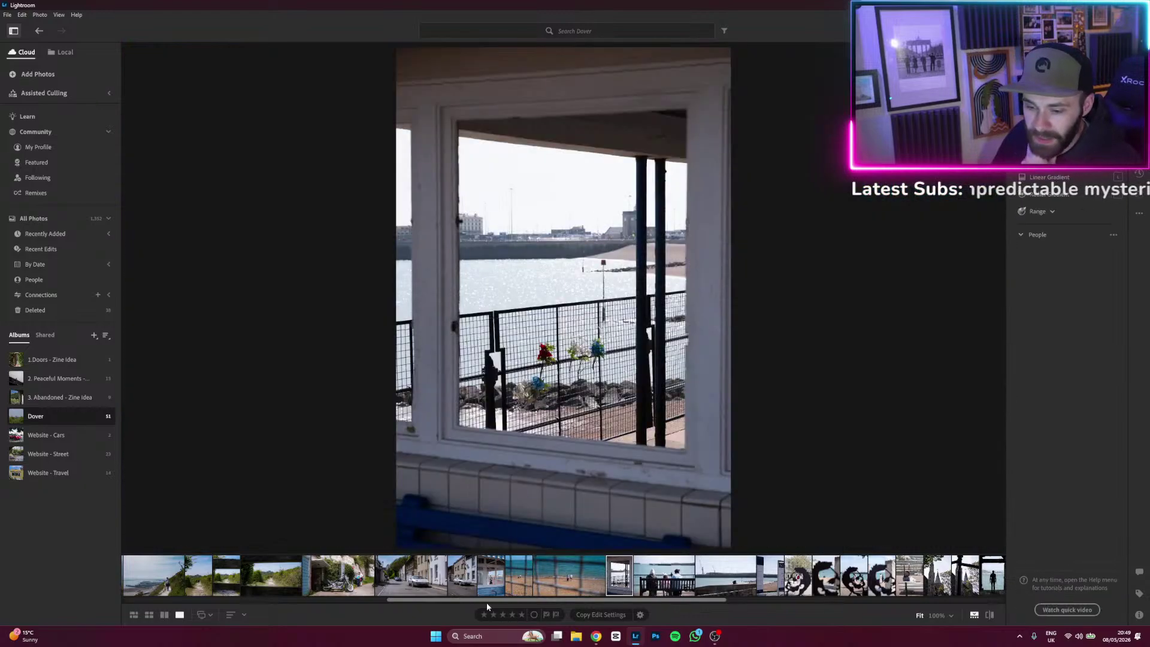
pyautogui.moveTo(486, 602); pyautogui.dragTo(592, 604)
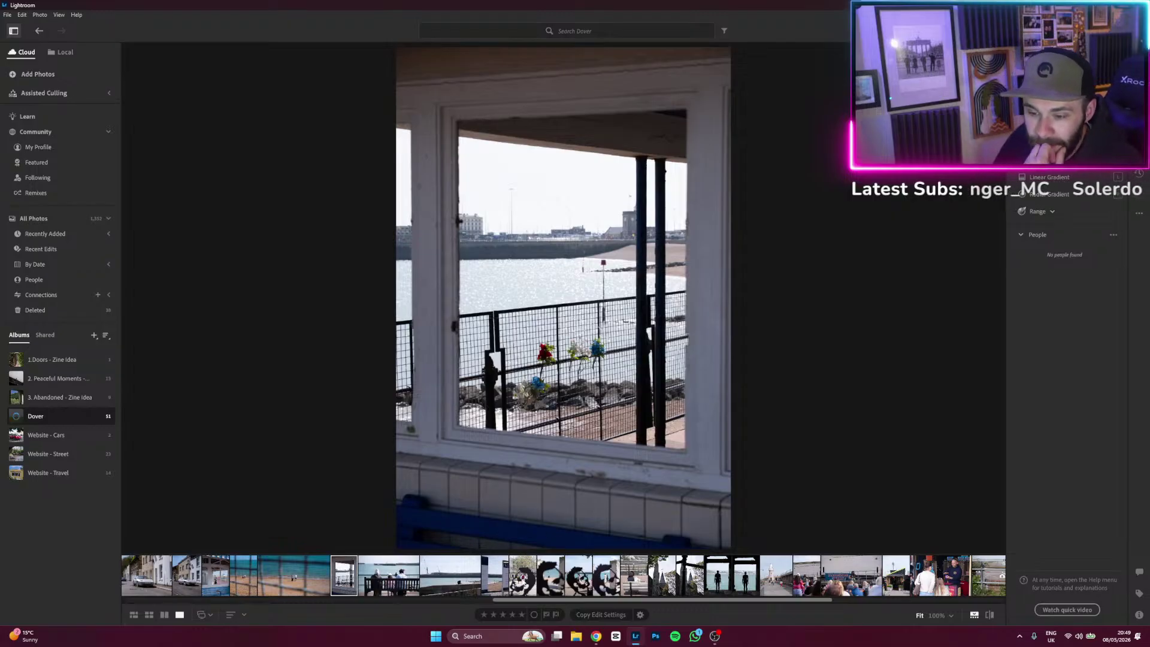
pyautogui.click(514, 588)
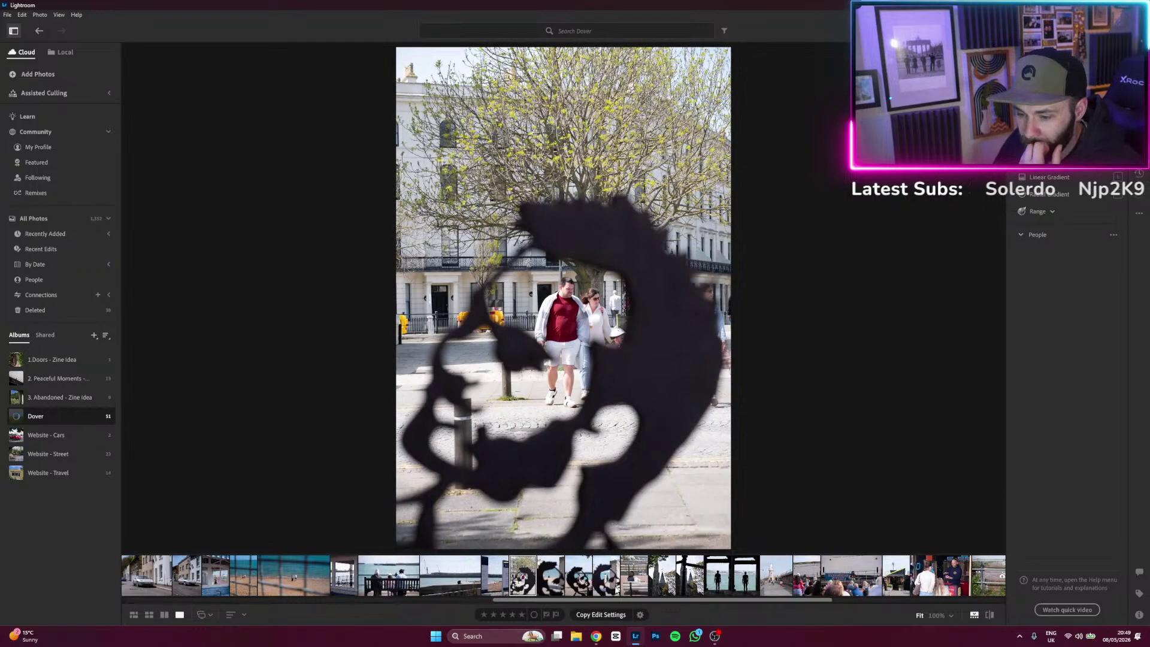
pyautogui.click(612, 589)
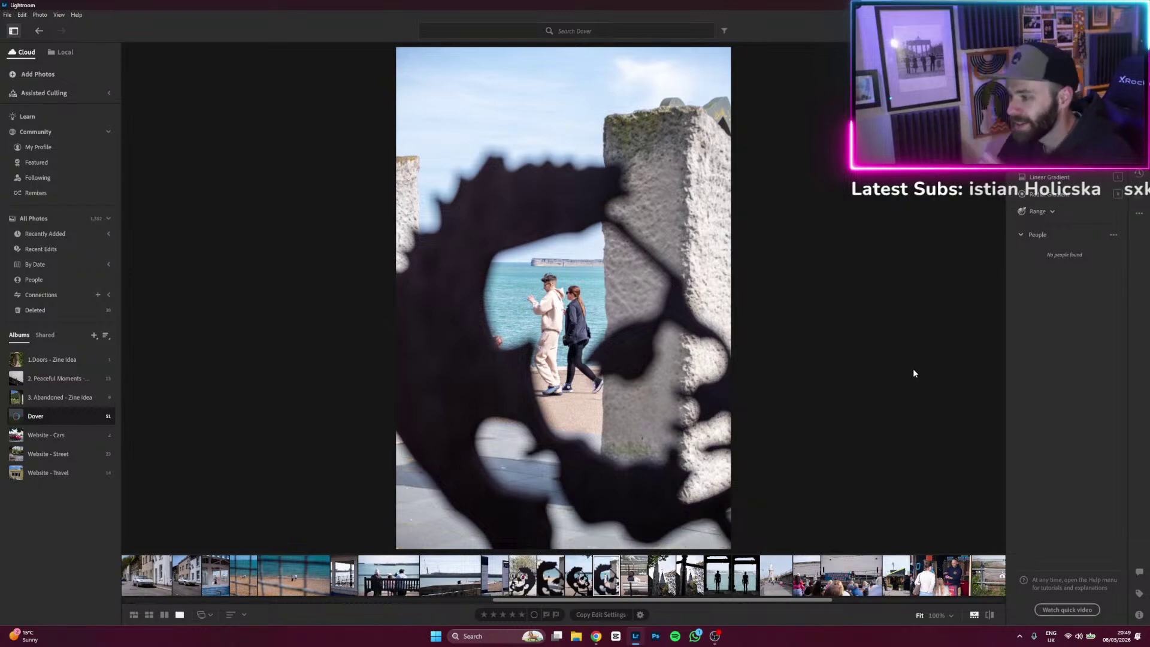
pyautogui.click(591, 588)
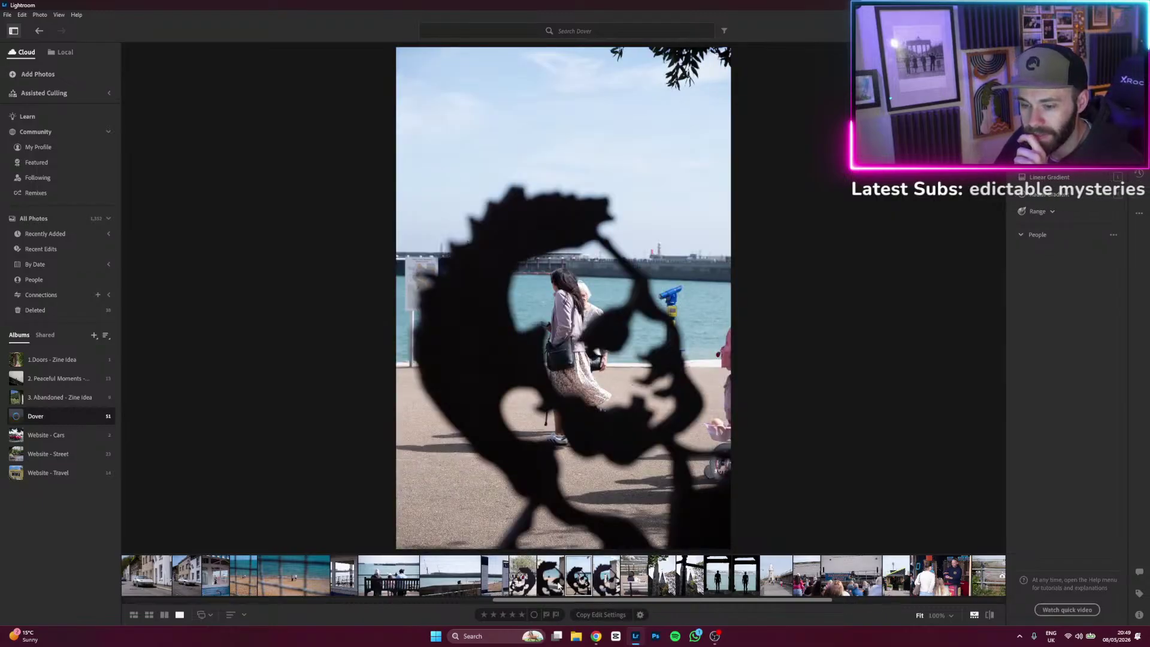
pyautogui.click(552, 584)
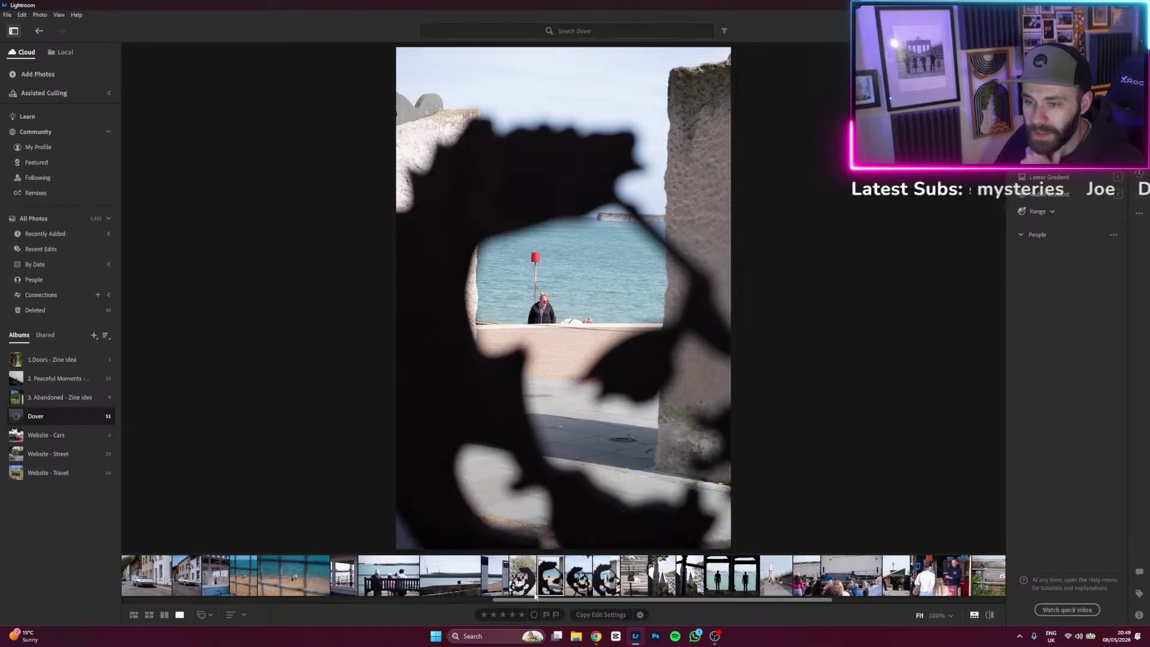
pyautogui.click(525, 591)
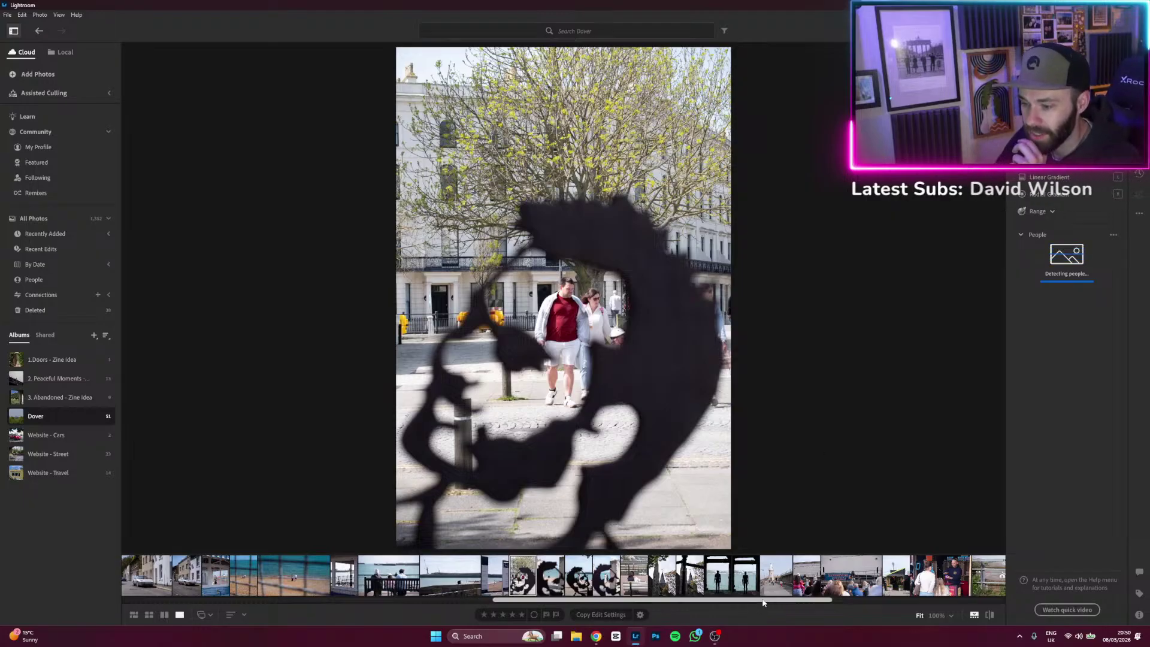
# Find the beach photo framed by a stone opening further along the album and show its edit settings.
pyautogui.moveTo(762, 601); pyautogui.dragTo(950, 612)
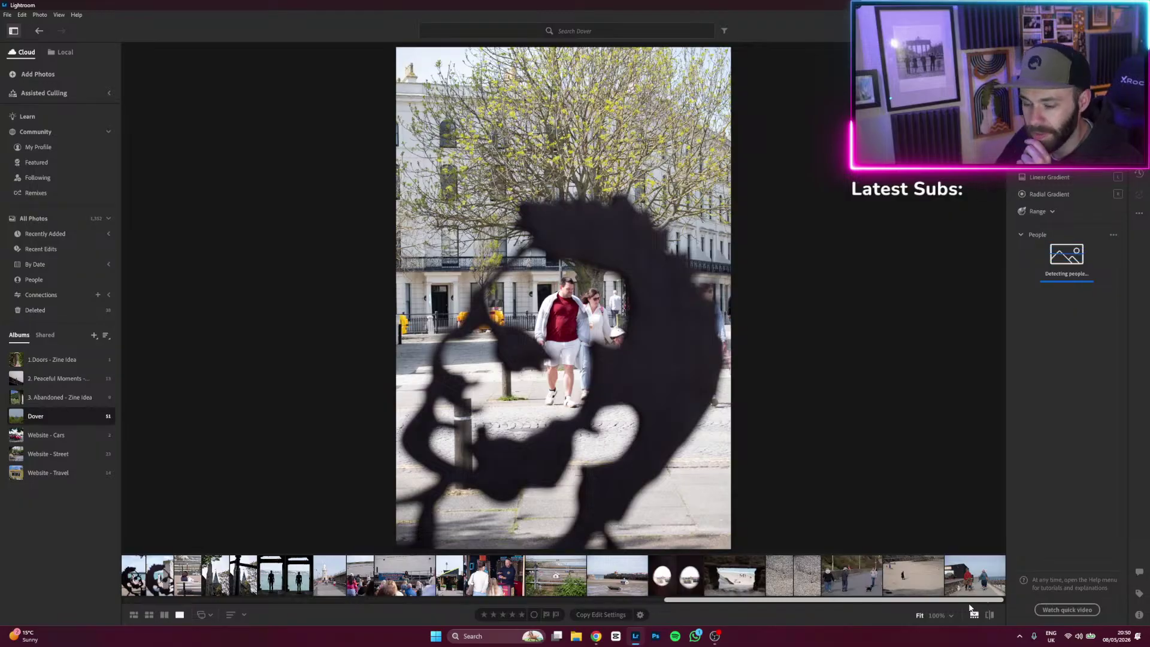
pyautogui.moveTo(869, 601); pyautogui.dragTo(825, 604)
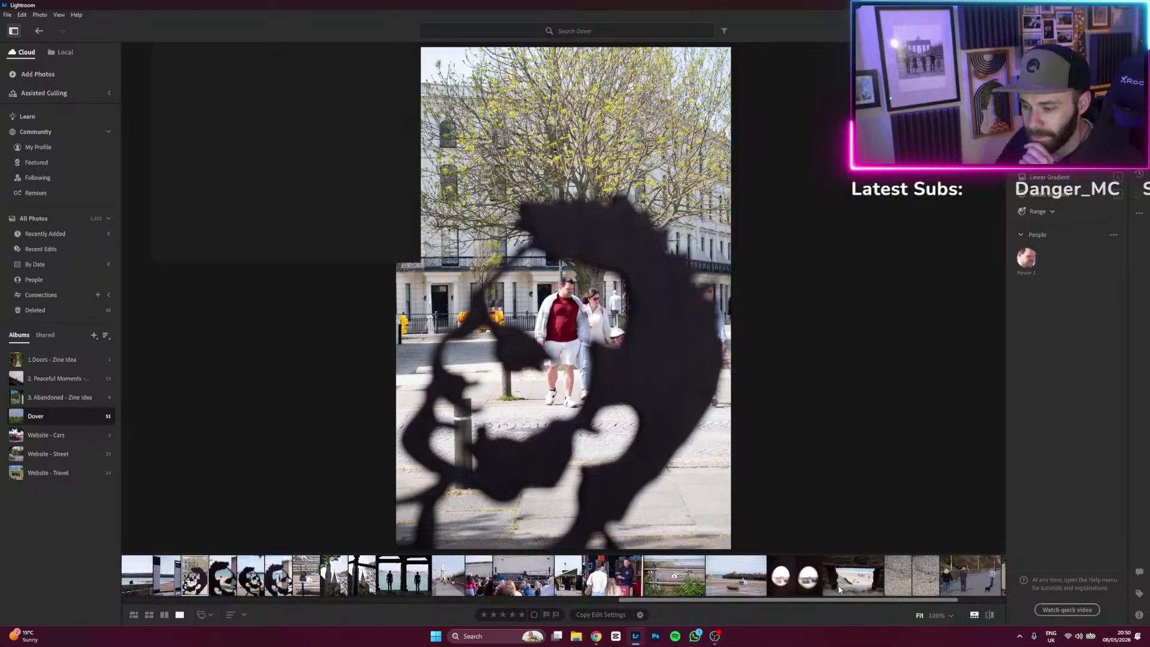
pyautogui.click(839, 589)
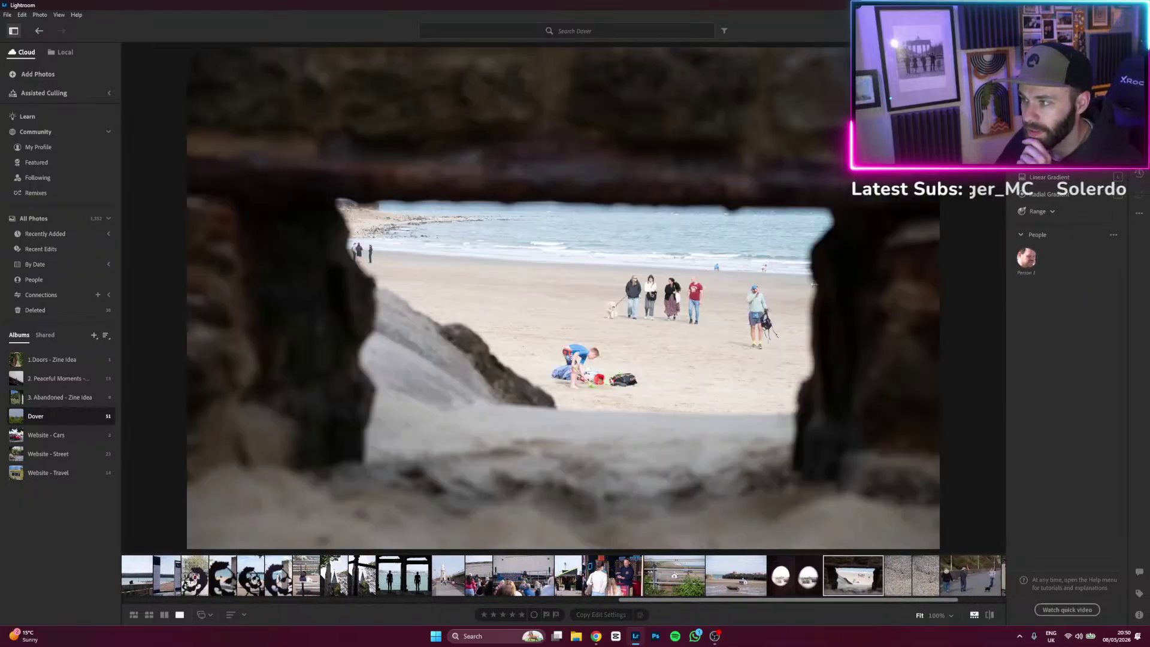
pyautogui.press('e')
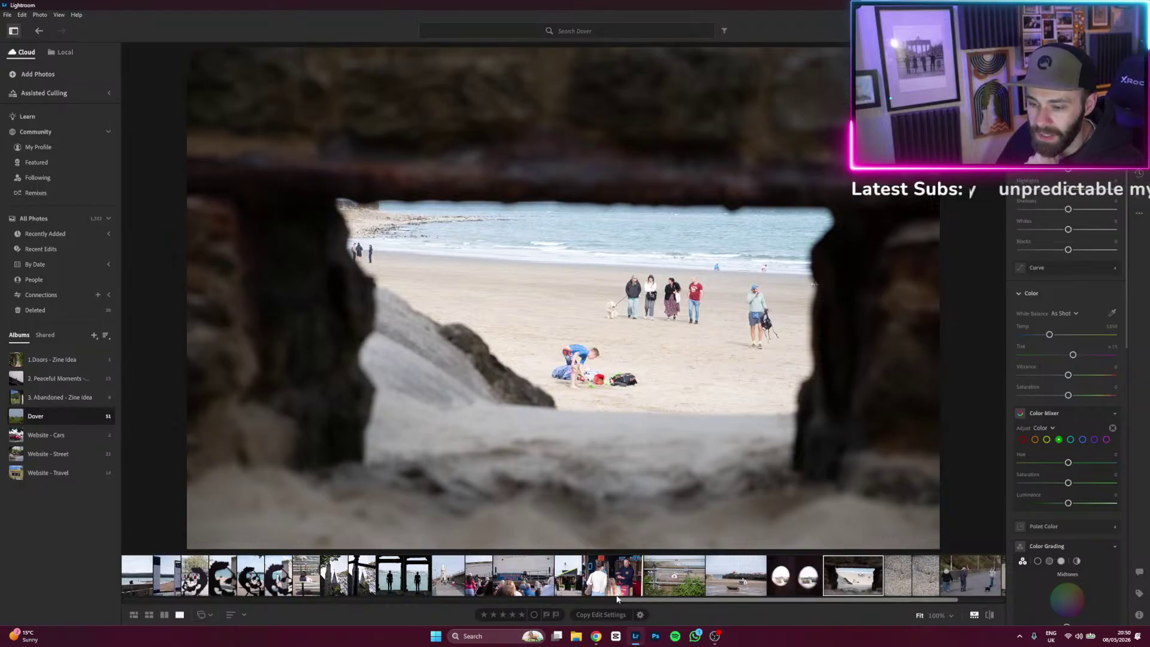
# Compare the two portrait photos of people walking behind the zigzag stone walls.
pyautogui.click(899, 589)
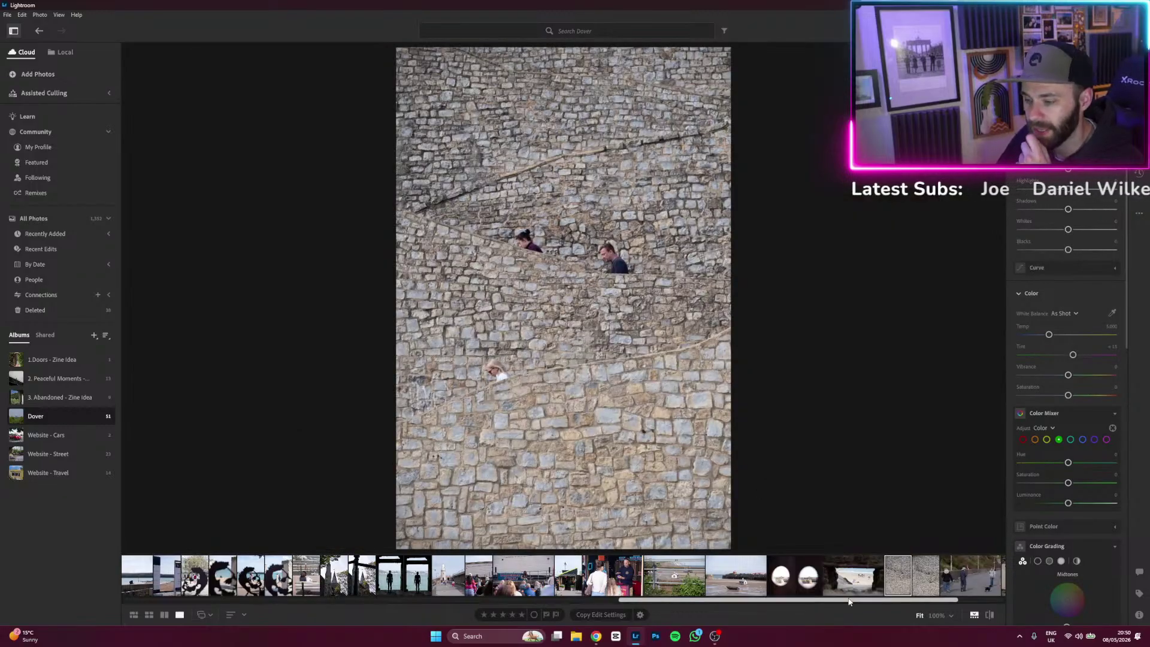
pyautogui.click(930, 568)
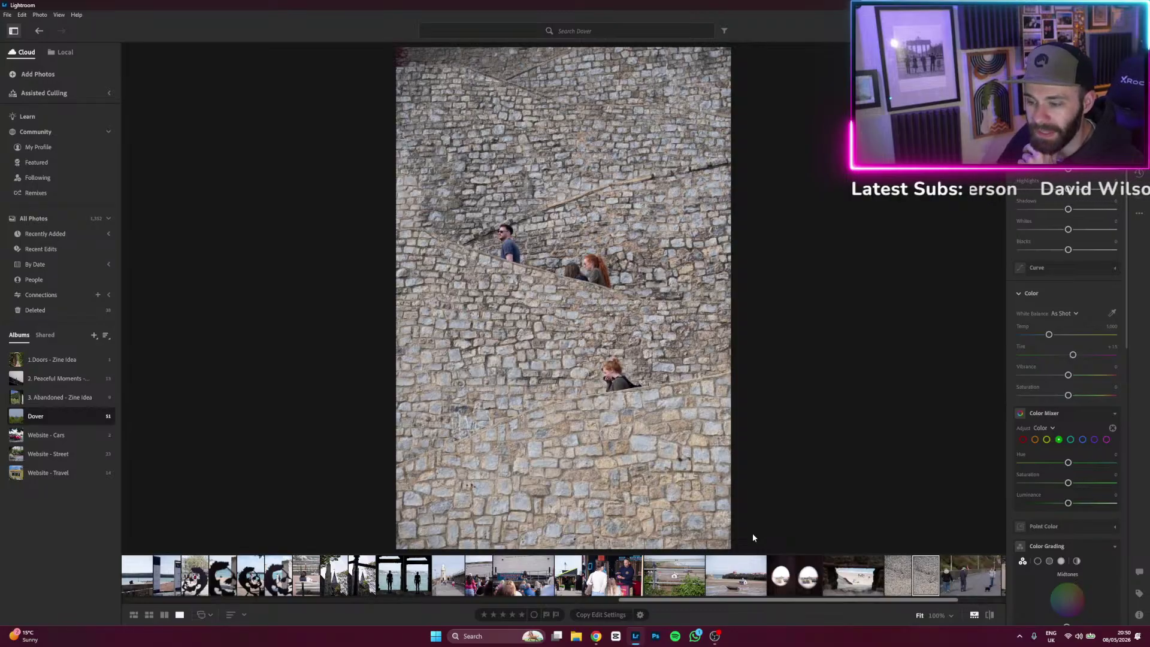
pyautogui.click(889, 578)
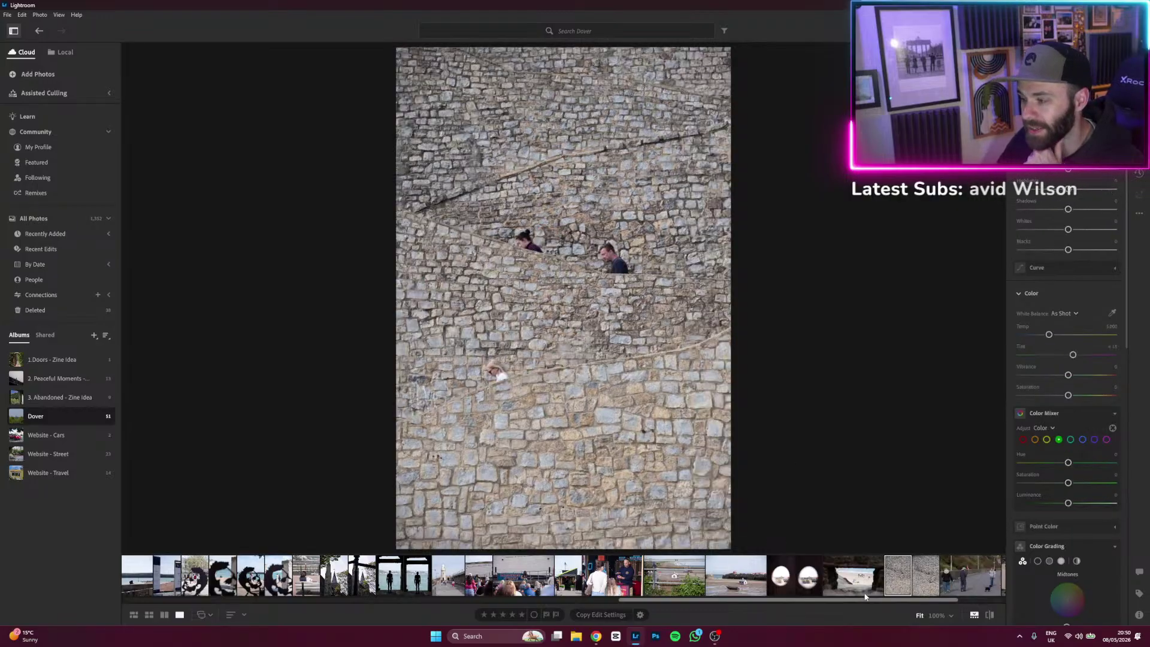
pyautogui.hscroll(2, 840, 604)
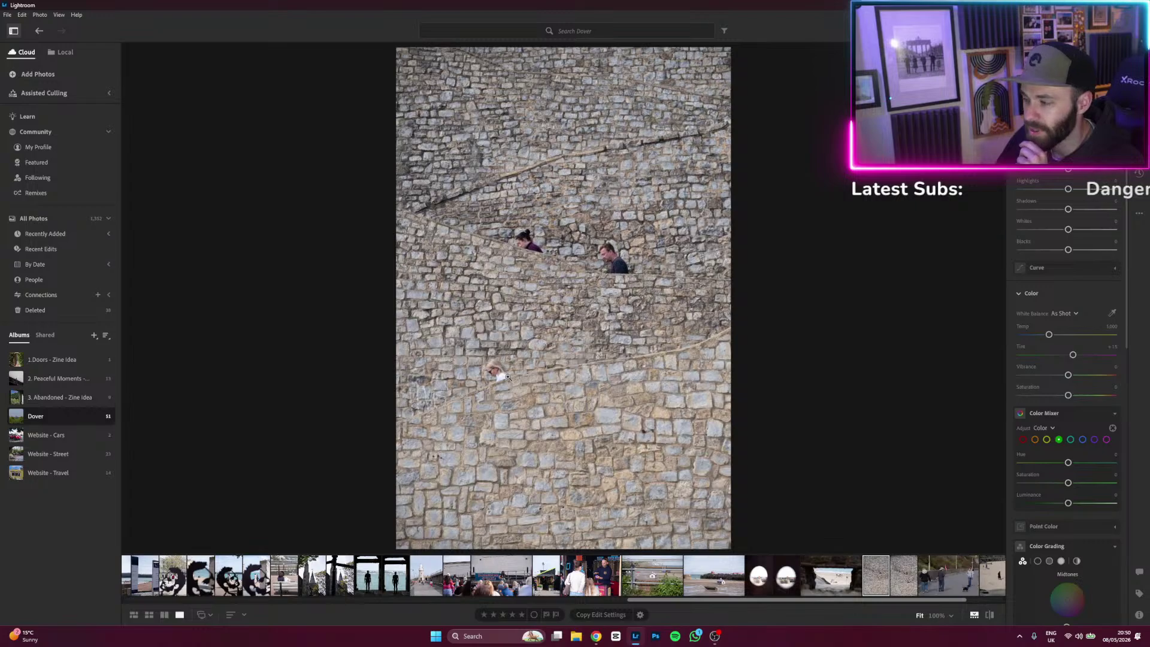
pyautogui.click(900, 570)
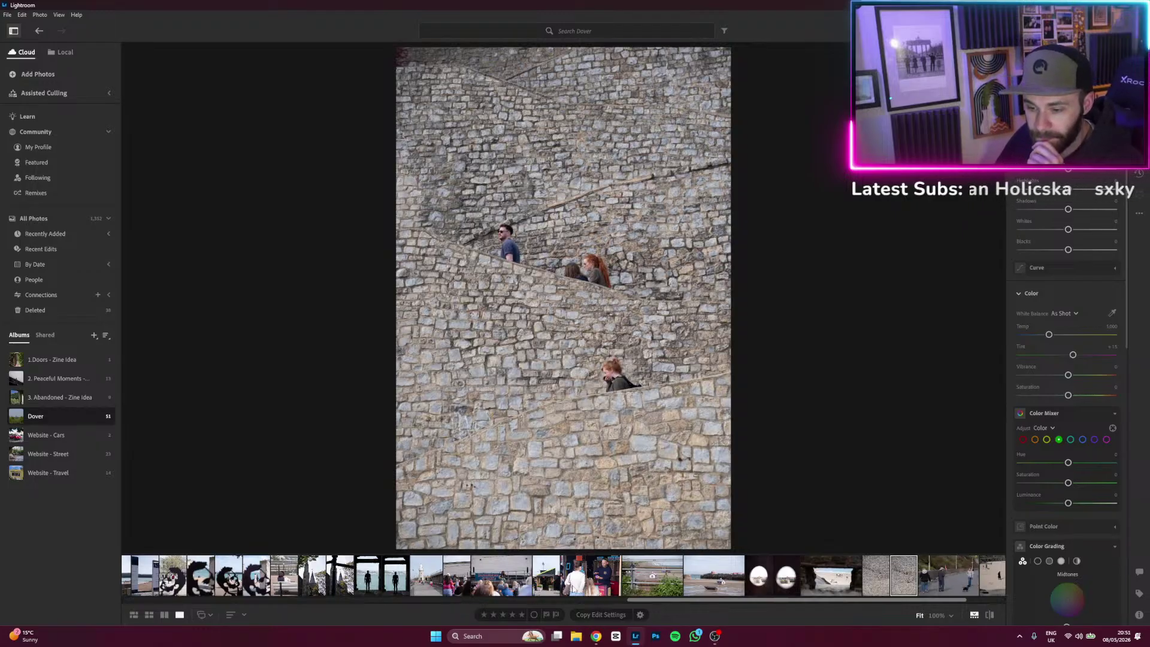
# View the magic stall photo and the photo of the couple on the bench near the start of the album.
pyautogui.click(590, 580)
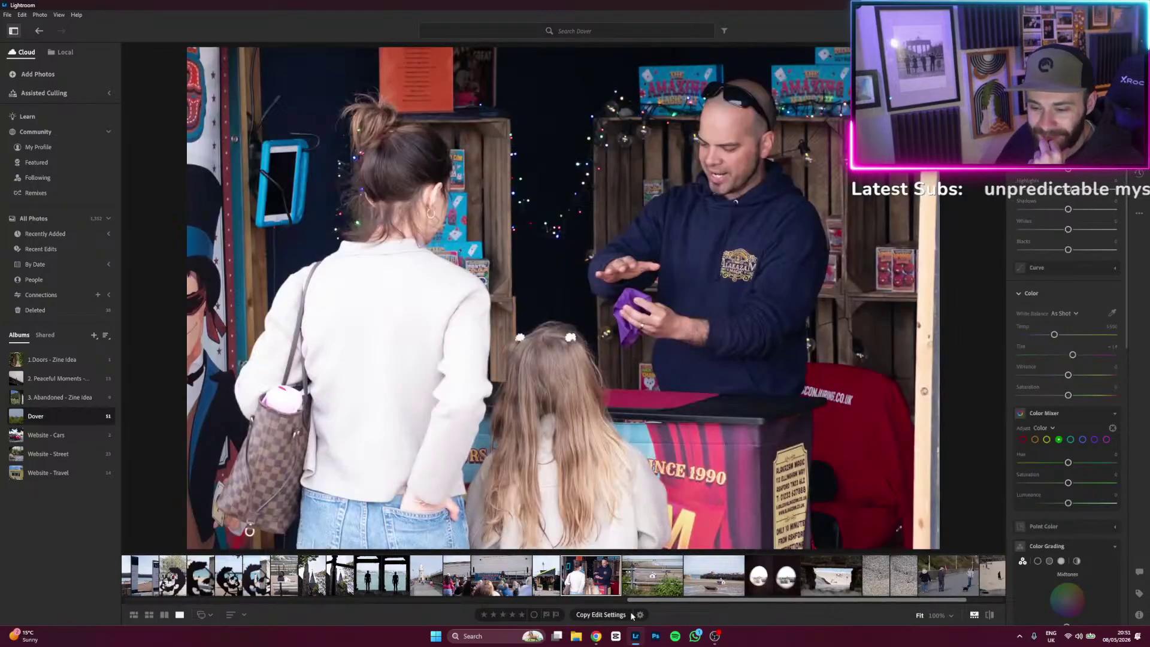
pyautogui.moveTo(646, 601); pyautogui.dragTo(141, 607)
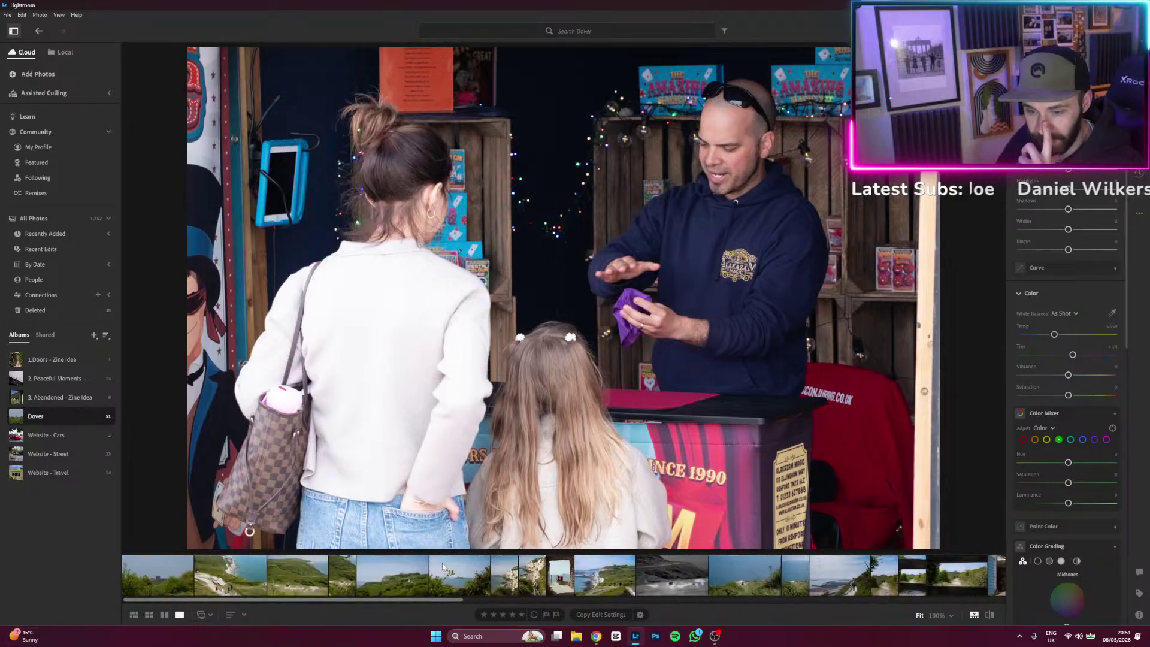
pyautogui.click(342, 579)
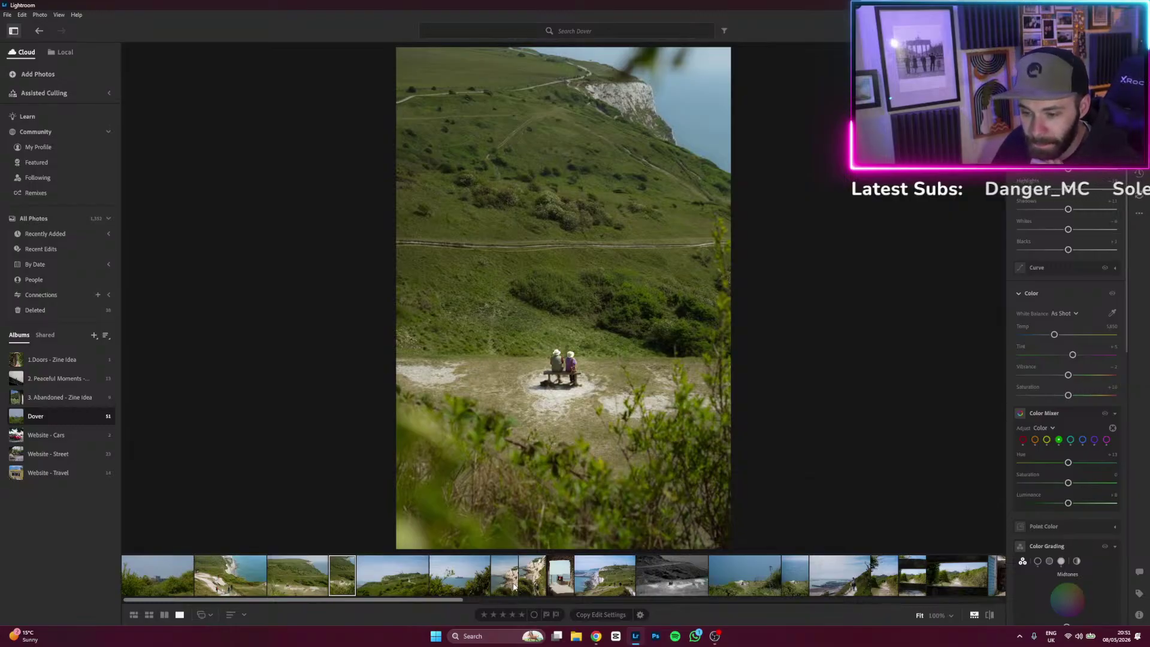
# Open the white cliffs photo with walkers and examine the distant paths, cliff face and beach at 100% zoom.
pyautogui.click(237, 580)
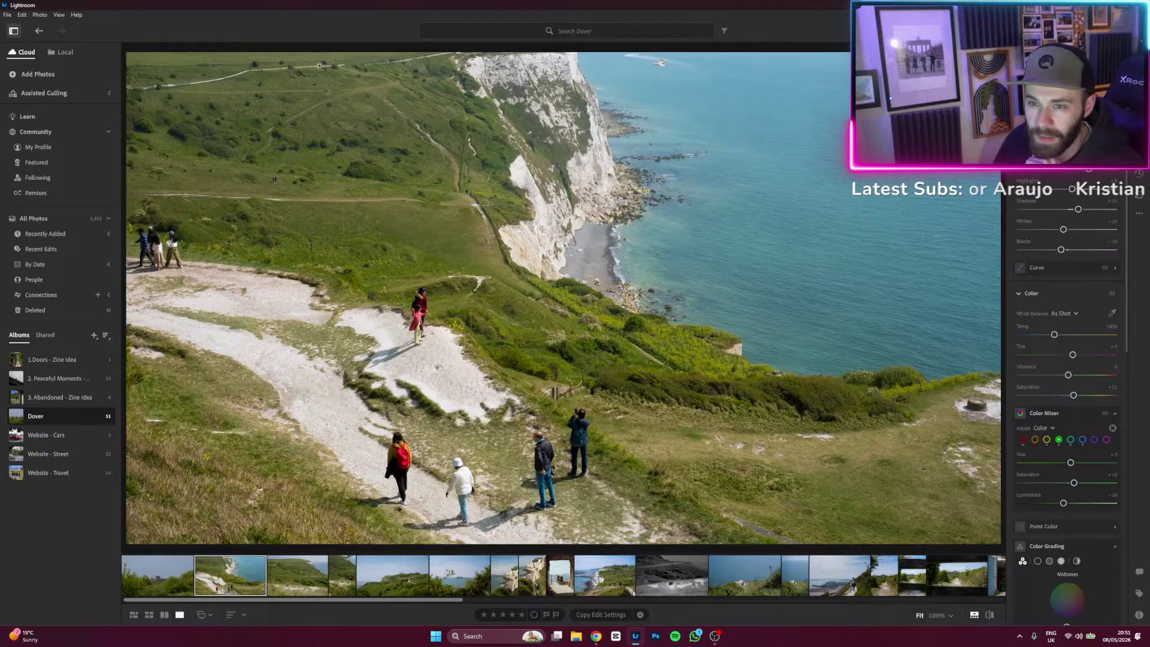
pyautogui.moveTo(340, 69); pyautogui.dragTo(338, 178)
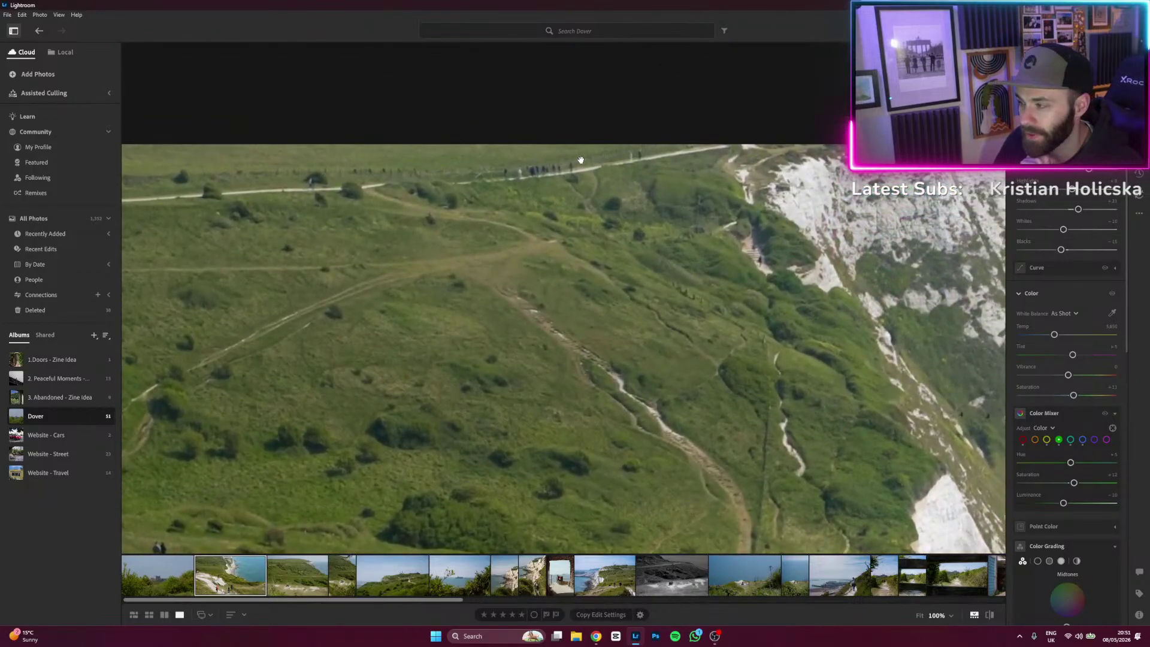
pyautogui.moveTo(761, 191); pyautogui.dragTo(704, 192)
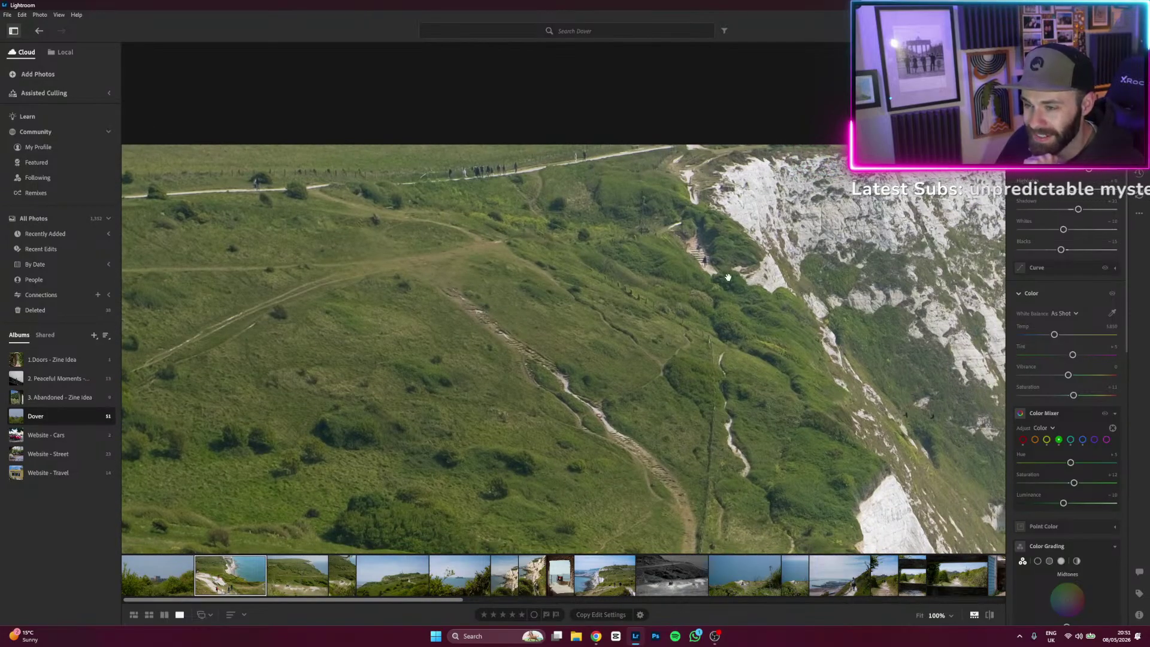
pyautogui.moveTo(728, 278); pyautogui.dragTo(624, 268)
pyautogui.moveTo(800, 377); pyautogui.dragTo(603, 262)
pyautogui.moveTo(643, 378); pyautogui.dragTo(628, 306)
pyautogui.moveTo(437, 81); pyautogui.dragTo(484, 185)
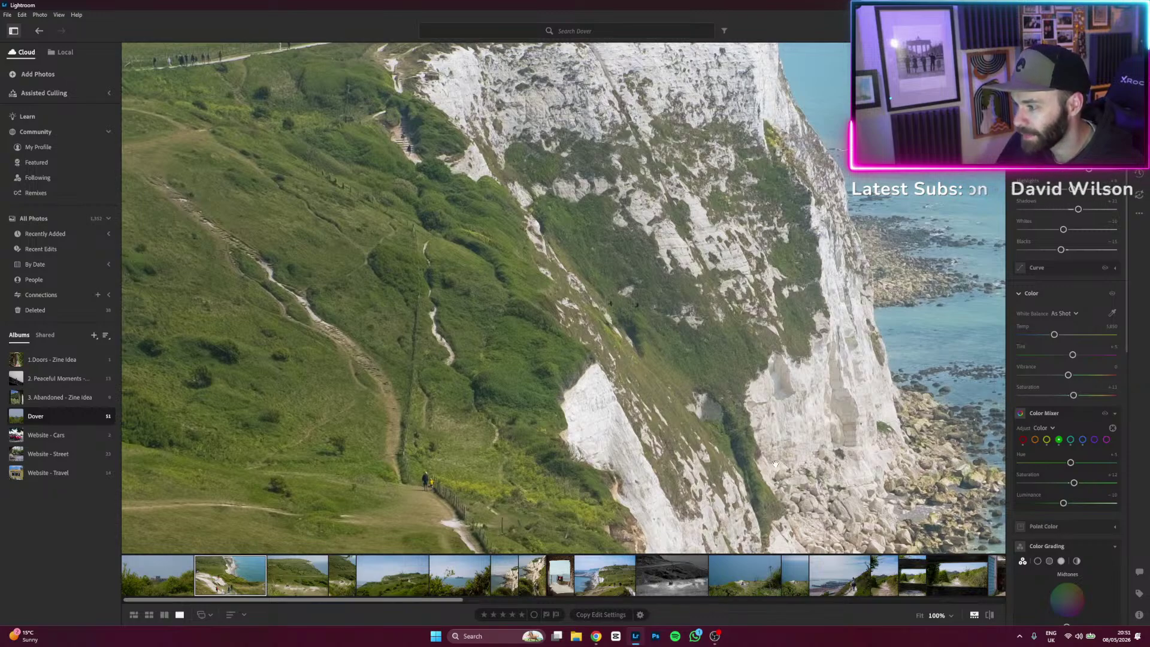
pyautogui.moveTo(758, 461); pyautogui.dragTo(659, 314)
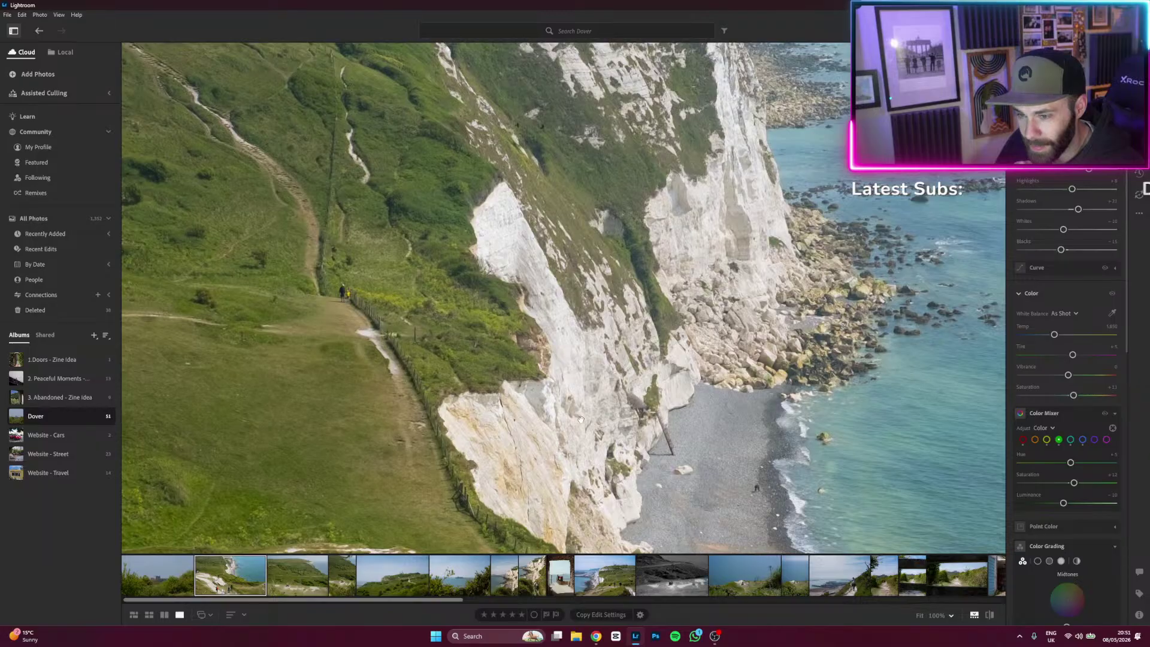
pyautogui.moveTo(636, 423); pyautogui.dragTo(575, 362)
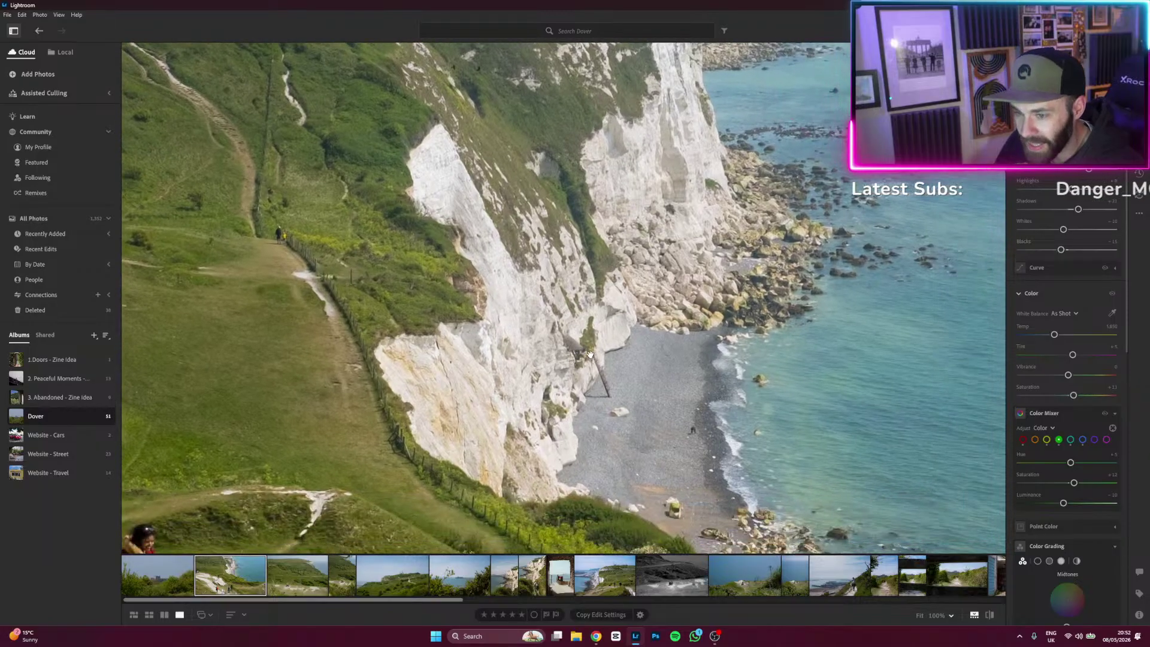
pyautogui.moveTo(621, 406); pyautogui.dragTo(606, 344)
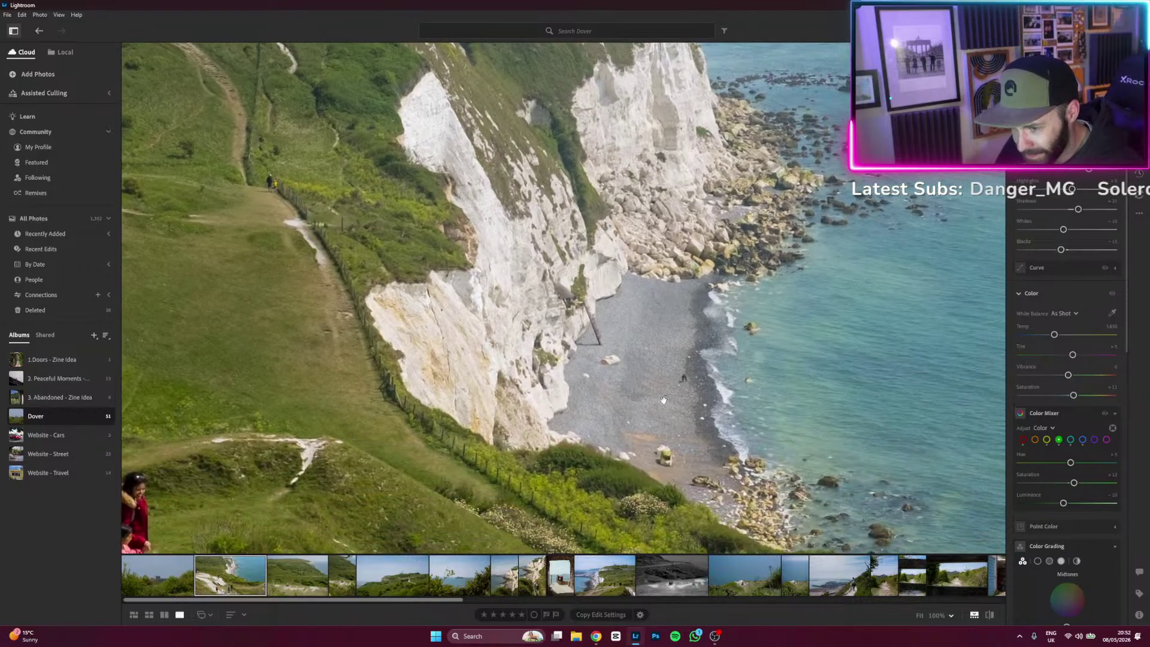
# Open the second of the two portrait cliff photos, showing a woman with a backpack beside a railing.
pyautogui.click(509, 583)
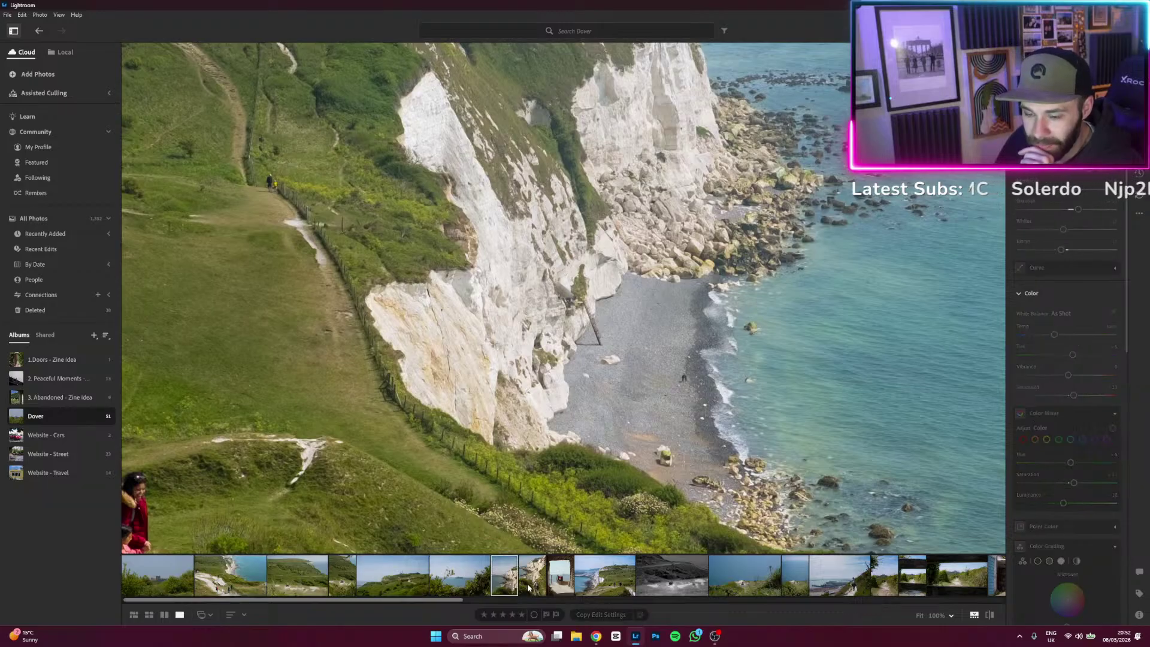
pyautogui.click(527, 584)
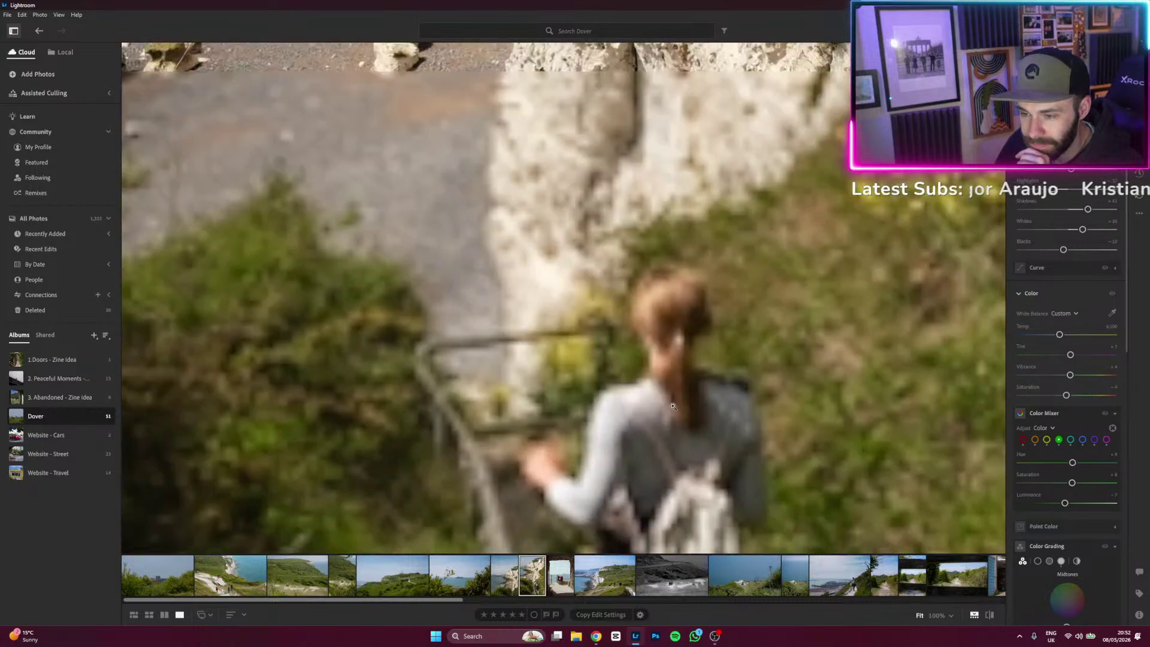
# View the photo through the rock doorway to the sea and the clifftop photo with two walkers.
pyautogui.click(671, 409)
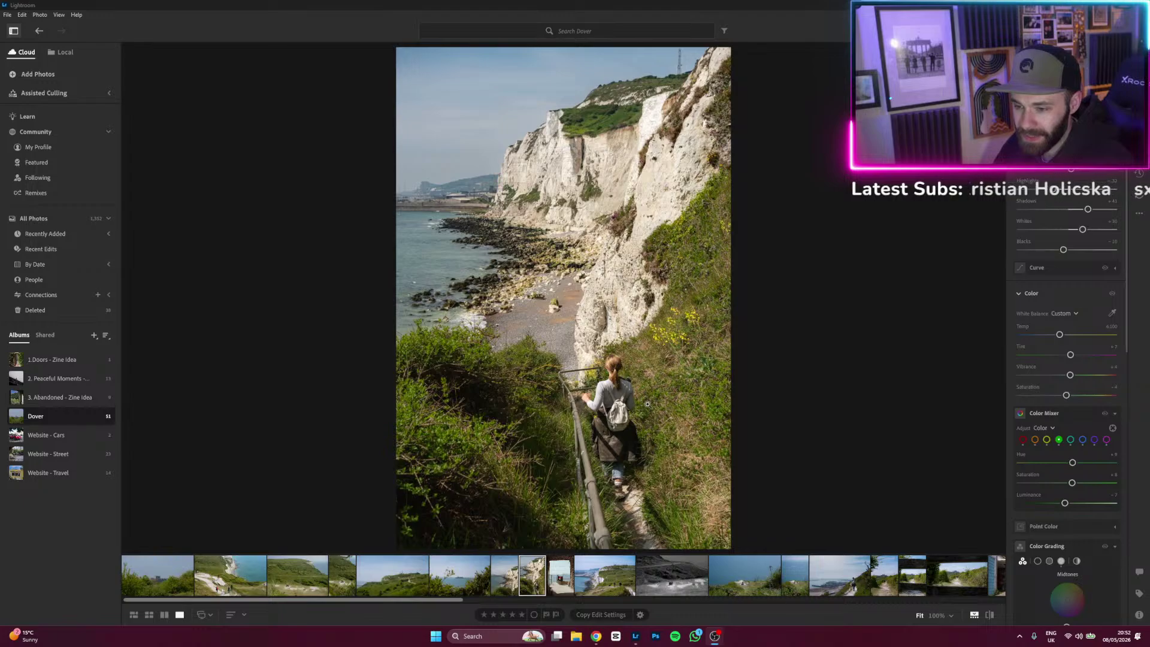
pyautogui.click(566, 588)
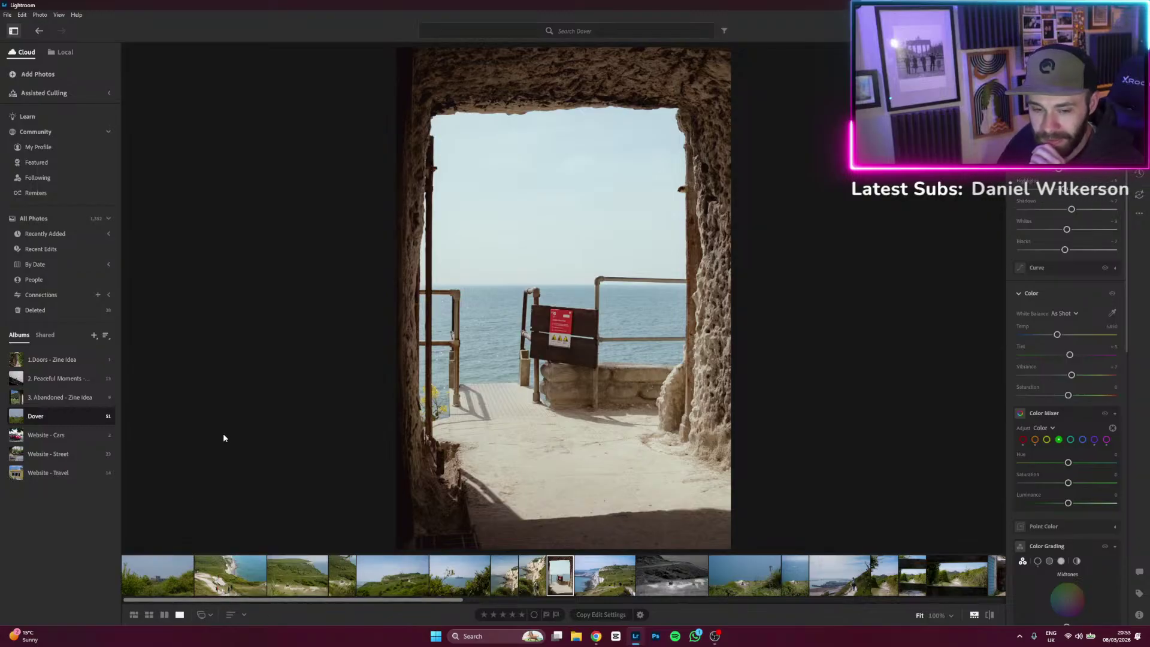
pyautogui.moveTo(418, 602); pyautogui.dragTo(465, 602)
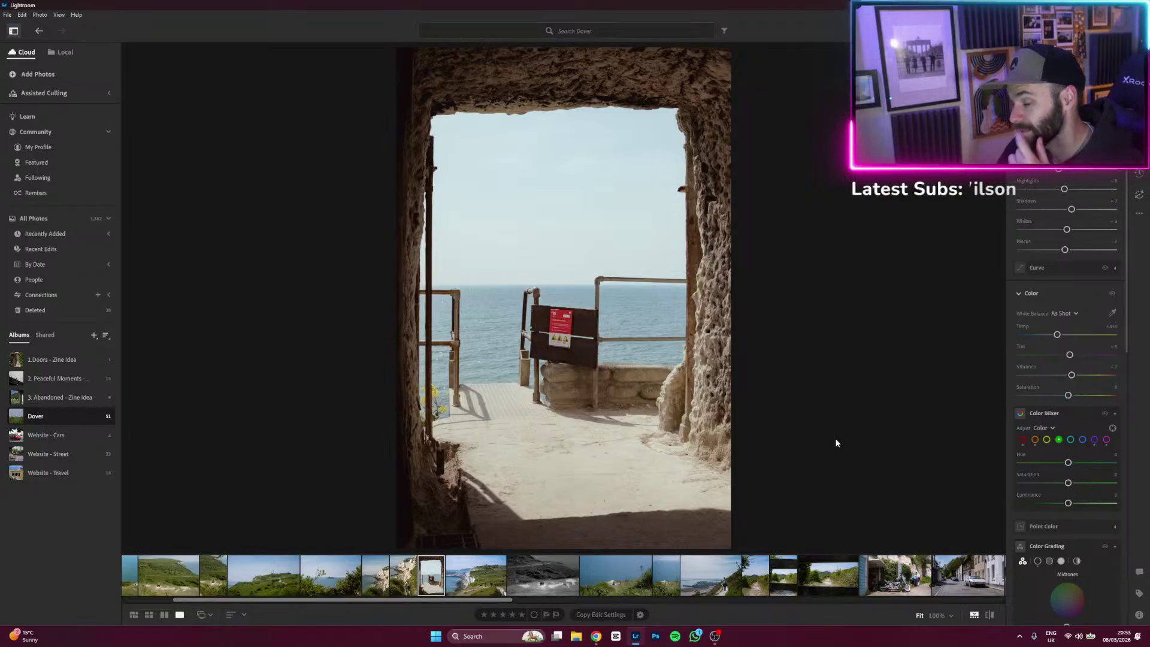
pyautogui.click(483, 585)
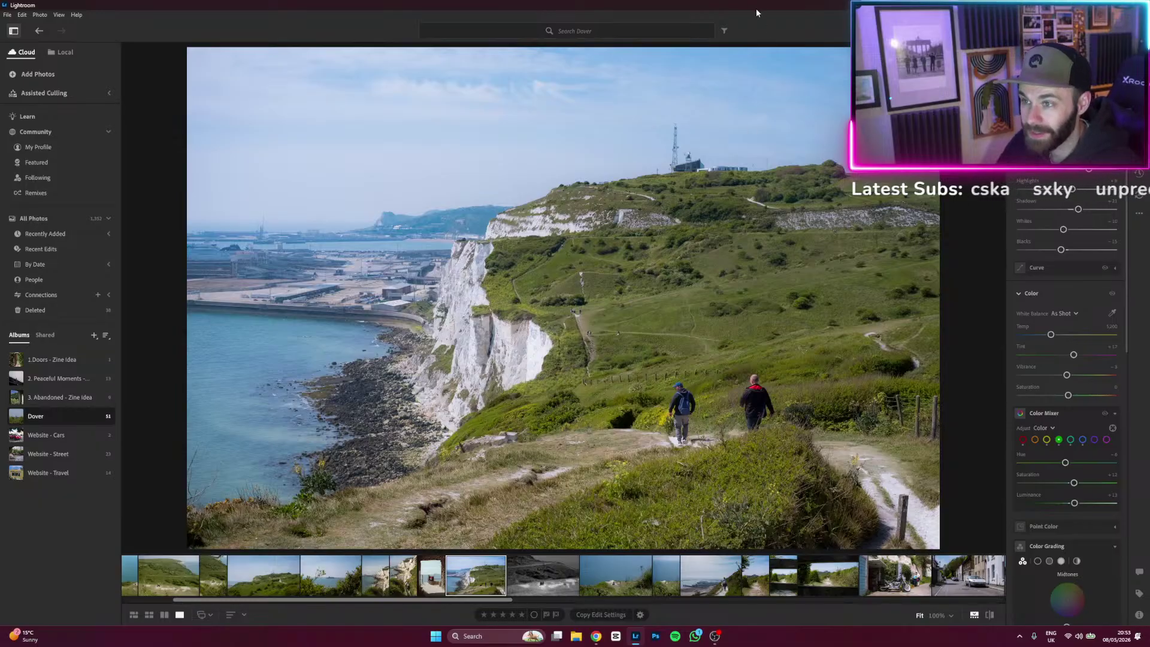
# Switch to full screen and view the harbour path photo with the backpack walker and the parked motorcycle photo.
pyautogui.press('F11')
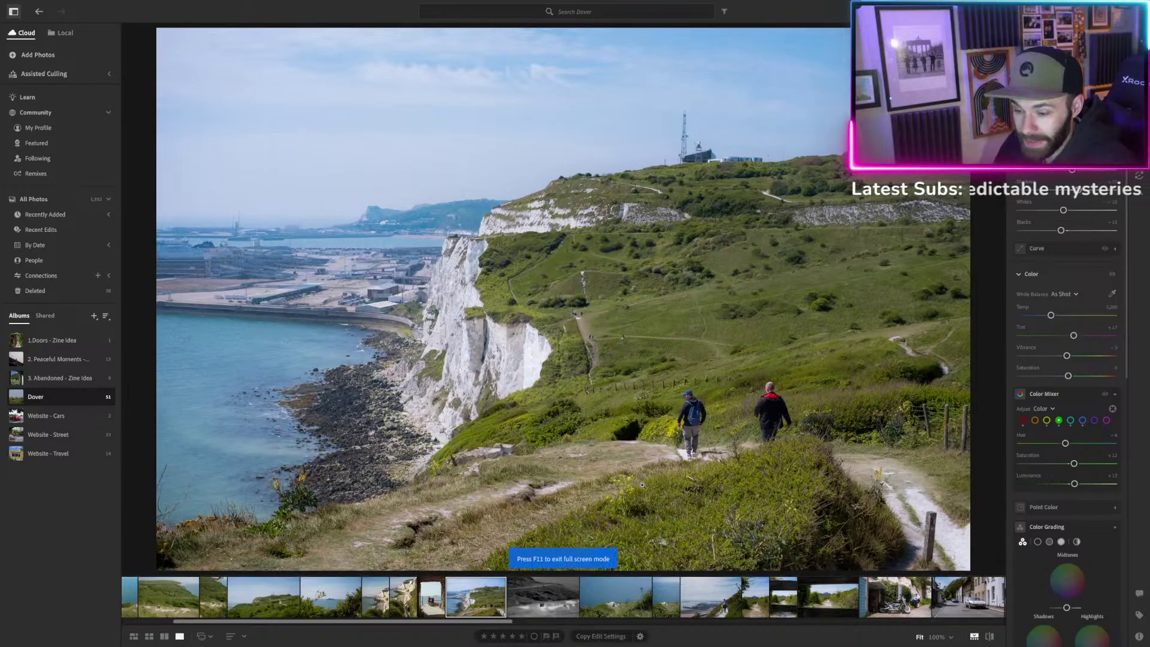
pyautogui.scroll(-5, 484, 623)
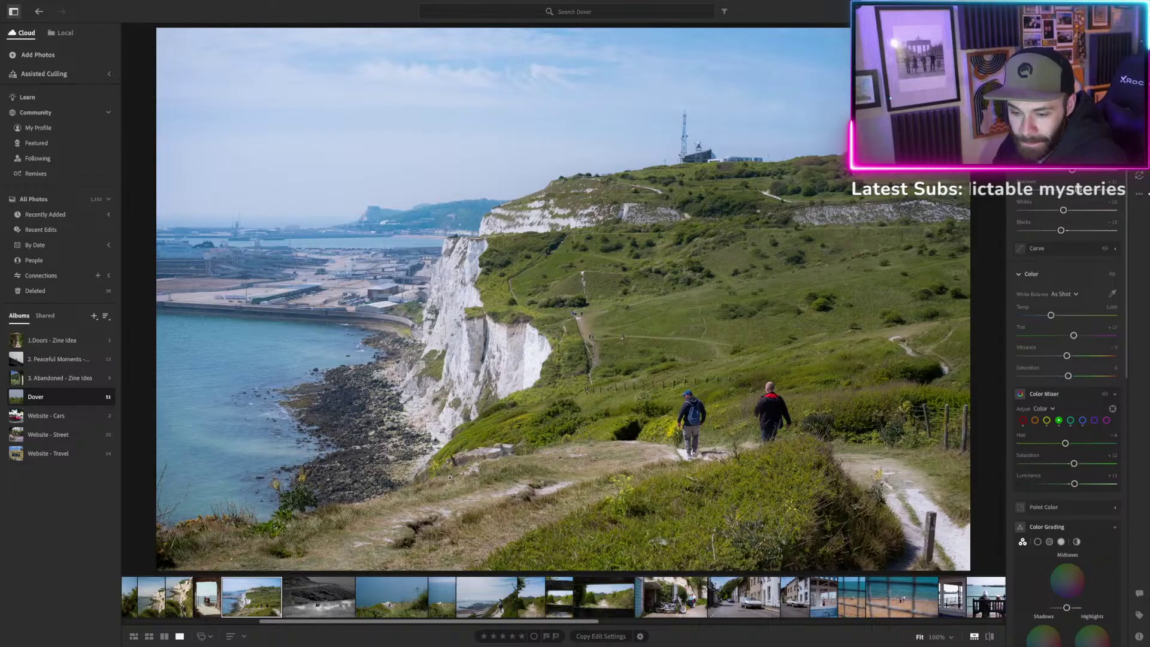
pyautogui.click(472, 603)
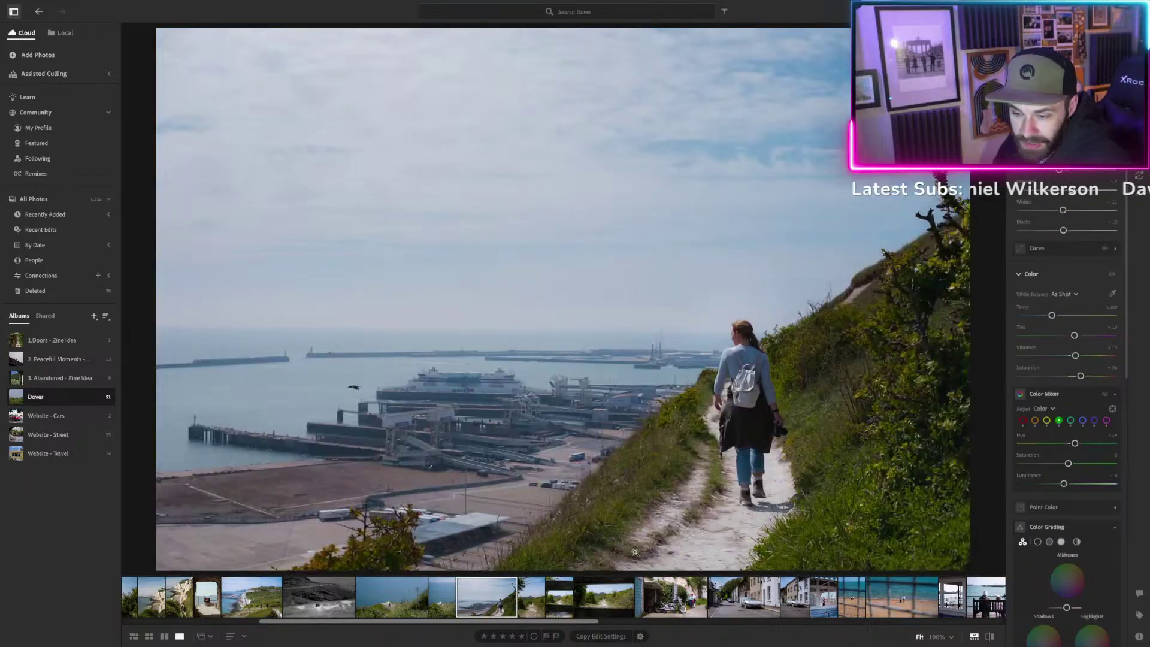
pyautogui.click(671, 597)
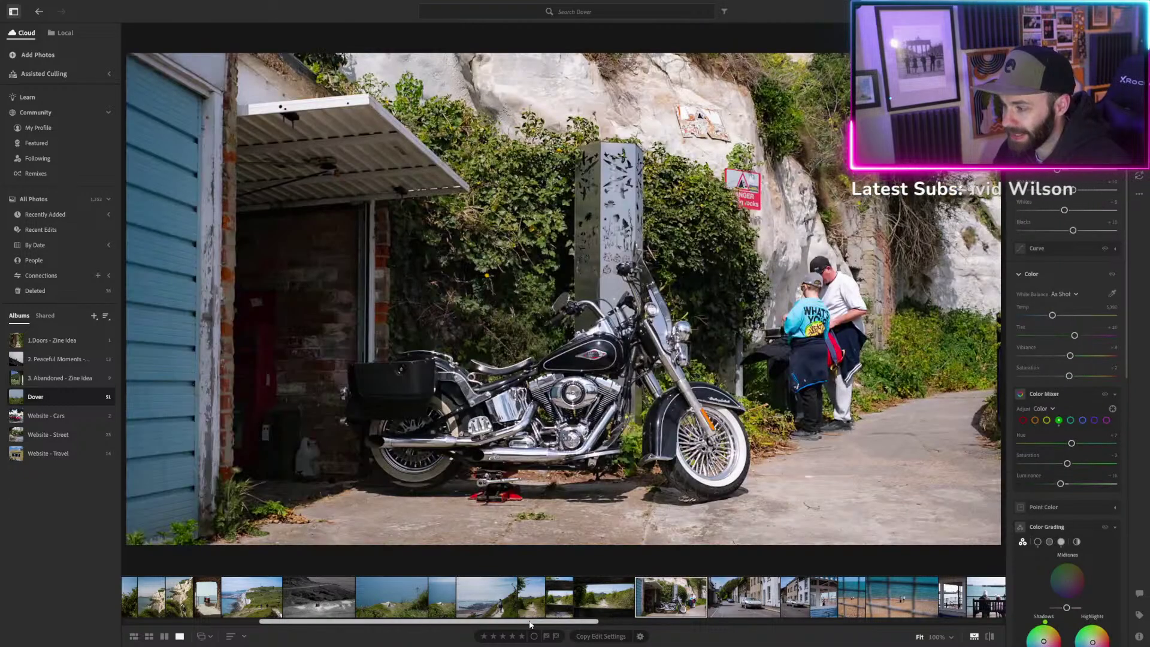
pyautogui.moveTo(530, 625); pyautogui.dragTo(624, 626)
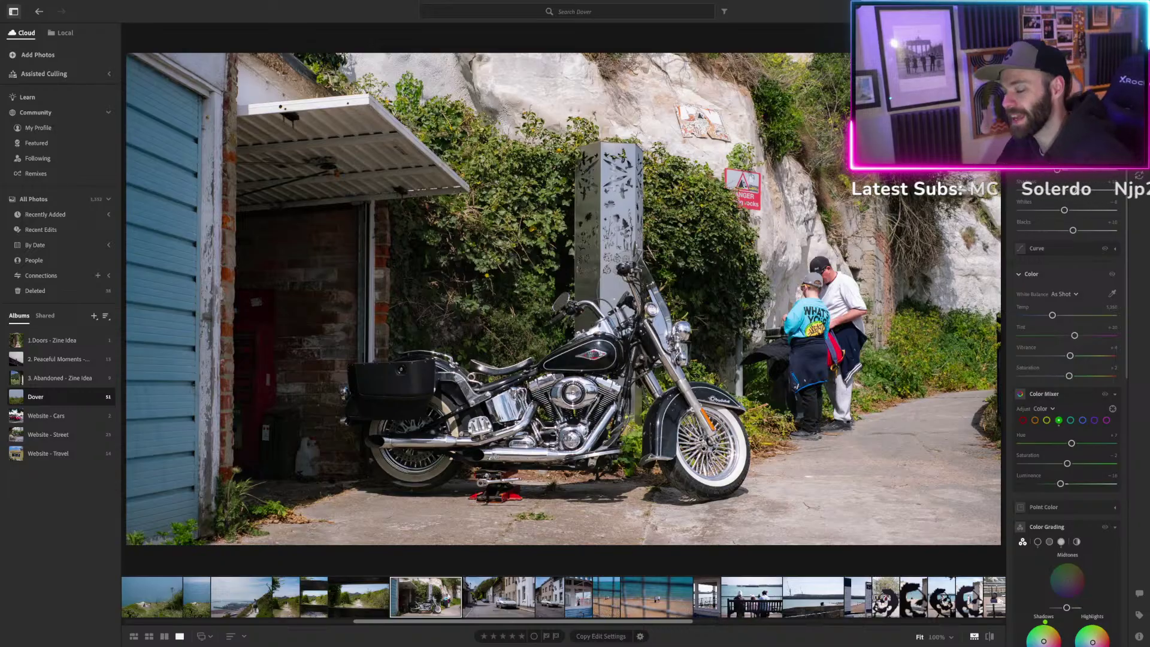
# Open the street photo with the silver sports car and examine the car at 100% zoom.
pyautogui.click(509, 593)
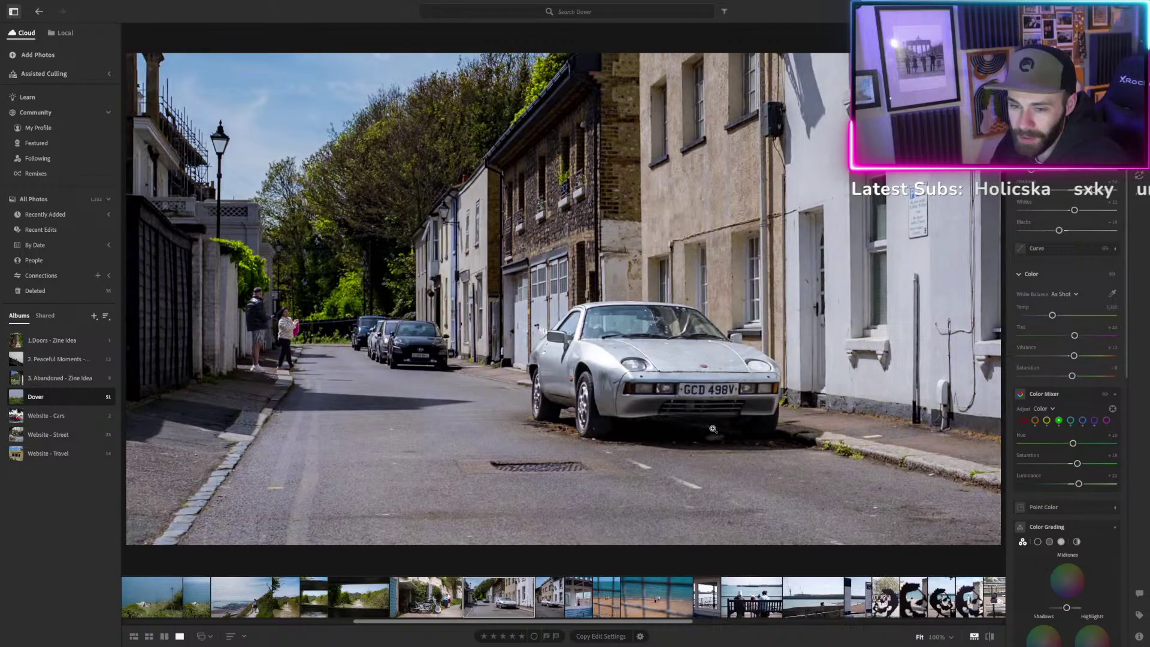
pyautogui.click(695, 357)
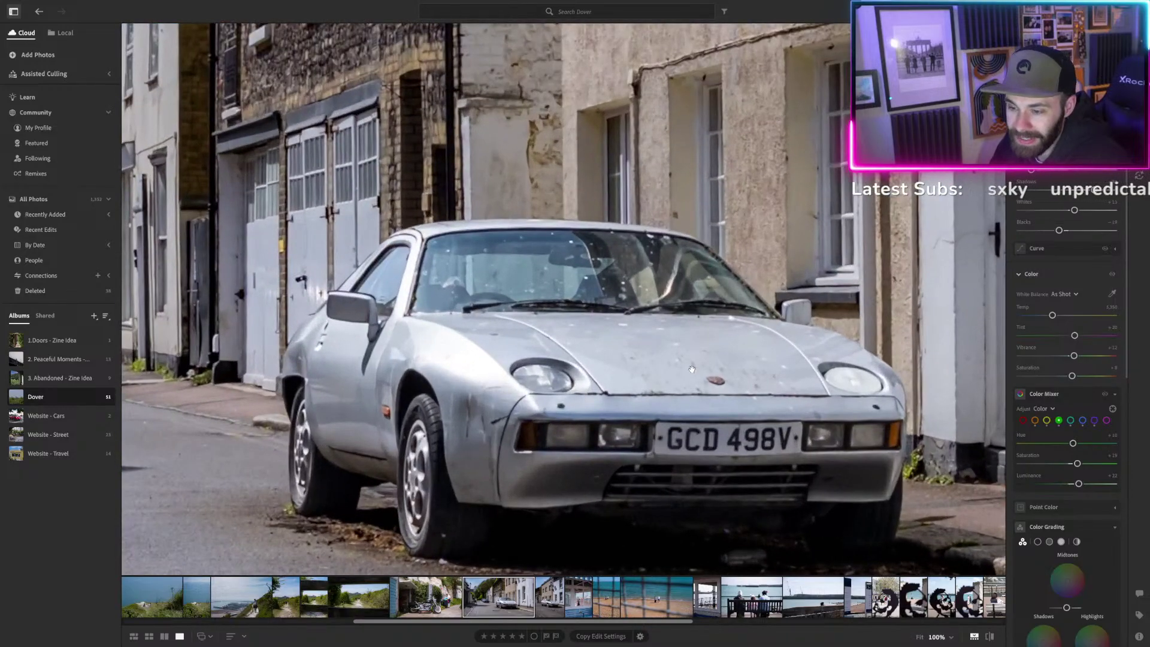
pyautogui.moveTo(498, 444); pyautogui.dragTo(499, 411)
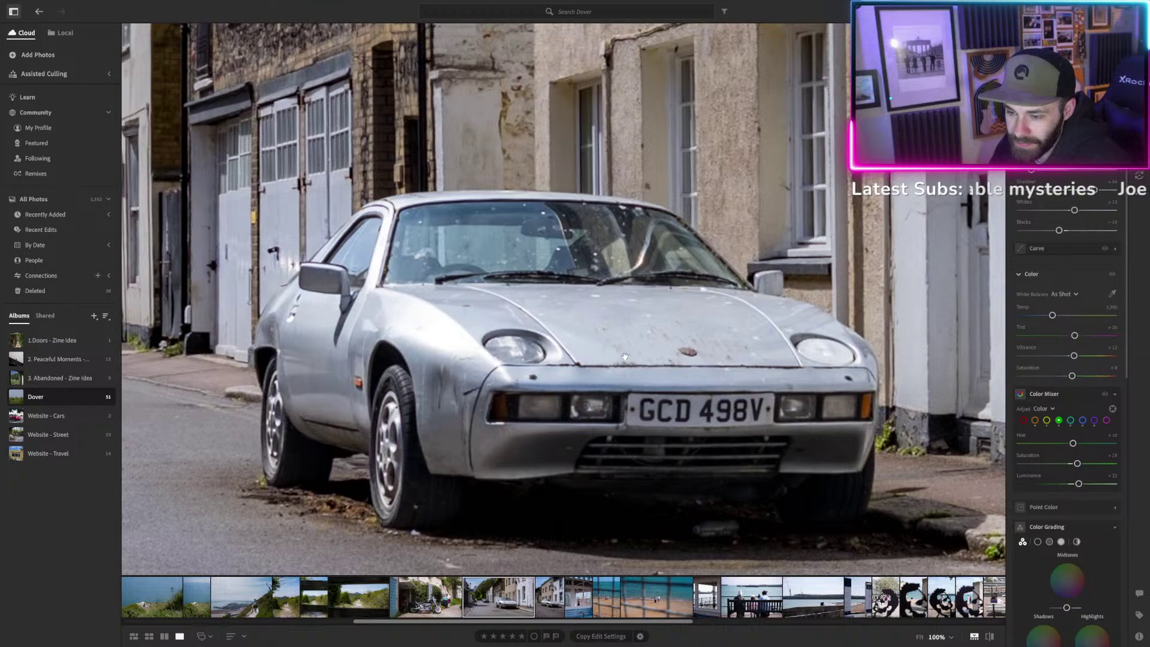
pyautogui.moveTo(590, 379); pyautogui.dragTo(674, 399)
pyautogui.click(486, 301)
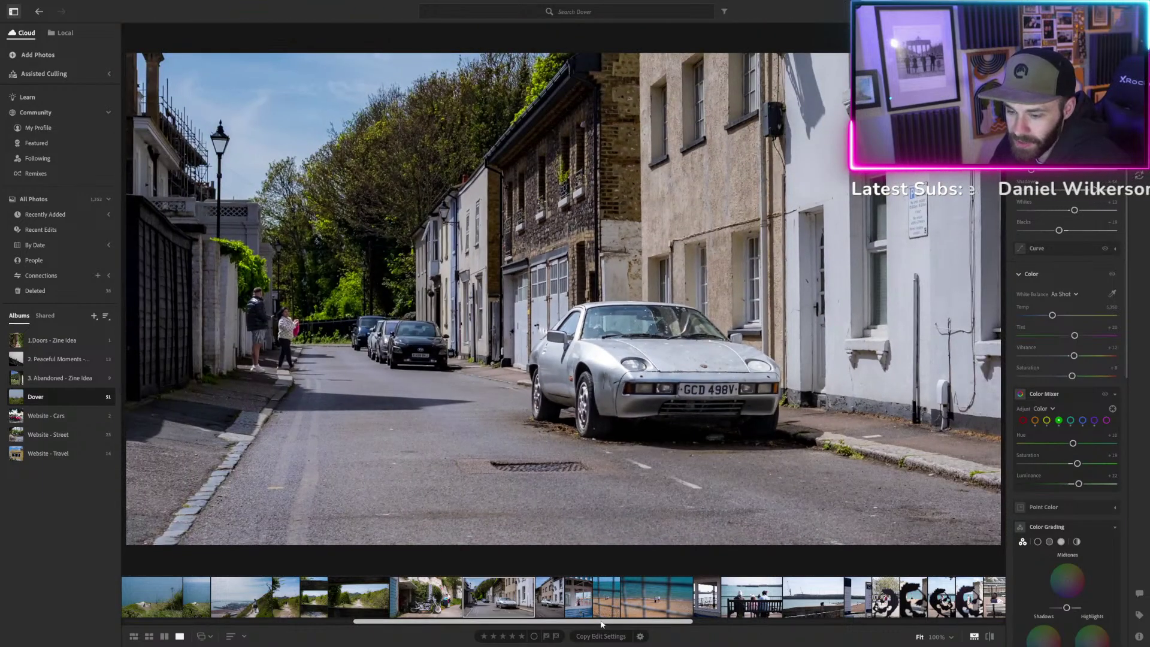
# Straighten the portrait photo of flowers on a fence seen through a window and crop it tightly to the window frame.
pyautogui.click(707, 599)
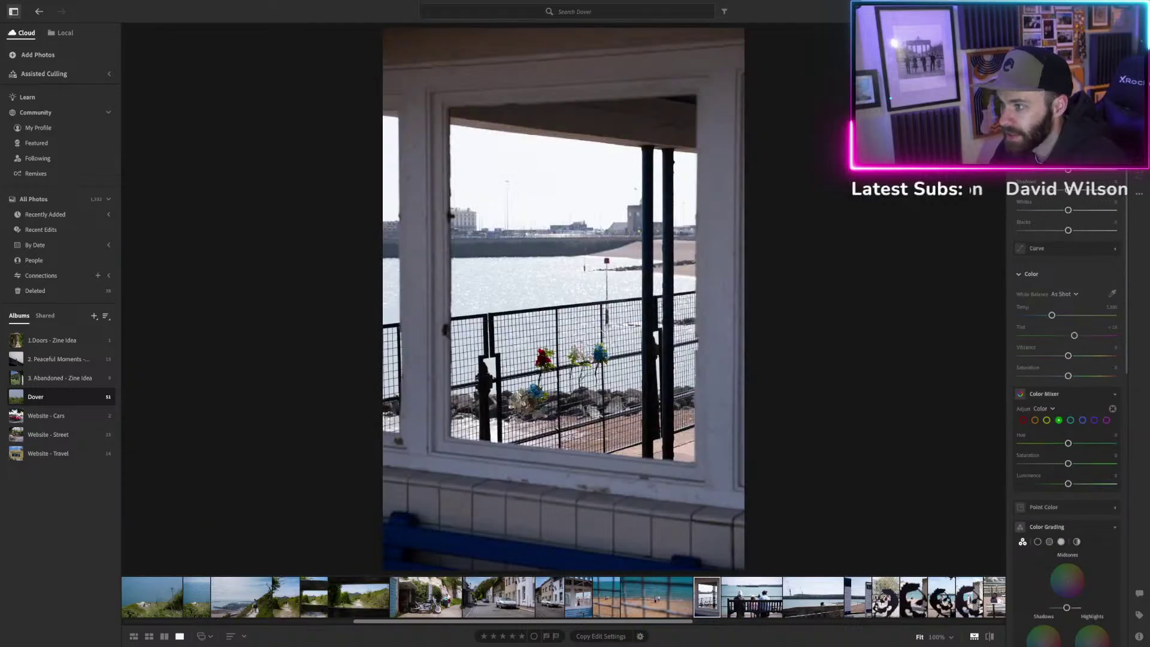
pyautogui.press('c')
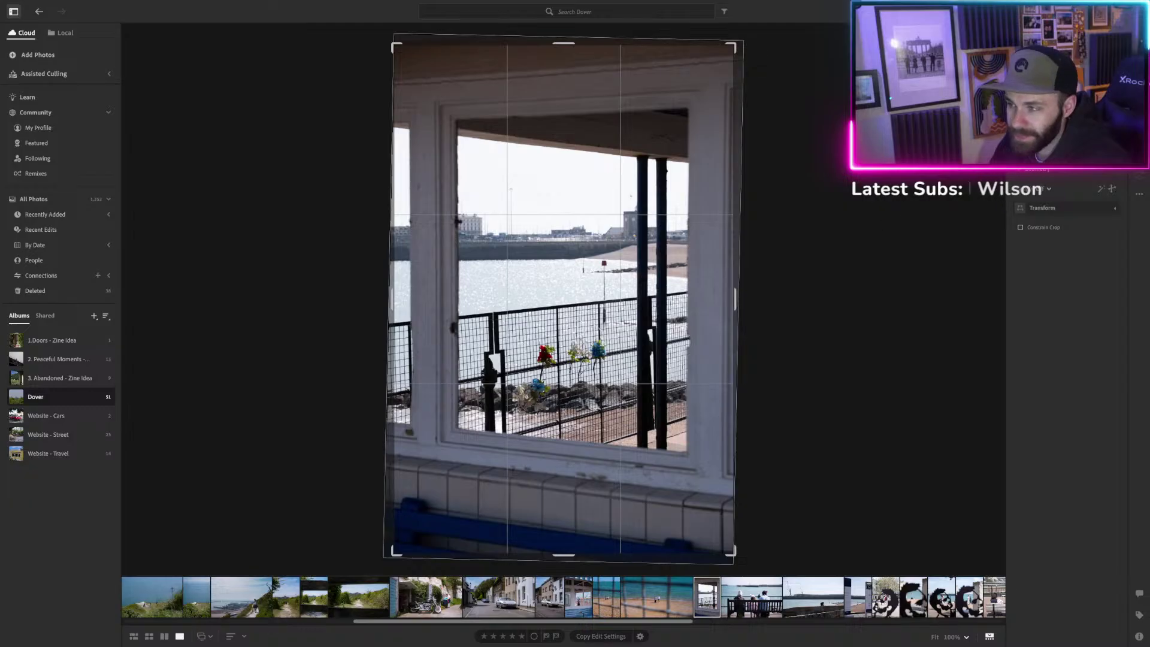
pyautogui.click(1103, 190)
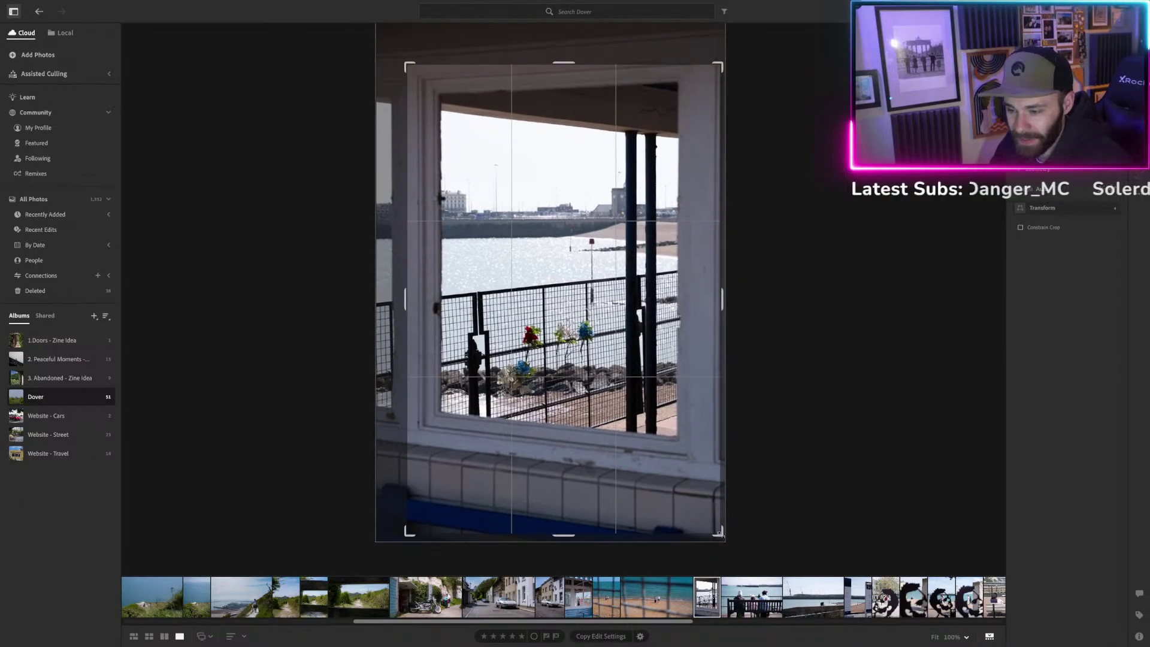
pyautogui.moveTo(721, 533); pyautogui.dragTo(702, 506)
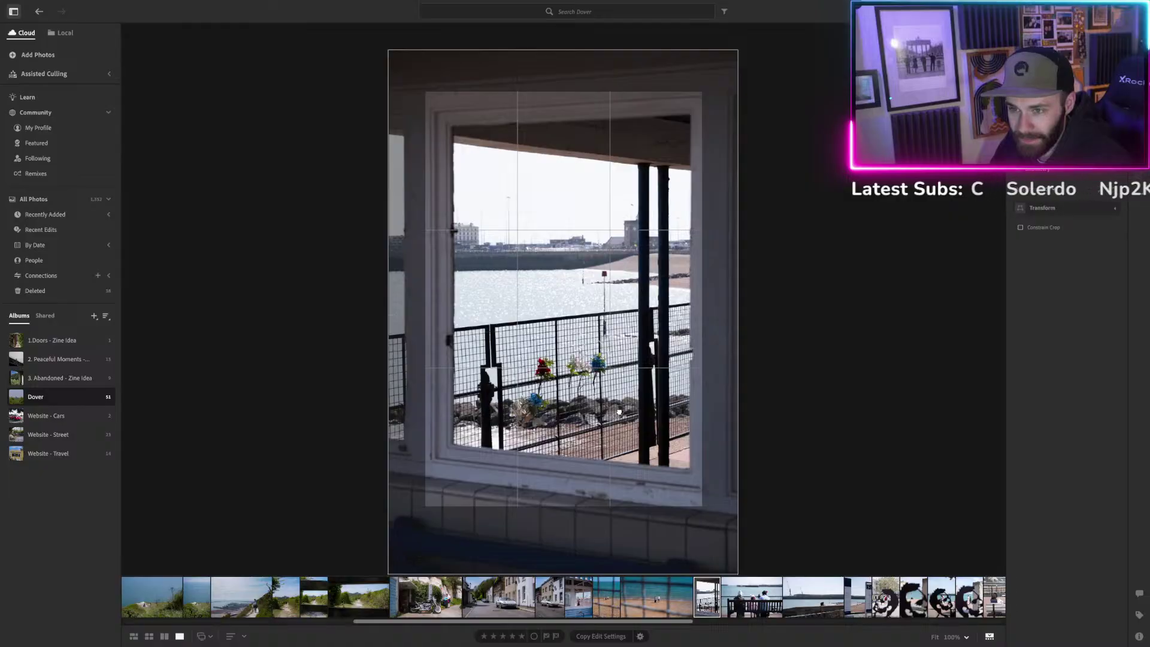
pyautogui.moveTo(619, 411); pyautogui.dragTo(616, 412)
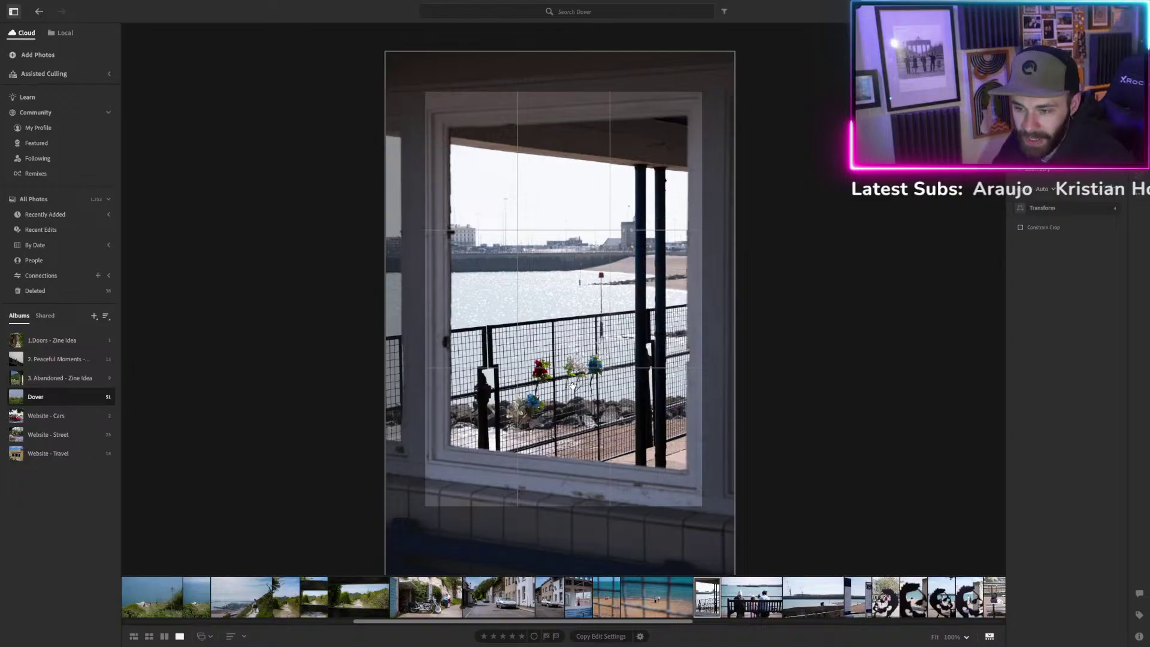
pyautogui.press('Return')
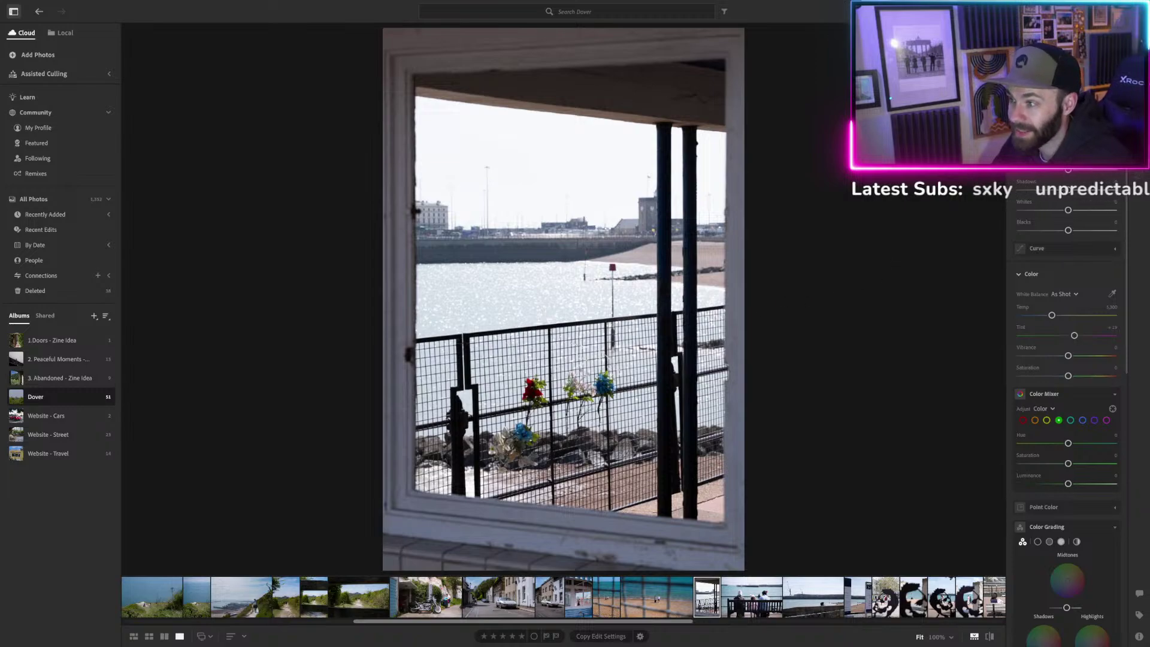
# Reopen the window photo's crop and fine-tune its rotation slightly.
pyautogui.press('c')
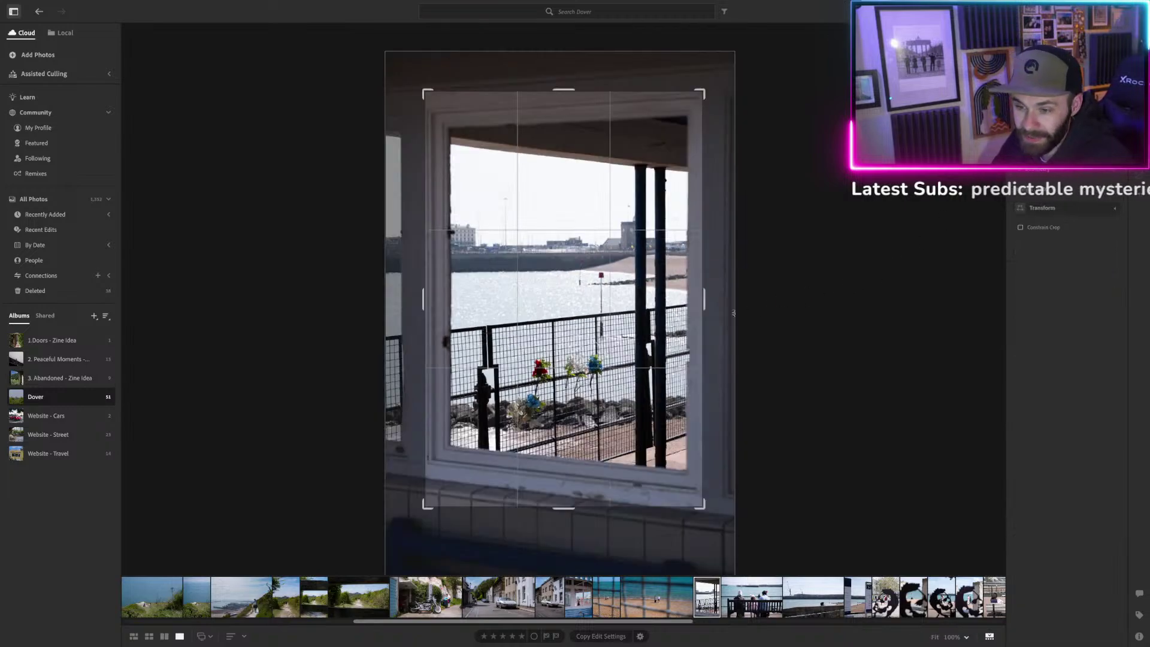
pyautogui.moveTo(742, 315); pyautogui.dragTo(743, 316)
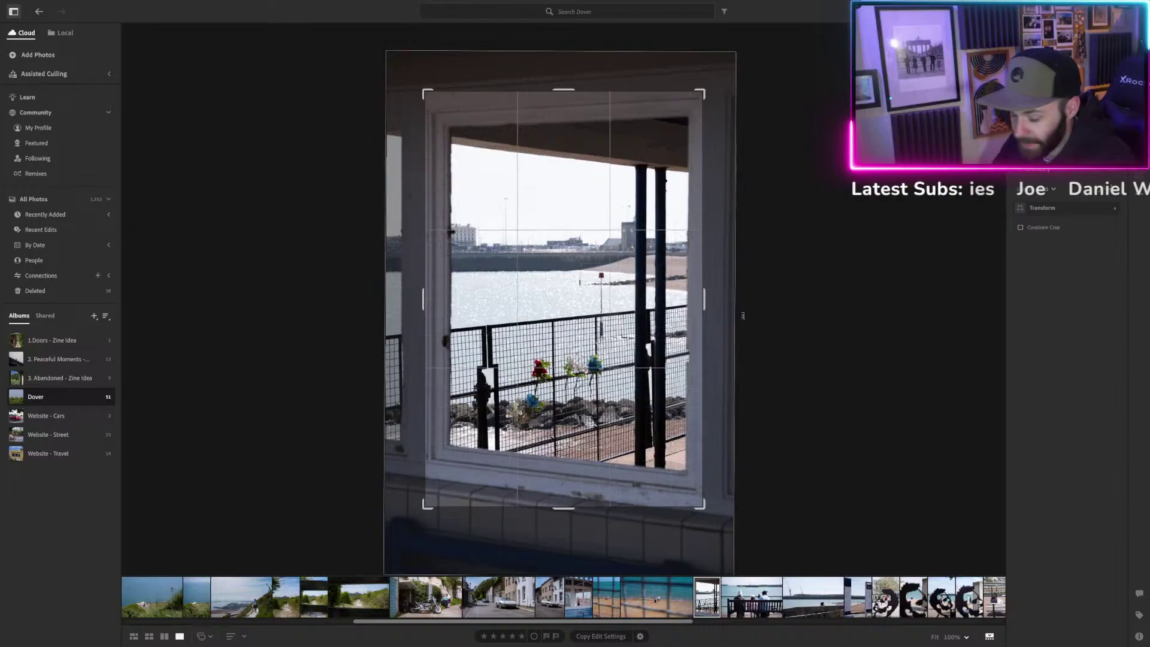
pyautogui.press('Return')
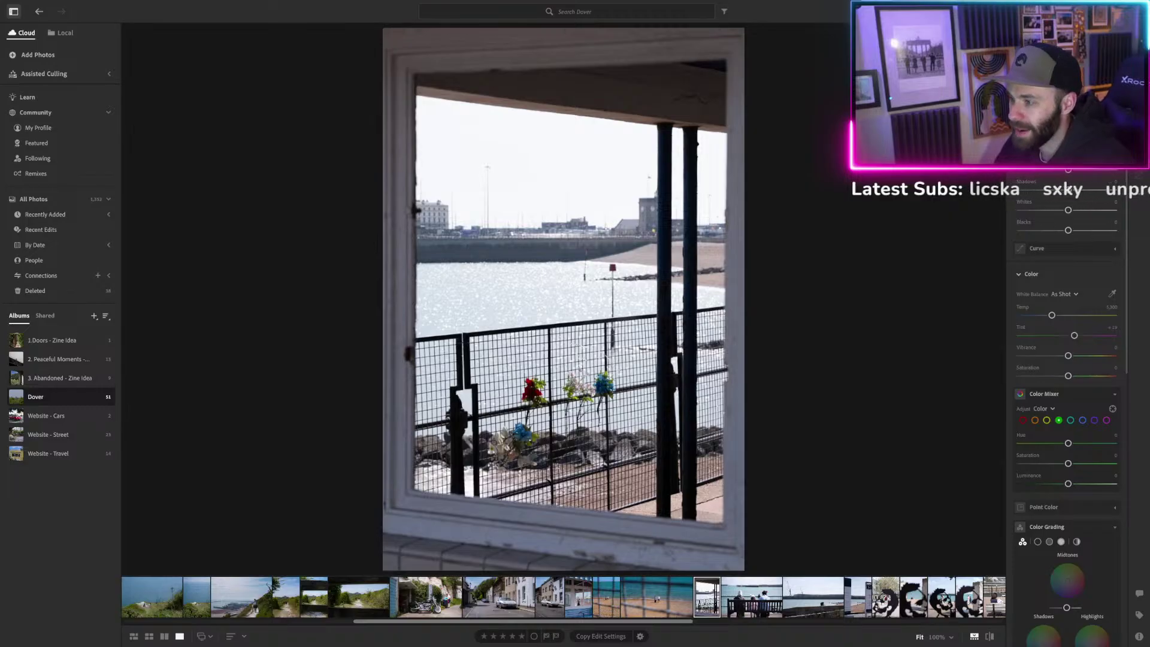
# Try a mask on the window photo and check which areas around the flowers and sky its overlay covers.
pyautogui.press('m')
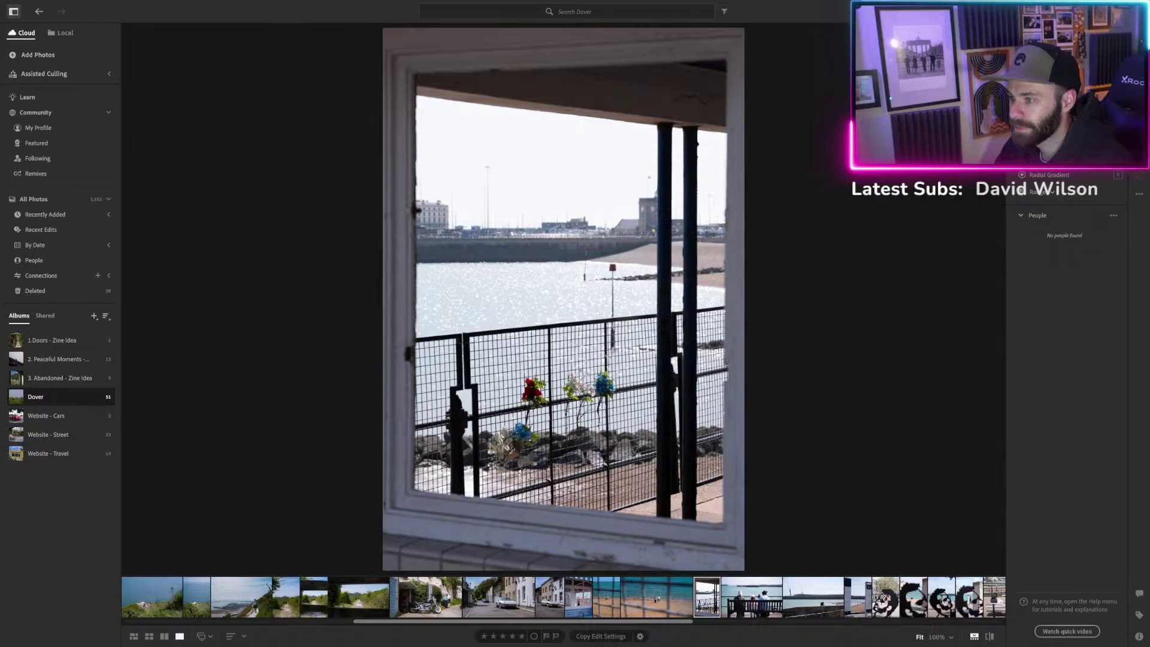
pyautogui.press('e')
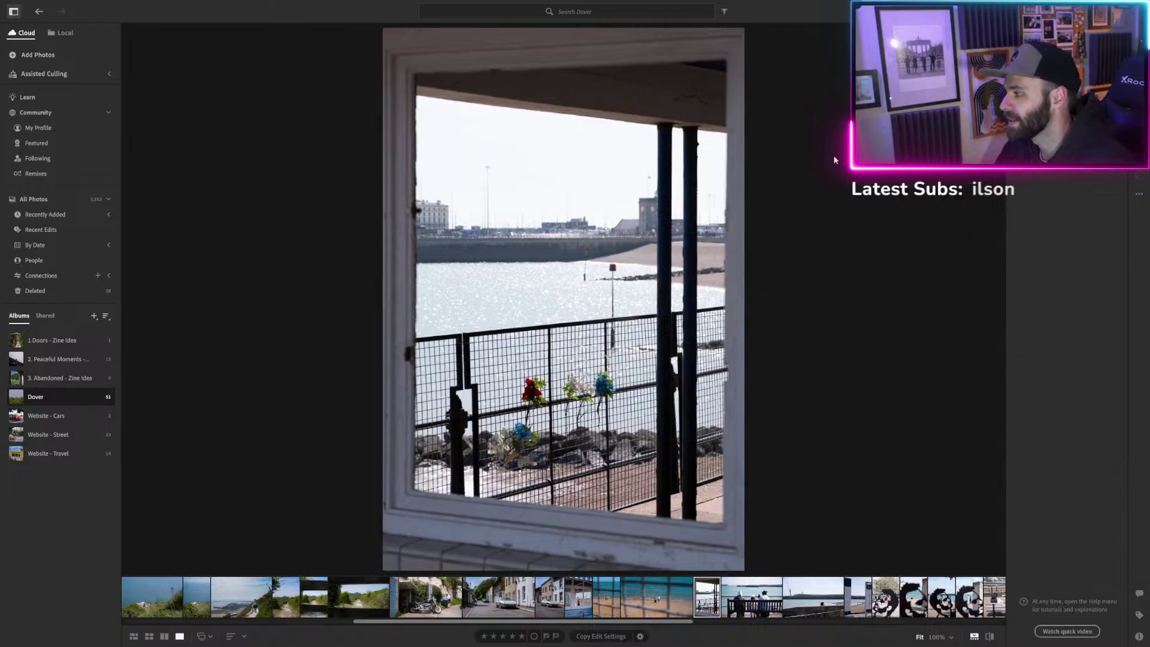
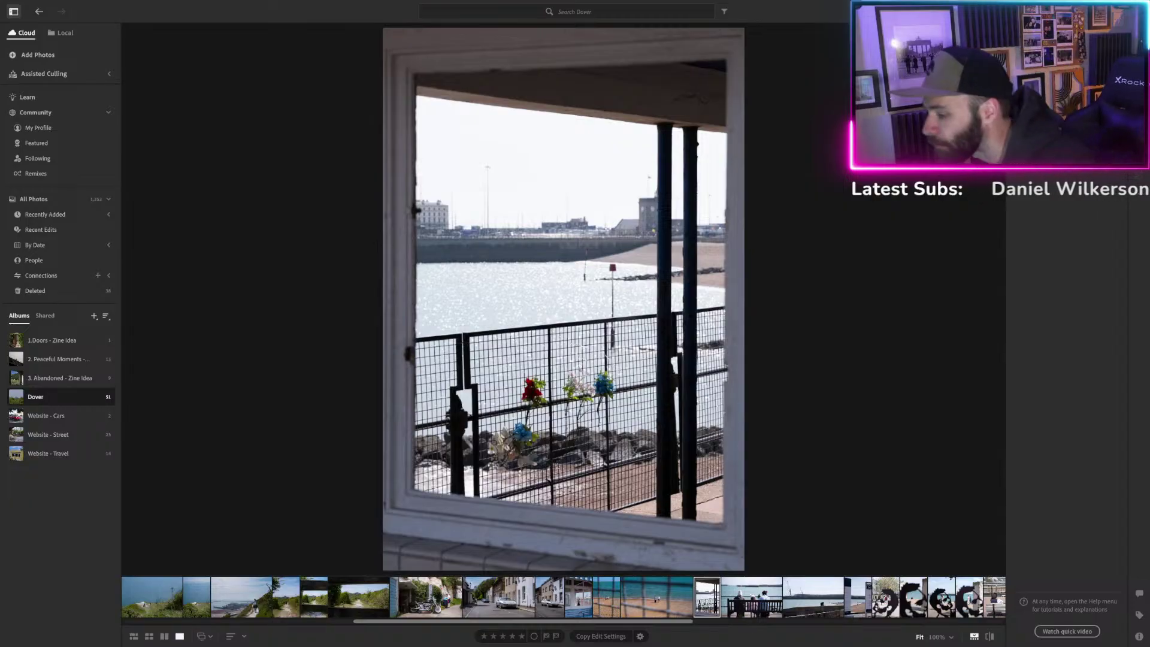
pyautogui.press('j')
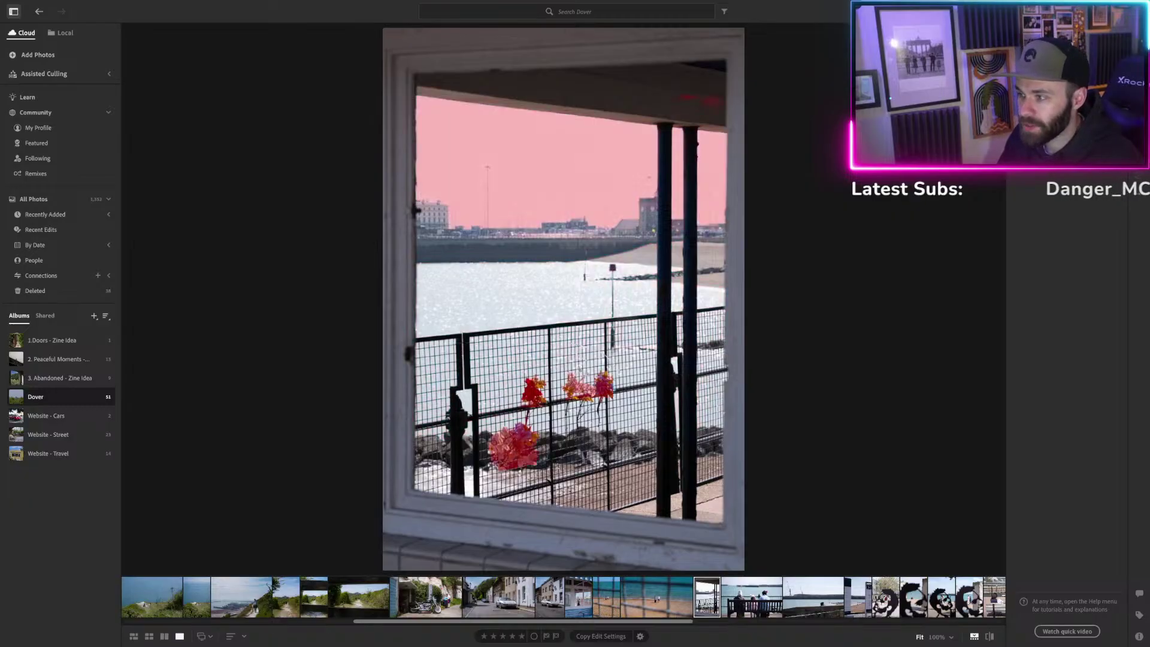
pyautogui.press('e')
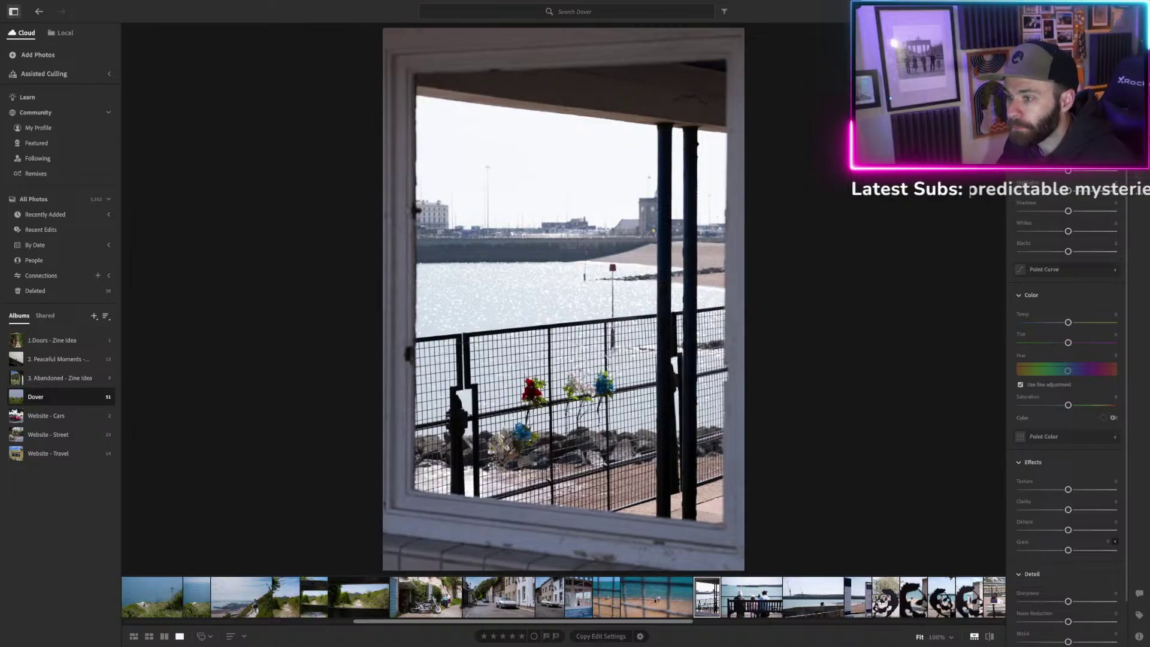
pyautogui.rightClick(988, 157)
pyautogui.press('Escape')
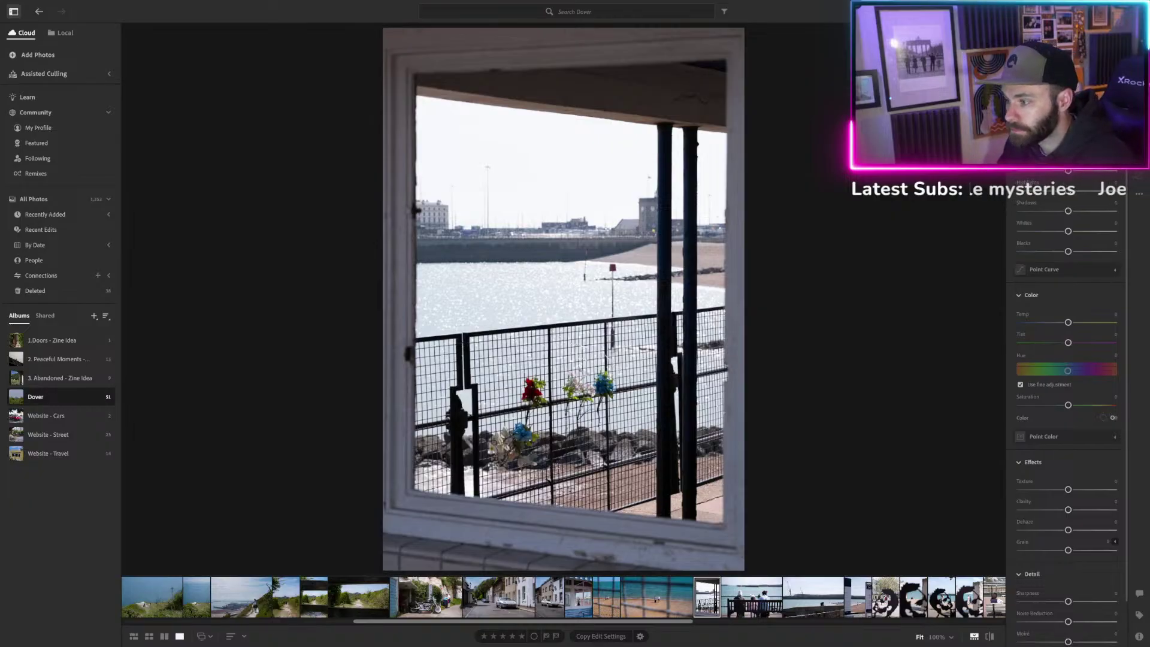
pyautogui.scroll(-1, 1066, 359)
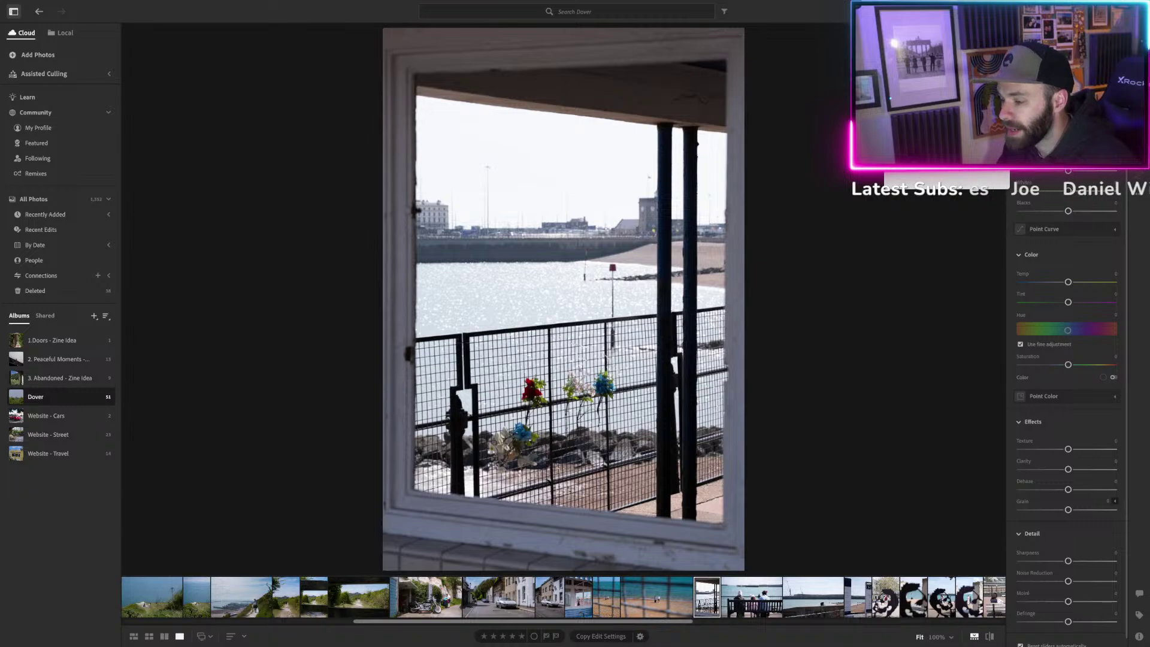
pyautogui.press('o')
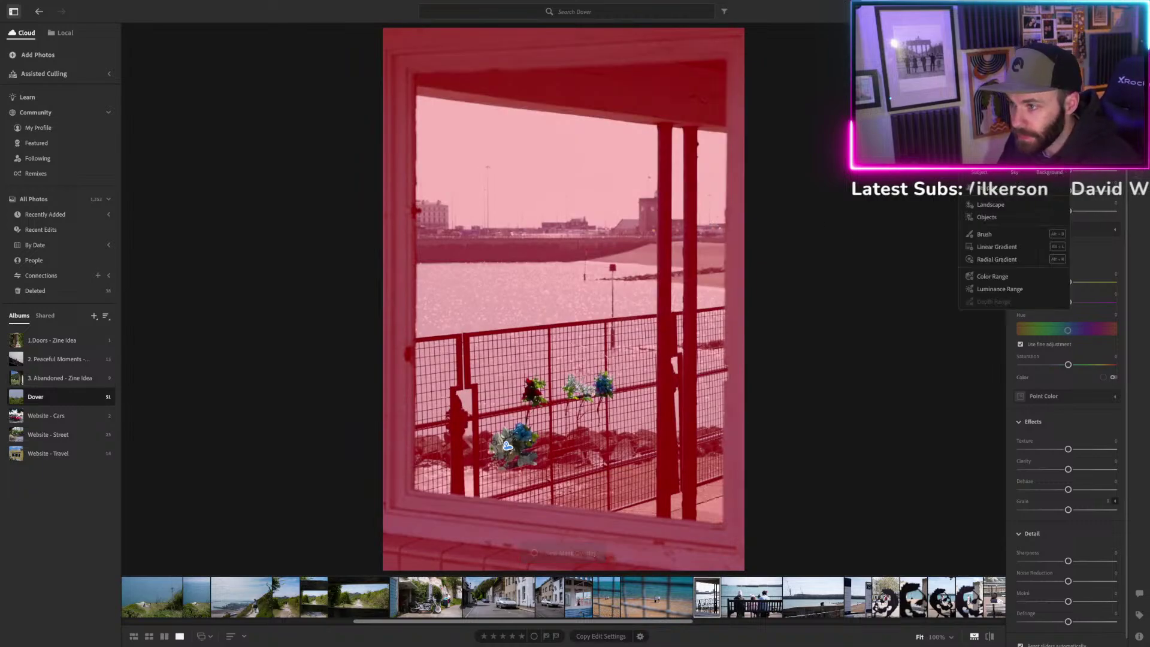
pyautogui.press('o')
pyautogui.scroll(1, 1067, 359)
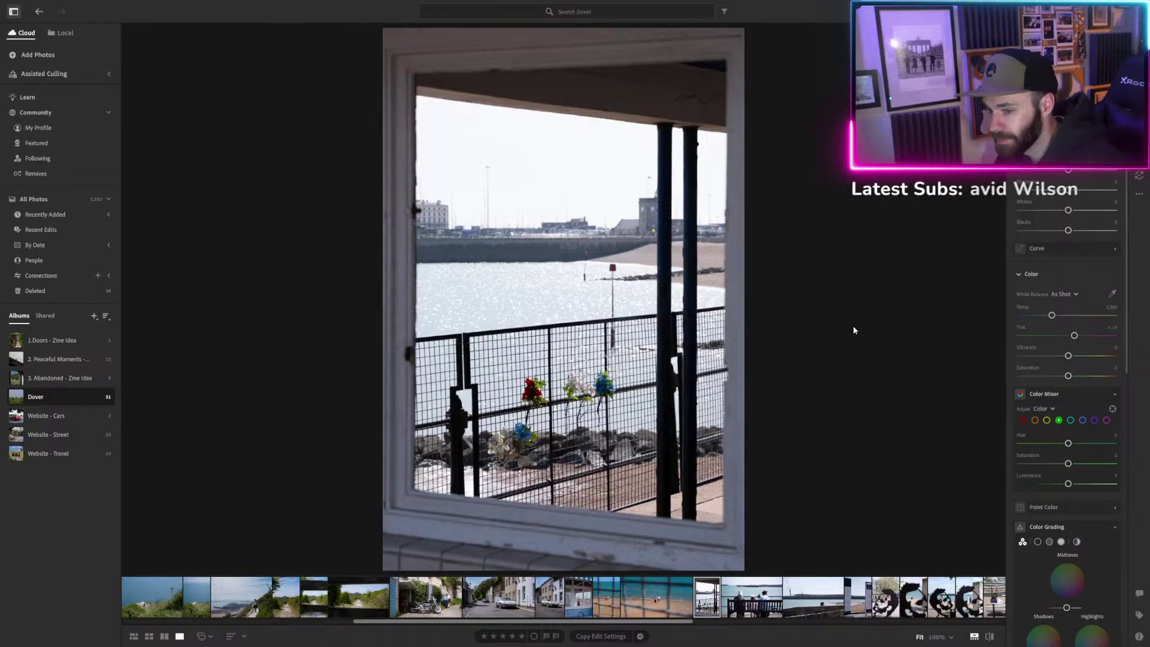
# Inspect the fence flowers at 100% zoom and lower the window photo's Clarity slightly.
pyautogui.click(602, 363)
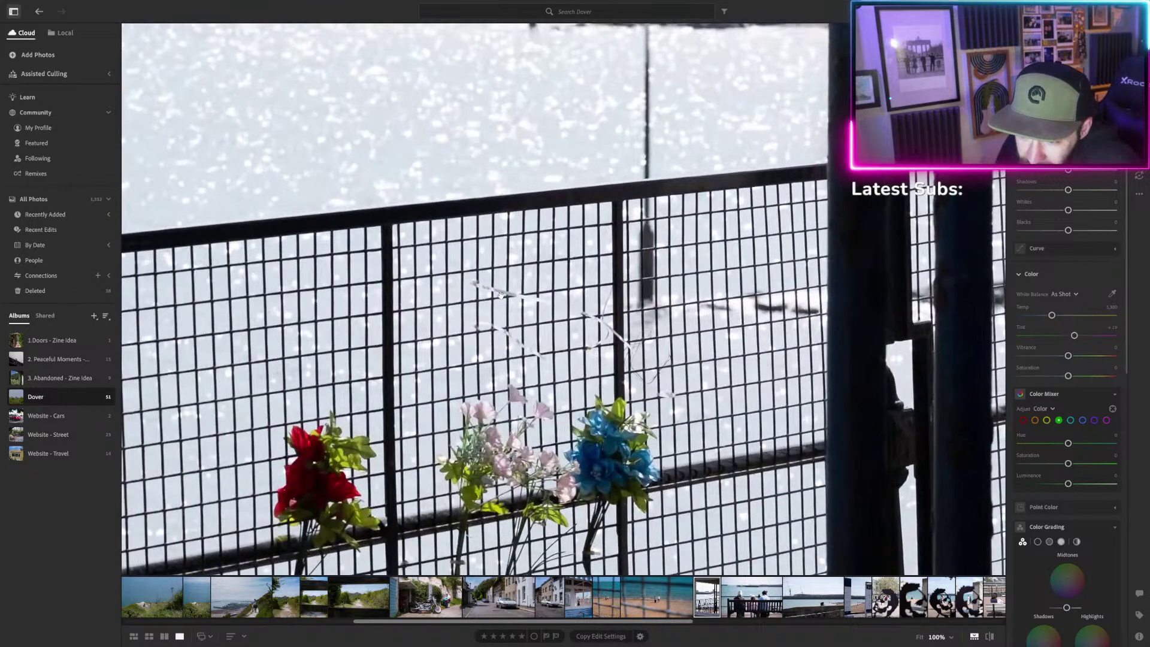
pyautogui.click(501, 293)
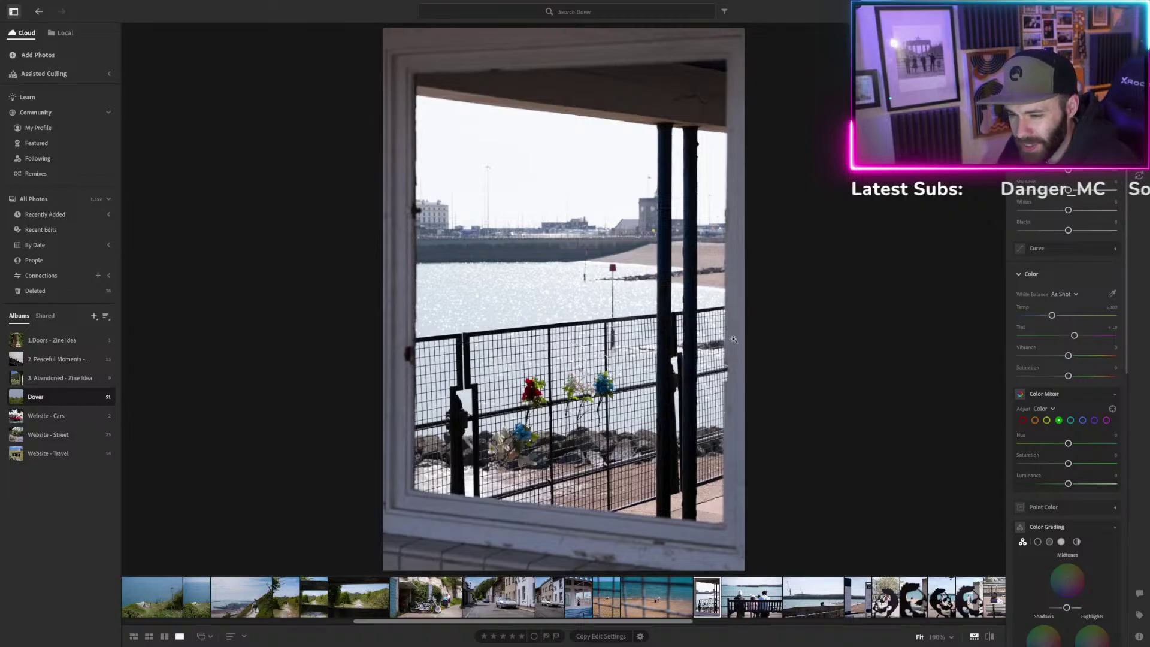
pyautogui.scroll(-3, 1076, 318)
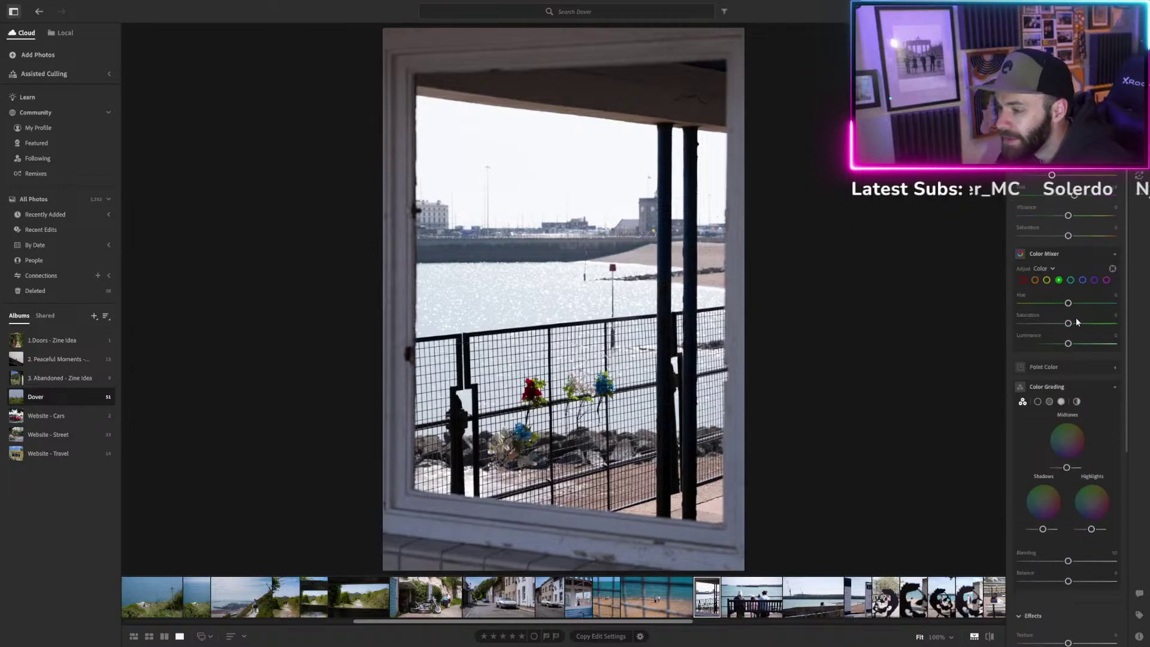
pyautogui.scroll(-6, 1086, 386)
pyautogui.moveTo(1068, 383)
pyautogui.mouseDown()
pyautogui.moveTo(1055, 385)
pyautogui.moveTo(1066, 384)
pyautogui.mouseUp()
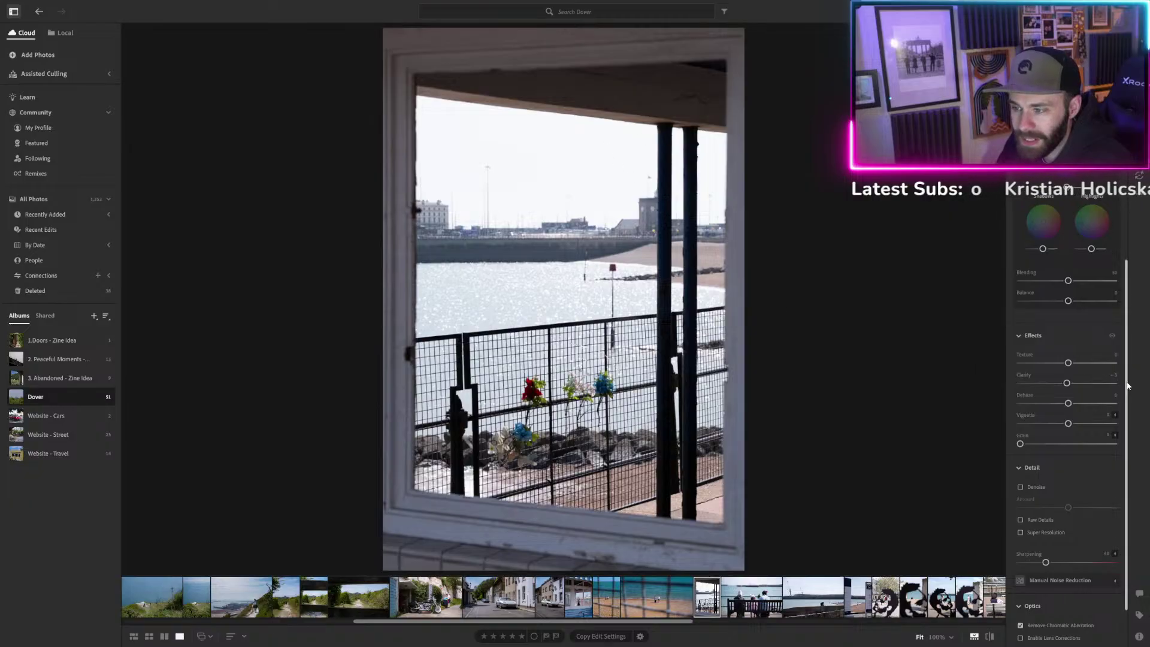
# Lower the window photo's Clarity to about -24 and apply the Fuji Superia X-Tra 400 film preset.
pyautogui.moveTo(1066, 384); pyautogui.dragTo(1059, 387)
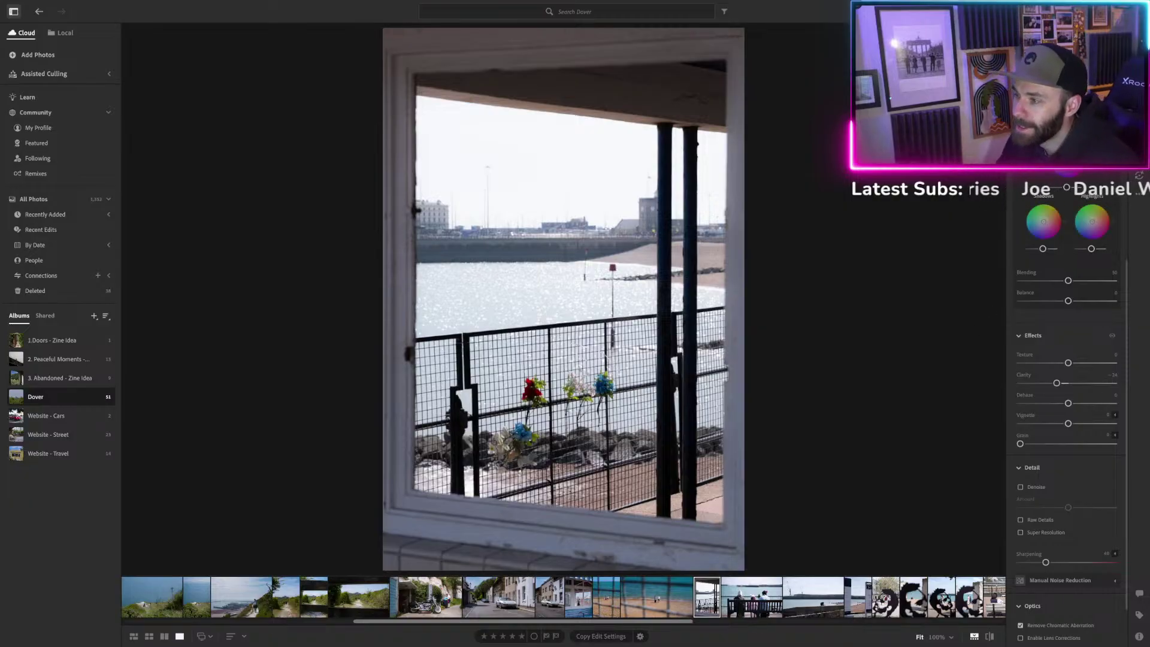
pyautogui.scroll(5, 1015, 221)
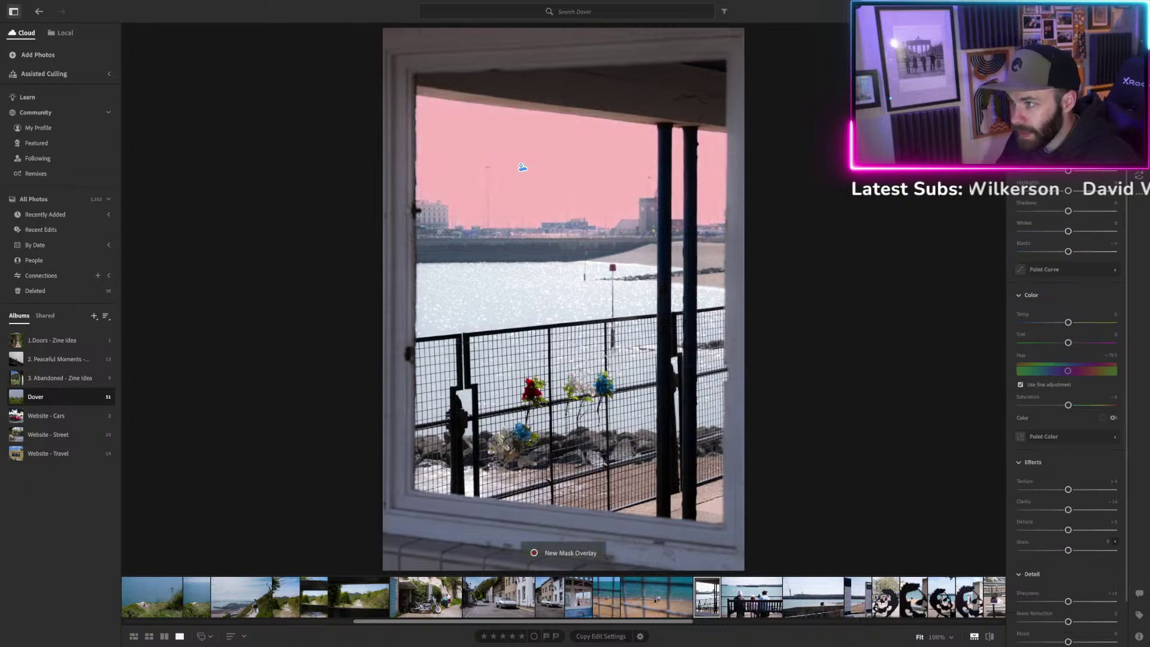
pyautogui.hotkey('shift', 'p')
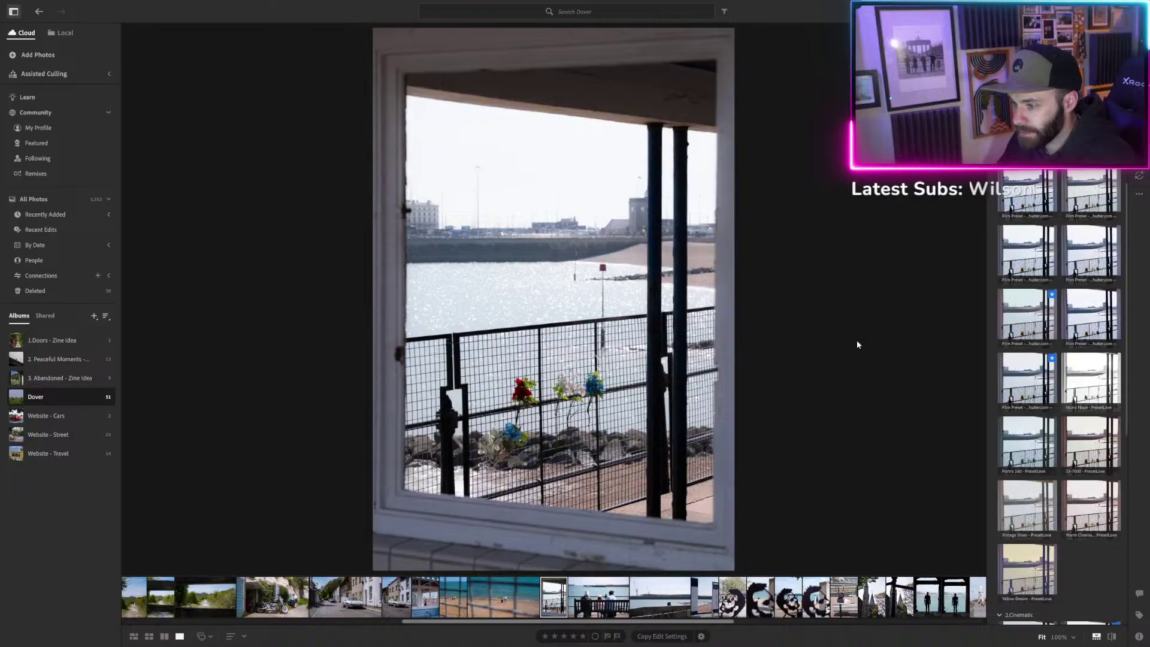
pyautogui.click(1022, 376)
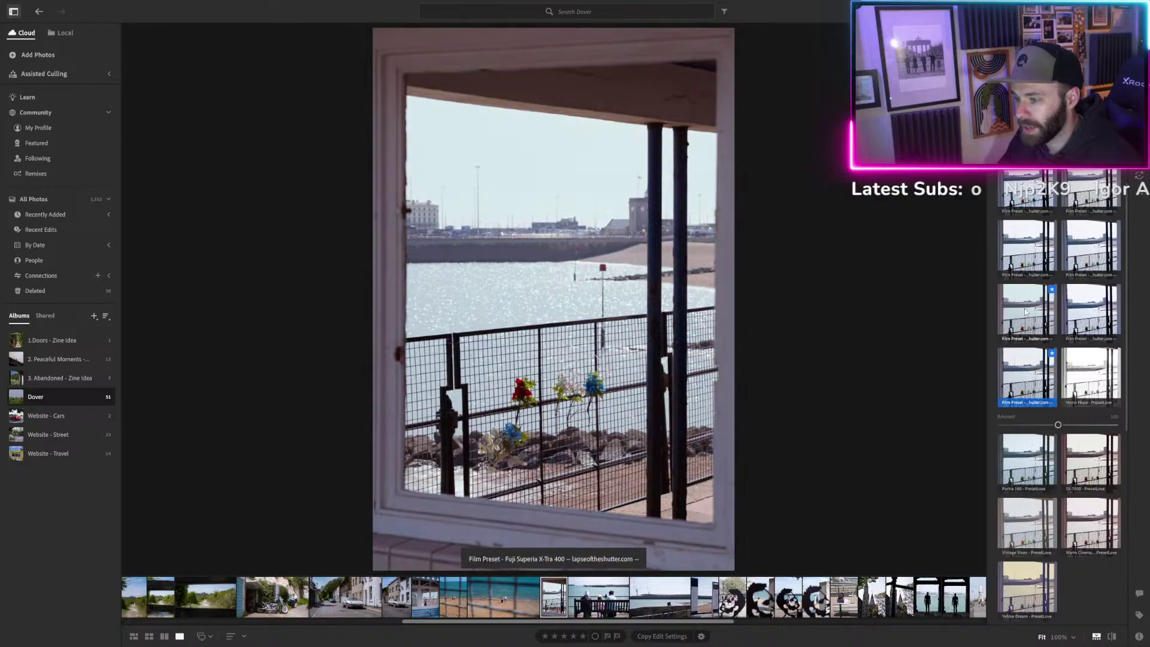
# Preview other presets on the window photo, including Portra 160, 02_Cinematic_Dreamy, Yellow Dream and Agfa Vista 800.
pyautogui.scroll(-3, 1026, 312)
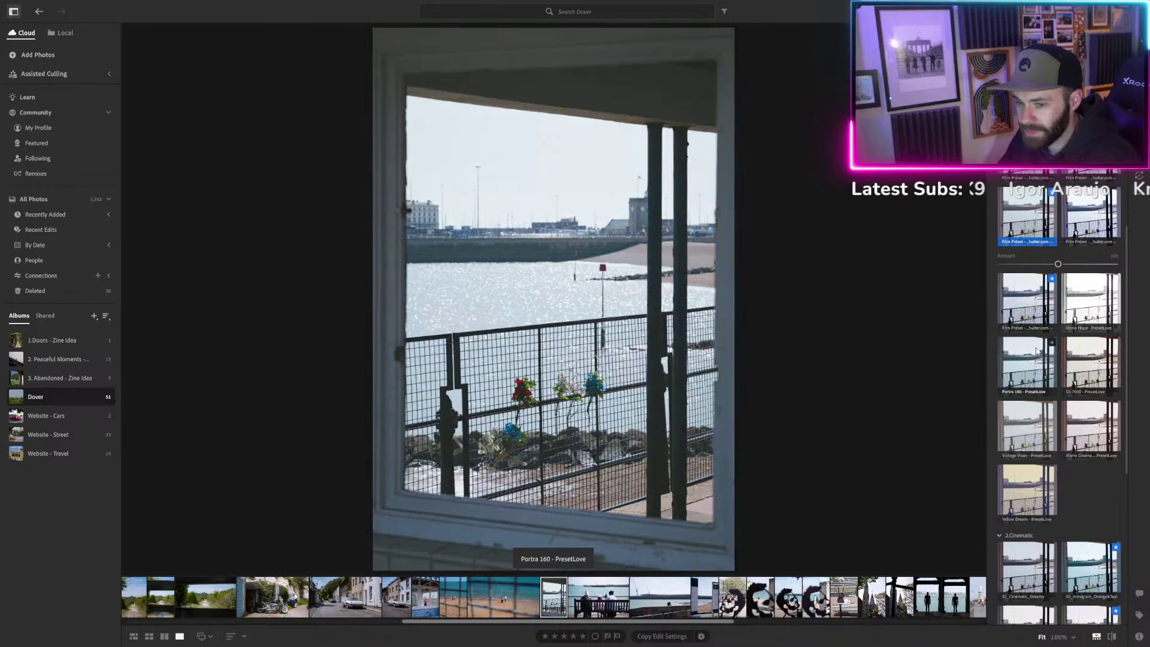
pyautogui.scroll(-4, 1073, 347)
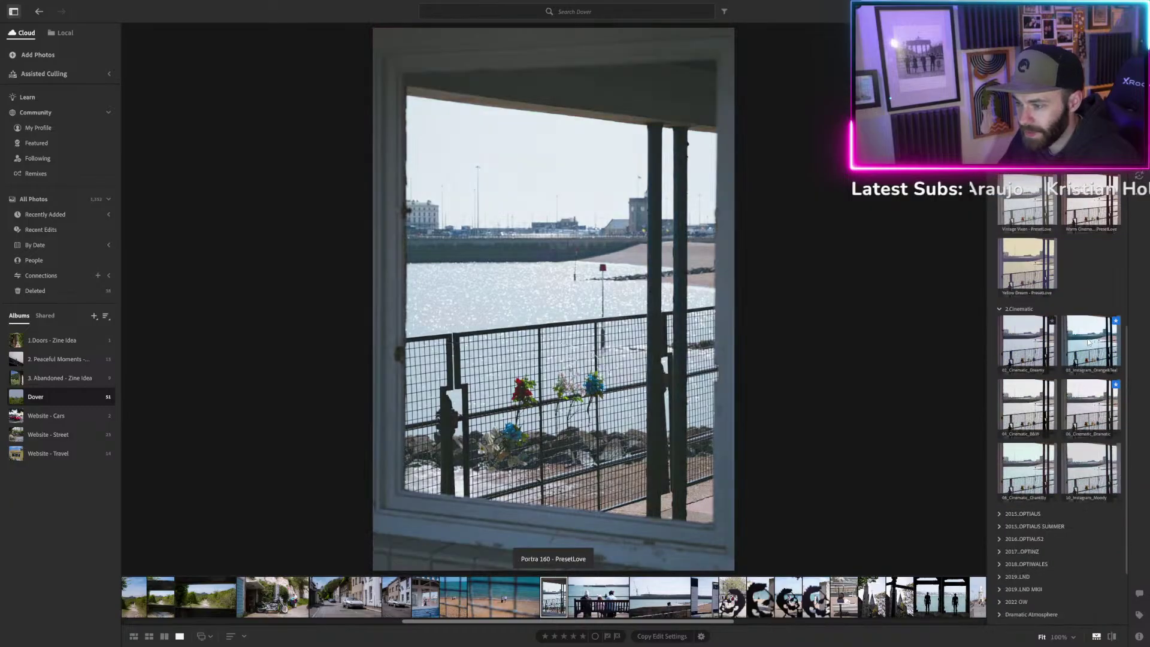
pyautogui.click(1101, 348)
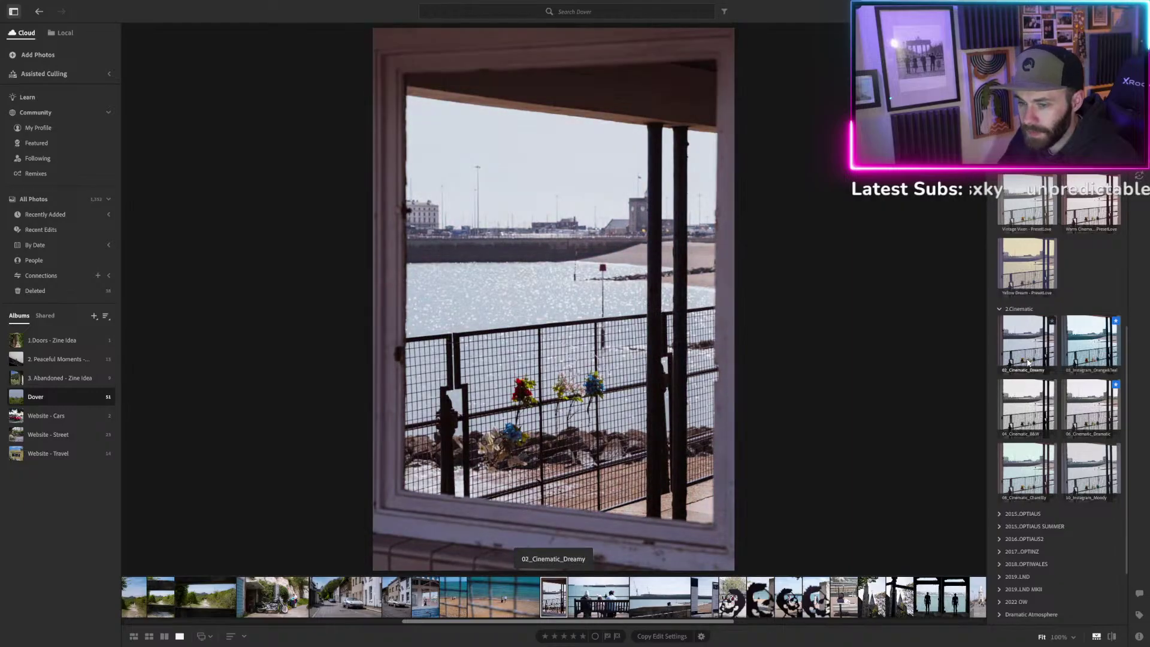
pyautogui.scroll(2, 1069, 401)
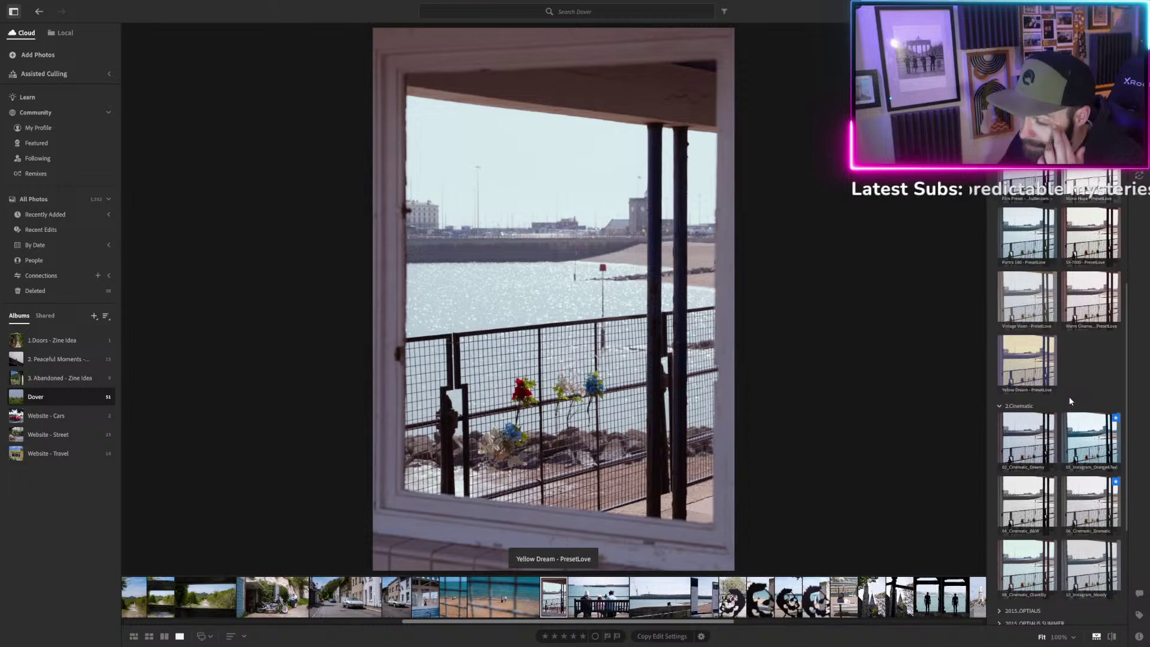
pyautogui.scroll(1, 1069, 400)
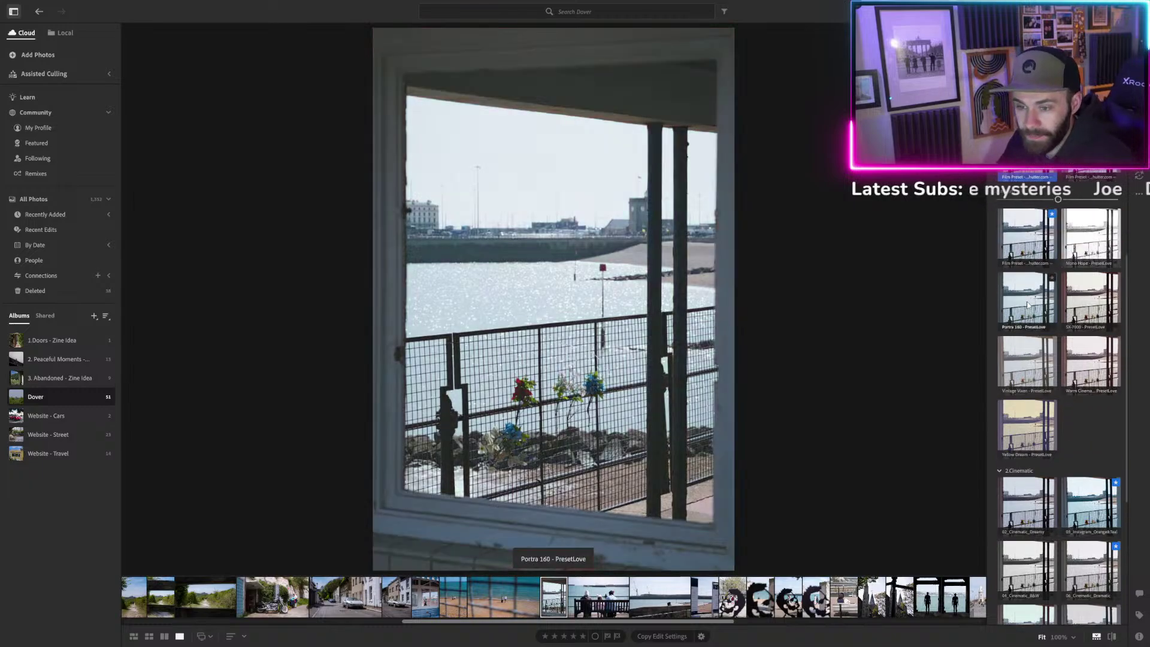
pyautogui.scroll(4, 1028, 305)
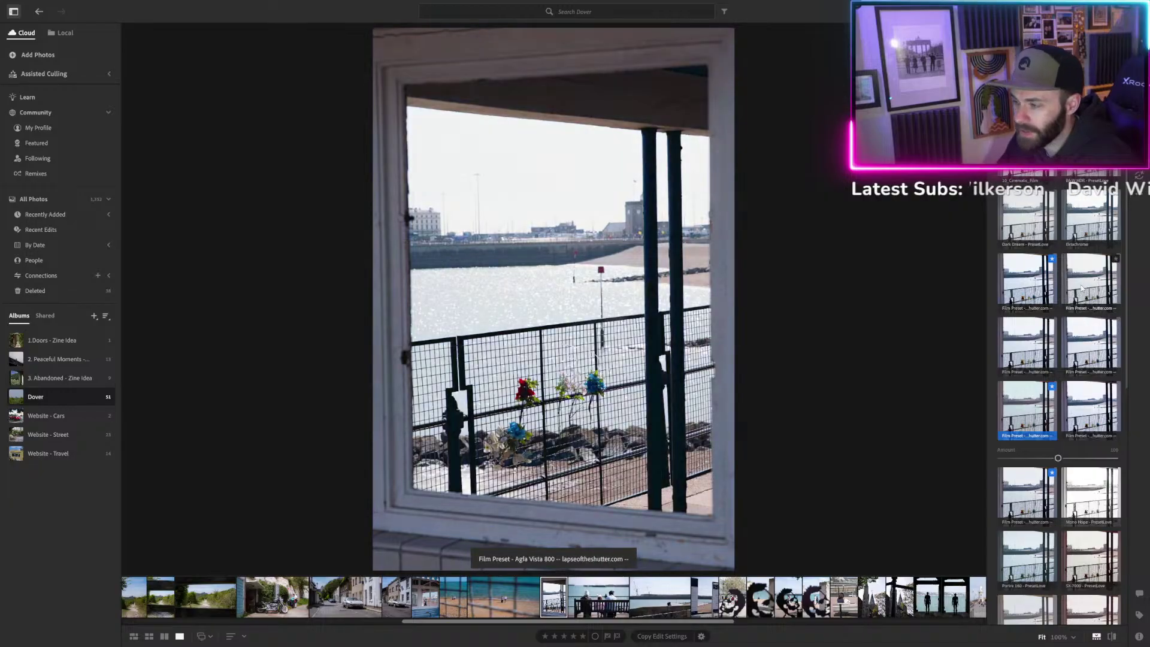
pyautogui.scroll(2, 1028, 354)
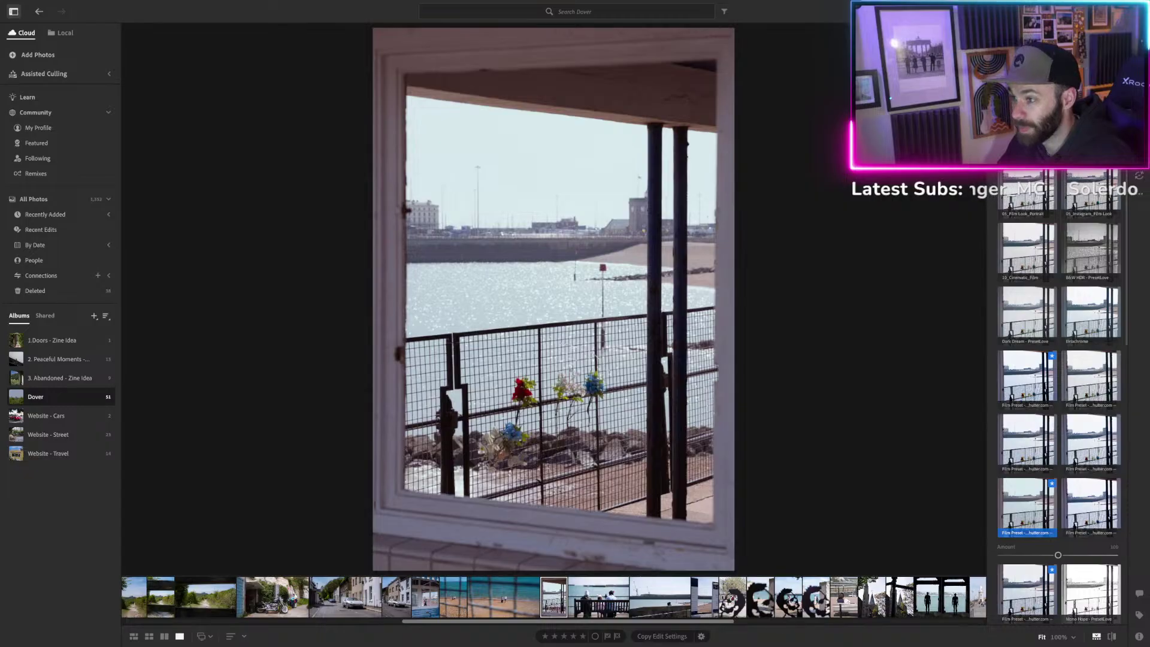
# Mask everything in the window photo except the sky and the fence flowers, and raise the mask's Dehaze to about +20.
pyautogui.press('e')
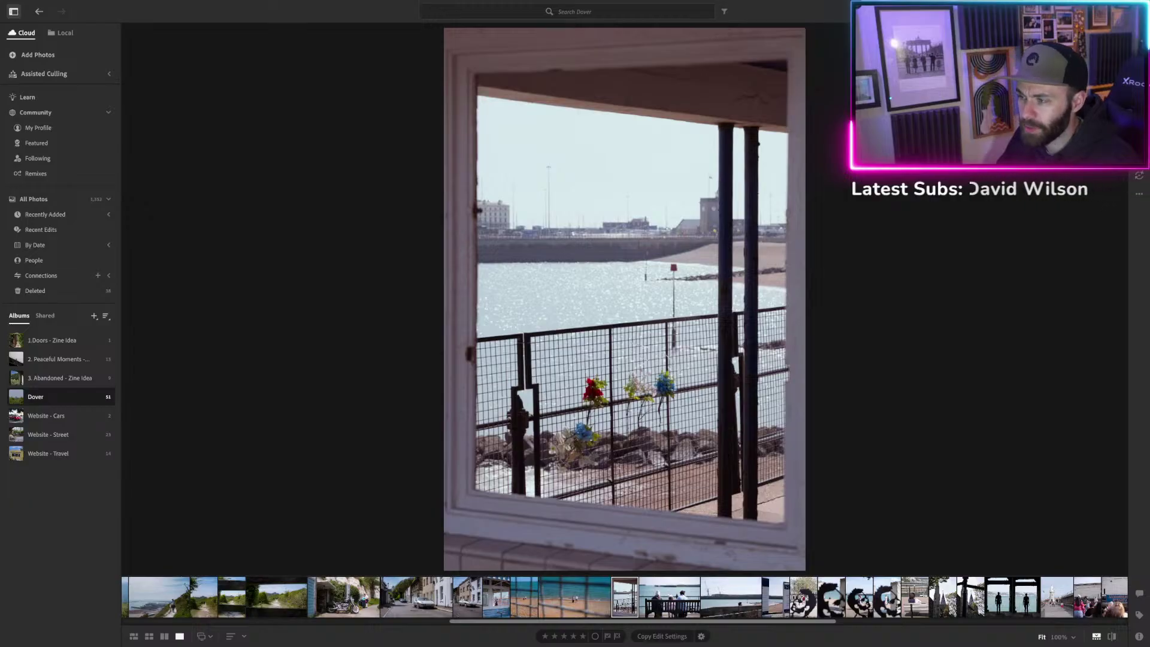
pyautogui.click(947, 193)
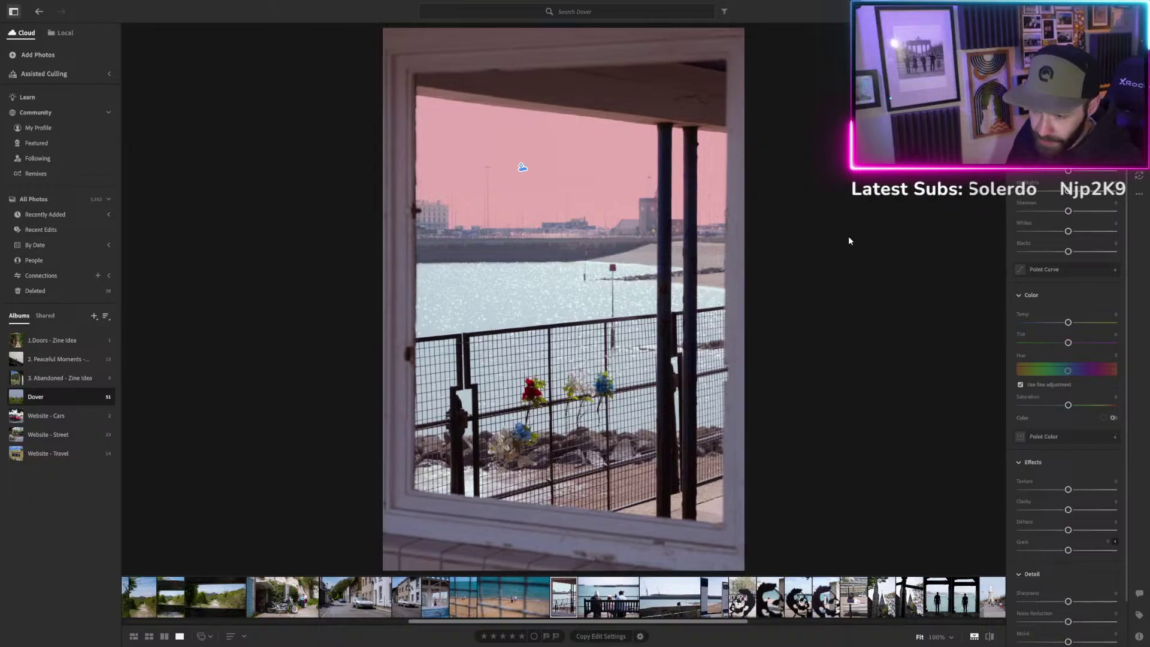
pyautogui.click(508, 446)
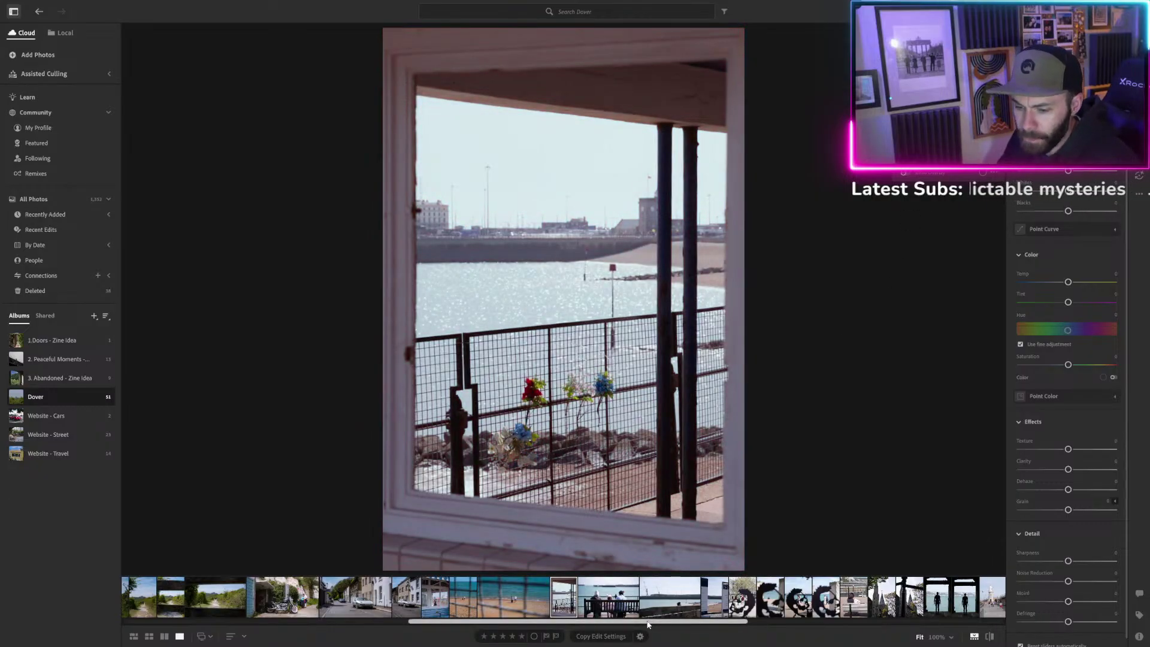
pyautogui.moveTo(650, 627); pyautogui.dragTo(829, 634)
pyautogui.scroll(5, 920, 608)
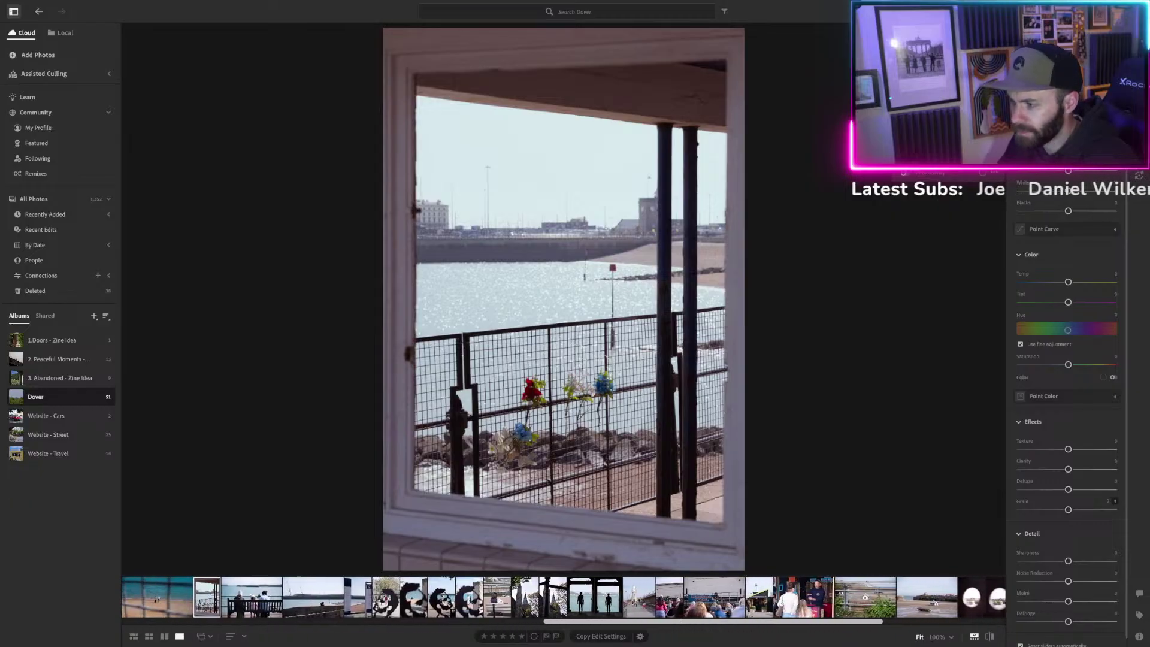
pyautogui.scroll(-4, 791, 599)
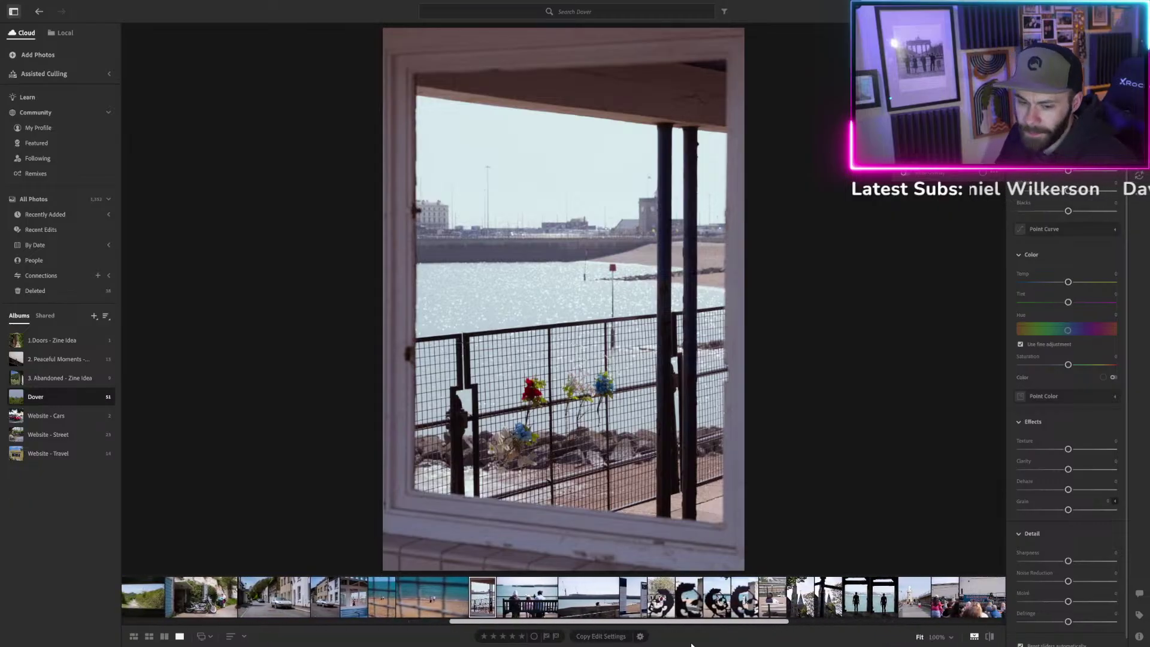
pyautogui.scroll(3, 838, 599)
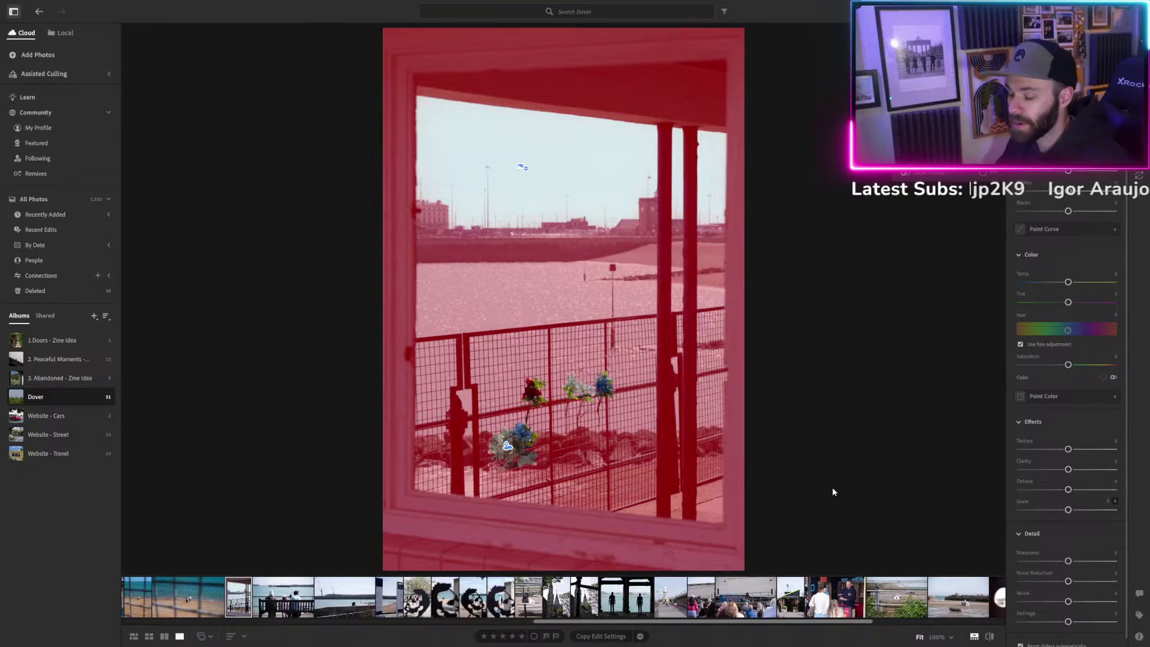
pyautogui.press('o')
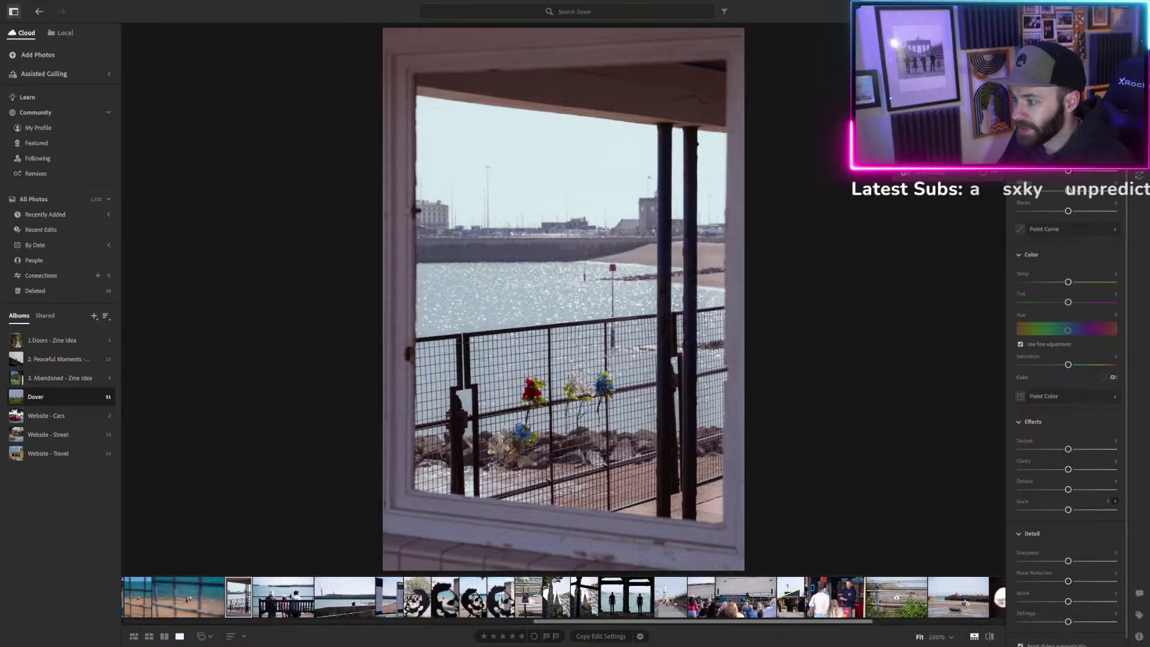
pyautogui.moveTo(1068, 490); pyautogui.dragTo(1079, 490)
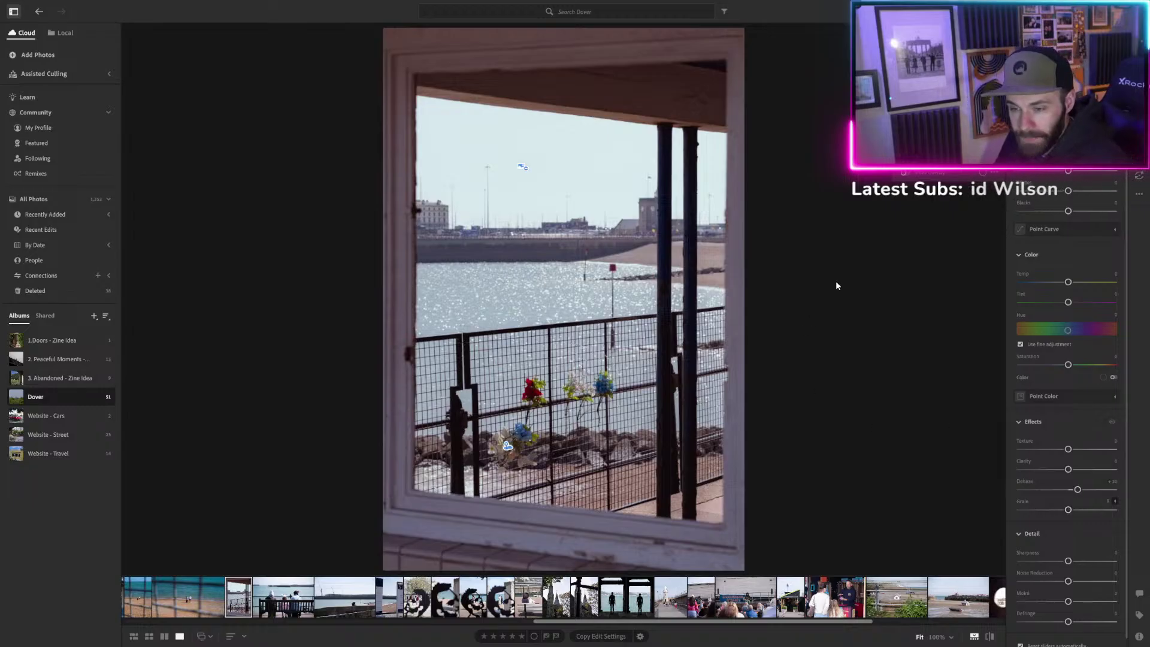
# Add a sky mask to the window photo and lower its Highlights slightly.
pyautogui.scroll(2, 1070, 198)
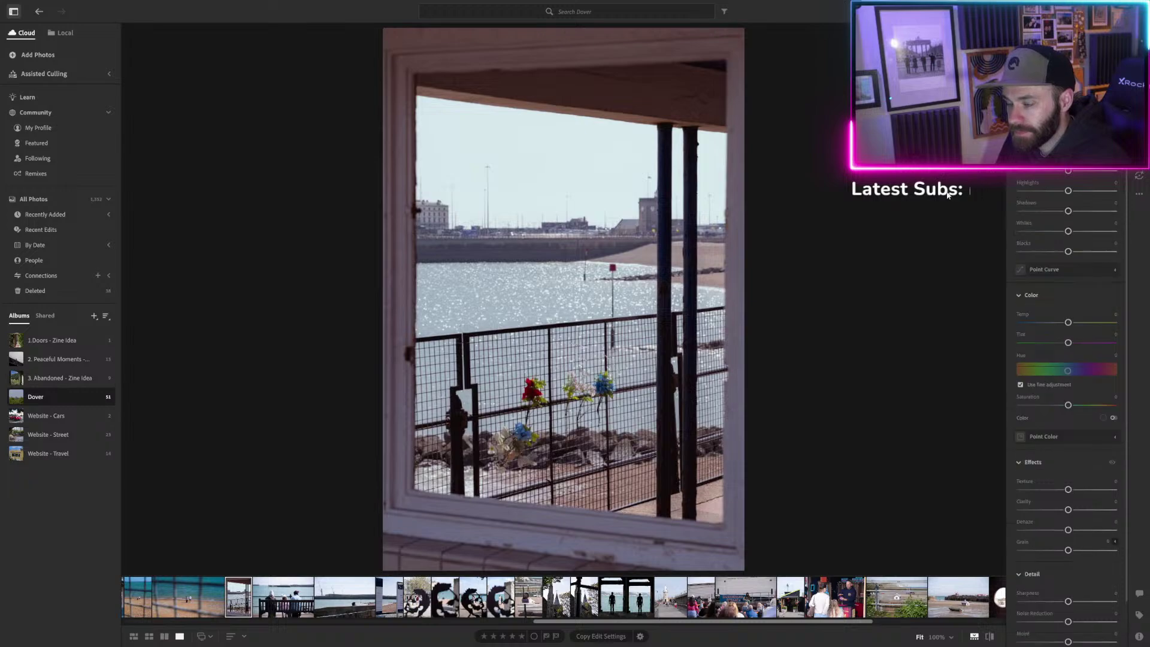
pyautogui.hotkey('ctrl', 'z')
pyautogui.moveTo(1070, 192)
pyautogui.mouseDown()
pyautogui.moveTo(1046, 191)
pyautogui.moveTo(1063, 196)
pyautogui.mouseUp()
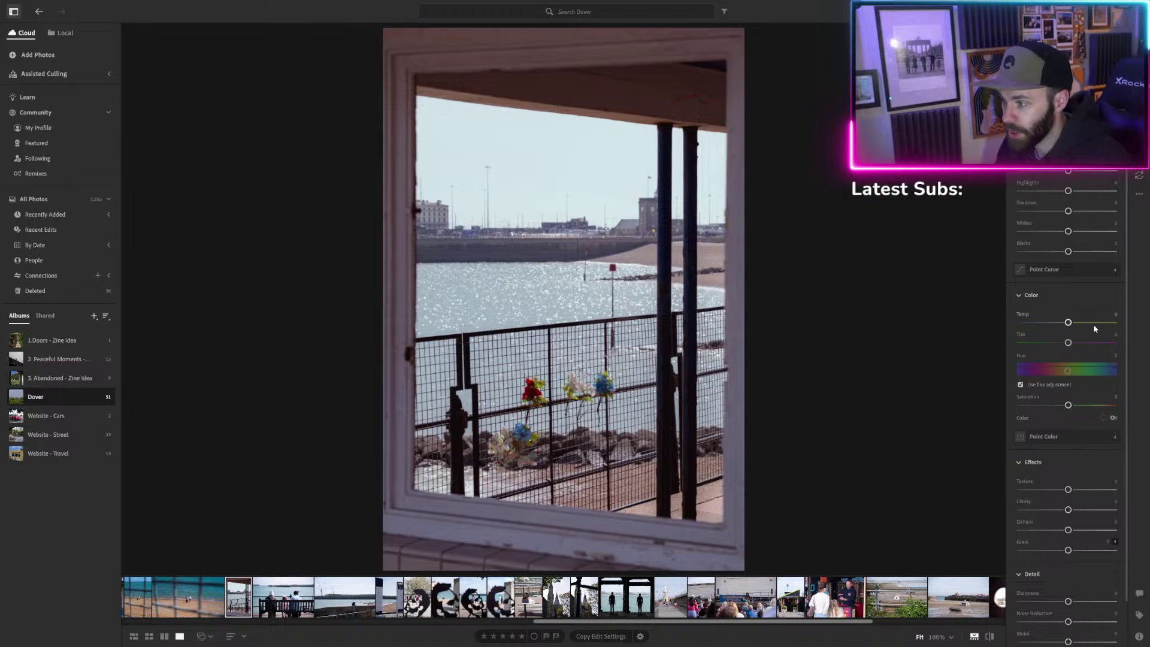
# On the flower mask, set Saturation to about +37, Clarity to +13 and Texture to +12, and raise Sharpness slightly.
pyautogui.moveTo(1068, 406)
pyautogui.mouseDown()
pyautogui.moveTo(1099, 407)
pyautogui.moveTo(1084, 410)
pyautogui.mouseUp()
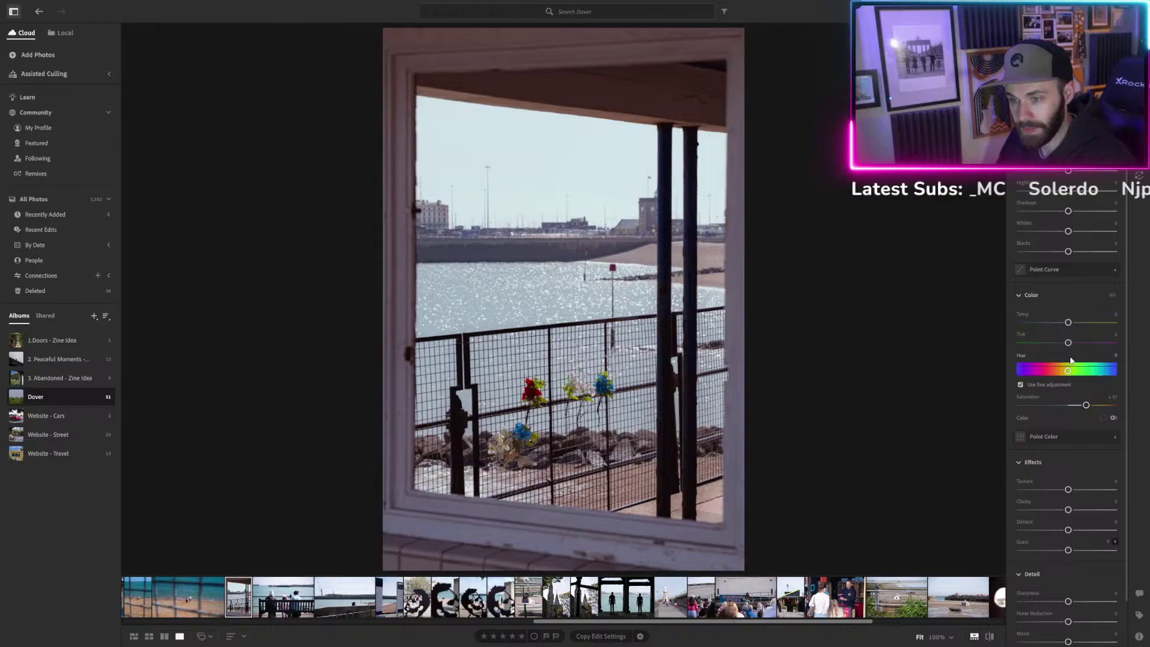
pyautogui.scroll(-2, 1064, 346)
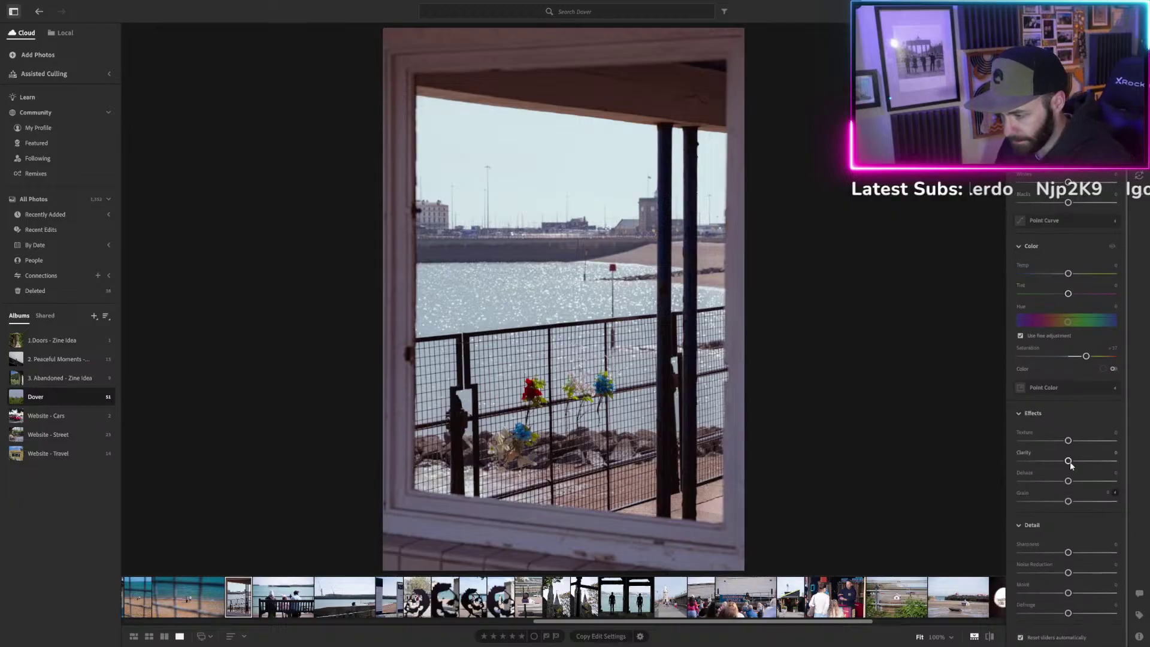
pyautogui.moveTo(1069, 461)
pyautogui.mouseDown()
pyautogui.moveTo(1086, 464)
pyautogui.moveTo(1077, 469)
pyautogui.mouseUp()
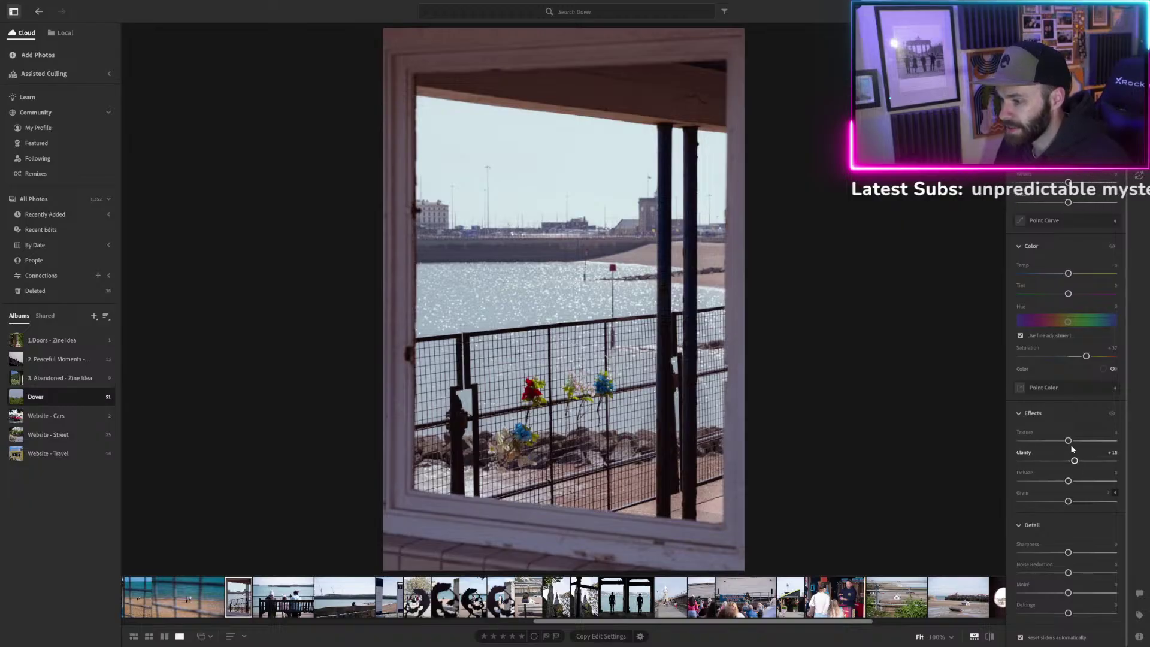
pyautogui.moveTo(1069, 441); pyautogui.dragTo(1077, 447)
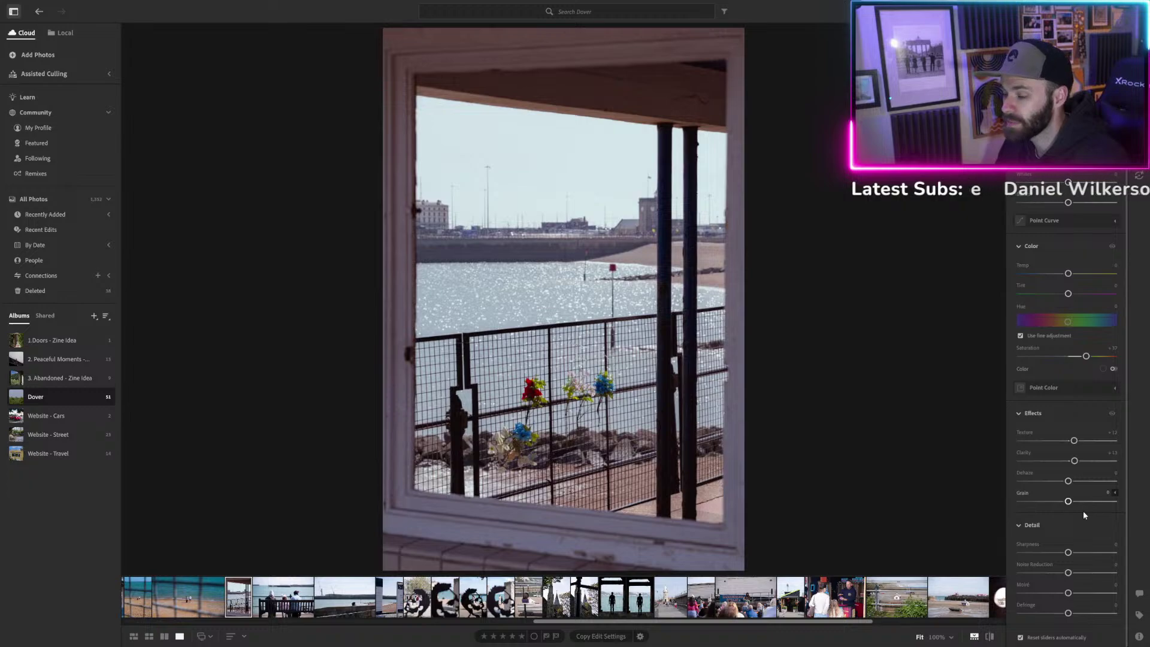
pyautogui.moveTo(1069, 553); pyautogui.dragTo(1072, 553)
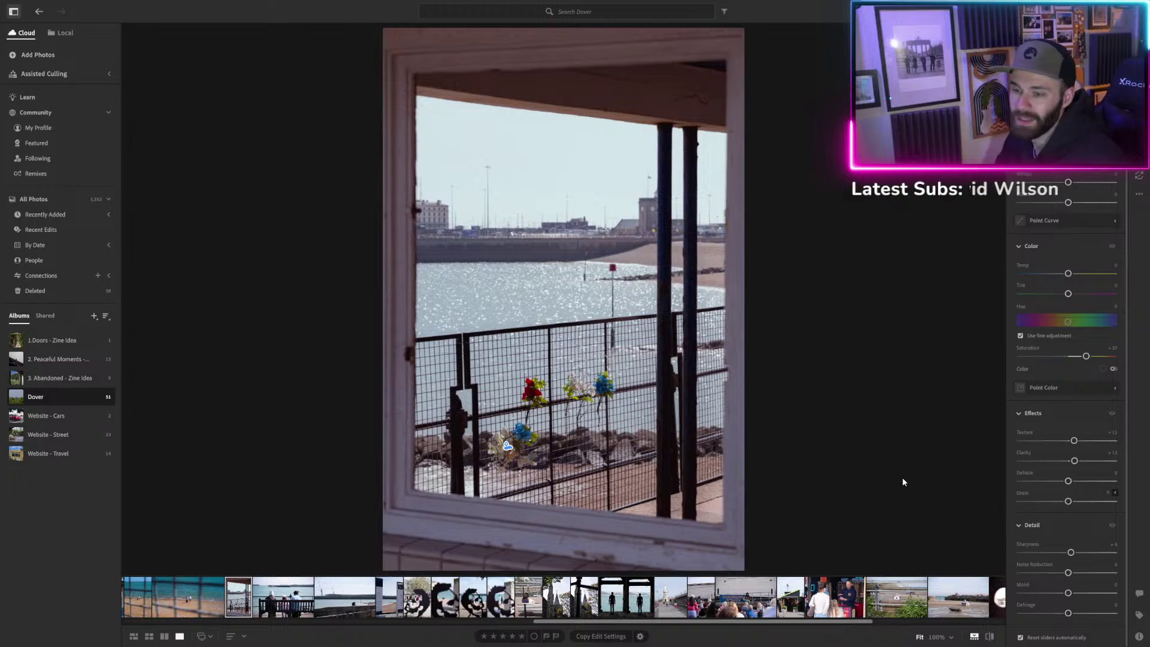
# Compare the edited window photo with its original version.
pyautogui.click(990, 638)
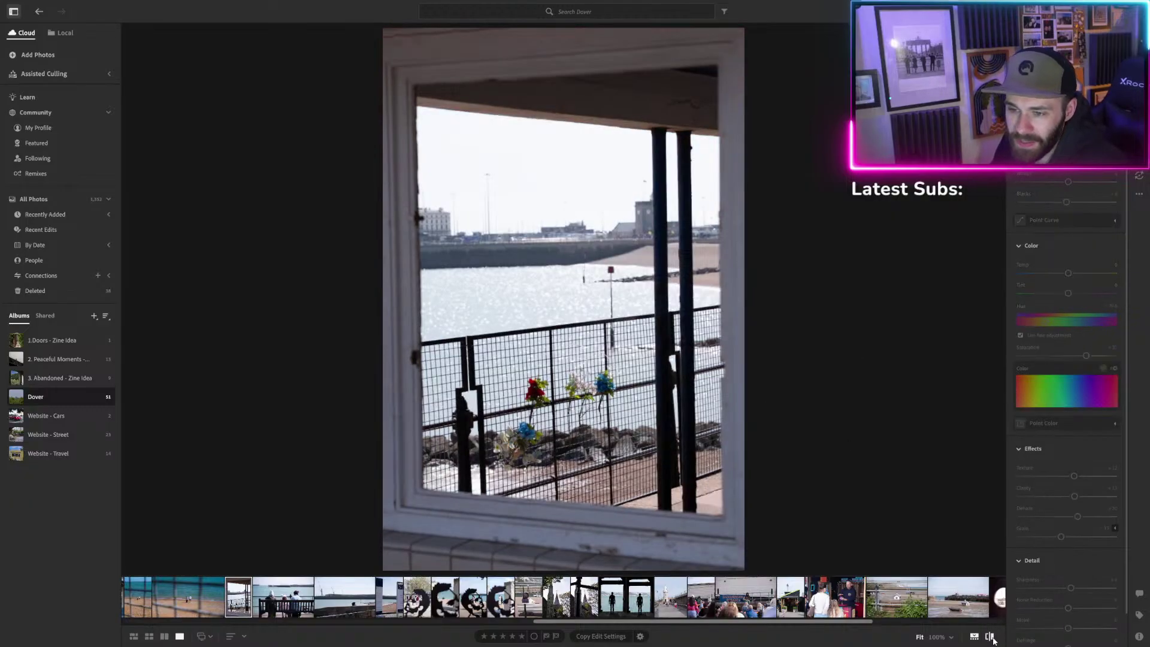
pyautogui.click(989, 637)
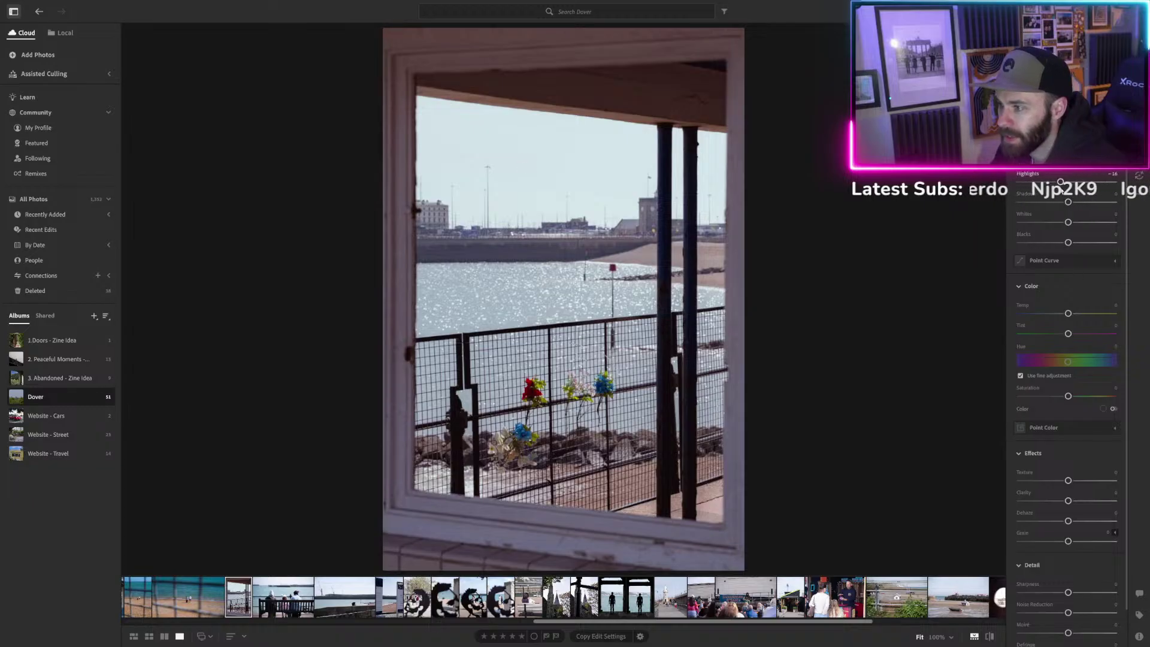
pyautogui.scroll(-1, 1097, 256)
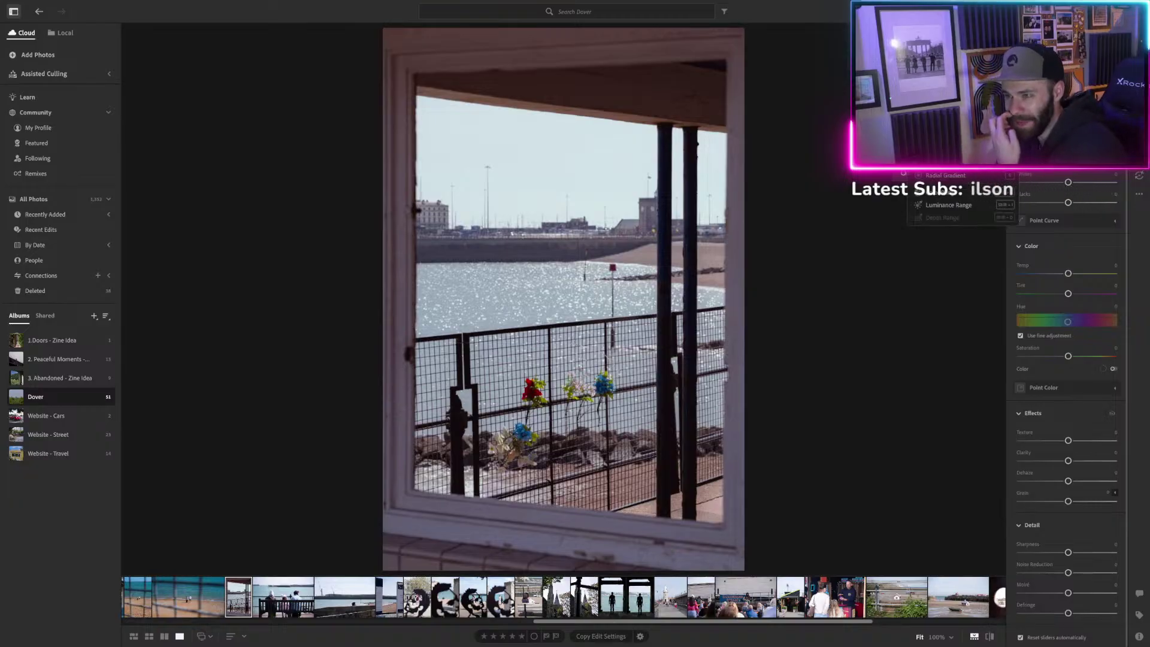
# Try to mask the red flowers on the fence with an object selection.
pyautogui.click(949, 205)
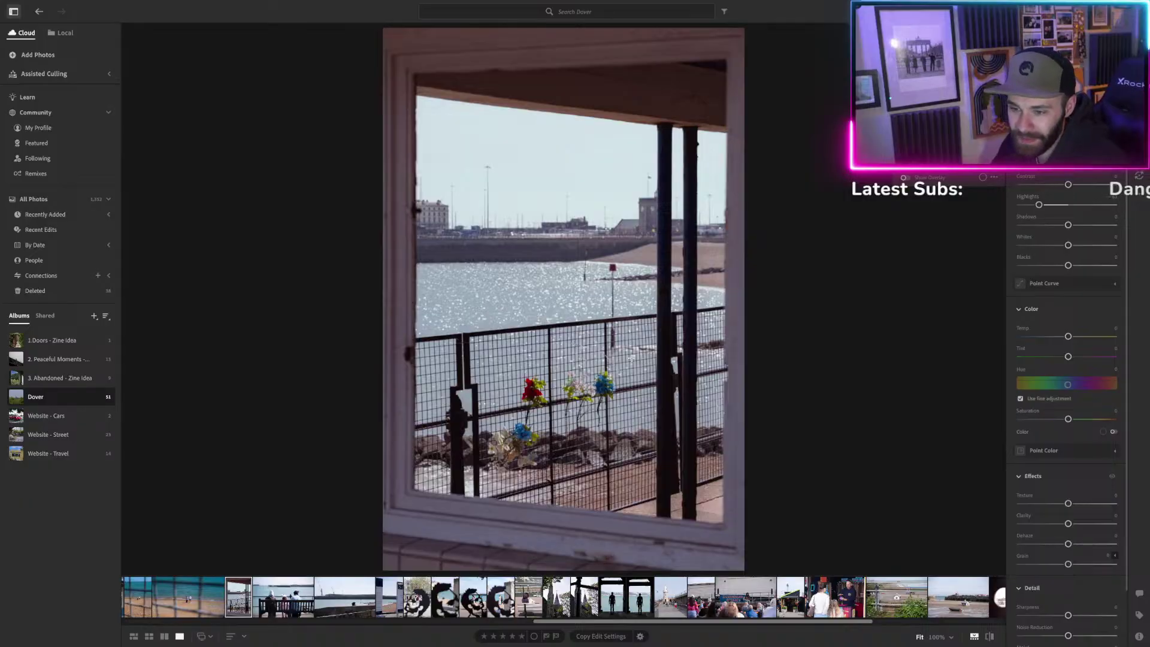
pyautogui.click(509, 385)
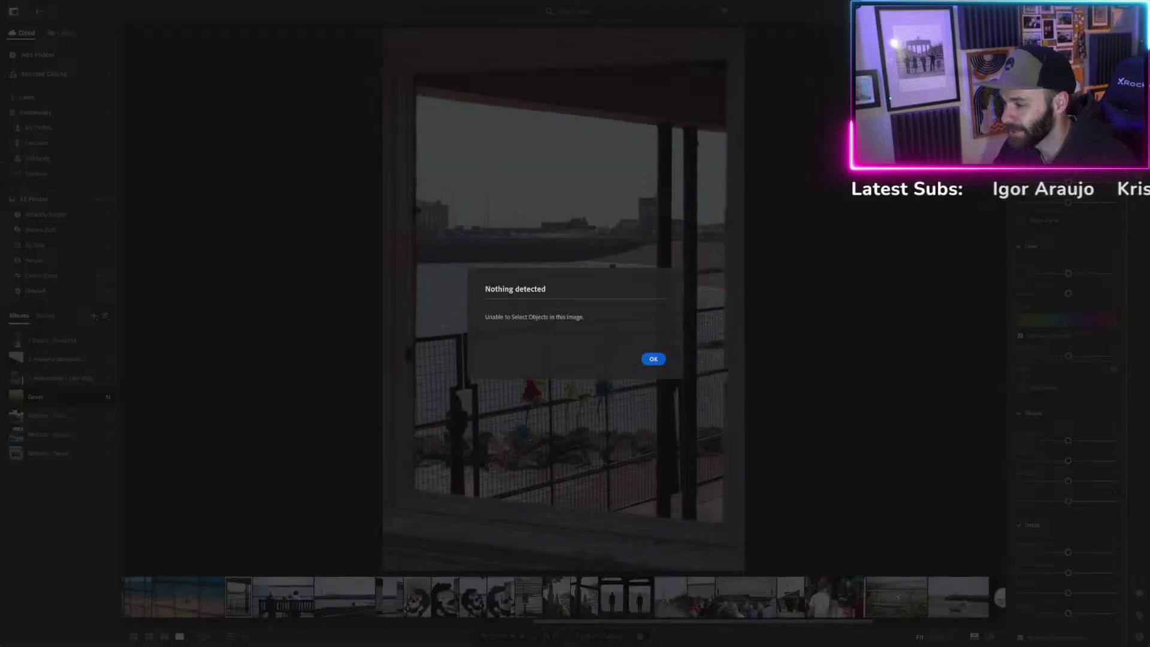
pyautogui.click(656, 361)
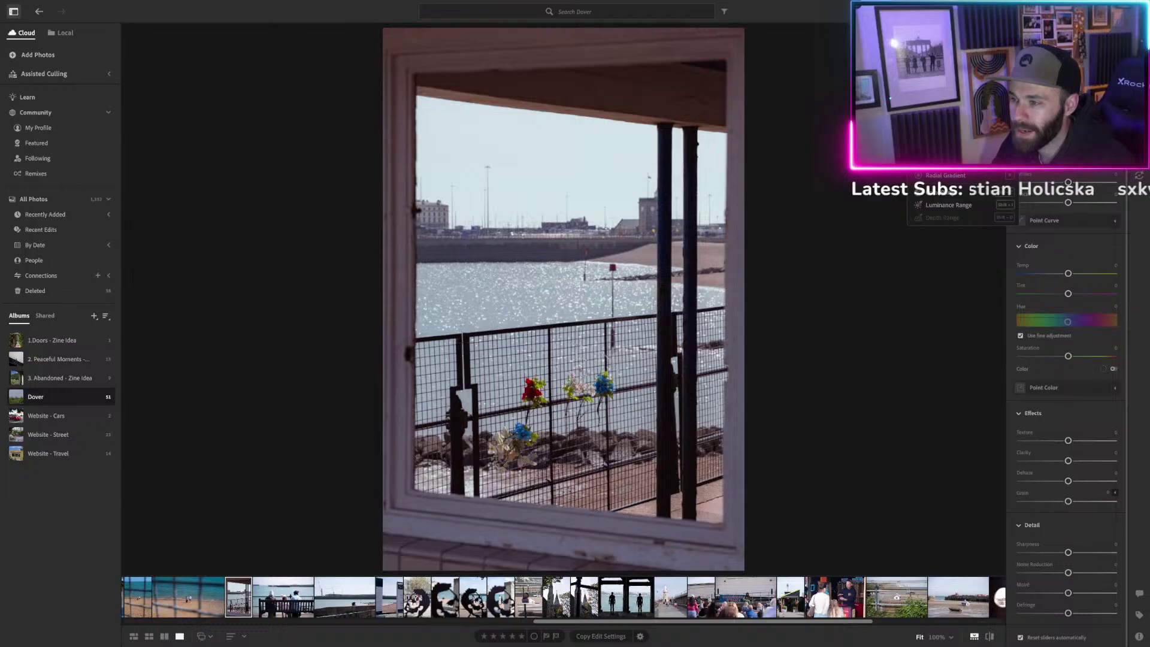
# Draw a wide radial gradient mask around the flowers on the fence.
pyautogui.click(944, 175)
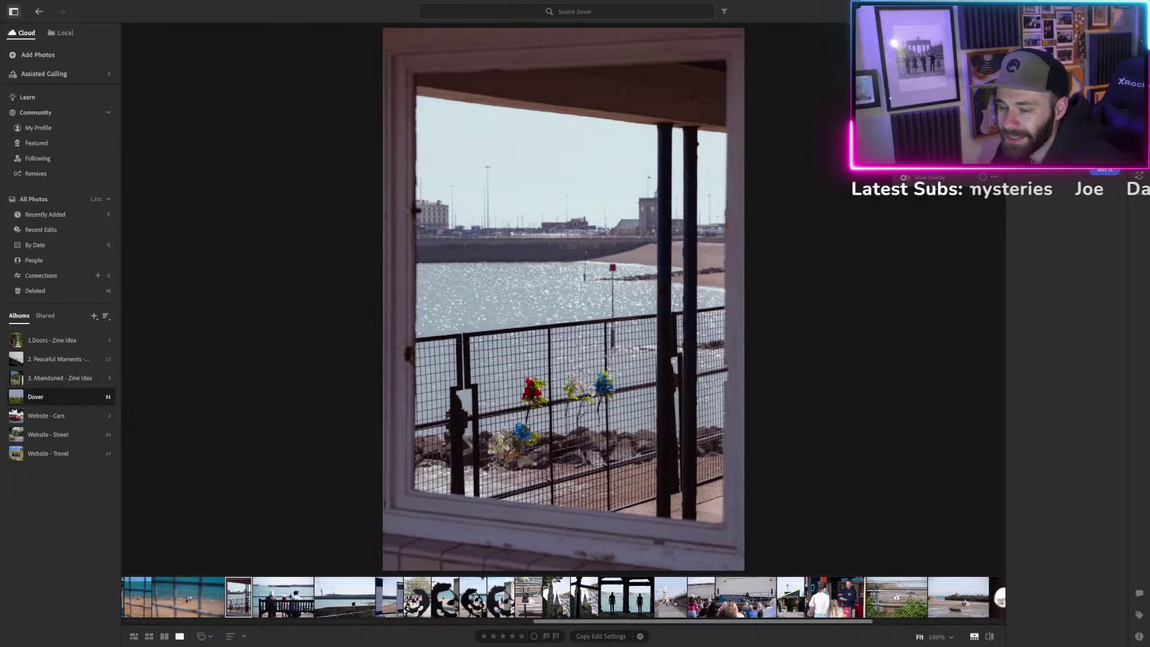
pyautogui.moveTo(769, 6)
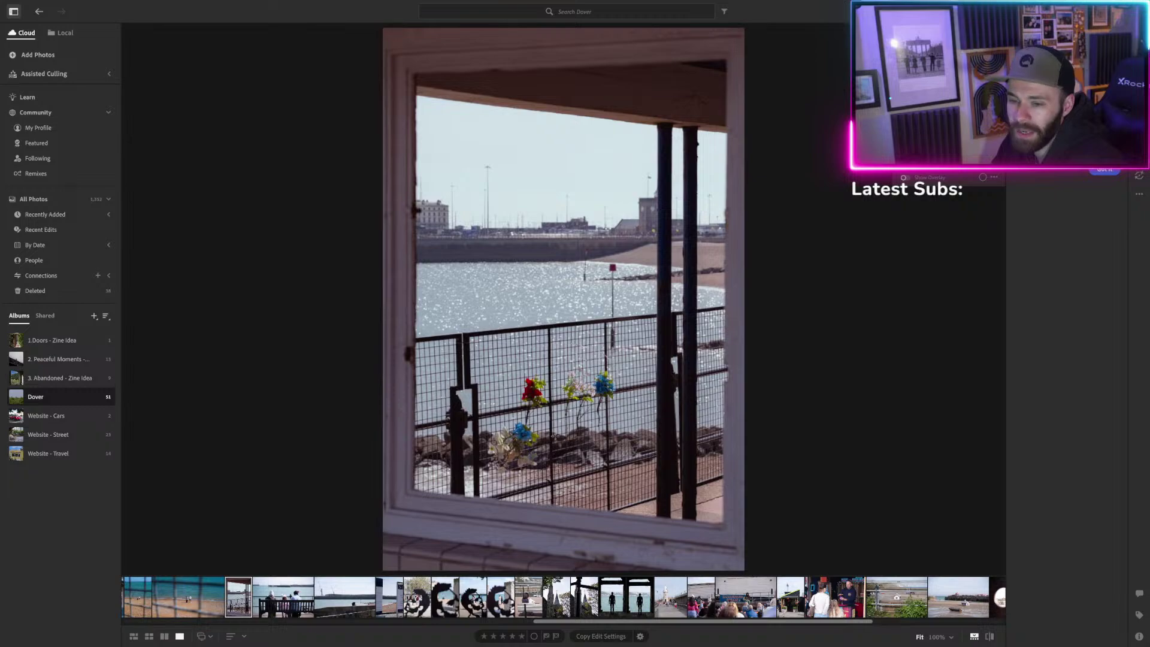
pyautogui.moveTo(532, 388); pyautogui.dragTo(635, 445)
pyautogui.moveTo(530, 388); pyautogui.dragTo(558, 415)
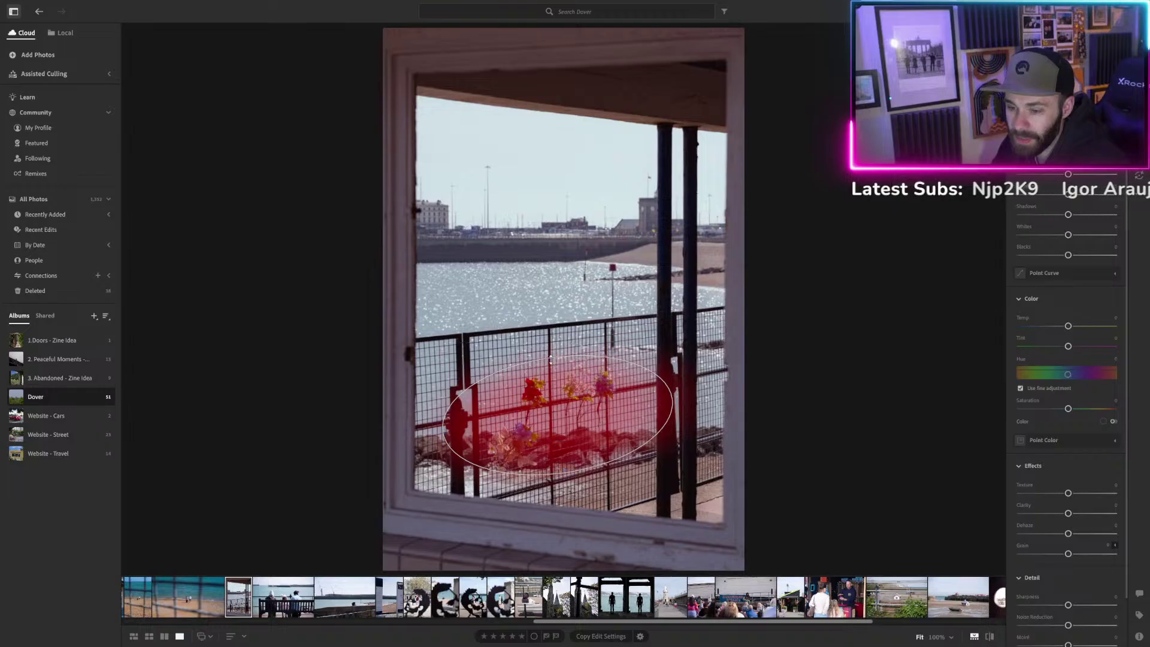
# Slightly enlarge the radial gradient, recentre it on the fence flowers, and invert the mask to cover everything outside it.
pyautogui.moveTo(550, 359); pyautogui.dragTo(549, 355)
pyautogui.moveTo(672, 399); pyautogui.dragTo(679, 398)
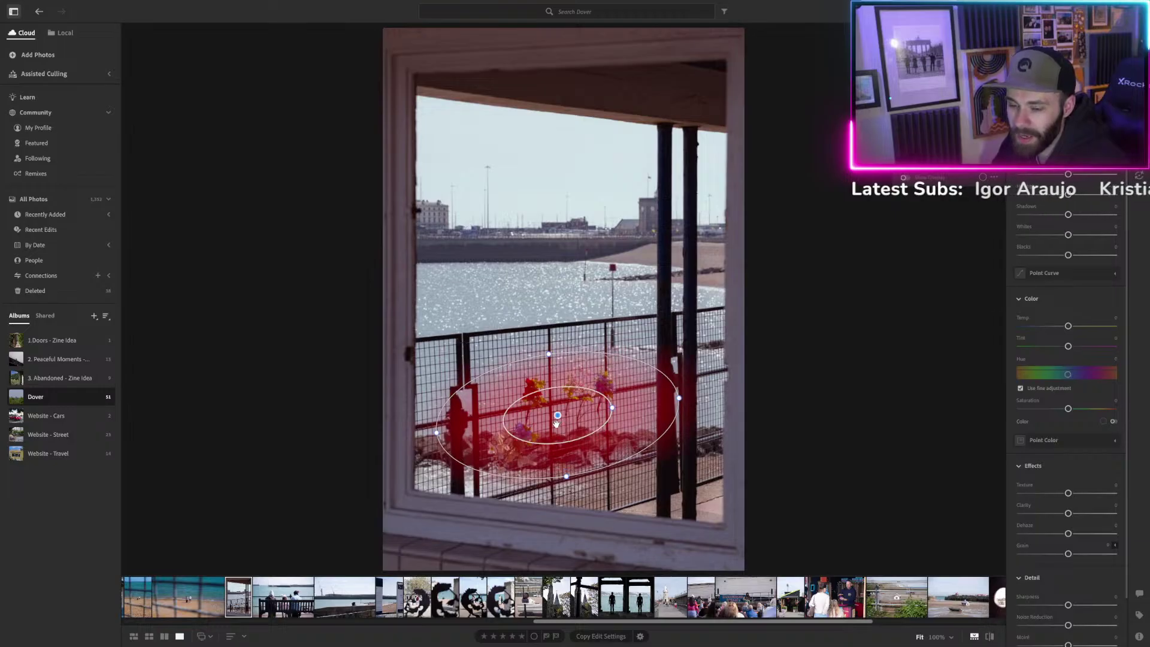
pyautogui.moveTo(556, 423); pyautogui.dragTo(553, 416)
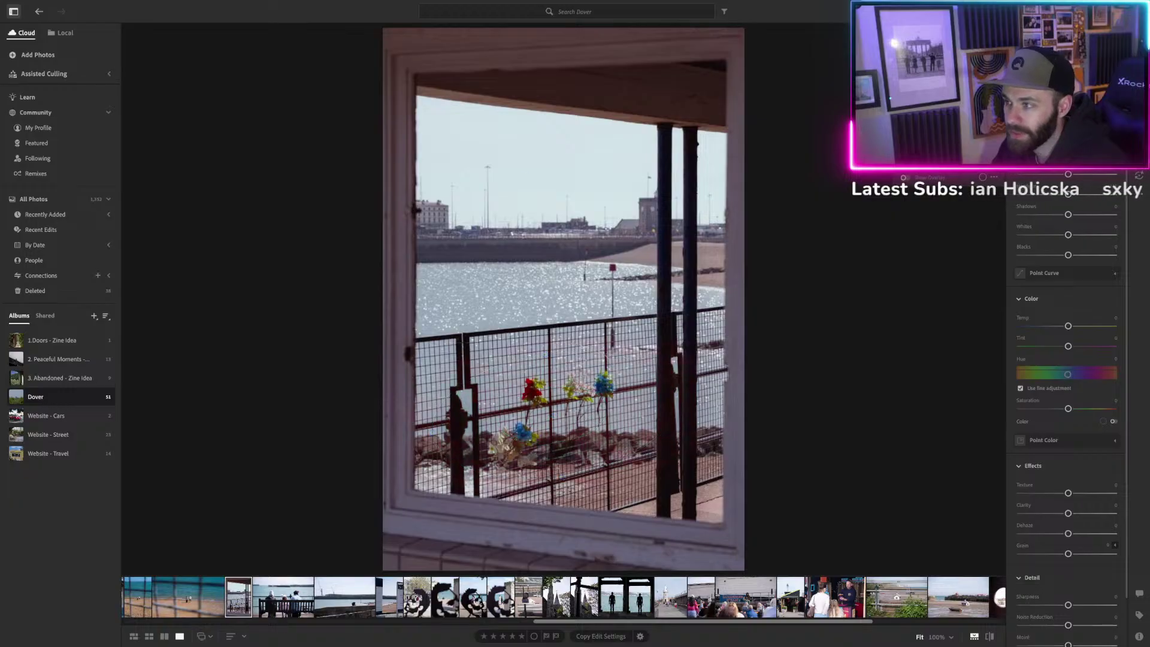
pyautogui.press('o')
pyautogui.press("'")
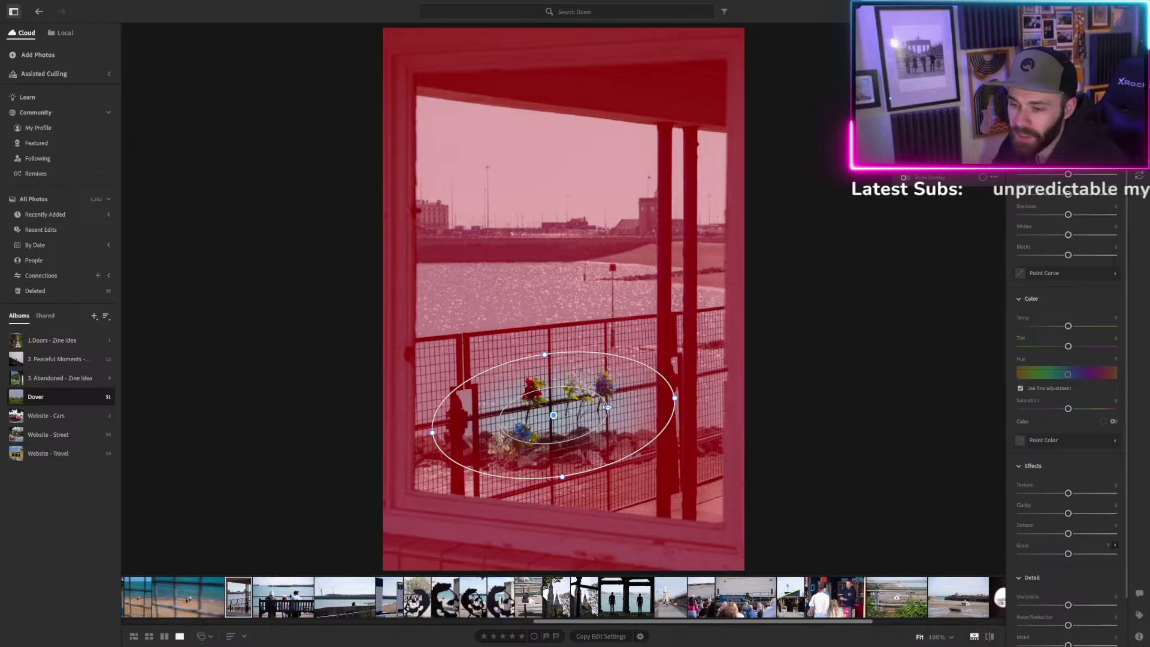
# Widen and heighten the inverted radial gradient around the flowers and extend its inner feather boundary outward.
pyautogui.moveTo(608, 408); pyautogui.dragTo(702, 394)
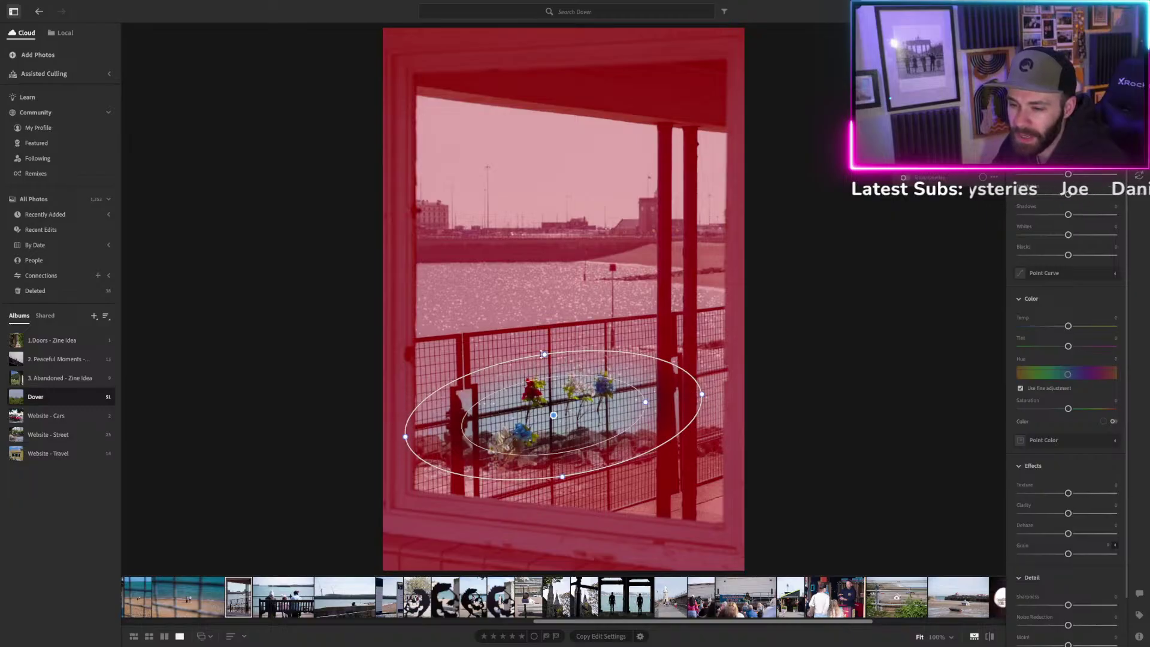
pyautogui.moveTo(543, 354); pyautogui.dragTo(541, 329)
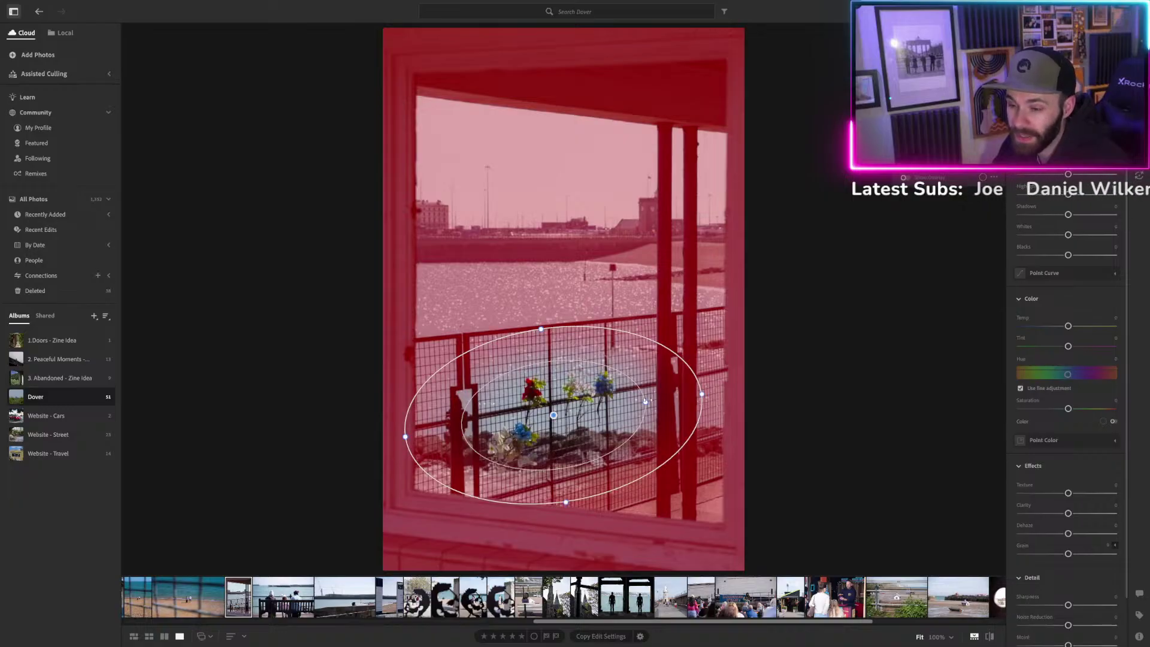
pyautogui.moveTo(645, 402); pyautogui.dragTo(666, 404)
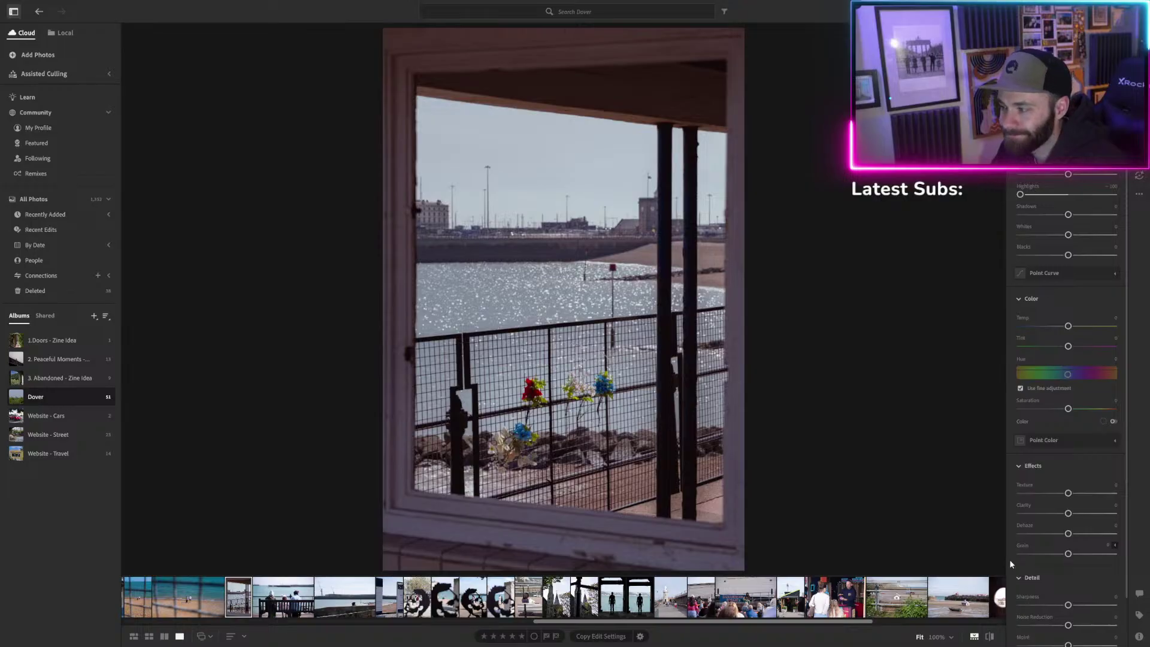
# Compare the masked window photo with its original version and leave masking.
pyautogui.press('\\')
pyautogui.press('\\')
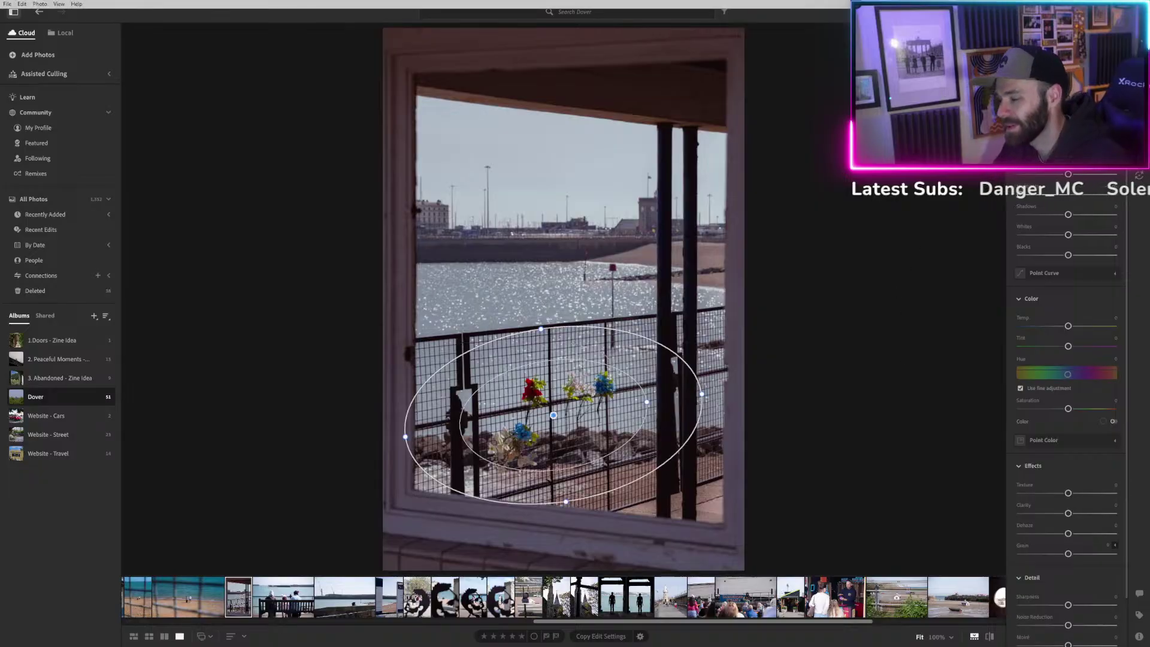
pyautogui.press('m')
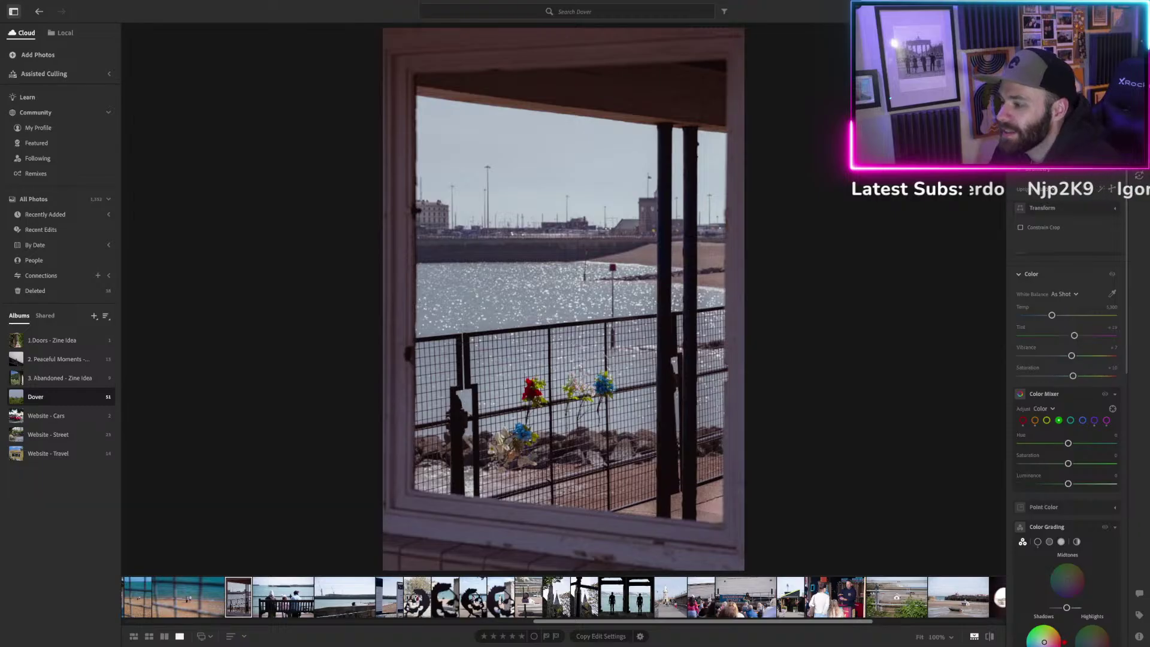
# Try a tight portrait crop on the flowers and fence, trimming the upper window frame and most of the sky, and undo it.
pyautogui.press('c')
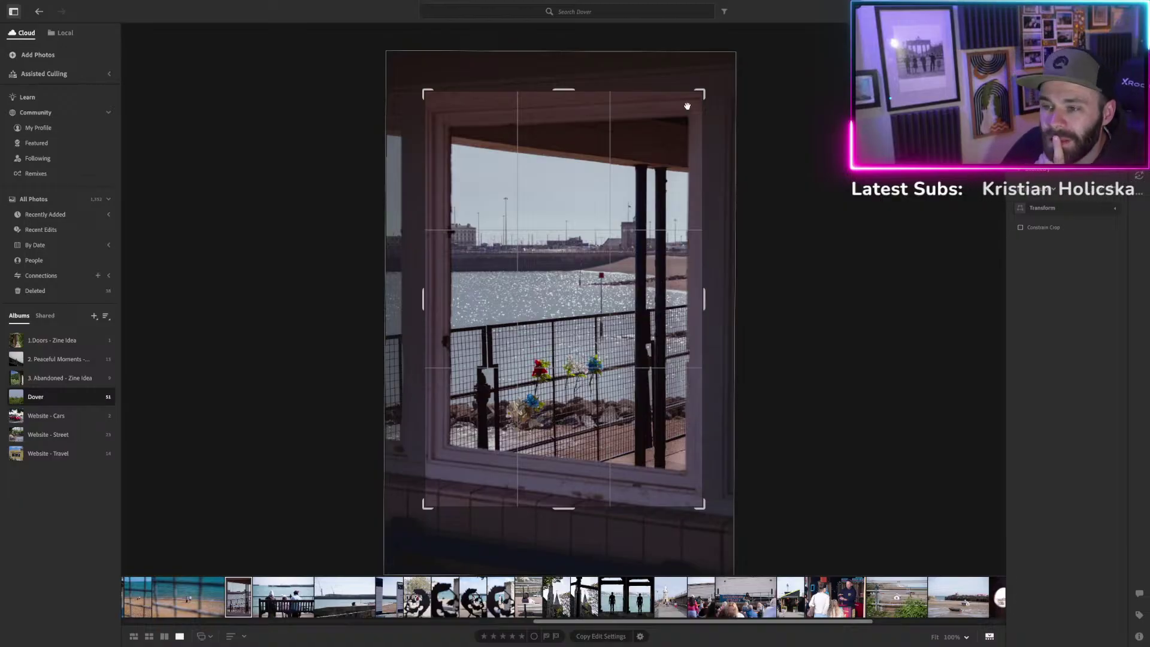
pyautogui.moveTo(699, 94); pyautogui.dragTo(663, 172)
pyautogui.moveTo(590, 302); pyautogui.dragTo(535, 324)
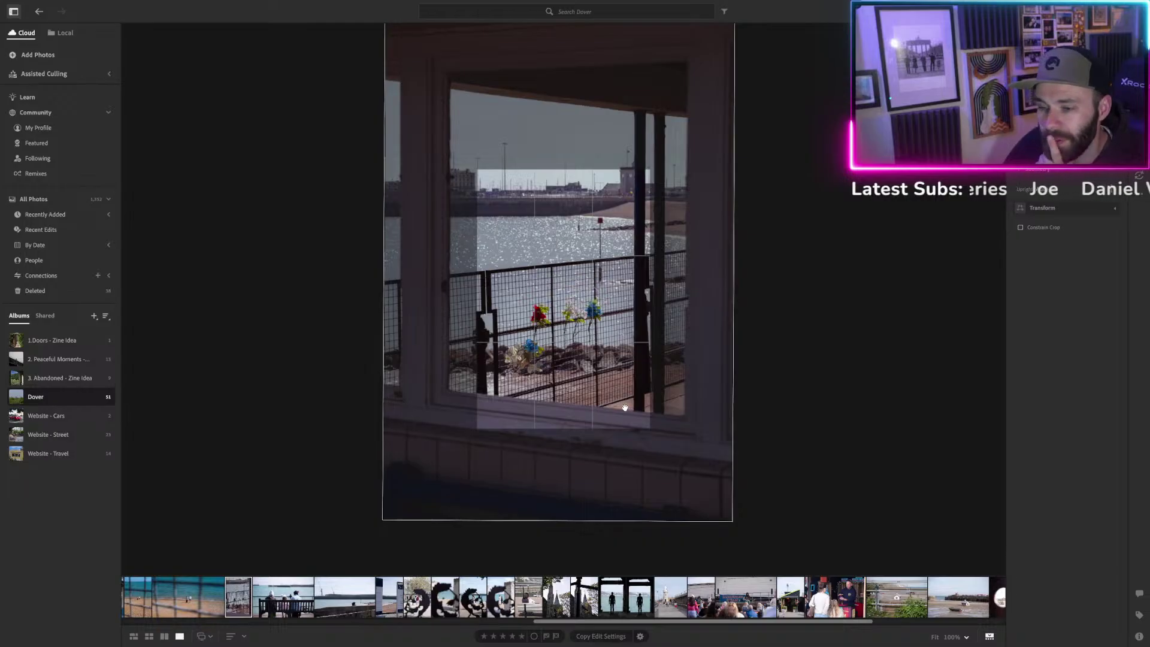
pyautogui.moveTo(589, 342); pyautogui.dragTo(587, 335)
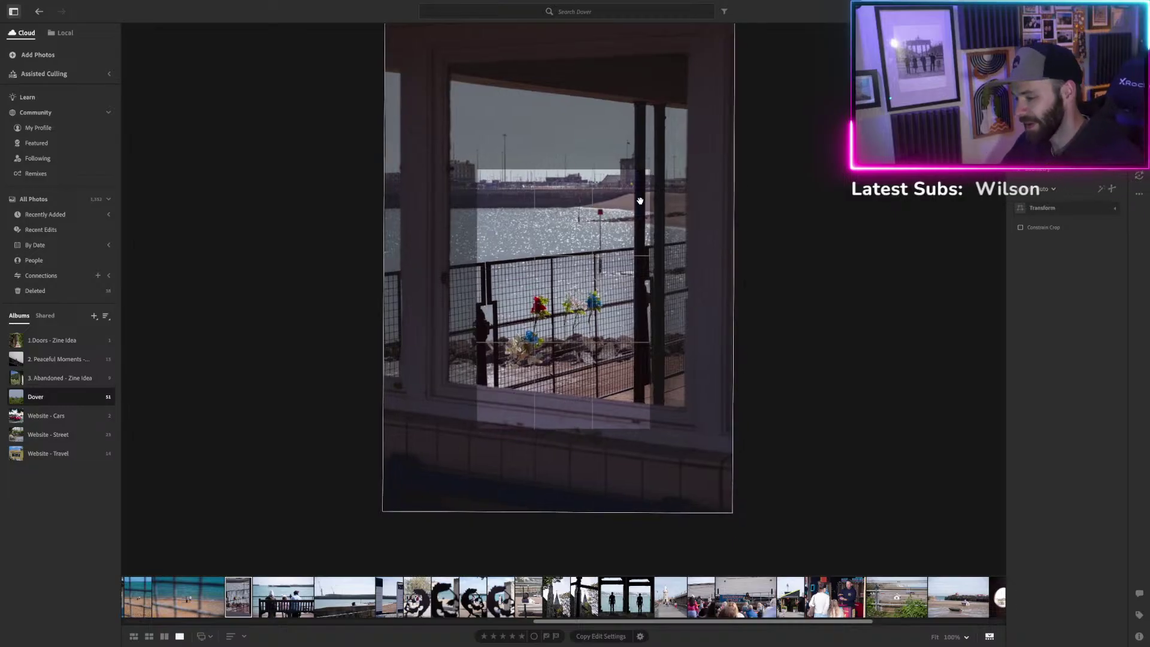
pyautogui.press('Return')
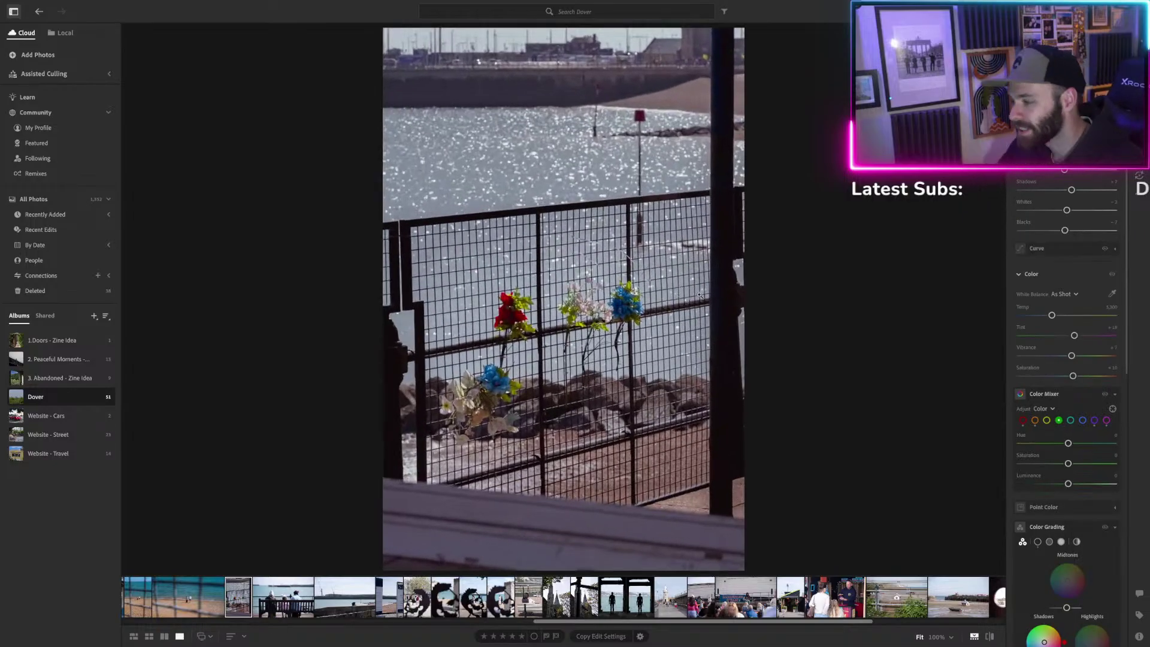
pyautogui.hotkey('ctrl', 'z')
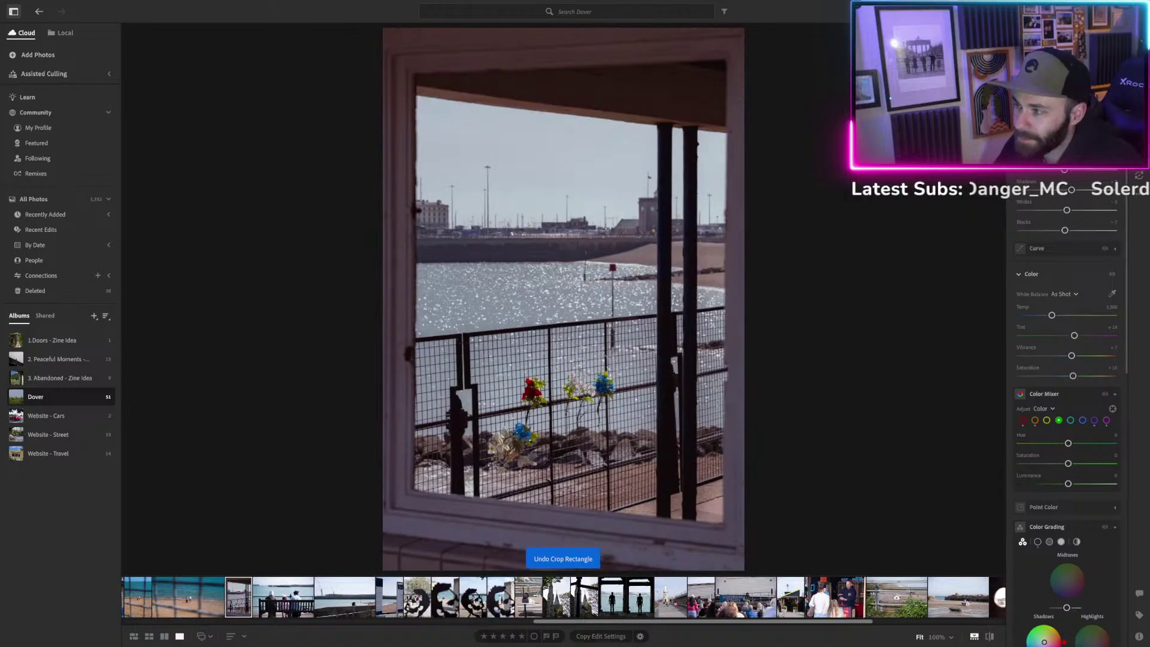
# Try a tight landscape crop around the fence flowers and undo it back to the portrait framing.
pyautogui.press('c')
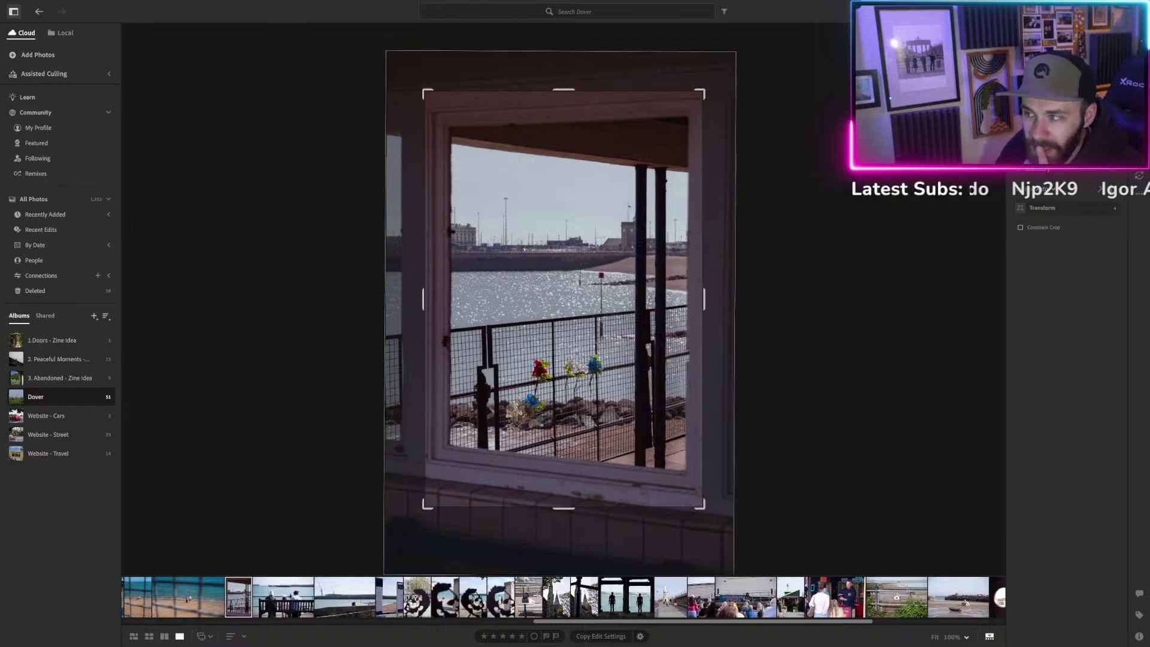
pyautogui.press('x')
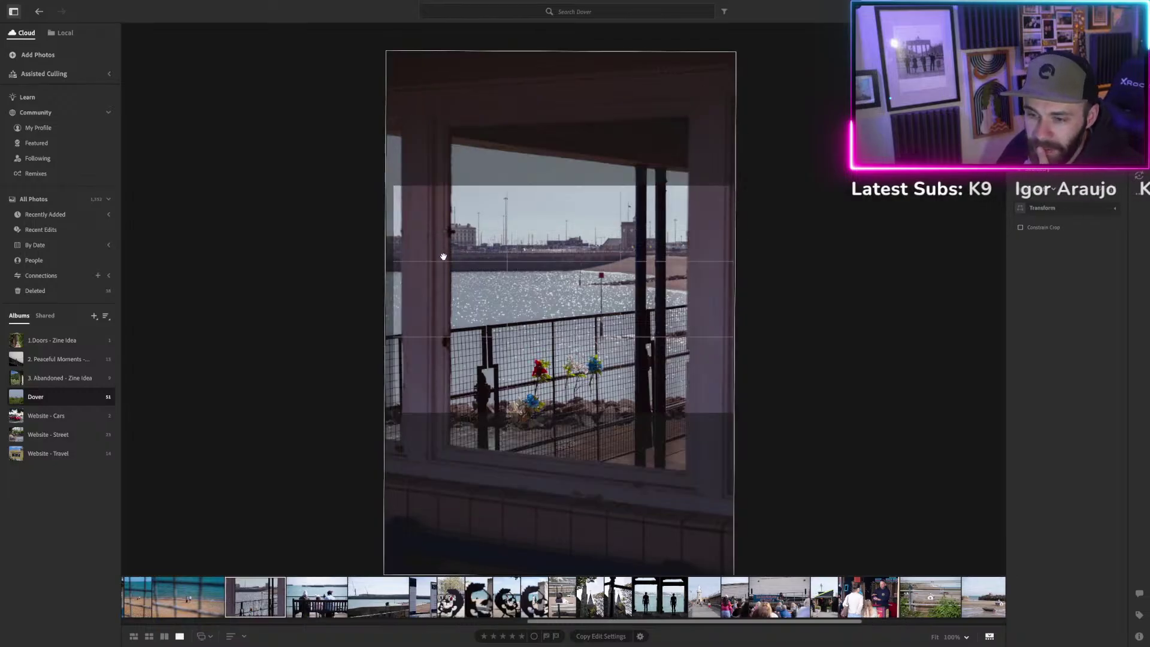
pyautogui.moveTo(407, 200); pyautogui.dragTo(602, 269)
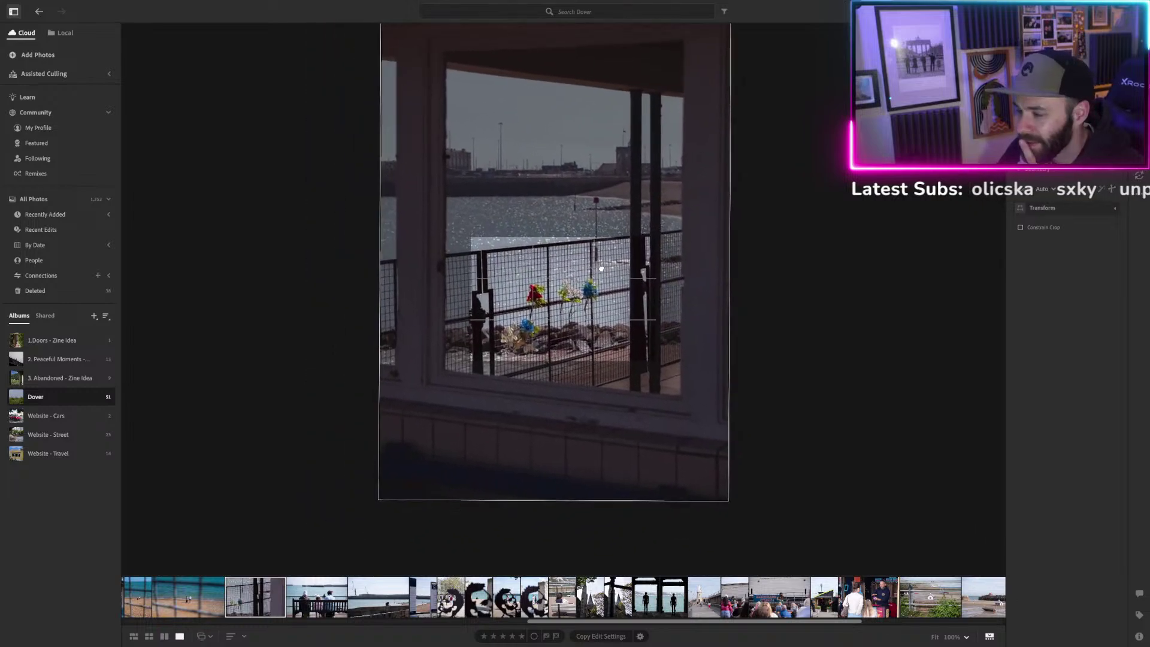
pyautogui.press('Return')
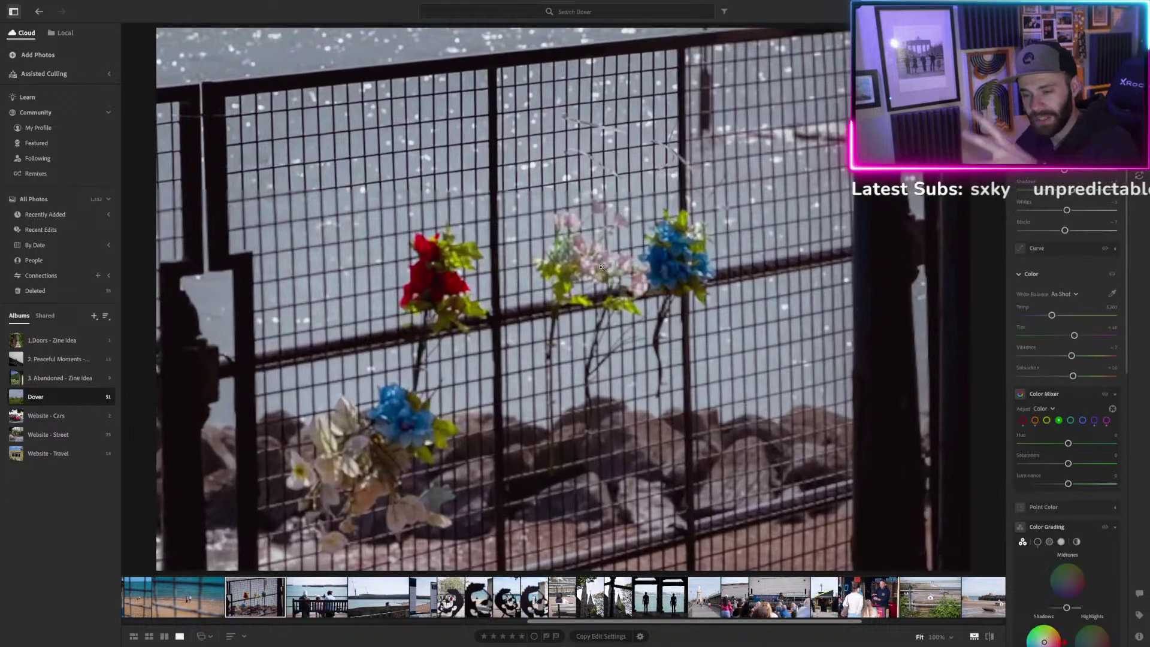
pyautogui.hotkey('ctrl', 'z')
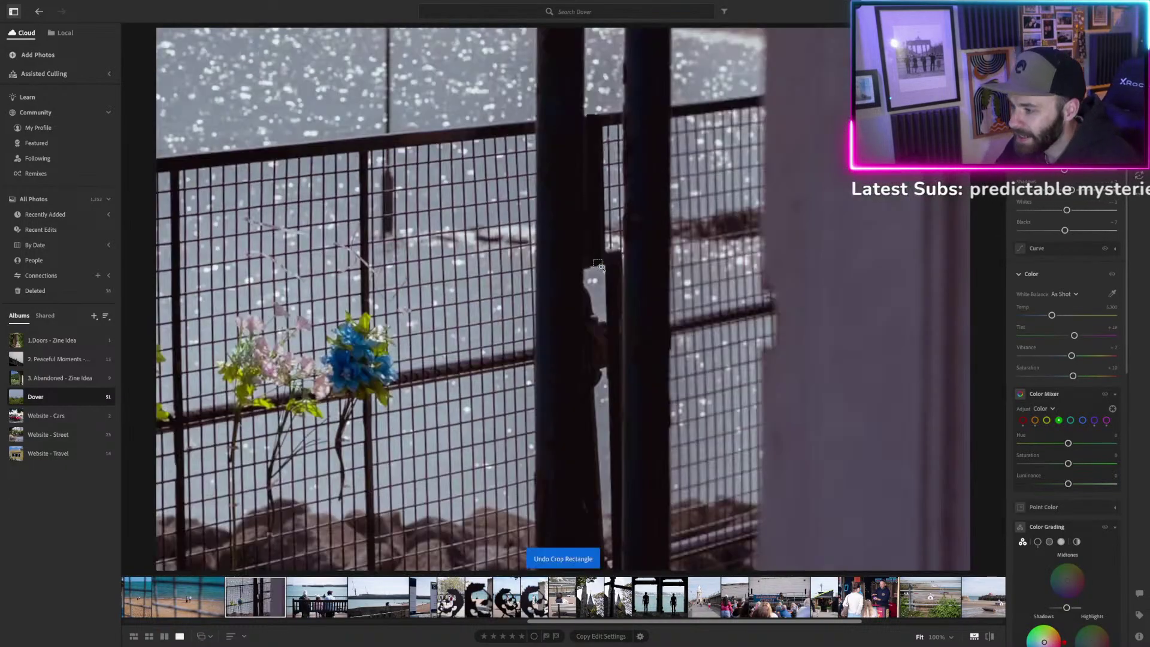
pyautogui.hotkey('ctrl', 'z')
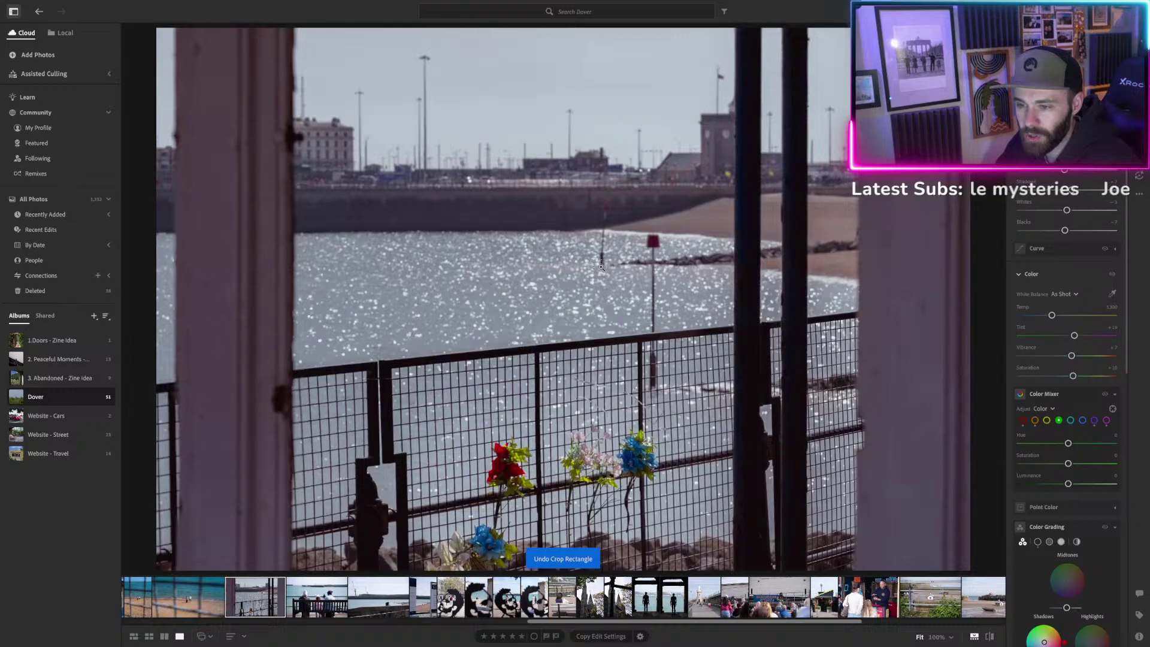
pyautogui.hotkey('ctrl', 'z')
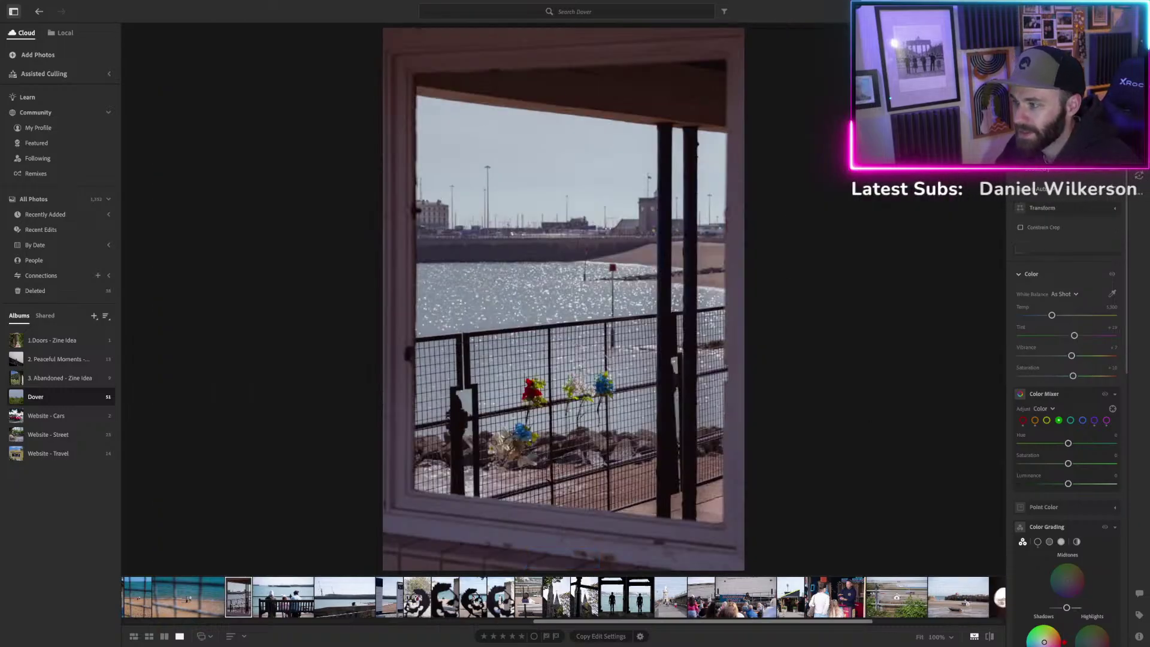
# Try a portrait crop just inside the window opening, keeping the sky, both posts and the flowers.
pyautogui.press('c')
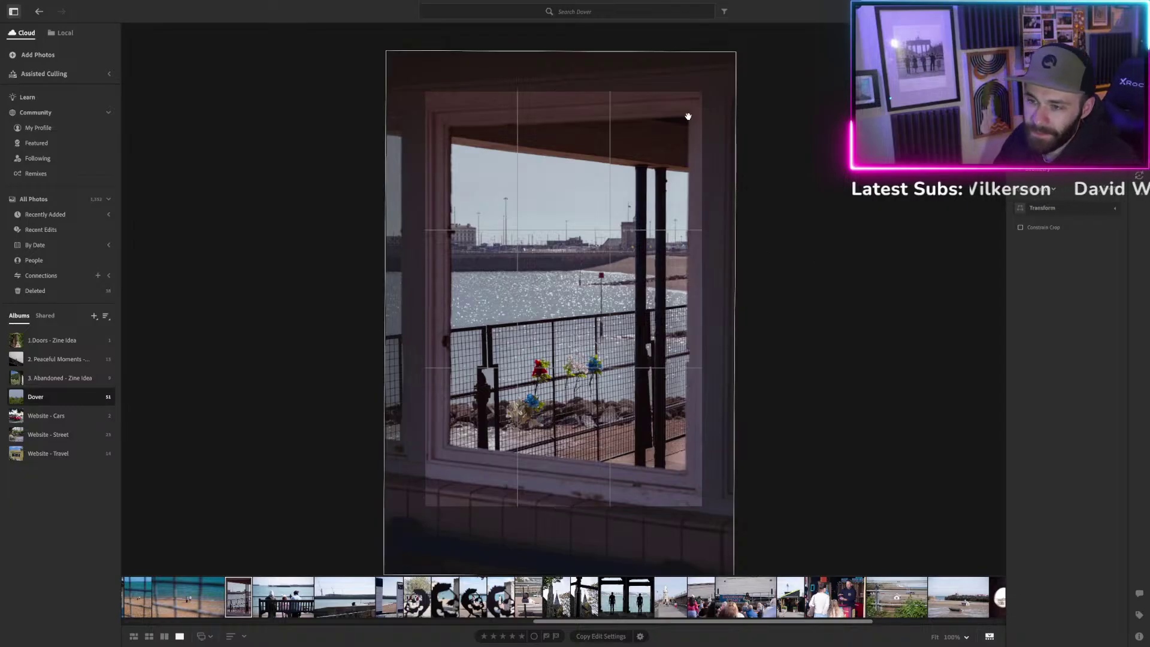
pyautogui.moveTo(700, 96)
pyautogui.mouseDown()
pyautogui.moveTo(684, 103)
pyautogui.moveTo(687, 115)
pyautogui.mouseUp()
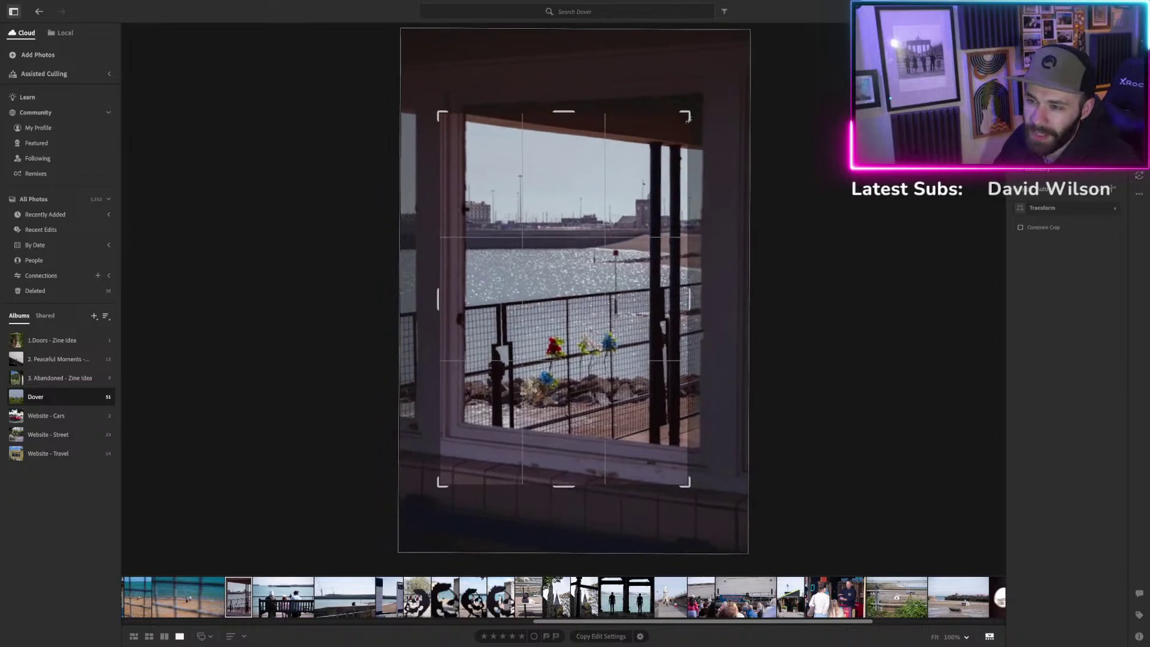
pyautogui.moveTo(442, 117); pyautogui.dragTo(477, 162)
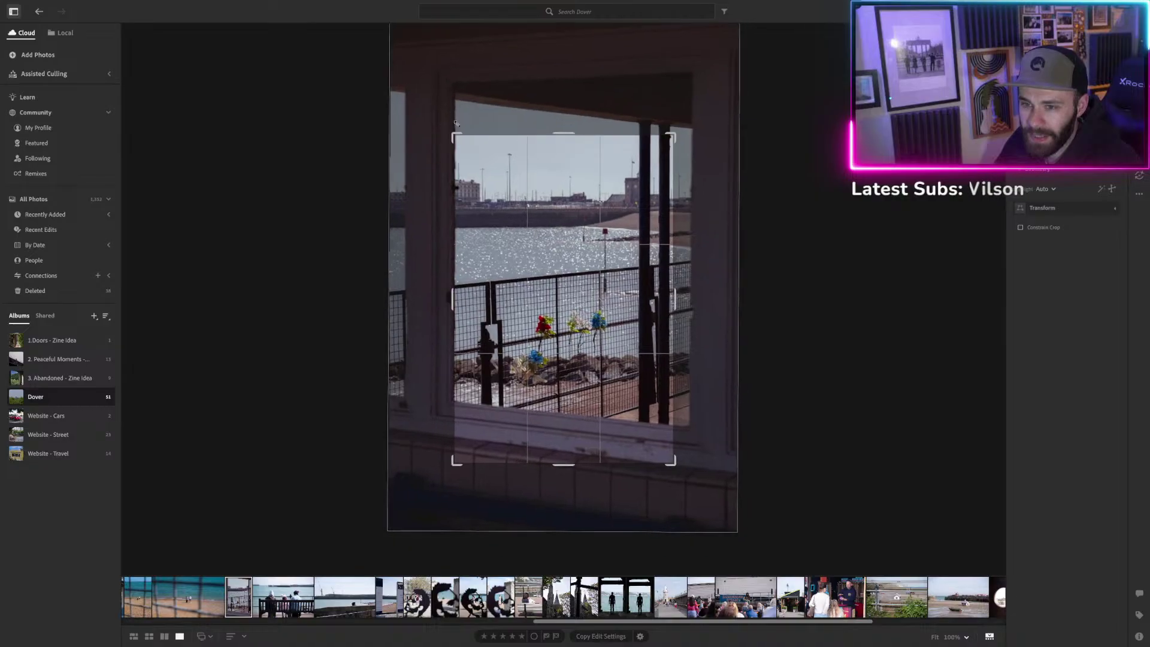
pyautogui.moveTo(578, 268); pyautogui.dragTo(580, 278)
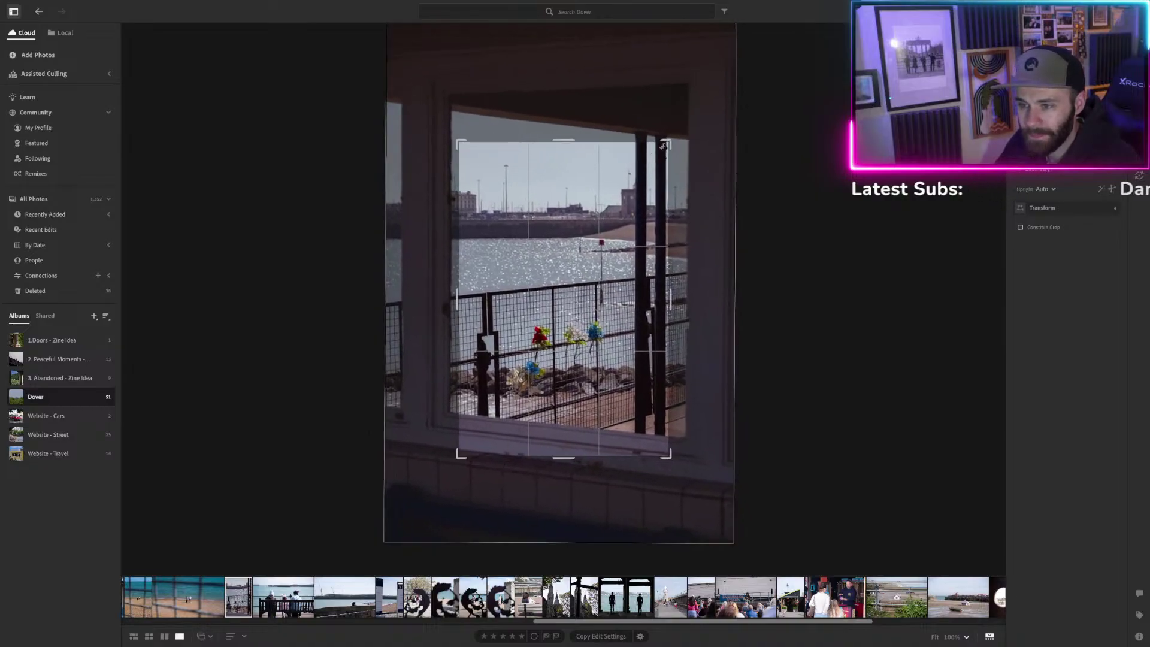
pyautogui.moveTo(668, 144); pyautogui.dragTo(672, 133)
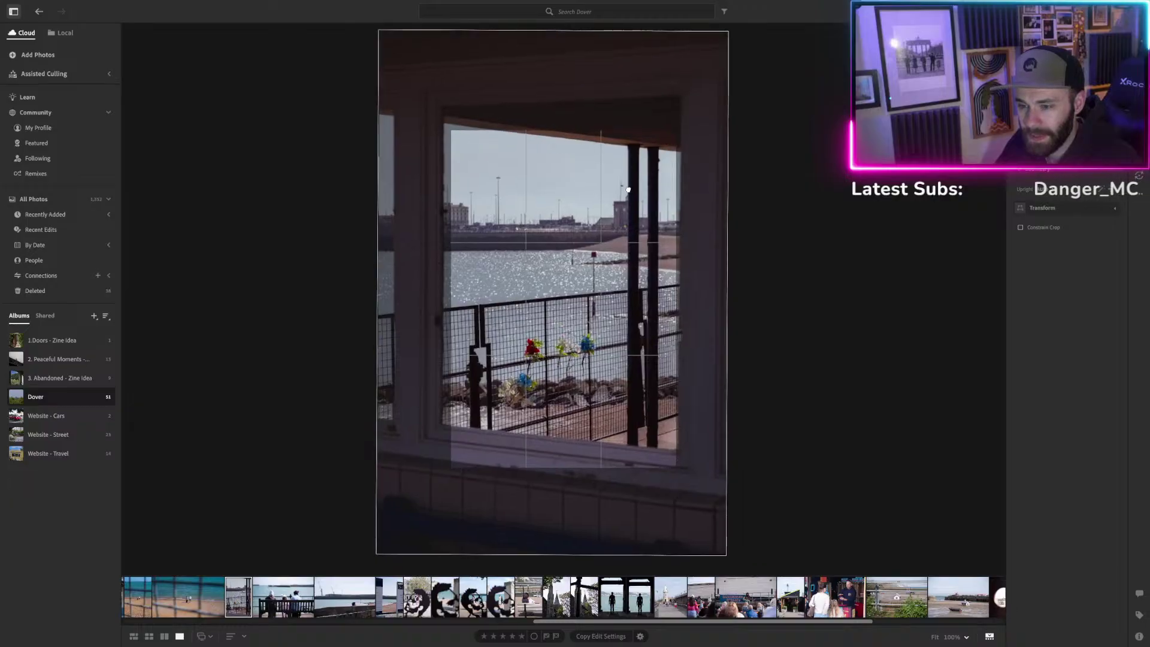
pyautogui.moveTo(627, 188); pyautogui.dragTo(634, 189)
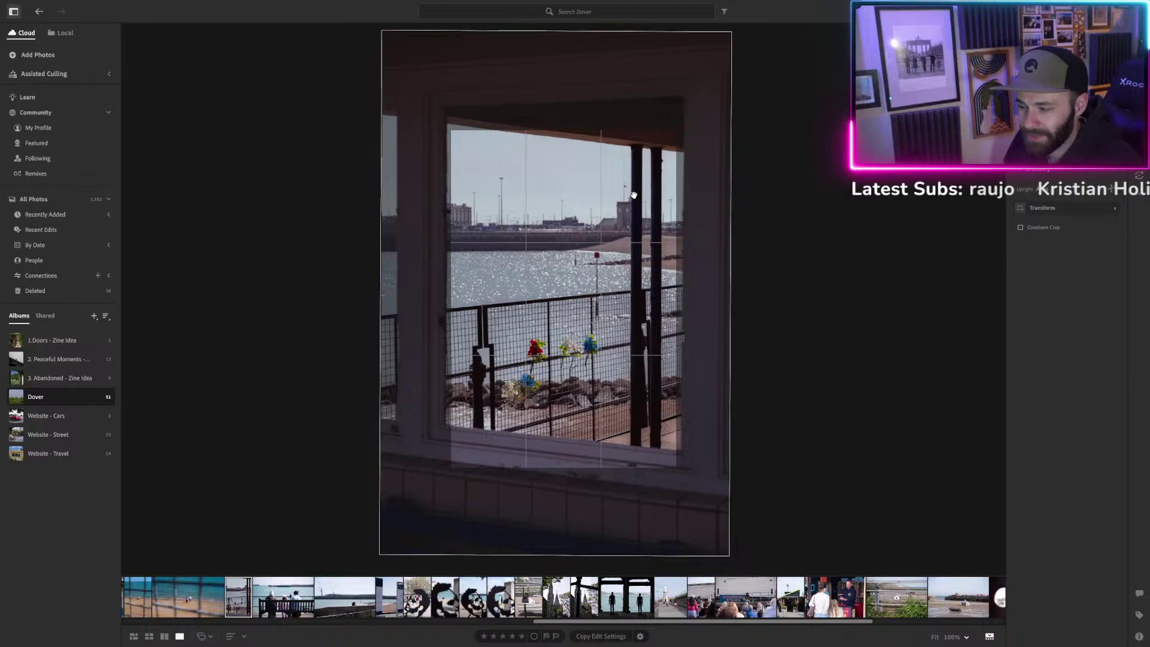
pyautogui.press('Return')
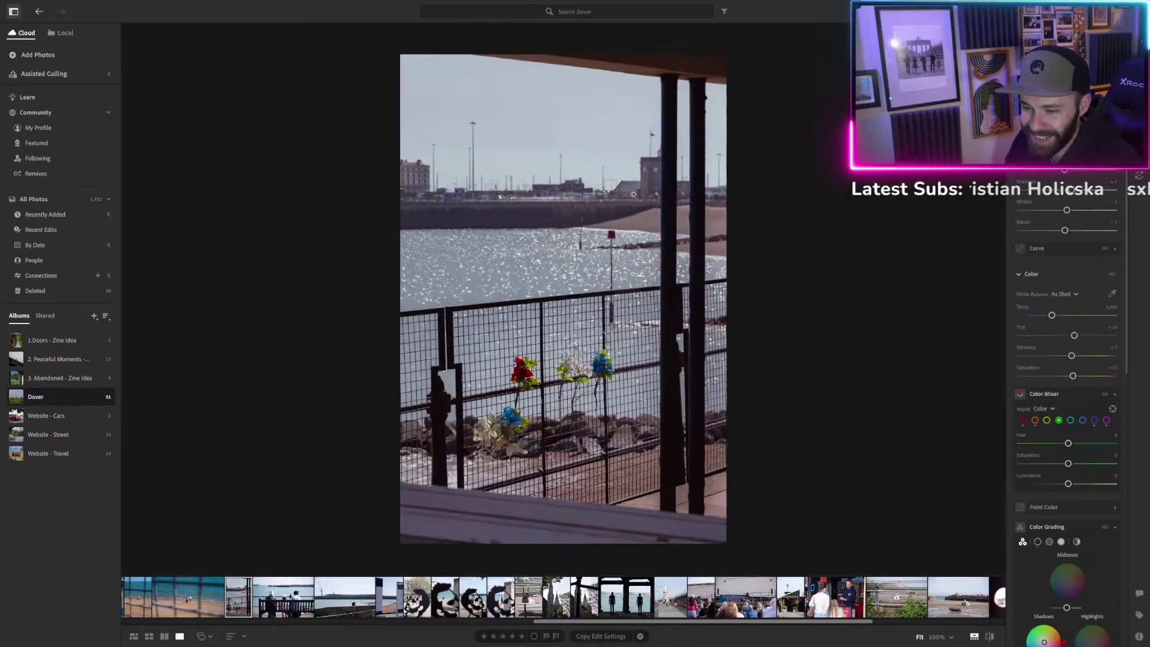
# Undo the crop adjustments to restore the framing with the whole window frame.
pyautogui.hotkey('ctrl', 'z')
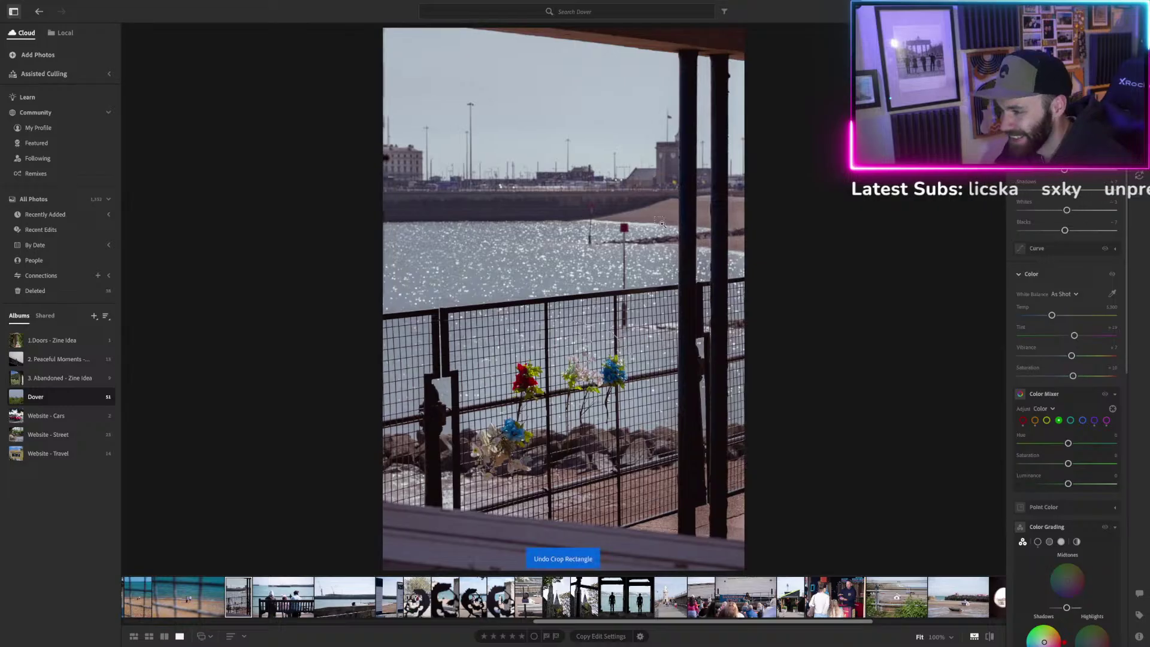
pyautogui.hotkey('ctrl', 'z')
pyautogui.hotkey('ctrl', 'z')
pyautogui.hotkey('ctrl', 'z')
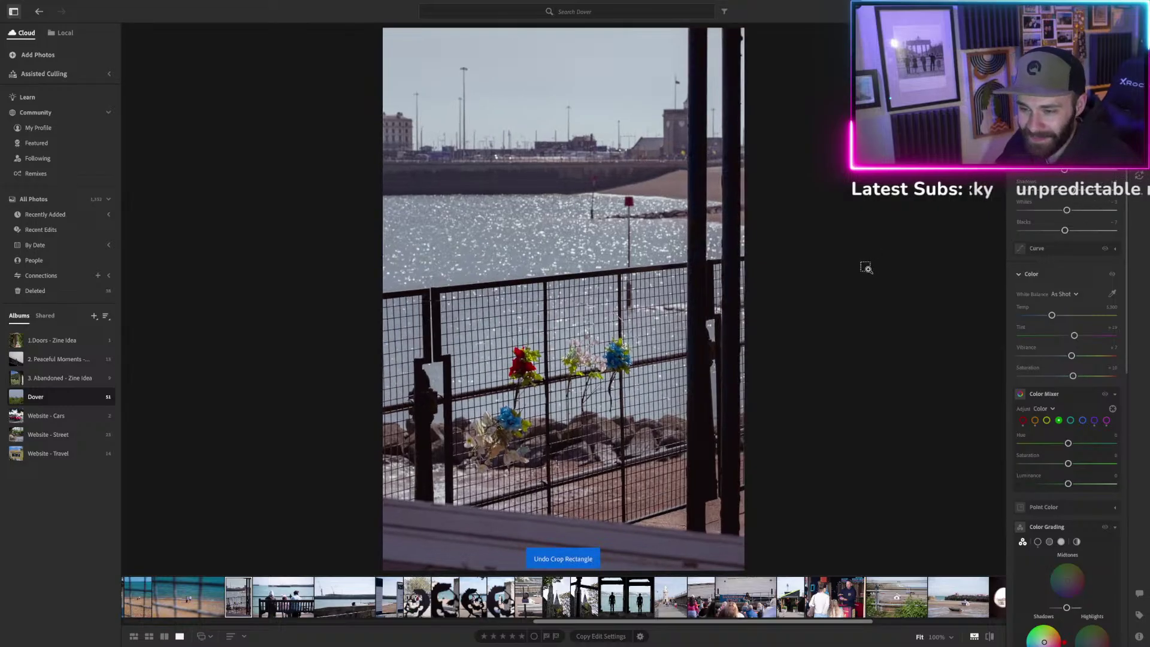
pyautogui.hotkey('ctrl', 'z')
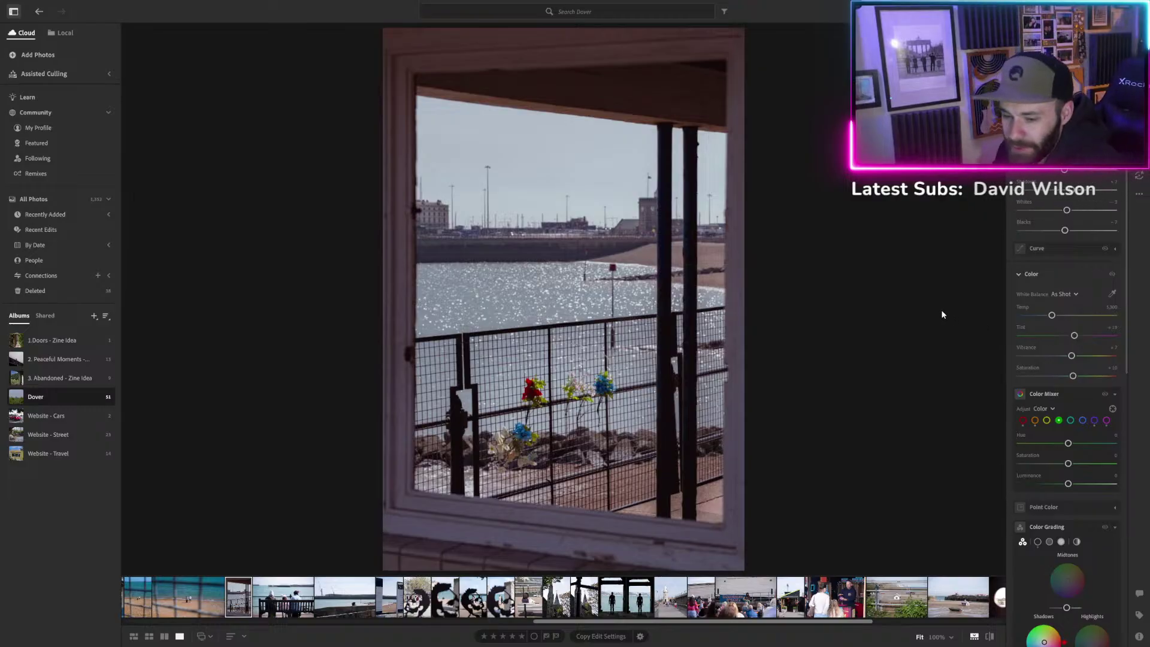
# Widen and reposition the portrait crop to include the whole window frame, the wall beside it and the tiled ledge below.
pyautogui.press('c')
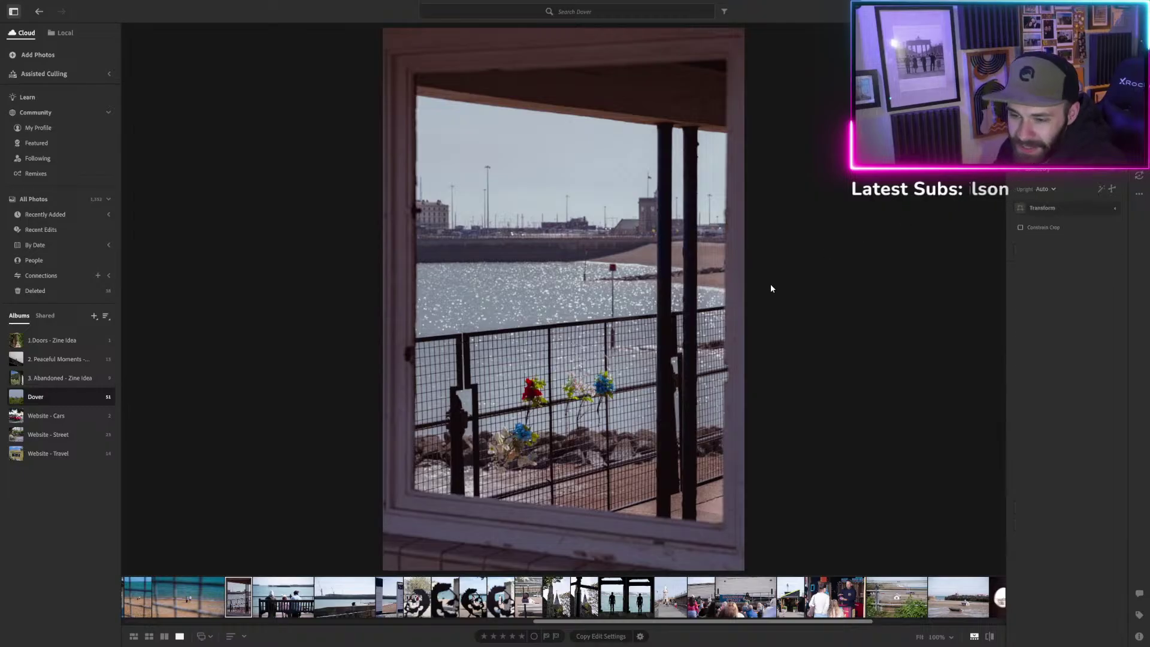
pyautogui.moveTo(426, 93); pyautogui.dragTo(413, 85)
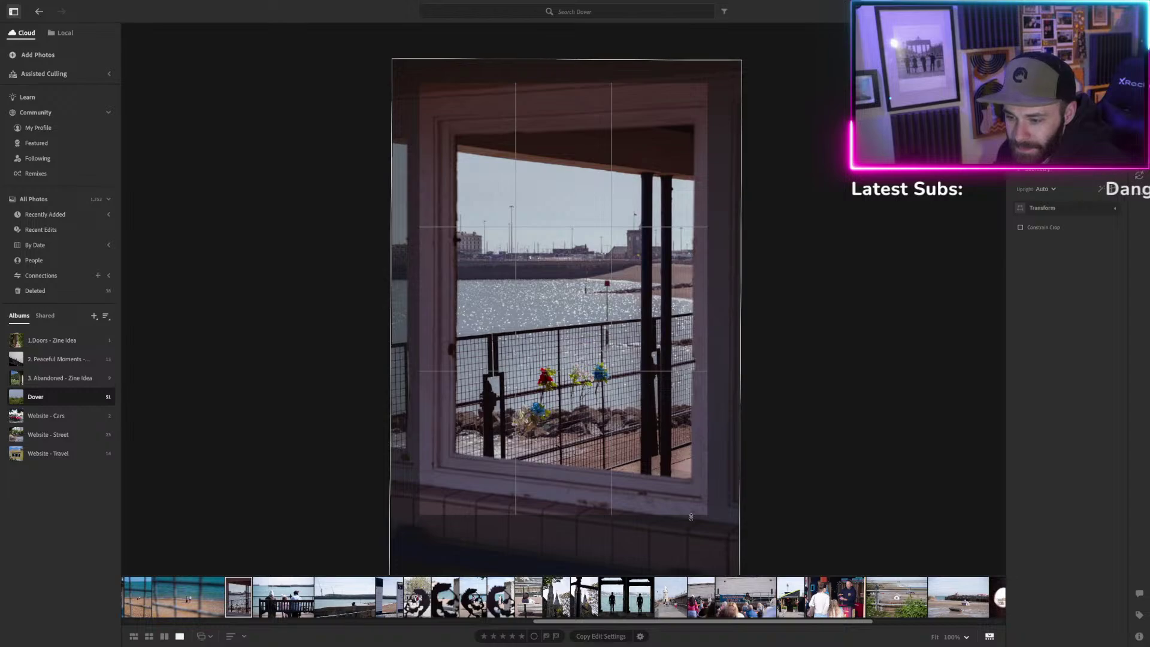
pyautogui.moveTo(708, 514); pyautogui.dragTo(722, 541)
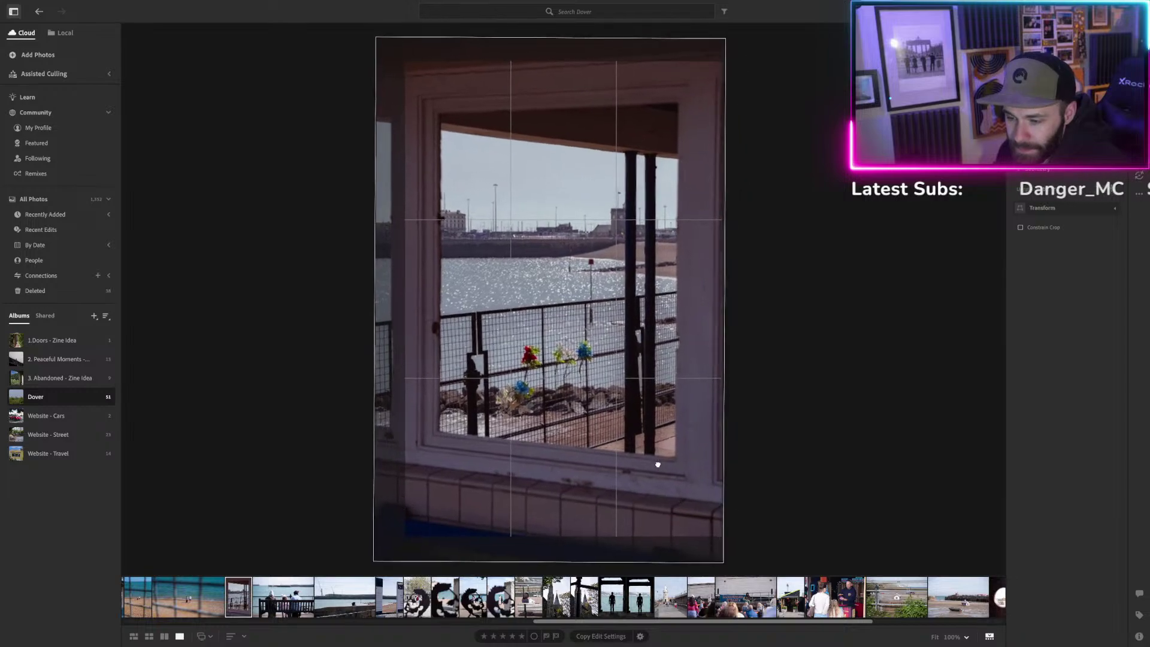
pyautogui.moveTo(657, 465); pyautogui.dragTo(680, 471)
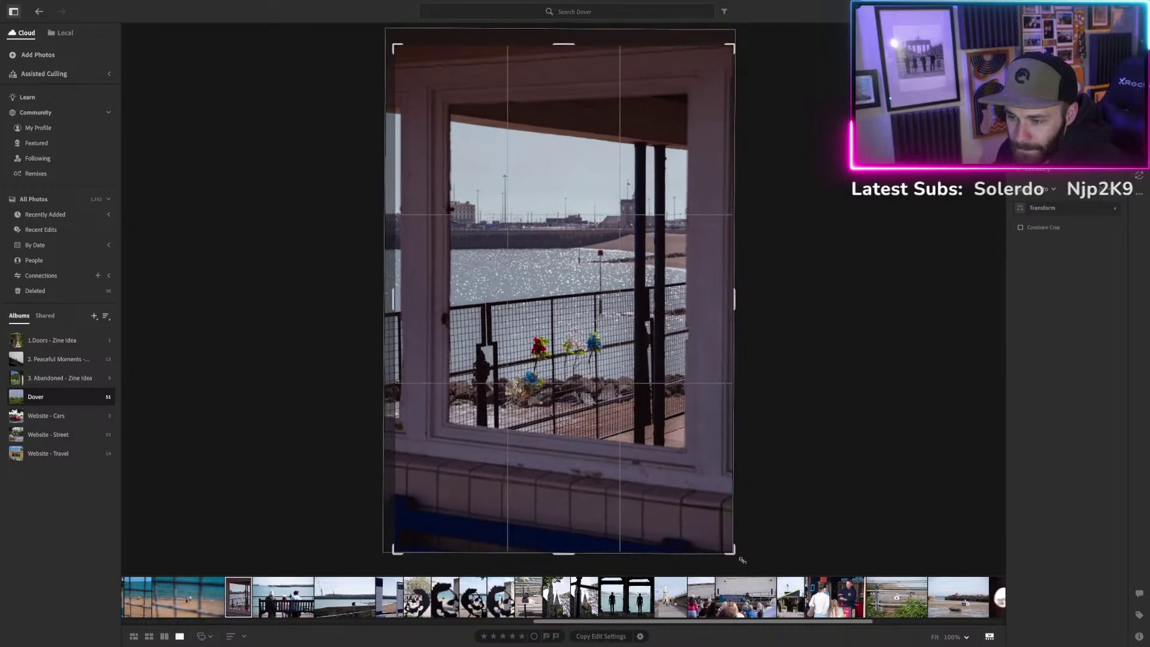
pyautogui.moveTo(739, 557); pyautogui.dragTo(727, 546)
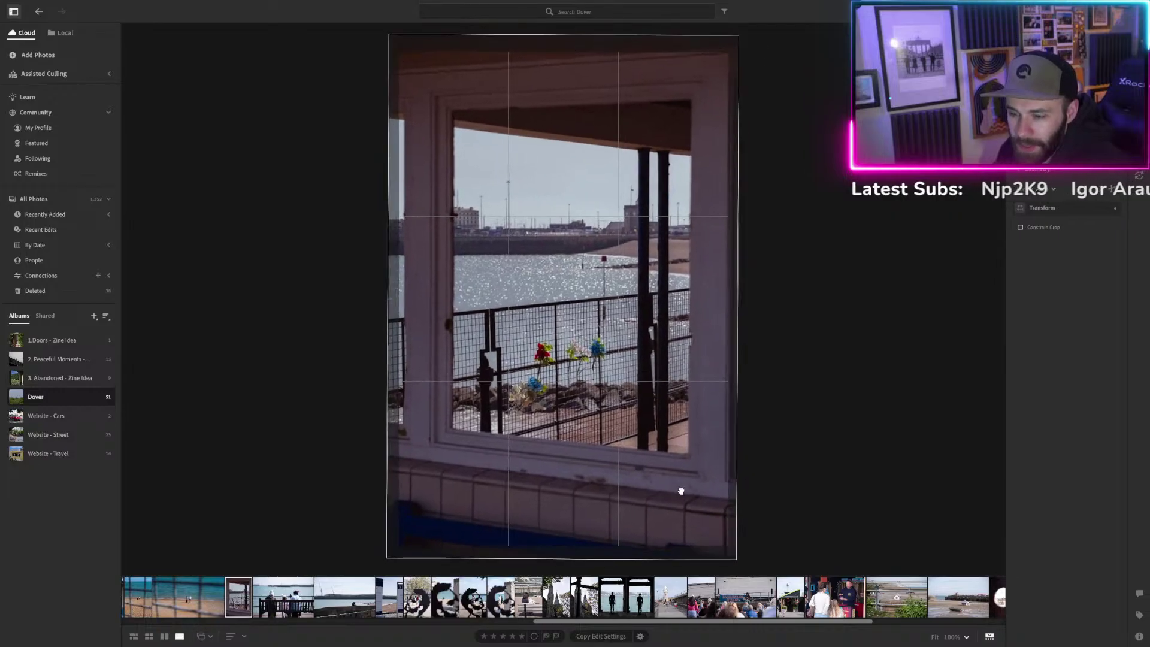
pyautogui.moveTo(677, 493); pyautogui.dragTo(681, 501)
pyautogui.press('Return')
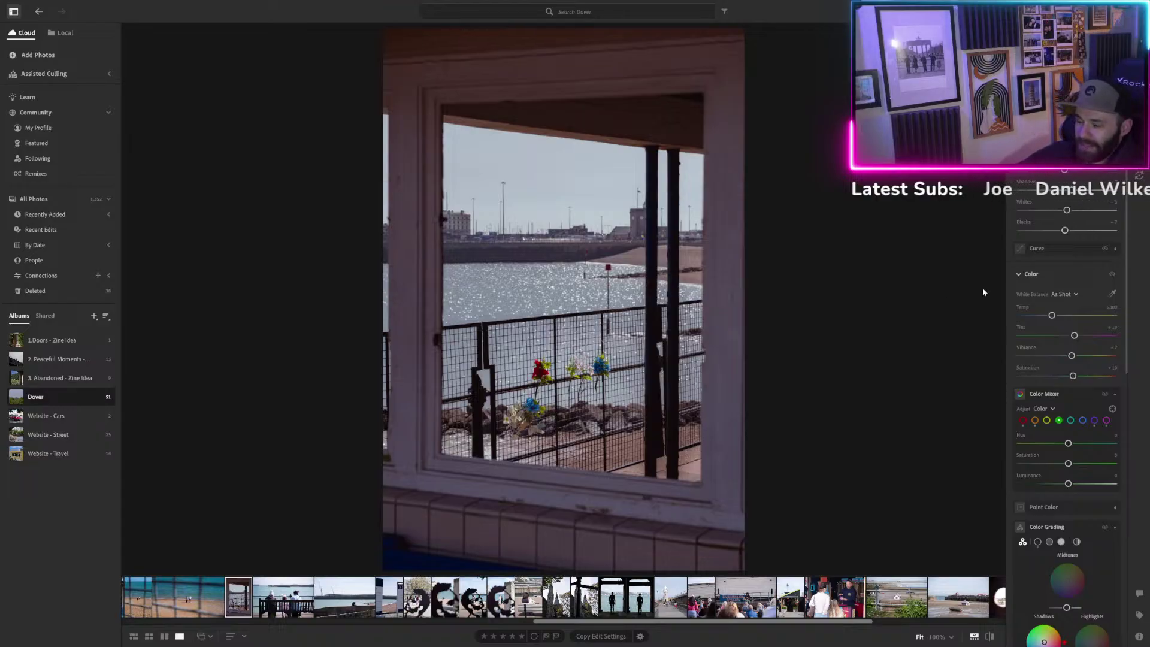
# Compare the tighter and wider framings by undoing and redoing the crop changes, ending on the wider crop with the tiled ledge.
pyautogui.hotkey('ctrl', 'z')
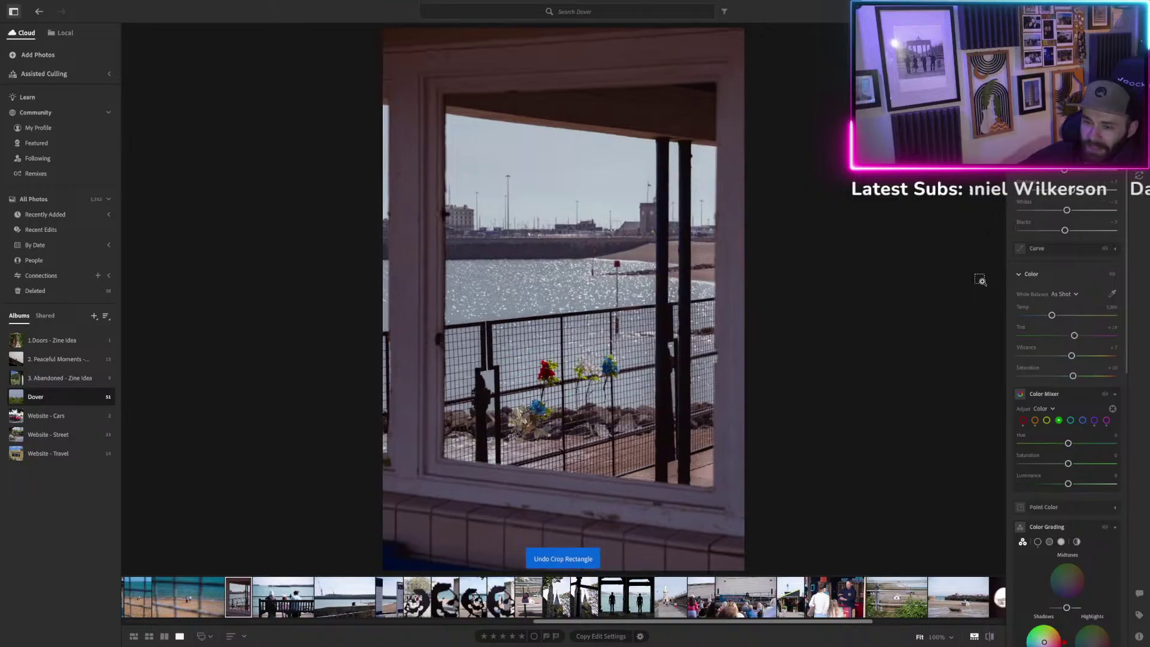
pyautogui.hotkey('ctrl', 'z')
pyautogui.hotkey('ctrl', 'z')
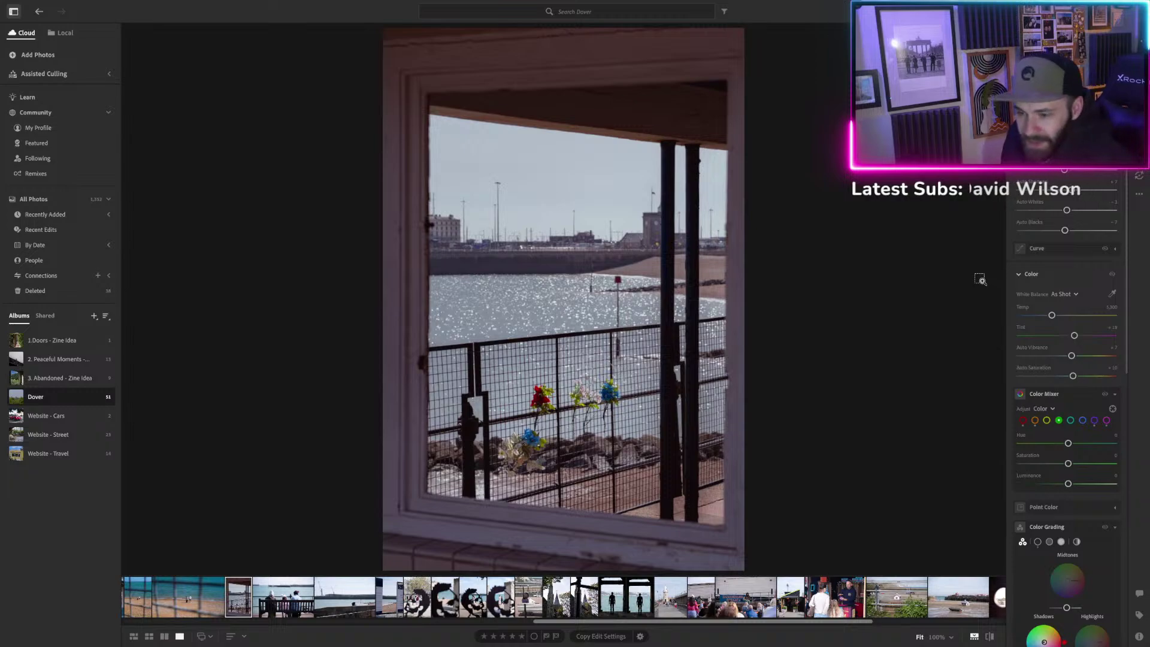
pyautogui.hotkey('ctrl', 'shift', 'z')
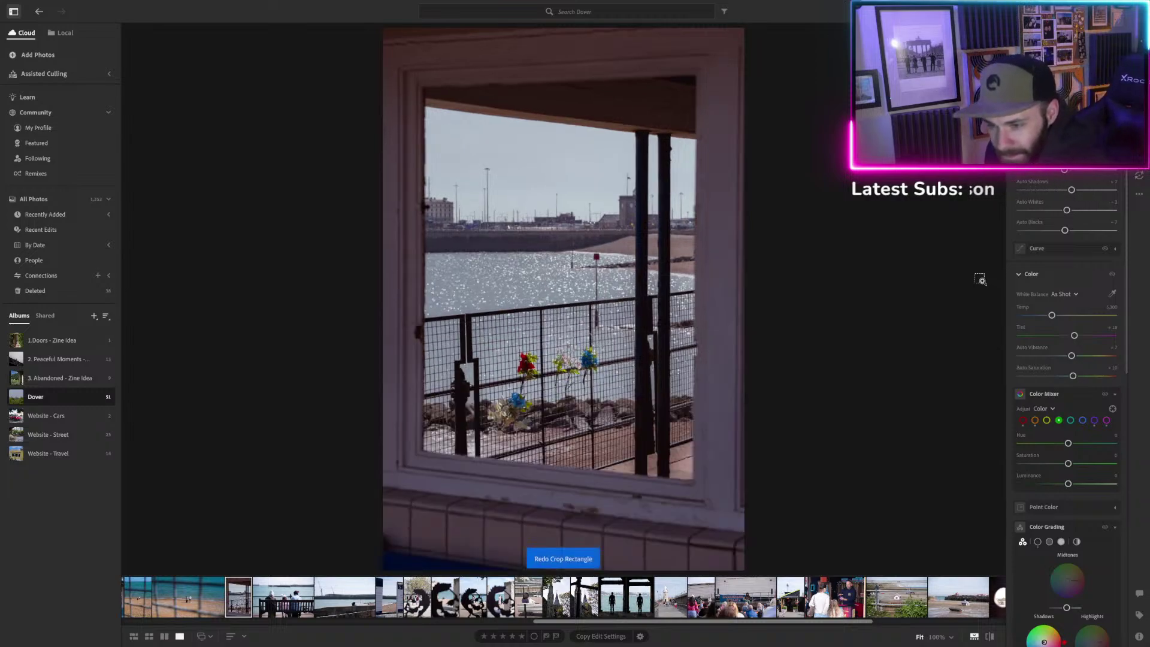
pyautogui.hotkey('ctrl', 'z')
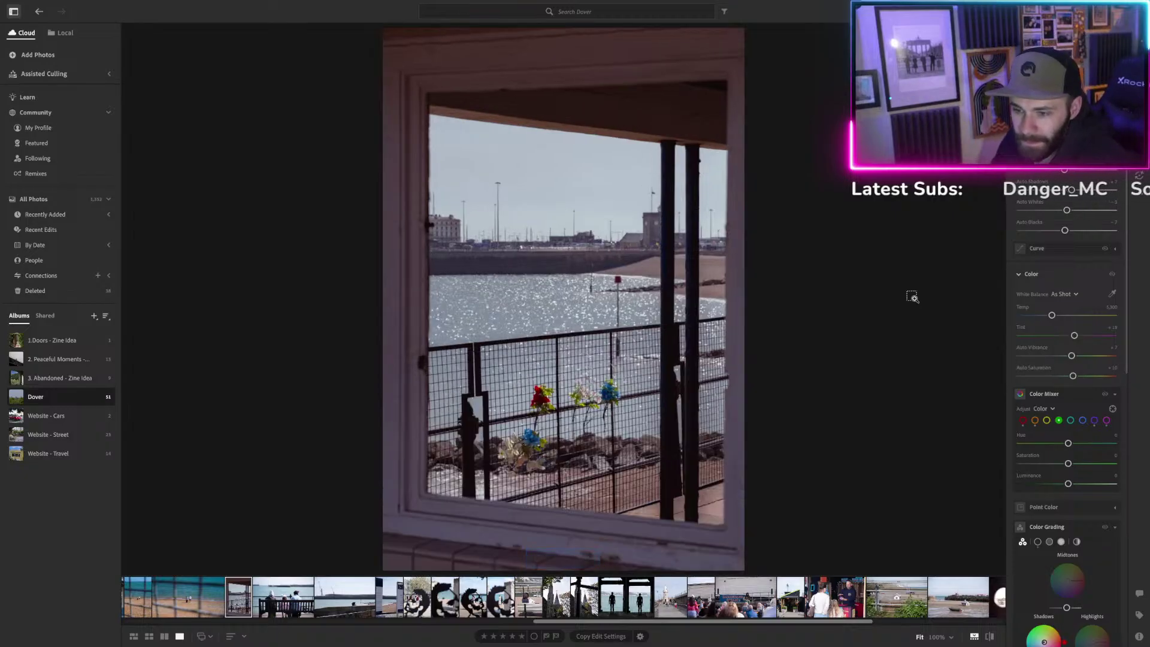
pyautogui.hotkey('ctrl', 'shift', 'z')
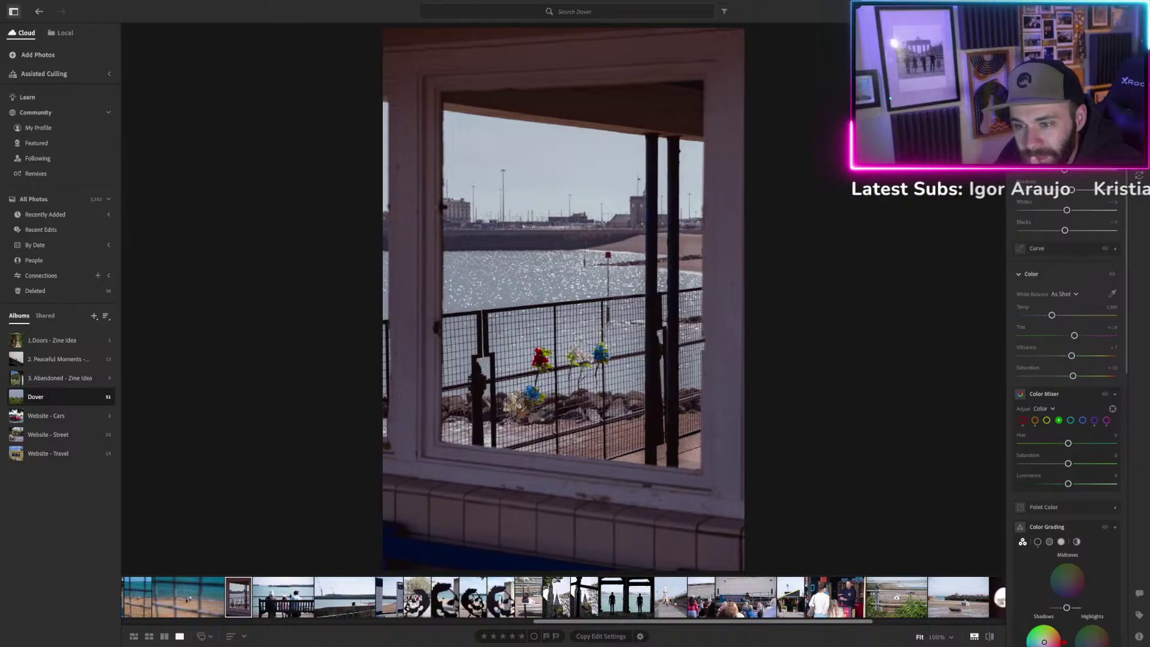
# Crop the window photo slightly tighter around the white frame, repositioning the image inside the crop.
pyautogui.scroll(-10, 1067, 383)
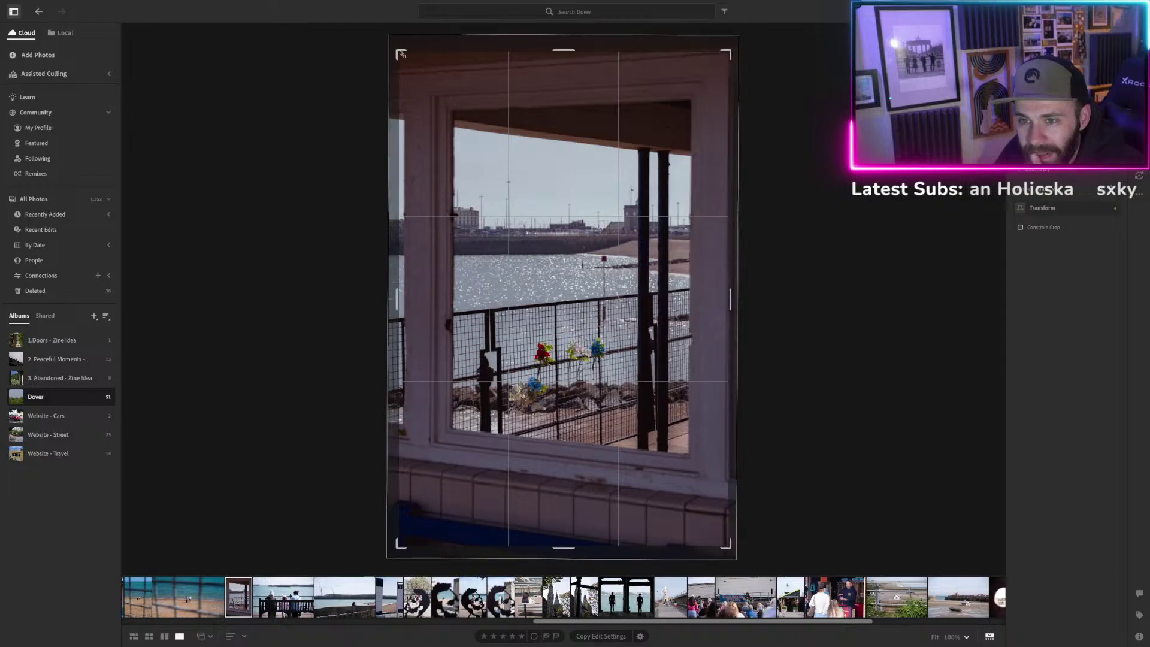
pyautogui.moveTo(402, 55); pyautogui.dragTo(406, 57)
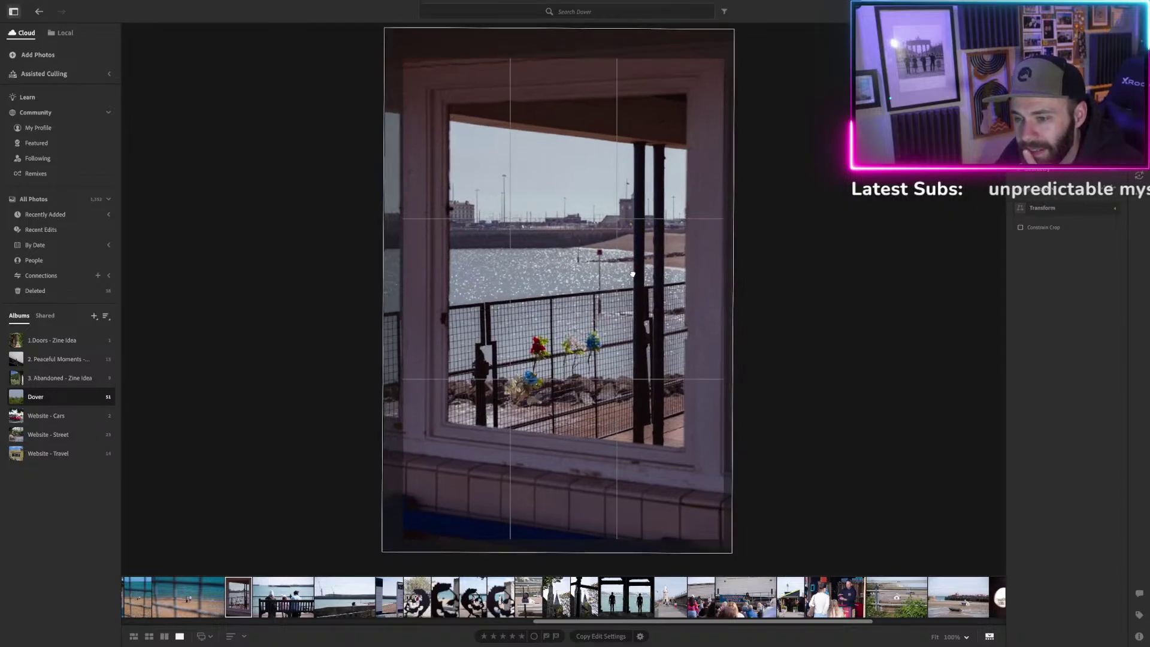
pyautogui.moveTo(632, 274); pyautogui.dragTo(632, 280)
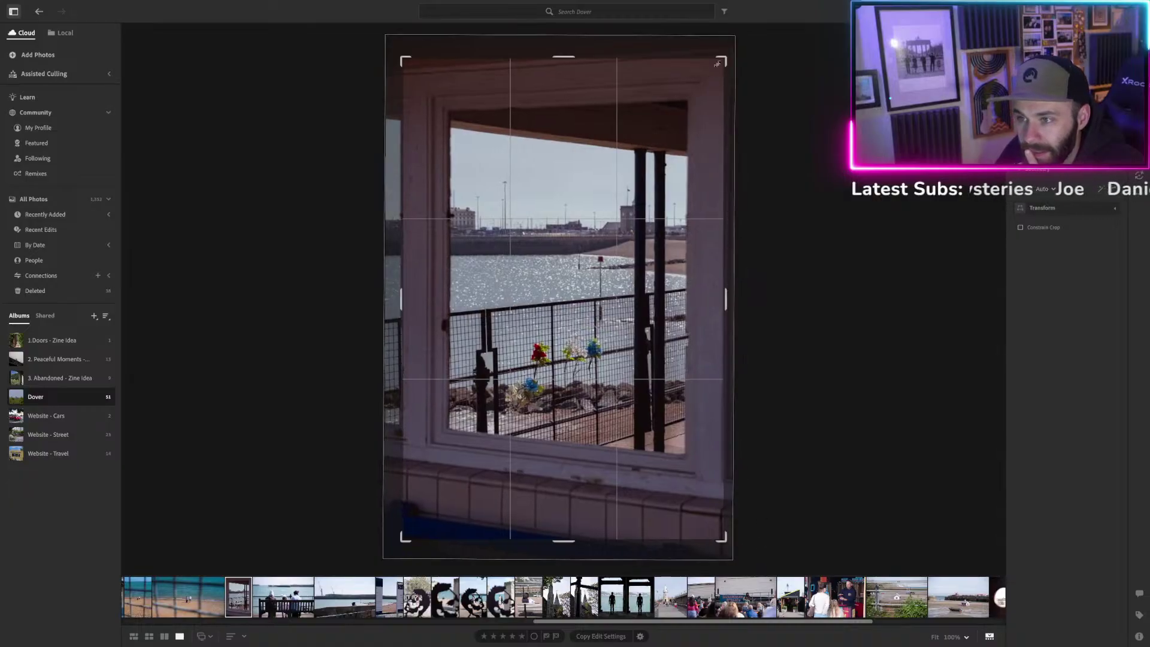
pyautogui.moveTo(717, 63); pyautogui.dragTo(715, 63)
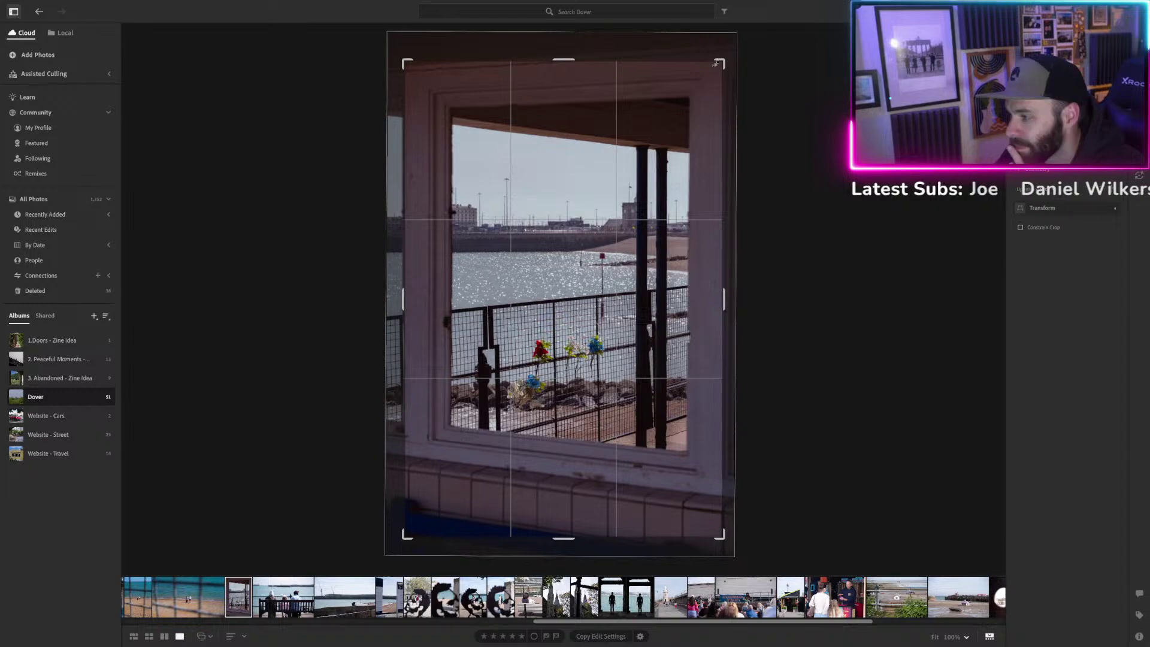
pyautogui.press('Return')
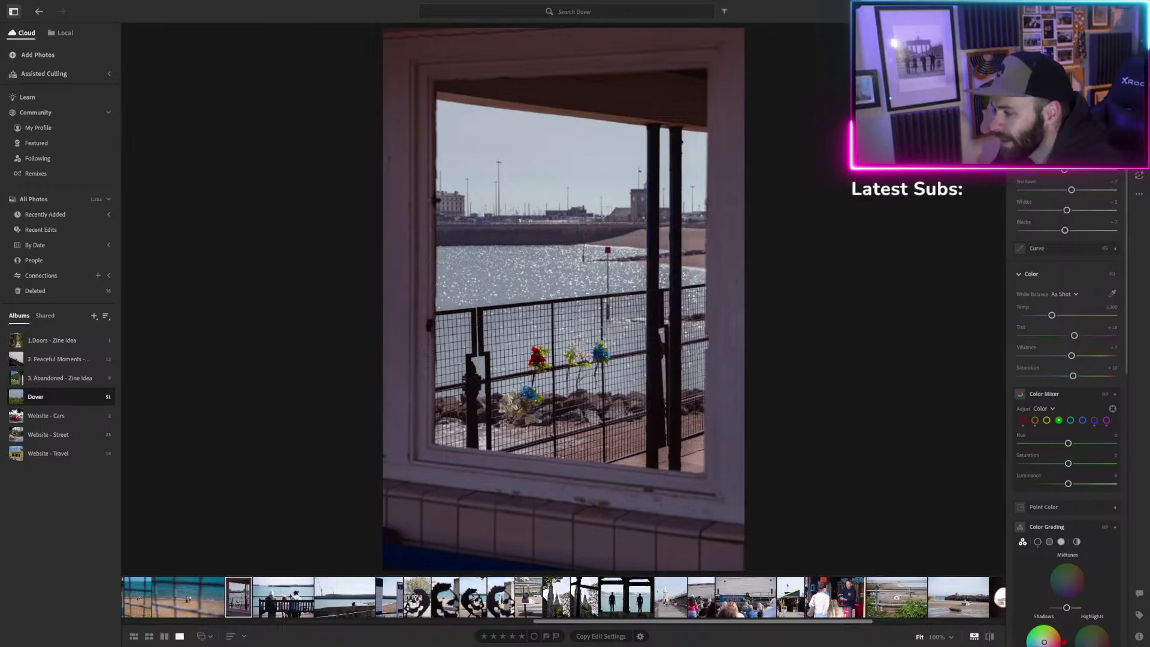
# Lower the Clarity of the mask covering the surroundings of the flowers to about -18, after trying and resetting its Whites.
pyautogui.press('m')
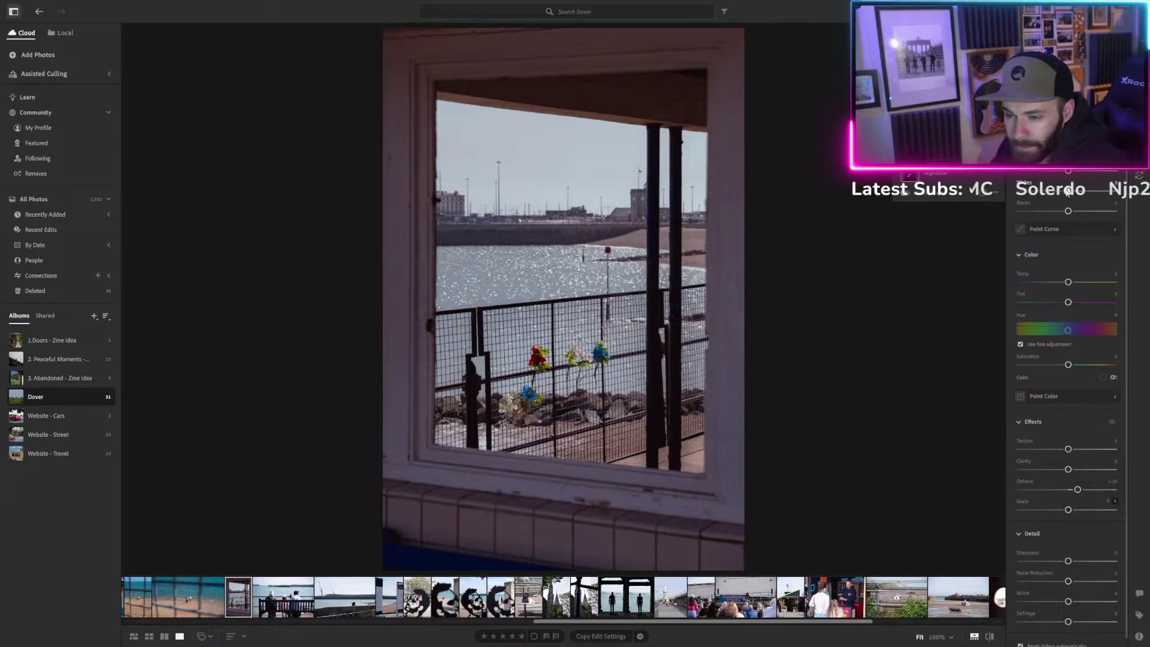
pyautogui.moveTo(1068, 190); pyautogui.dragTo(977, 198)
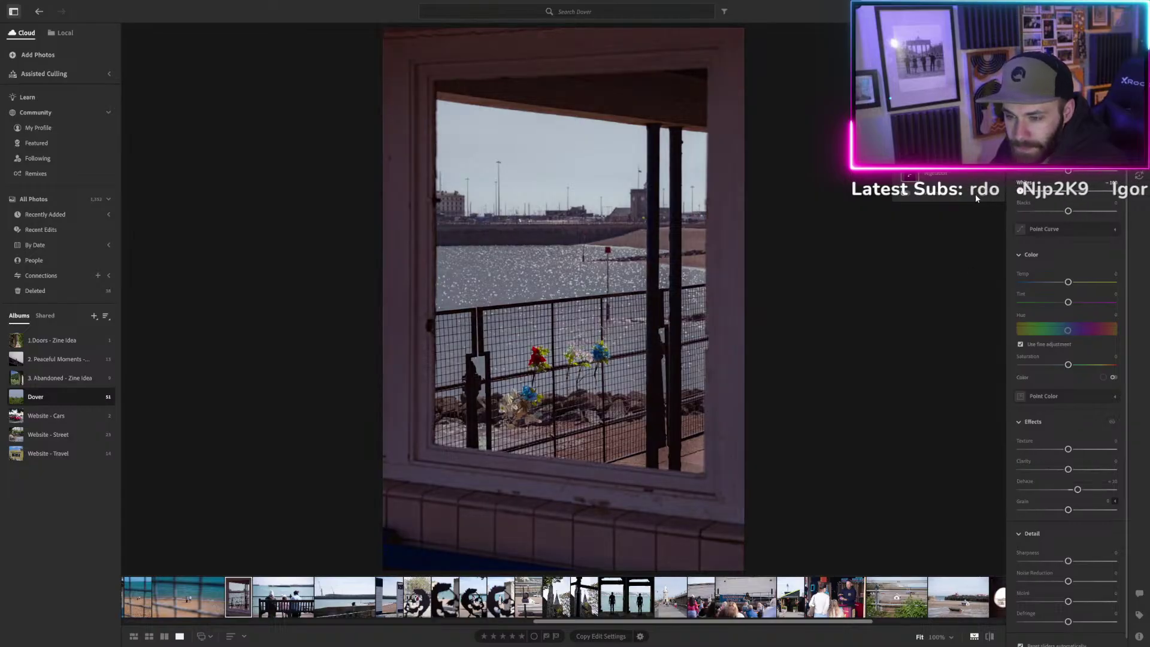
pyautogui.doubleClick(1018, 192)
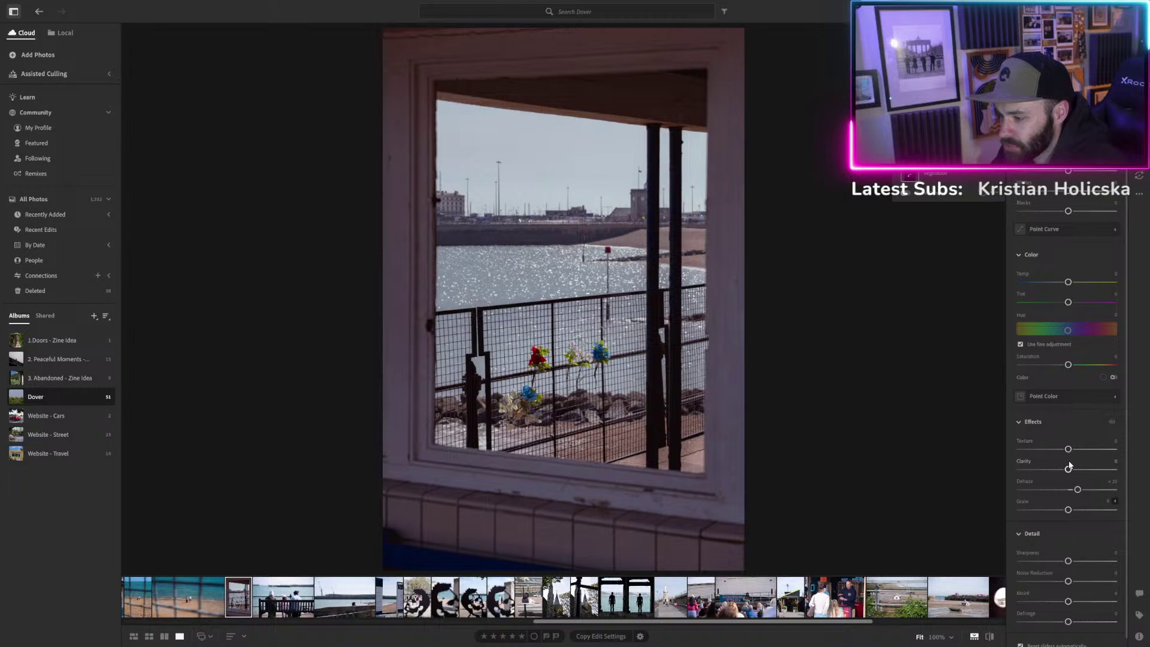
pyautogui.moveTo(1066, 471)
pyautogui.mouseDown()
pyautogui.moveTo(1042, 471)
pyautogui.moveTo(1059, 471)
pyautogui.mouseUp()
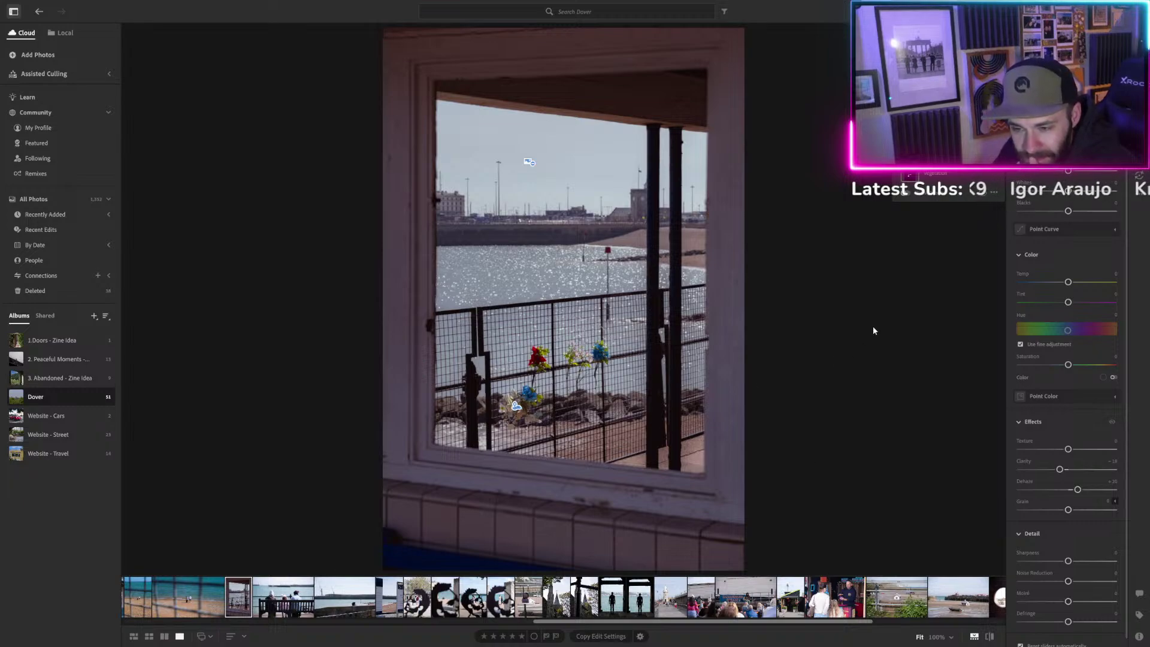
# Raise the Highlights and Shadows slightly on the mask covering the flowers.
pyautogui.click(929, 171)
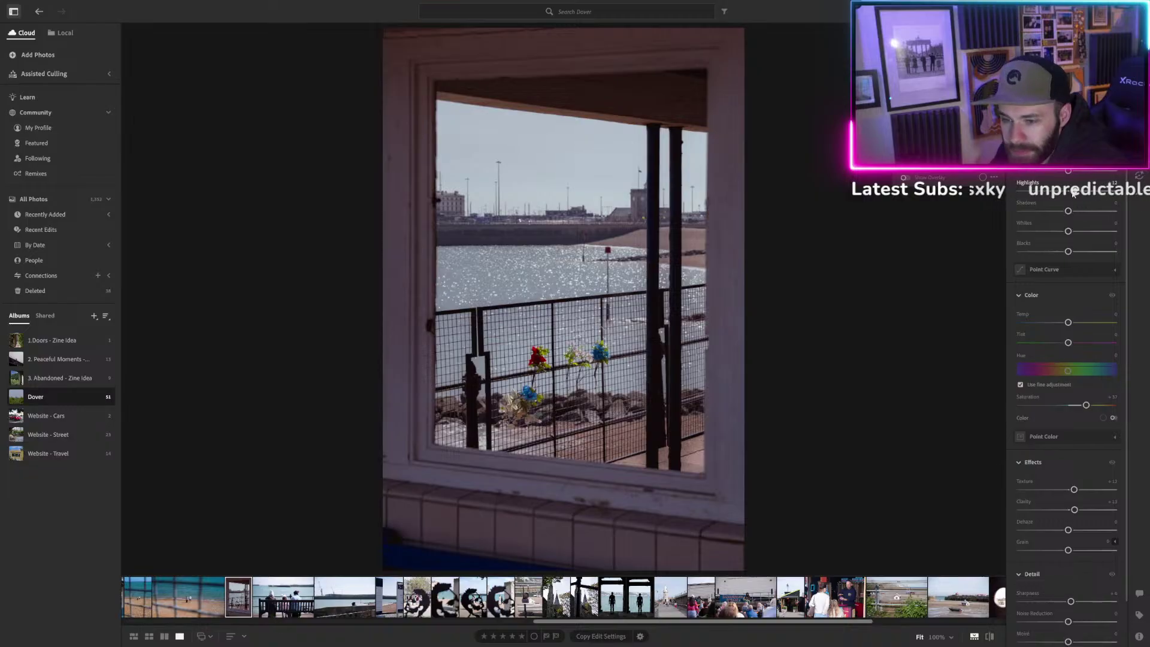
pyautogui.moveTo(1073, 193); pyautogui.dragTo(1077, 192)
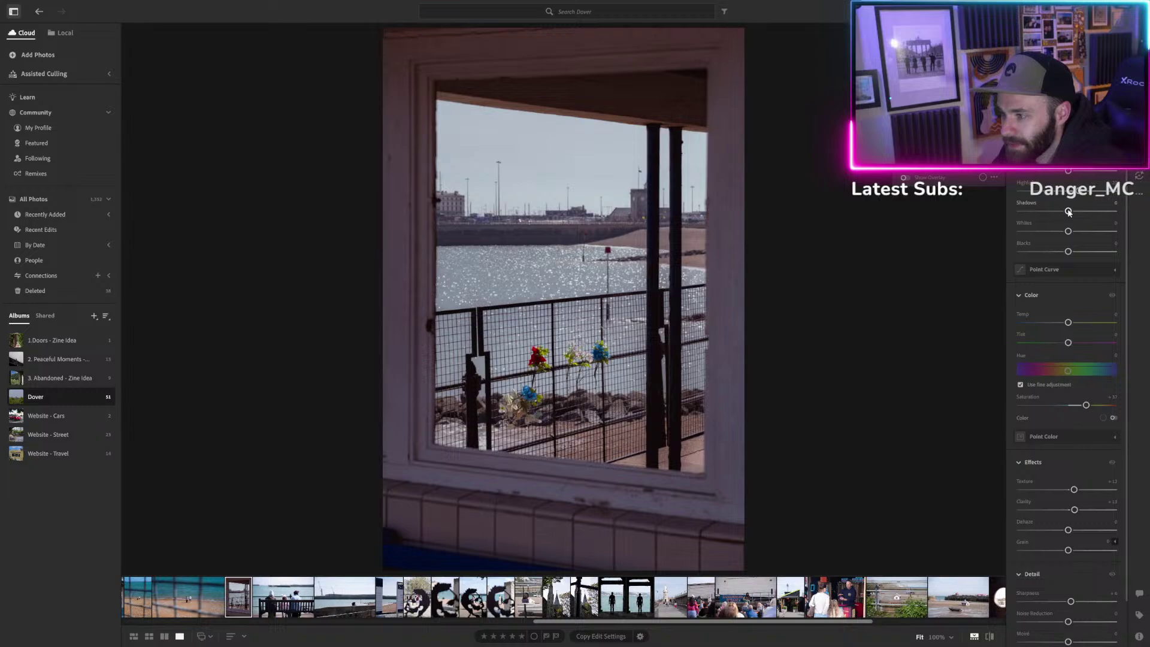
pyautogui.moveTo(1069, 212); pyautogui.dragTo(1071, 212)
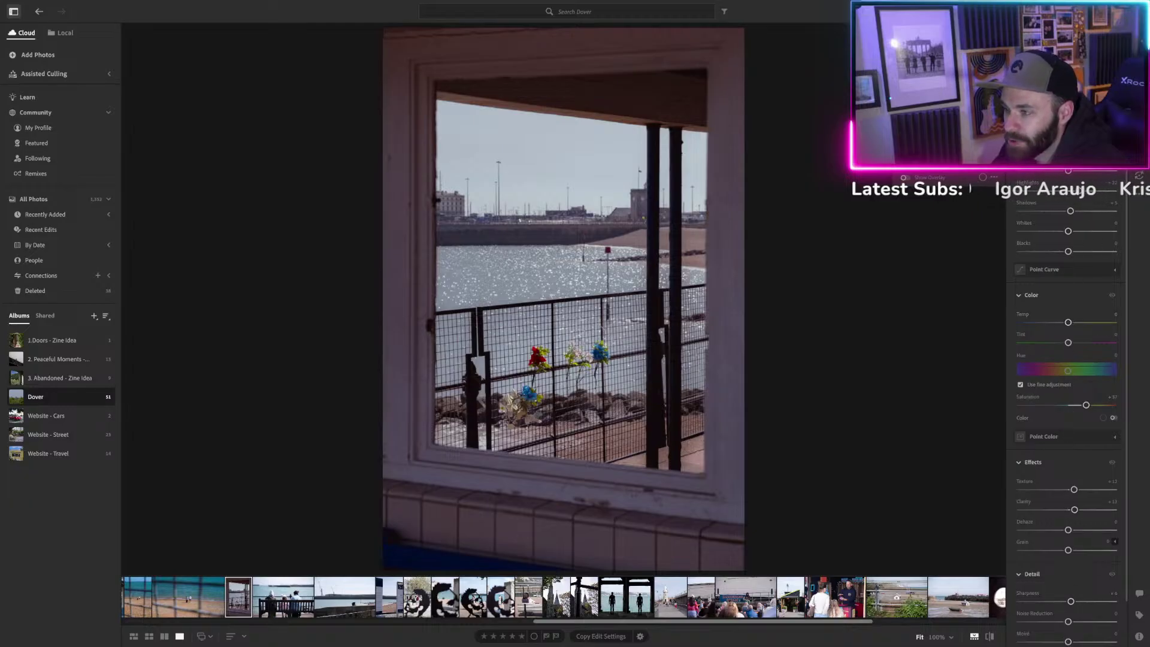
pyautogui.moveTo(1067, 171)
pyautogui.mouseDown()
pyautogui.moveTo(1086, 173)
pyautogui.moveTo(1071, 170)
pyautogui.mouseUp()
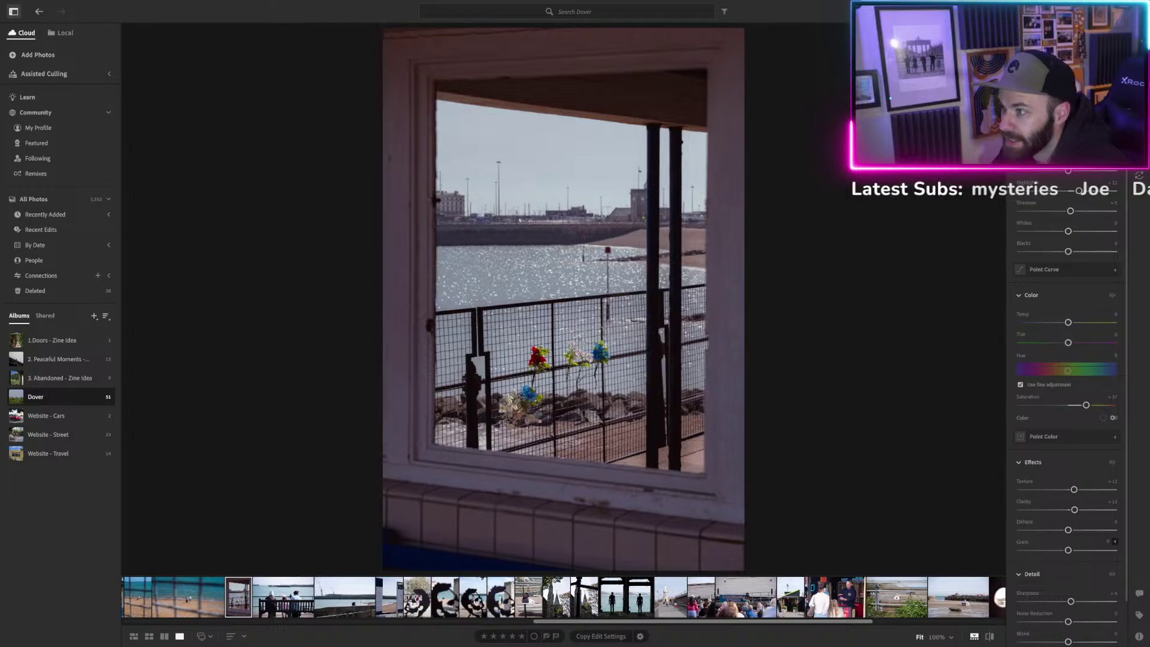
# Open the photo of three people on a bench and apply one of the film presets to it.
pyautogui.press('Right')
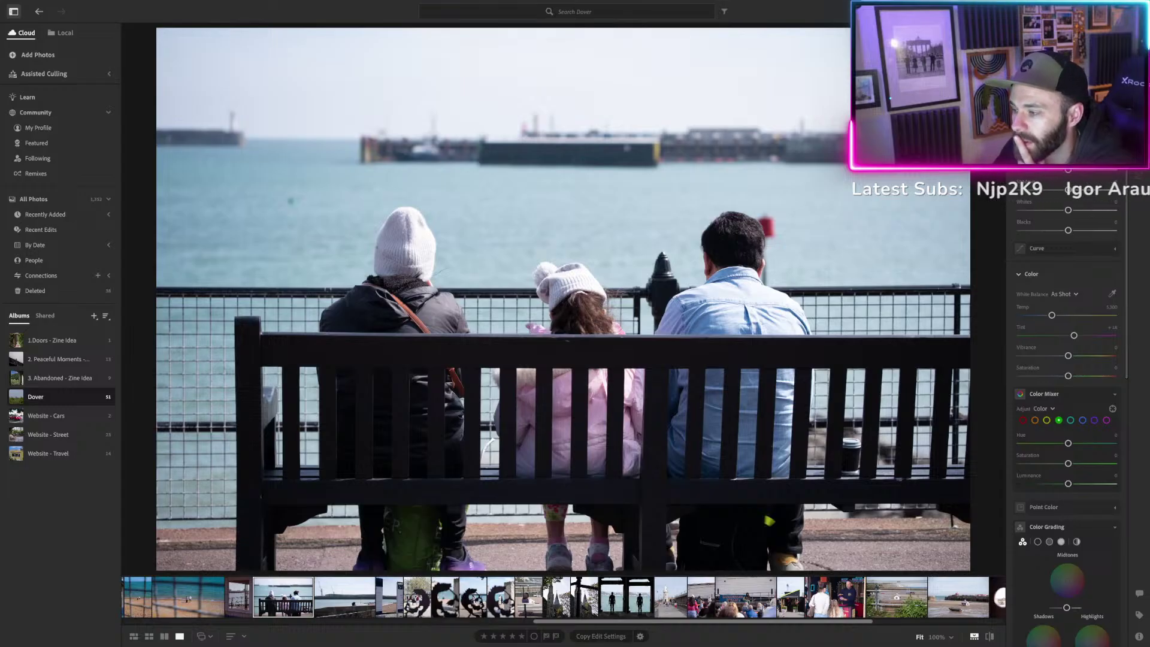
pyautogui.hotkey('shift', 'p')
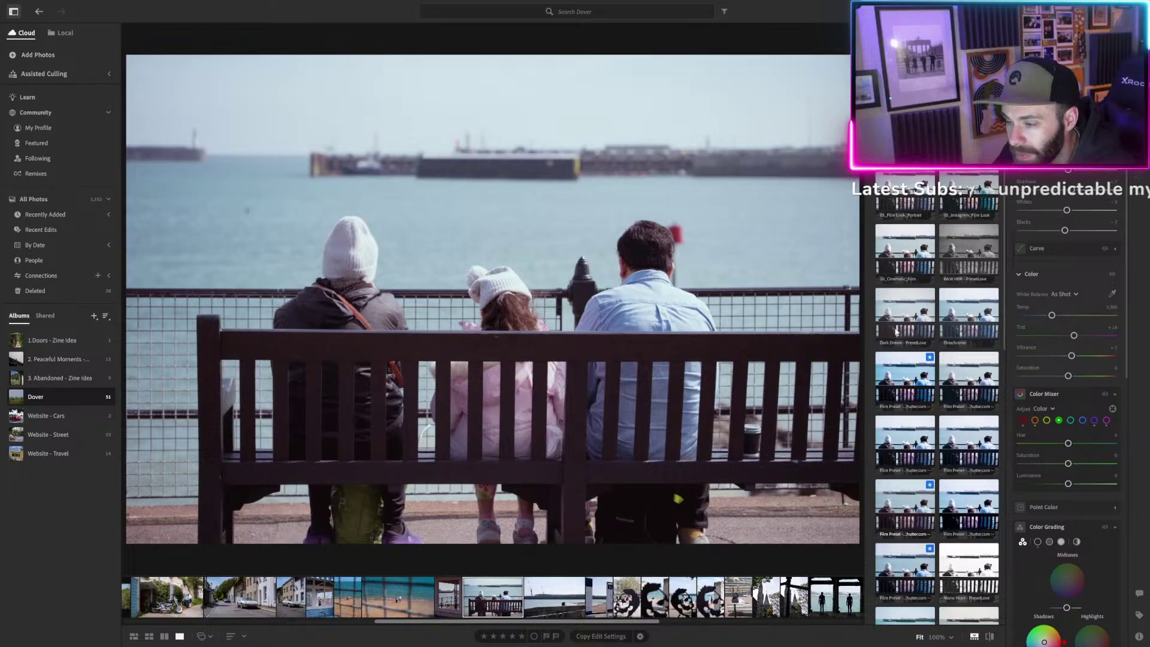
pyautogui.click(906, 396)
pyautogui.scroll(-3, 914, 378)
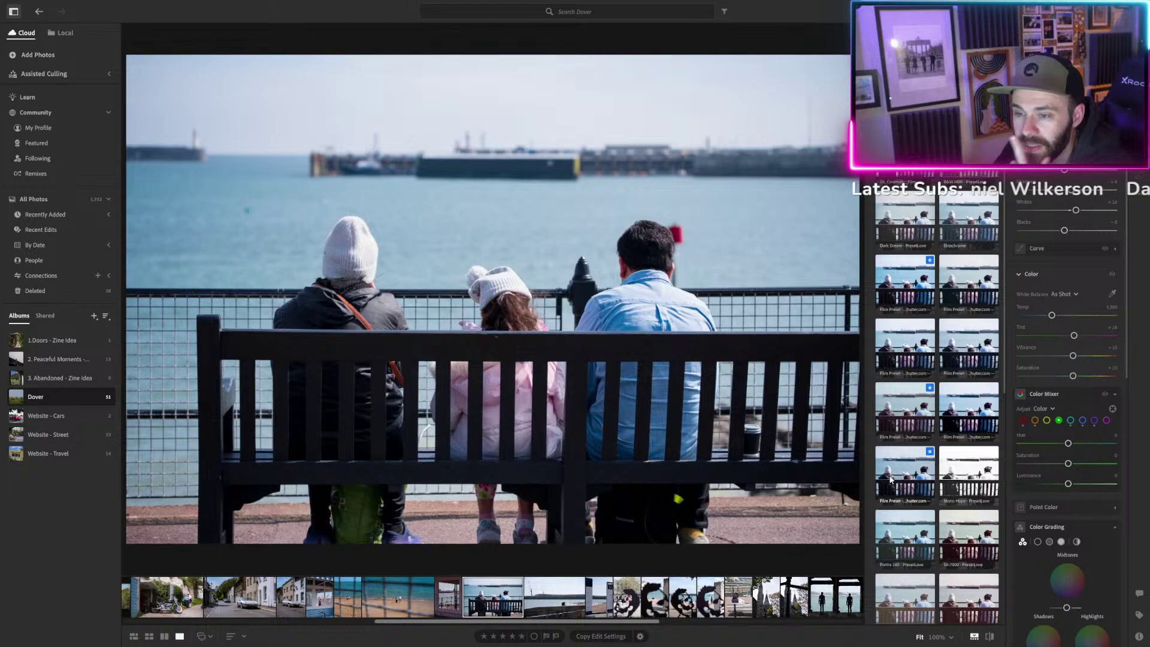
pyautogui.click(891, 479)
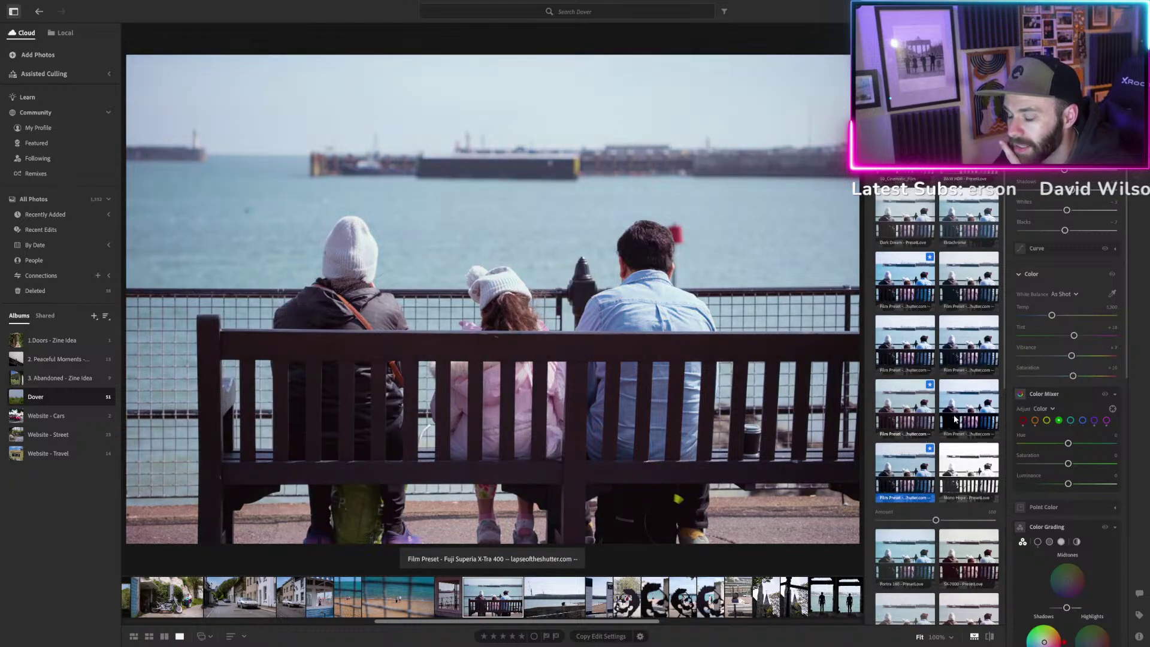
# Browse the film and cinematic presets, previewing several of them on the bench photo.
pyautogui.scroll(-3, 927, 438)
pyautogui.scroll(-3, 955, 415)
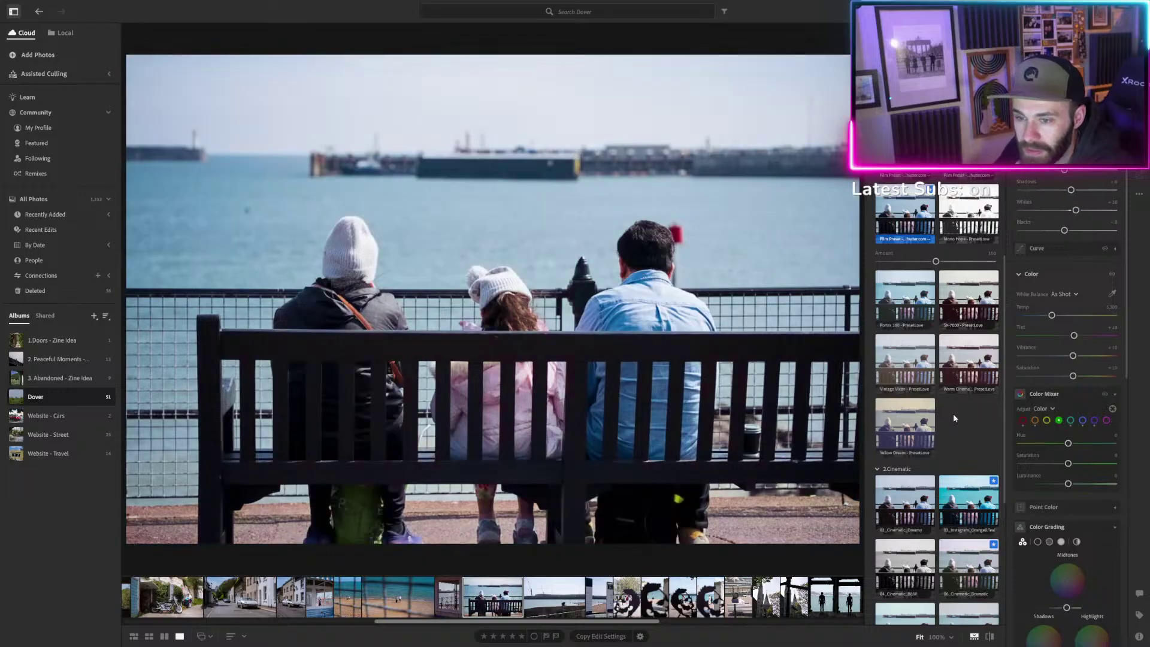
pyautogui.scroll(-2, 952, 407)
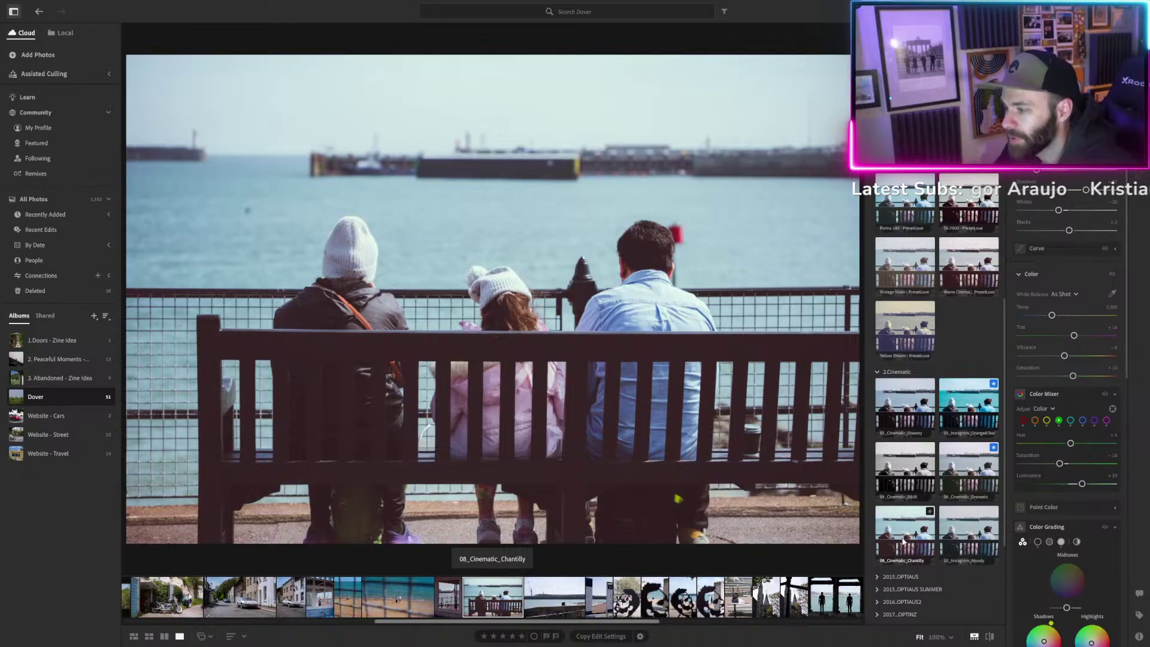
pyautogui.scroll(5, 971, 420)
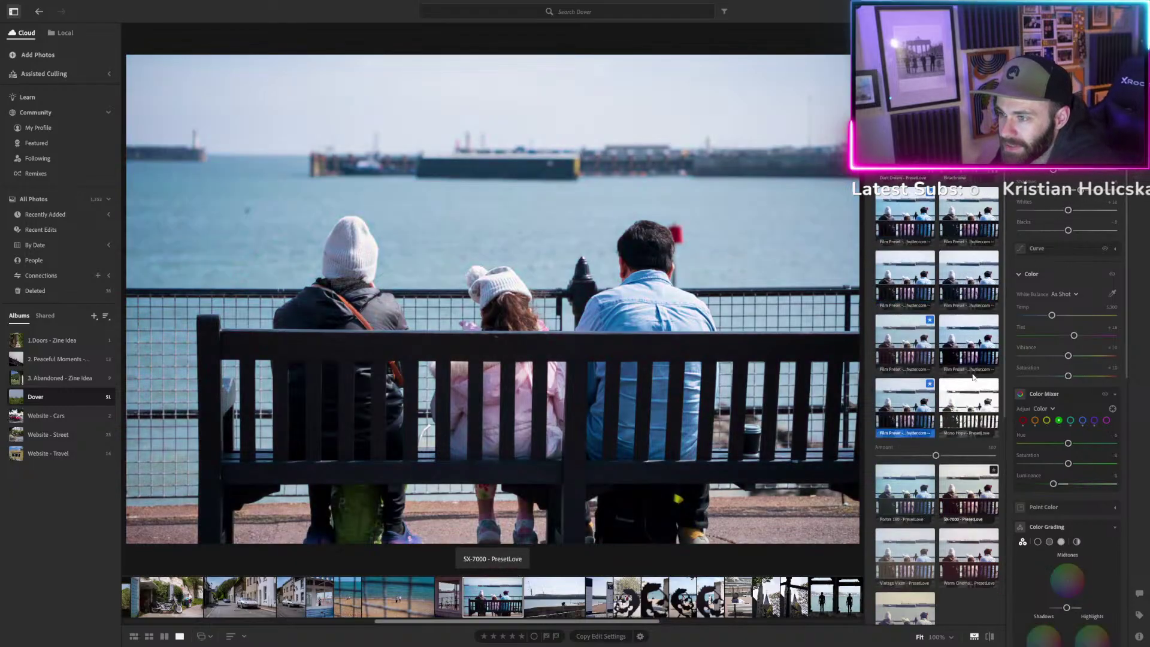
pyautogui.scroll(4, 971, 359)
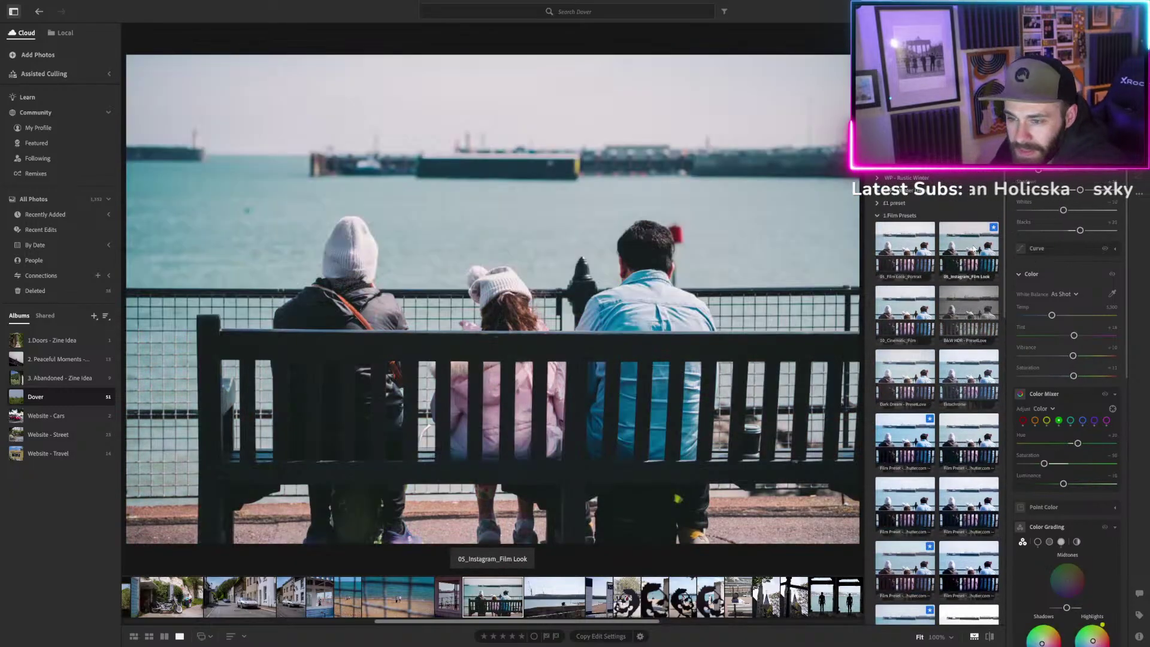
pyautogui.scroll(-5, 964, 336)
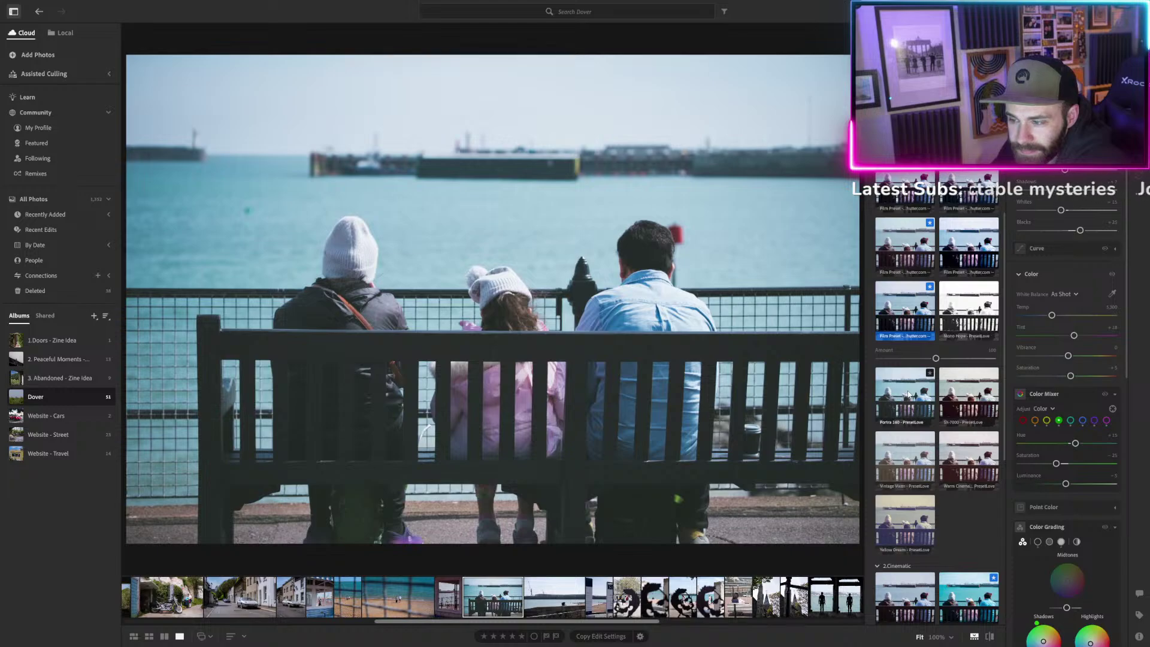
pyautogui.scroll(-5, 951, 395)
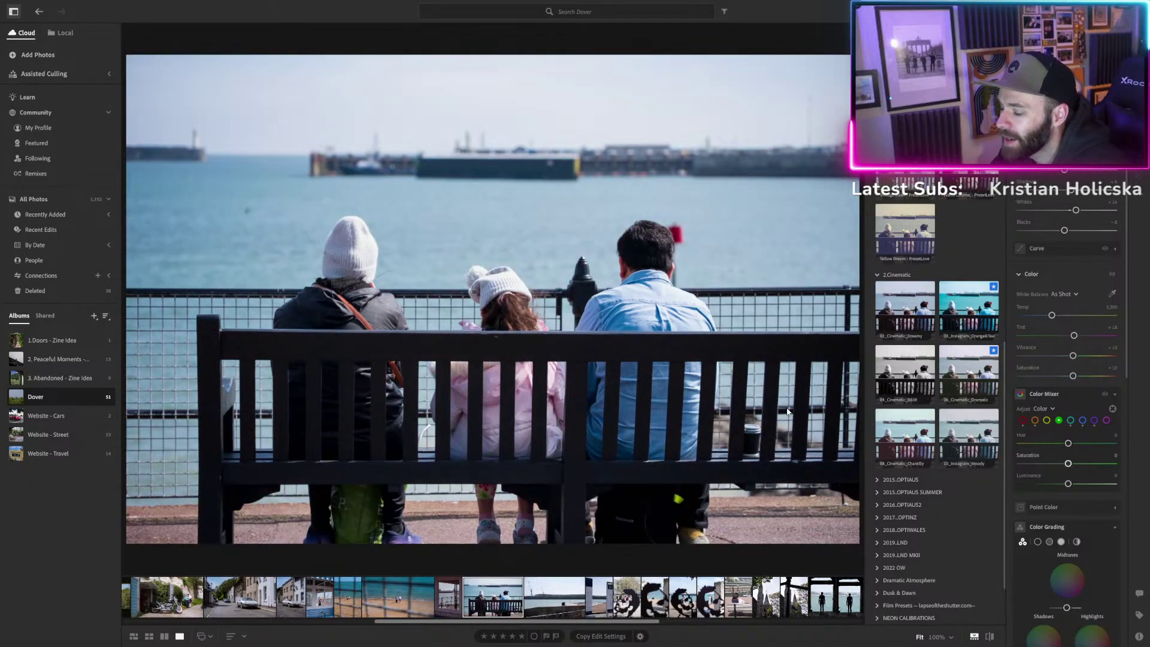
# Apply the Instagram_Moody cinematic preset to the bench photo and reduce its amount to about 50.
pyautogui.click(968, 442)
pyautogui.moveTo(937, 462); pyautogui.dragTo(905, 467)
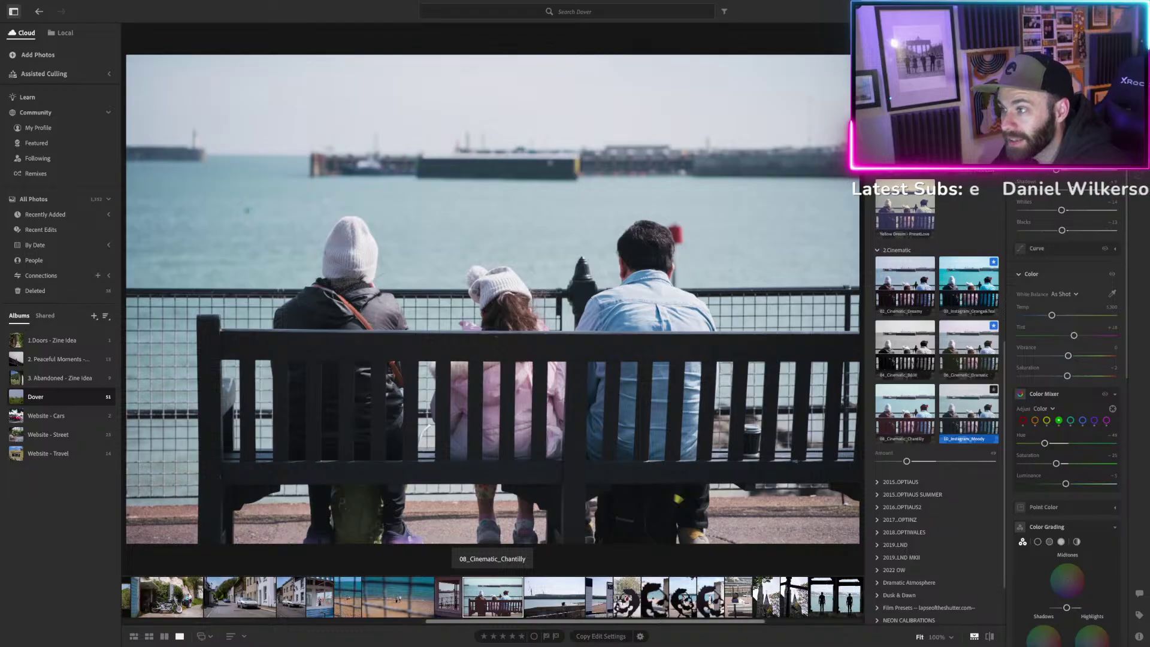
pyautogui.hotkey('shift', 'p')
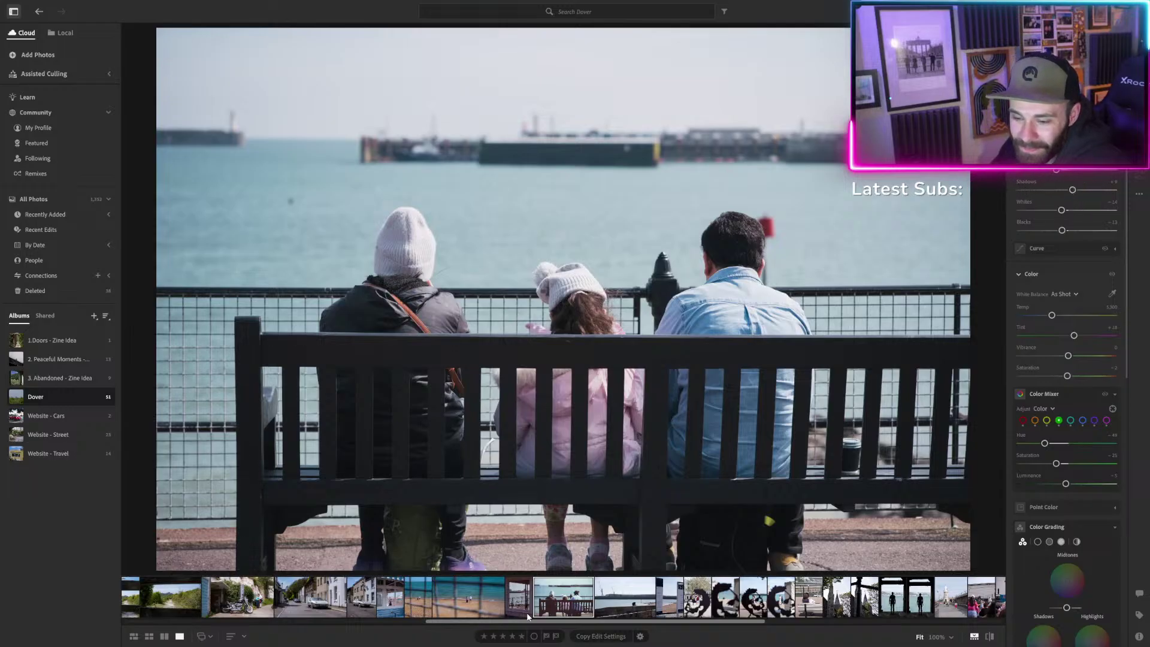
# Return to the window photo and select its mask covering the surroundings of the flowers.
pyautogui.press('Left')
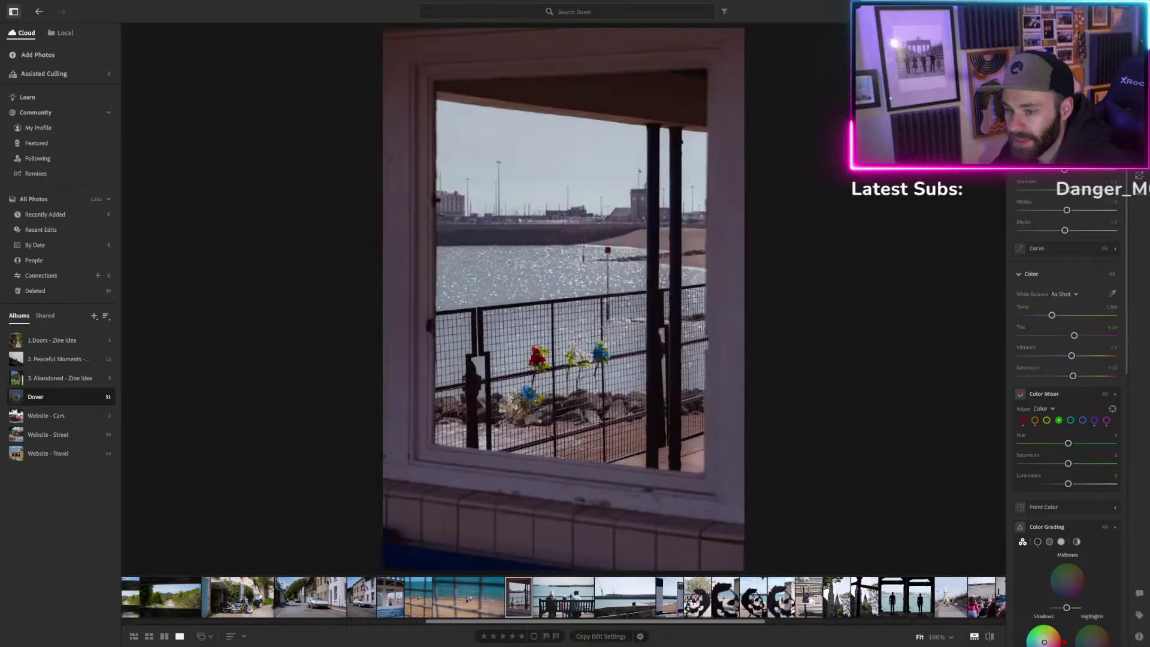
pyautogui.press('m')
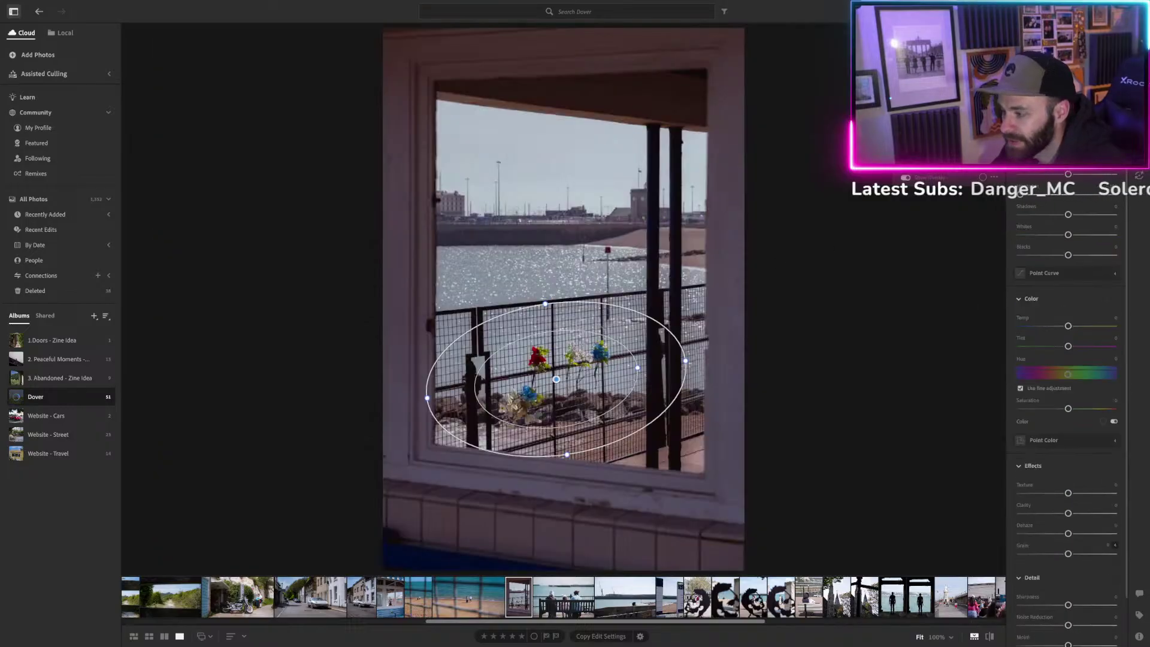
pyautogui.click(933, 154)
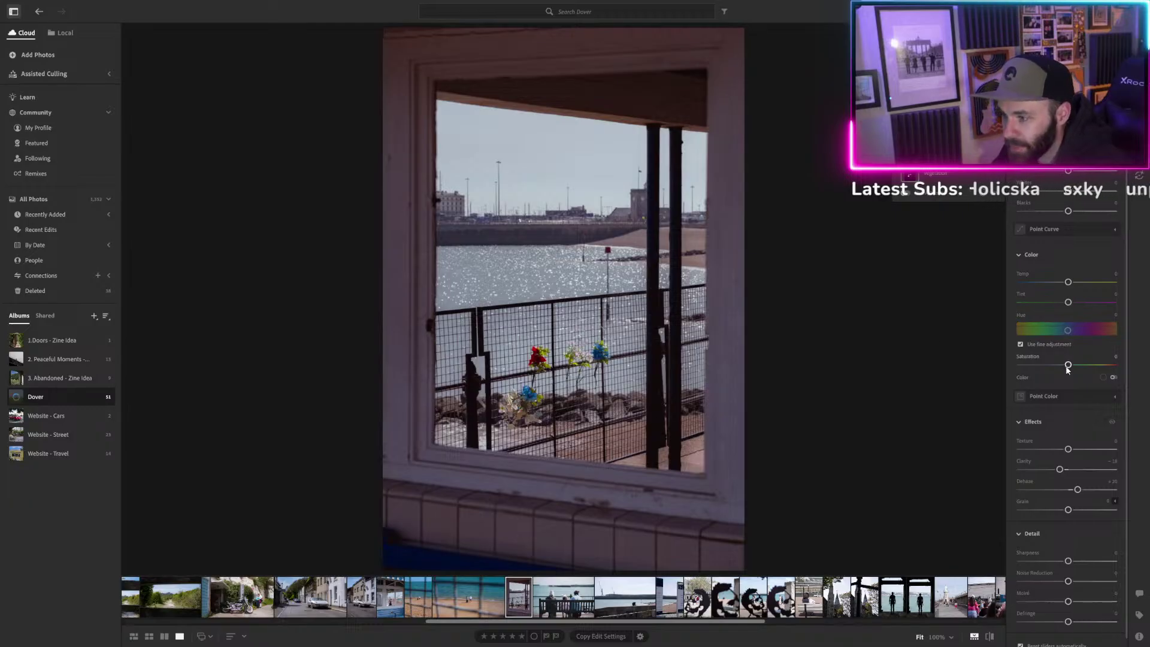
# Try the mask's Saturation at -100 and -7, and reset it to its default.
pyautogui.moveTo(1065, 366); pyautogui.dragTo(990, 380)
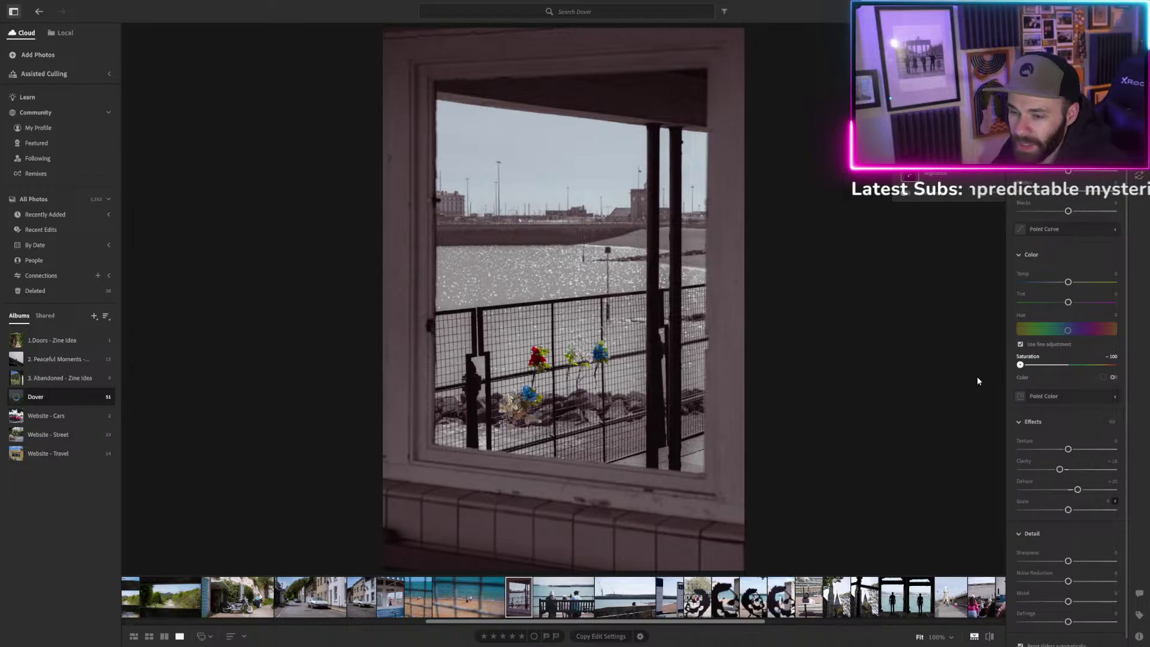
pyautogui.doubleClick(1019, 366)
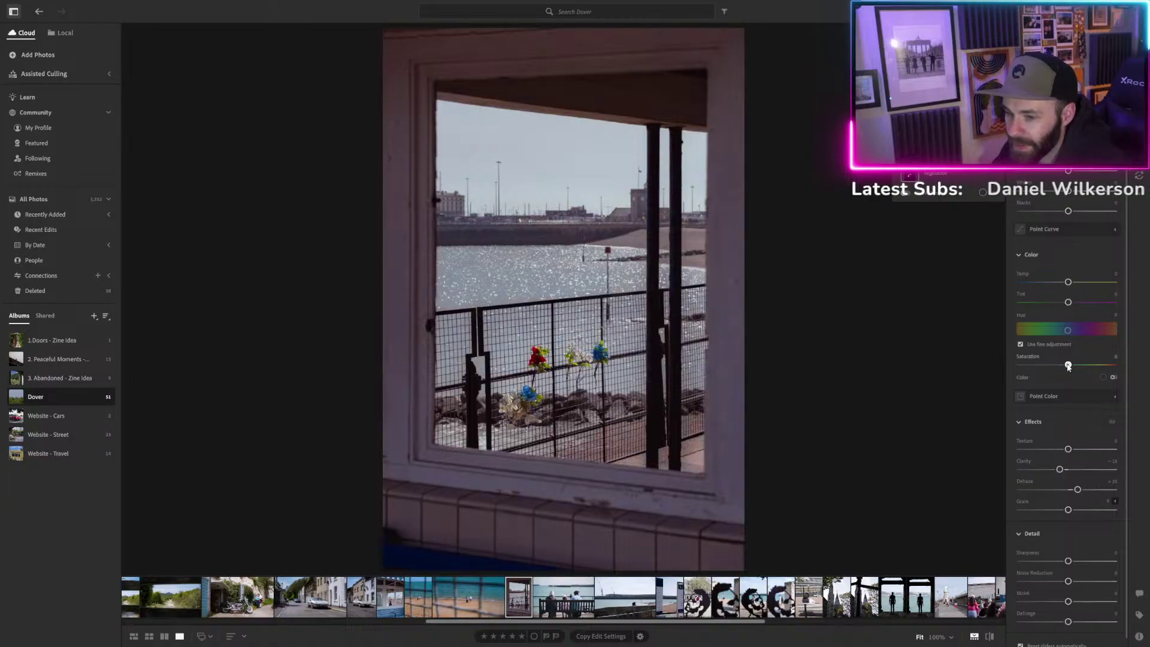
pyautogui.moveTo(1066, 366); pyautogui.dragTo(1065, 367)
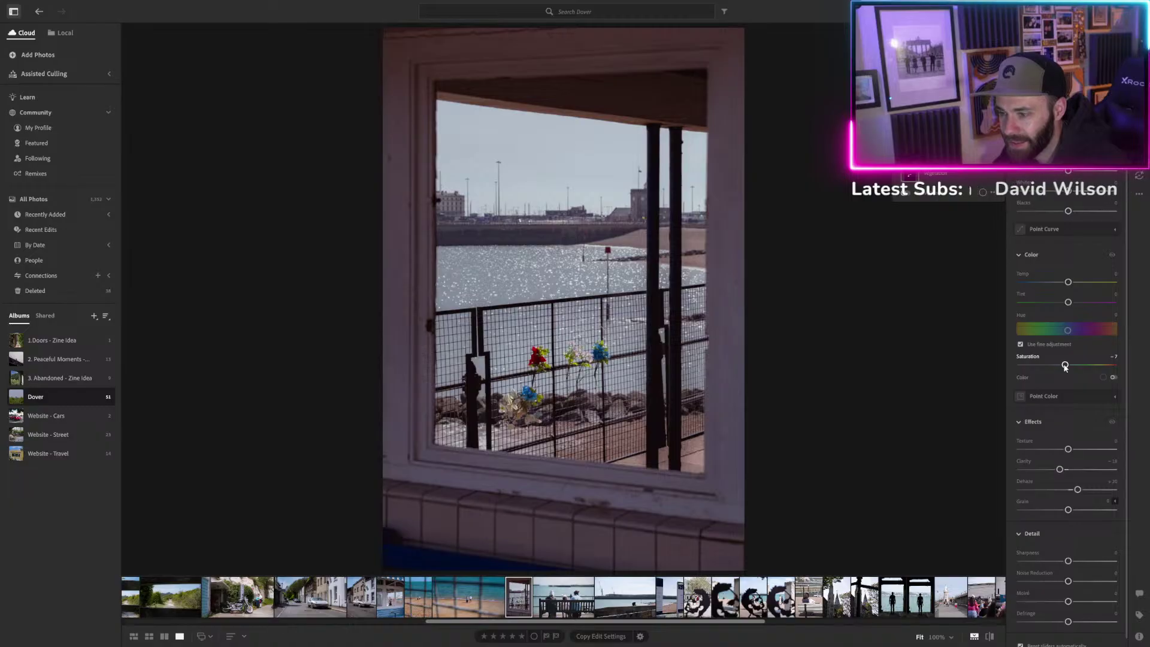
pyautogui.doubleClick(1065, 366)
# Cool the mask's Temp to about -10 and leave masking.
pyautogui.moveTo(1069, 286); pyautogui.dragTo(1064, 286)
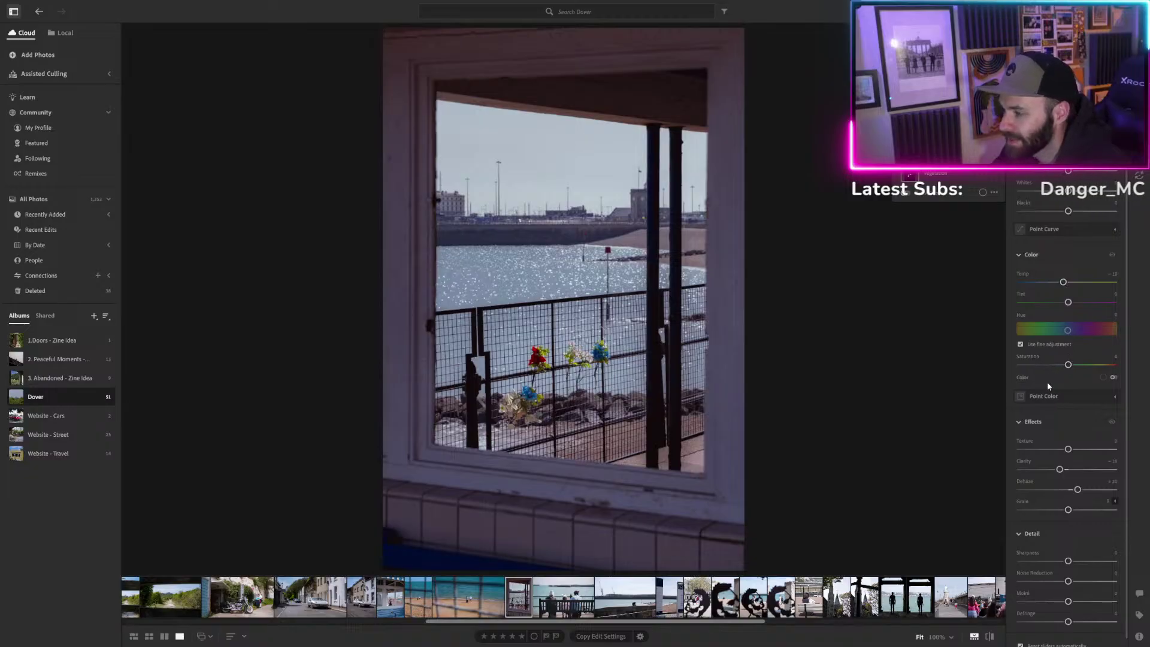
pyautogui.click(908, 175)
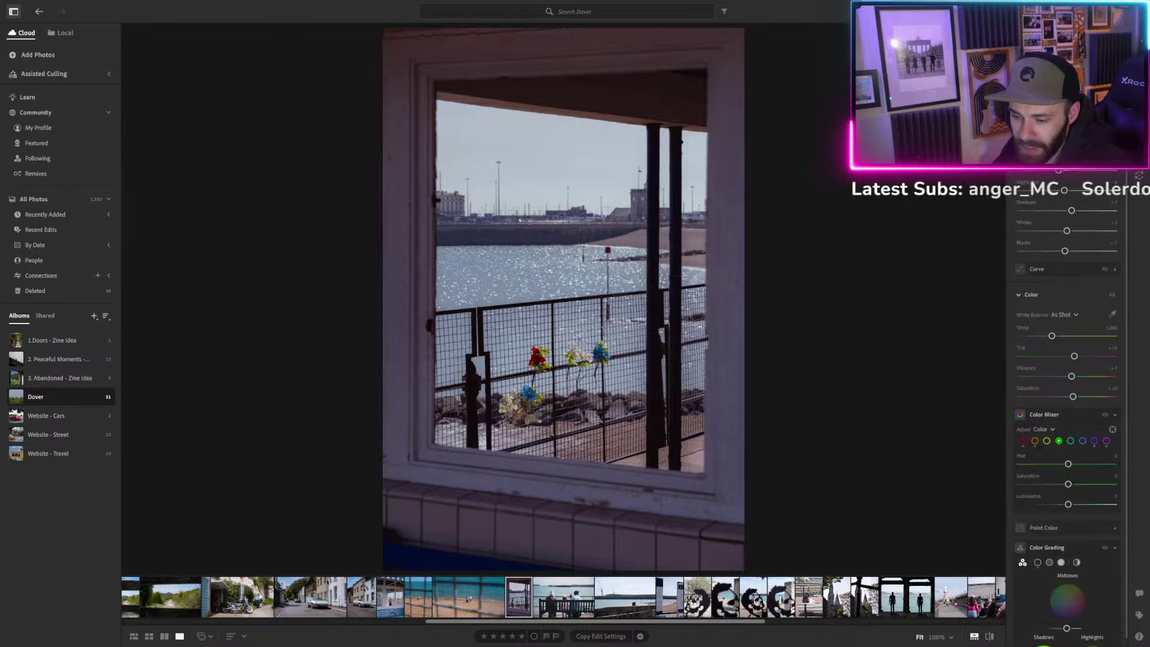
# Move on past the bench photo to the photo of the man sitting on the sea wall.
pyautogui.click(554, 609)
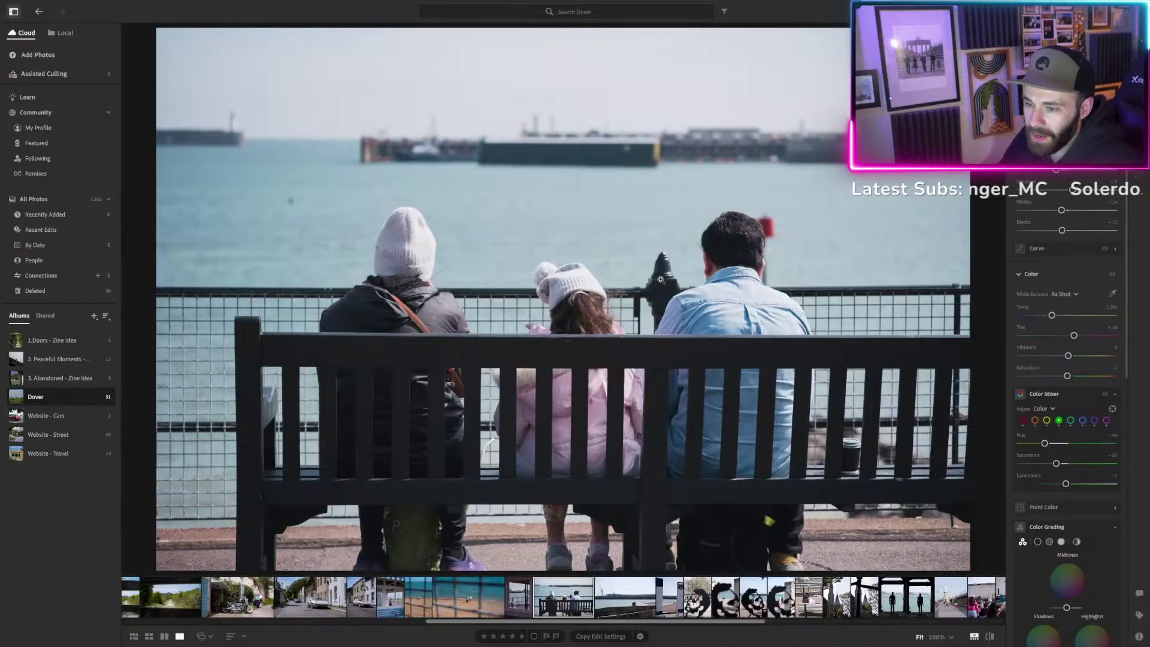
pyautogui.press('Right')
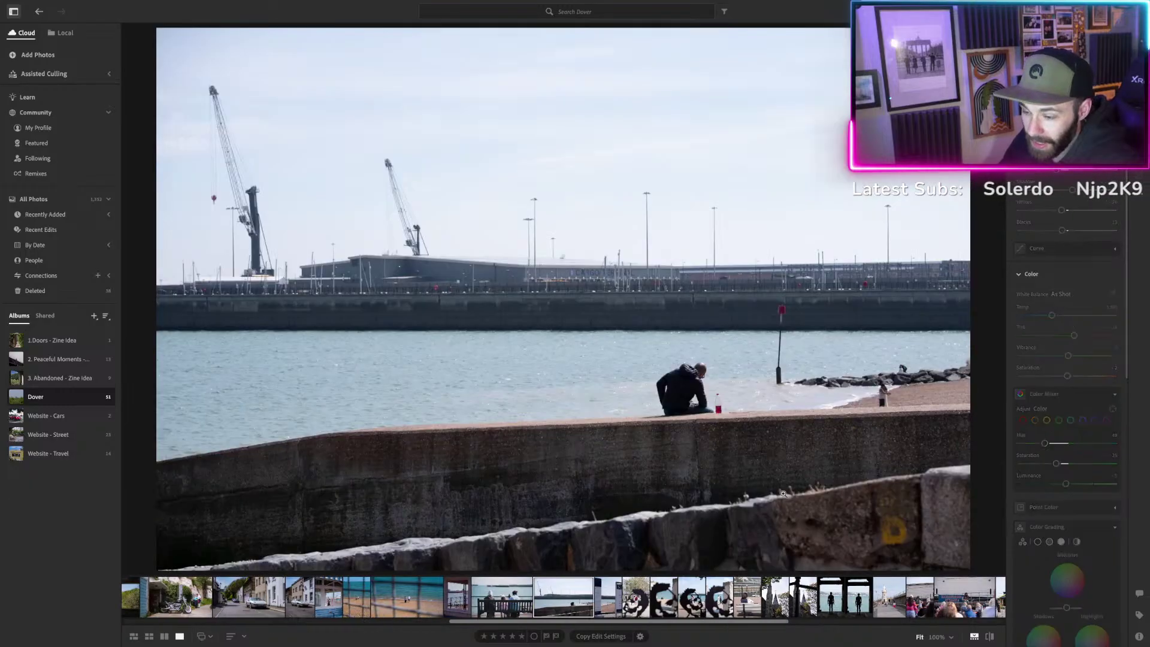
# Return to the photo of three people on the bench, inspect the coffee cup up close, and compare the edit with the original.
pyautogui.press('Left')
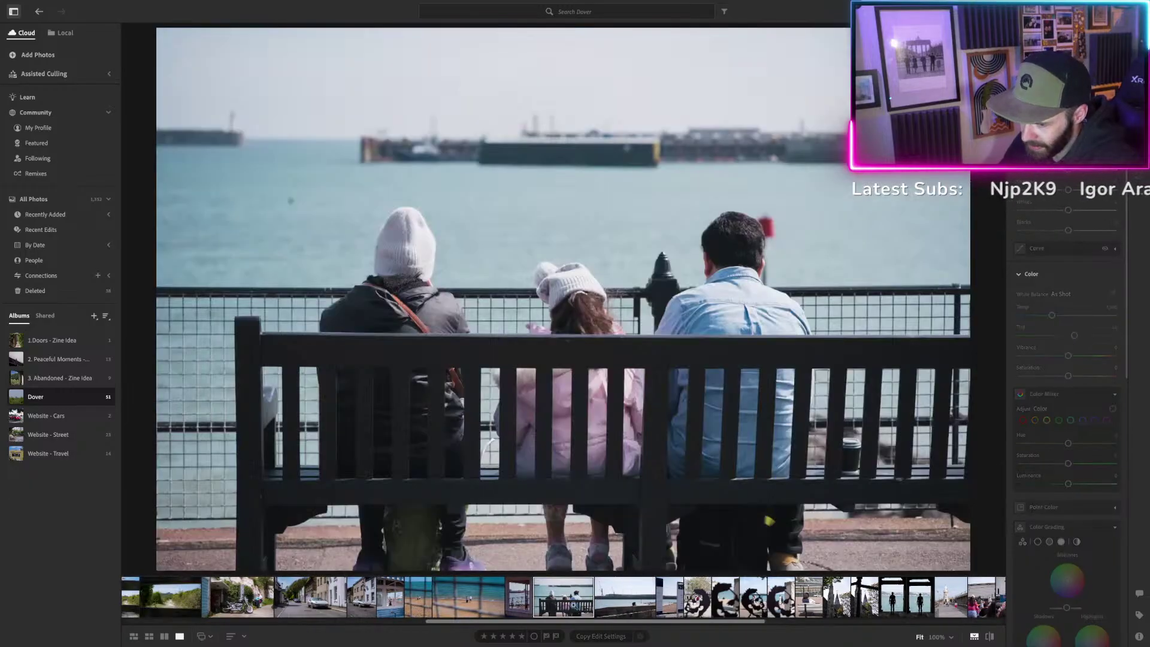
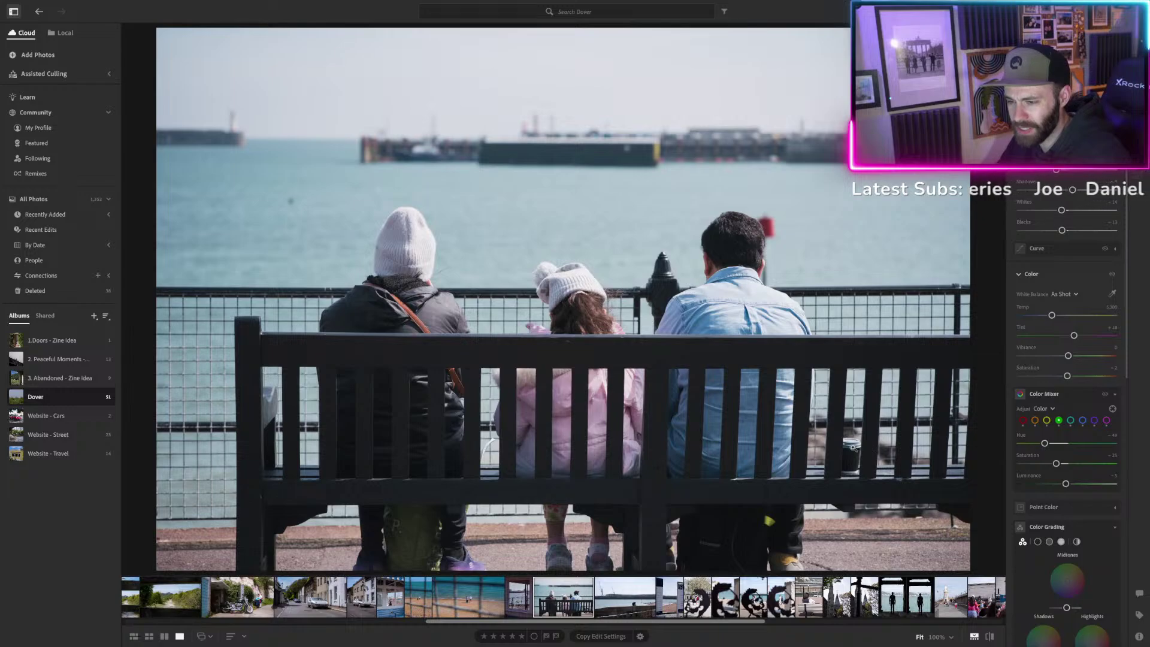
pyautogui.click(853, 448)
pyautogui.moveTo(853, 448); pyautogui.dragTo(762, 390)
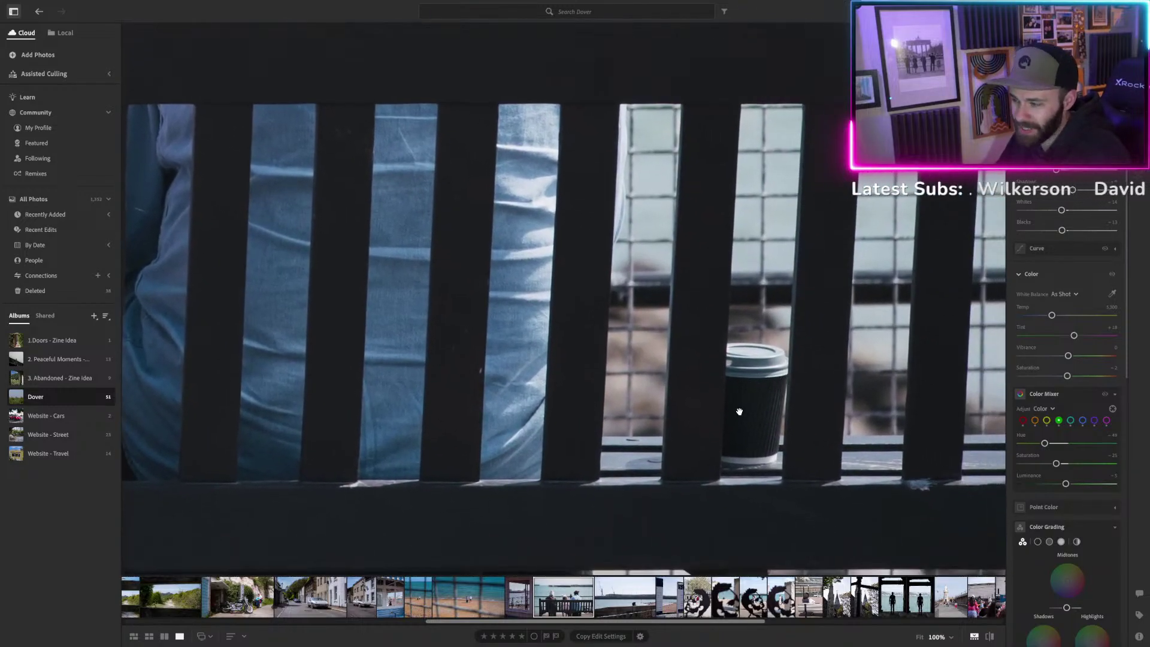
pyautogui.click(741, 403)
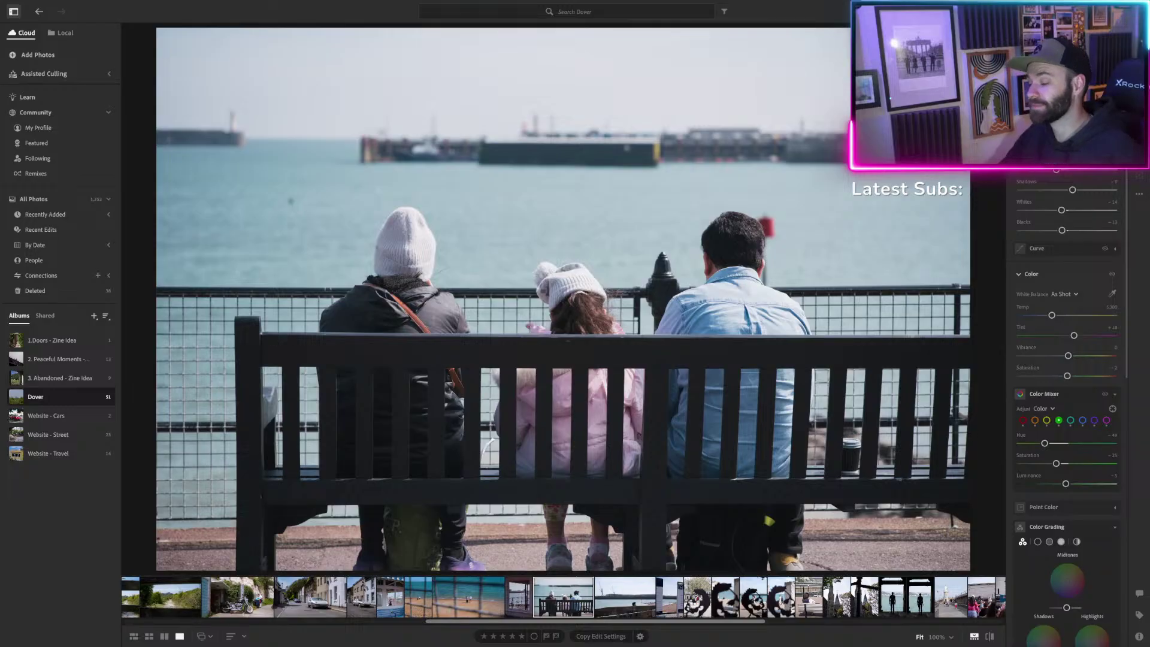
pyautogui.press('\\')
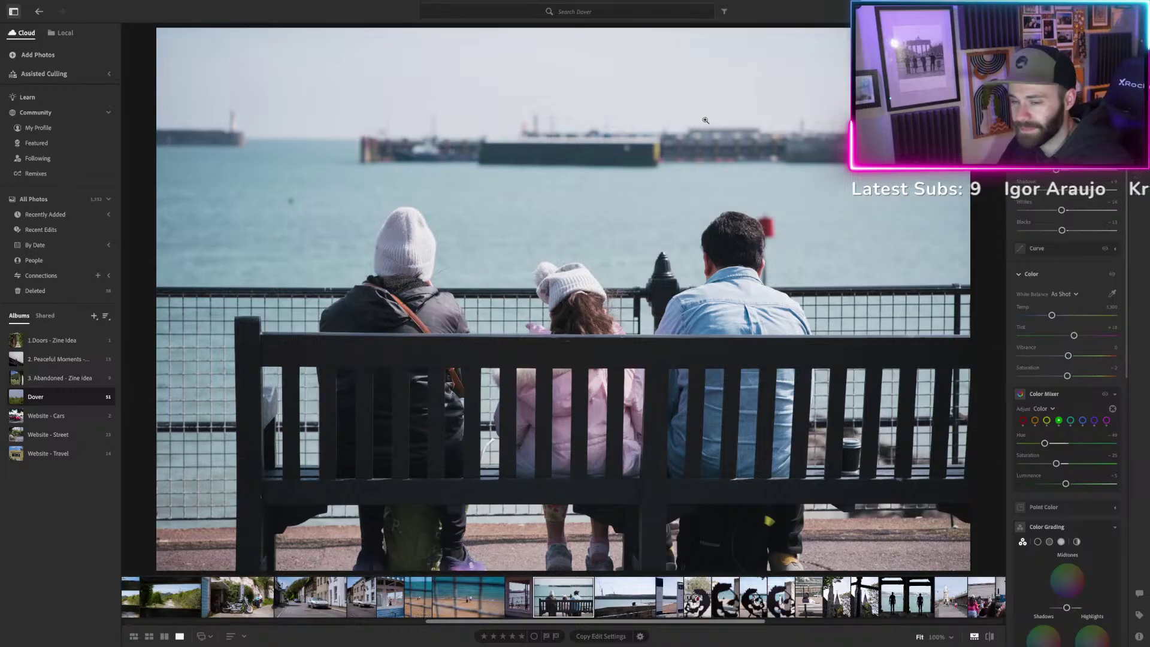
# Crop the bench photo tighter around the three seated people, trimming all sides and most of the pavement below the bench.
pyautogui.moveTo(758, 9)
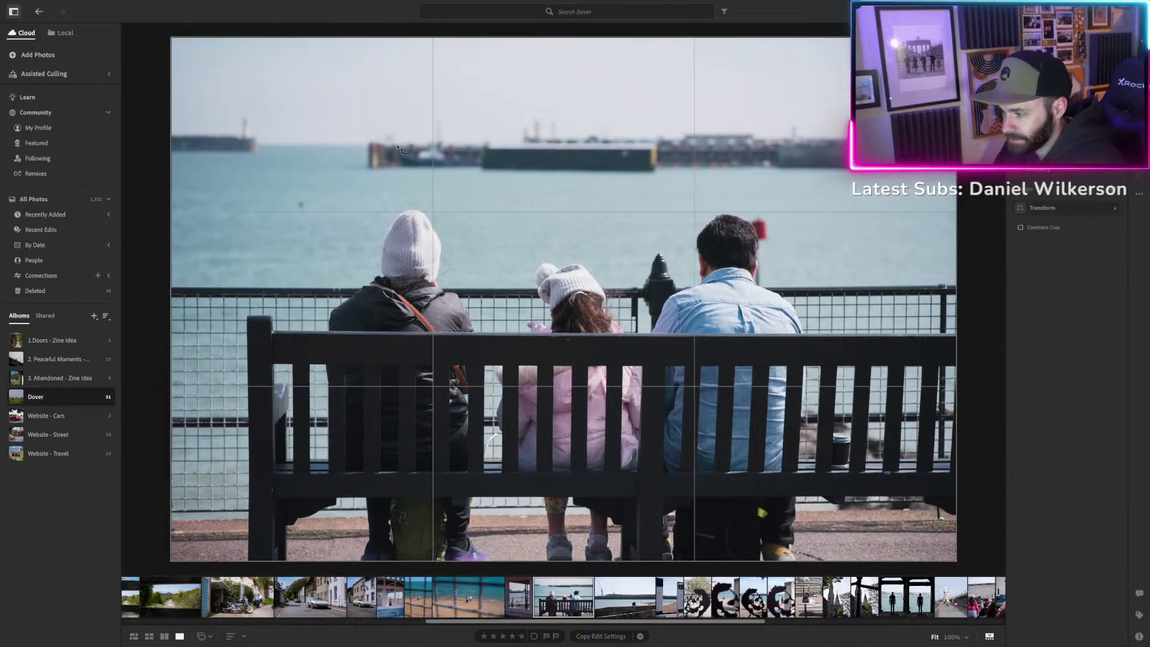
pyautogui.moveTo(241, 110); pyautogui.dragTo(217, 51)
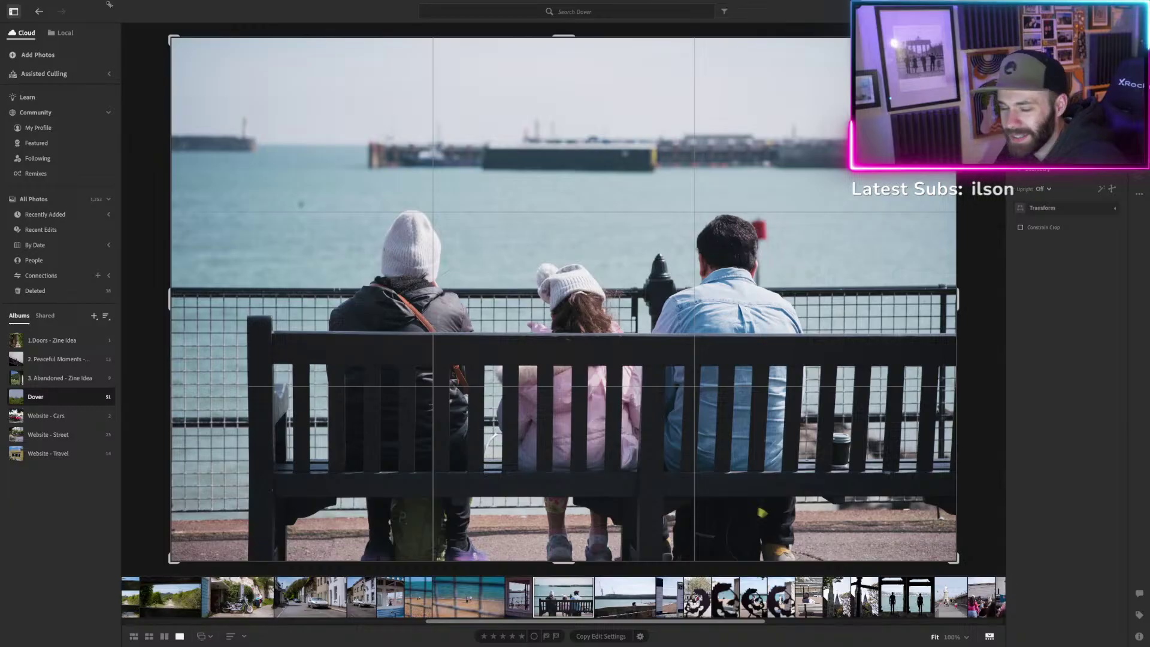
pyautogui.moveTo(175, 24); pyautogui.dragTo(218, 38)
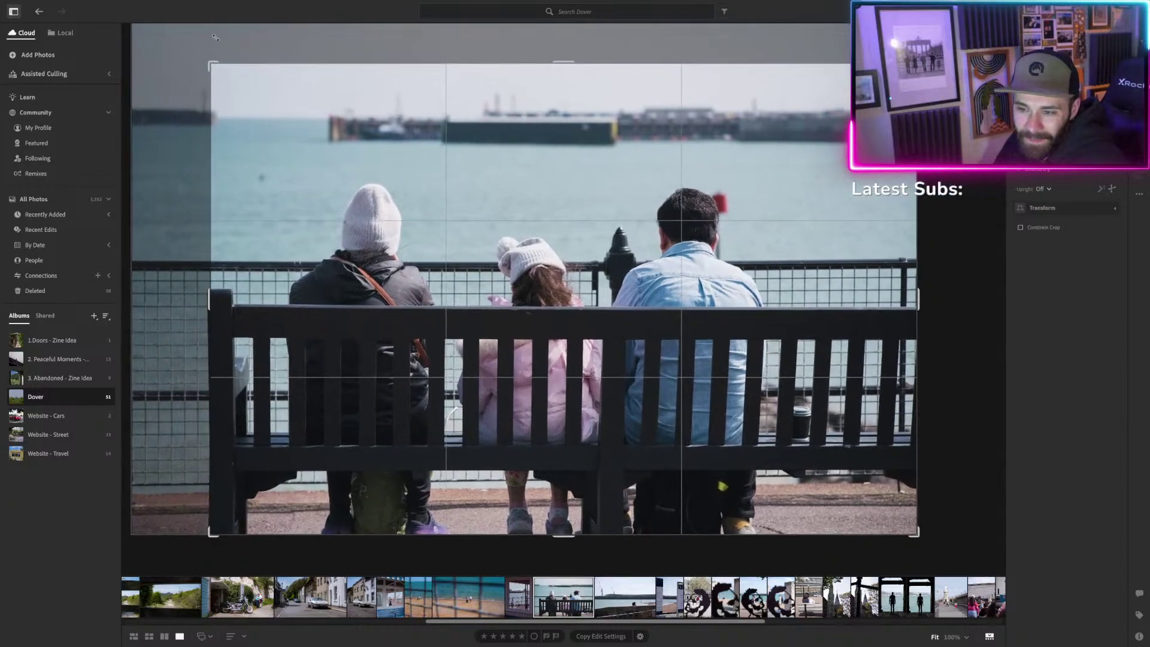
pyautogui.moveTo(918, 531); pyautogui.dragTo(878, 515)
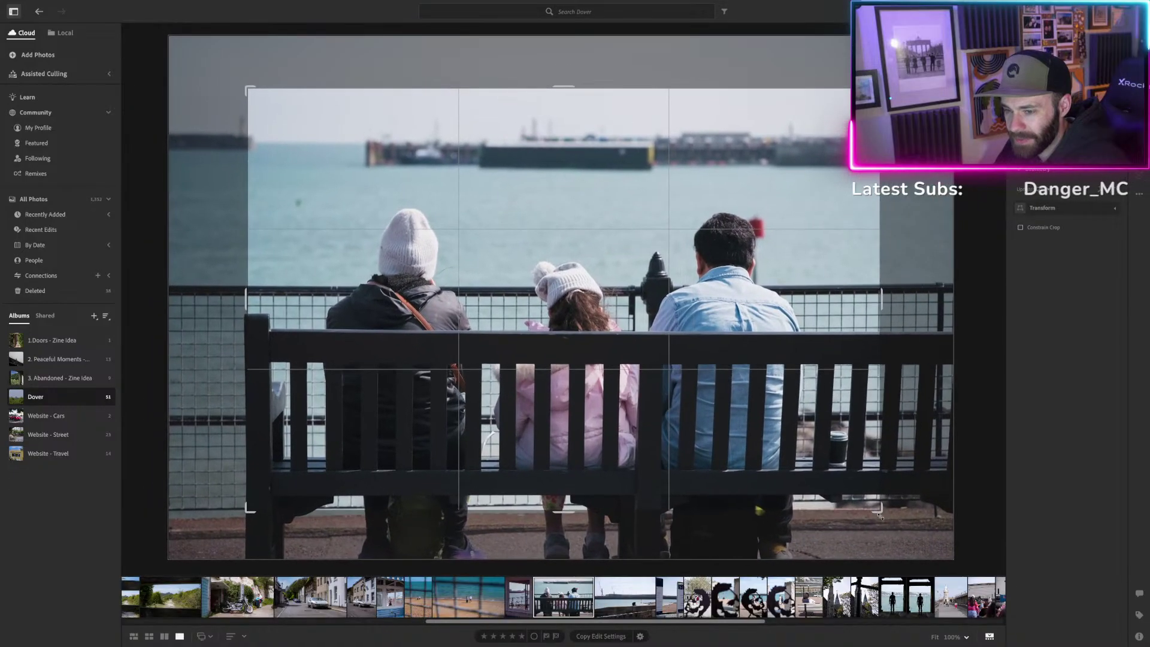
pyautogui.moveTo(813, 438); pyautogui.dragTo(812, 435)
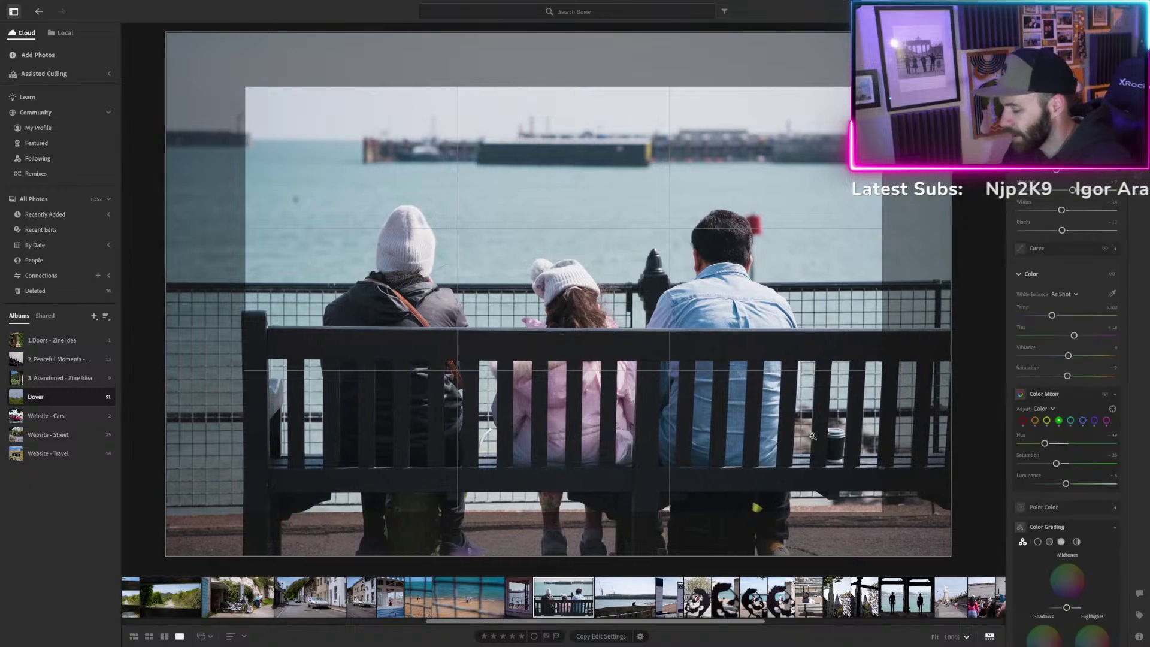
pyautogui.press('Return')
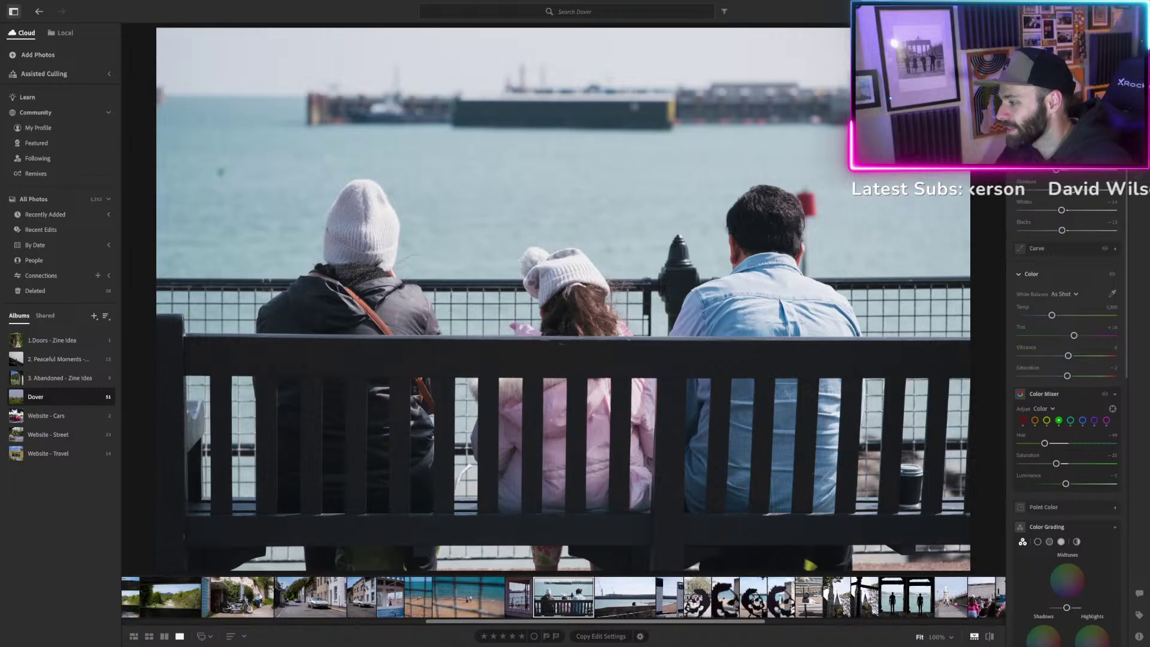
pyautogui.press('super+d')
pyautogui.press('super+d')
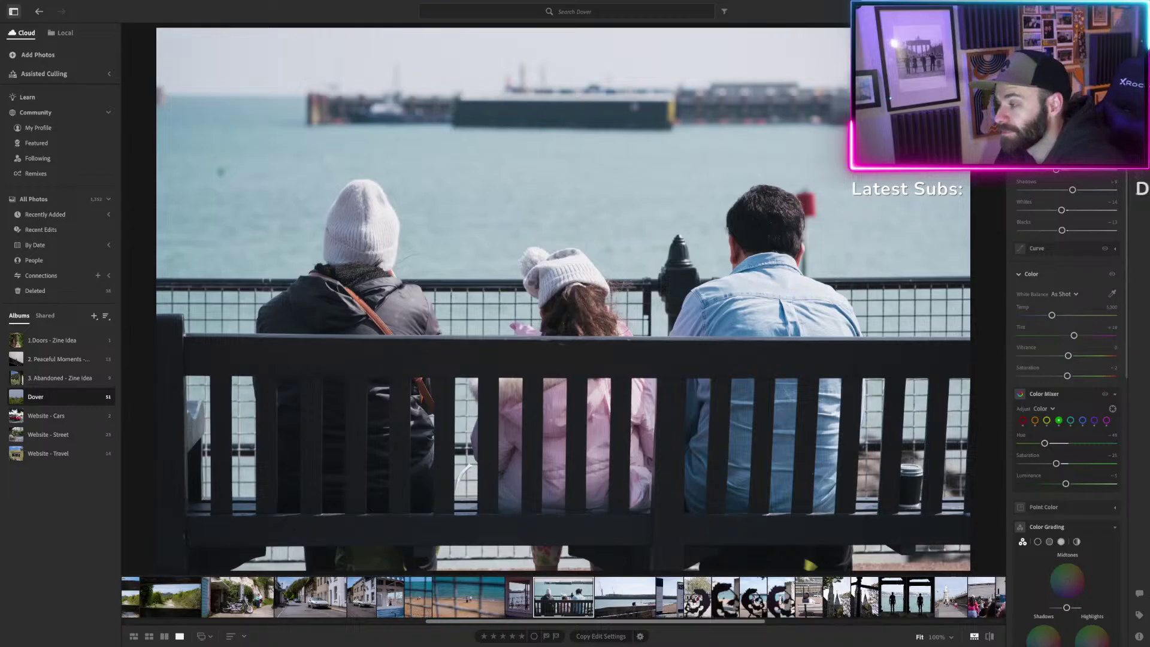
# Create a people mask of Person 1, the figure in the beanie and dark coat, and show its overlay.
pyautogui.press('m')
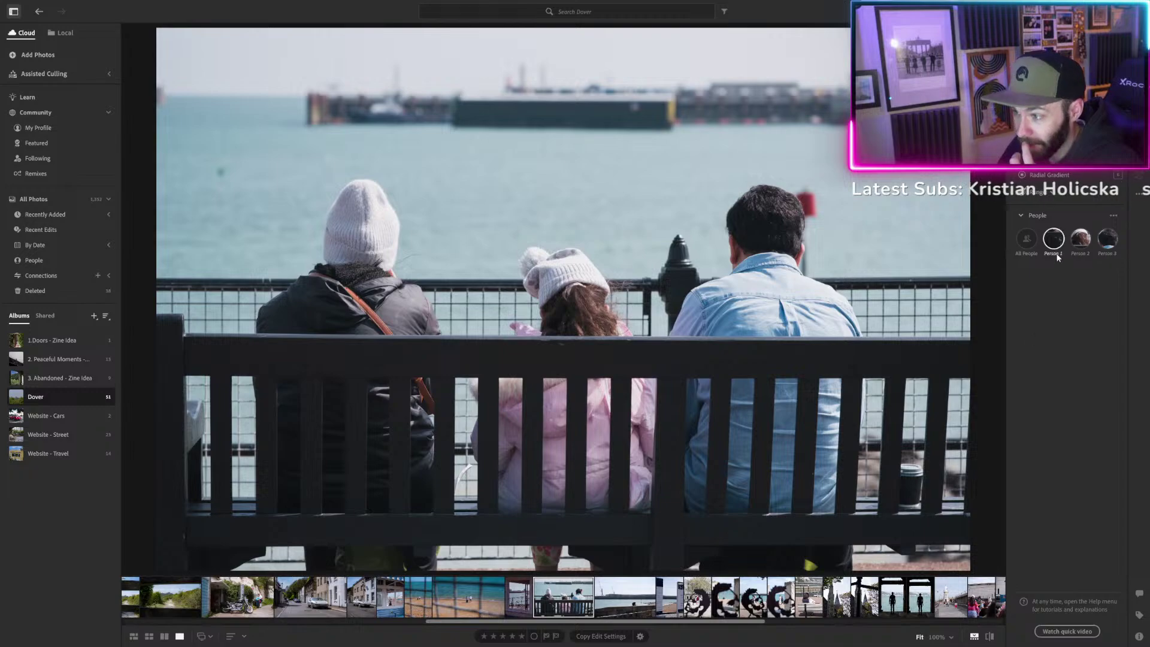
pyautogui.moveTo(1058, 239)
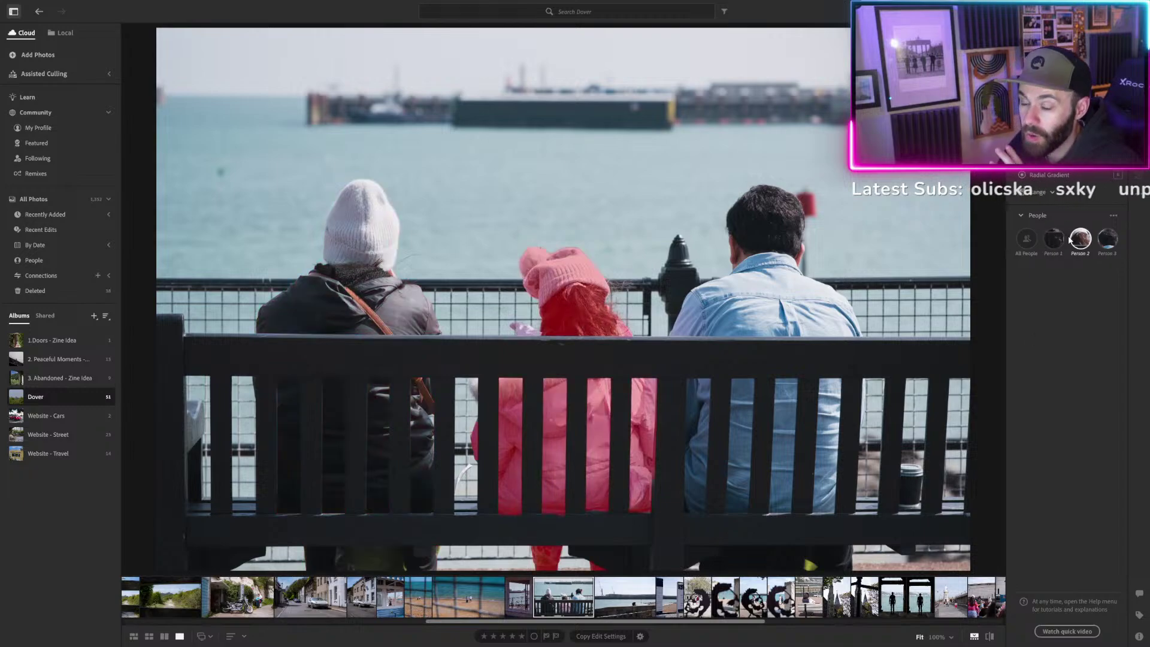
pyautogui.moveTo(1094, 243)
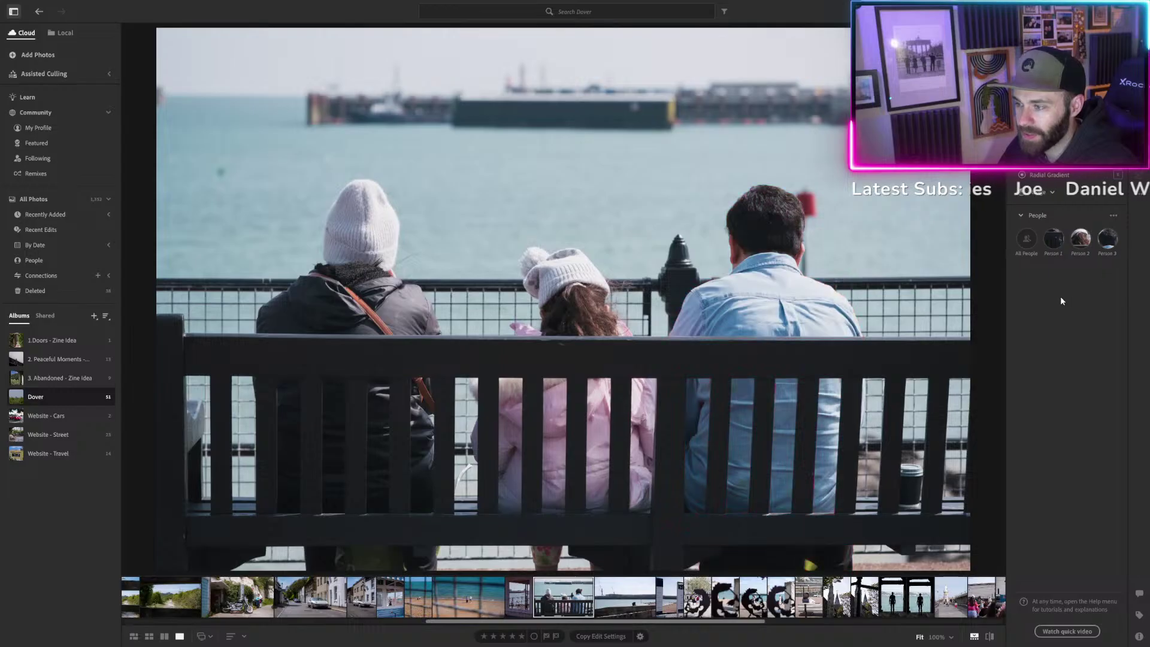
pyautogui.click(1051, 241)
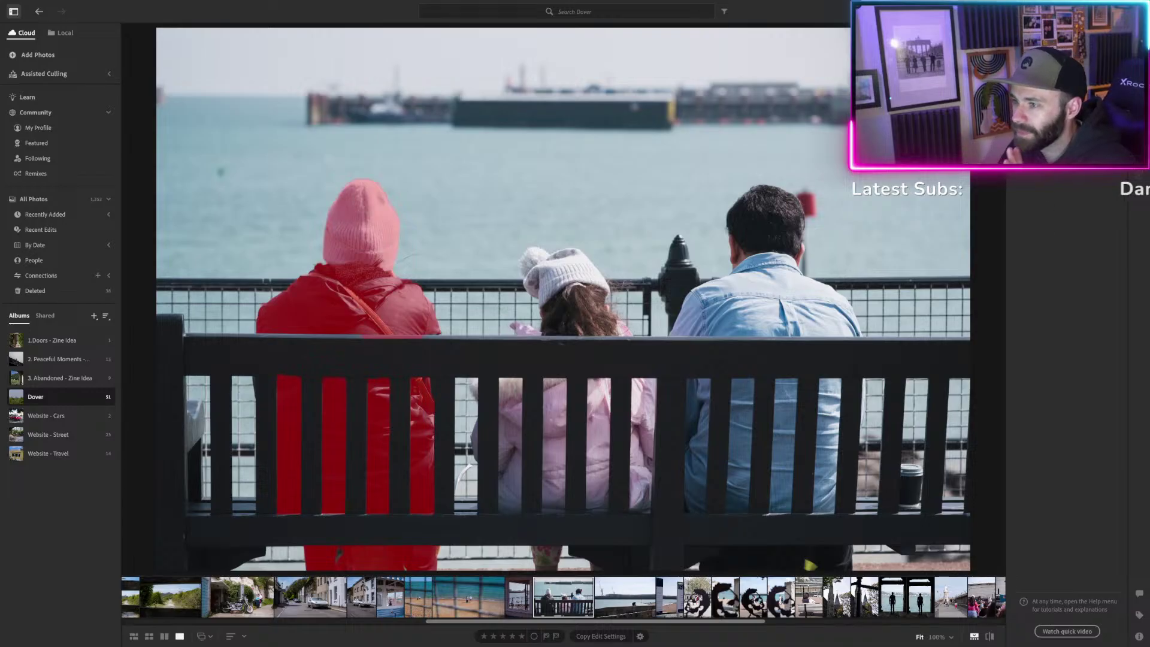
pyautogui.press('e')
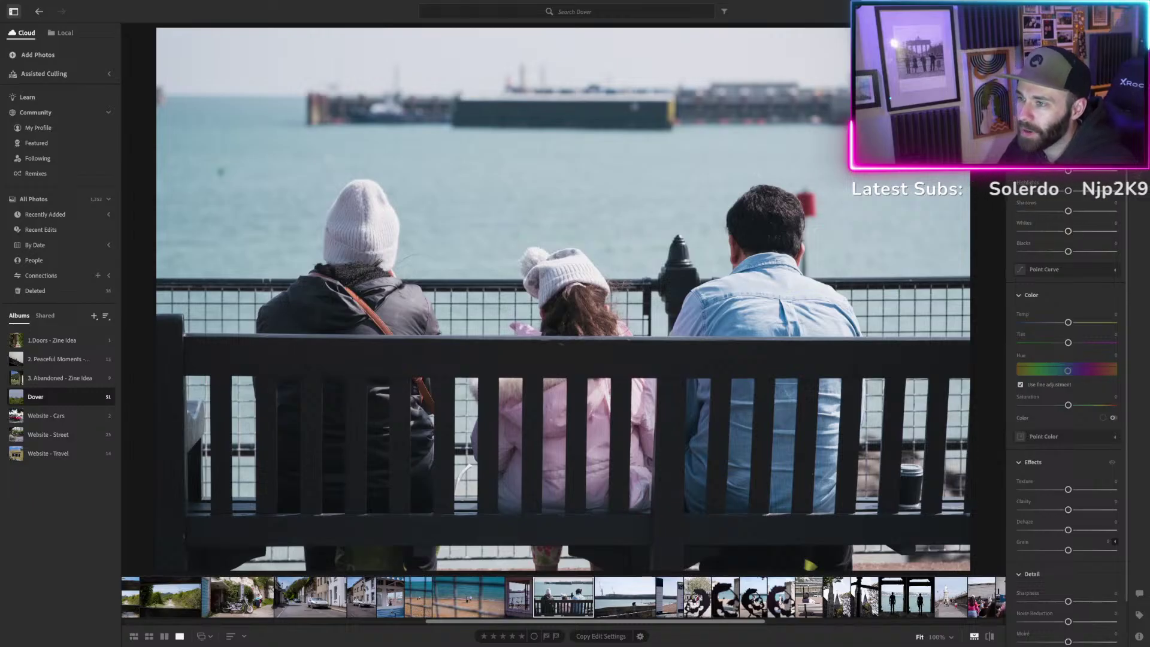
pyautogui.press('o')
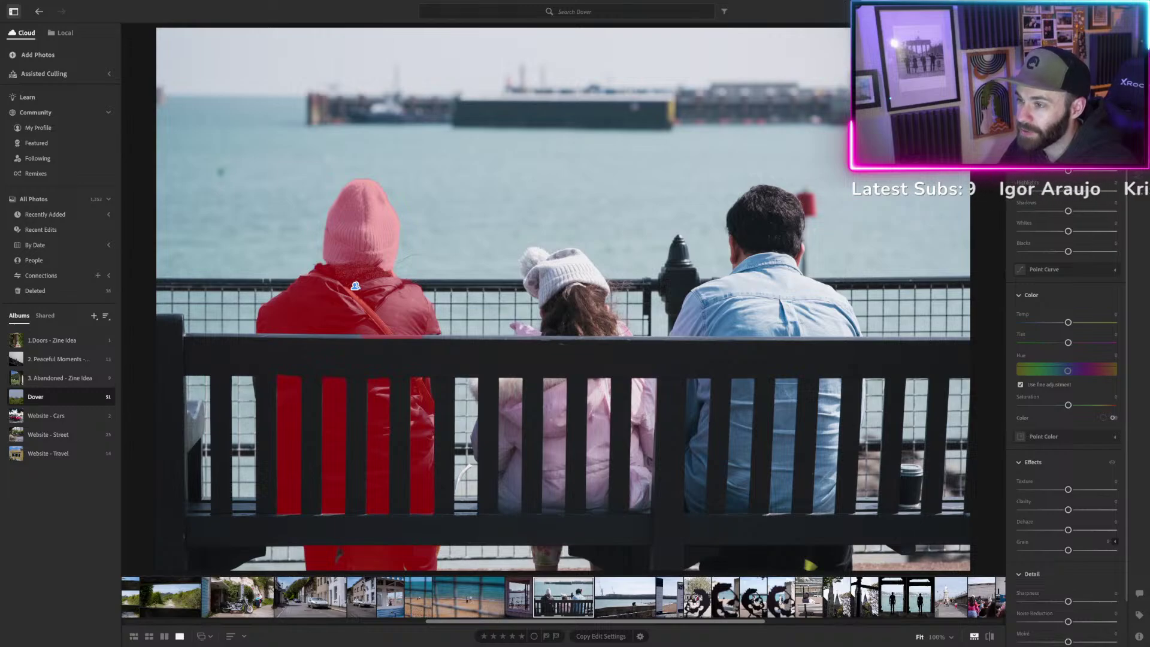
# Add Person 2, the child in the pink coat, to the mask with the first person.
pyautogui.click(1040, 72)
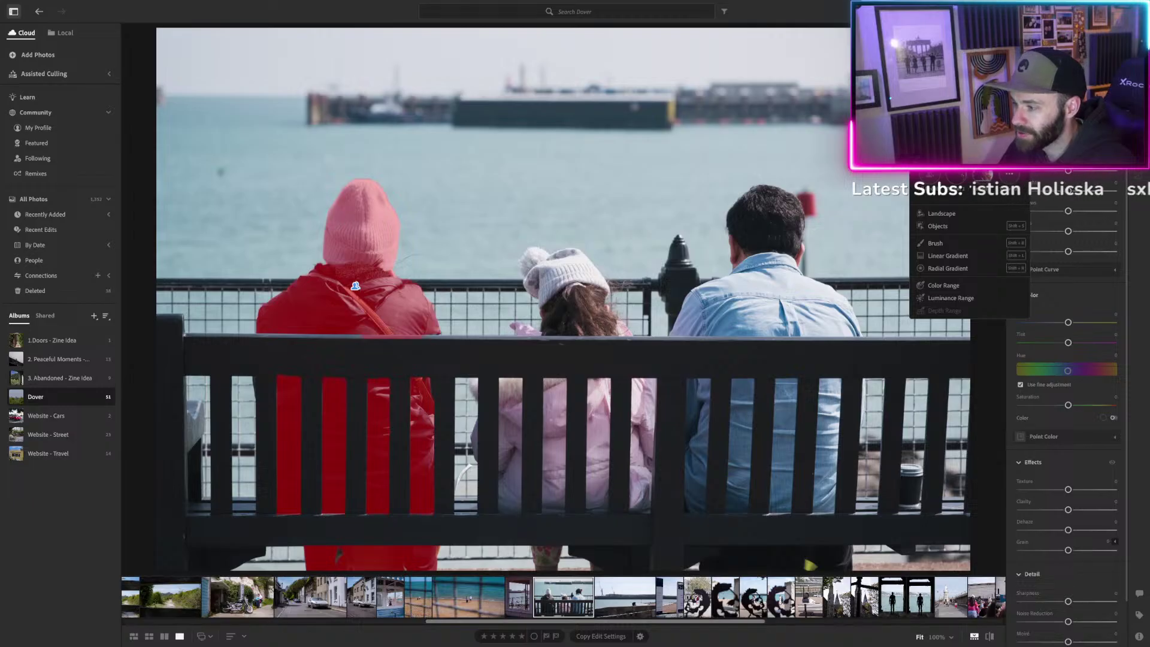
pyautogui.click(975, 175)
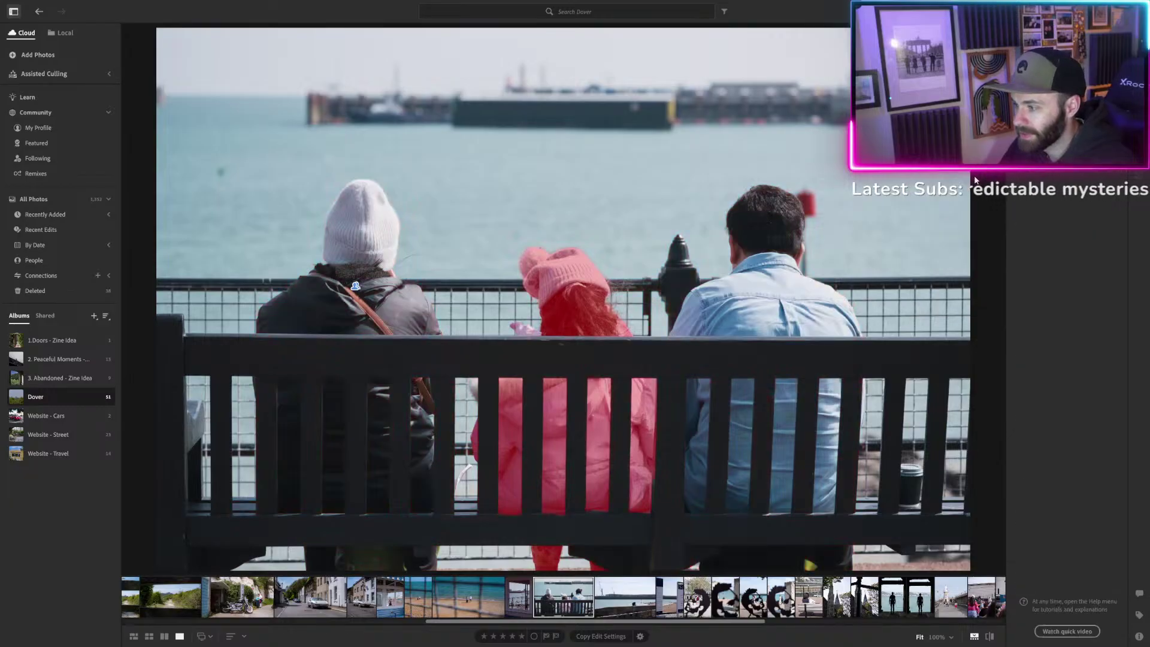
pyautogui.click(1031, 185)
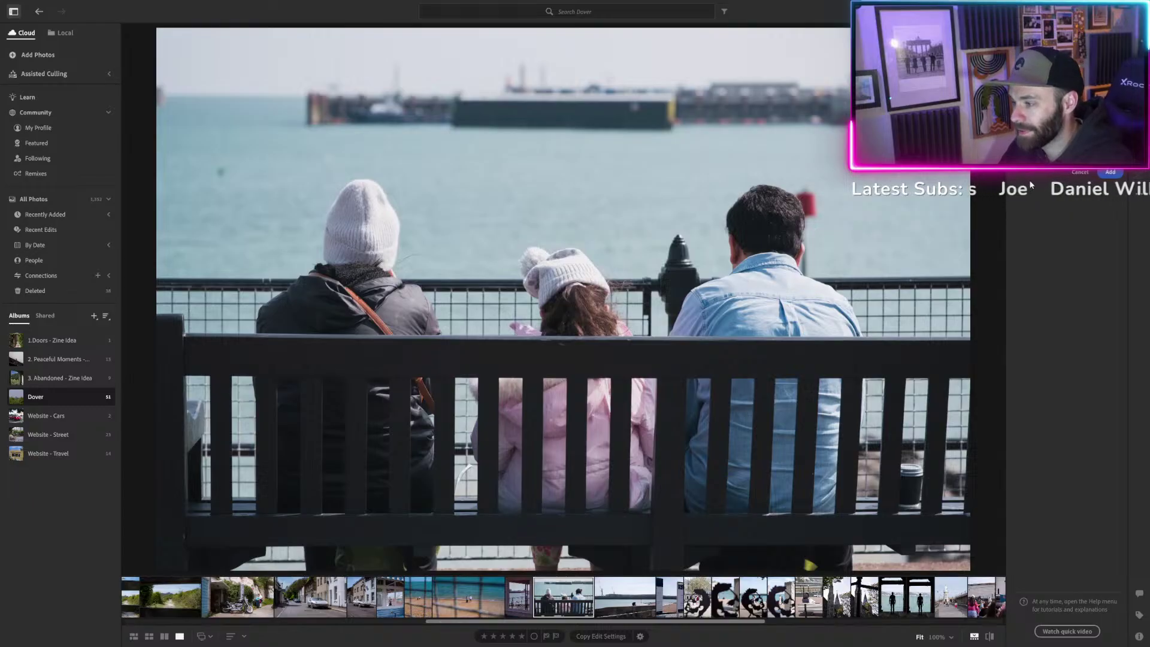
pyautogui.click(1110, 173)
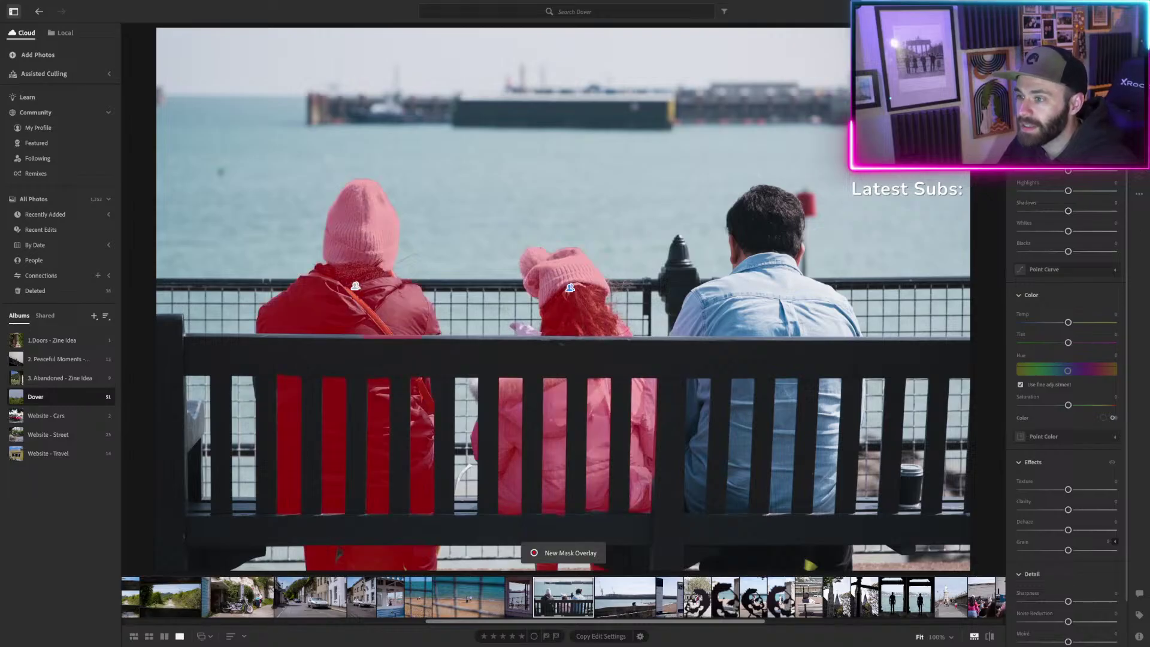
pyautogui.click(1045, 177)
pyautogui.click(1009, 183)
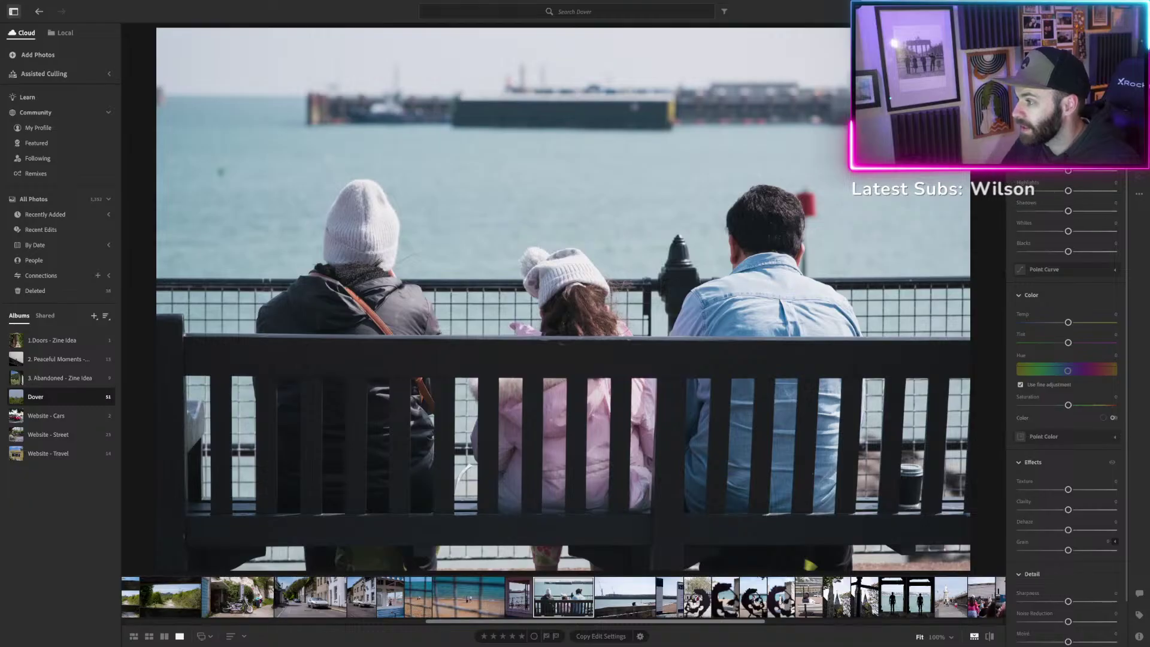
# Switch to the browser and look through the film portraits on the photographer's Portraits page, including the swimming-pool and pool-table shots.
pyautogui.moveTo(1149, 539); pyautogui.dragTo(485, 4)
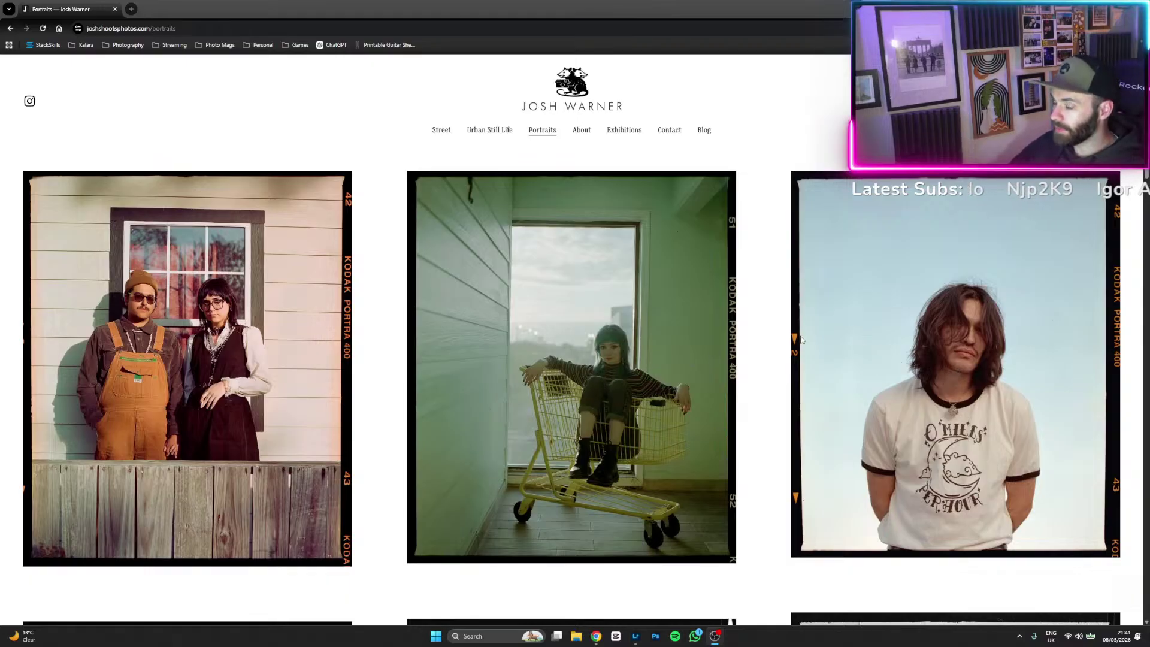
pyautogui.scroll(-4, 799, 335)
pyautogui.scroll(-10, 795, 321)
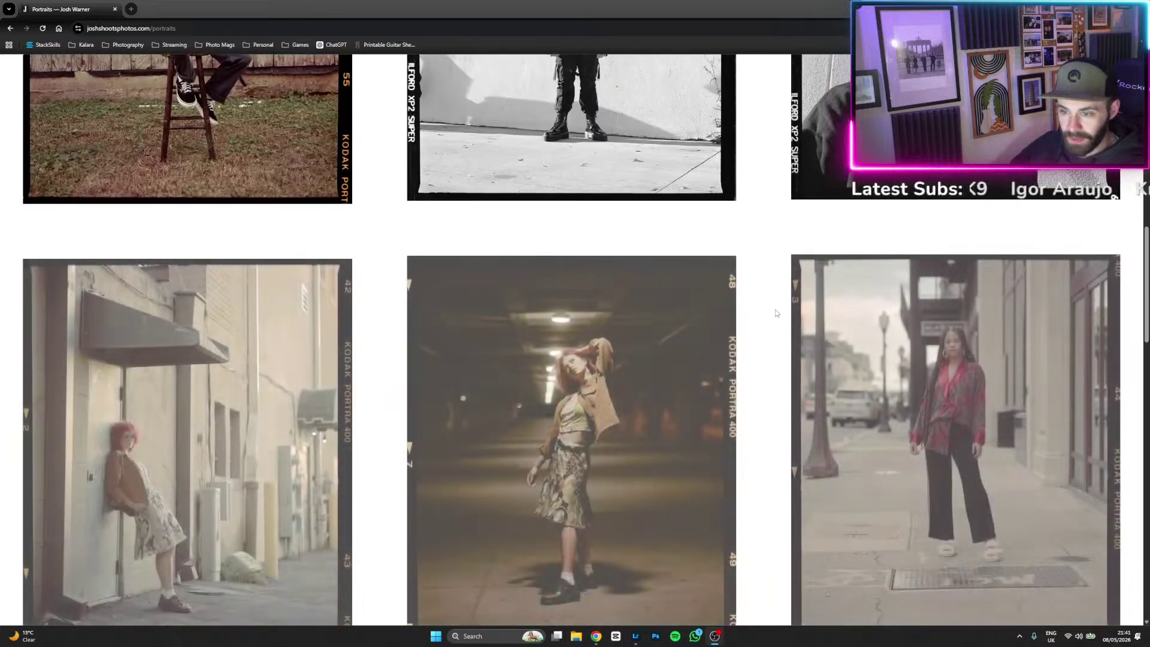
pyautogui.scroll(-10, 774, 313)
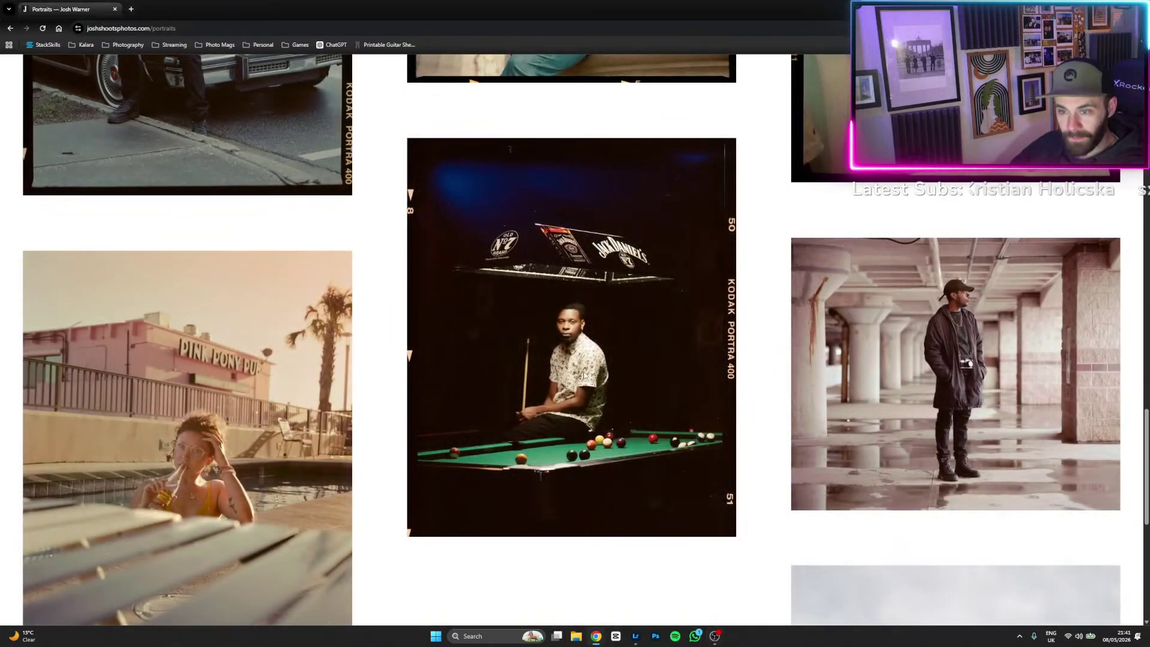
pyautogui.scroll(-8, 545, 380)
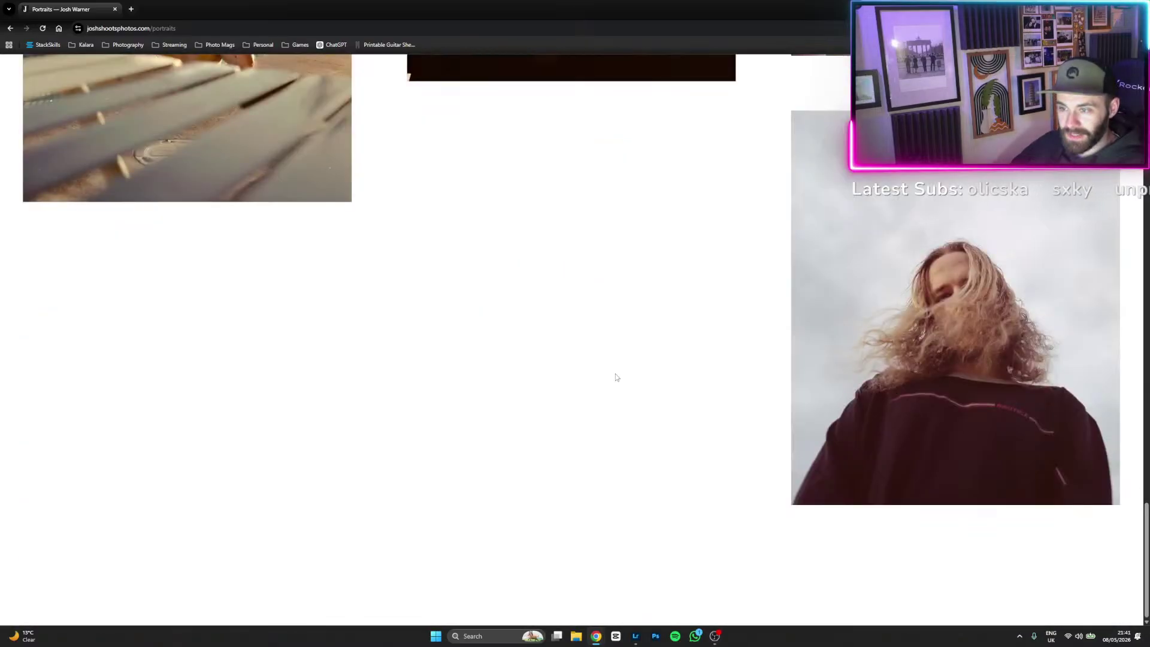
pyautogui.hotkey('ctrl', '-')
pyautogui.hotkey('ctrl', '+')
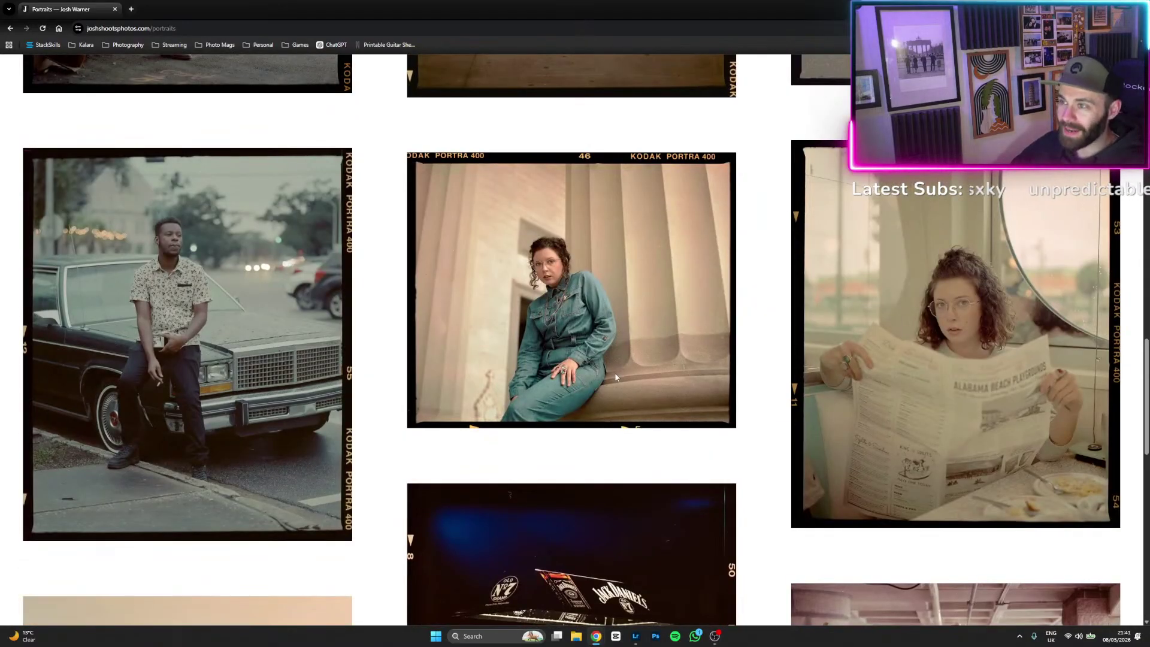
pyautogui.scroll(-6, 616, 377)
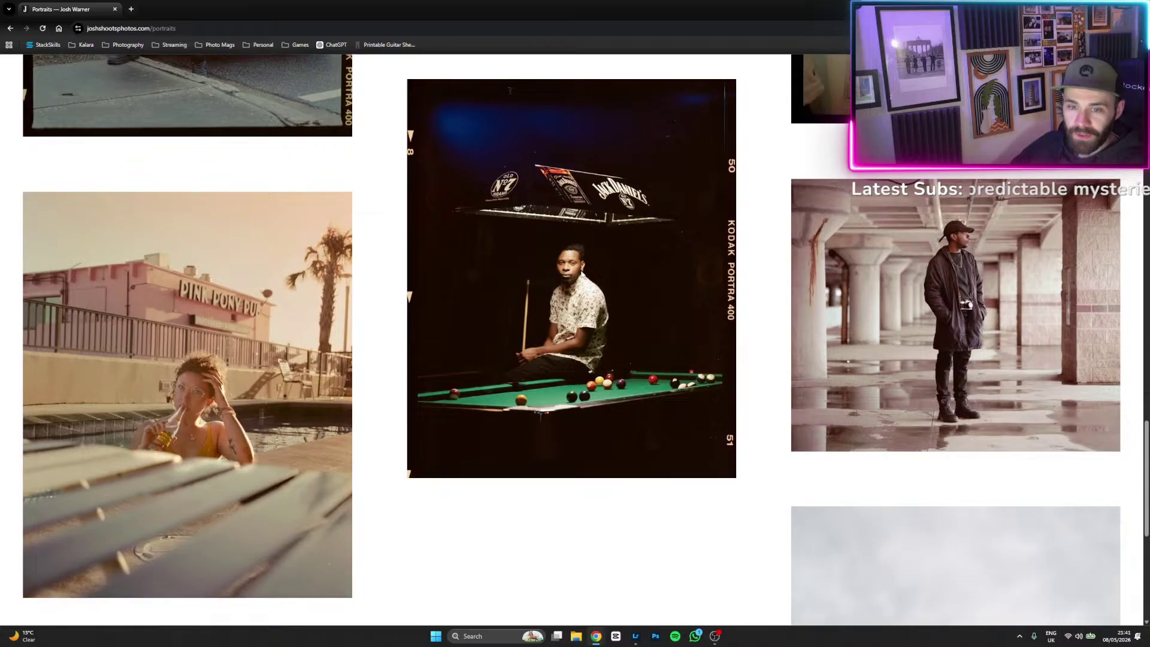
pyautogui.scroll(1, 588, 347)
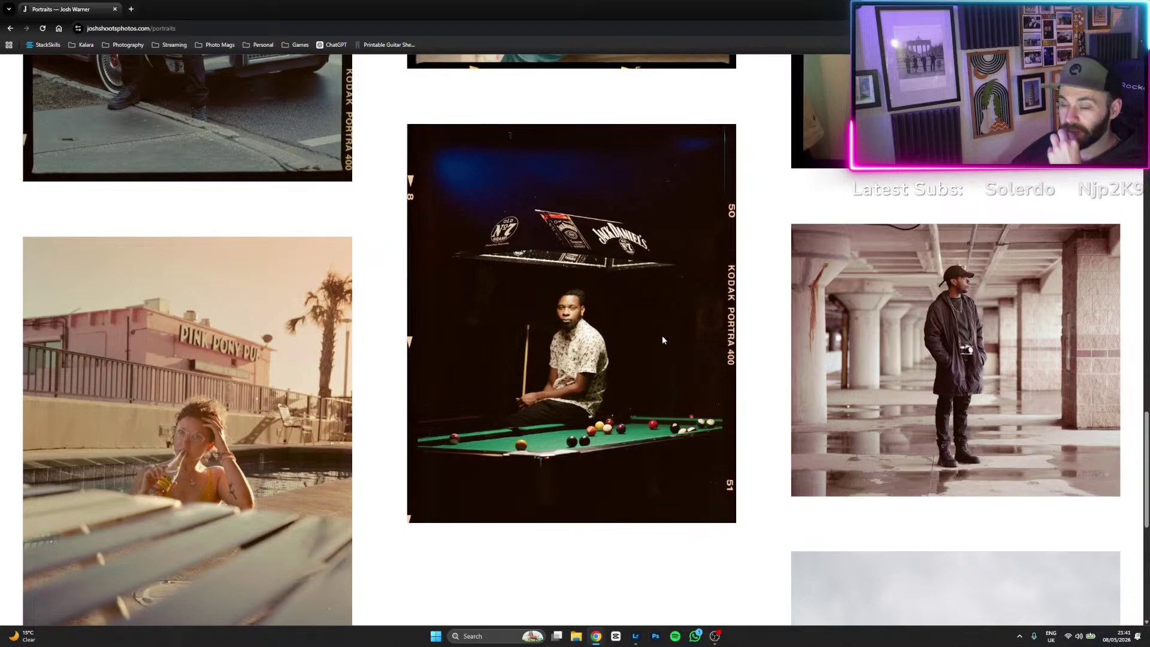
pyautogui.scroll(-7, 756, 265)
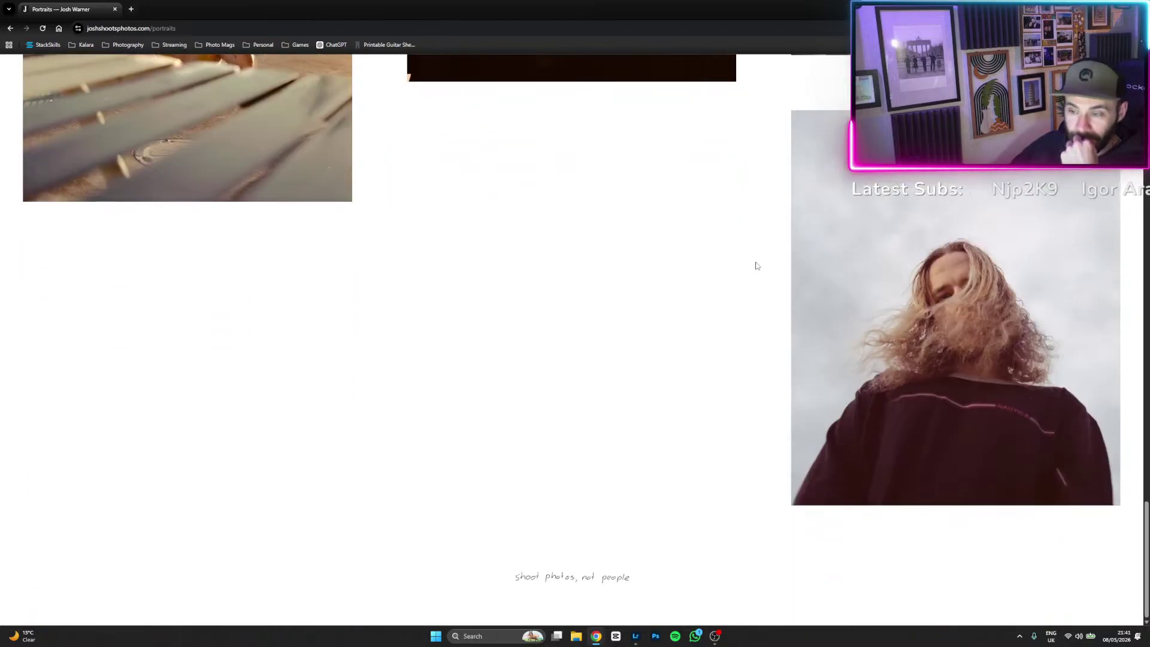
pyautogui.scroll(5, 743, 291)
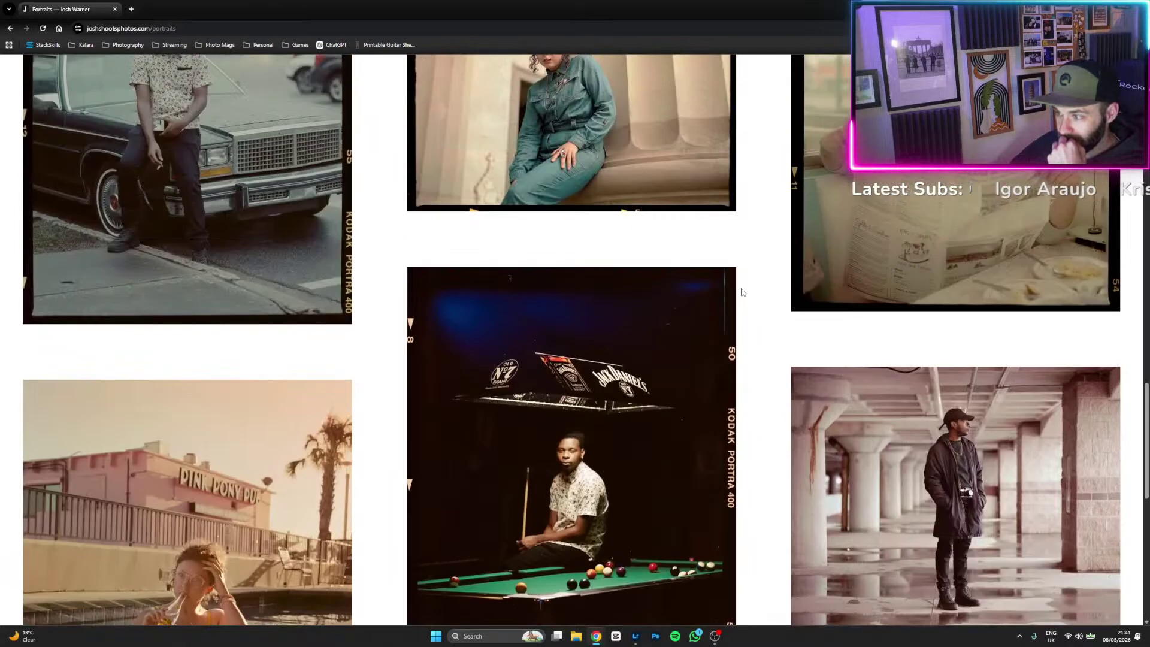
pyautogui.scroll(-2, 742, 292)
pyautogui.scroll(-1, 131, 477)
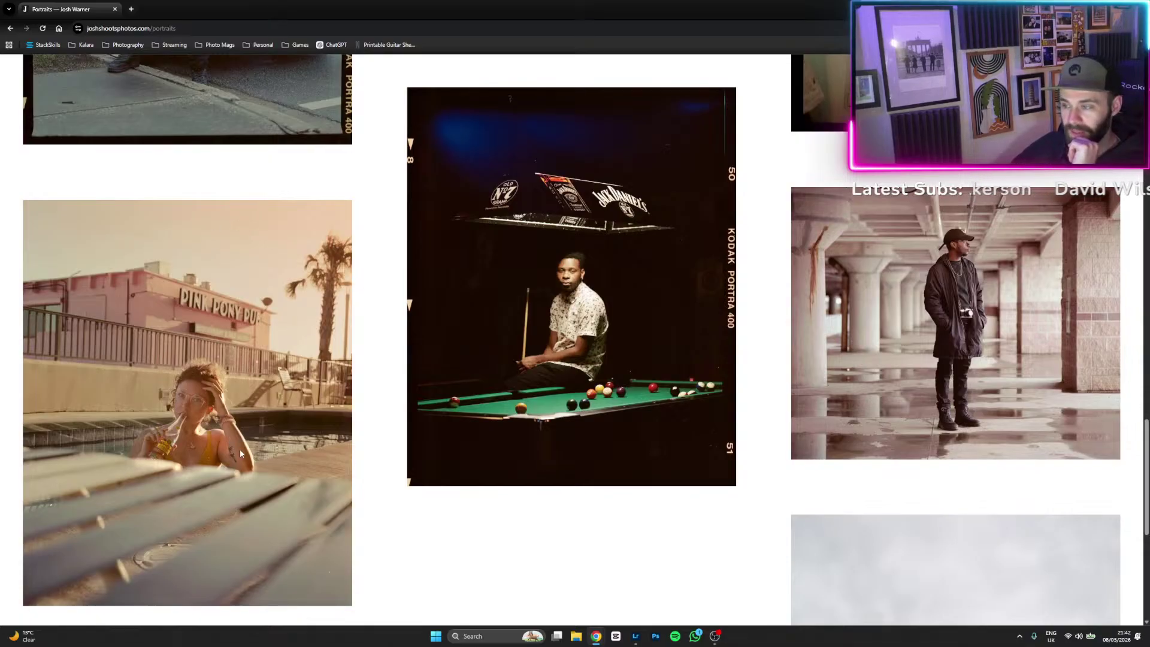
pyautogui.scroll(5, 219, 444)
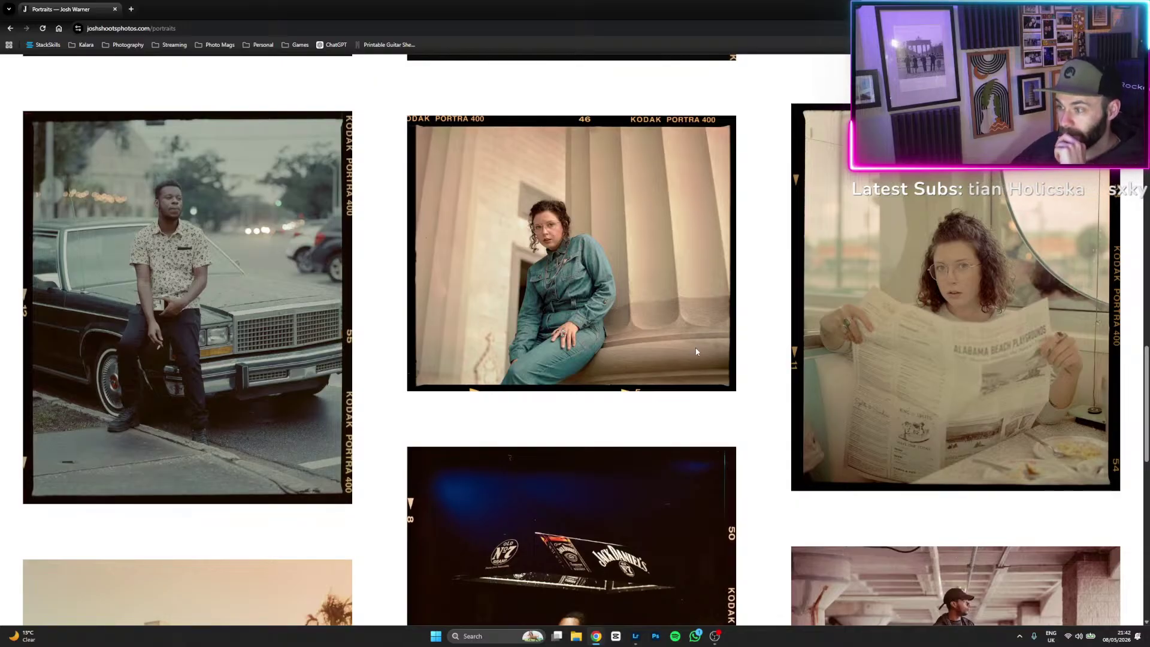
pyautogui.scroll(-6, 629, 328)
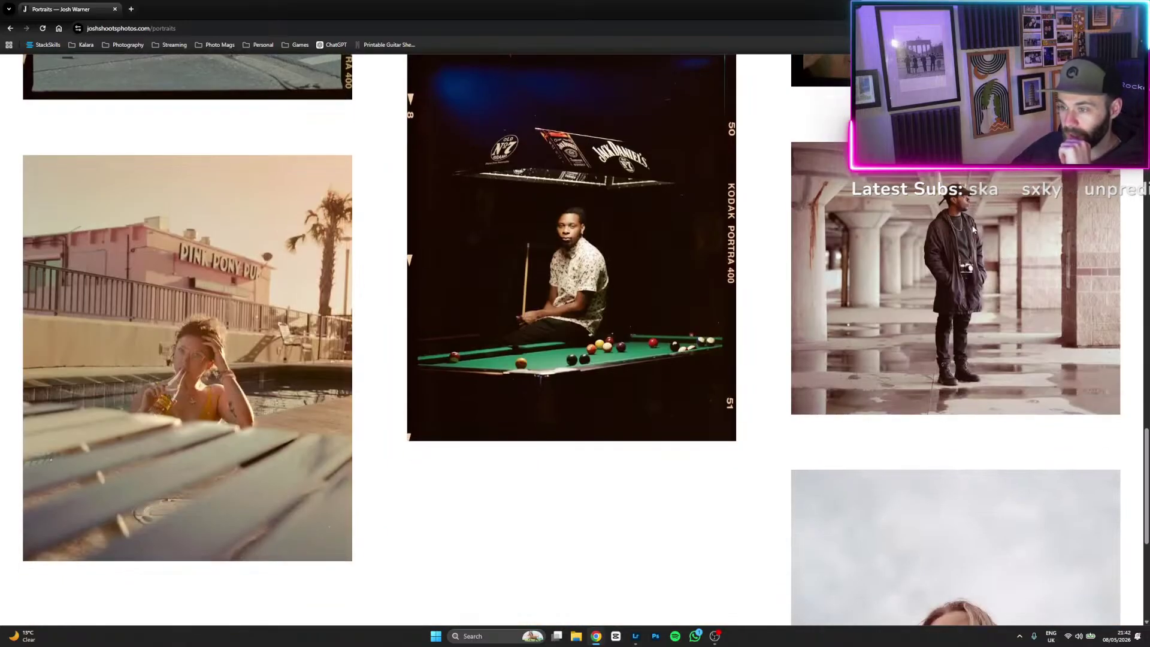
# Look back over the film portraits from the pool-table and parking-garage shots up to the start of the Portraits page.
pyautogui.scroll(-3, 1018, 257)
pyautogui.scroll(5, 1038, 238)
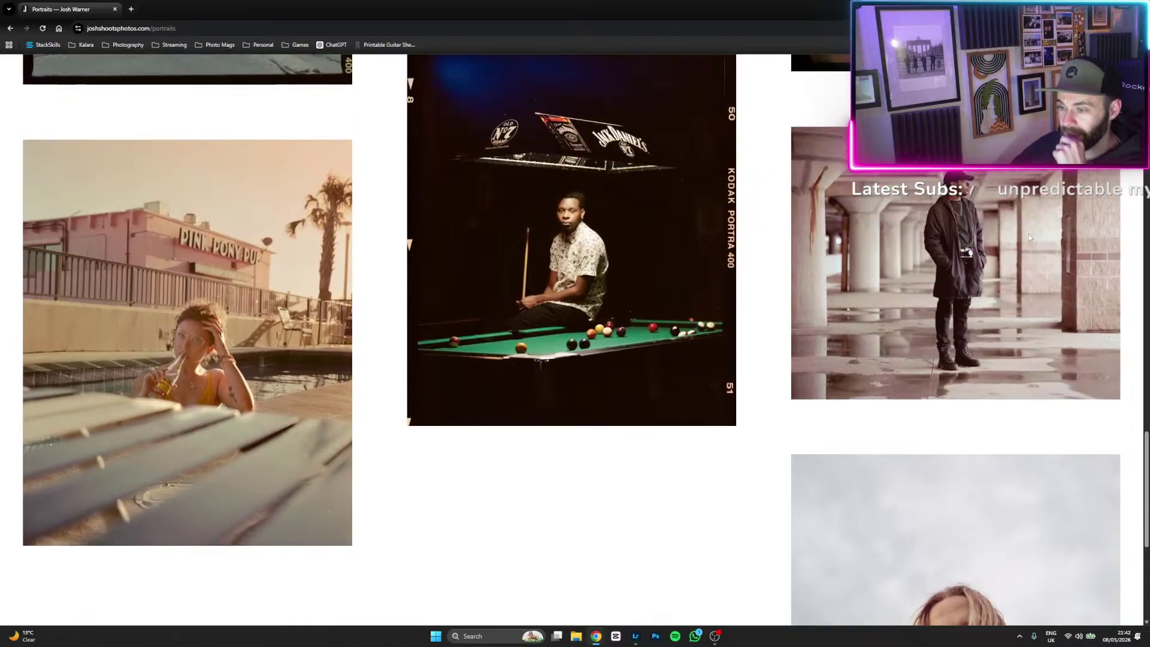
pyautogui.scroll(-3, 999, 313)
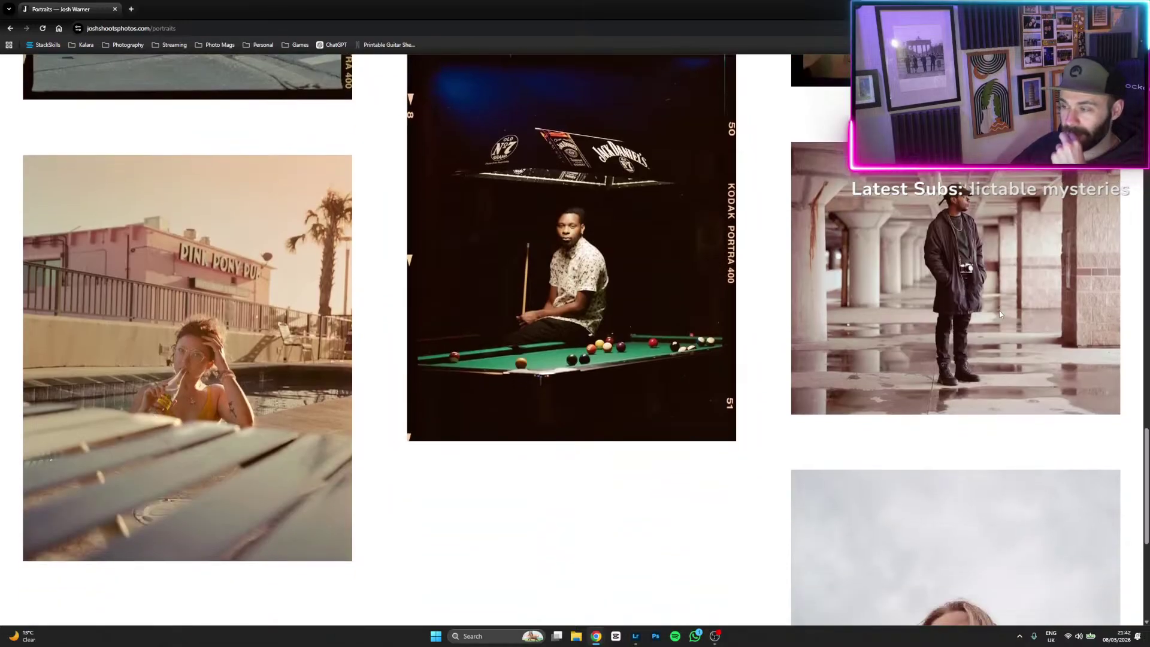
pyautogui.scroll(7, 981, 312)
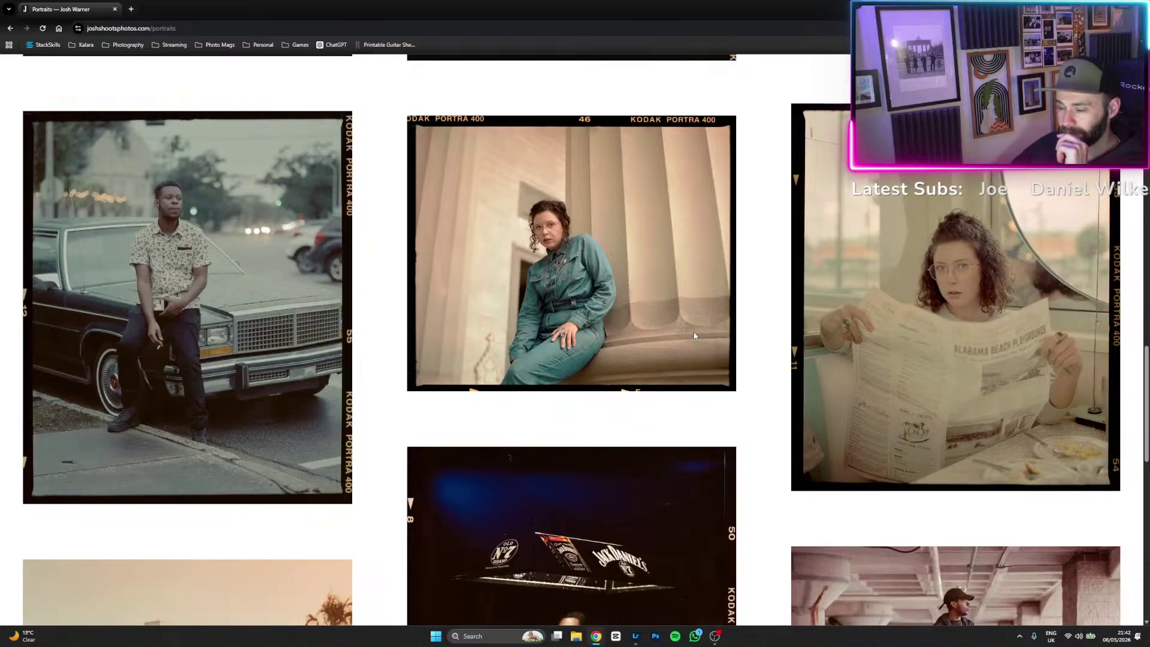
pyautogui.scroll(7, 739, 335)
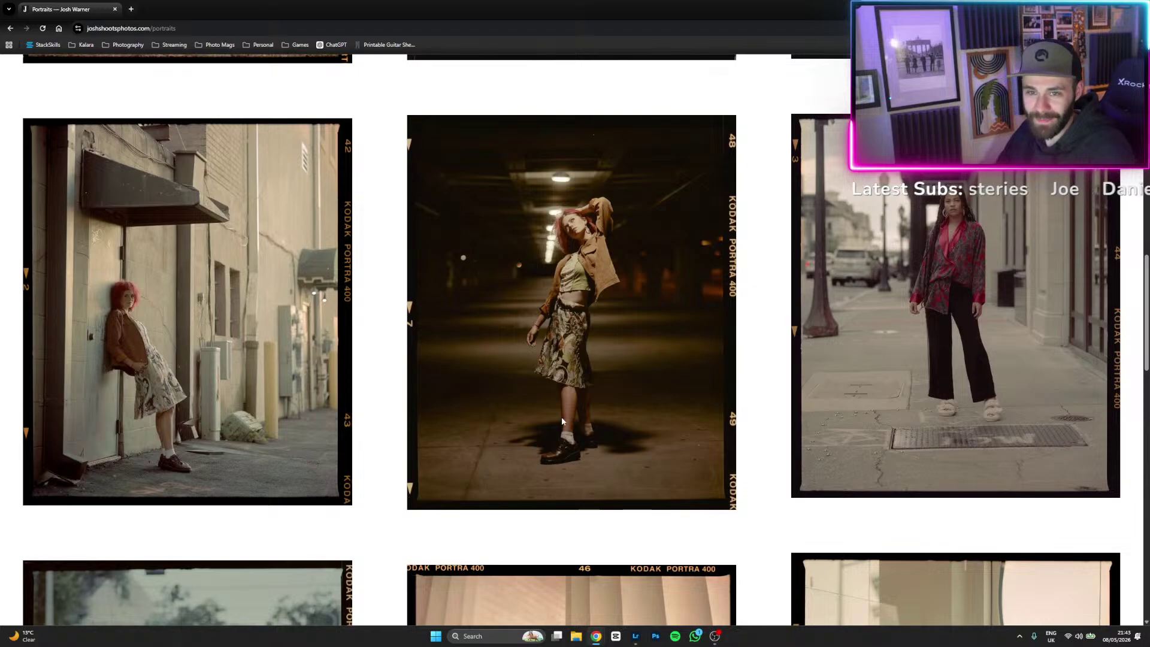
pyautogui.scroll(20, 571, 420)
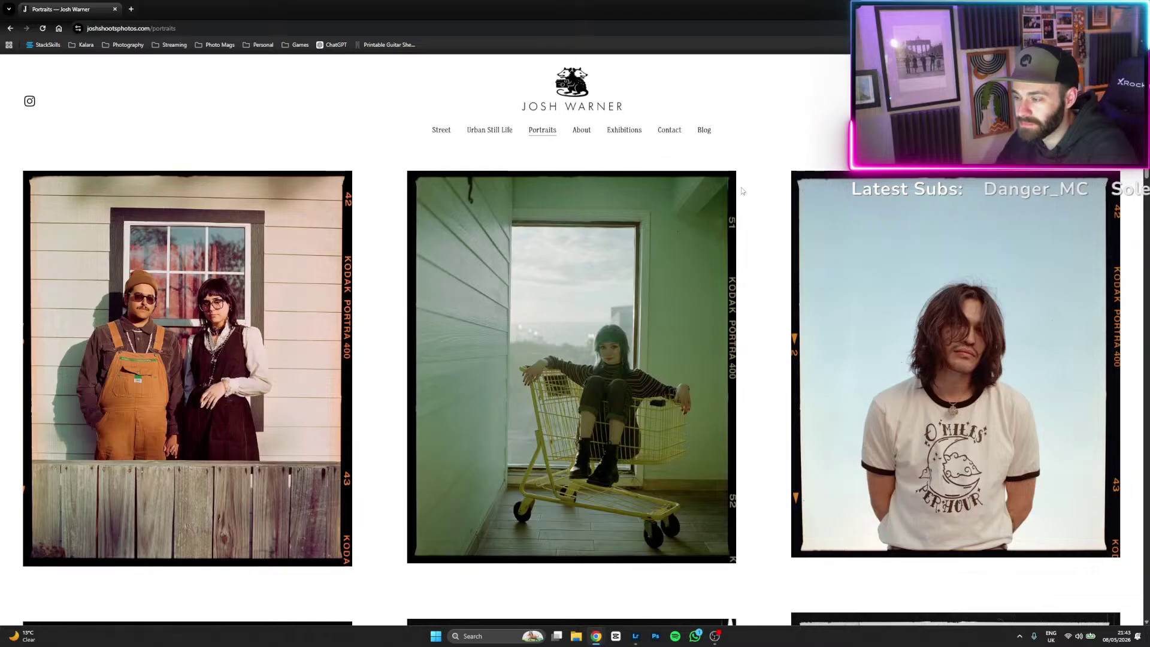
# Read the photographer's About page, including the commercial and editorial commissions line, and view the Exhibitions page.
pyautogui.click(582, 130)
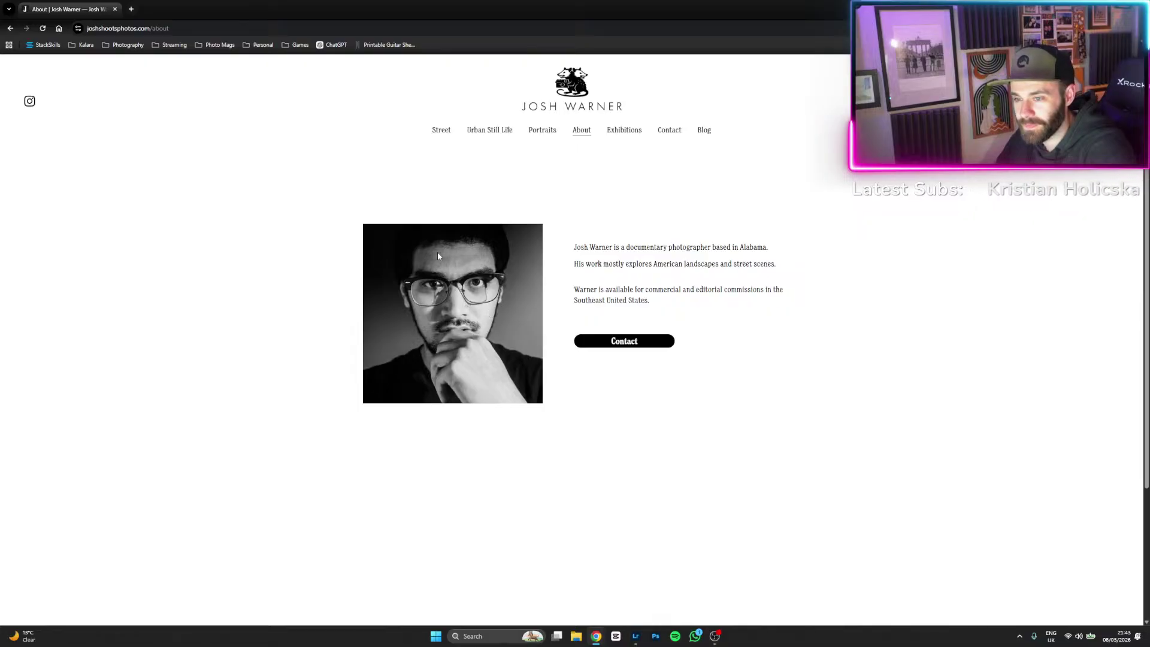
pyautogui.moveTo(593, 289); pyautogui.dragTo(786, 299)
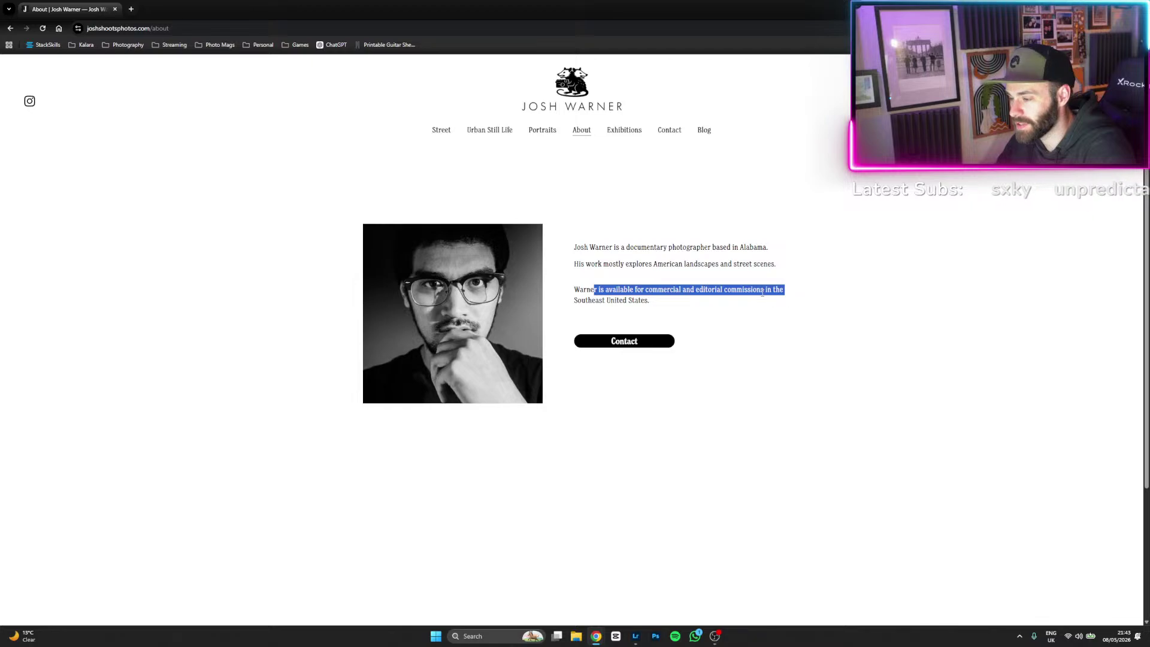
pyautogui.click(763, 292)
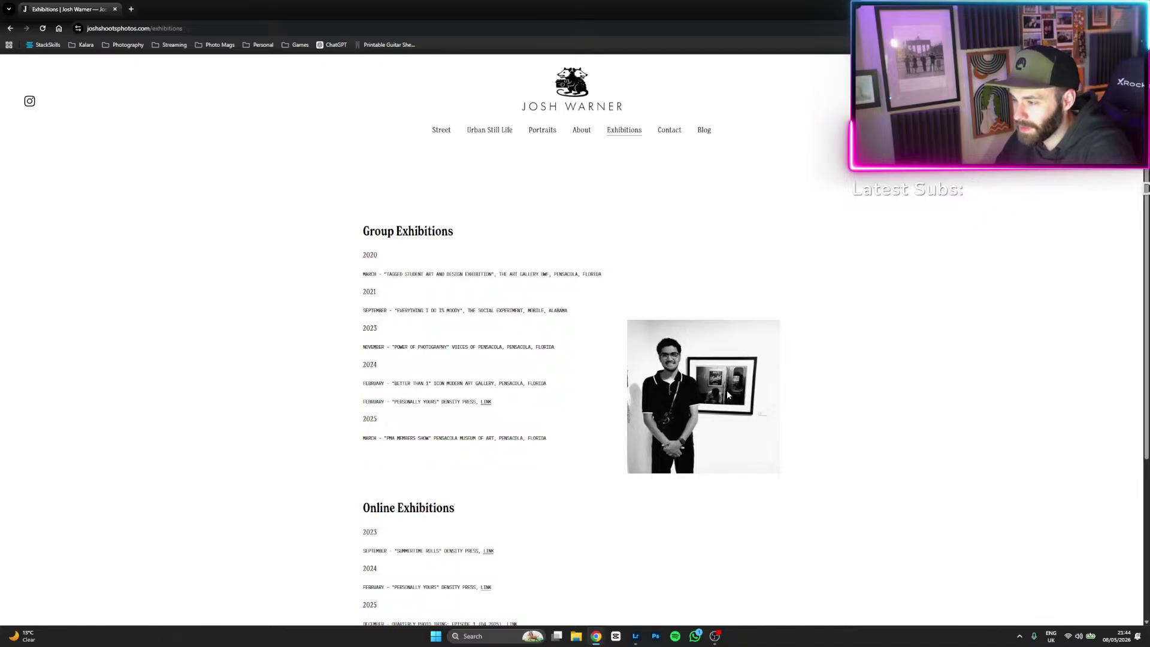
# Look through the entire Urban Still Life gallery, from the abandoned sofa to the green dumpster, and return to its beginning.
pyautogui.click(500, 131)
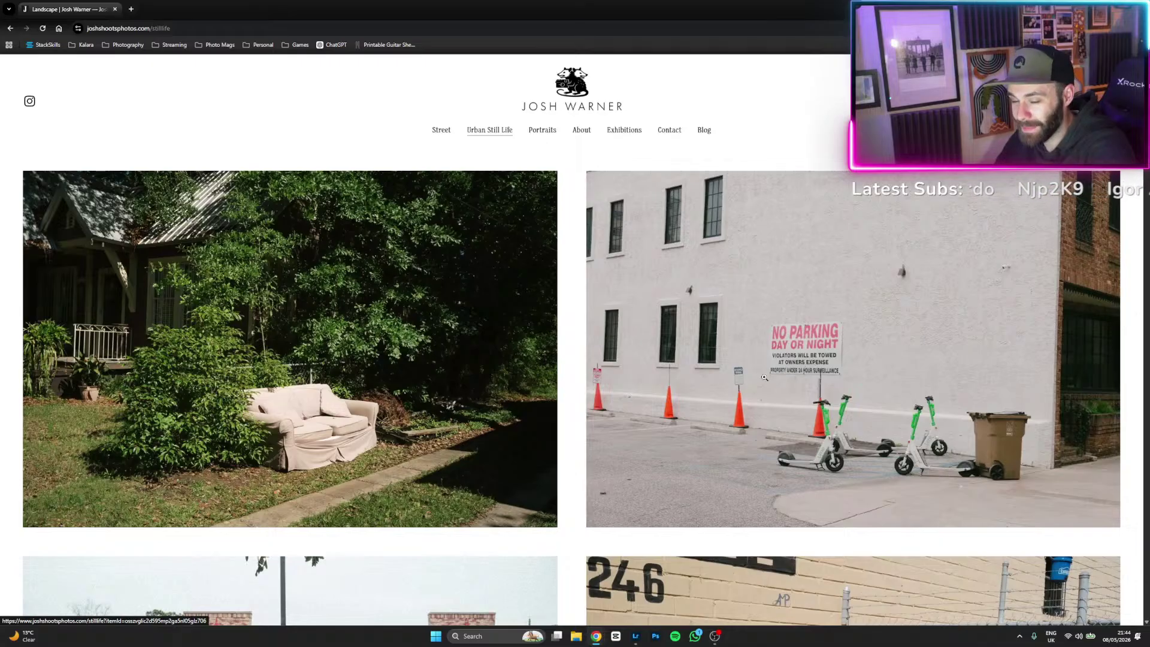
pyautogui.scroll(-3, 470, 333)
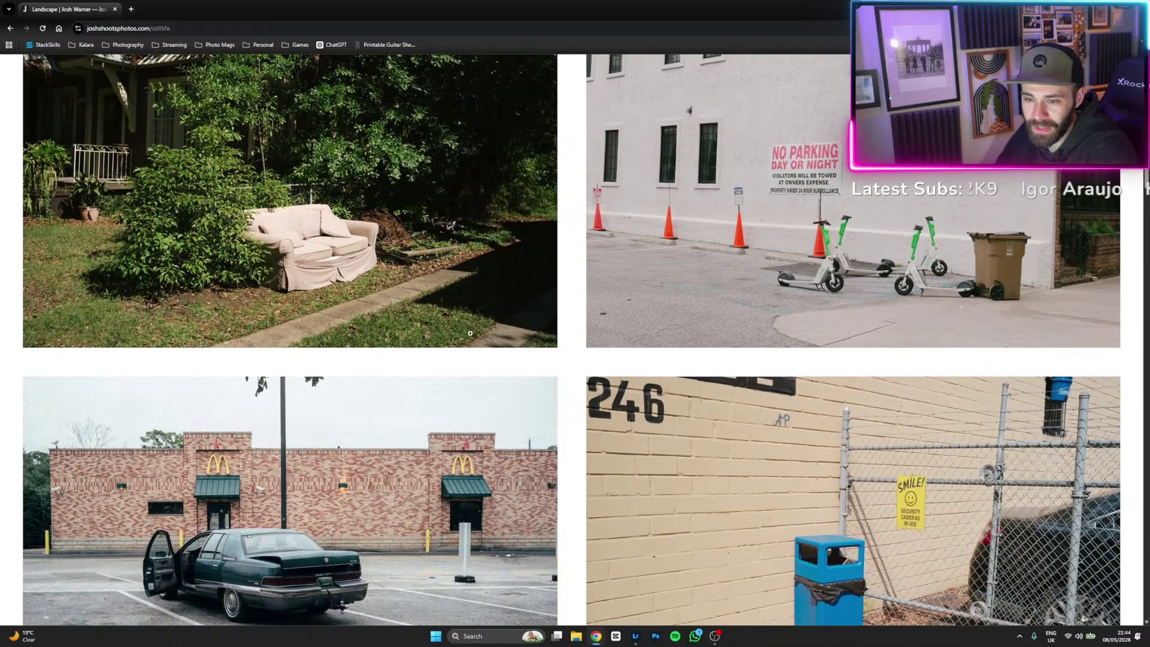
pyautogui.scroll(-4, 470, 333)
pyautogui.scroll(-2, 557, 327)
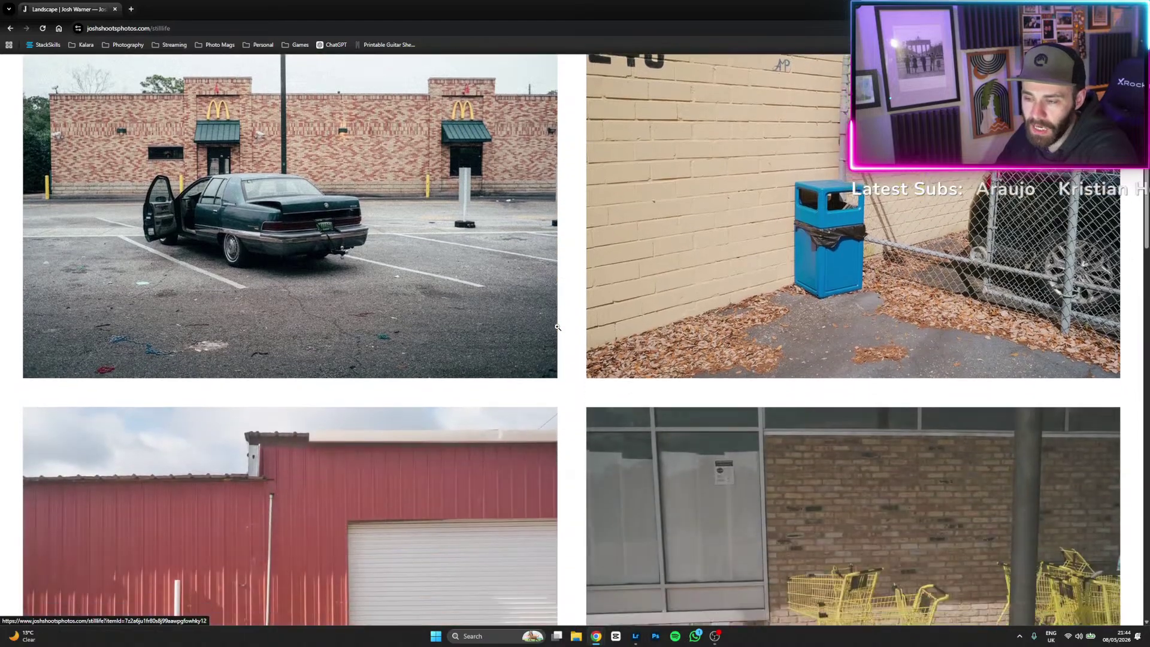
pyautogui.scroll(-4, 558, 327)
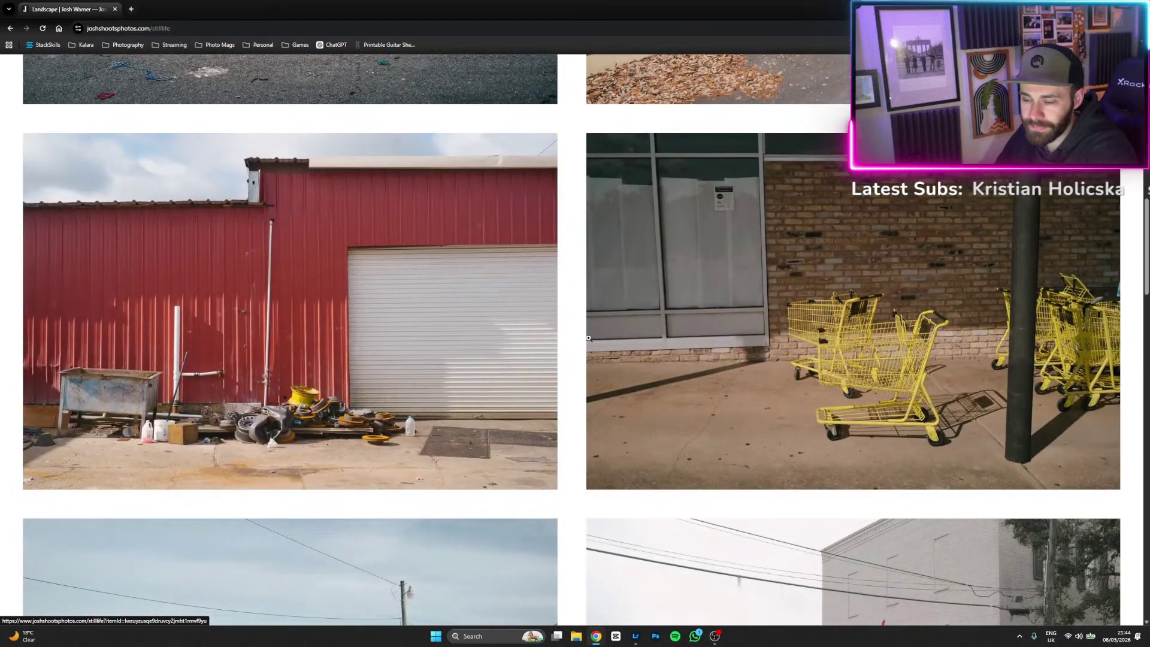
pyautogui.scroll(-6, 589, 338)
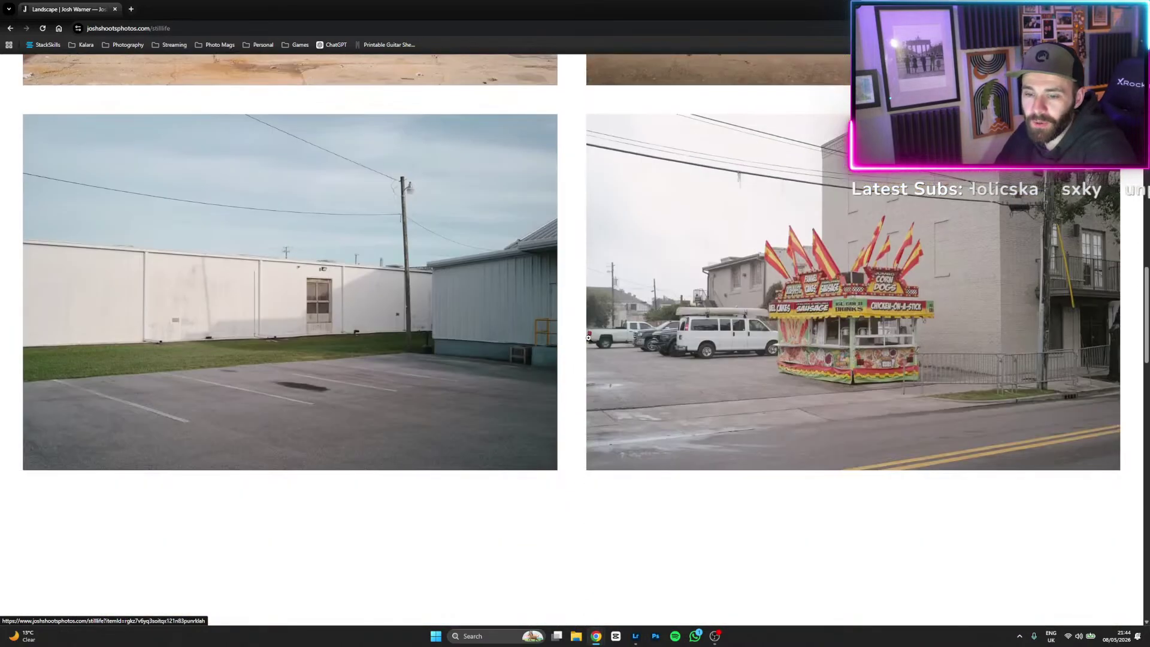
pyautogui.scroll(-5, 601, 350)
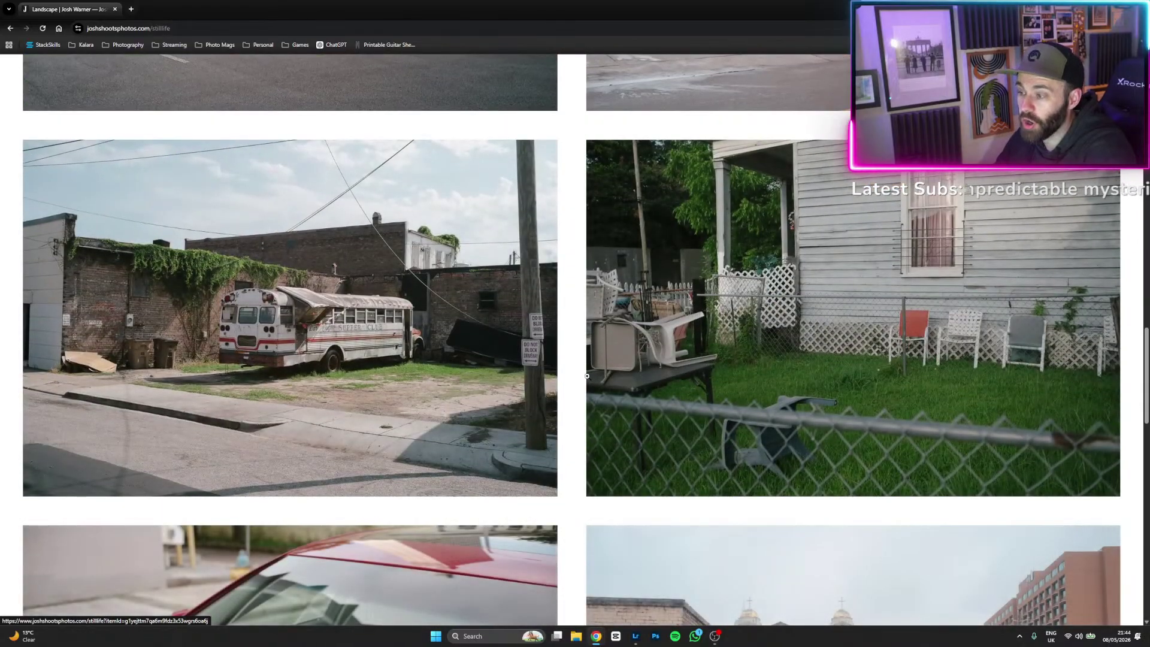
pyautogui.scroll(-5, 587, 376)
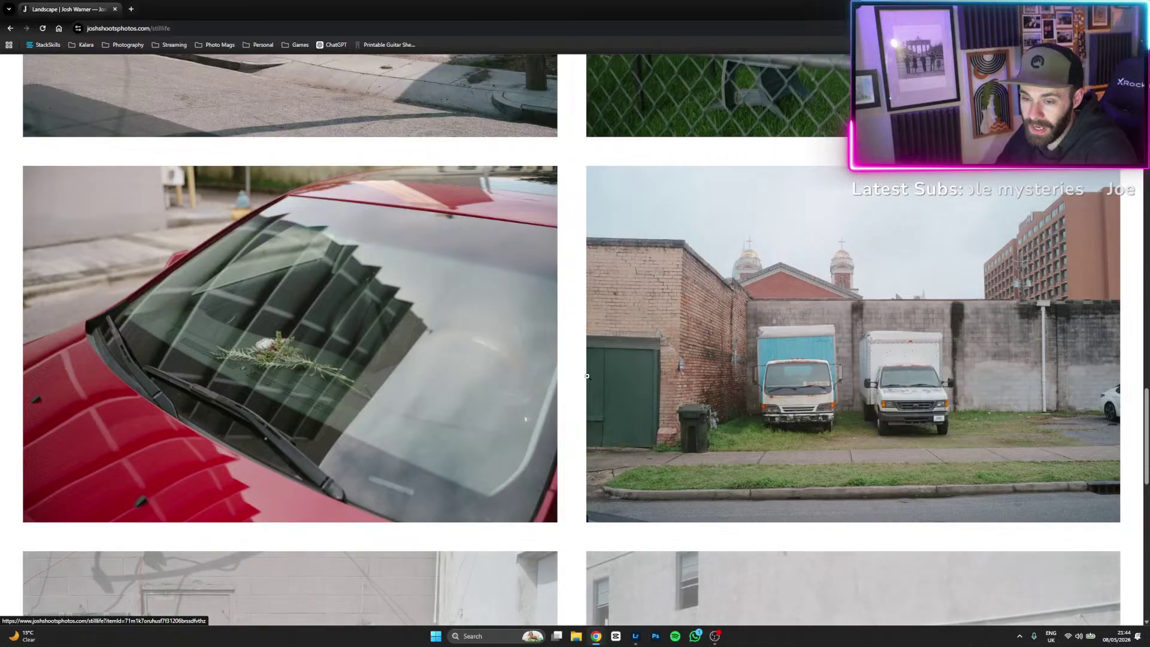
pyautogui.scroll(-3, 567, 393)
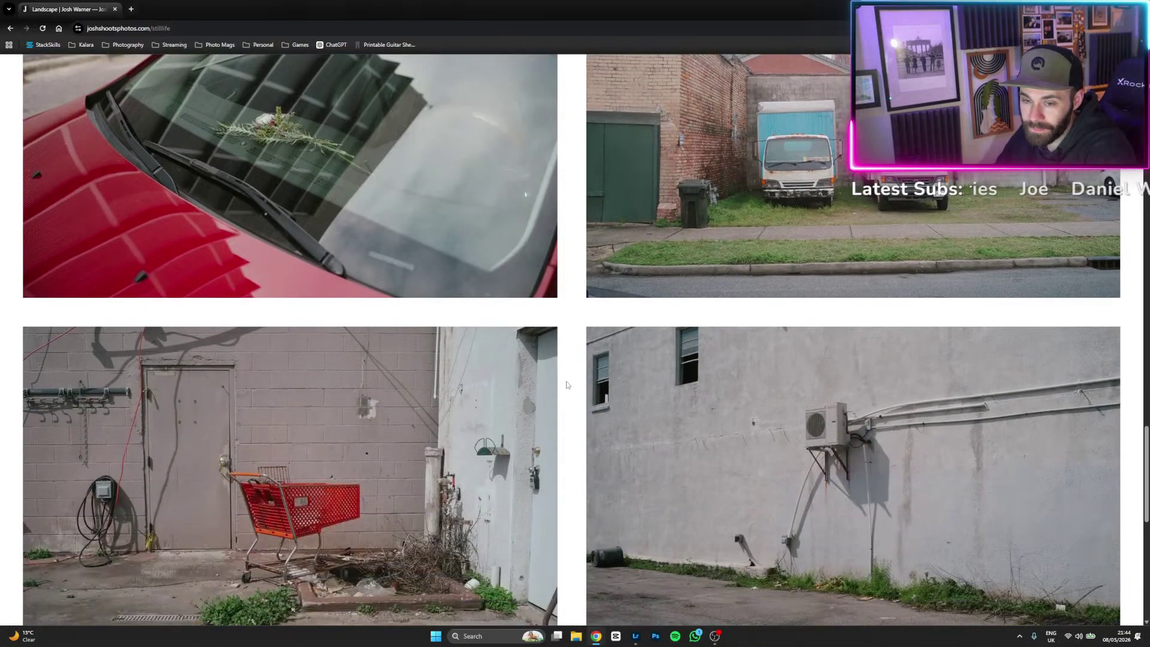
pyautogui.scroll(-2, 568, 385)
pyautogui.scroll(-1, 574, 385)
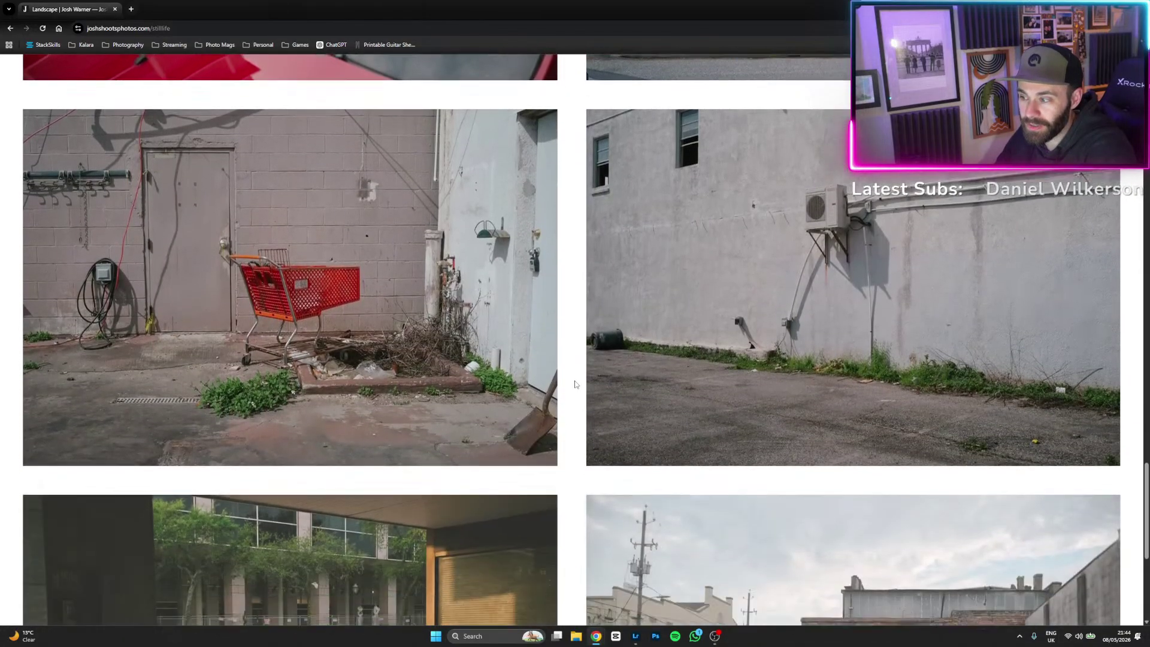
pyautogui.scroll(-3, 576, 385)
pyautogui.scroll(-2, 580, 384)
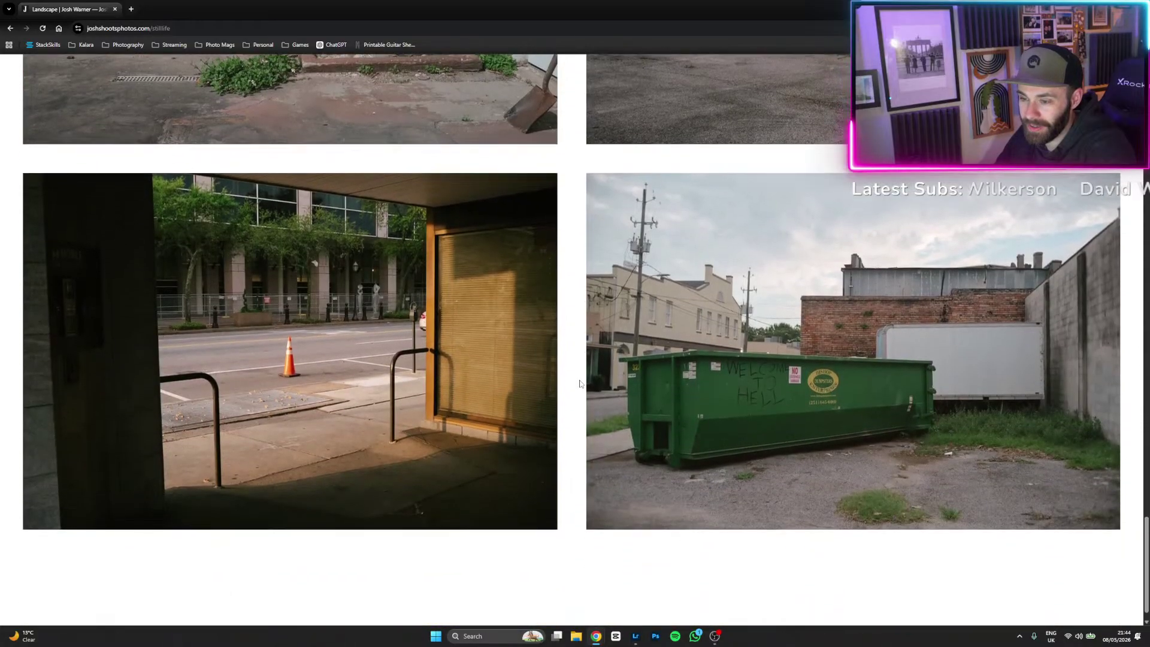
pyautogui.scroll(-1, 582, 385)
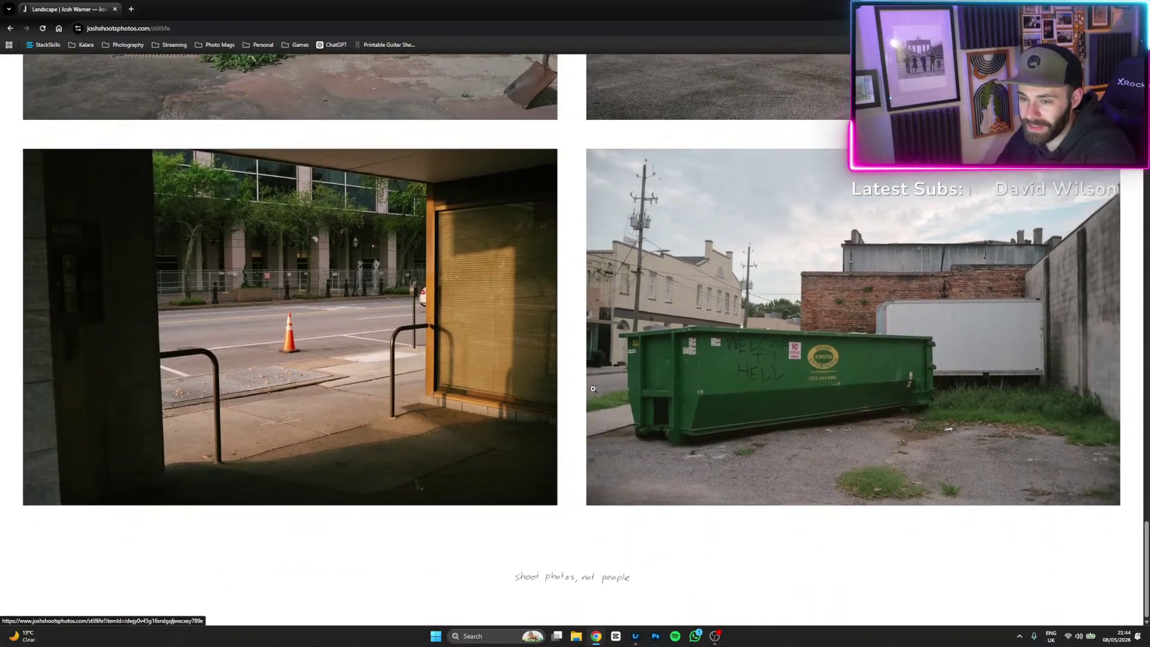
pyautogui.scroll(15, 581, 402)
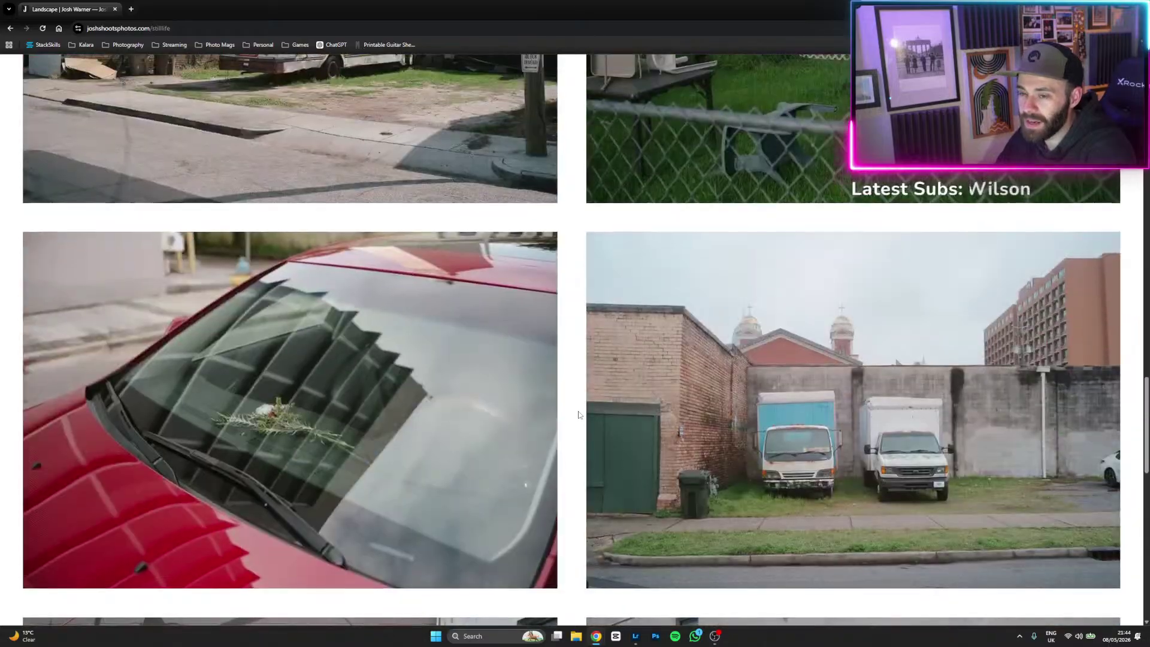
pyautogui.scroll(10, 579, 414)
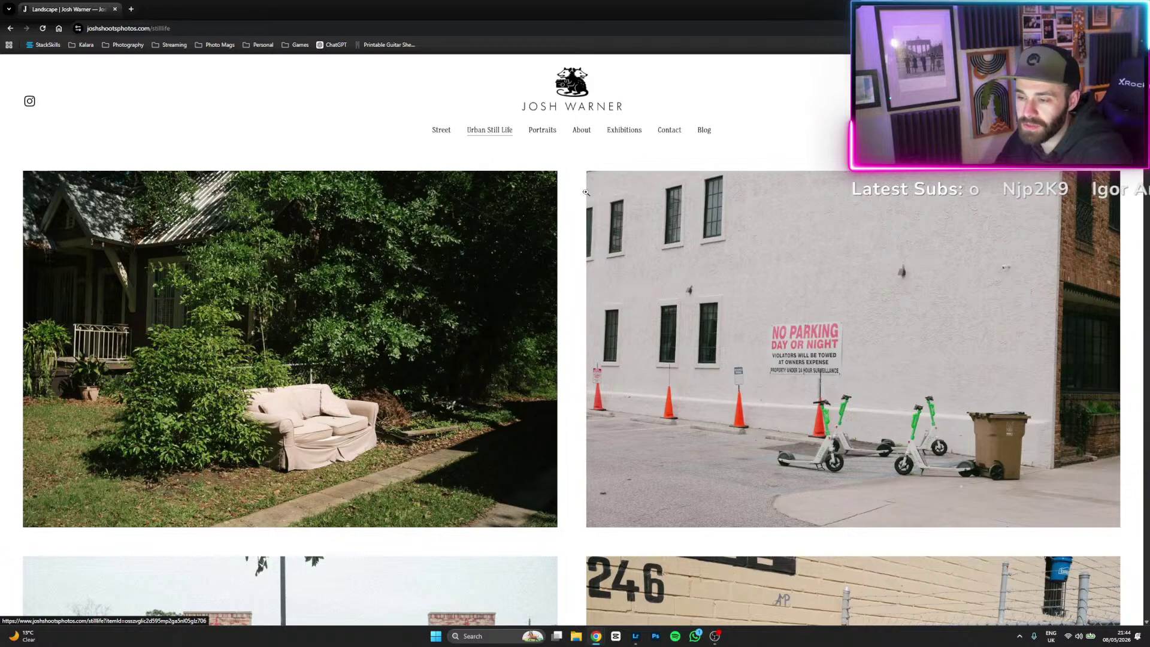
# Re-examine the Urban Still Life photos from the McDonald's car park and red warehouse to the old bus and fenced yard.
pyautogui.scroll(-5, 570, 313)
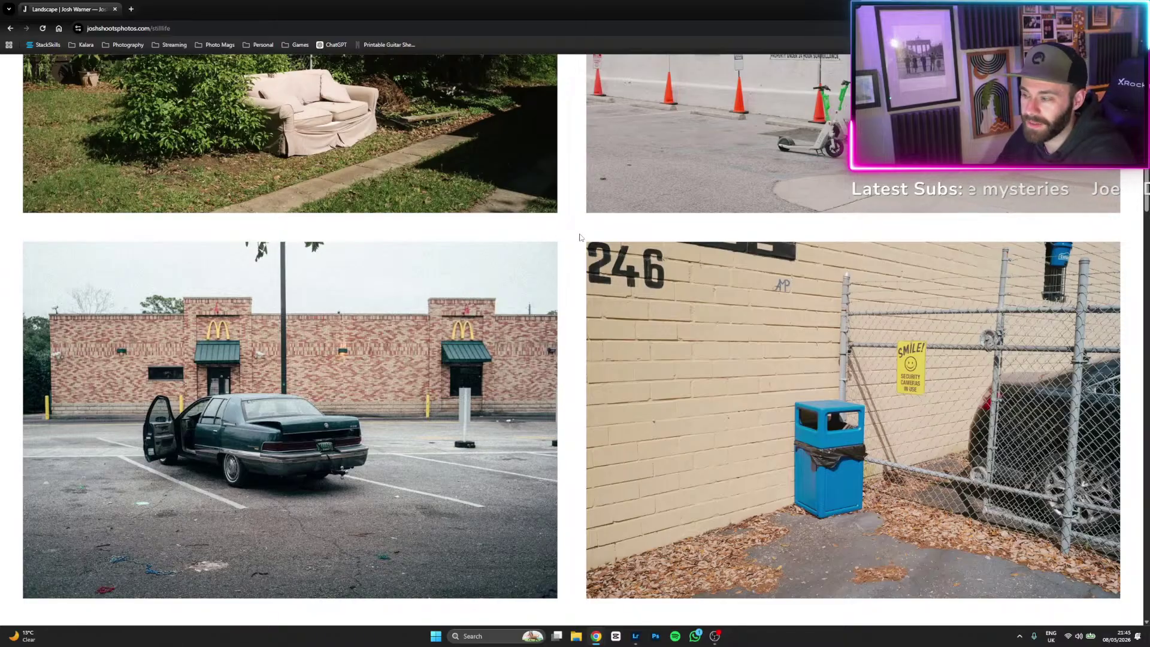
pyautogui.scroll(-1, 579, 237)
pyautogui.scroll(5, 580, 238)
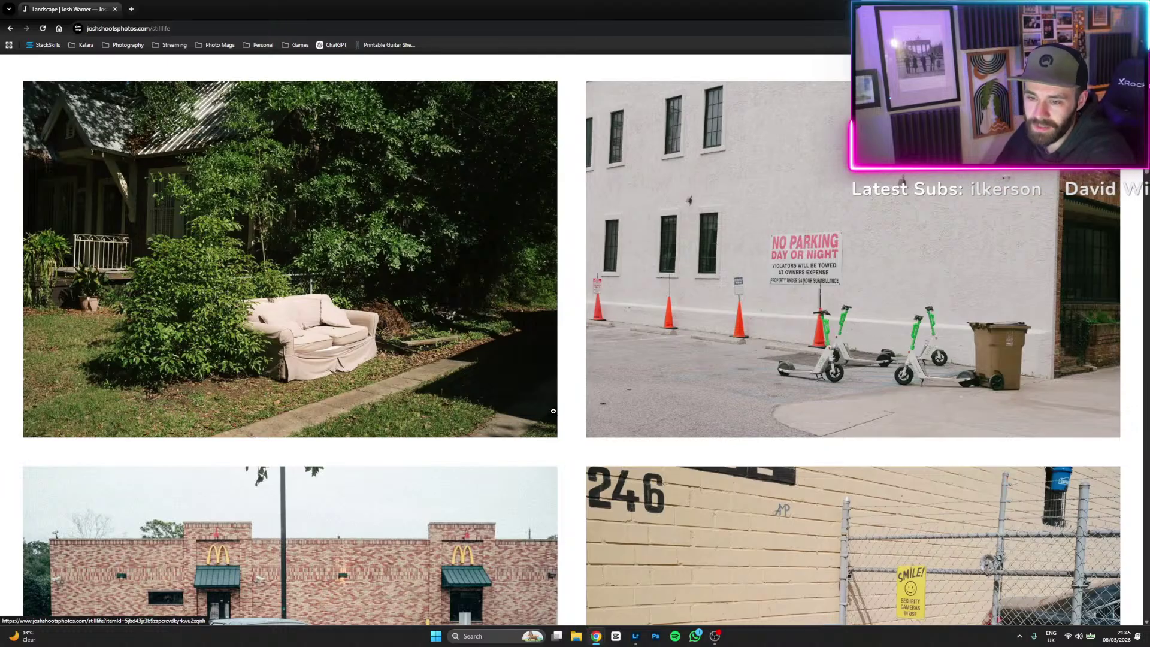
pyautogui.scroll(-9, 569, 432)
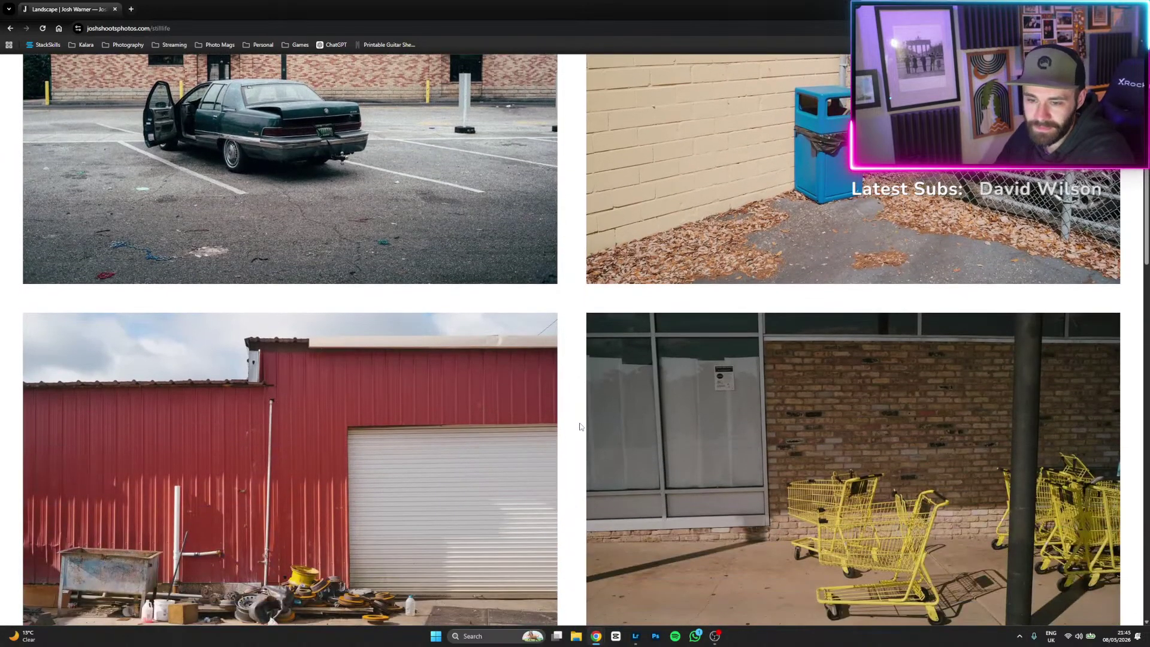
pyautogui.scroll(-5, 580, 427)
pyautogui.scroll(-4, 580, 426)
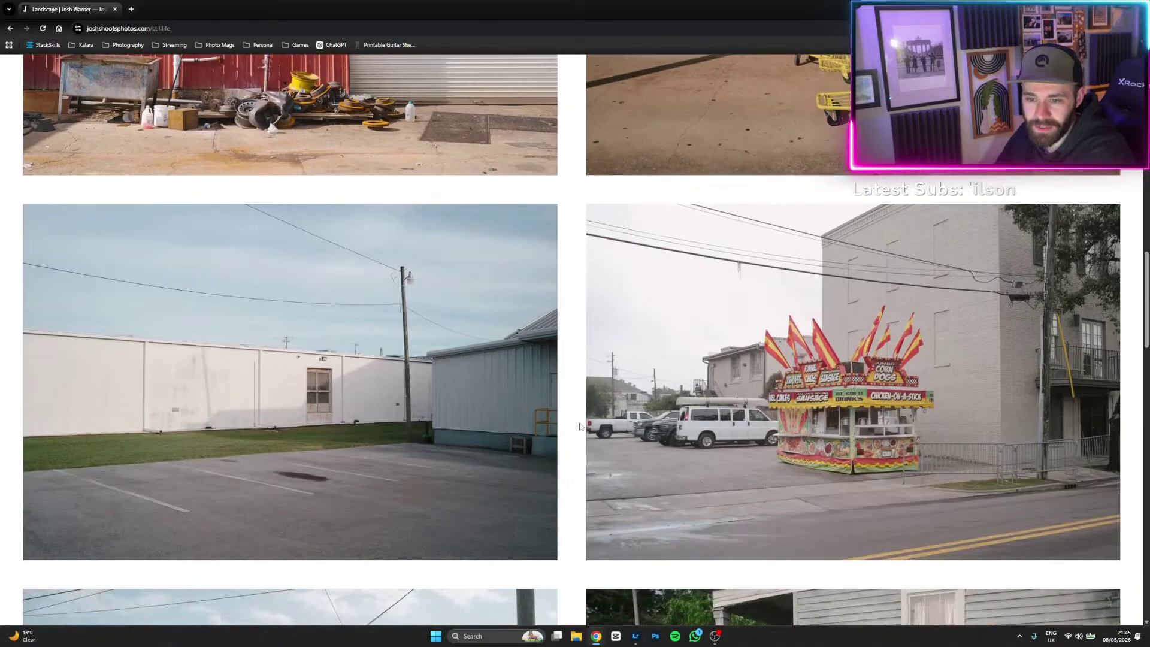
pyautogui.scroll(6, 376, 362)
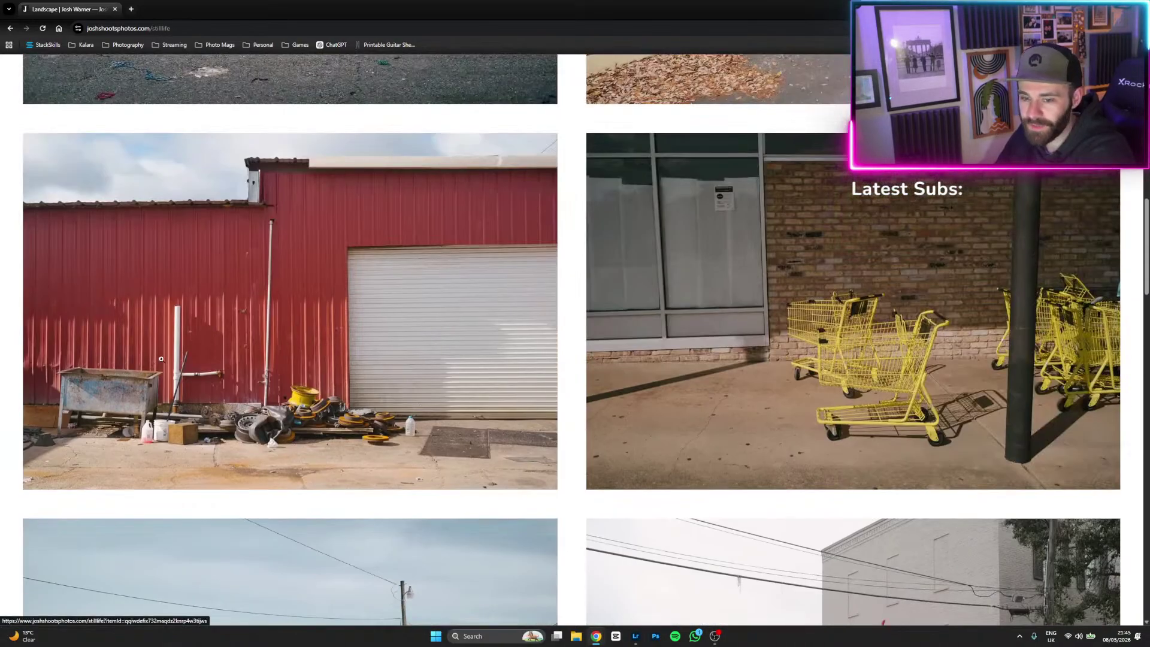
pyautogui.scroll(-5, 590, 392)
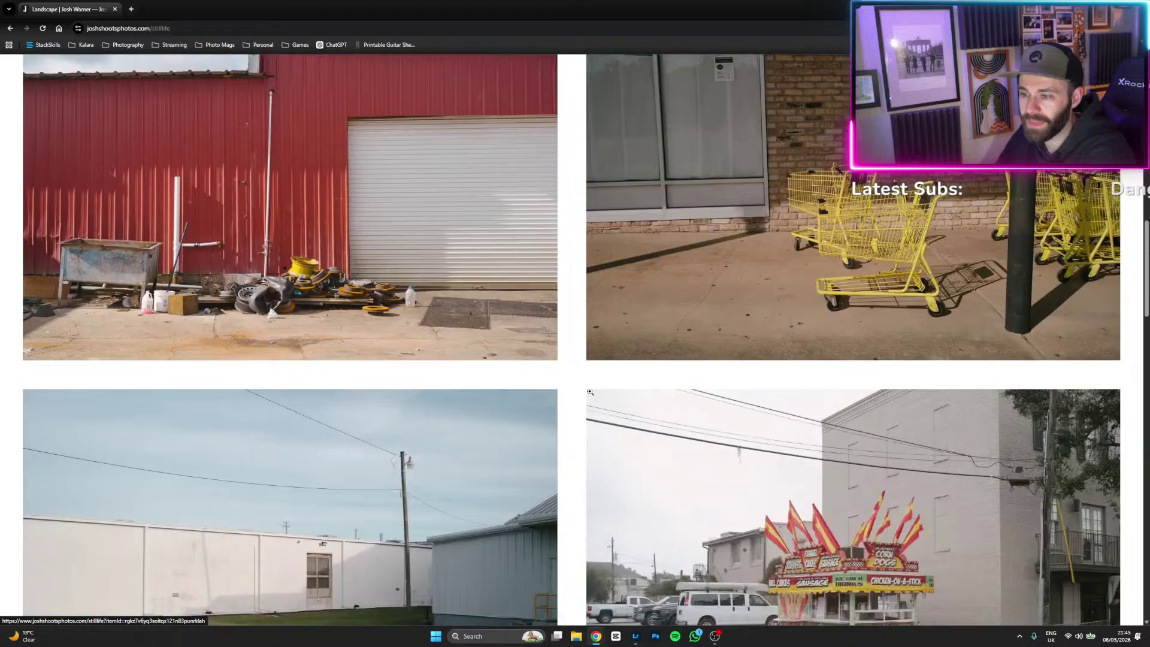
pyautogui.scroll(-10, 590, 392)
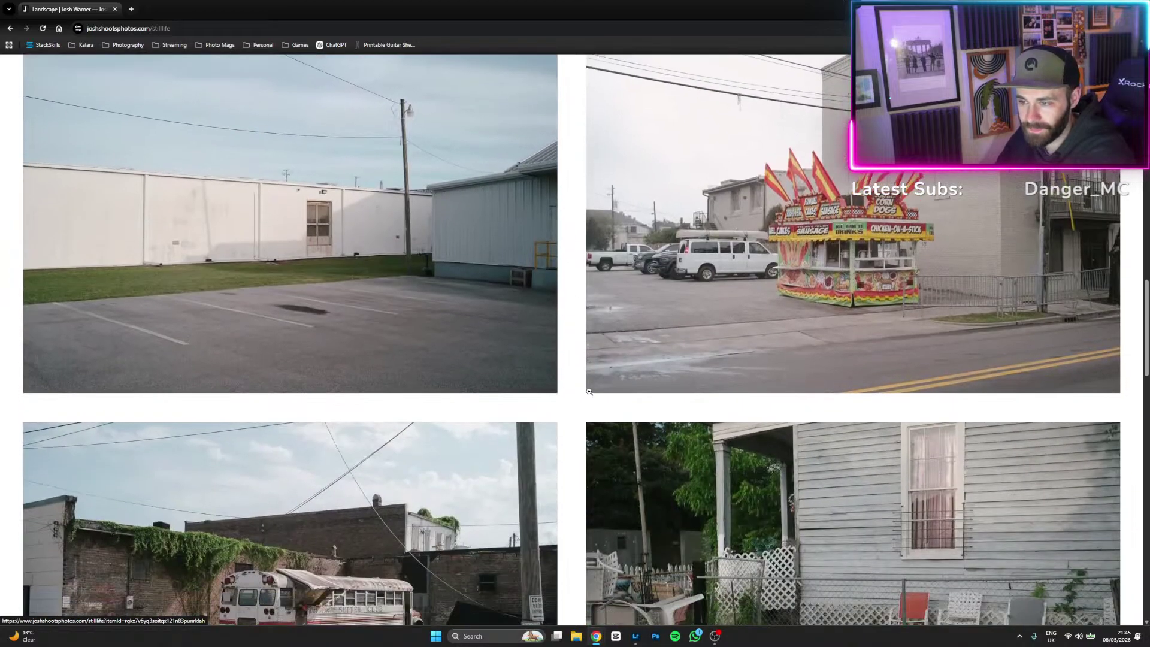
pyautogui.scroll(-1, 589, 392)
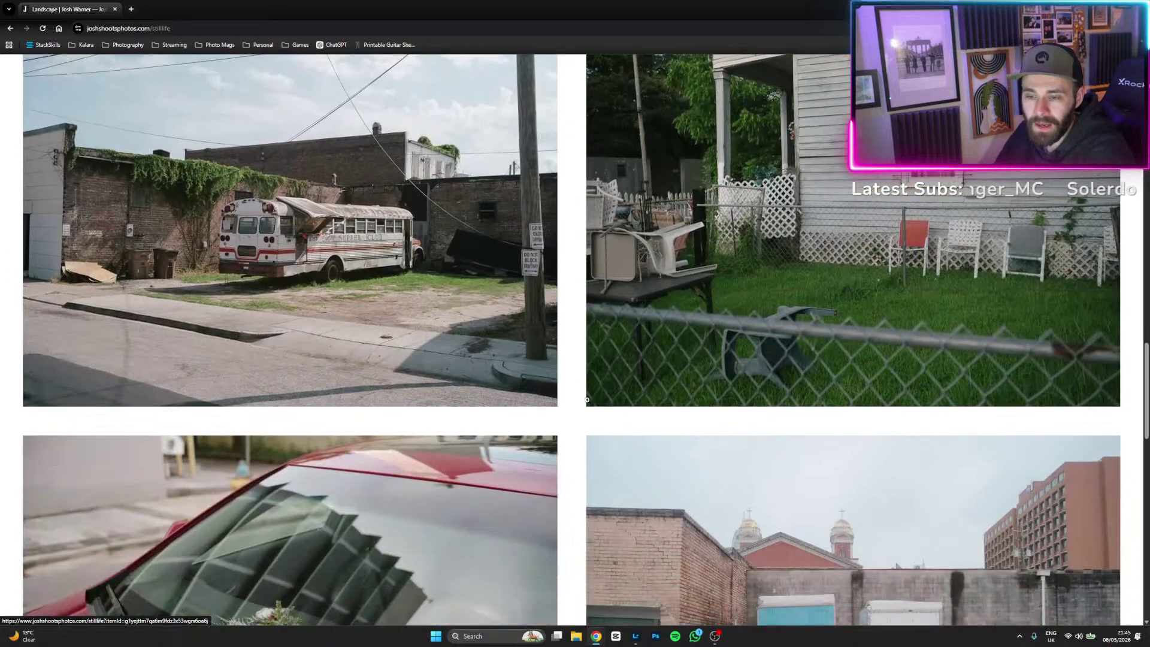
pyautogui.scroll(2, 587, 399)
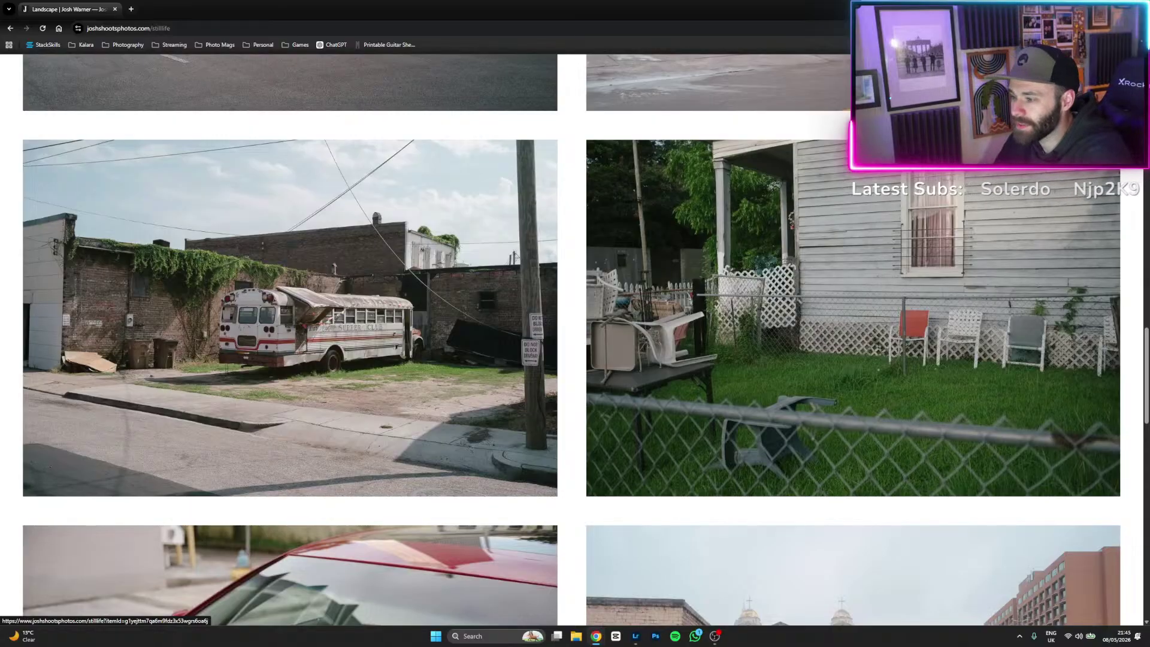
pyautogui.hotkey('alt', 'Tab')
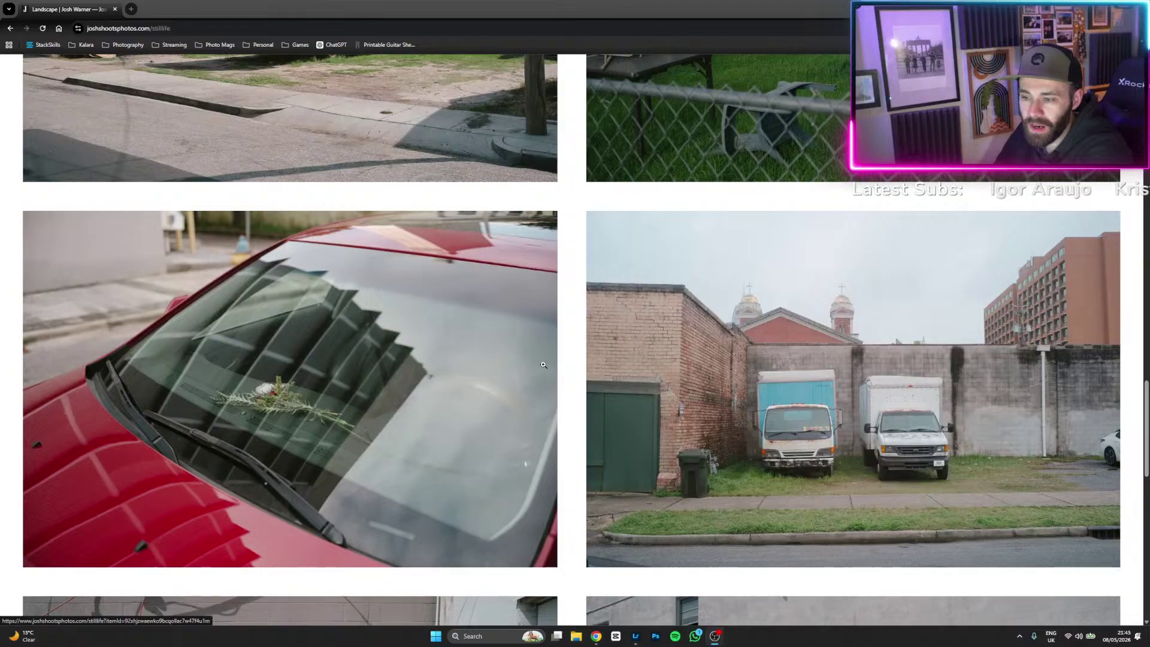
# View the remaining Urban Still Life photos past the red shopping trolley and enlarge the shaded street scene with the orange traffic cone.
pyautogui.scroll(-9, 530, 372)
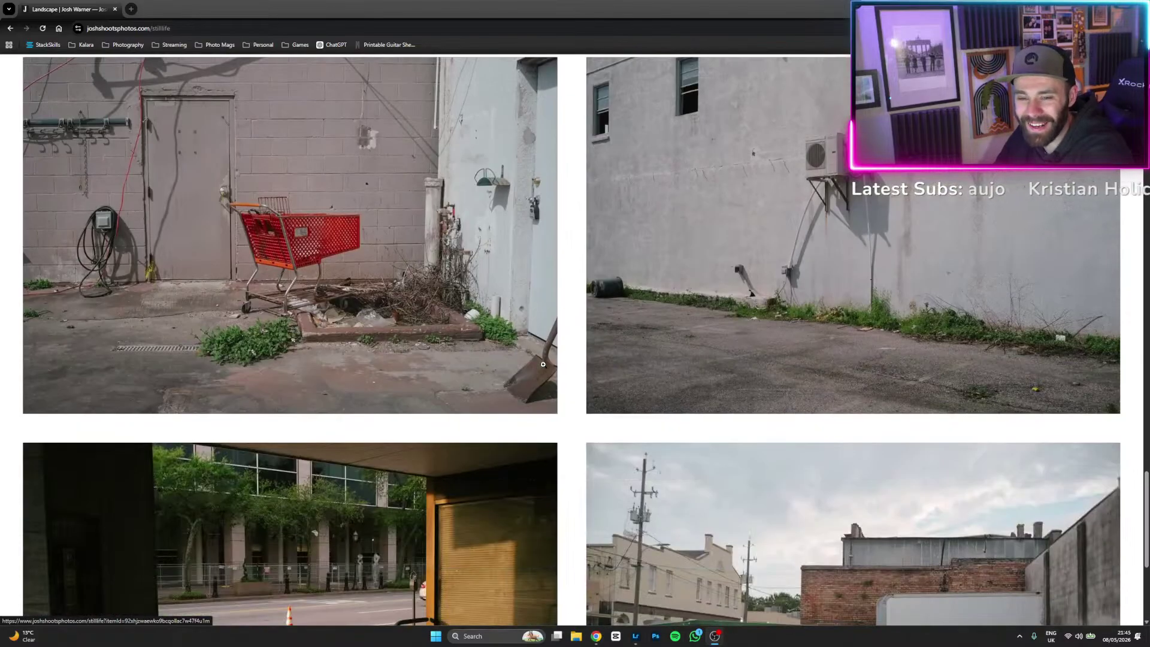
pyautogui.scroll(2, 543, 364)
pyautogui.scroll(-6, 544, 365)
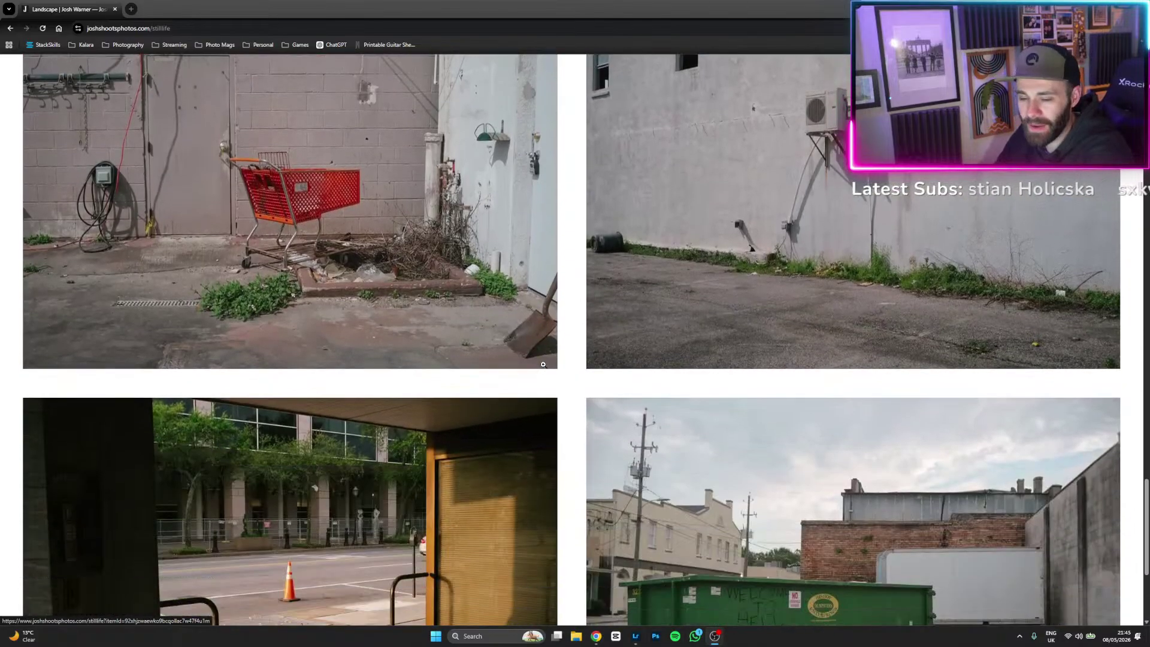
pyautogui.click(295, 353)
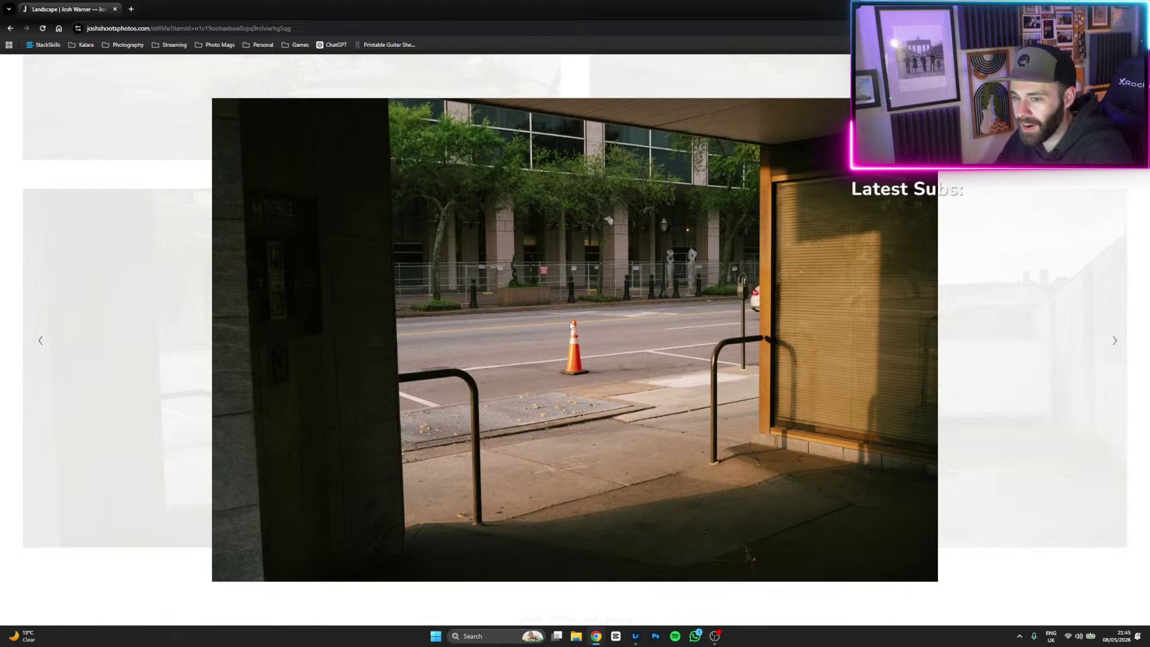
pyautogui.rightClick(593, 349)
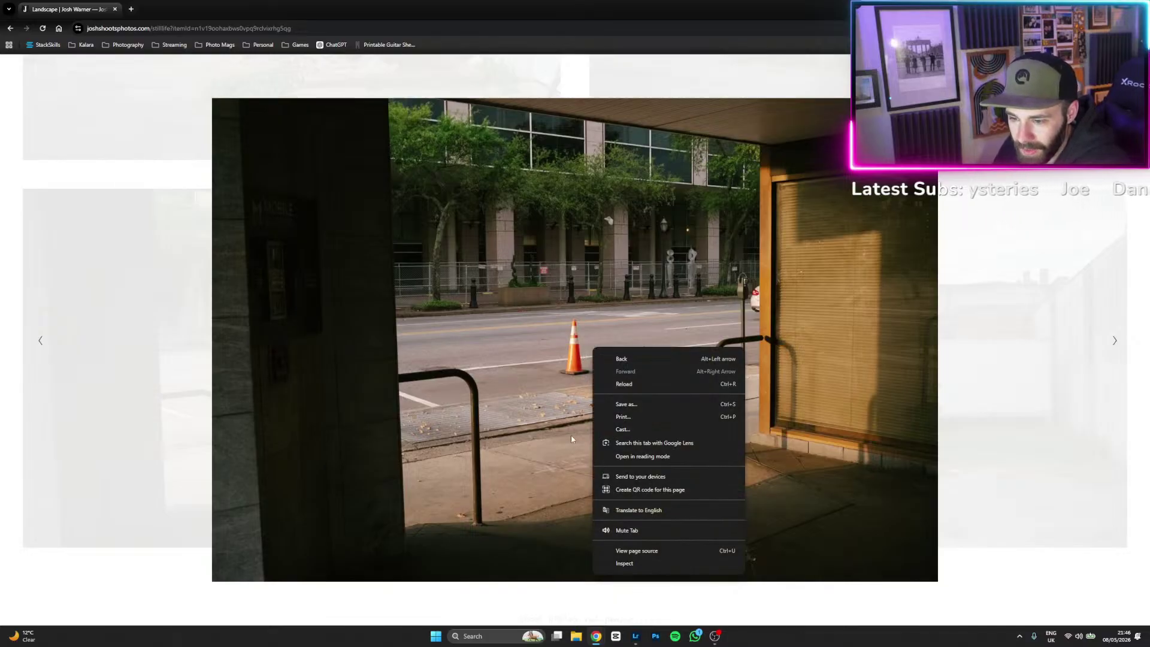
pyautogui.click(653, 405)
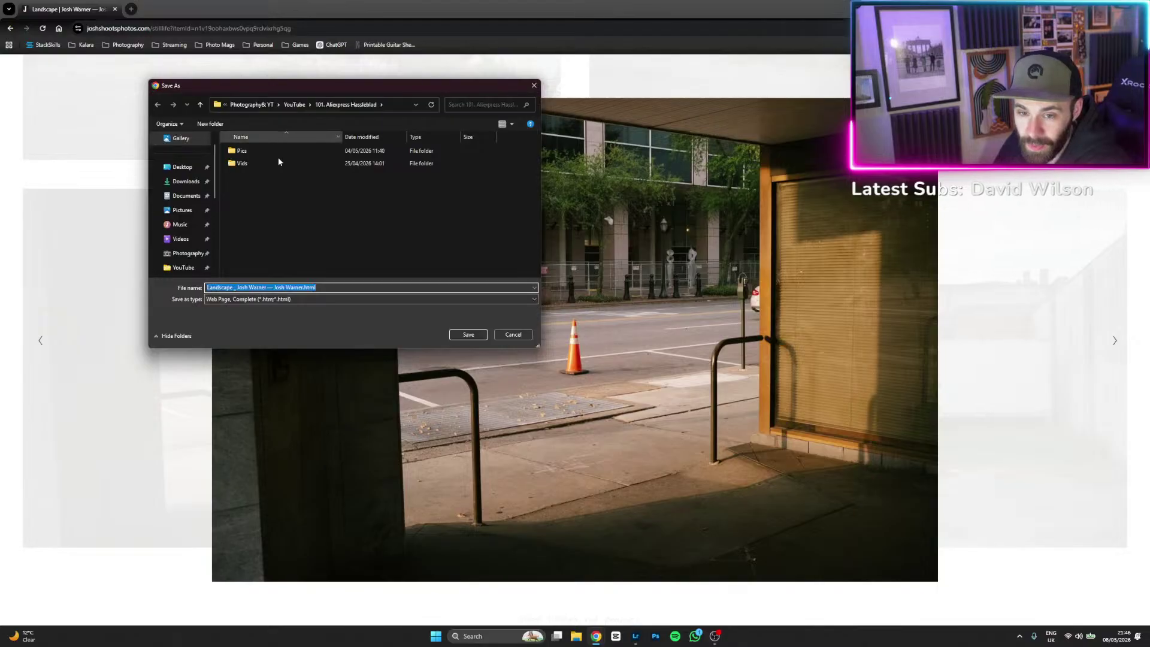
pyautogui.click(505, 335)
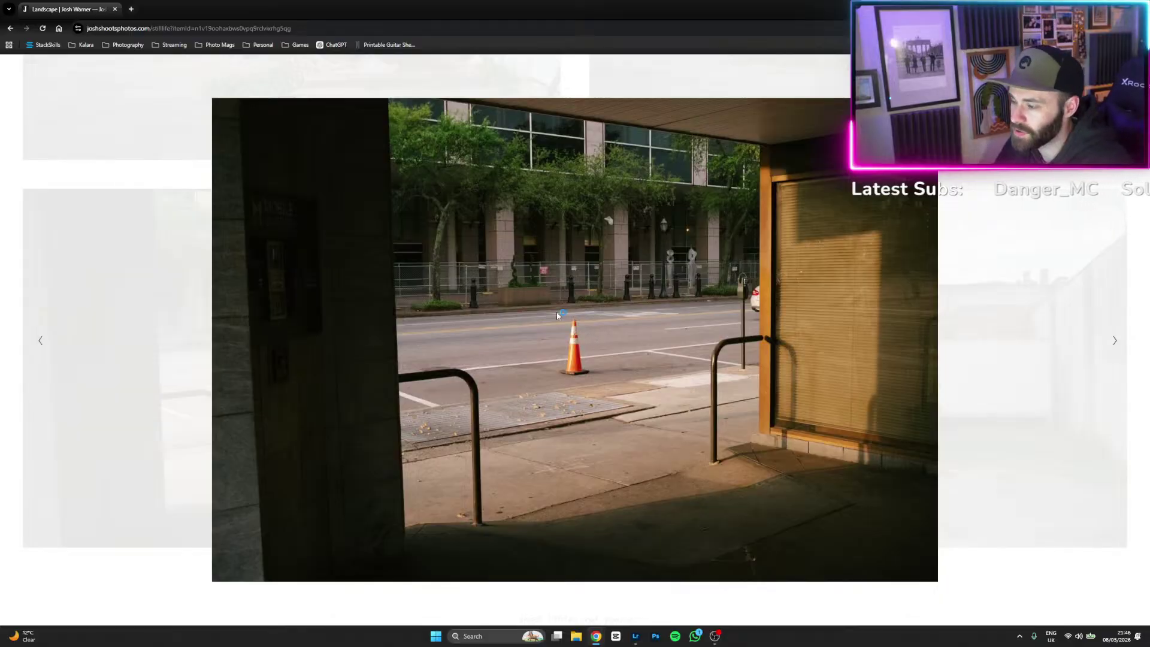
# Capture a screenshot of just the orange traffic cone in the enlarged photo and view it in Snipping Tool.
pyautogui.hotkey('alt', 'Tab')
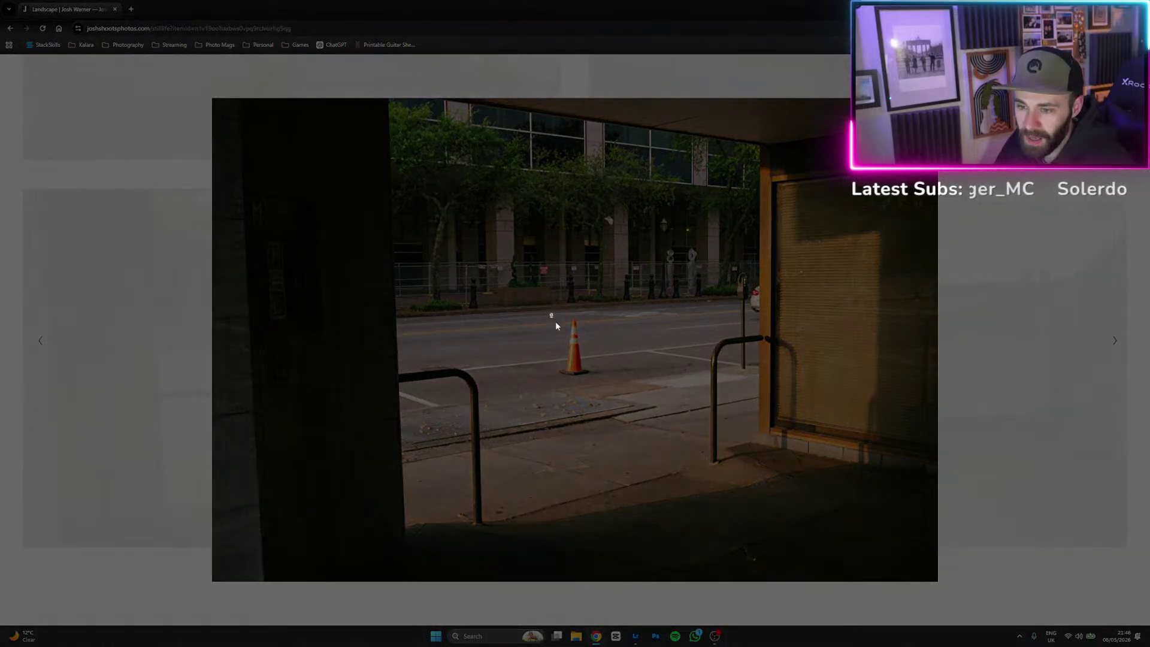
pyautogui.moveTo(550, 313); pyautogui.dragTo(598, 384)
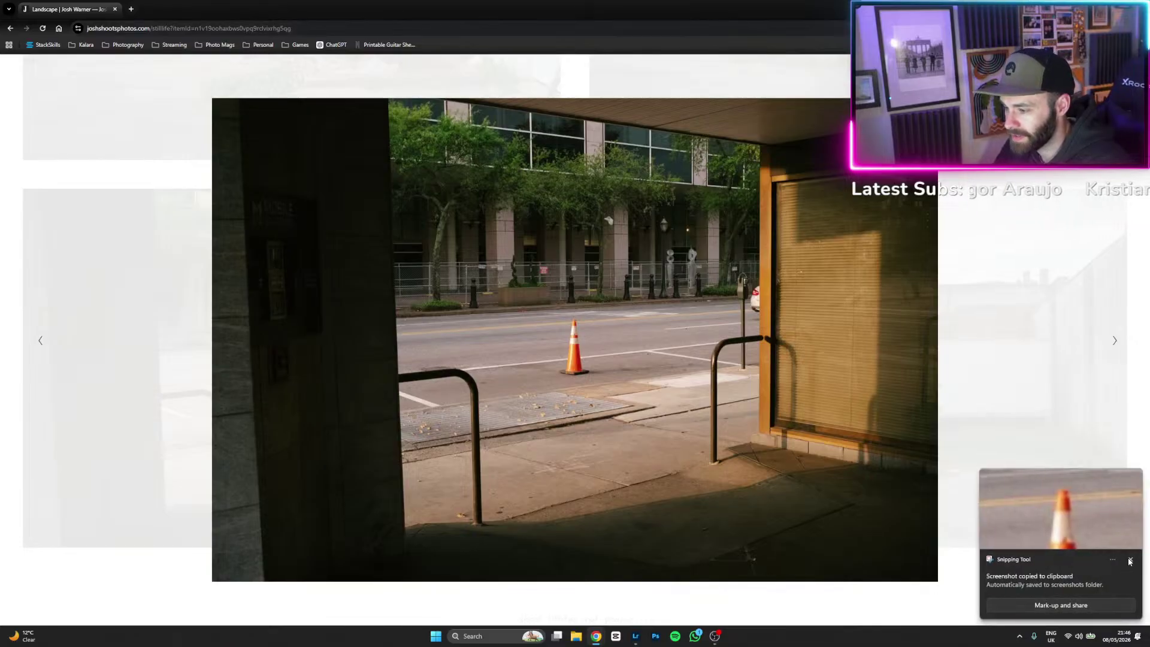
pyautogui.click(1130, 561)
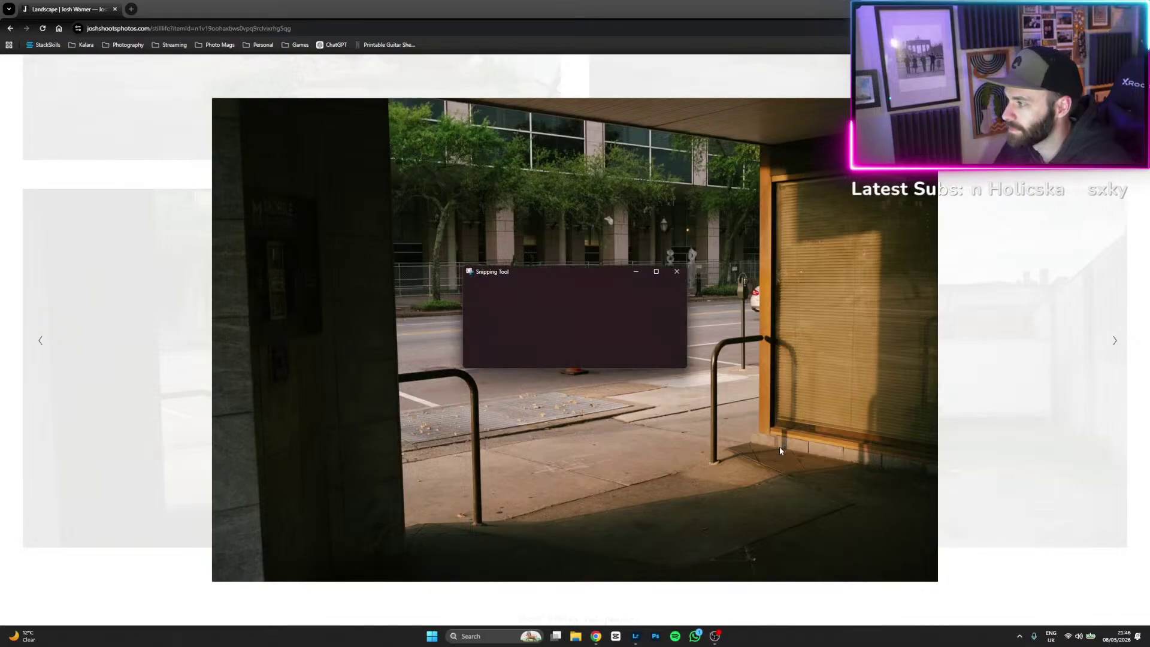
pyautogui.moveTo(692, 274); pyautogui.dragTo(620, 195)
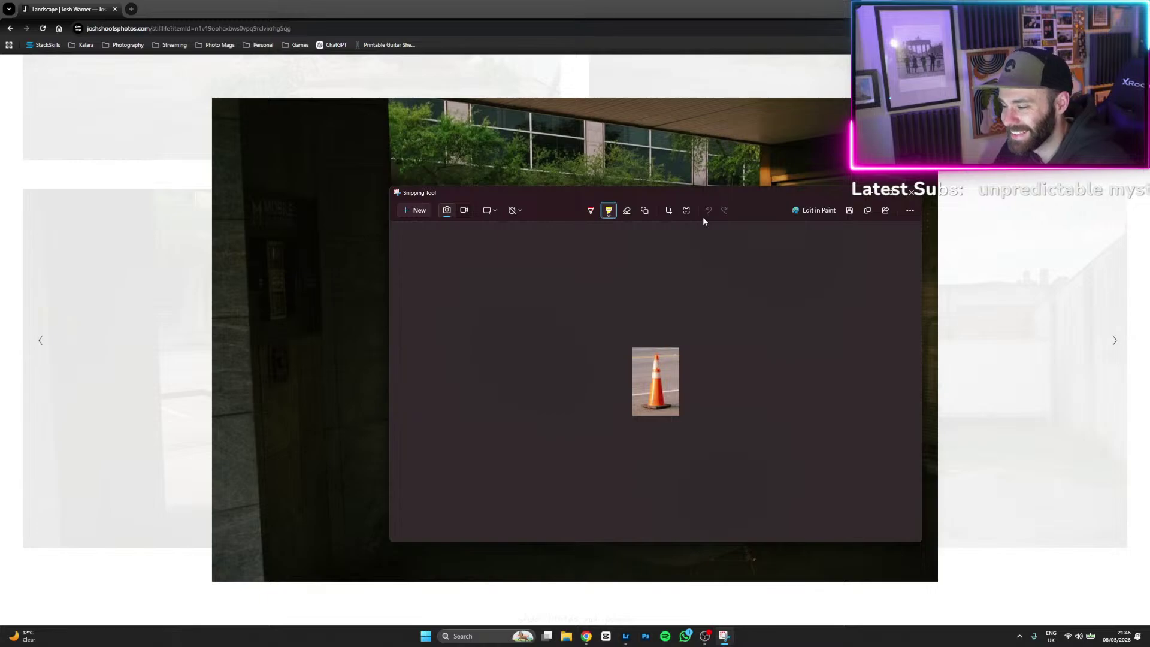
pyautogui.click(872, 196)
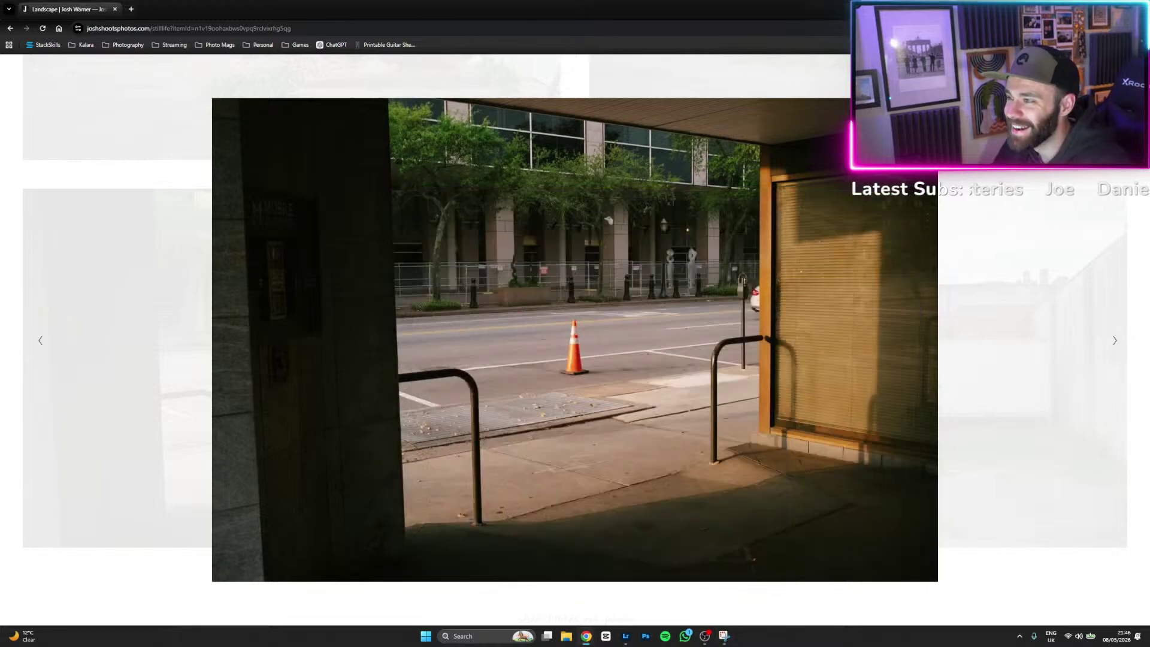
# Close the enlarged cone photo and look back through the Urban Still Life gallery to its beginning.
pyautogui.click(1095, 254)
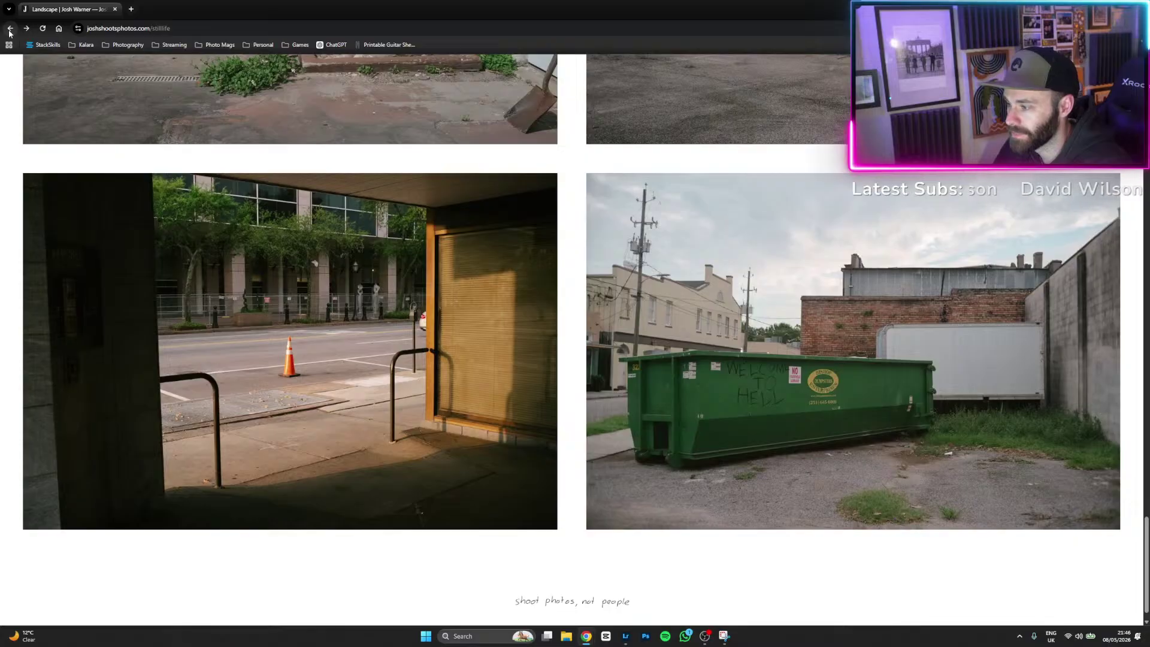
pyautogui.scroll(15, 556, 176)
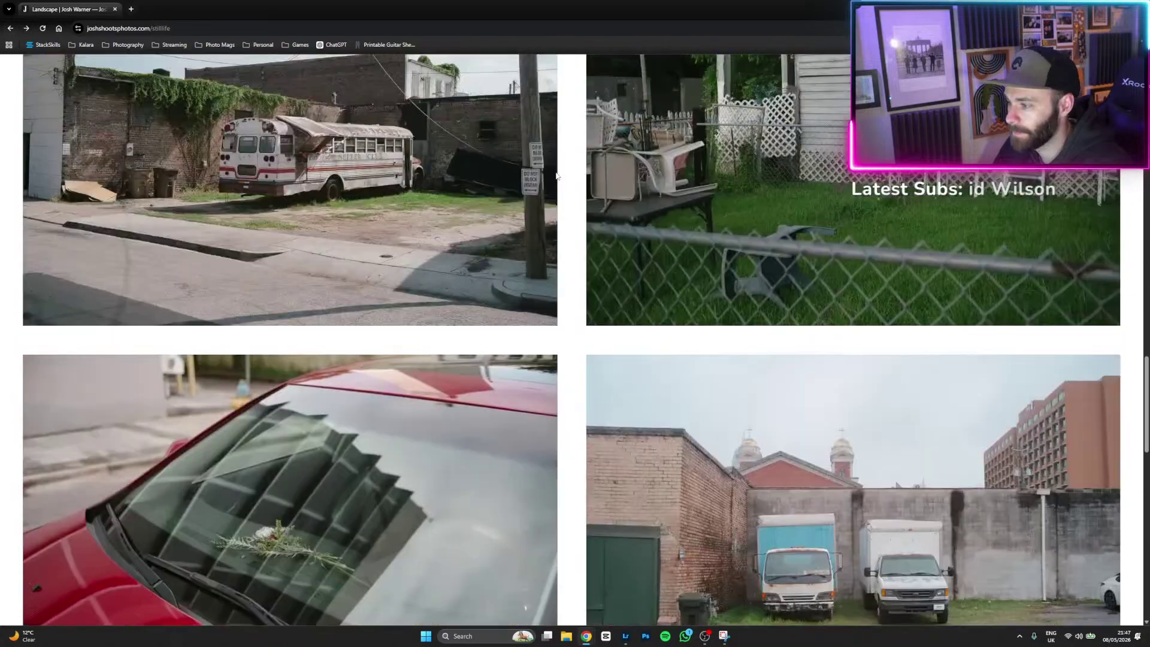
pyautogui.scroll(-15, 556, 176)
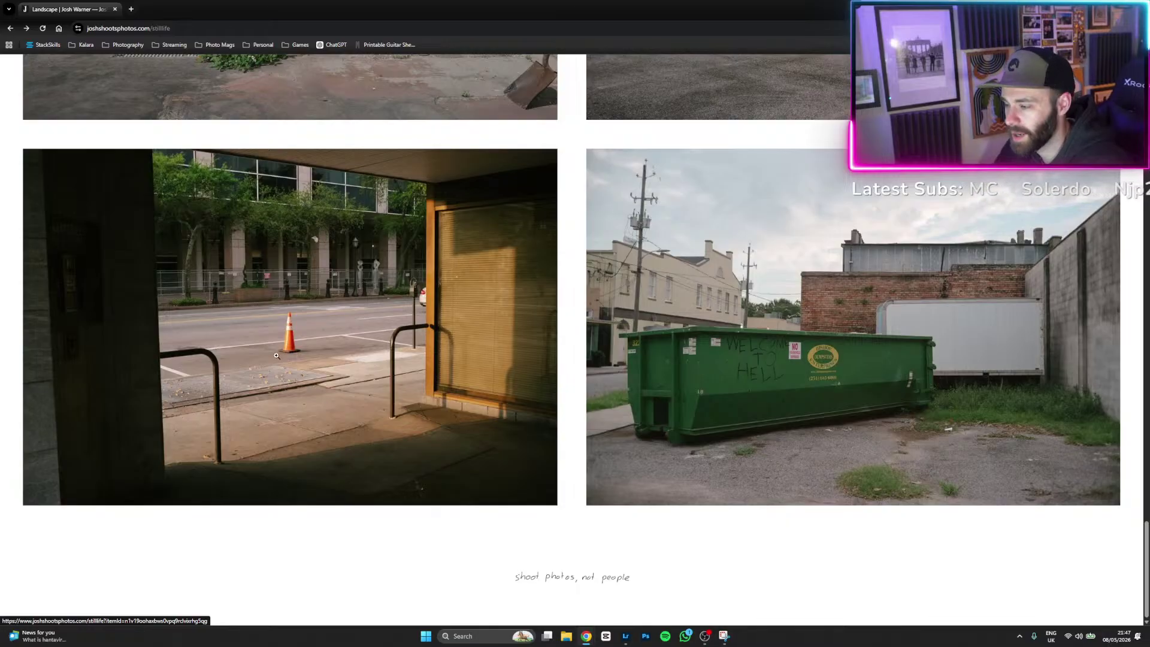
pyautogui.scroll(10, 570, 406)
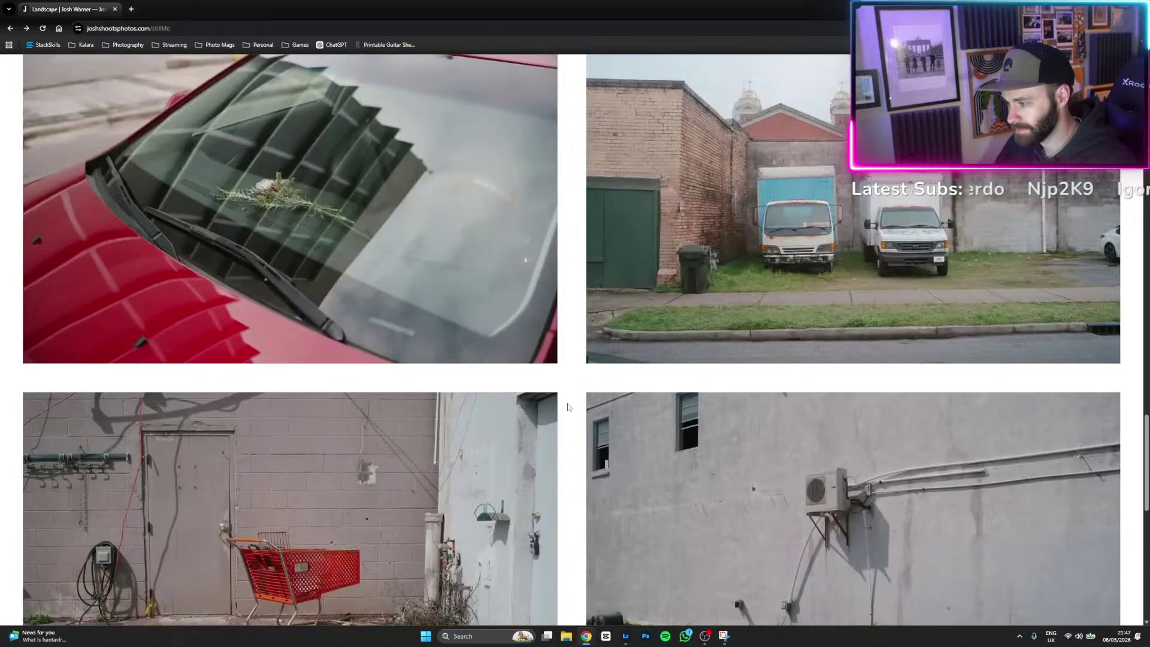
pyautogui.scroll(15, 568, 407)
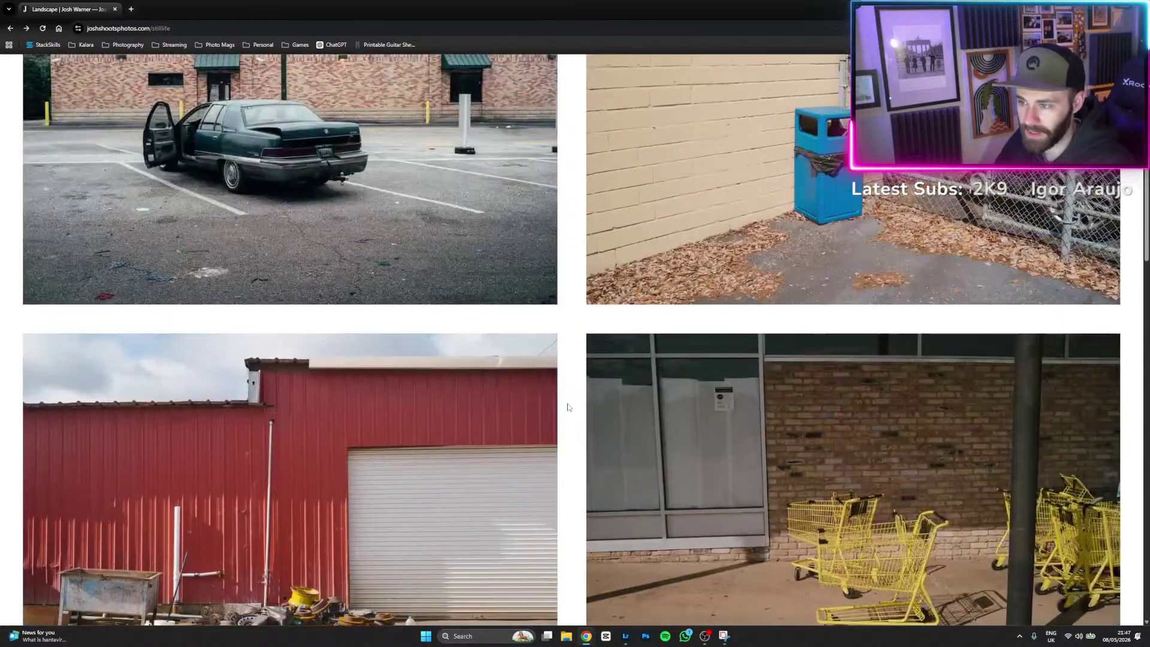
pyautogui.scroll(1, 568, 407)
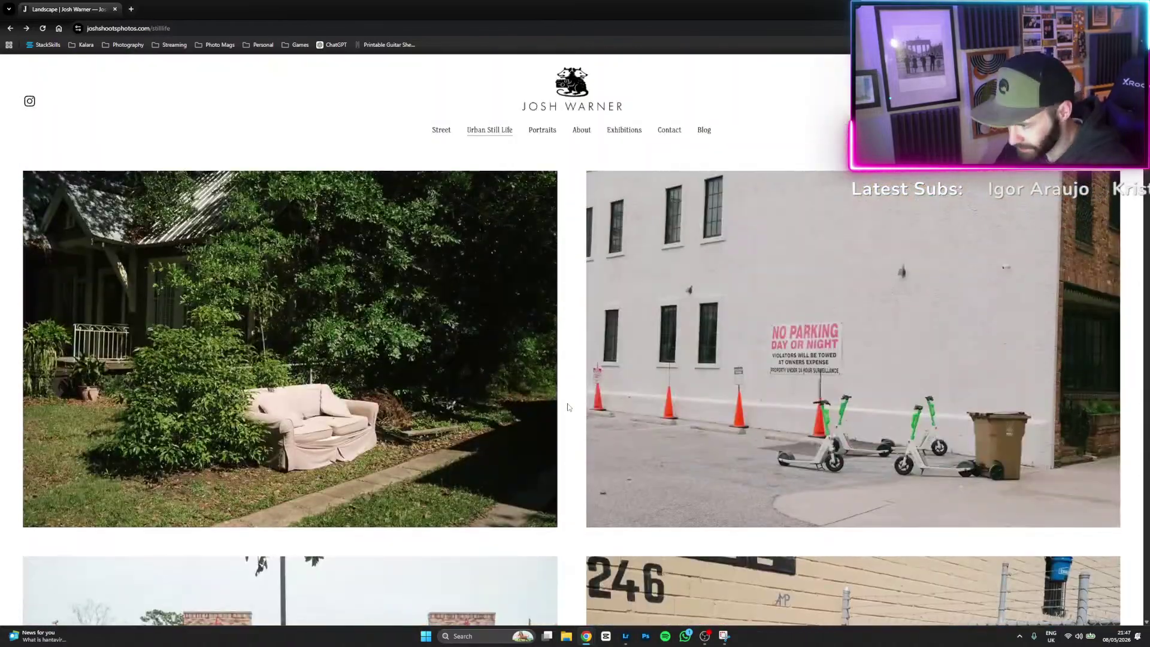
# Go to the Street gallery and view the black-and-white photo of the couple under an umbrella at the PAY HERE booth enlarged.
pyautogui.click(435, 129)
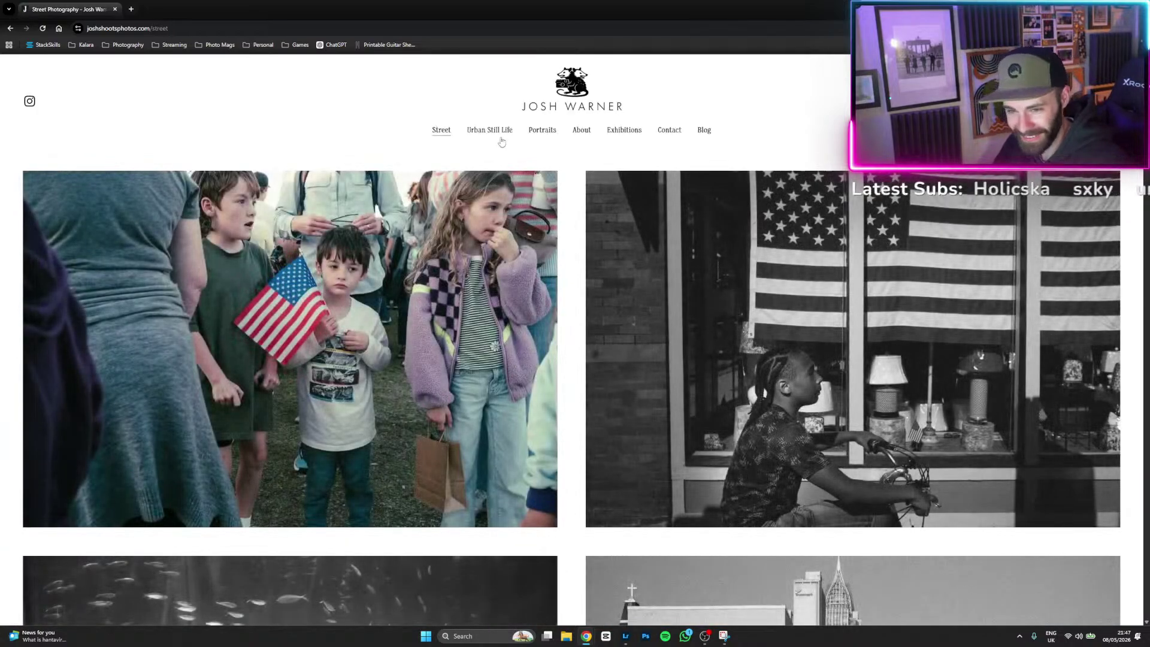
pyautogui.scroll(-5, 516, 319)
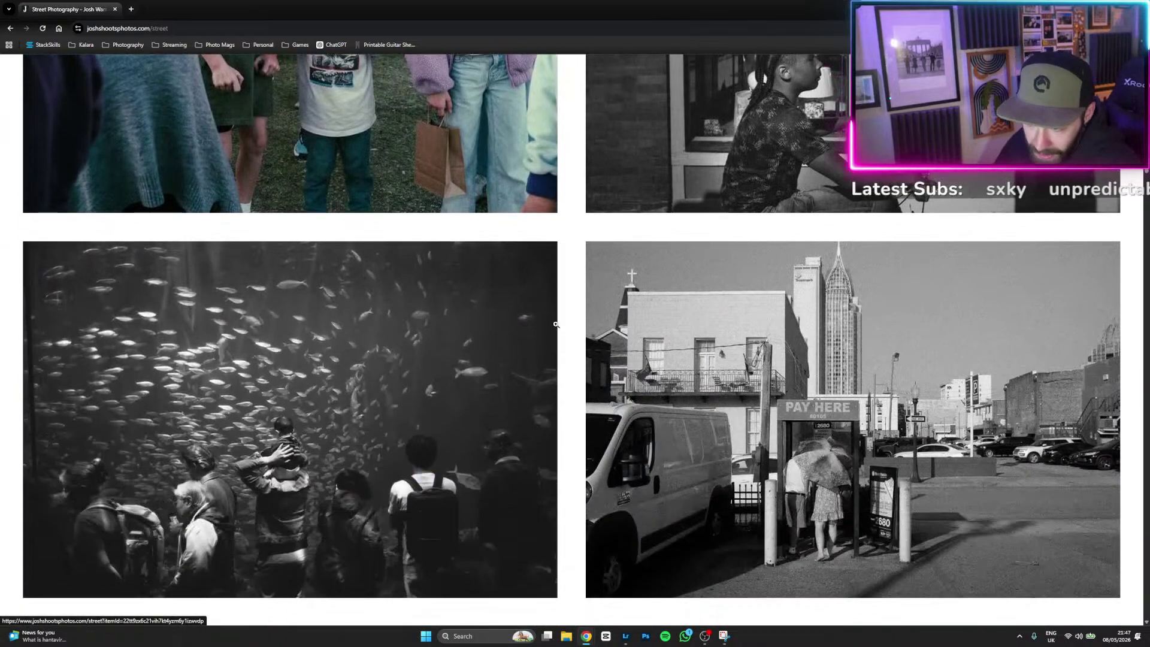
pyautogui.scroll(-1, 556, 324)
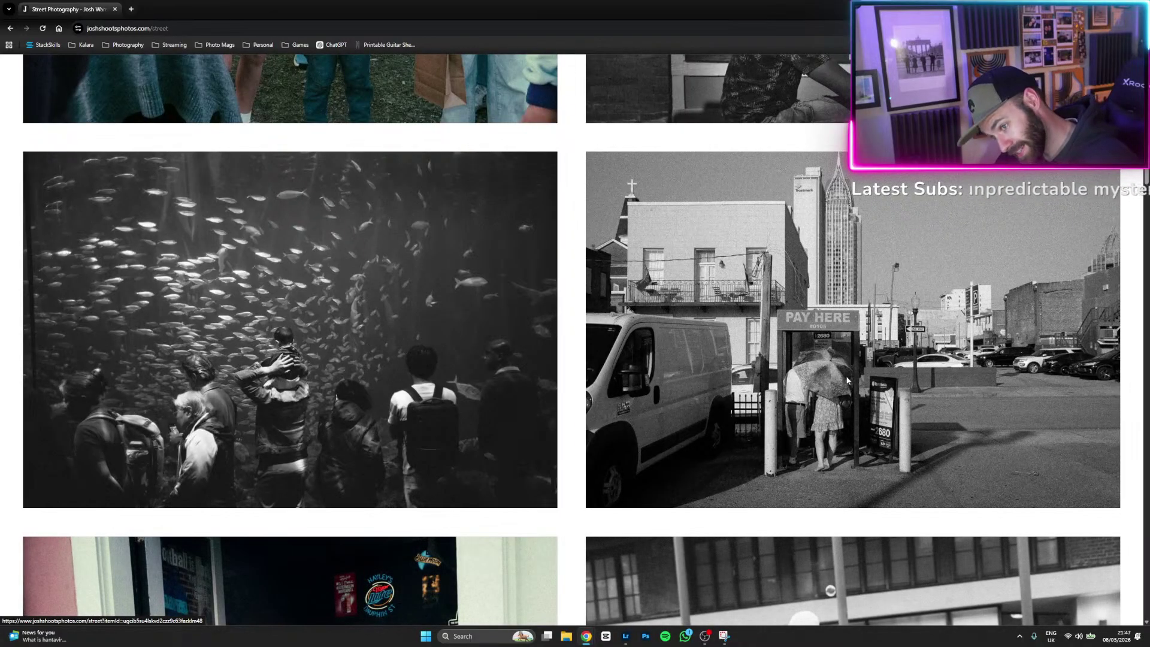
pyautogui.click(847, 380)
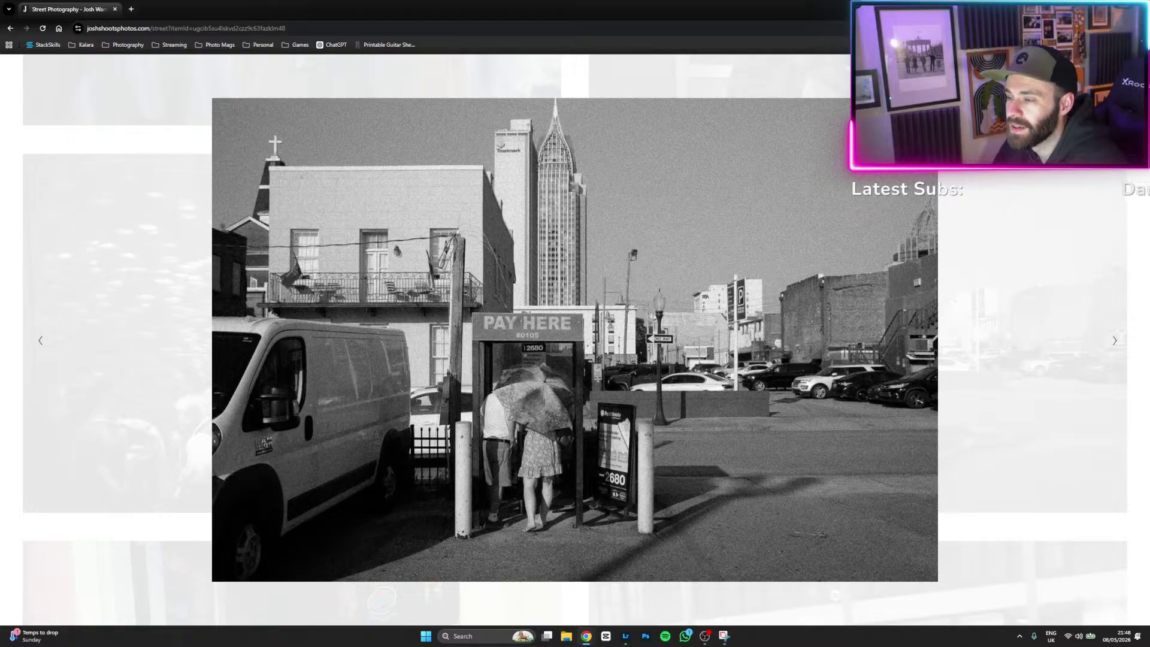
pyautogui.press('Escape')
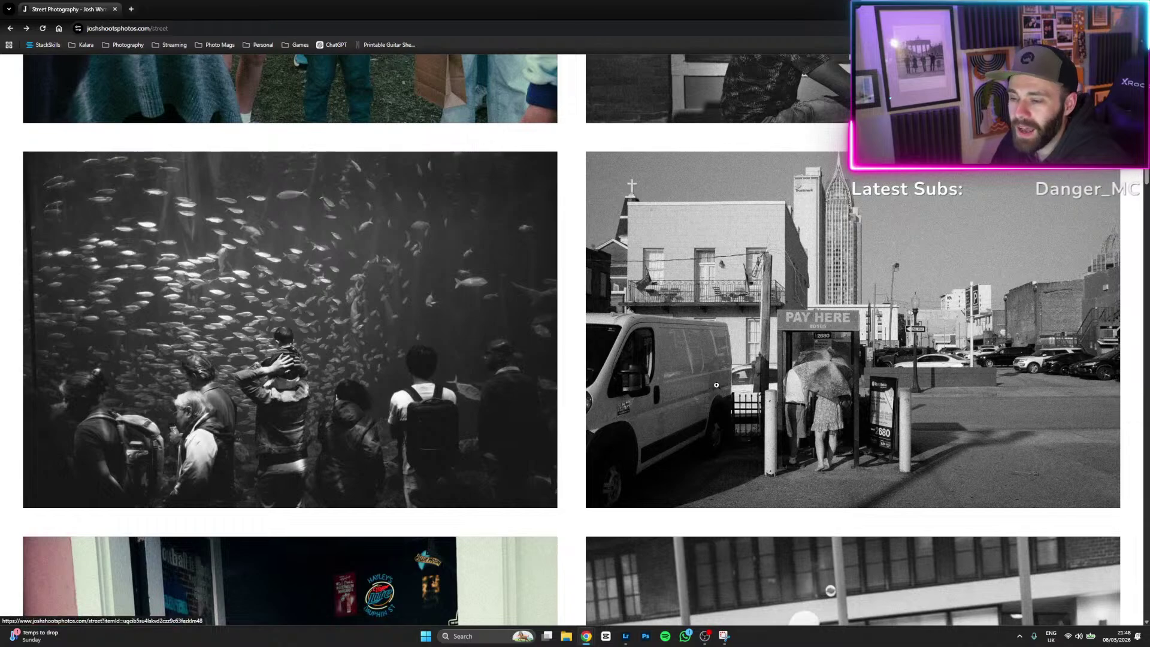
# Examine the Street photos from the couple at the bar window to the subway officers and the white-haired man.
pyautogui.scroll(-5, 467, 324)
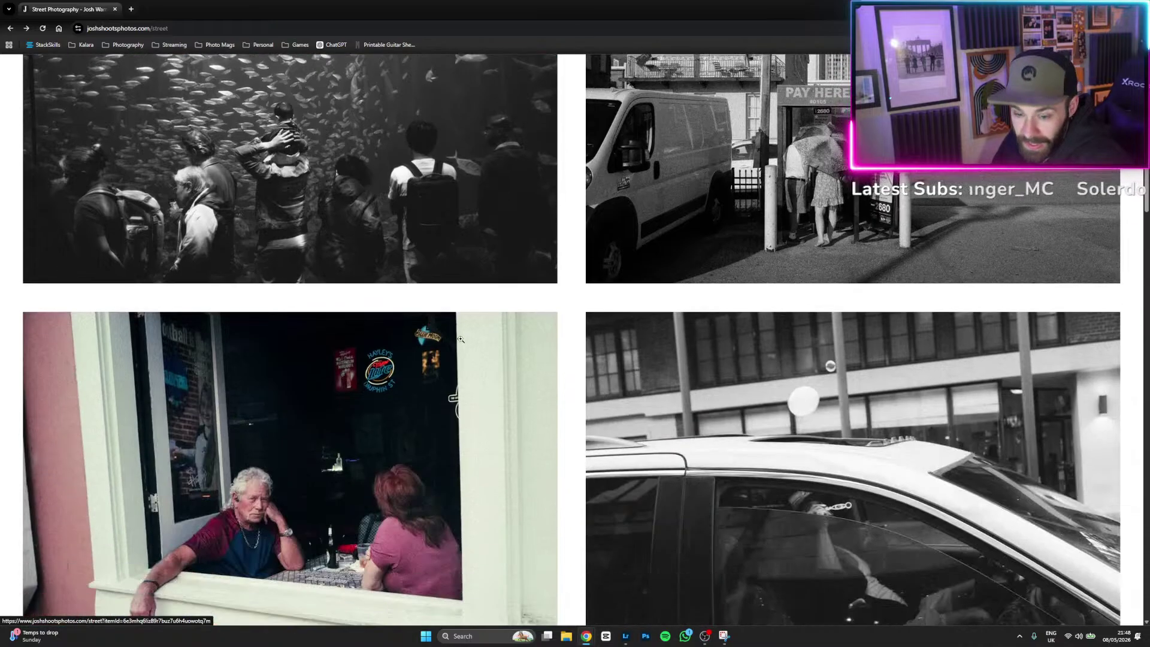
pyautogui.scroll(-1, 467, 324)
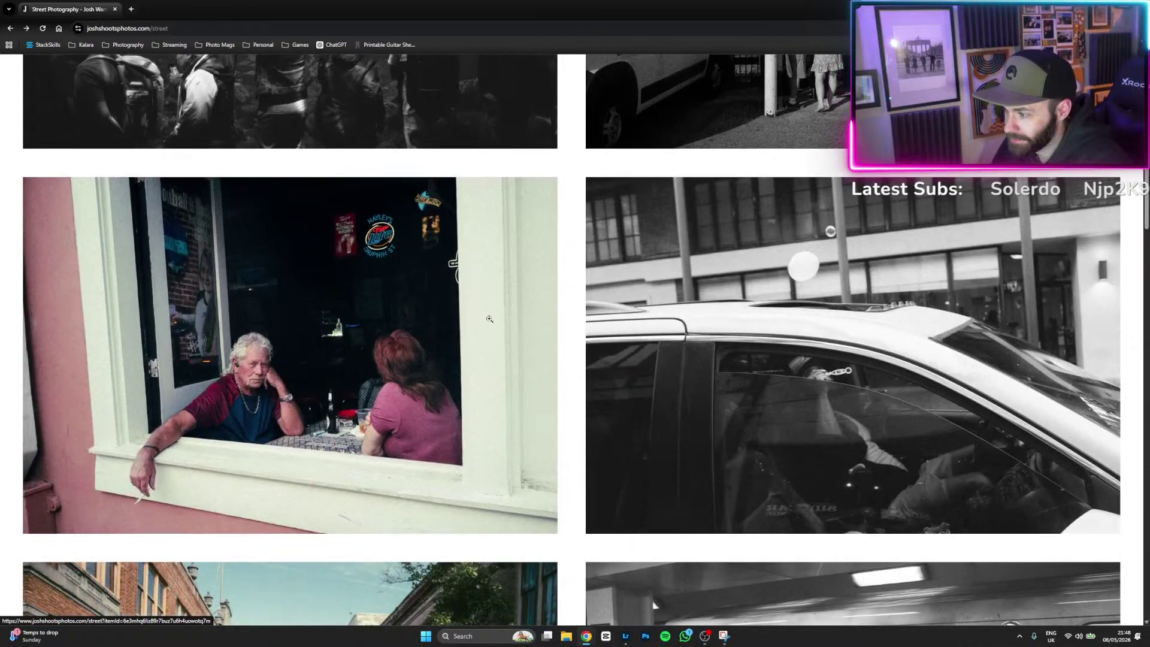
pyautogui.scroll(-3, 489, 319)
pyautogui.scroll(-1, 489, 319)
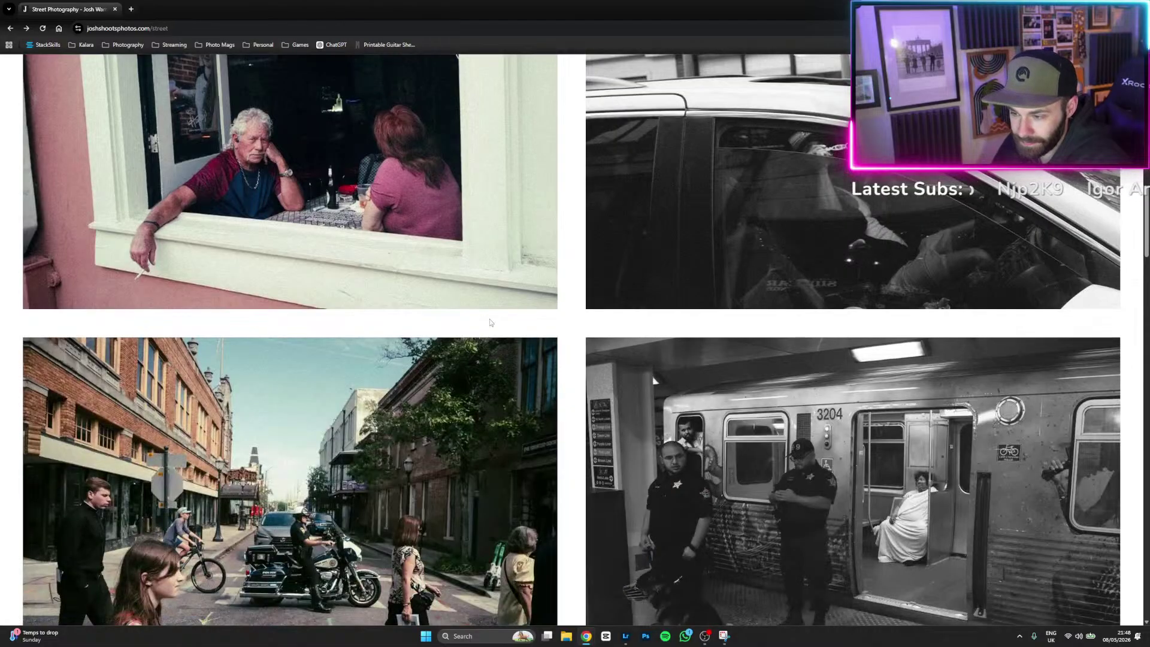
pyautogui.scroll(-5, 490, 322)
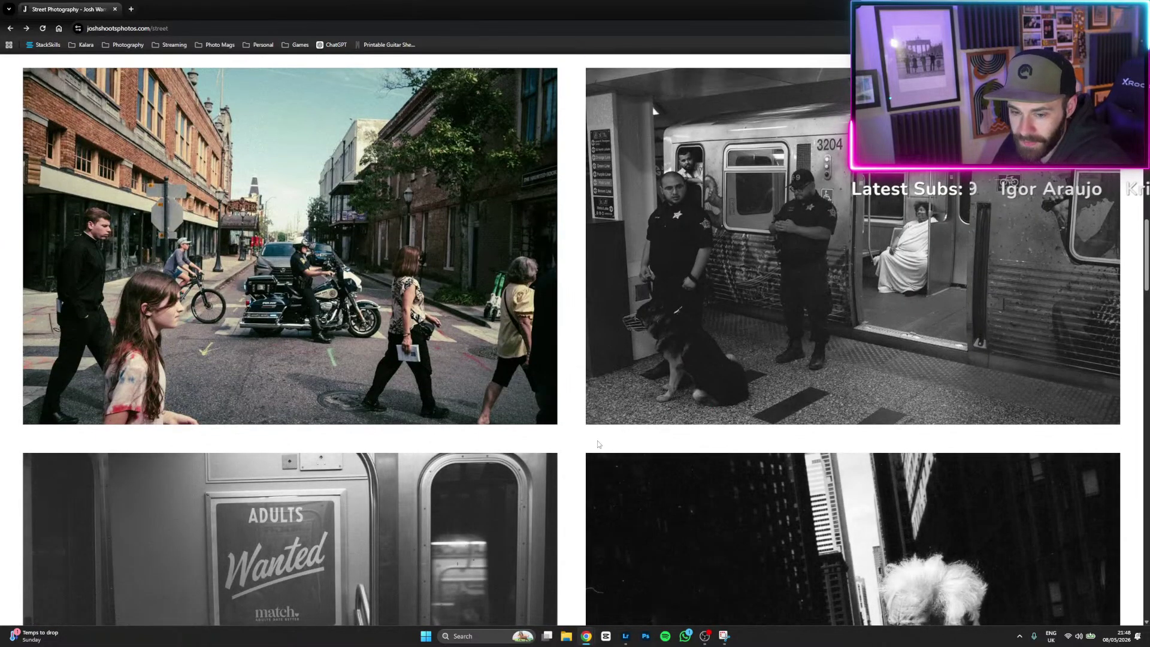
pyautogui.scroll(-3, 598, 443)
pyautogui.scroll(5, 597, 444)
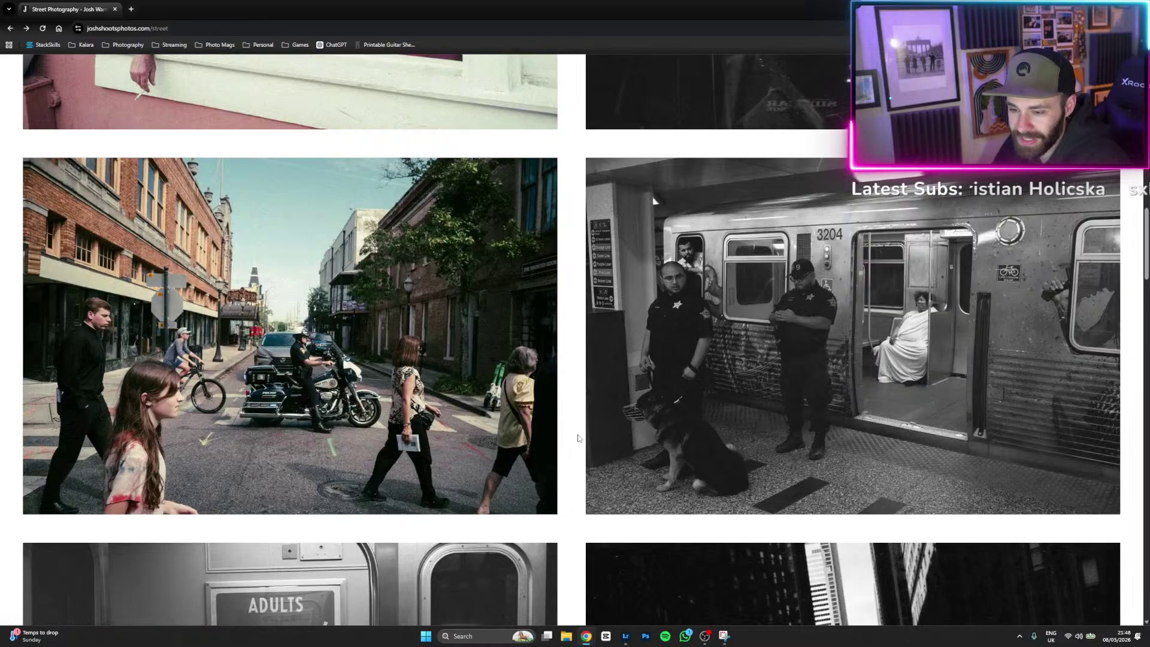
pyautogui.scroll(-10, 571, 431)
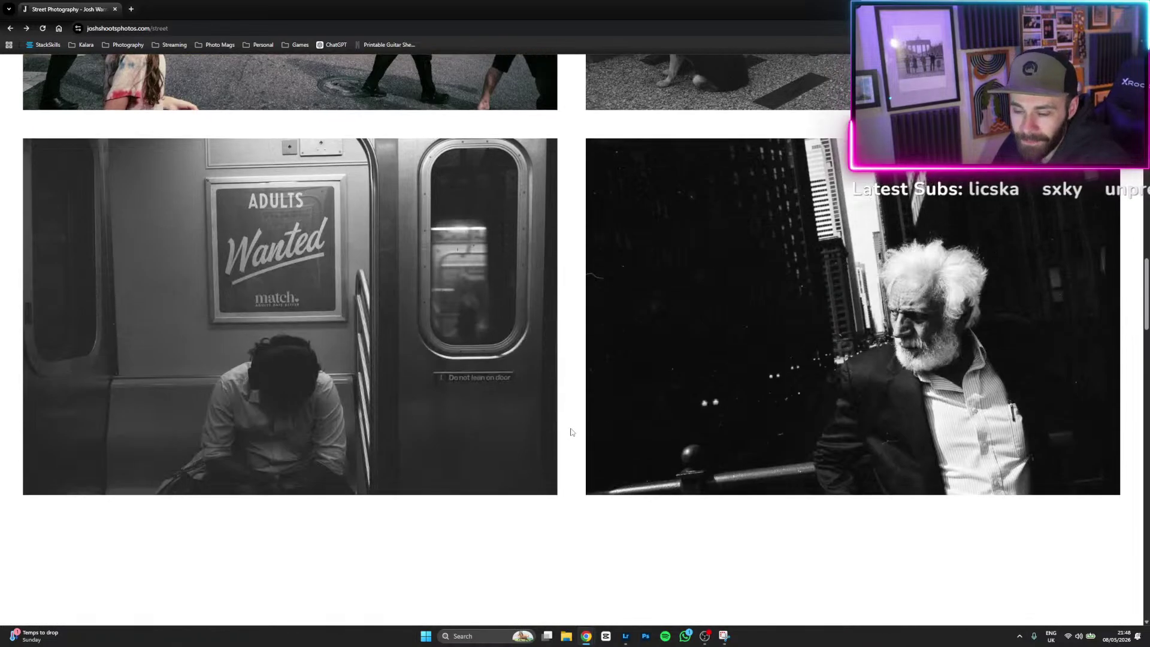
# Look through the rest of the Street gallery, from the muscle car and busker to the boy in the car window.
pyautogui.scroll(-7, 571, 431)
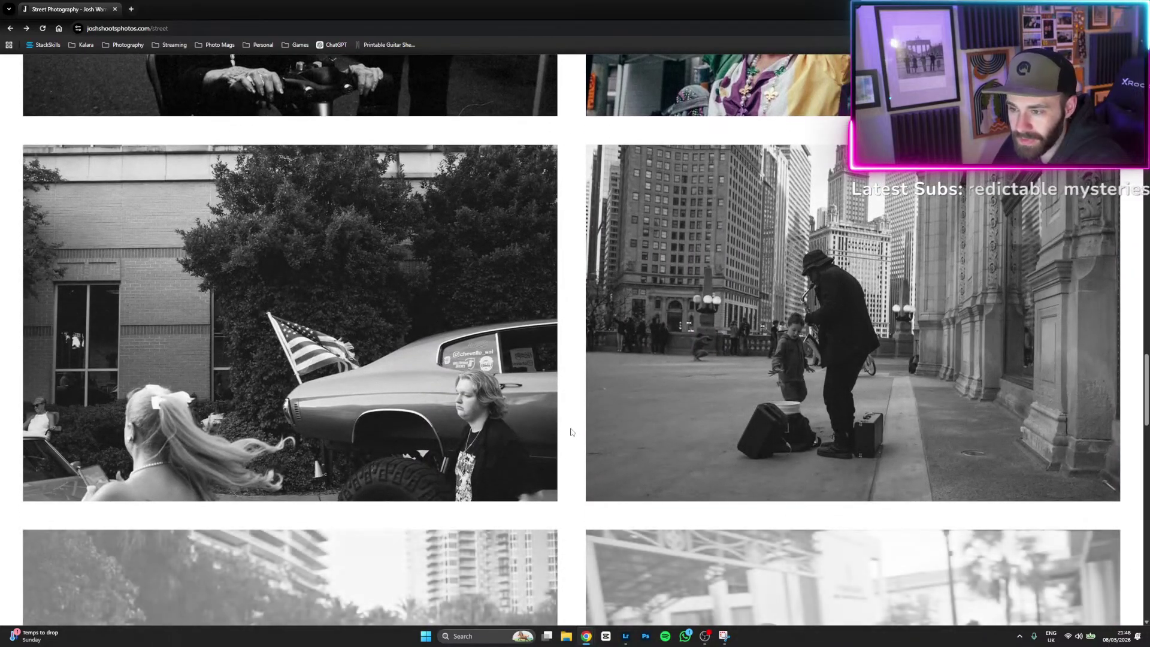
pyautogui.scroll(-7, 571, 431)
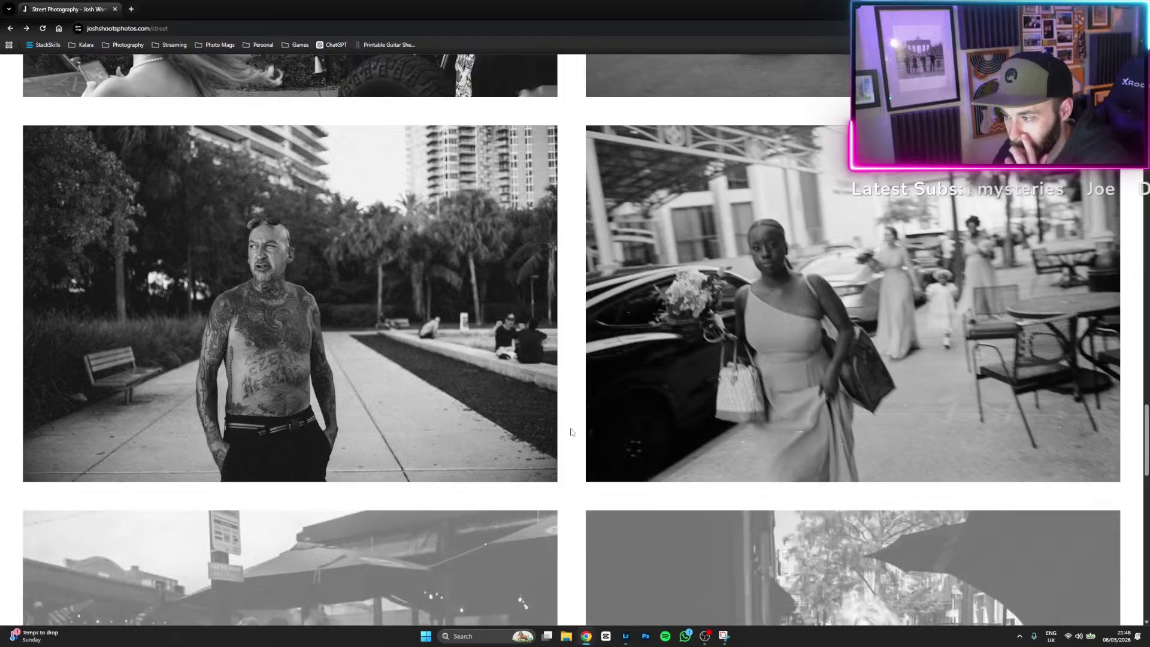
pyautogui.scroll(-5, 571, 431)
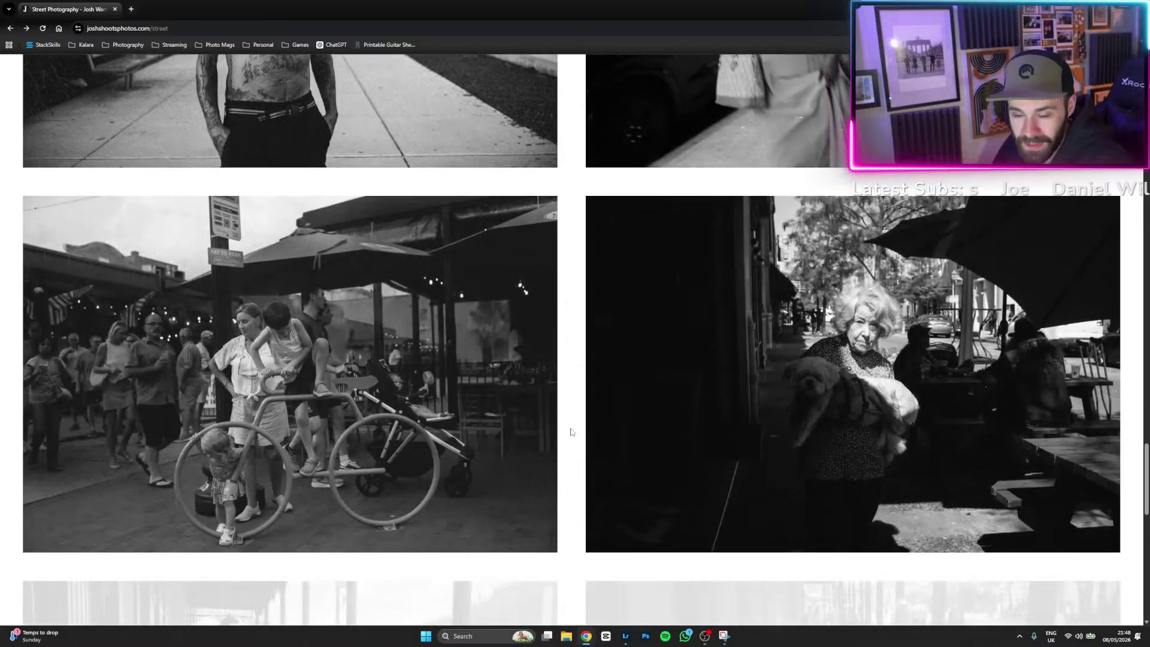
pyautogui.scroll(-6, 571, 432)
pyautogui.scroll(-1, 571, 432)
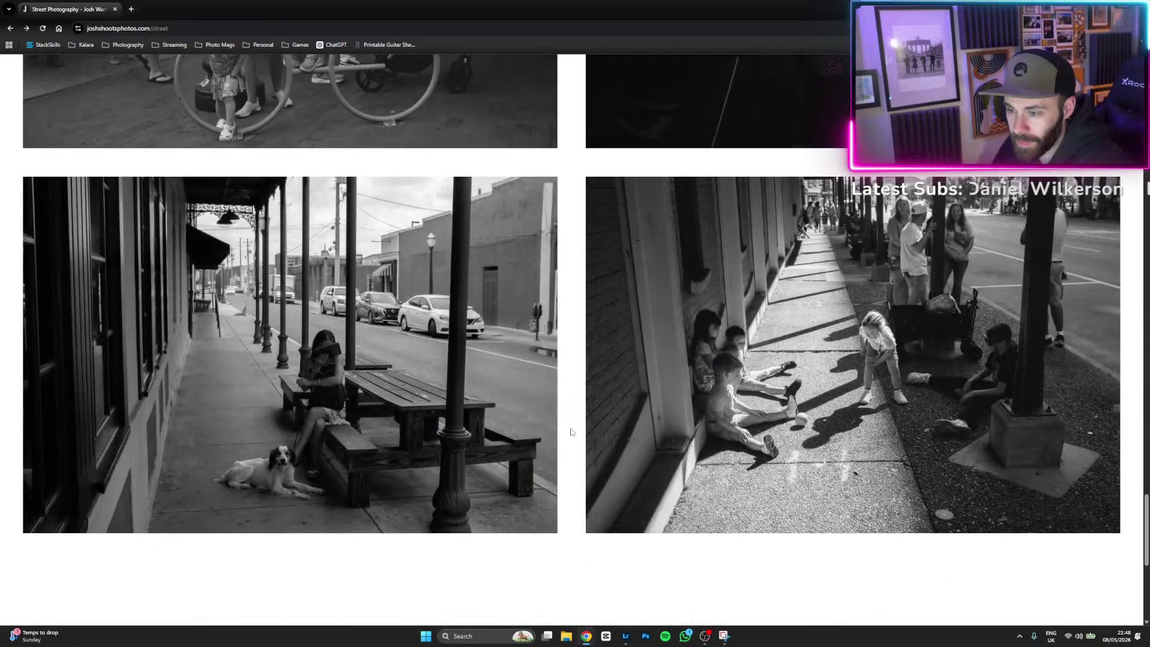
pyautogui.scroll(-3, 571, 431)
pyautogui.scroll(-4, 570, 432)
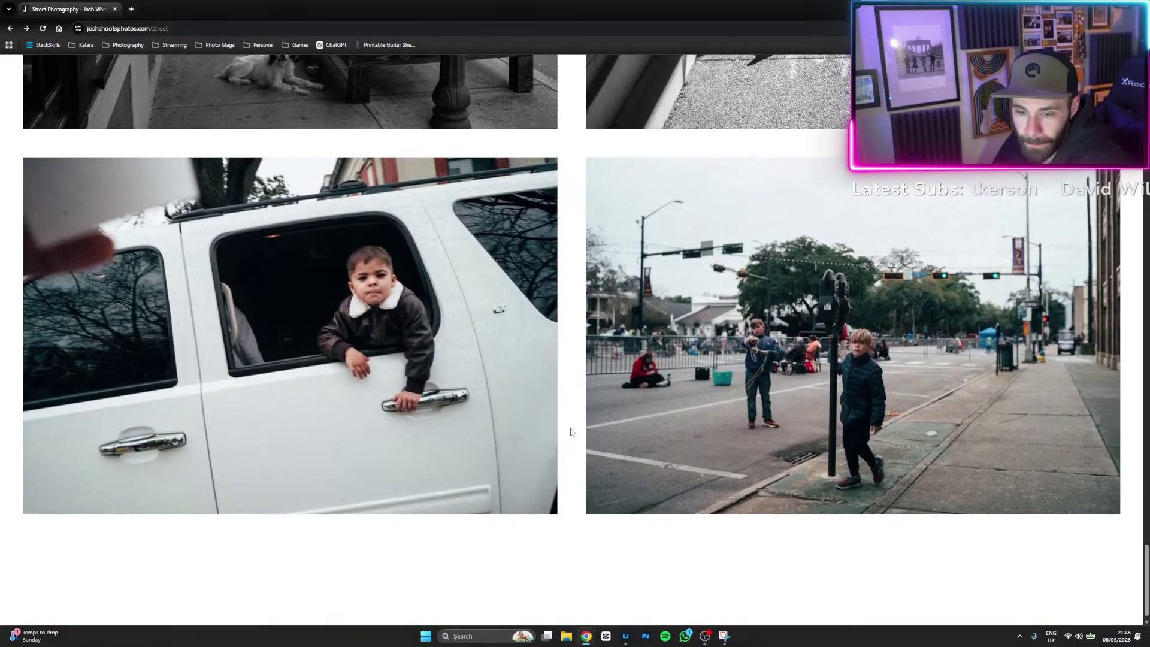
pyautogui.scroll(-1, 571, 431)
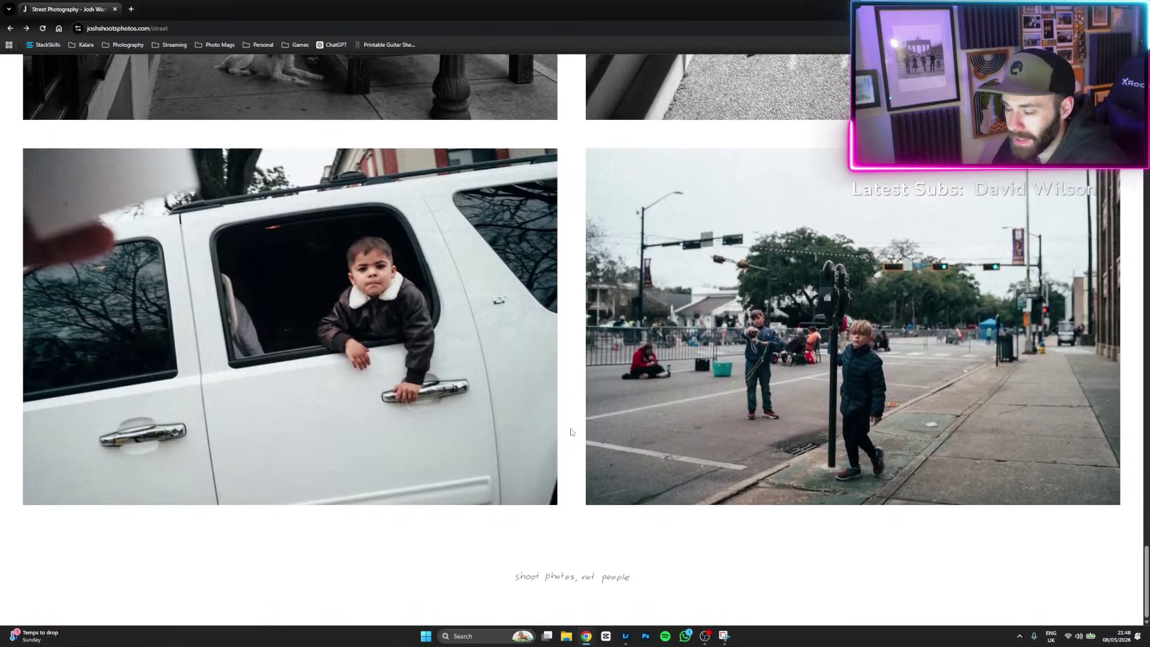
pyautogui.scroll(4, 572, 432)
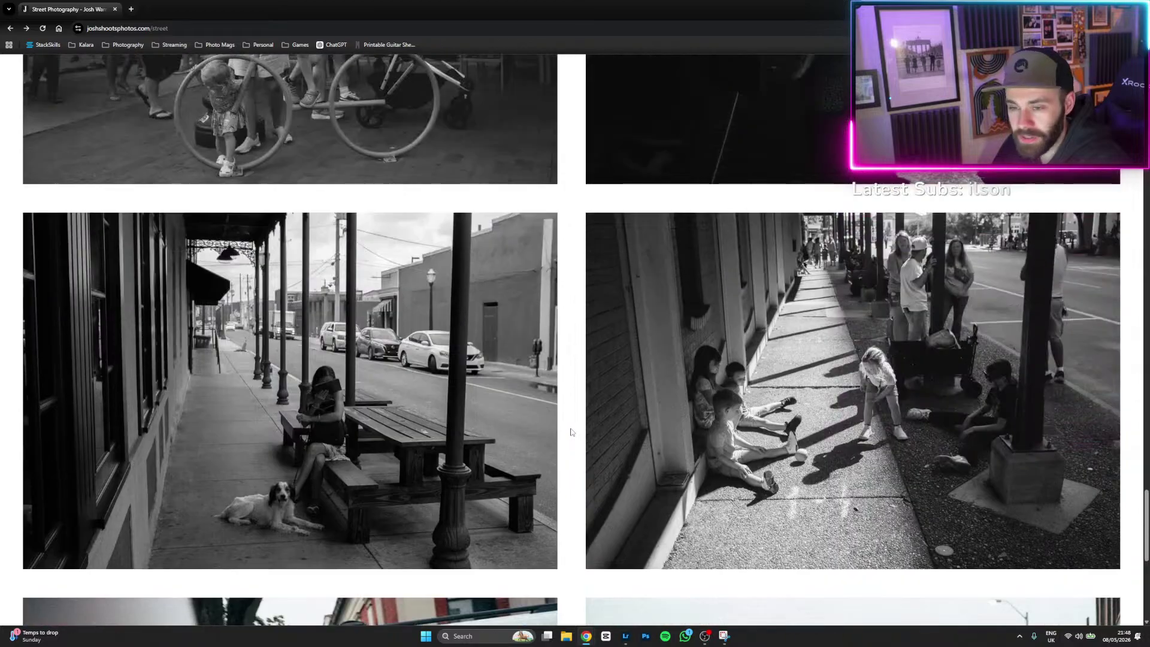
# Look back through the Street gallery from the sidewalk bench photo past the busker to the subway officers and street crossing.
pyautogui.scroll(6, 571, 431)
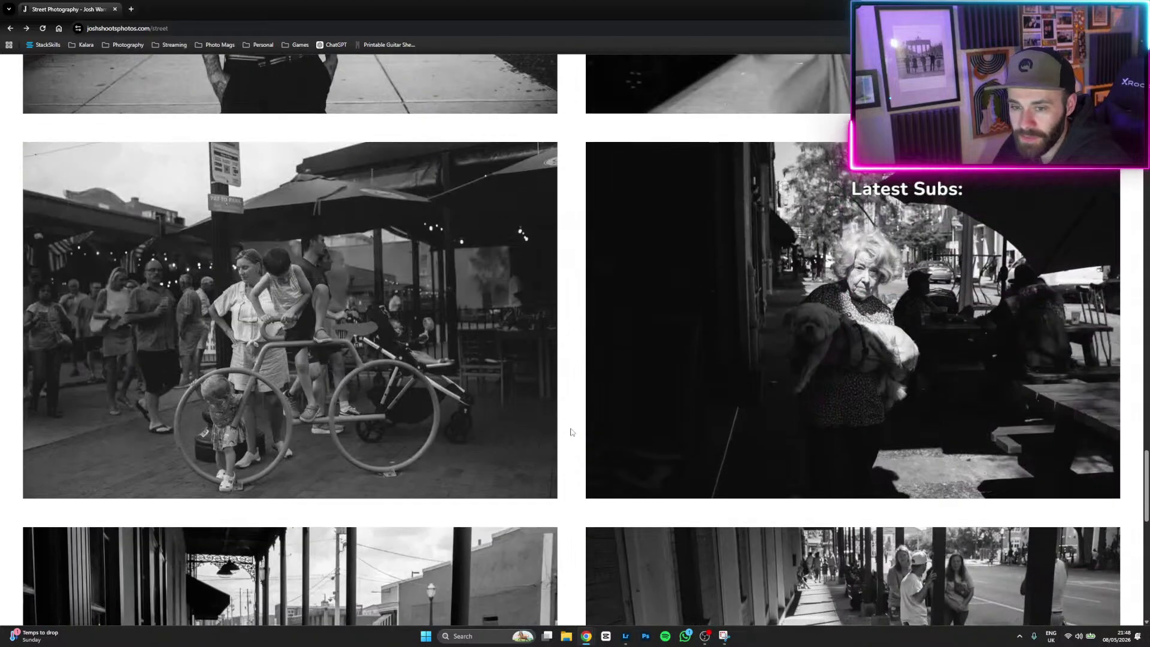
pyautogui.scroll(4, 571, 432)
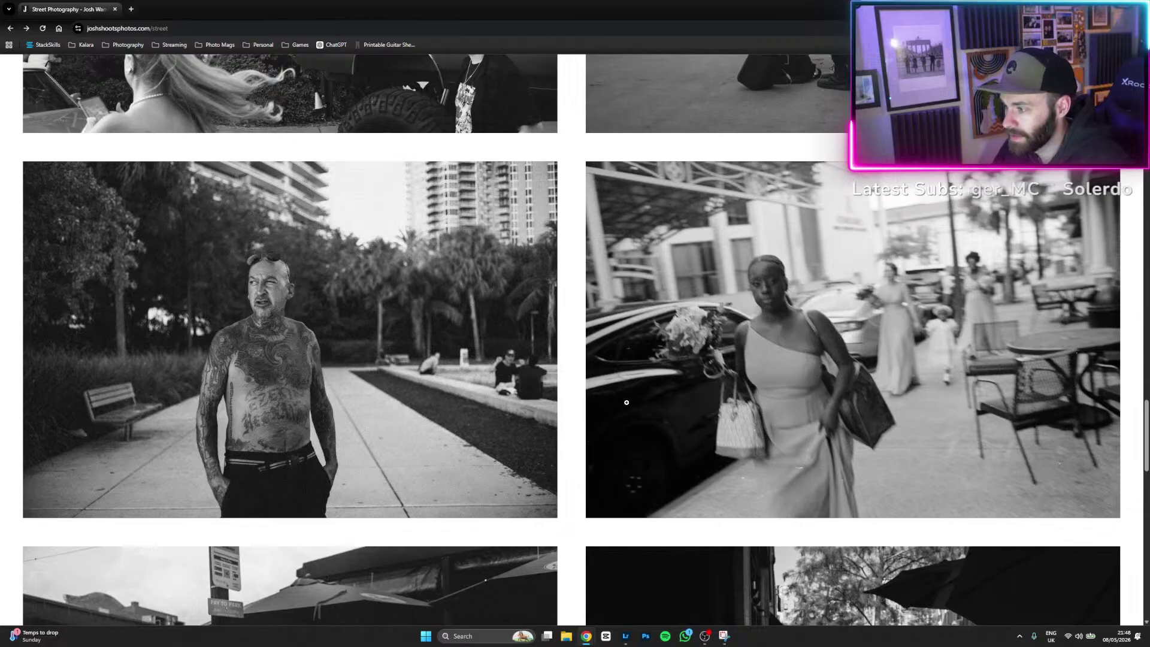
pyautogui.scroll(10, 580, 459)
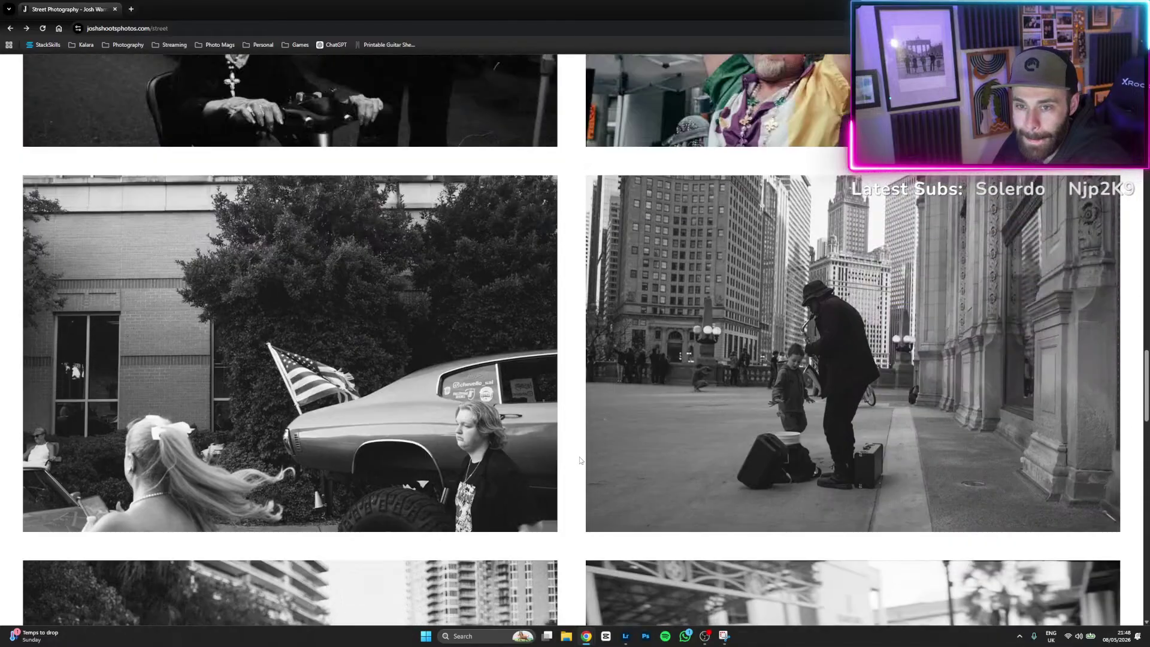
pyautogui.scroll(6, 579, 459)
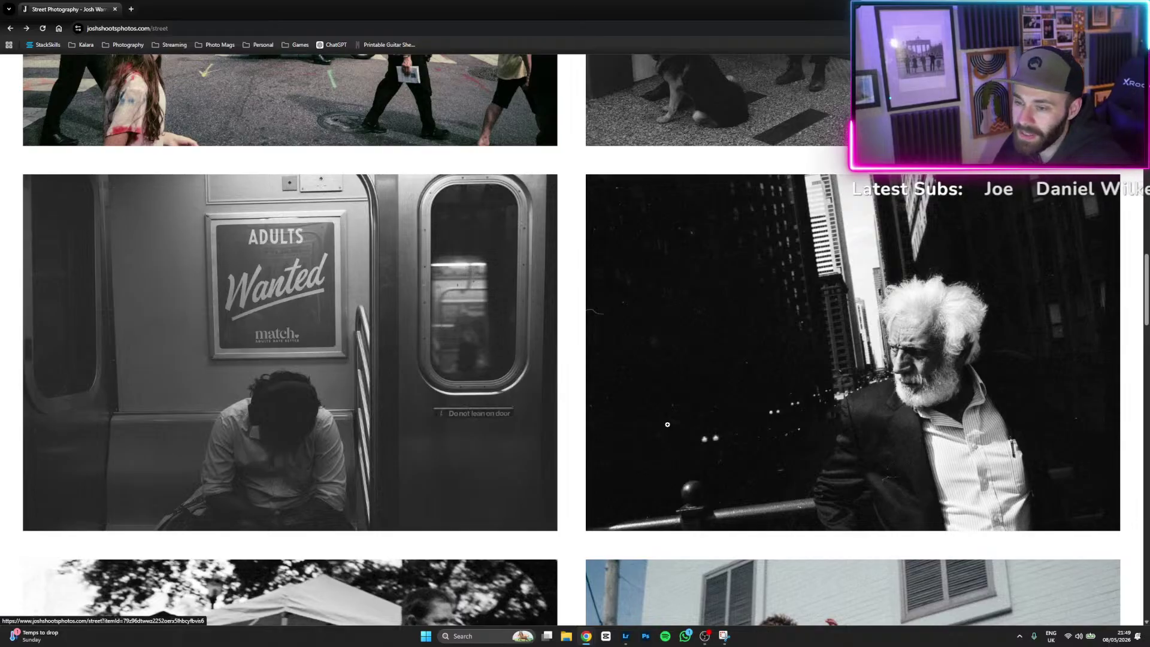
pyautogui.scroll(5, 573, 422)
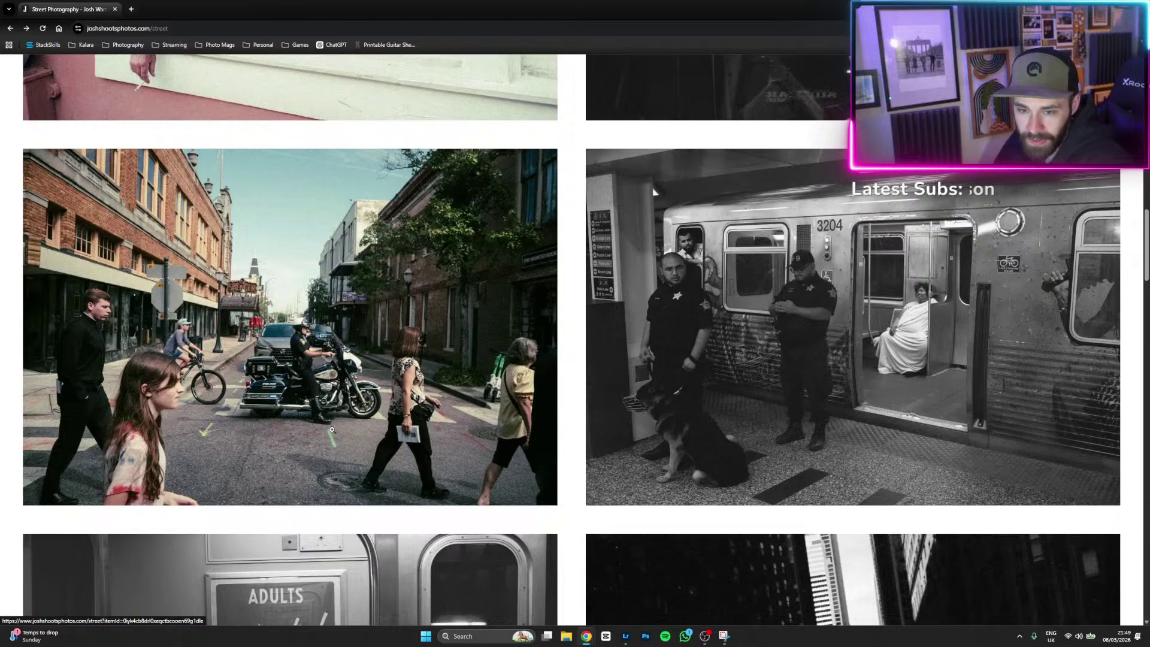
pyautogui.scroll(-10, 327, 456)
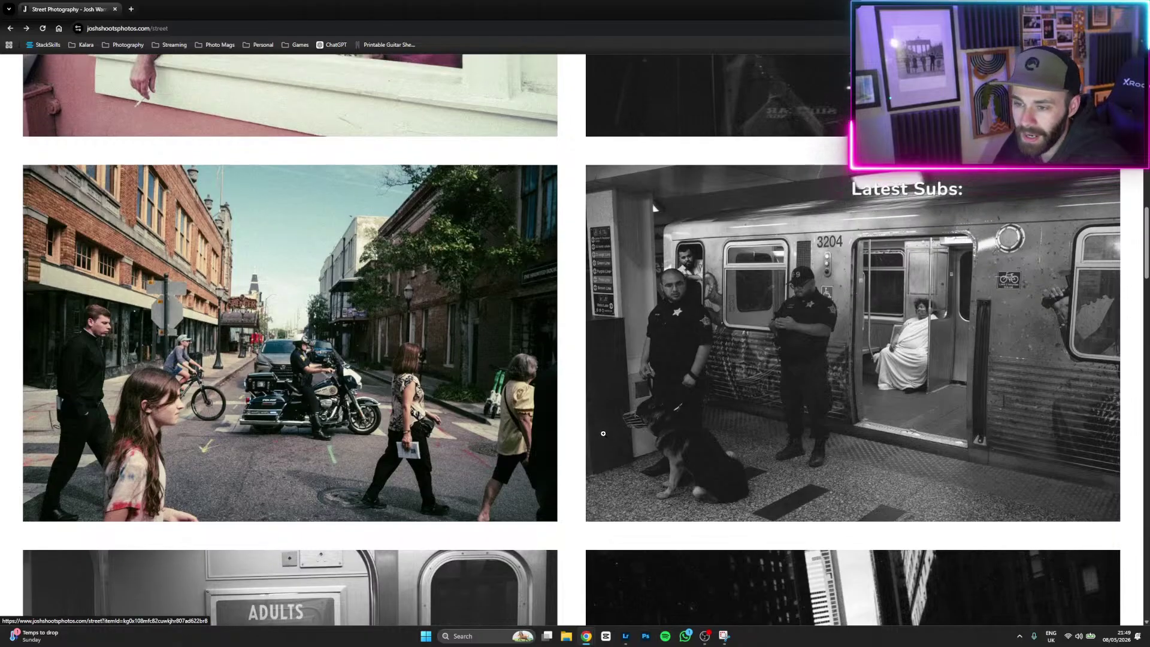
pyautogui.scroll(-2, 603, 433)
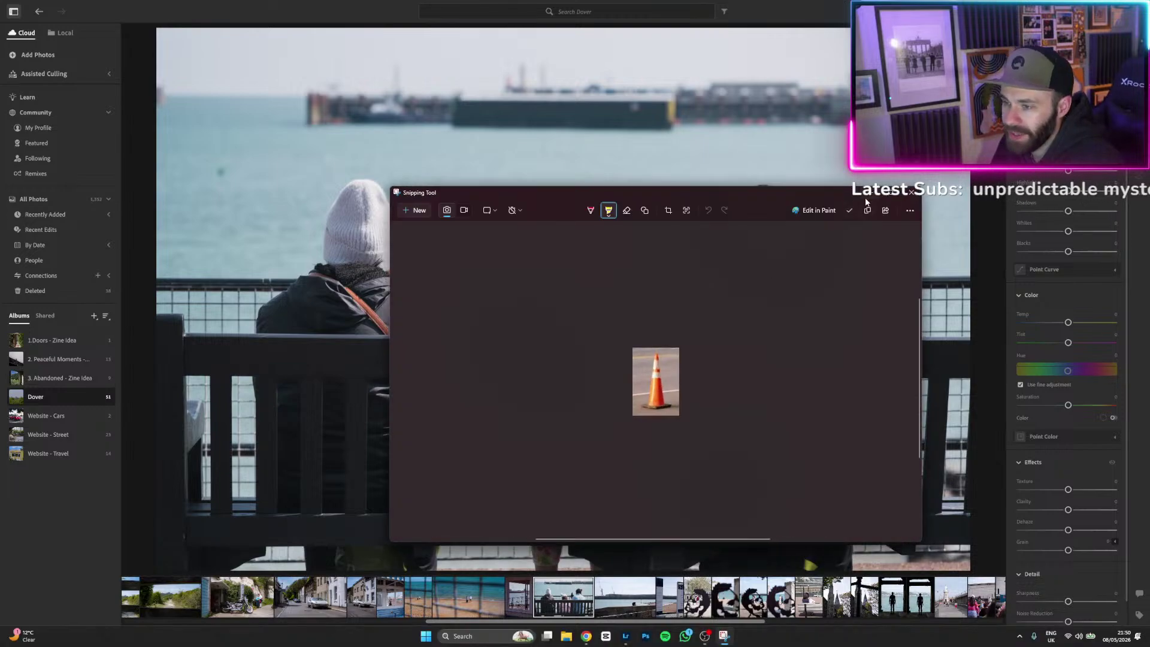
# Put away the cone snip, switch to the Increment Labs page and read about the LMW-V1 light meter watch down to the sign-up form.
pyautogui.click(873, 252)
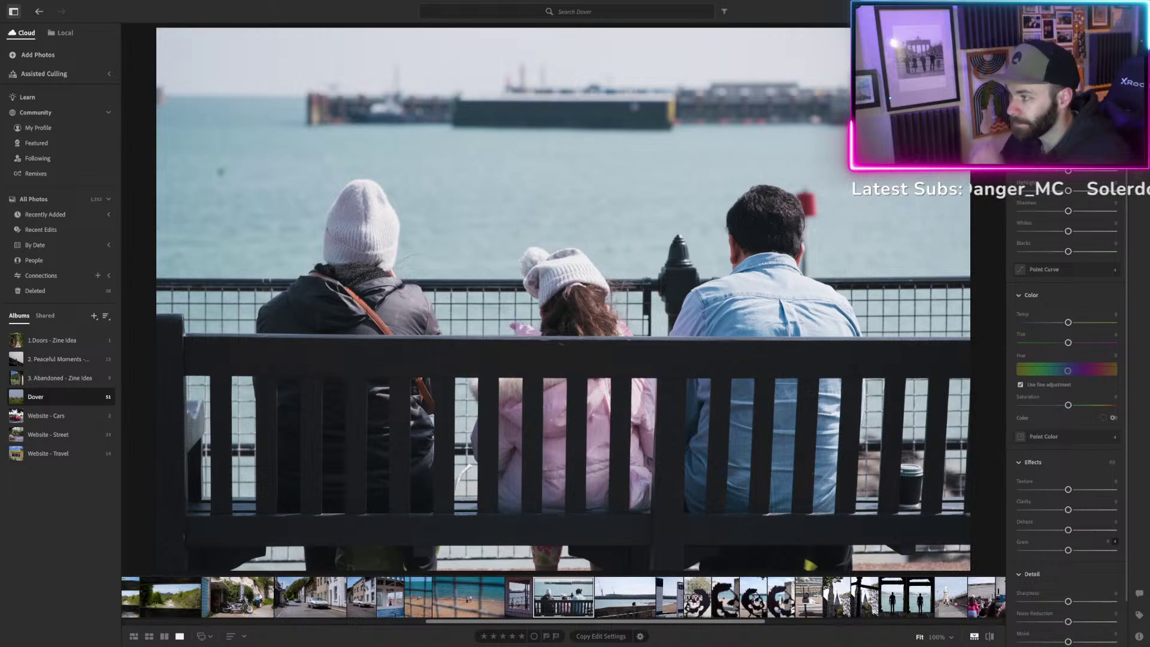
pyautogui.hotkey('alt', 'Tab')
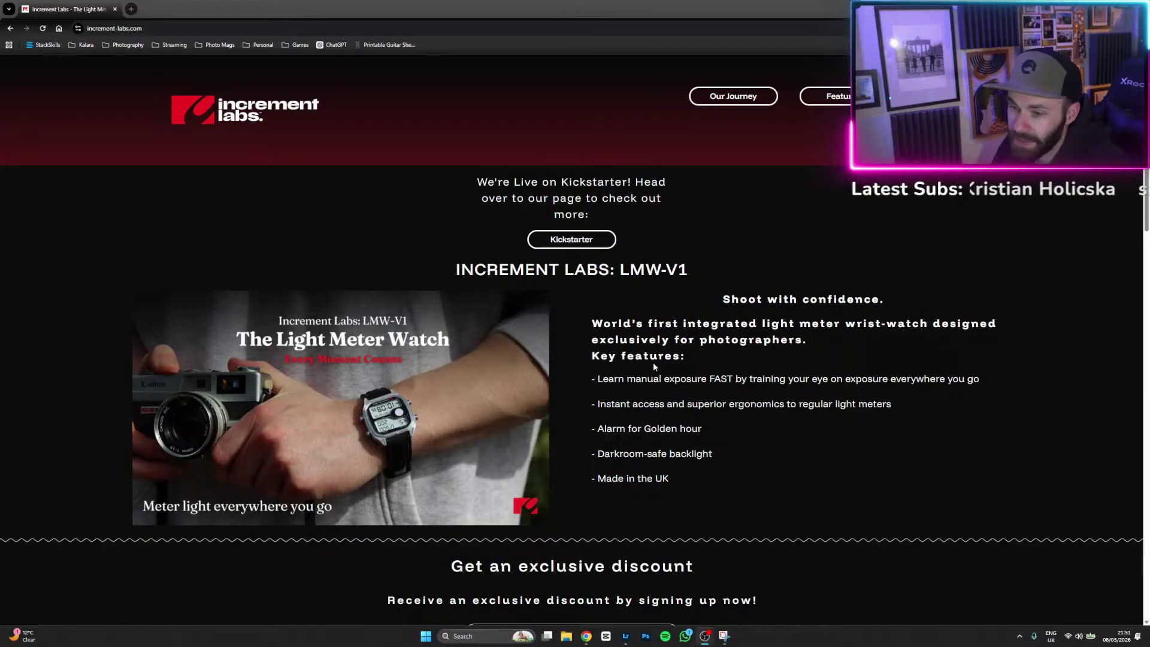
pyautogui.scroll(-2, 556, 365)
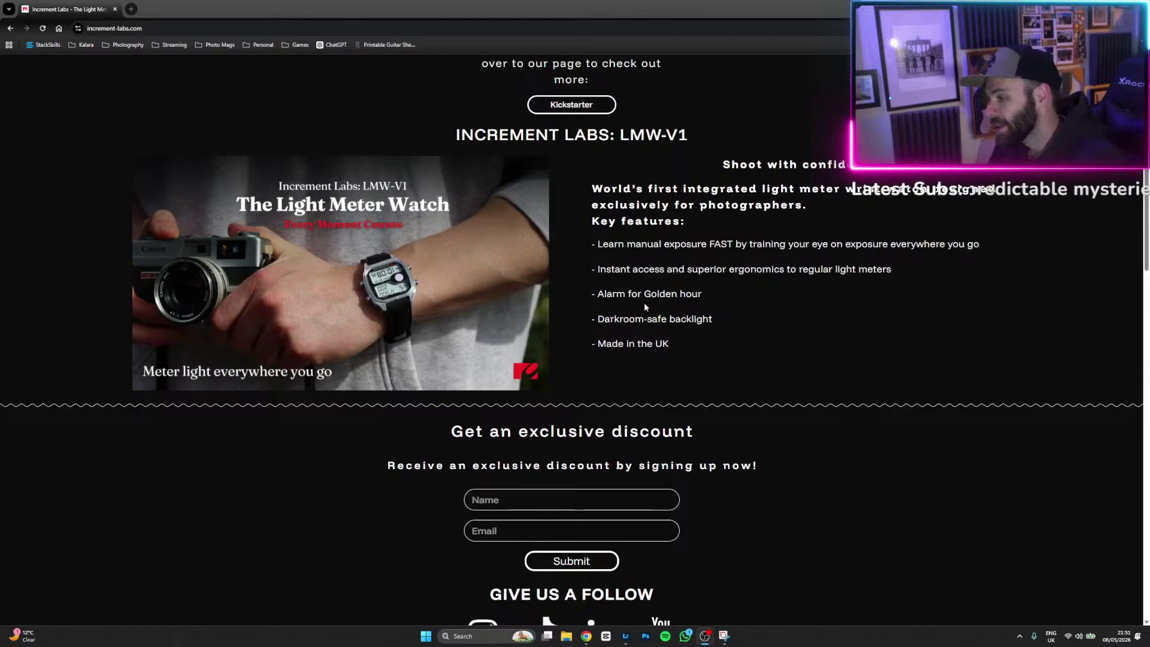
pyautogui.scroll(-7, 757, 336)
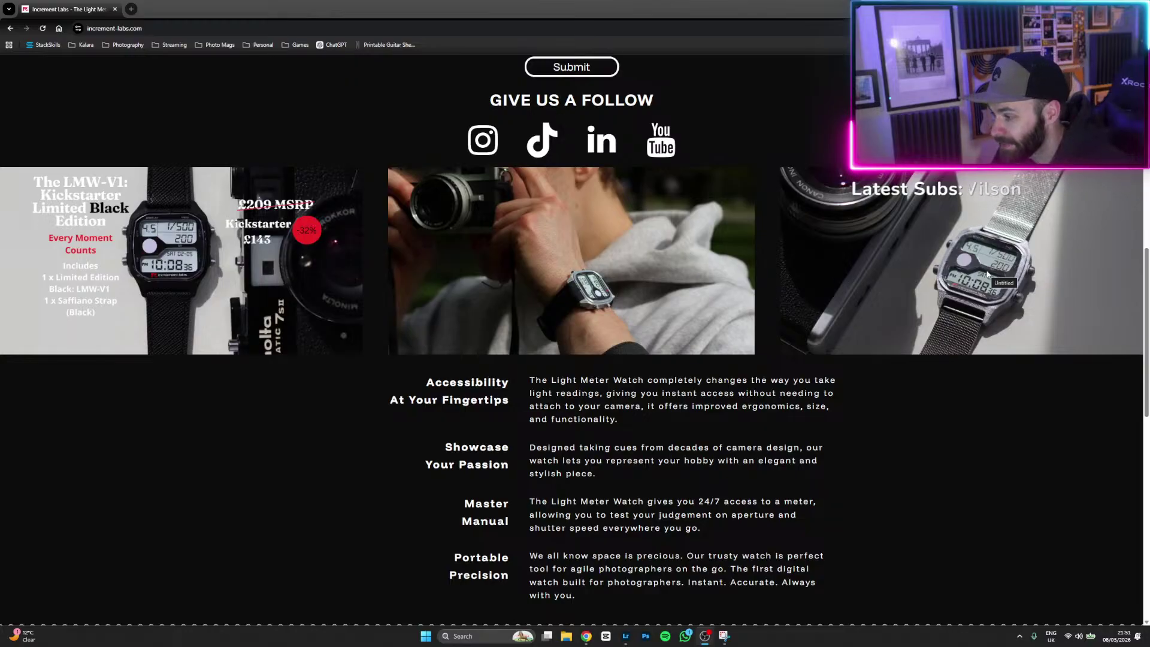
pyautogui.scroll(-6, 988, 271)
pyautogui.scroll(-3, 987, 274)
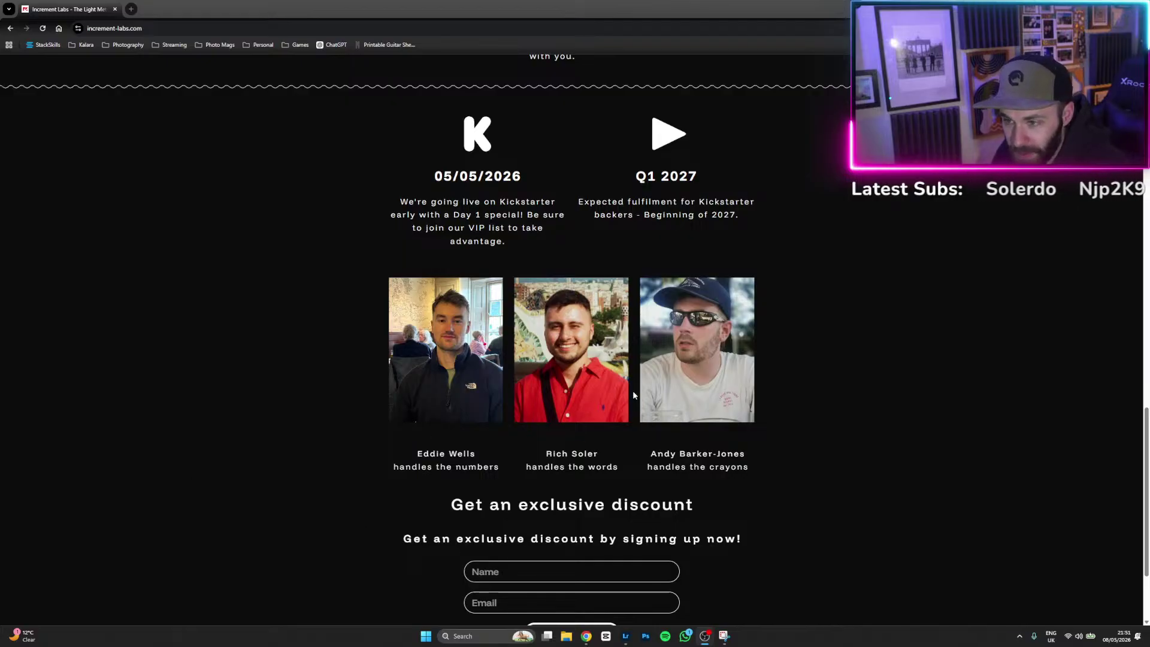
pyautogui.scroll(-3, 953, 360)
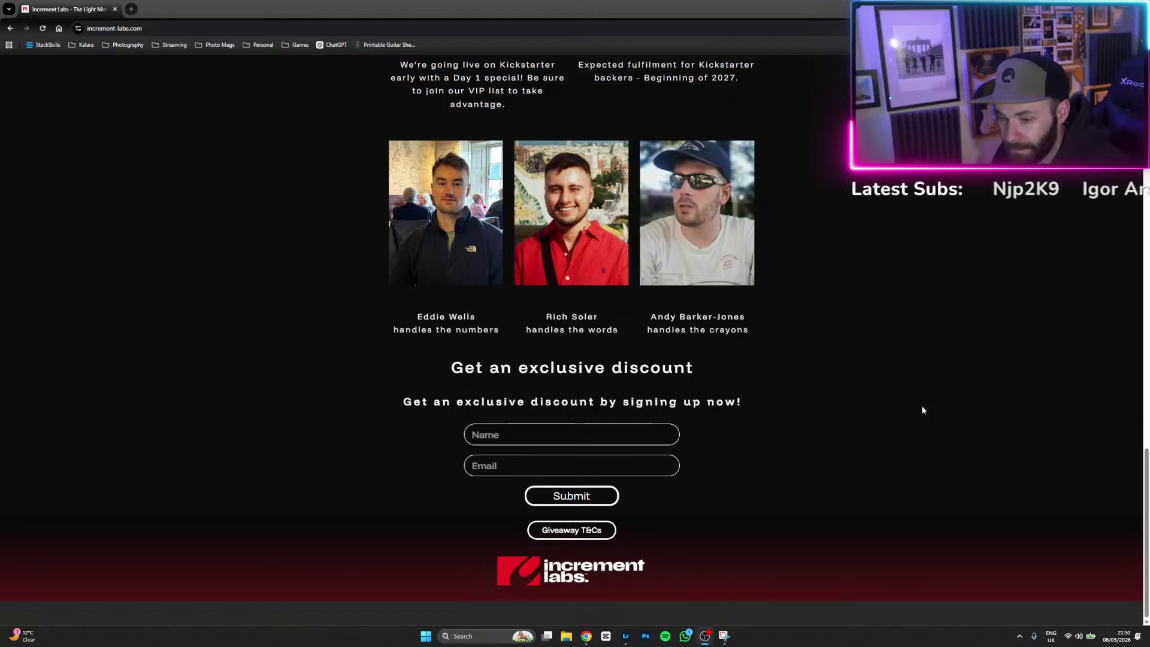
# Go back up the Increment Labs page and read the watch's key features again, including where it is made.
pyautogui.scroll(6, 922, 409)
pyautogui.click(235, 26)
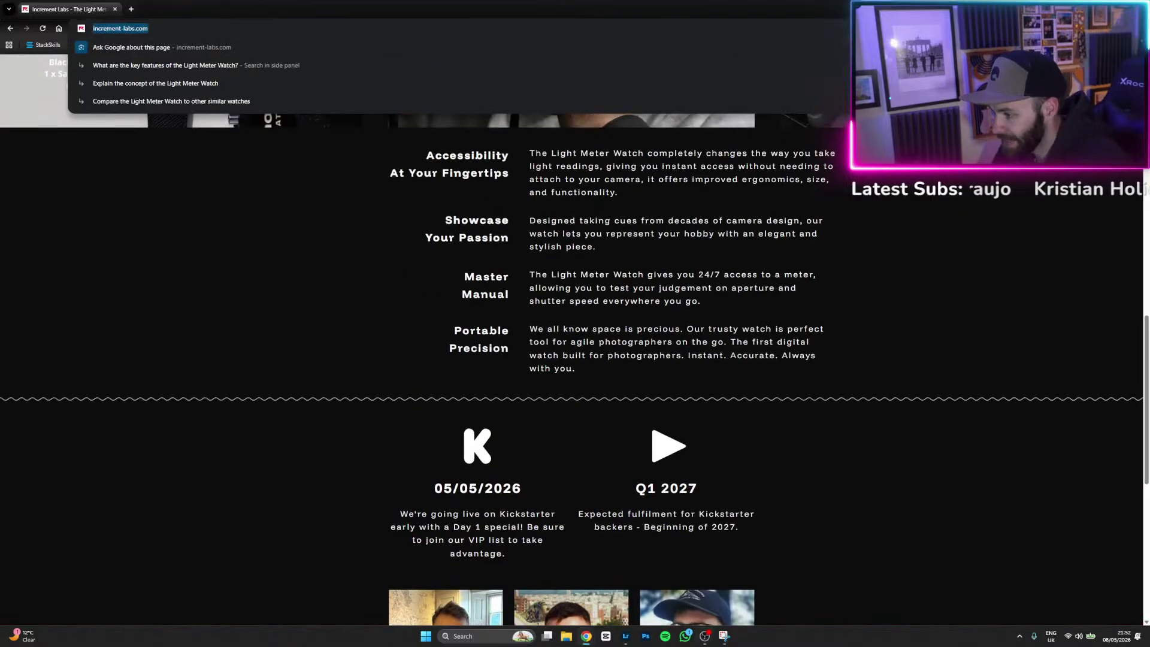
pyautogui.press('Escape')
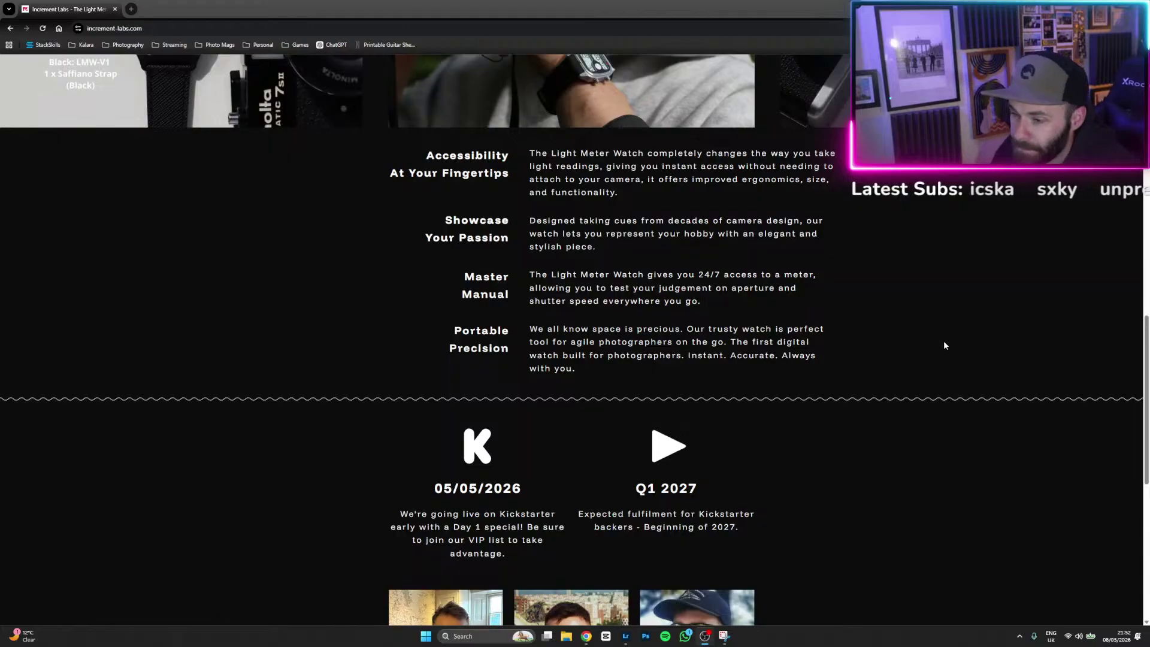
pyautogui.scroll(5, 942, 345)
pyautogui.scroll(8, 942, 346)
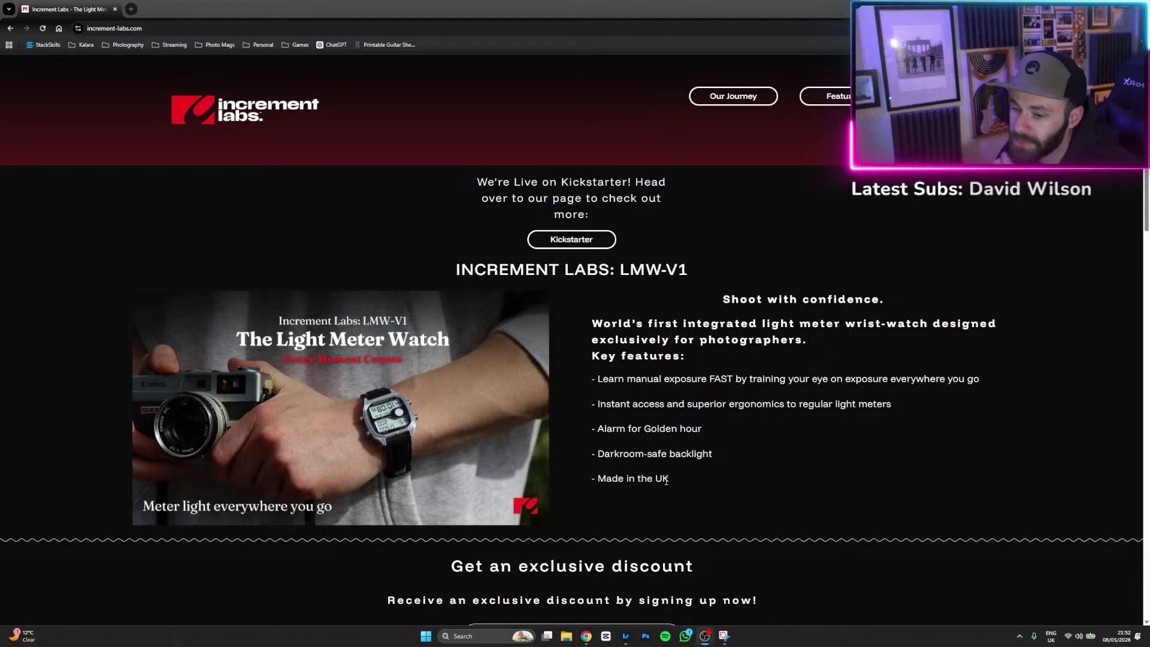
pyautogui.moveTo(666, 480); pyautogui.dragTo(601, 484)
pyautogui.click(643, 490)
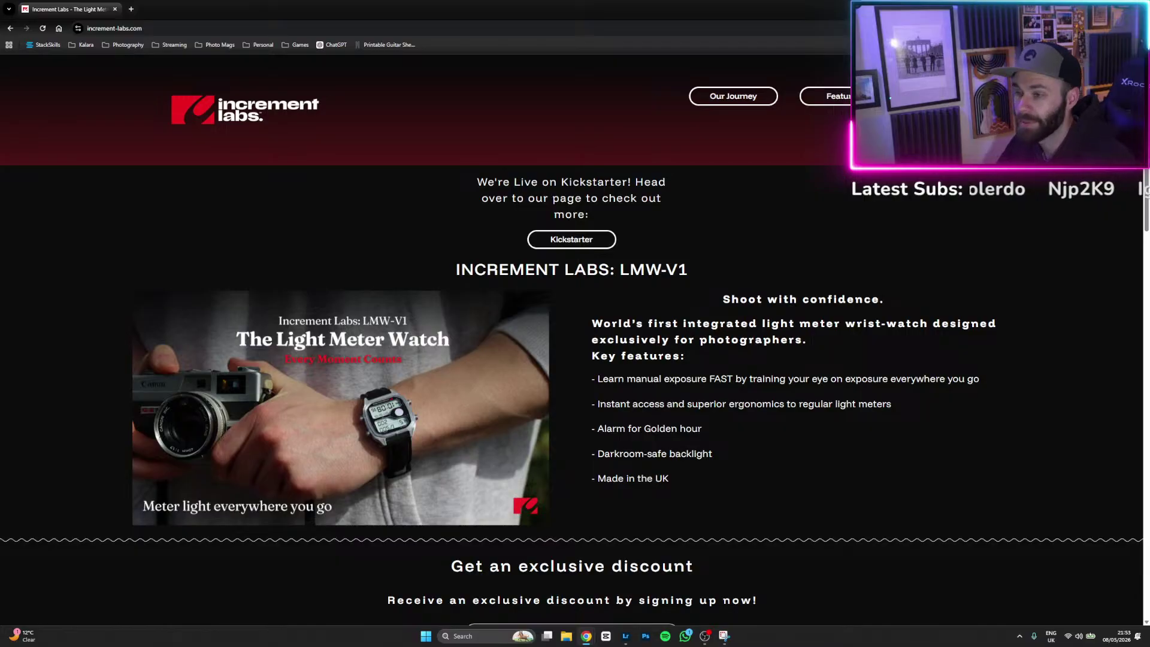
# Switch back to Lightroom and, outside the masks, reset the bench photo's Grain and Sharpening and set Clarity to about -10.
pyautogui.click(625, 636)
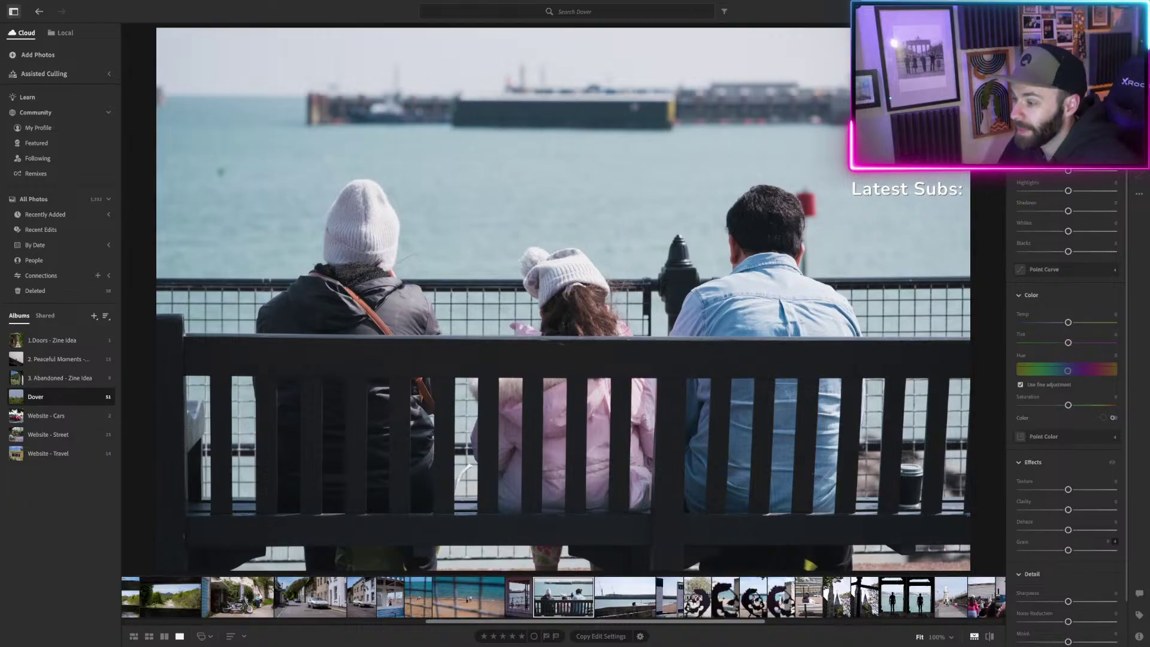
pyautogui.scroll(-1, 1067, 389)
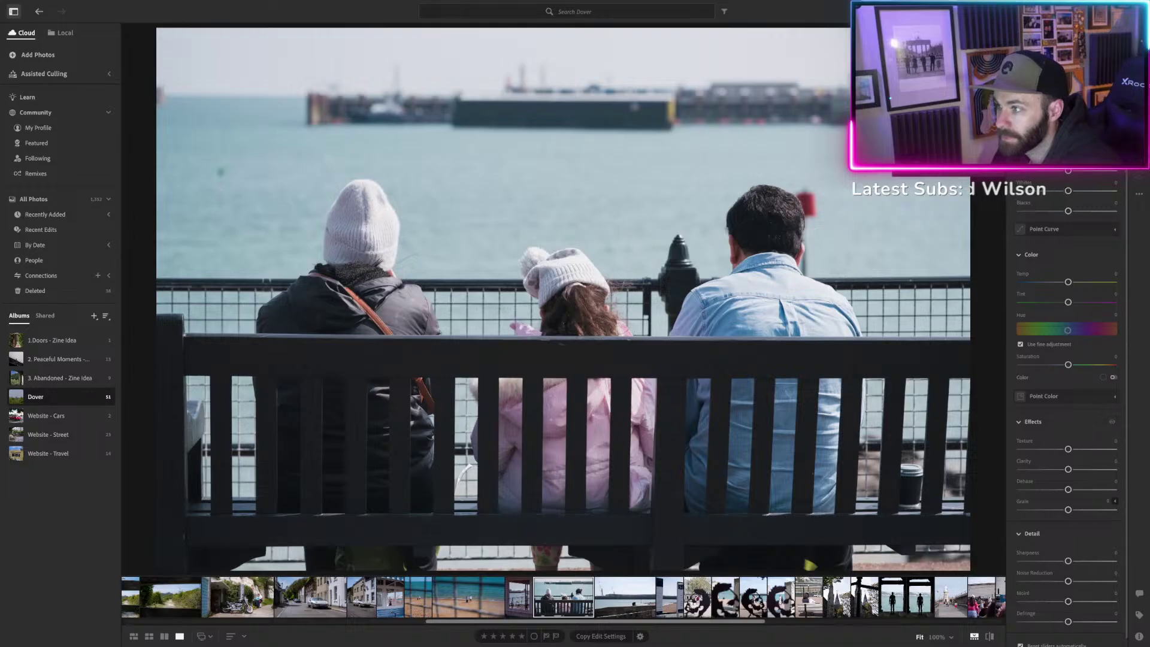
pyautogui.press('Escape')
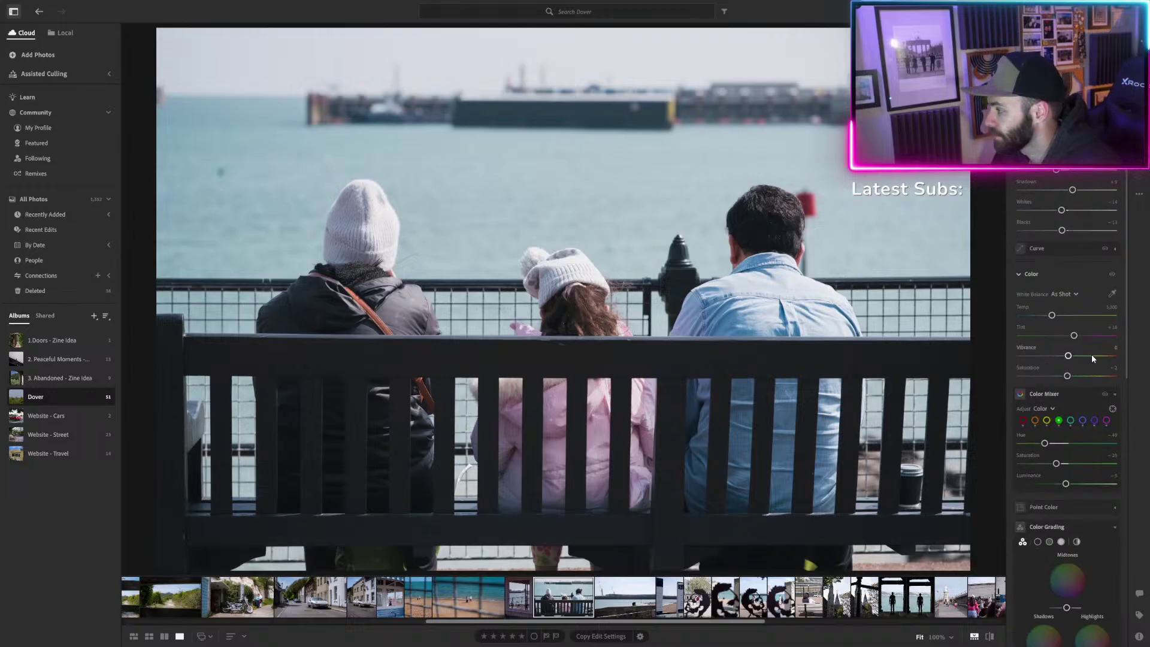
pyautogui.scroll(-6, 1092, 354)
pyautogui.scroll(-2, 1091, 357)
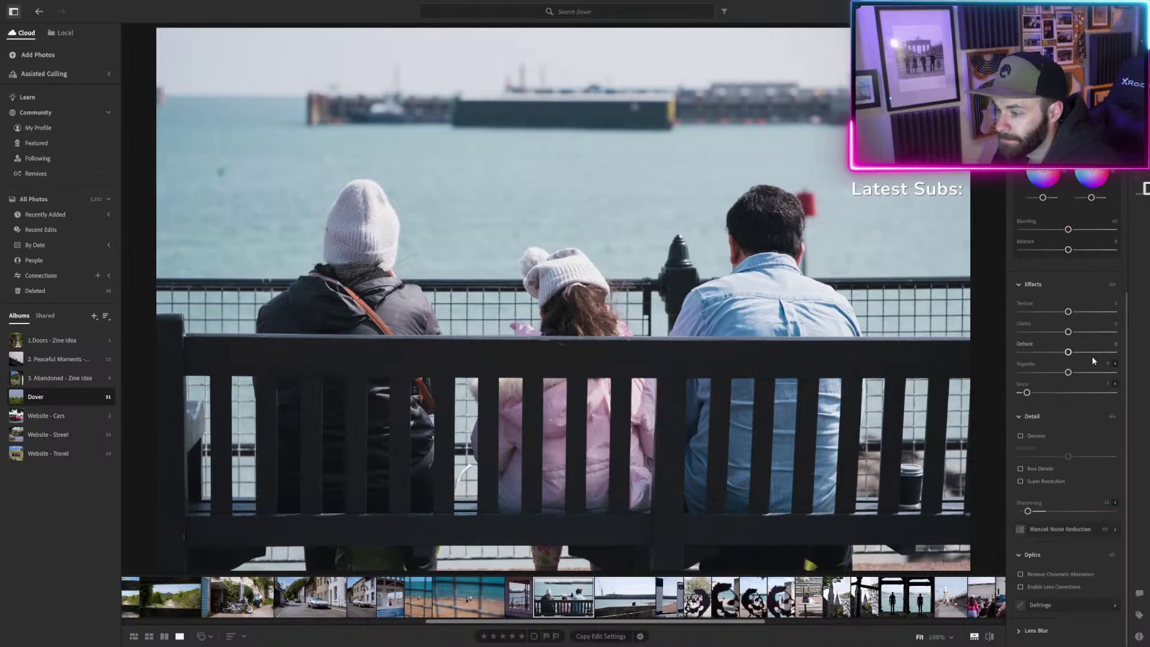
pyautogui.doubleClick(1027, 392)
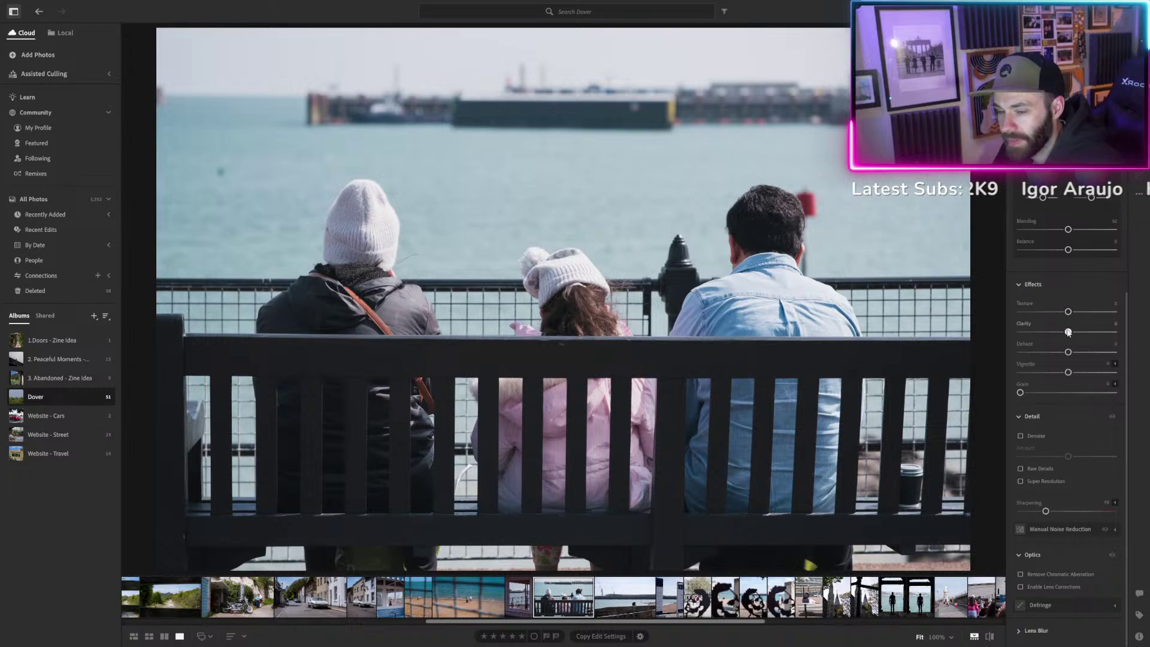
pyautogui.moveTo(1069, 332); pyautogui.dragTo(1059, 334)
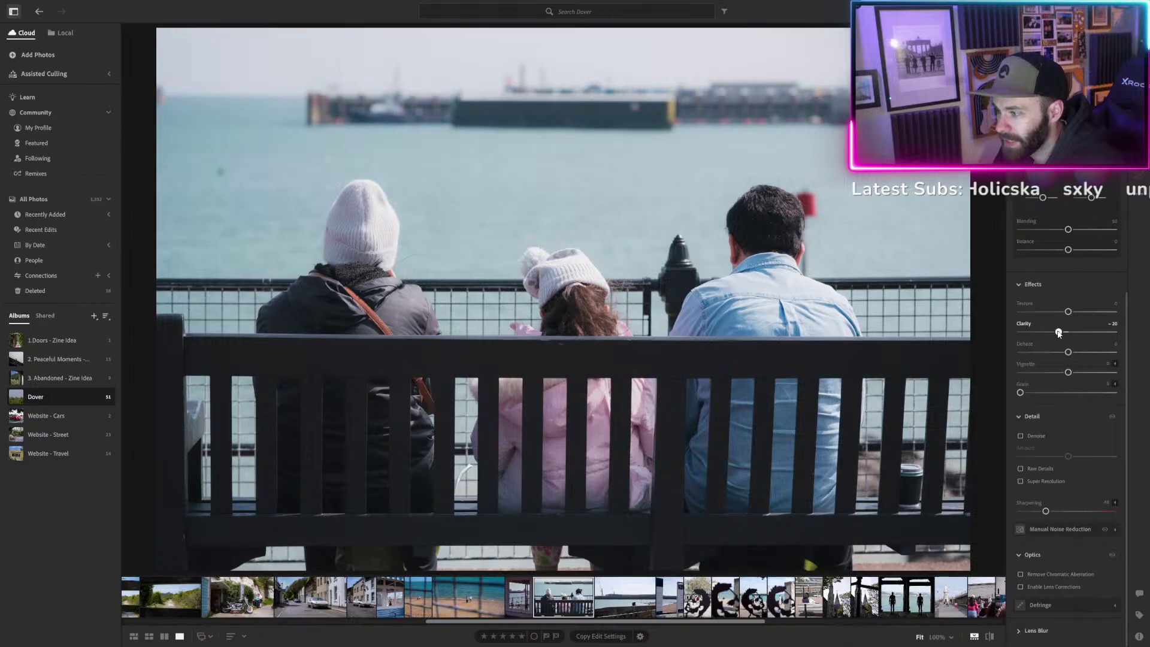
pyautogui.moveTo(1059, 334); pyautogui.dragTo(1063, 333)
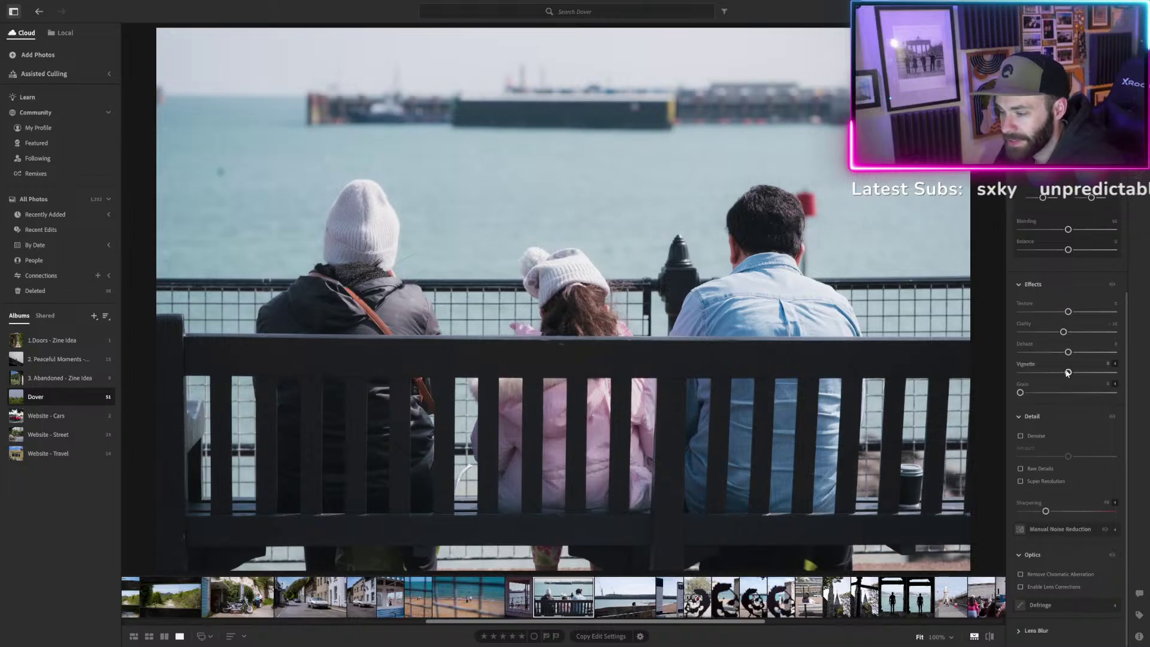
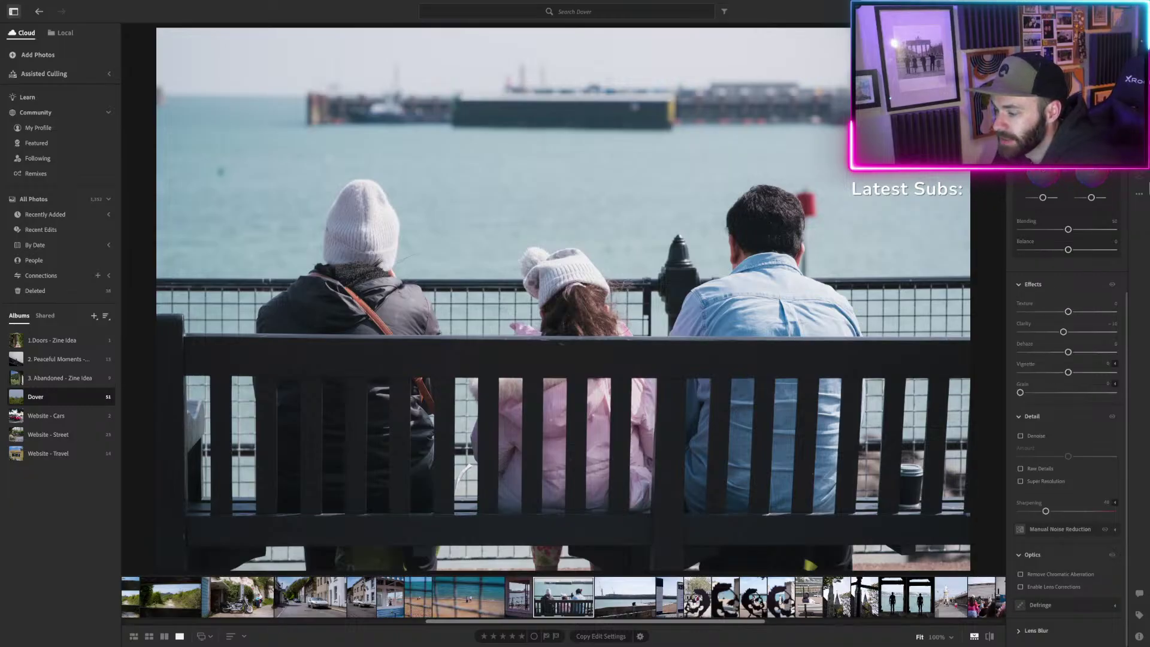
# Return to the bench photo's mask, reset its Temp, Blacks and Shadows, and lower its Highlights to about -58.
pyautogui.press('m')
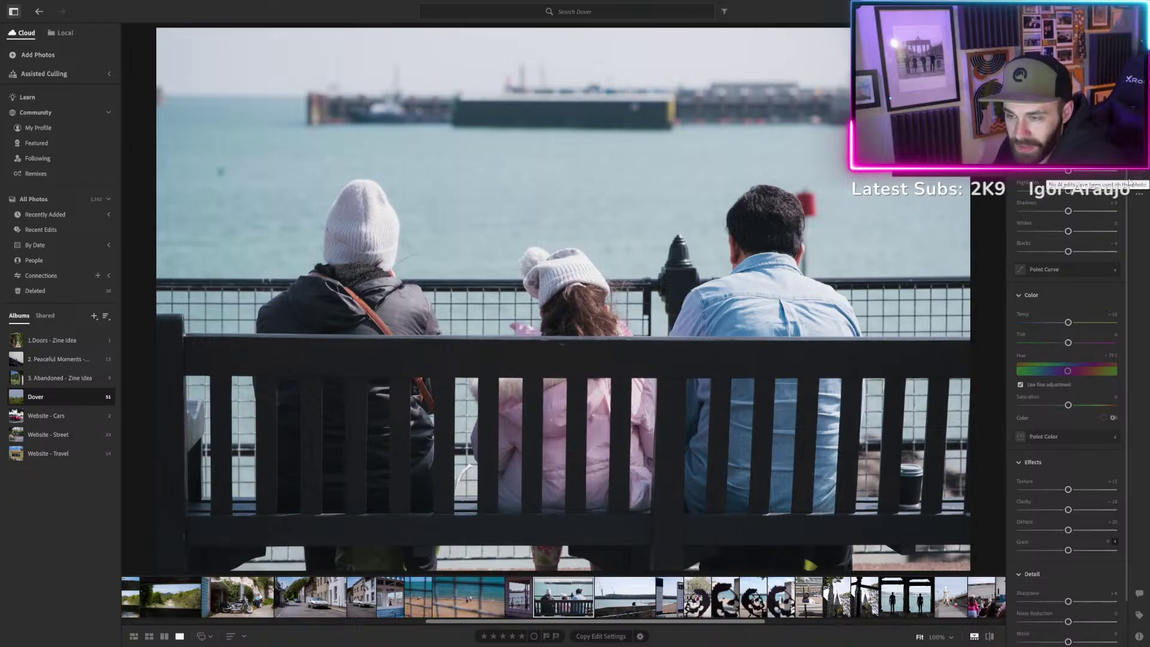
pyautogui.doubleClick(1068, 323)
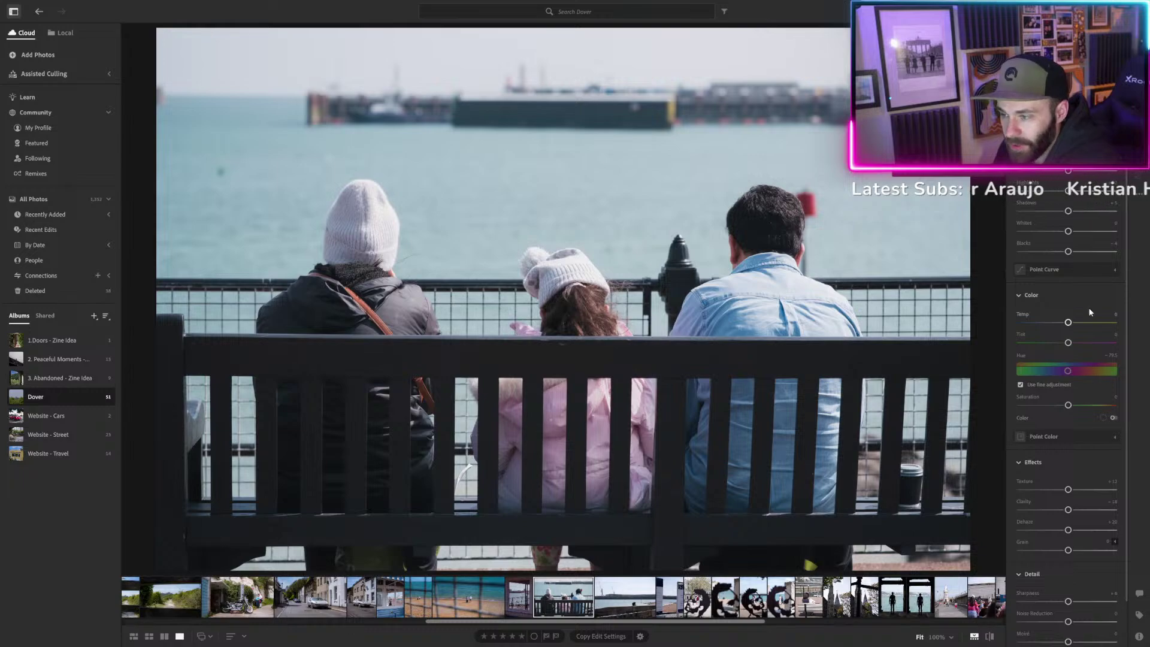
pyautogui.doubleClick(1068, 251)
pyautogui.doubleClick(1068, 211)
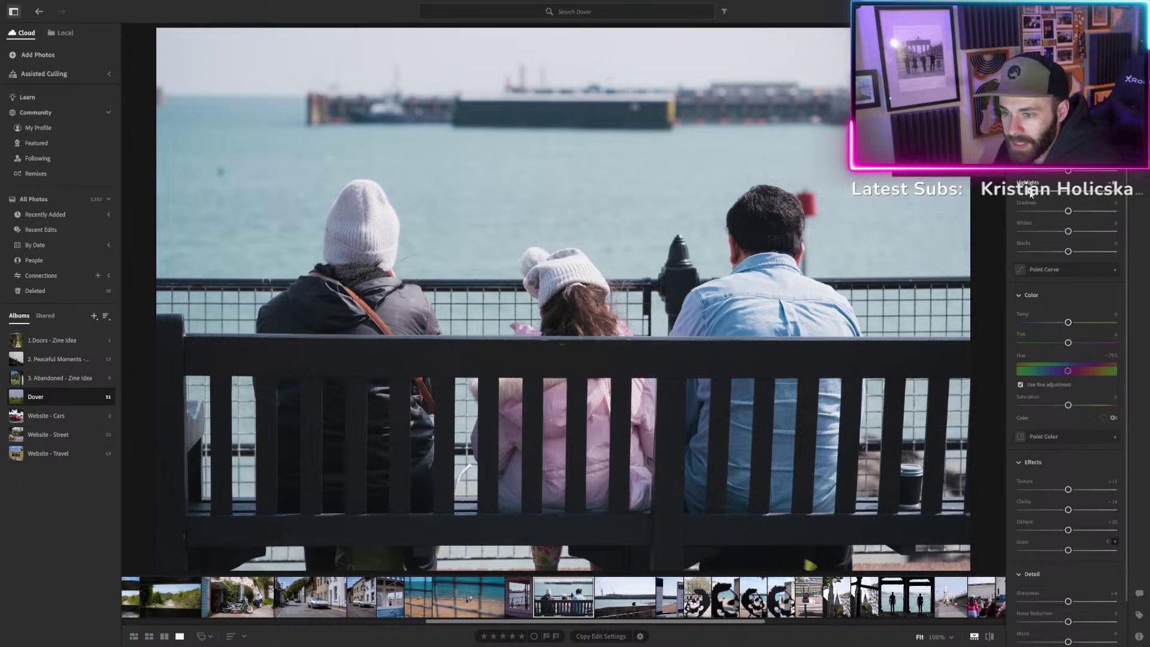
pyautogui.click(1031, 191)
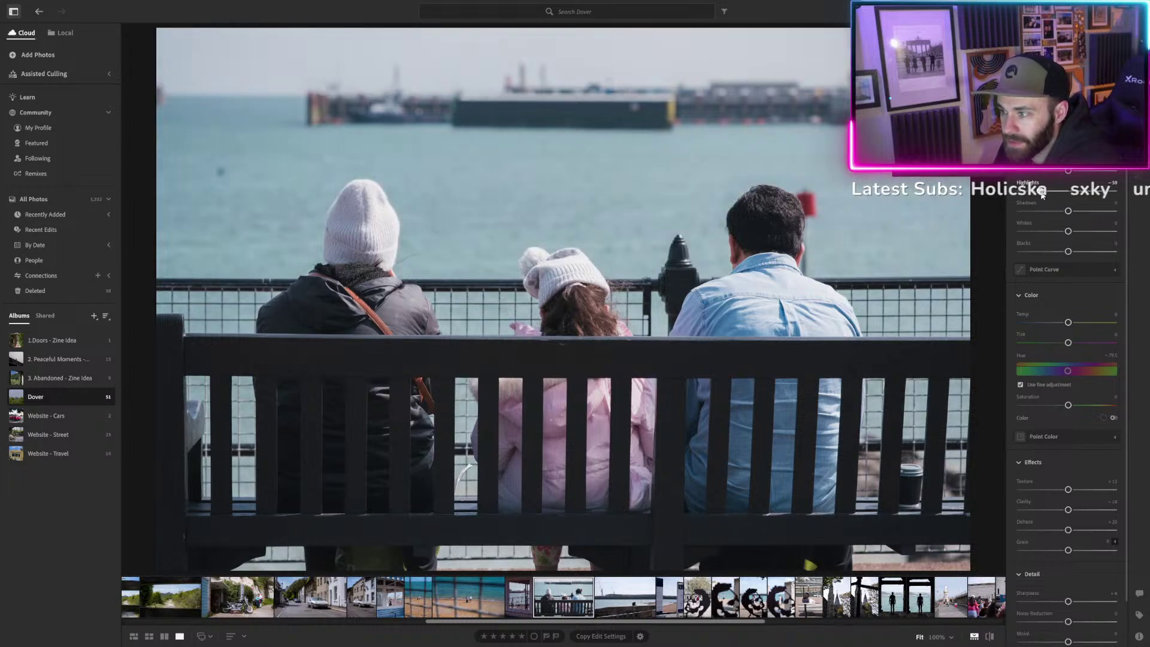
# Reset the mask's Hue, Texture and Clarity to zero and set its Dehaze to about +8.
pyautogui.doubleClick(1068, 371)
pyautogui.doubleClick(1069, 490)
pyautogui.doubleClick(1068, 510)
pyautogui.doubleClick(1068, 530)
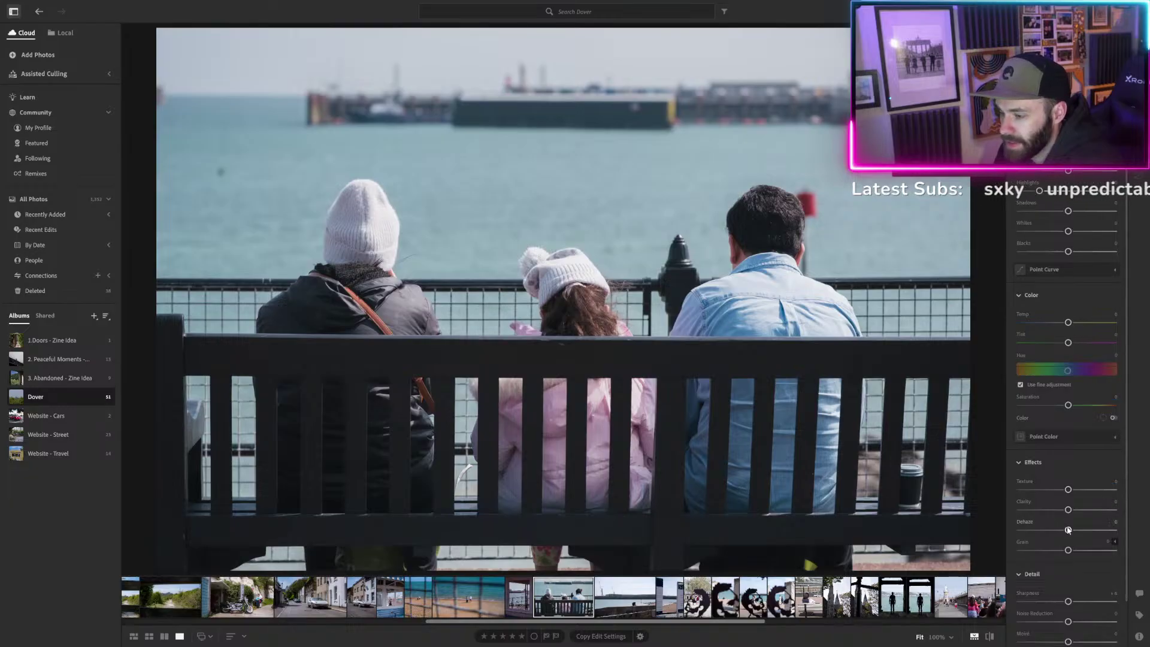
pyautogui.moveTo(1068, 531); pyautogui.dragTo(1073, 530)
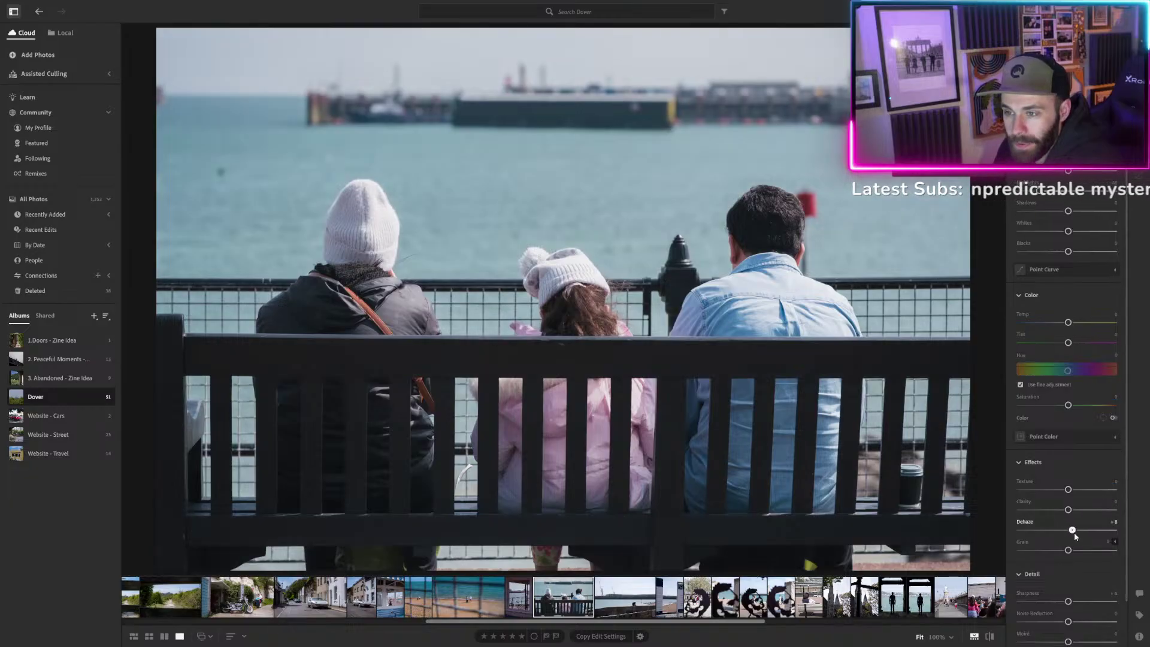
pyautogui.moveTo(1069, 509); pyautogui.dragTo(1064, 512)
pyautogui.doubleClick(1062, 510)
# Set the Clarity of the mask over the people on the bench to about +21, with a slight Texture and Dehaze boost.
pyautogui.scroll(-1, 1064, 455)
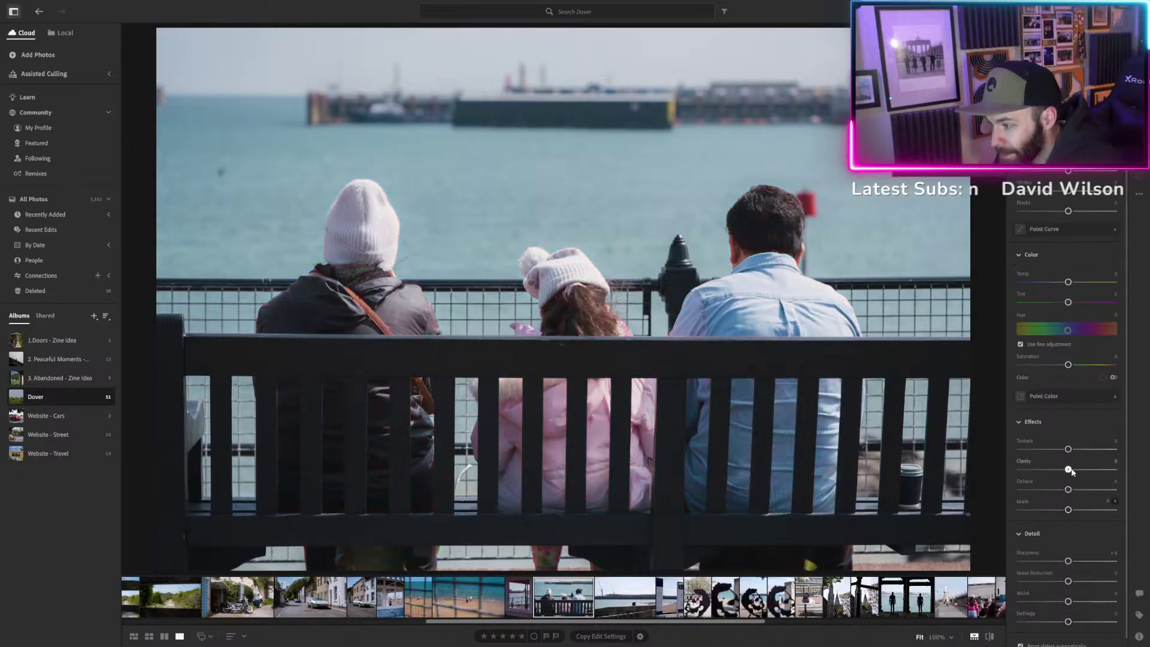
pyautogui.moveTo(1069, 470); pyautogui.dragTo(1077, 470)
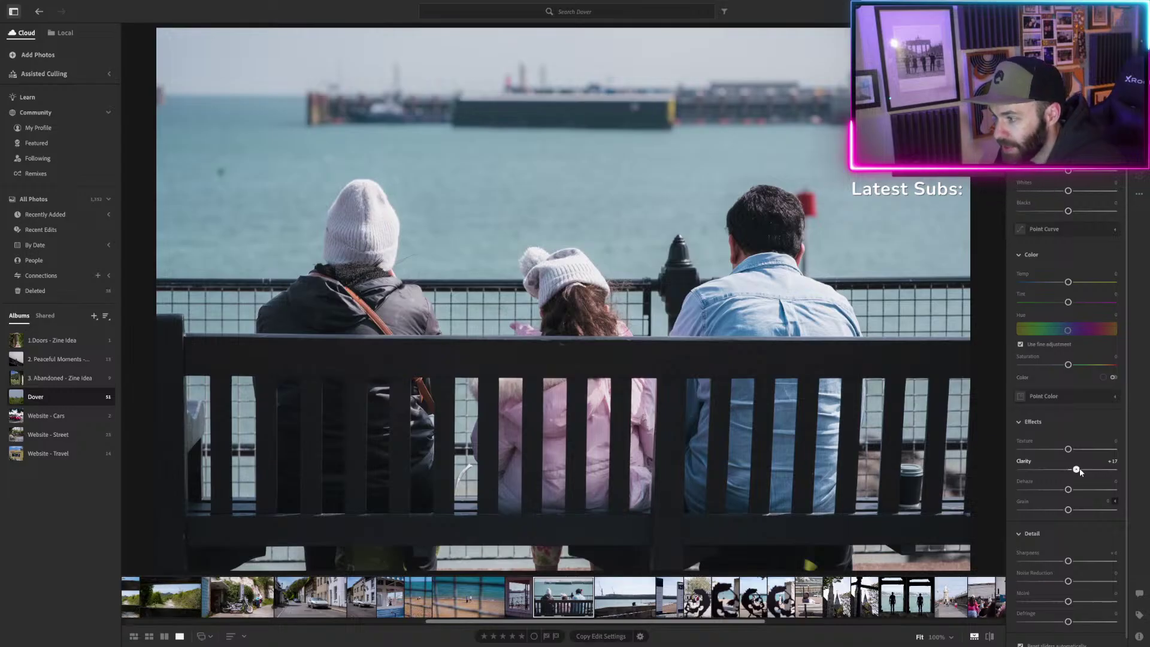
pyautogui.moveTo(1080, 470); pyautogui.dragTo(1083, 471)
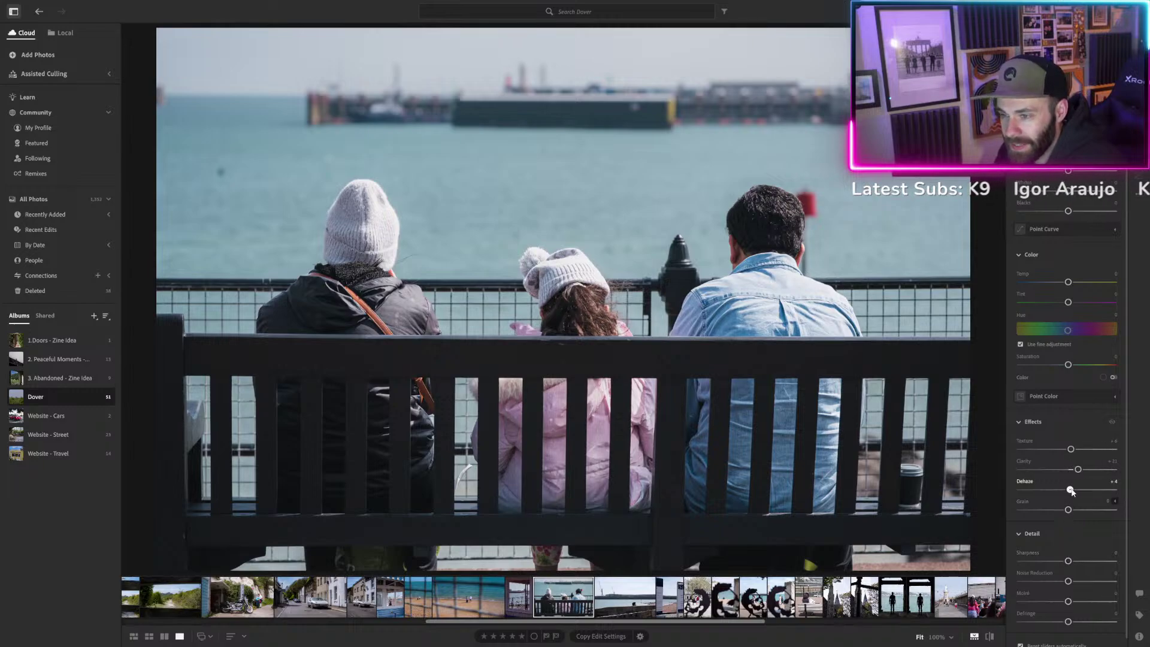
pyautogui.moveTo(1072, 492); pyautogui.dragTo(1072, 492)
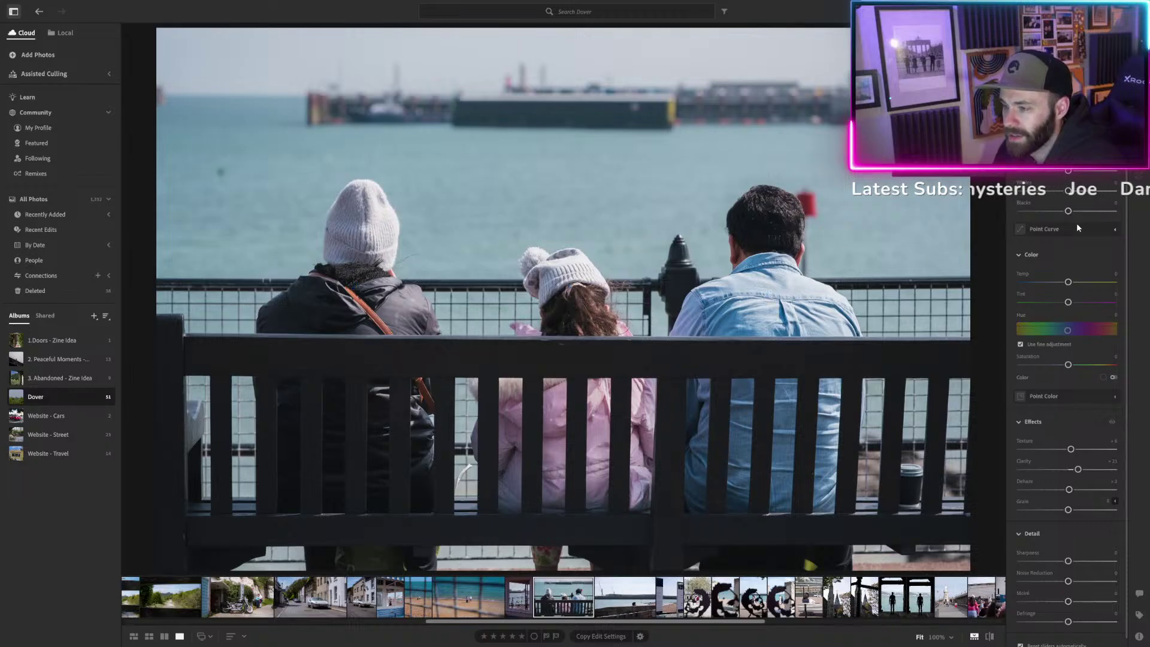
# Adjust the Blacks in the bench photo's masks, switching masks and lowering the second one's Blacks slightly below zero.
pyautogui.moveTo(1068, 211); pyautogui.dragTo(1067, 214)
pyautogui.click(1055, 72)
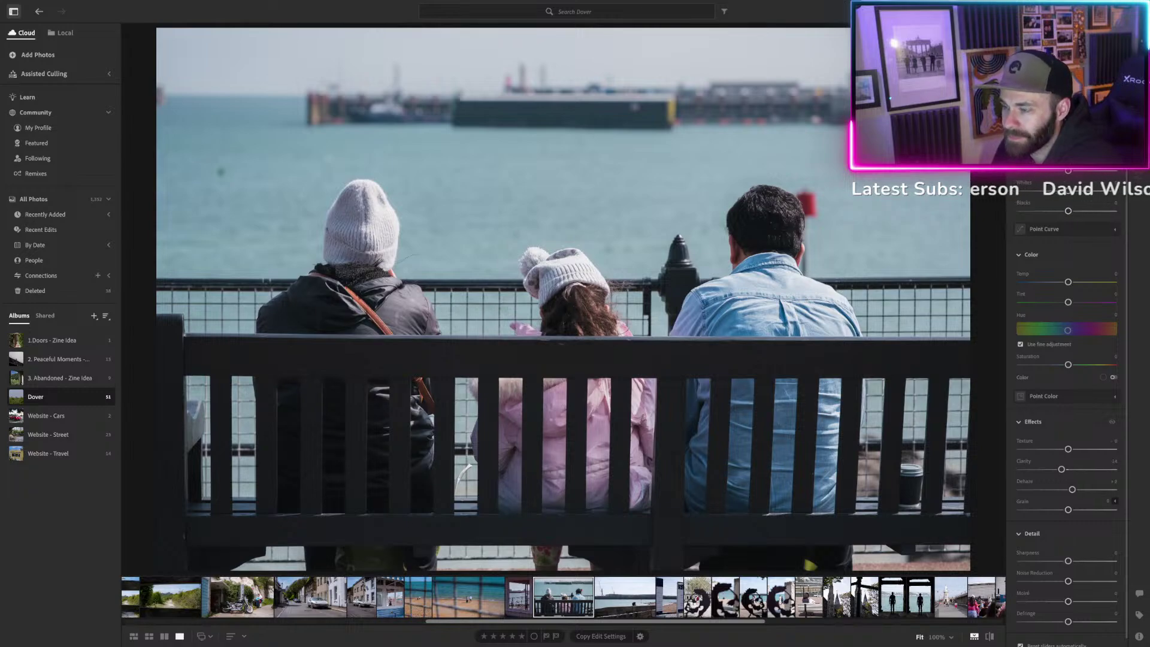
pyautogui.moveTo(1068, 211); pyautogui.dragTo(1065, 214)
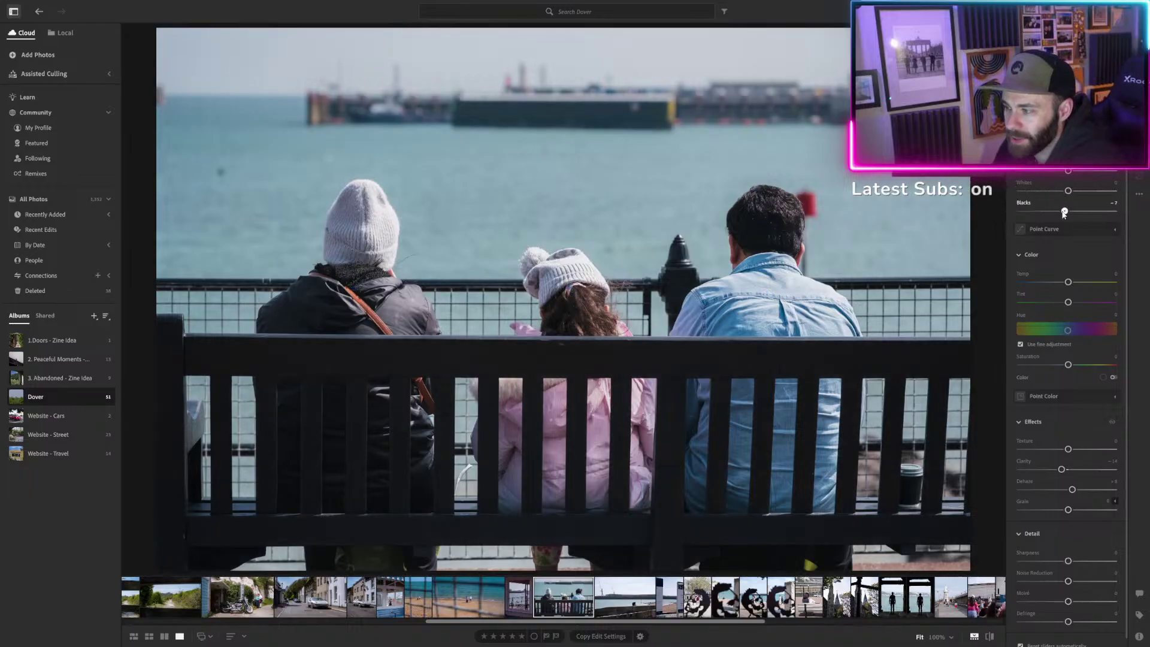
pyautogui.moveTo(1065, 214); pyautogui.dragTo(1066, 214)
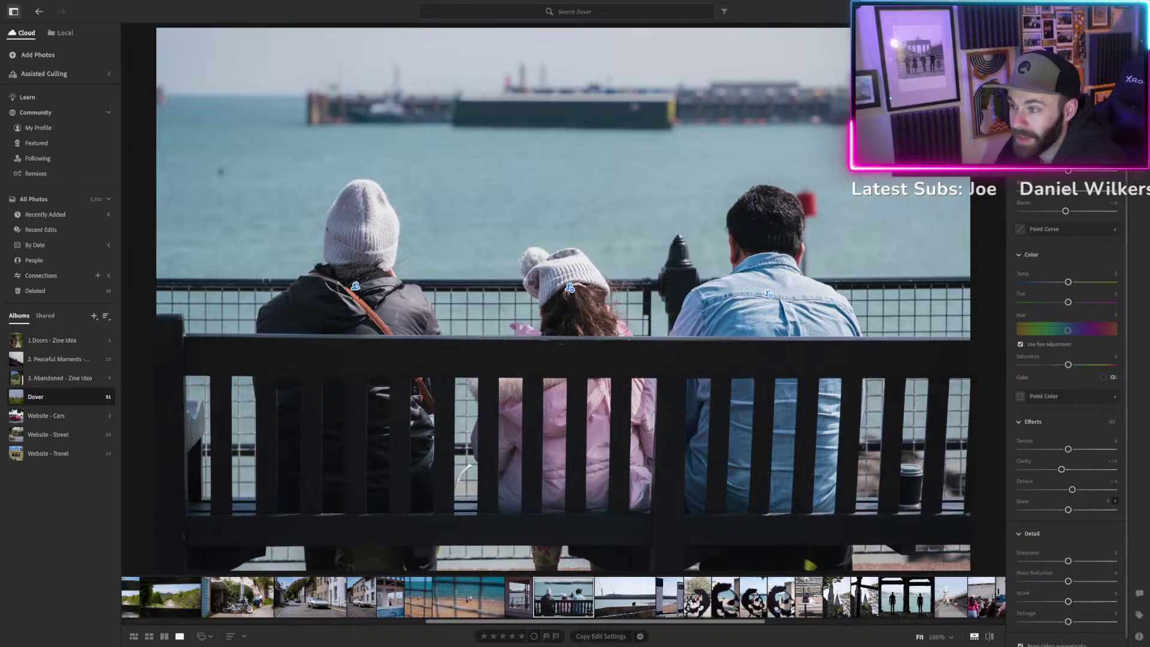
# Remove the dark spot on the water above the woman in the woolly hat and update the photo's outdated masking settings.
pyautogui.press('h')
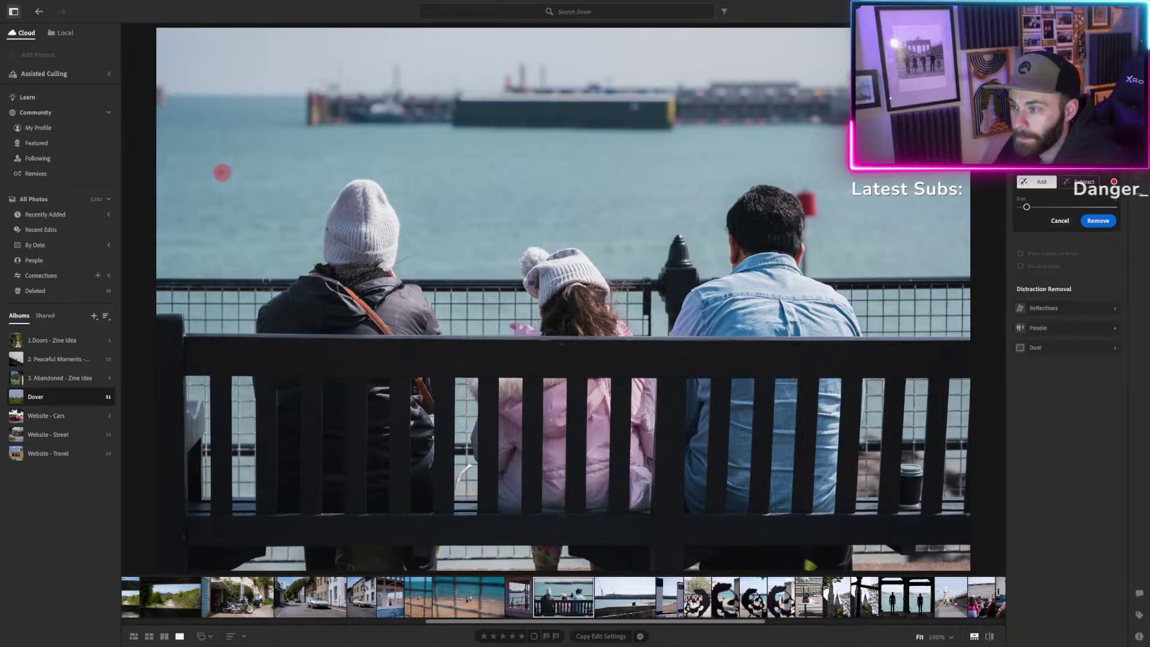
pyautogui.click(1099, 222)
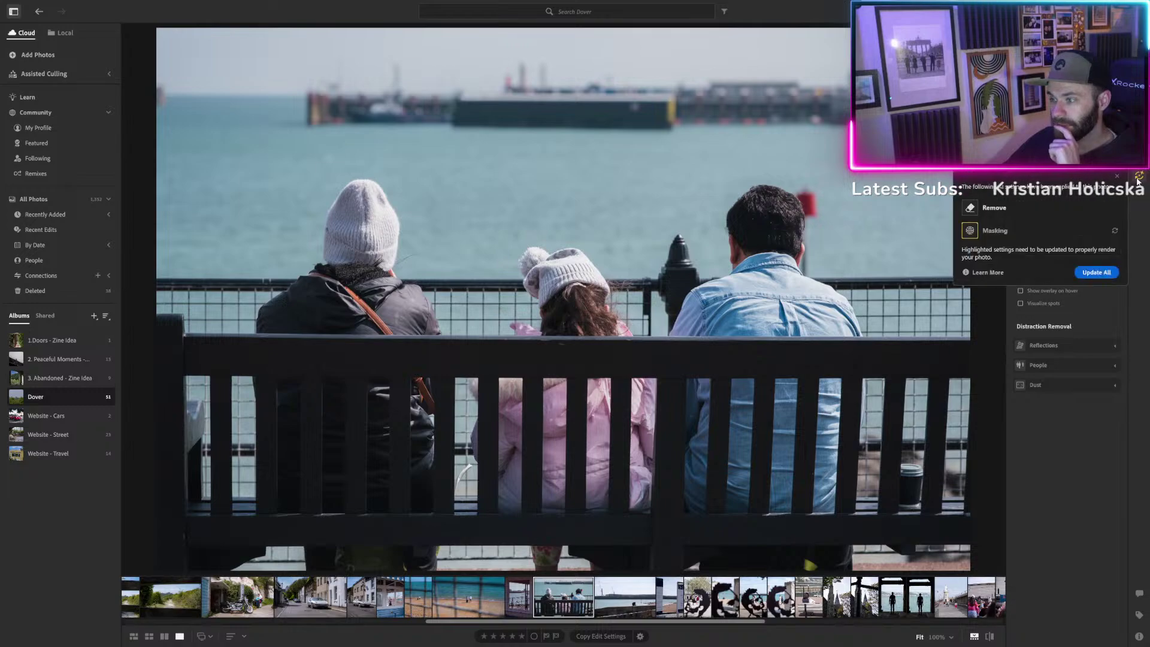
pyautogui.click(1102, 272)
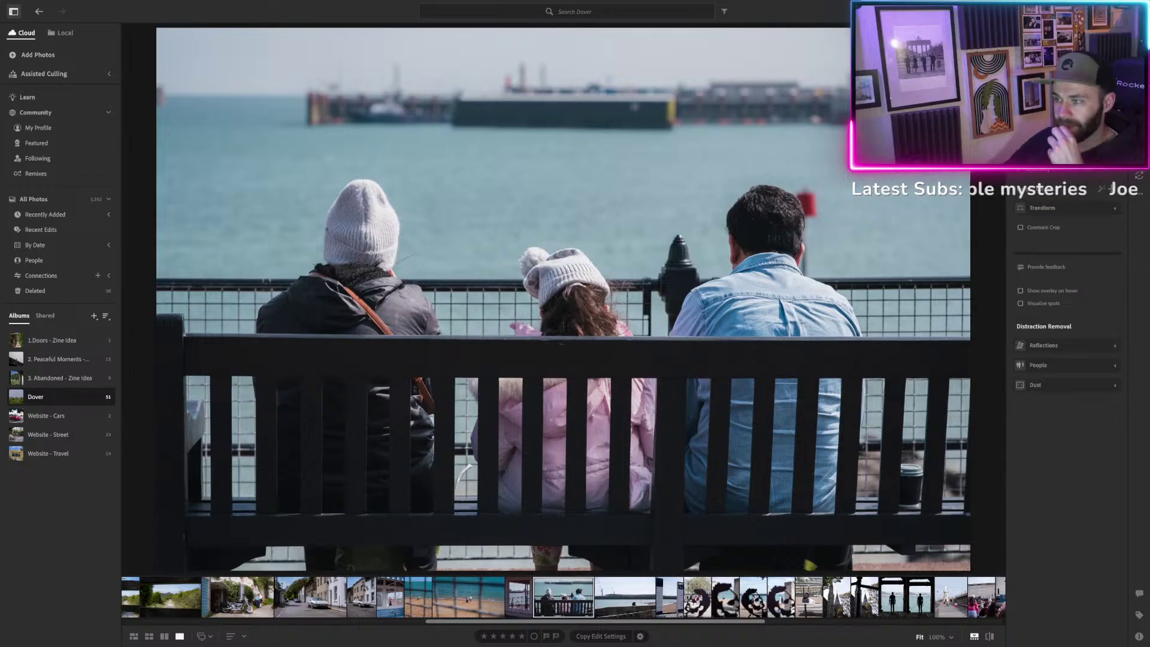
pyautogui.press('c')
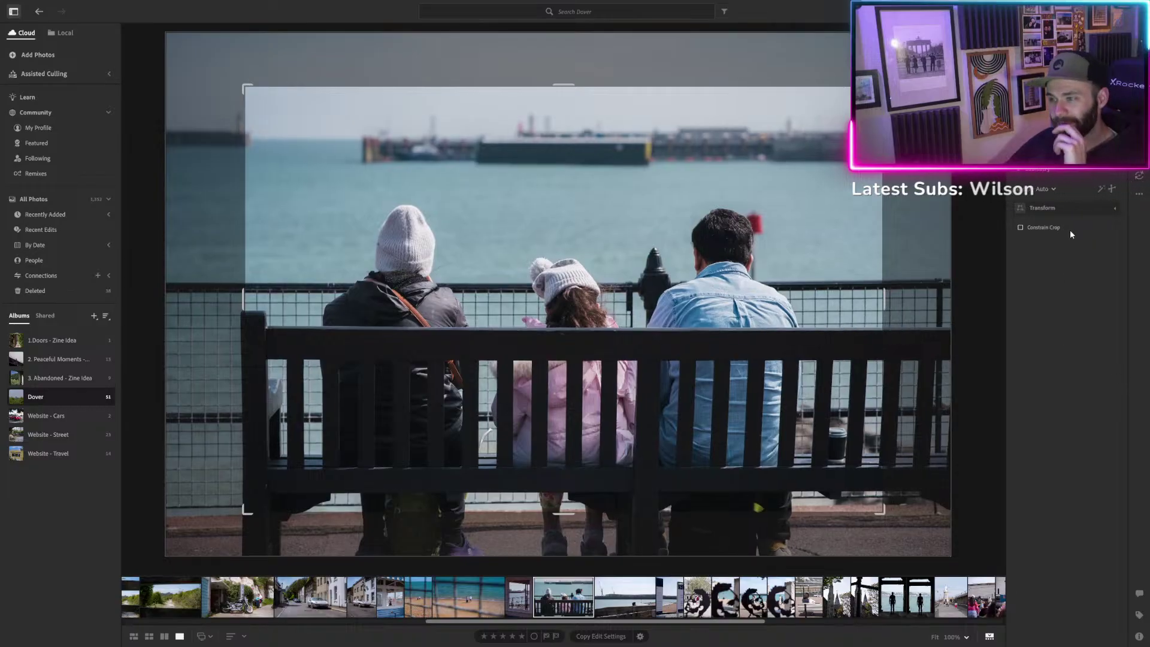
pyautogui.click(1111, 175)
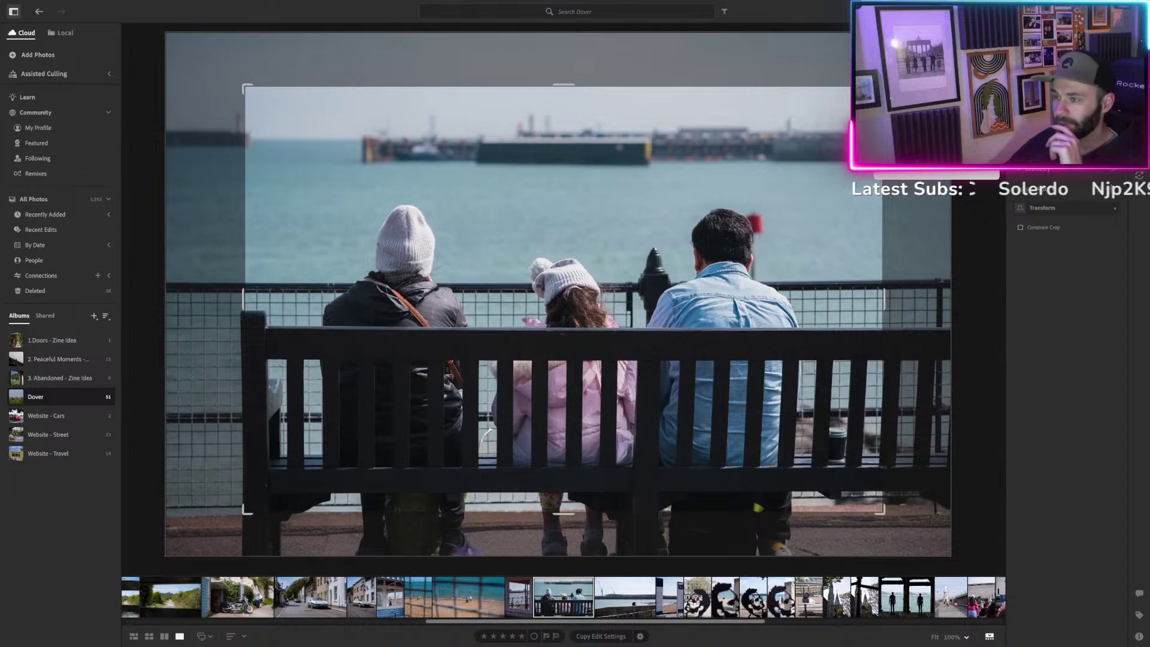
pyautogui.press('Return')
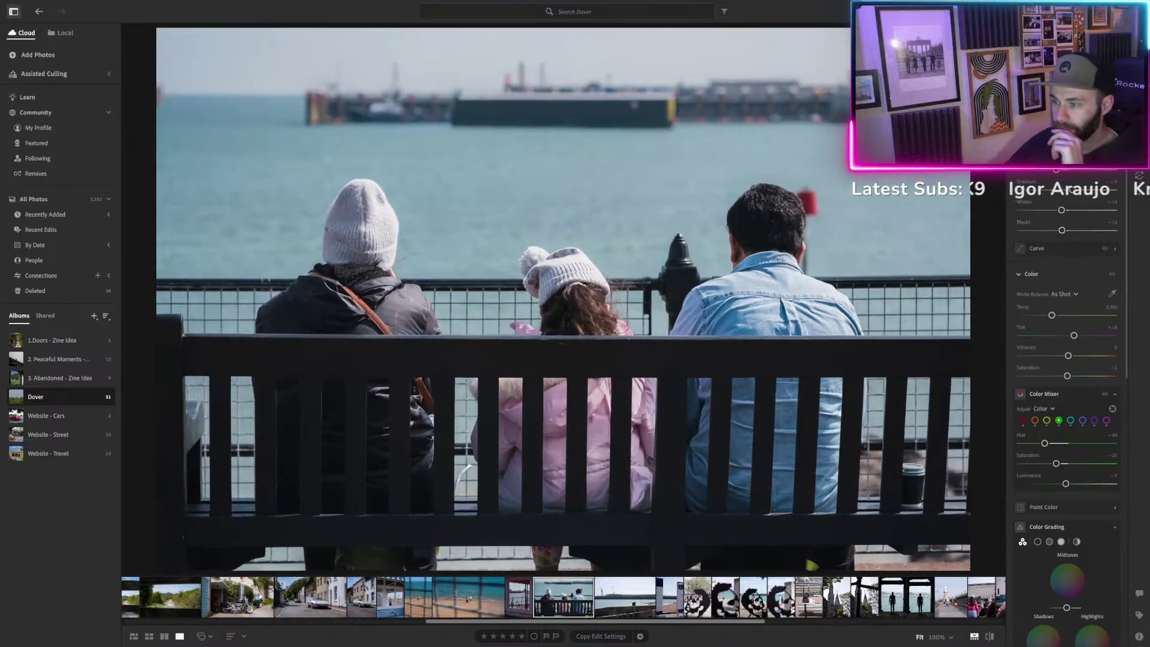
pyautogui.press('m')
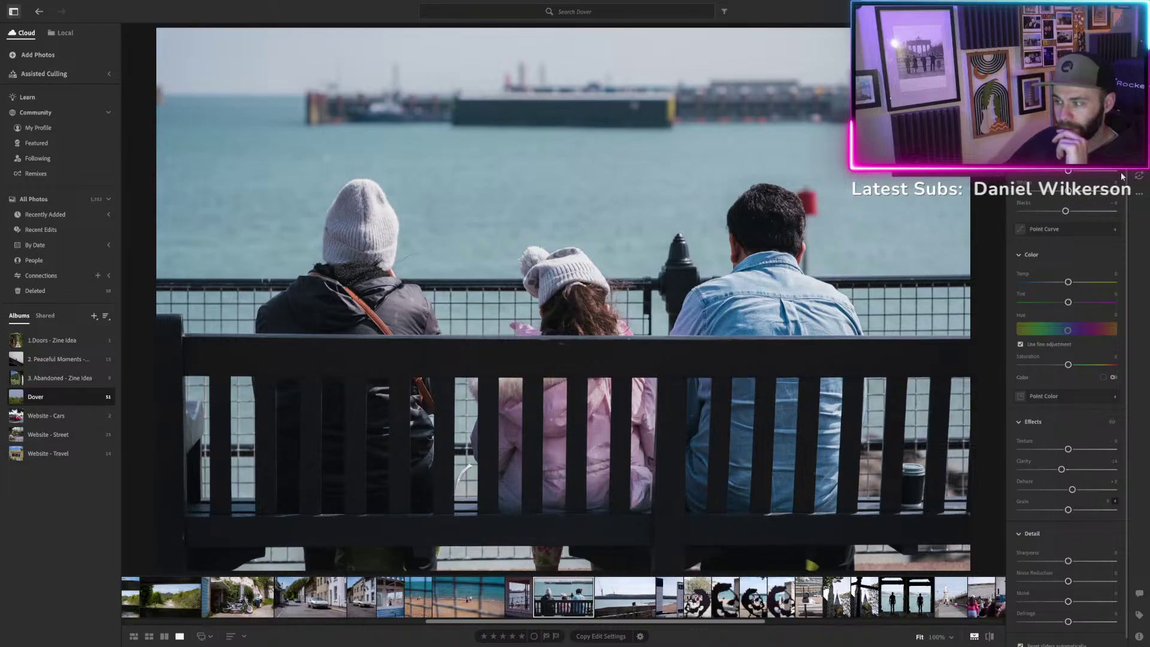
pyautogui.hotkey('ctrl', 'z')
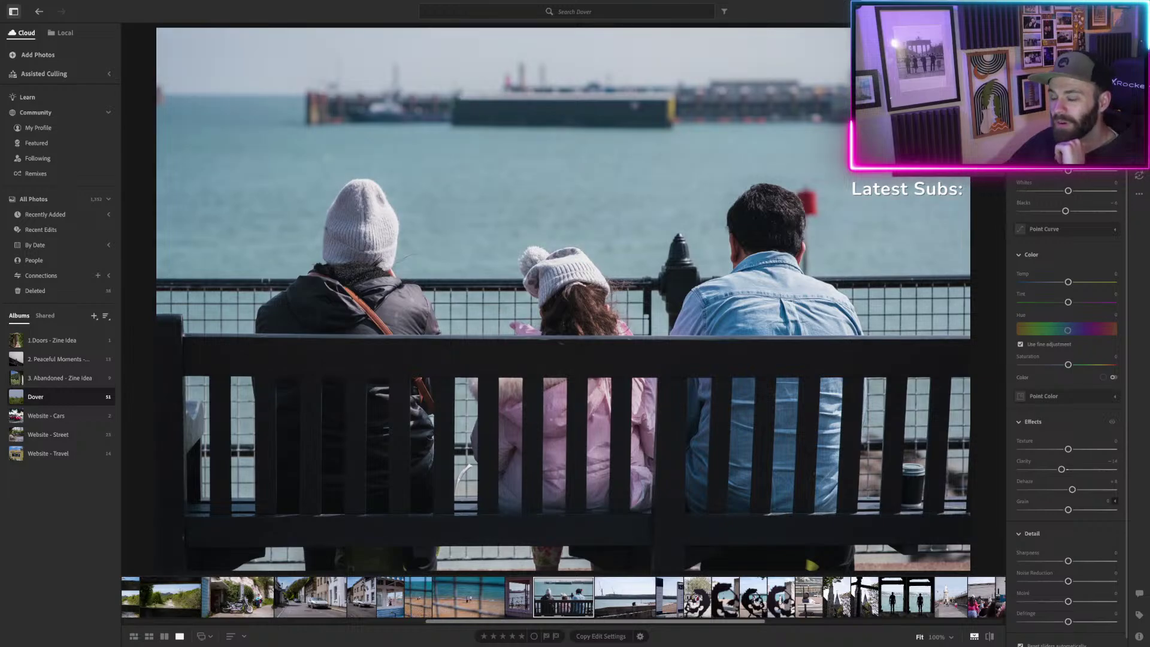
pyautogui.moveTo(635, 151)
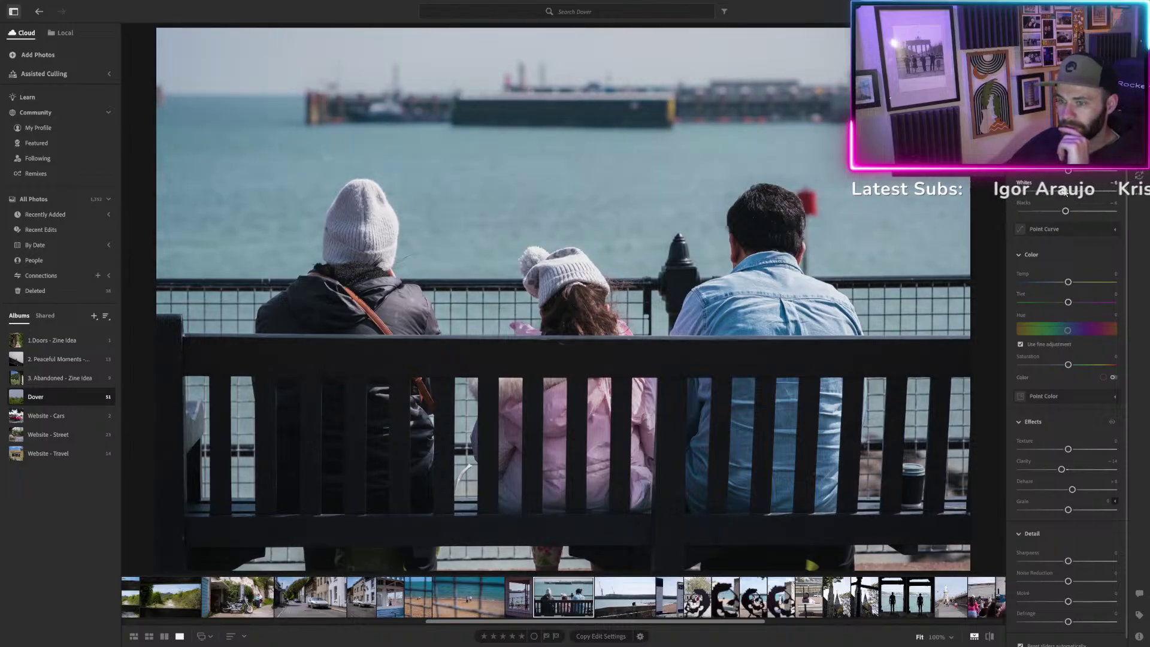
pyautogui.click(952, 120)
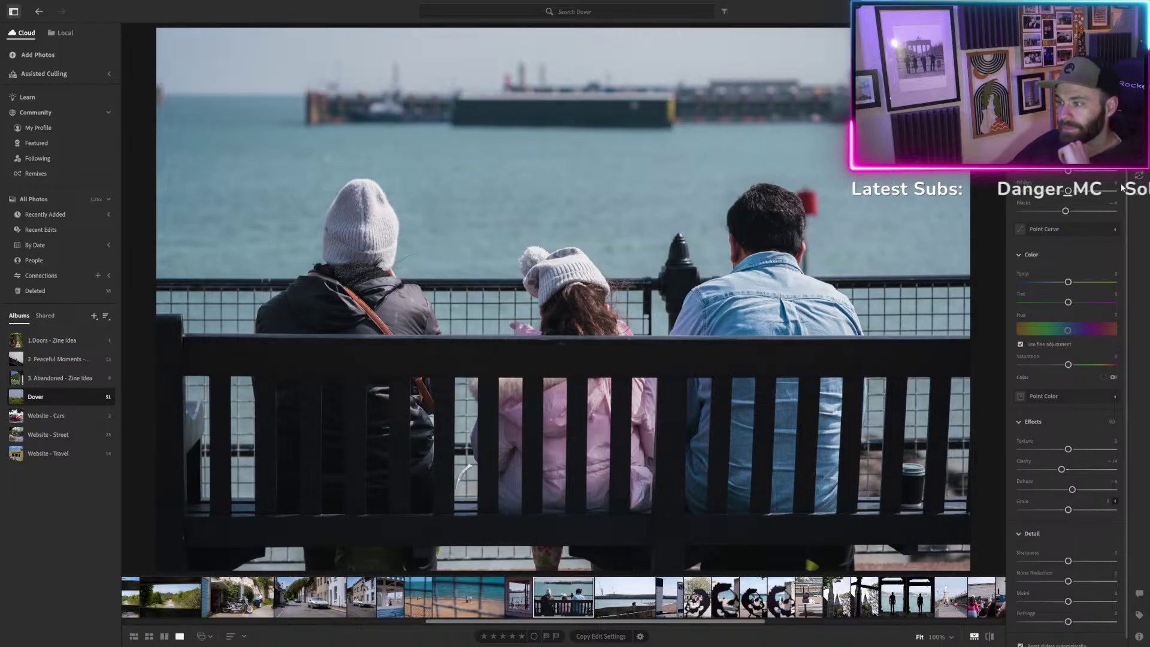
# Leave the bench photo's masks and compare the edited picture with its original.
pyautogui.press('m')
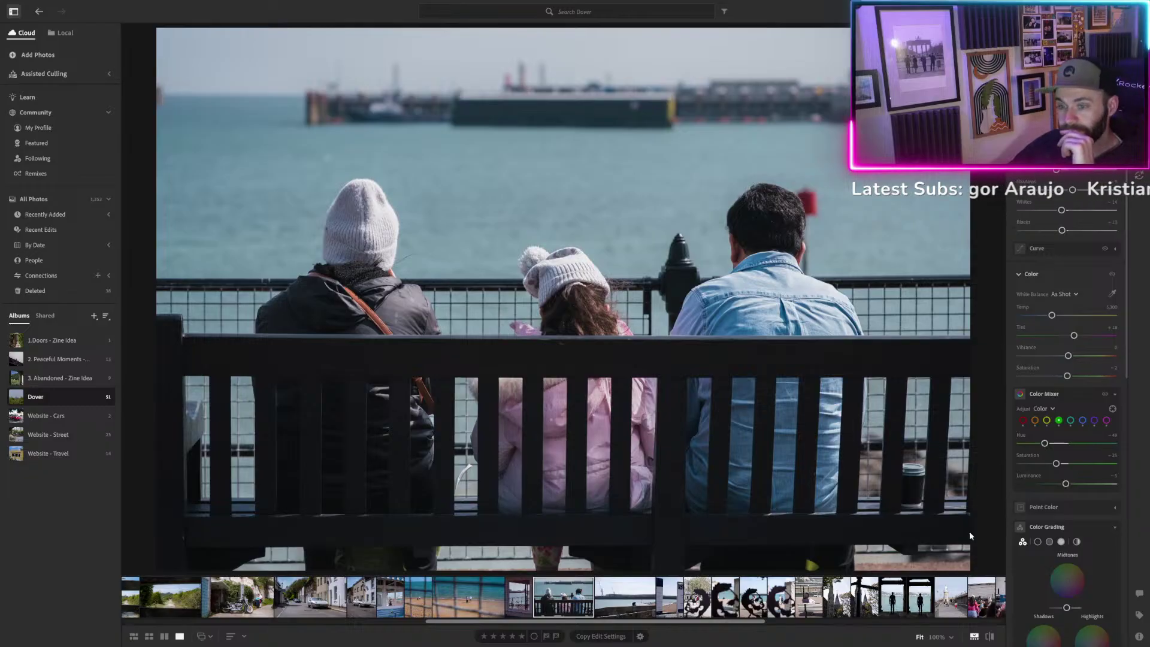
pyautogui.click(989, 639)
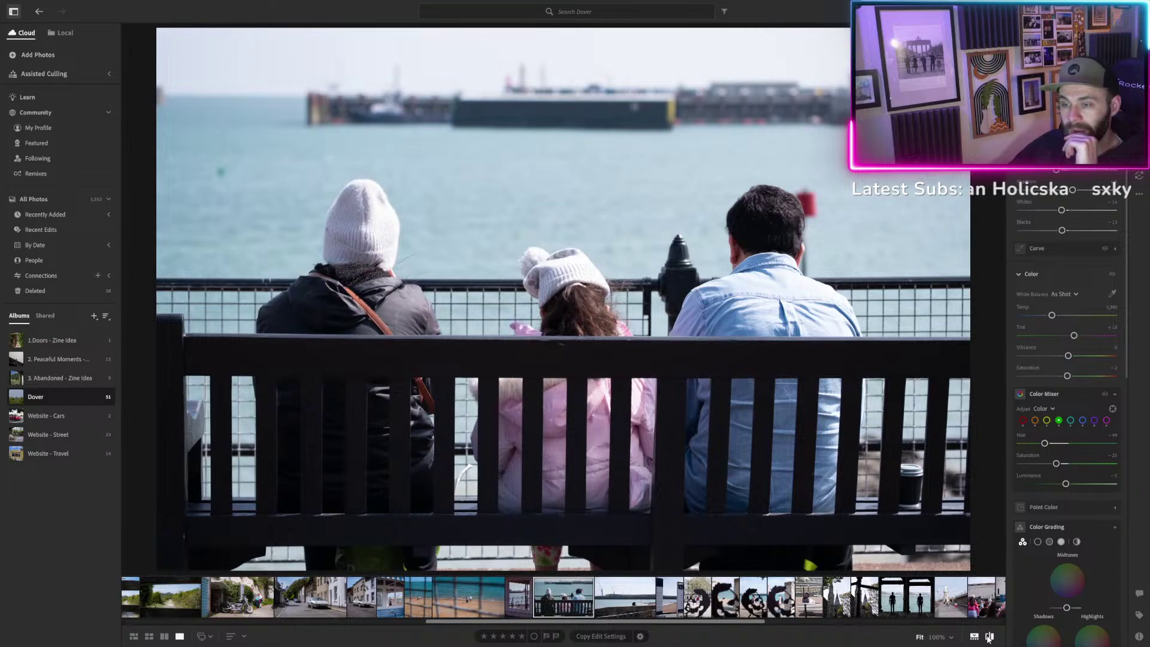
pyautogui.click(989, 639)
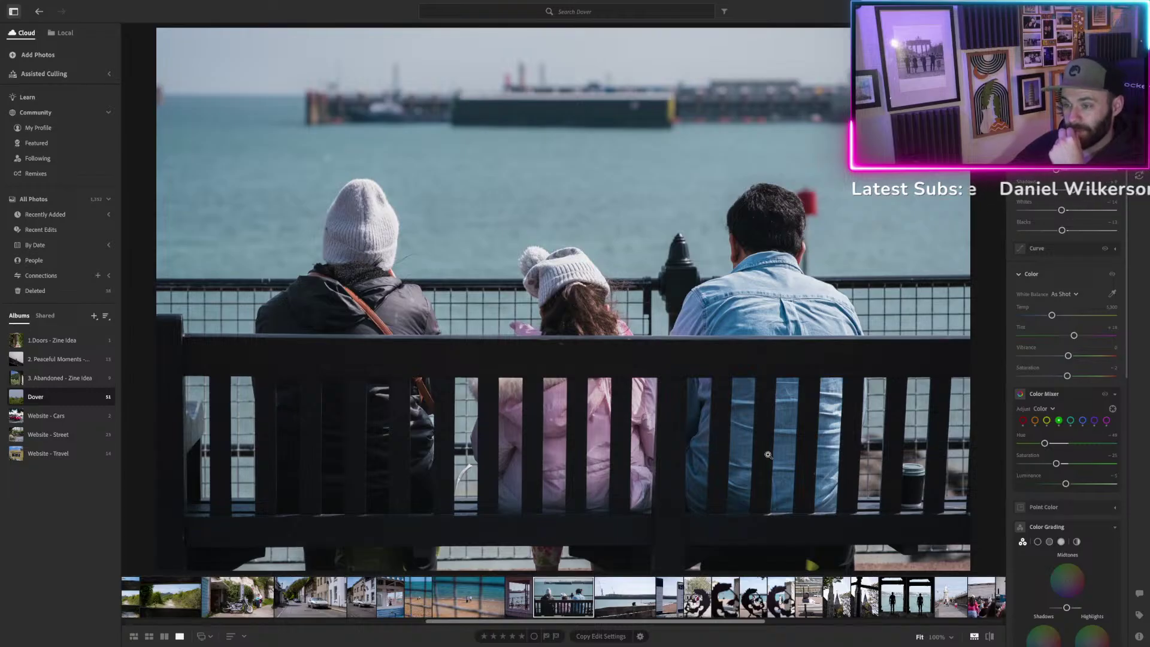
# Outside the masks, set the bench photo's Vibrance to about +8 and its Saturation to about +3.
pyautogui.doubleClick(1067, 376)
pyautogui.moveTo(1070, 357)
pyautogui.mouseDown()
pyautogui.moveTo(1085, 358)
pyautogui.moveTo(1070, 379)
pyautogui.moveTo(1072, 356)
pyautogui.mouseUp()
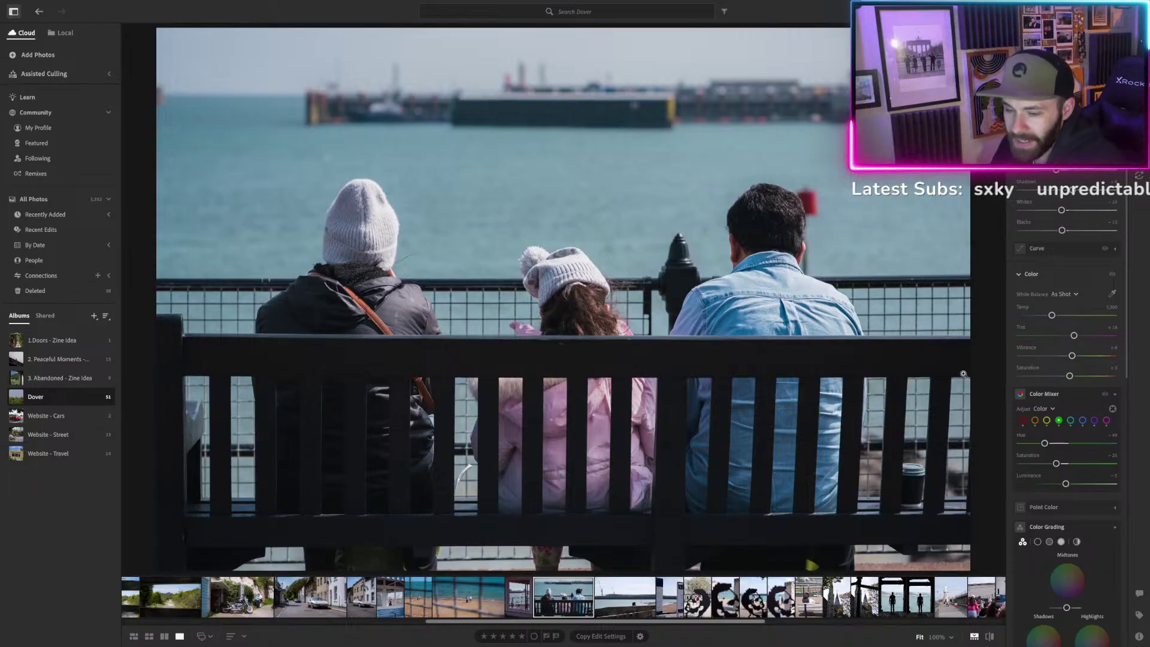
pyautogui.moveTo(618, 3)
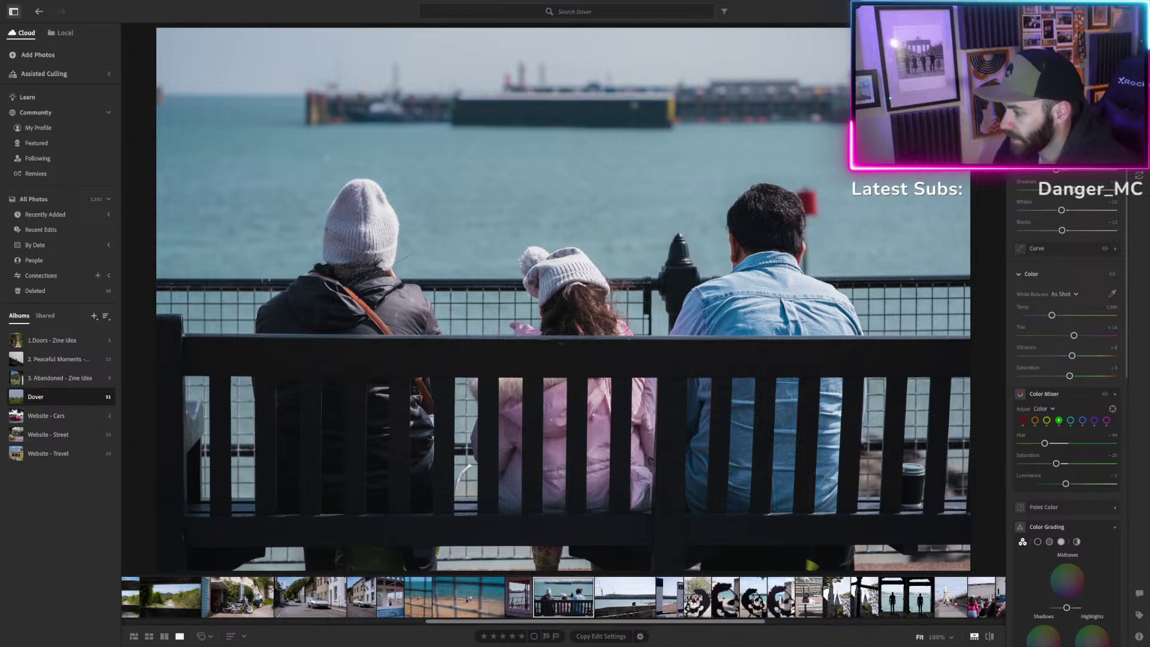
pyautogui.press('super+d')
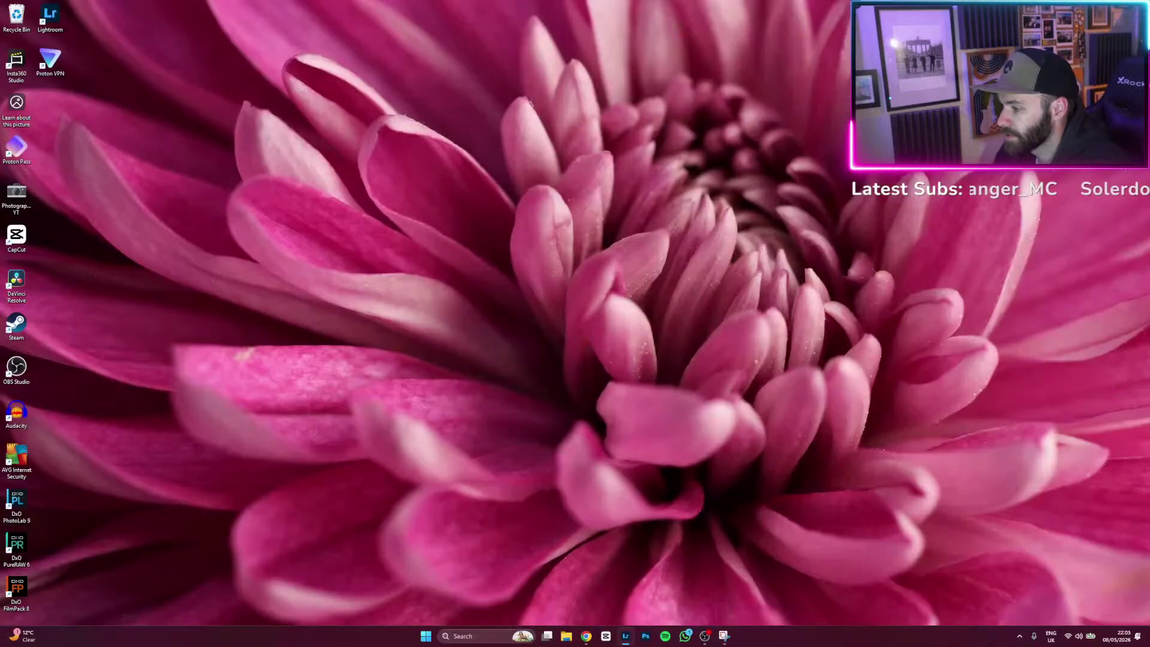
pyautogui.press('super+d')
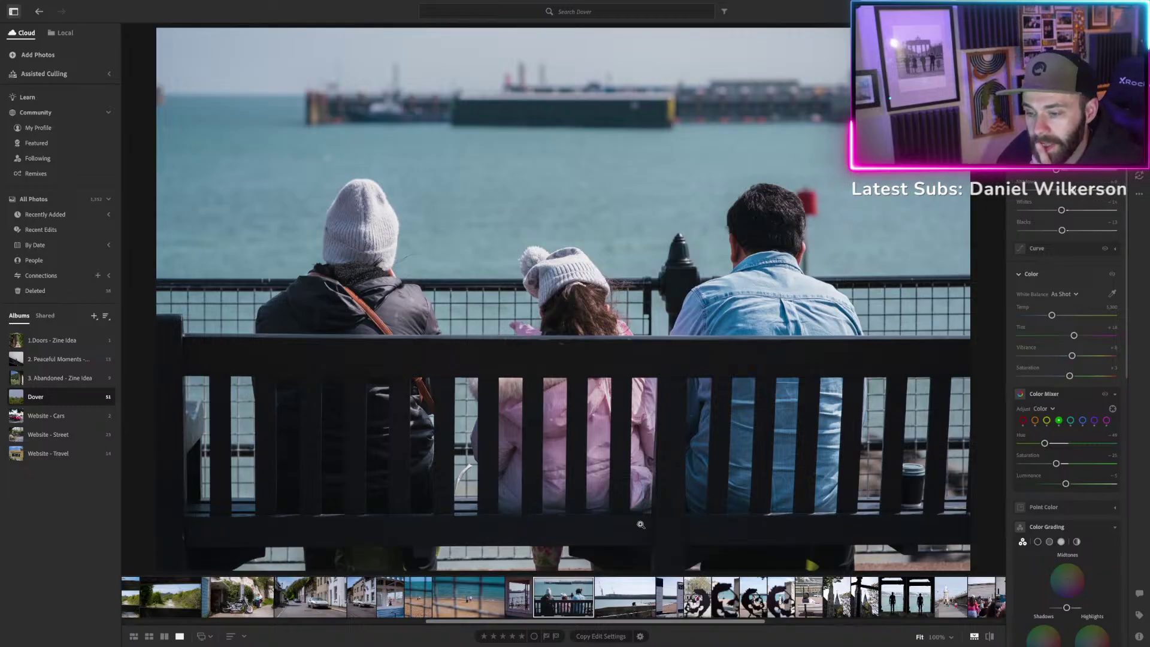
# Open the photo of the man sitting on the harbour wall and examine him and the people on the beach at 100%.
pyautogui.click(606, 607)
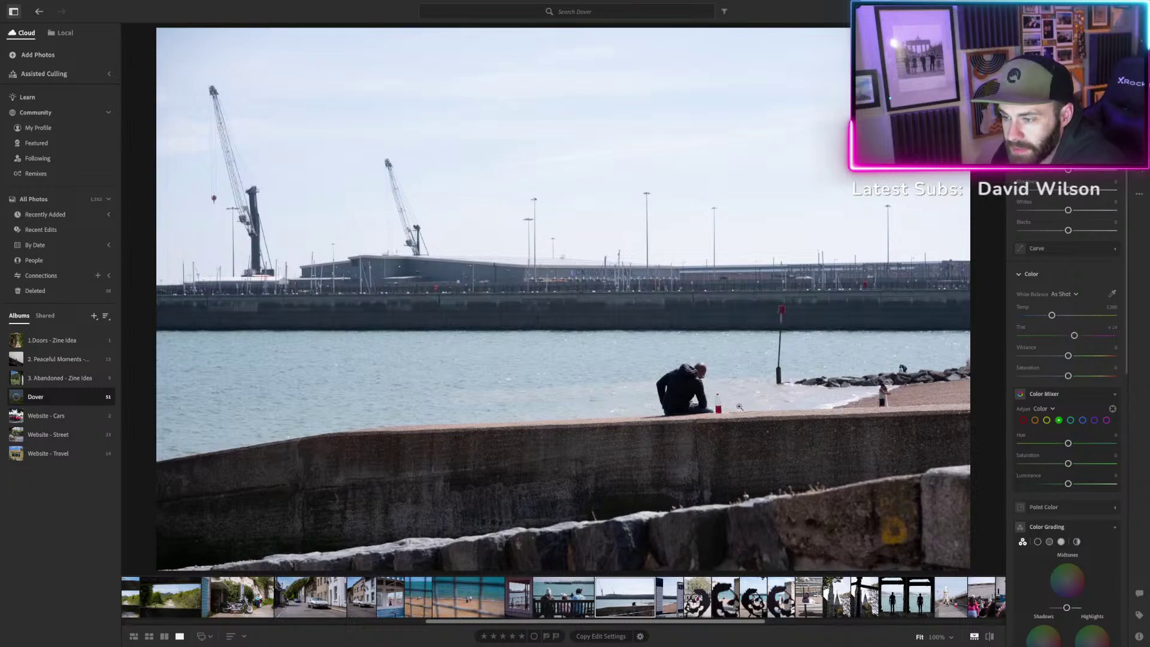
pyautogui.click(885, 398)
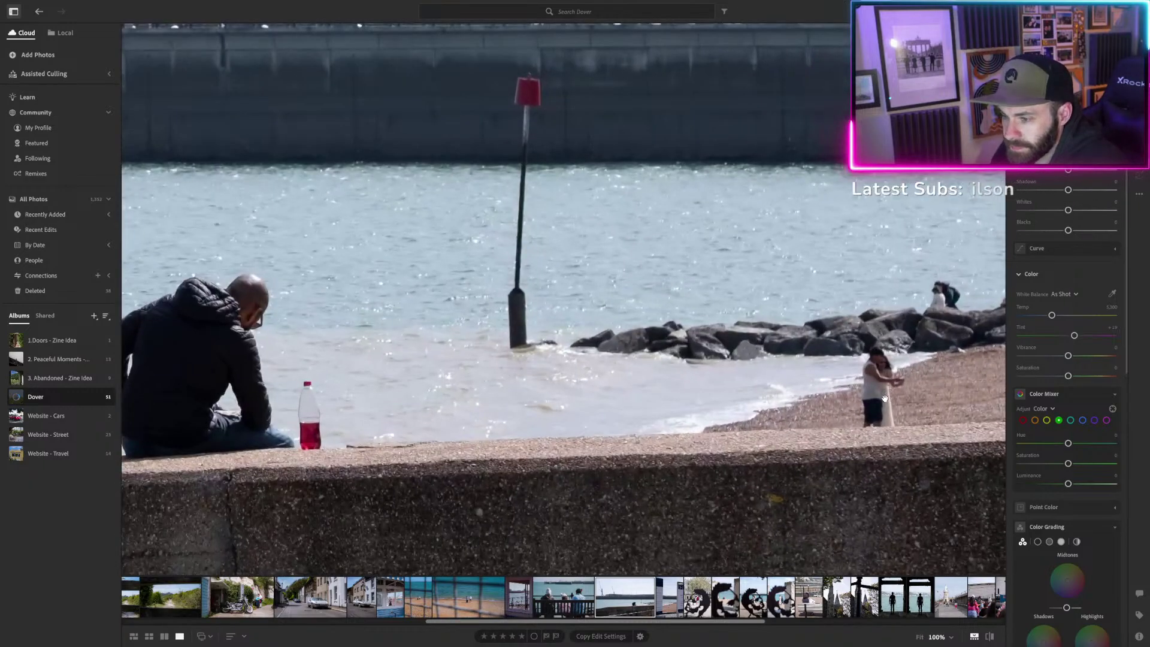
pyautogui.click(669, 408)
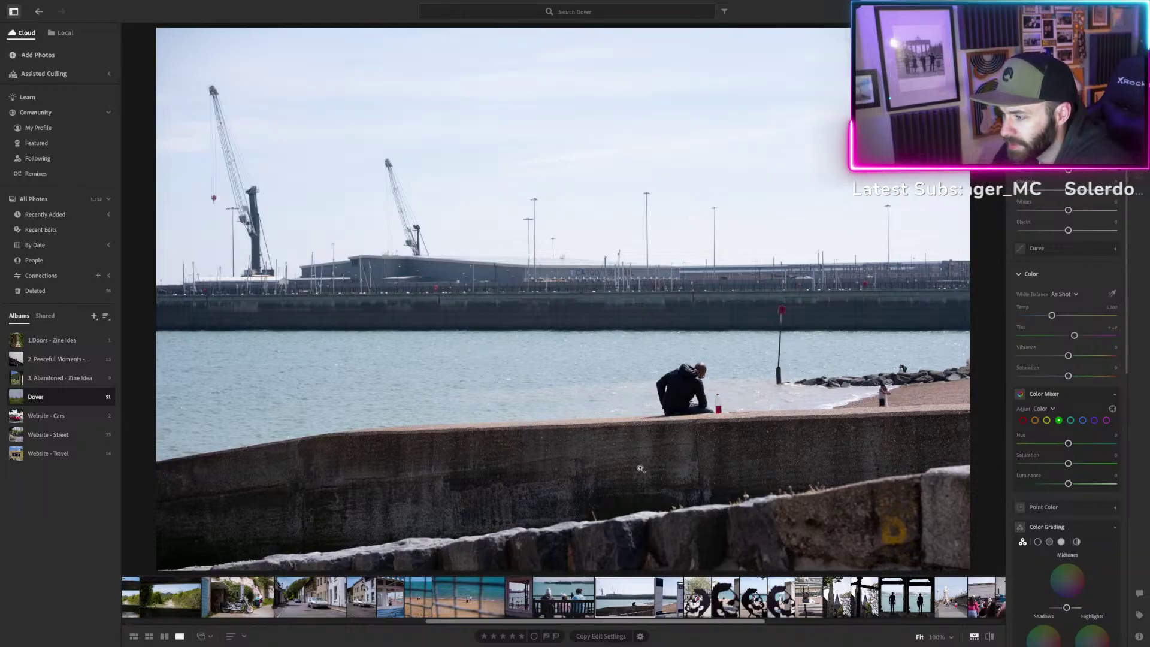
pyautogui.moveTo(685, 388); pyautogui.dragTo(644, 385)
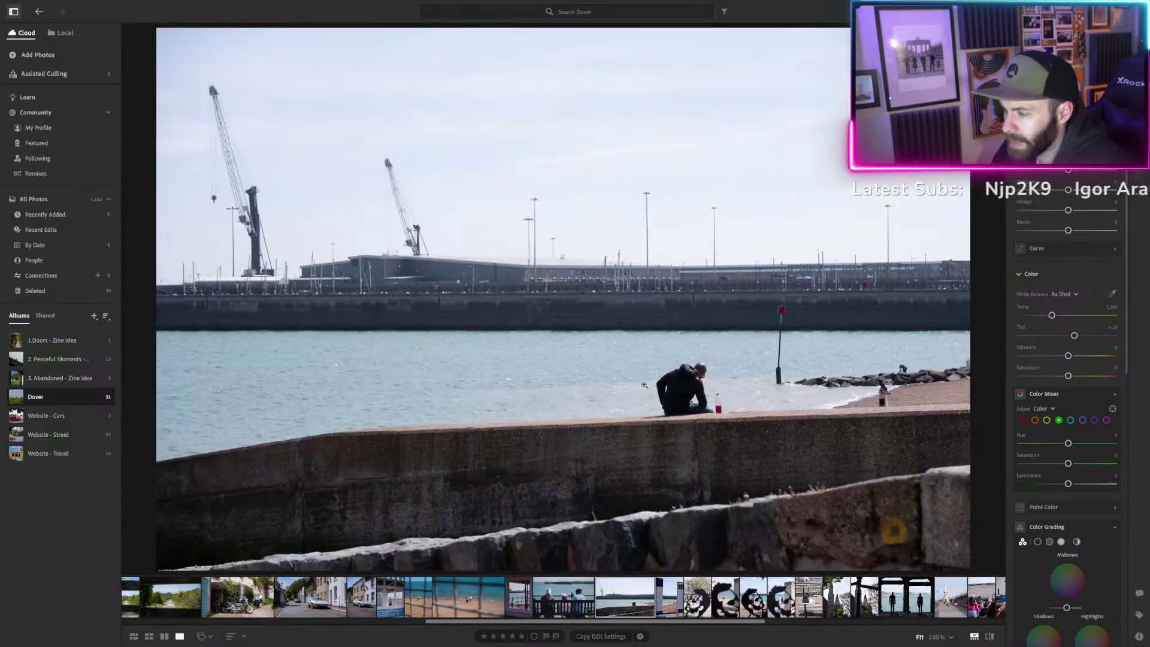
pyautogui.click(677, 444)
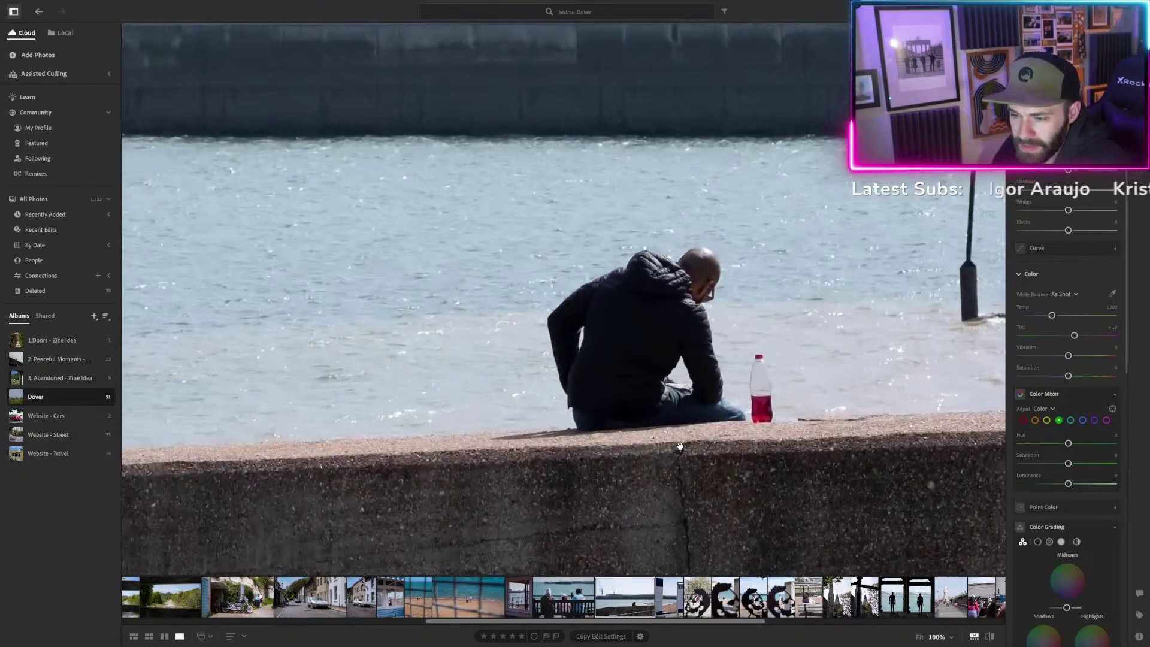
pyautogui.click(680, 447)
pyautogui.click(683, 447)
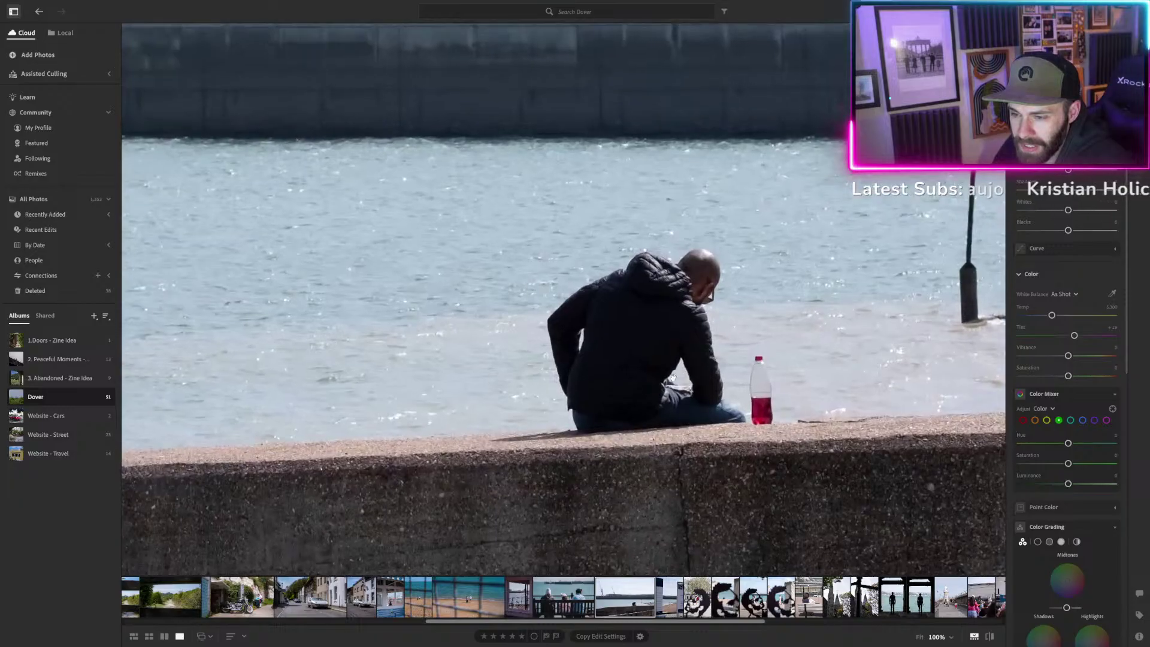
pyautogui.moveTo(670, 373); pyautogui.dragTo(681, 388)
pyautogui.click(680, 388)
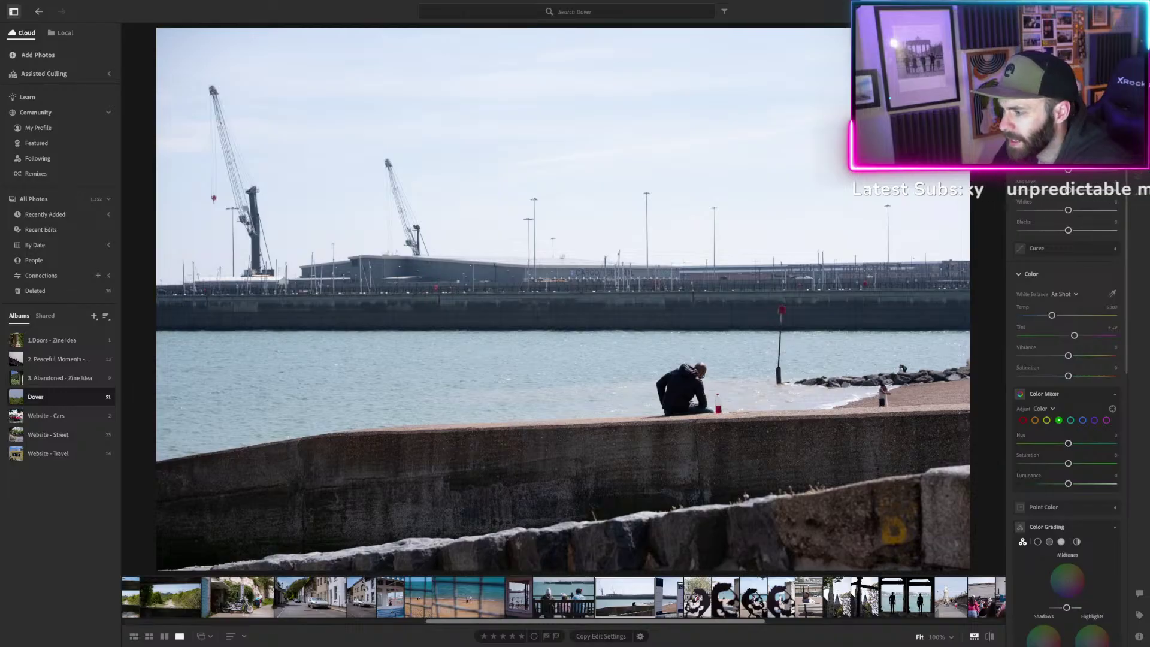
pyautogui.press('super+d')
pyautogui.press('super+d')
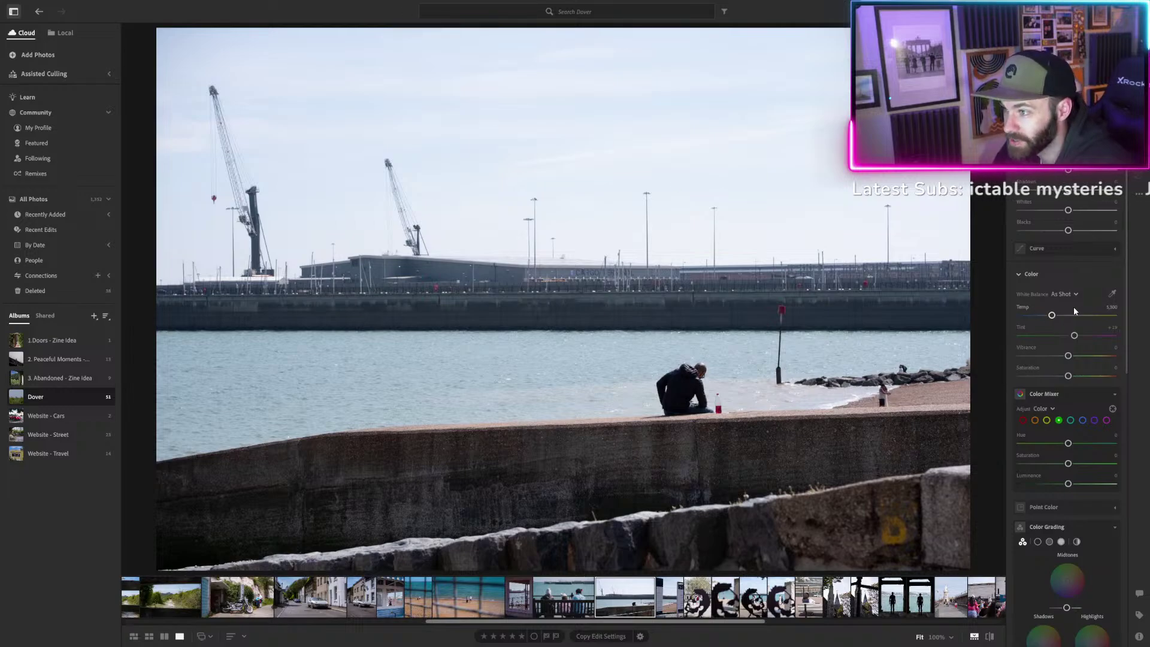
# Preview the Cinematic presets on the harbour wall photo, apply 10_Instagram_Moody and reduce its amount to about 40.
pyautogui.hotkey('shift', 'p')
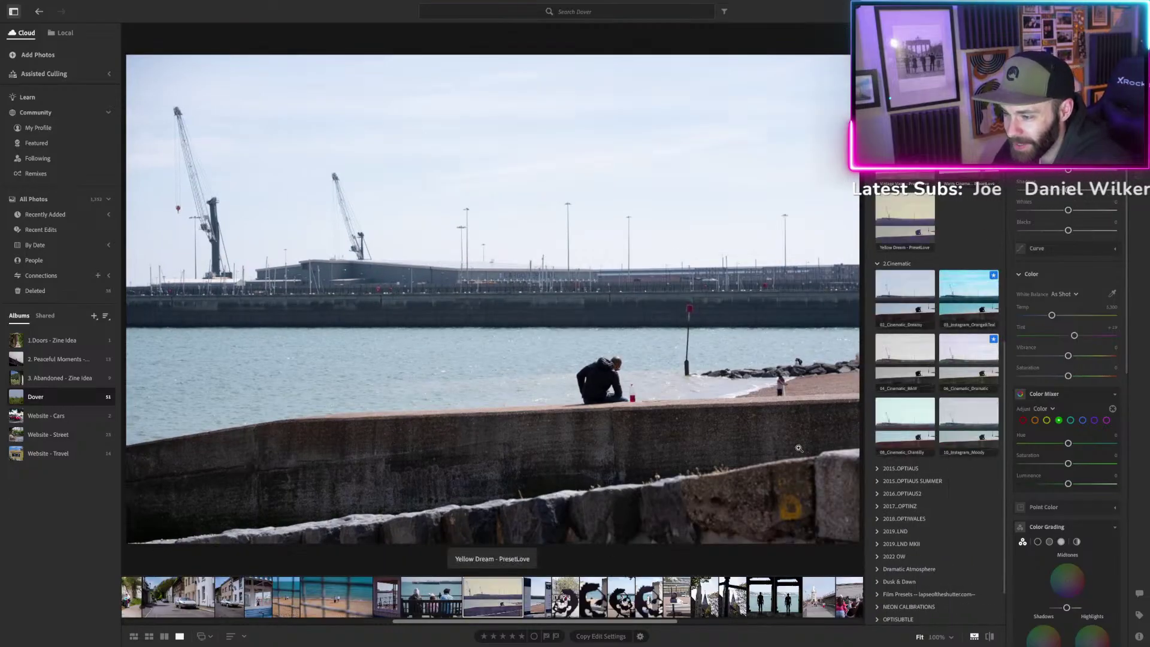
pyautogui.click(909, 372)
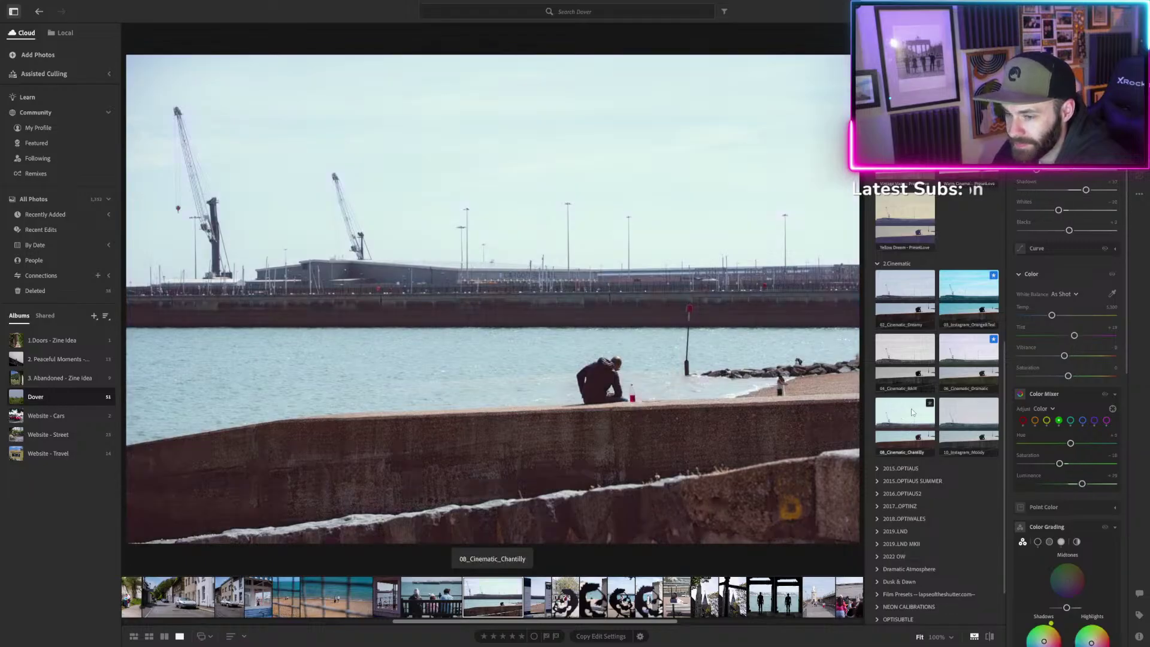
pyautogui.click(943, 423)
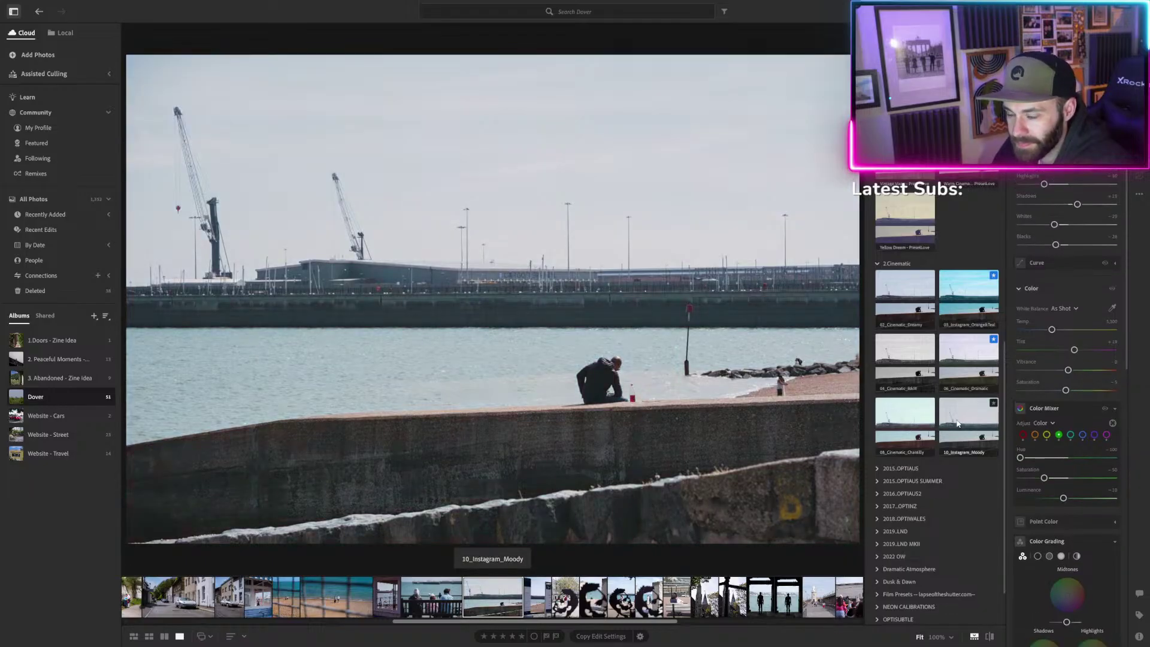
pyautogui.click(956, 440)
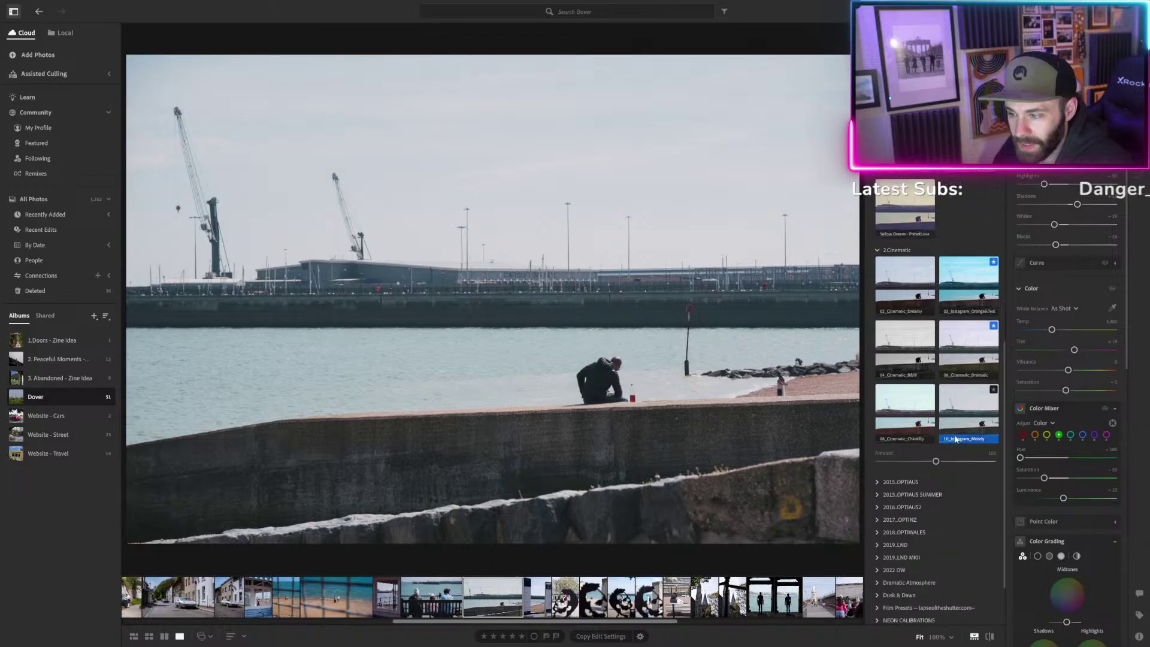
pyautogui.moveTo(937, 464); pyautogui.dragTo(893, 462)
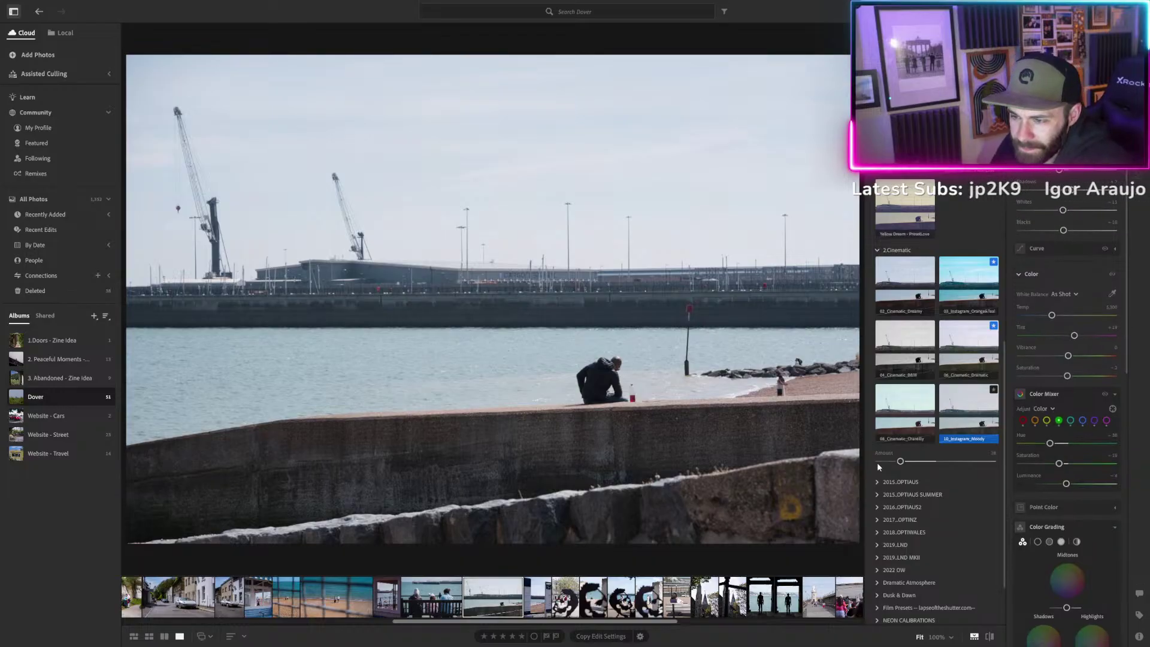
# Preview further Cinematic and film presets such as Kodak Ektar 100 on the harbour wall photo, leave the presets and check the man close up.
pyautogui.scroll(6, 994, 474)
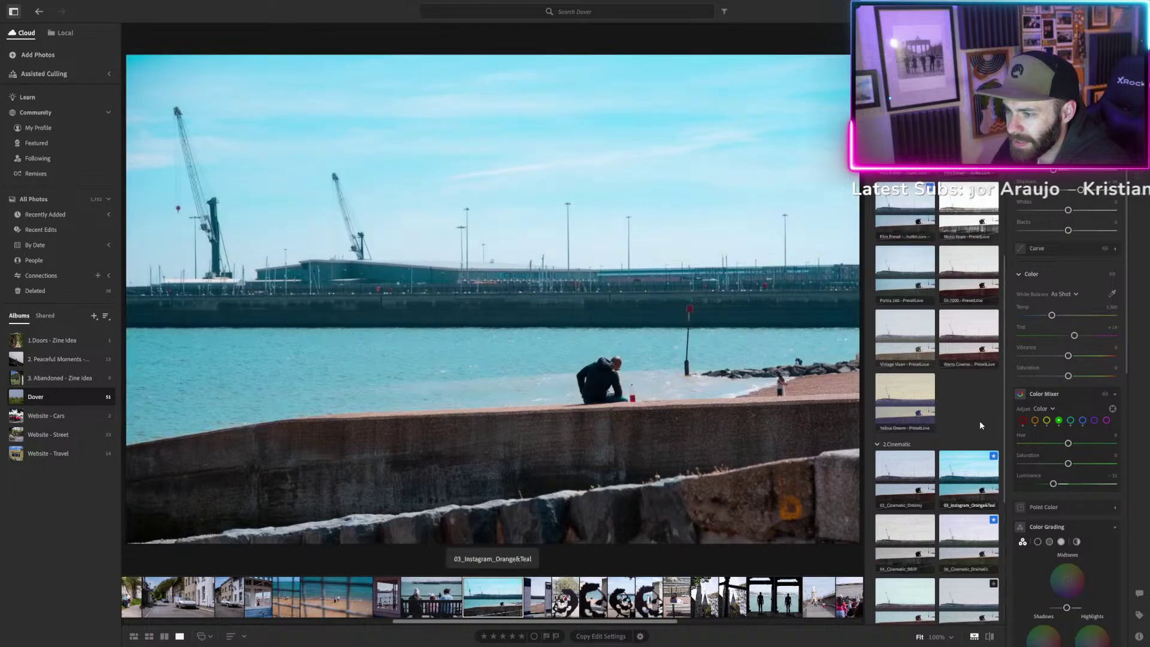
pyautogui.scroll(6, 971, 418)
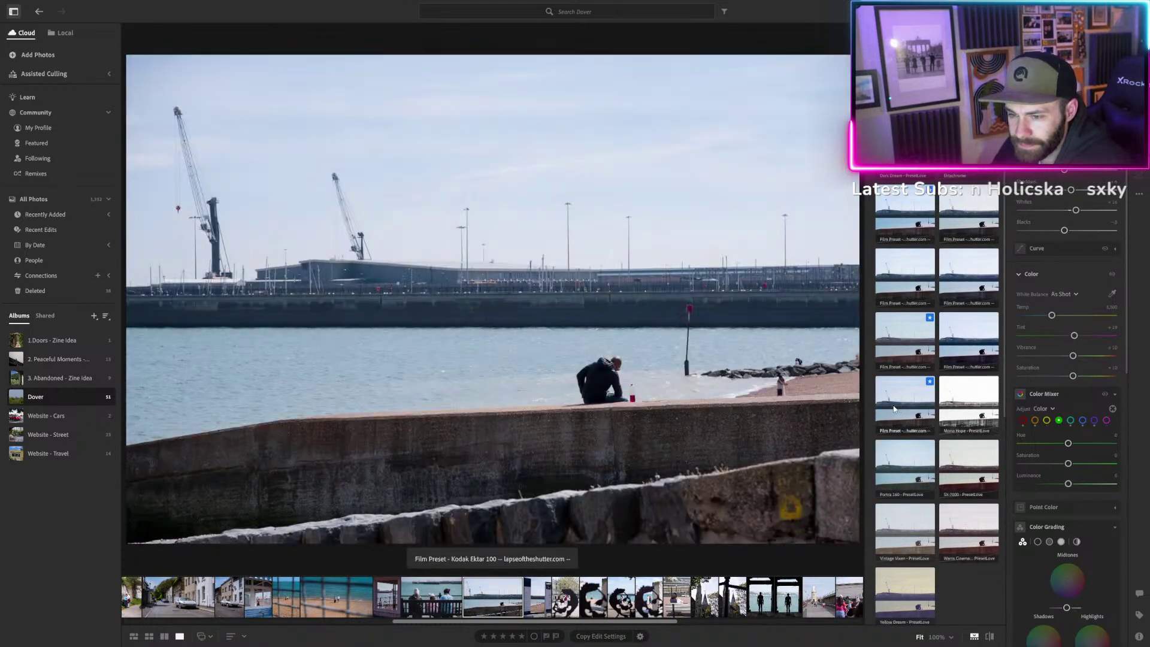
pyautogui.click(893, 408)
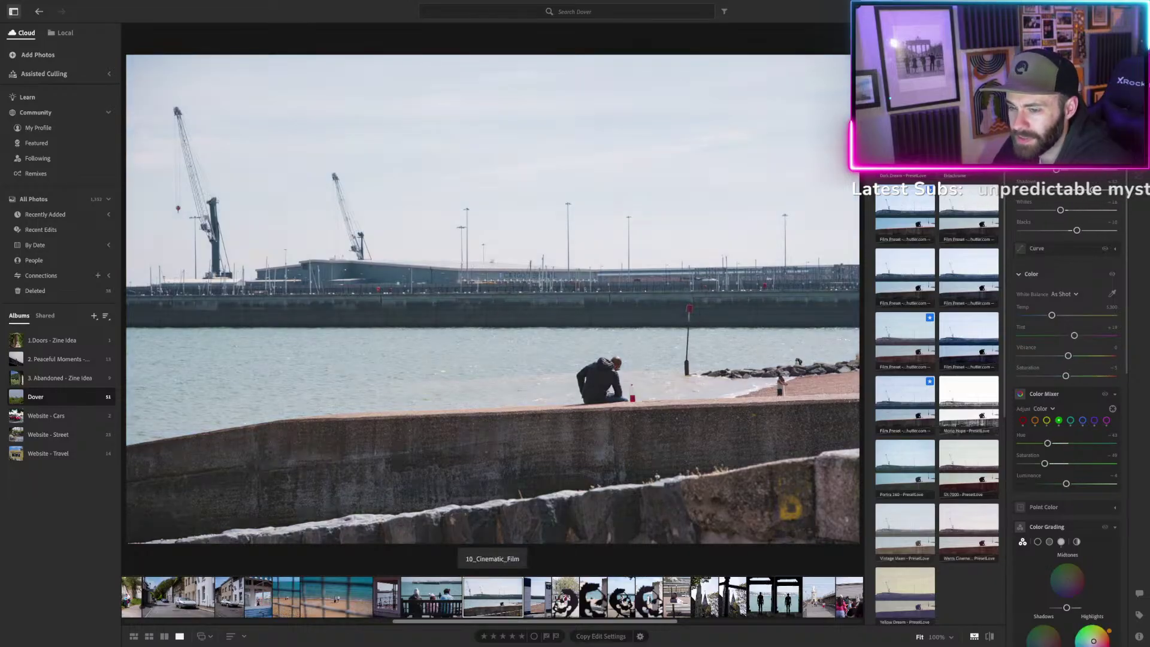
pyautogui.scroll(2, 937, 399)
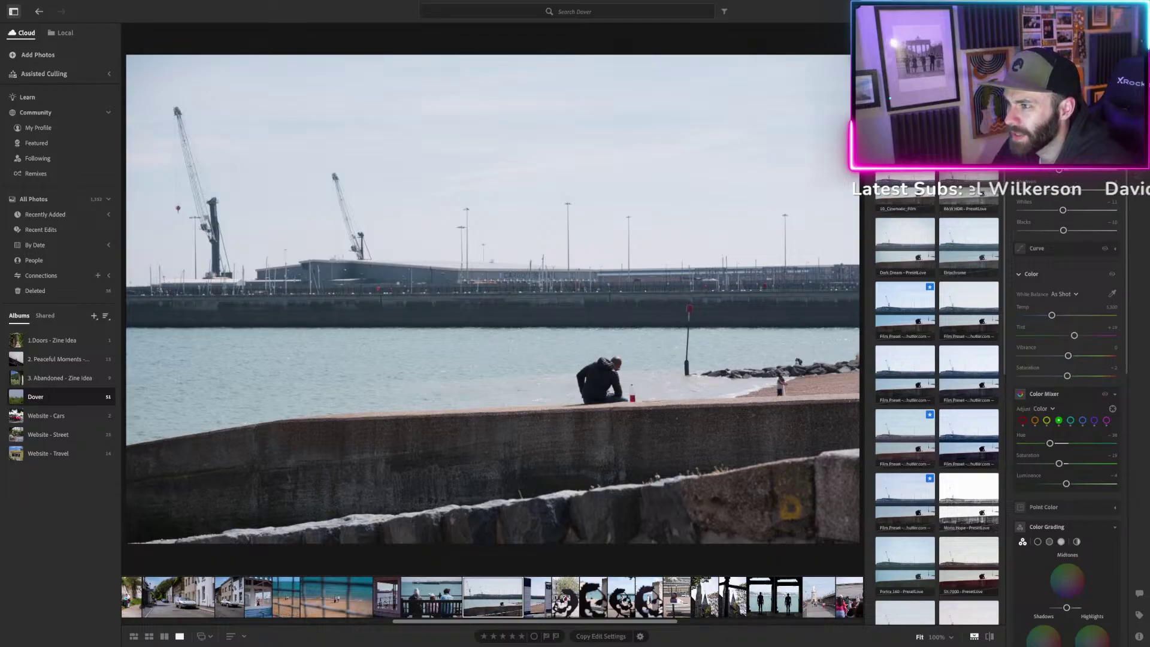
pyautogui.hotkey('shift', 'p')
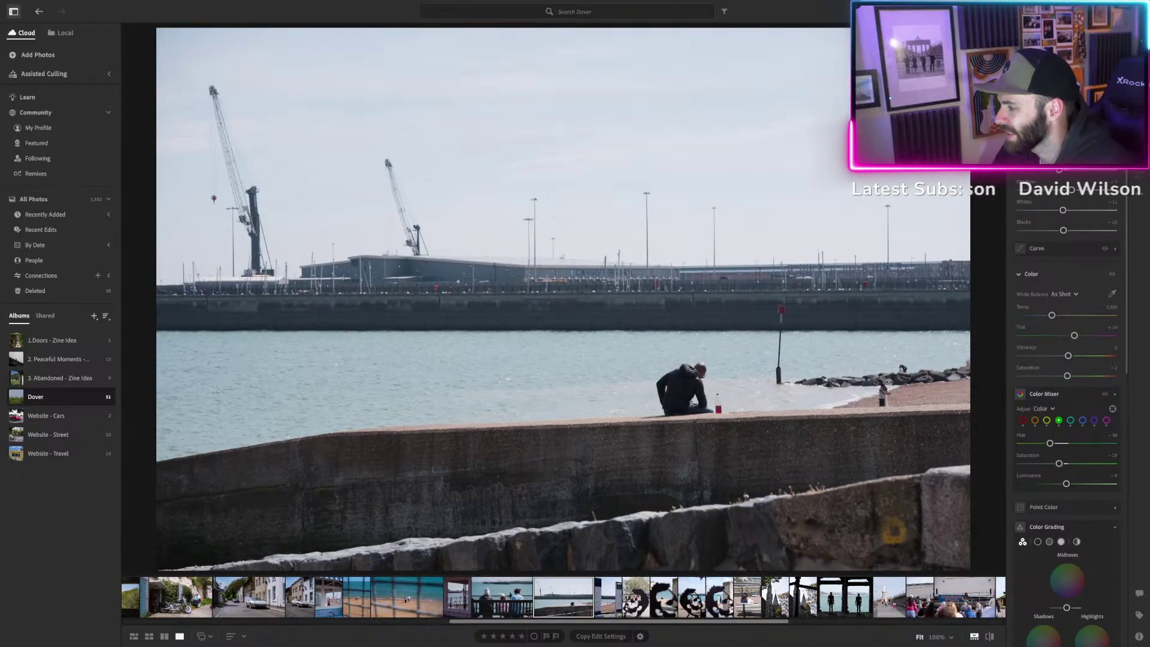
pyautogui.click(704, 388)
pyautogui.click(704, 388)
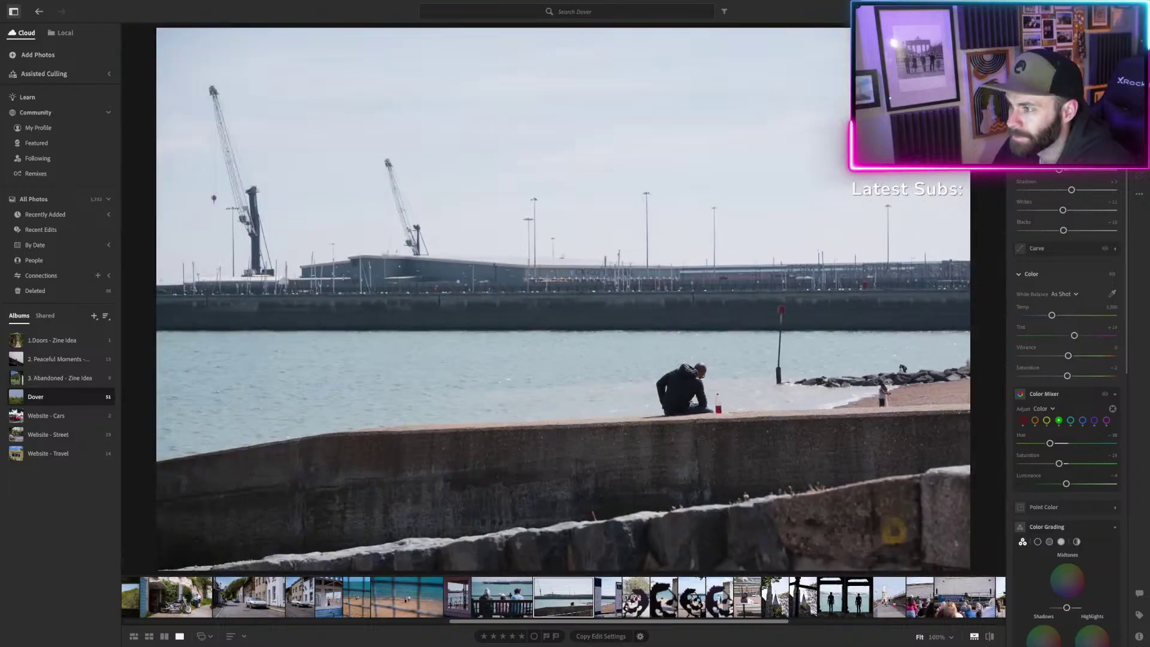
# Crop the harbour wall photo tighter, cutting out the larger crane and placing the man near the lower right intersection of the thirds grid.
pyautogui.press('c')
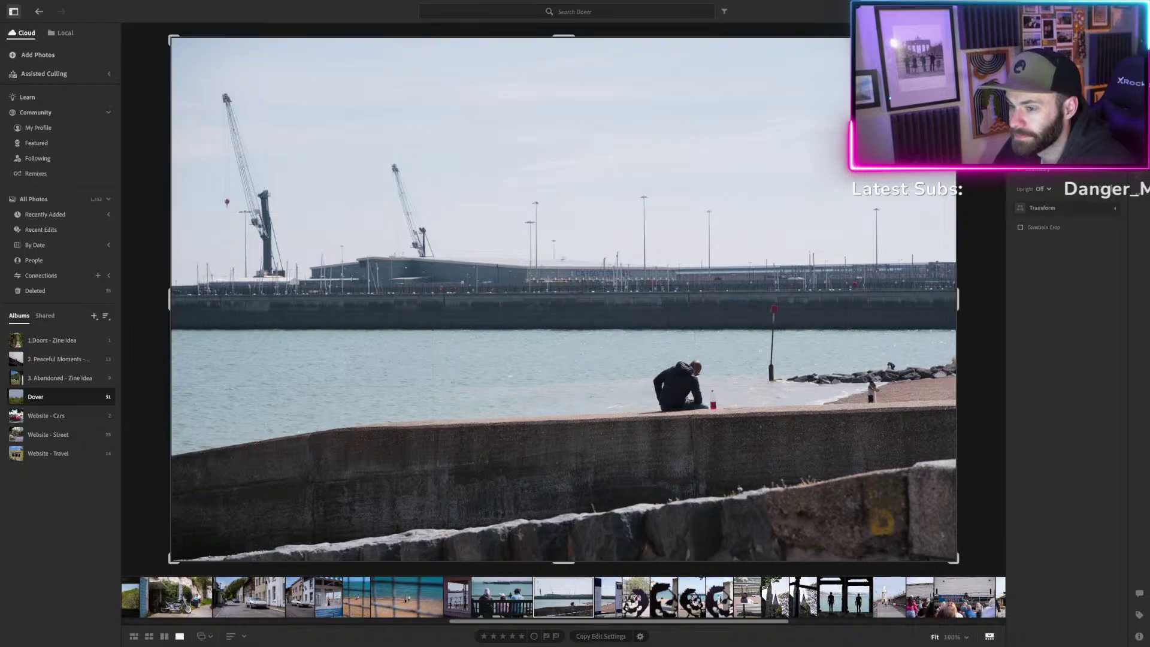
pyautogui.moveTo(956, 38); pyautogui.dragTo(857, 103)
pyautogui.moveTo(777, 263); pyautogui.dragTo(664, 302)
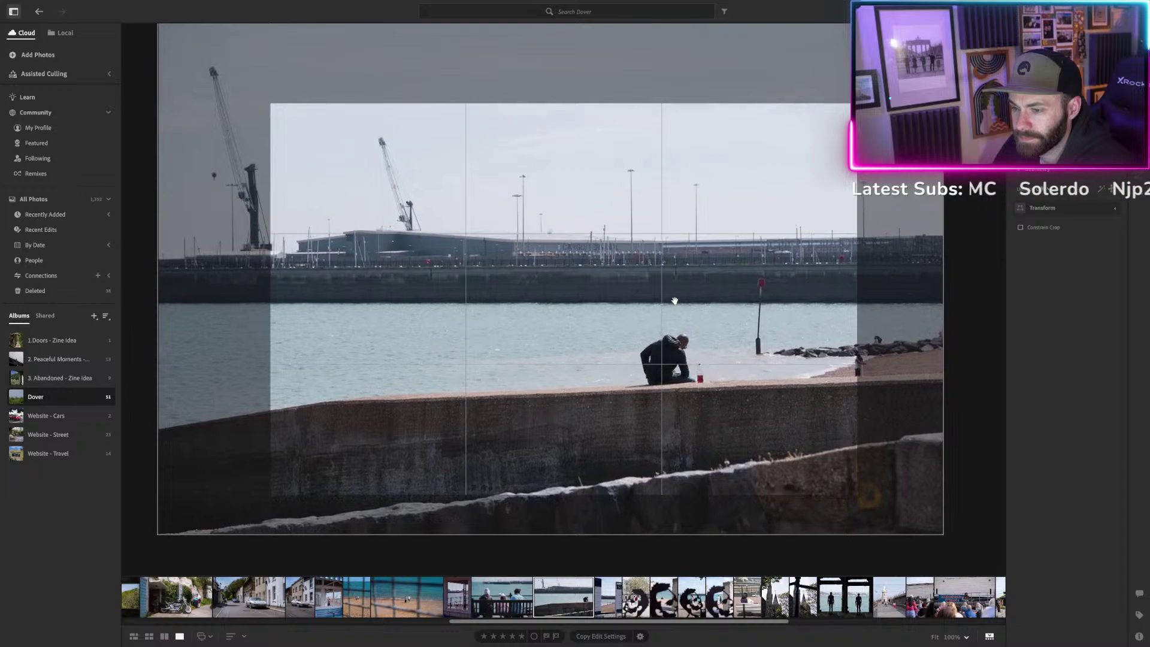
pyautogui.moveTo(857, 493); pyautogui.dragTo(840, 478)
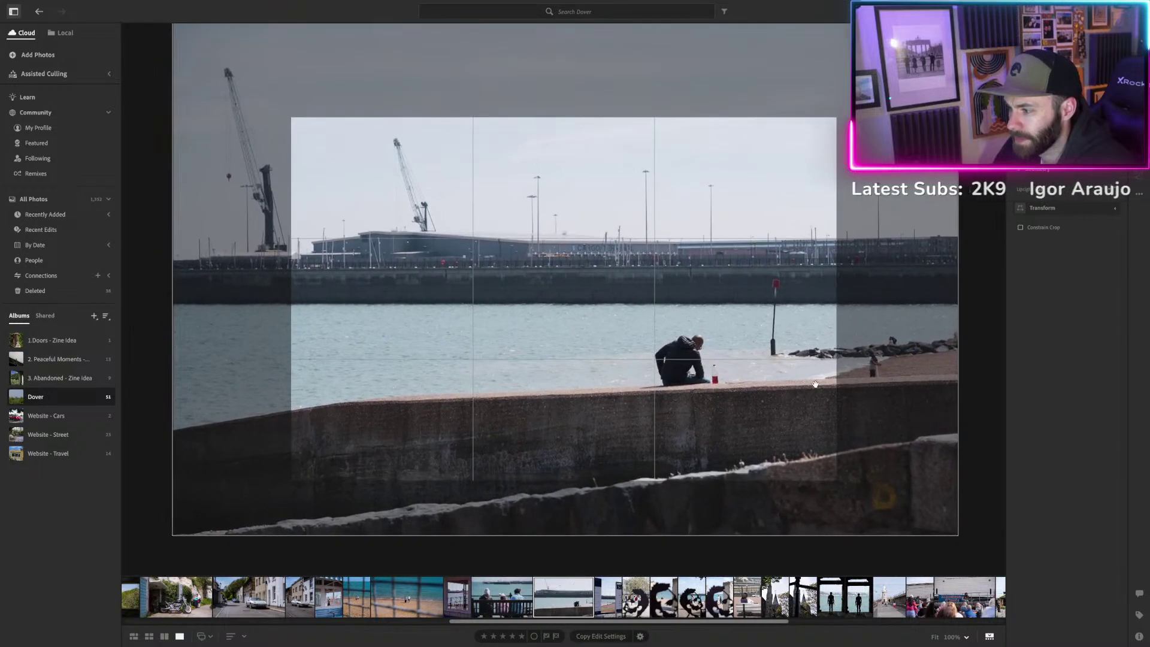
pyautogui.moveTo(772, 386); pyautogui.dragTo(750, 385)
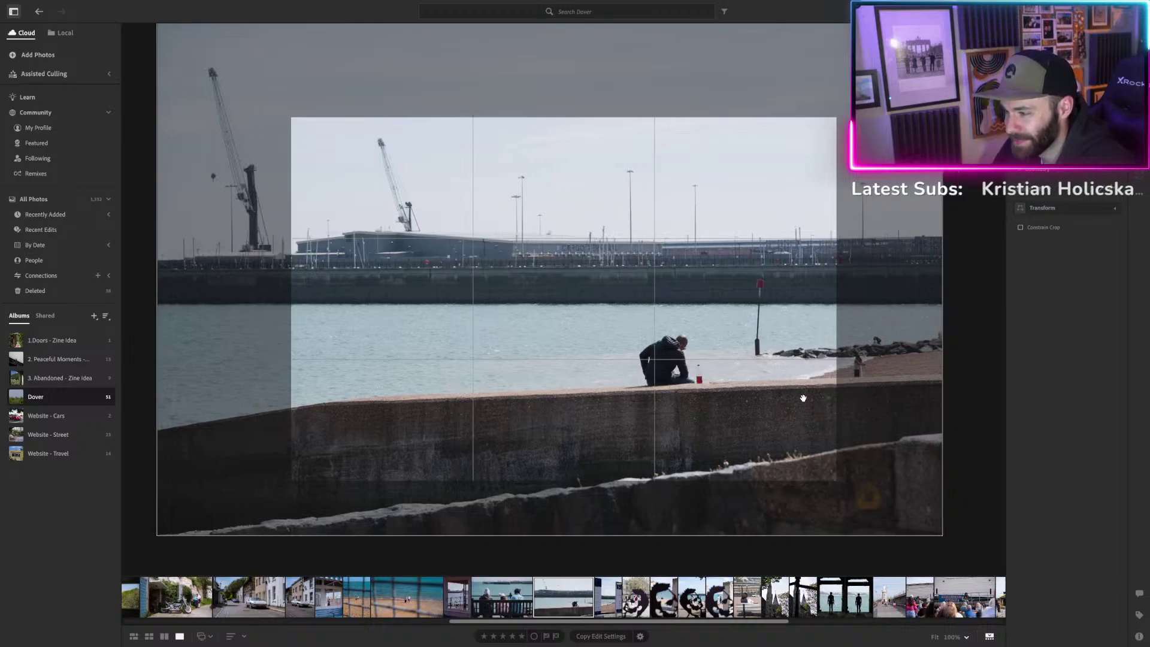
pyautogui.moveTo(292, 119); pyautogui.dragTo(293, 120)
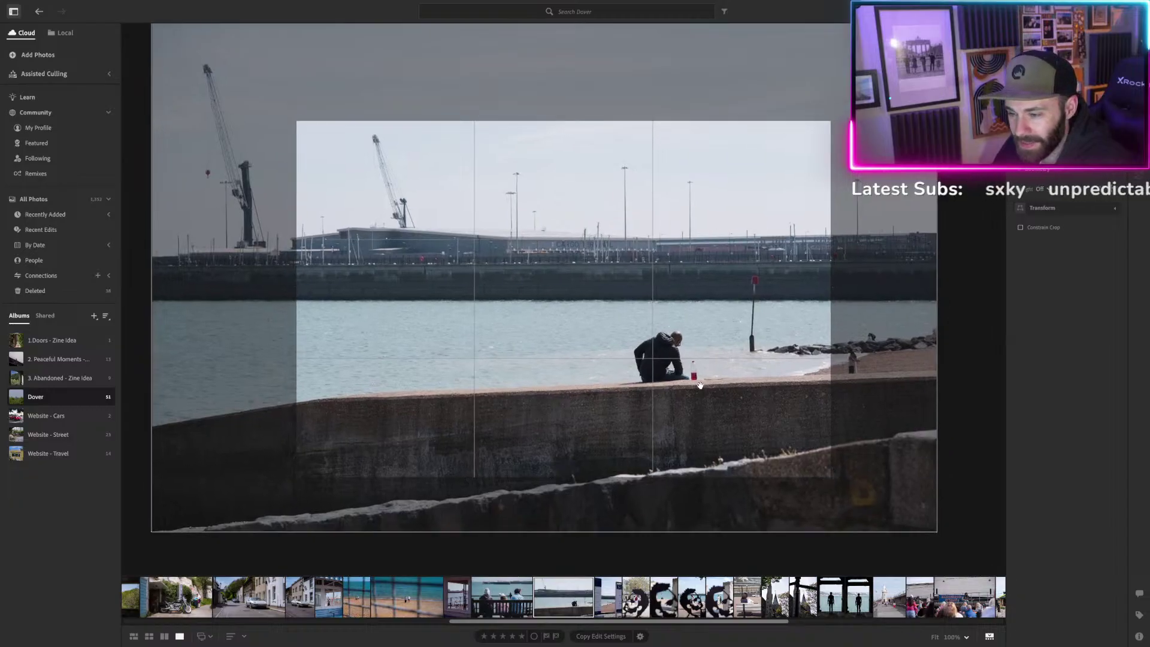
pyautogui.moveTo(700, 387); pyautogui.dragTo(692, 387)
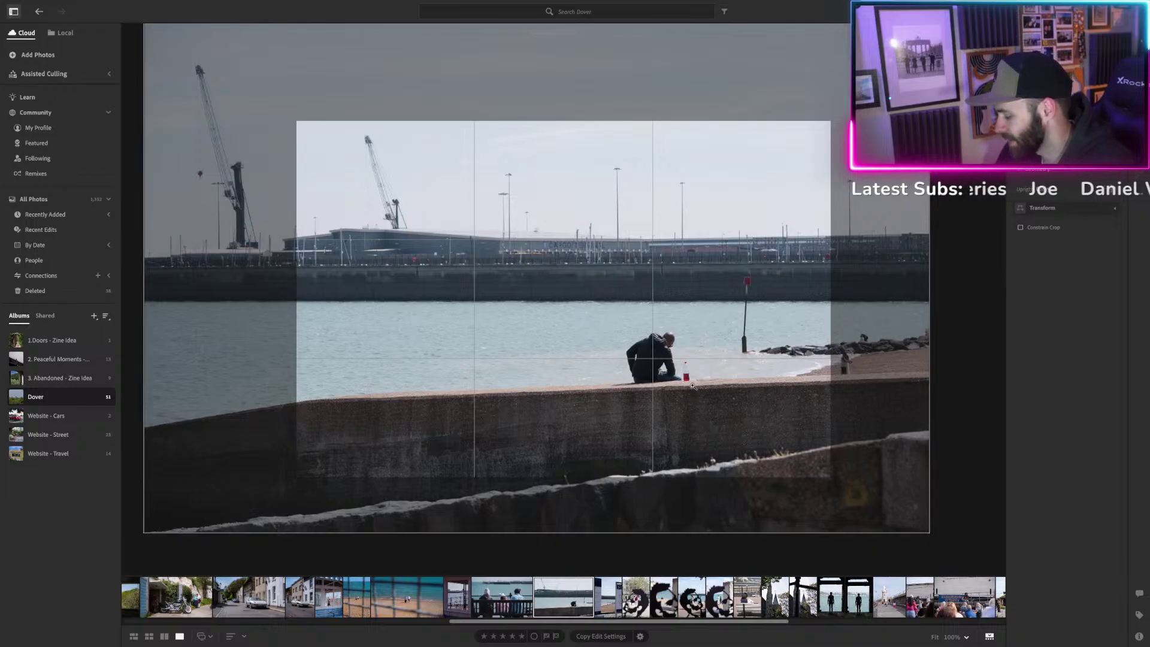
pyautogui.press('Return')
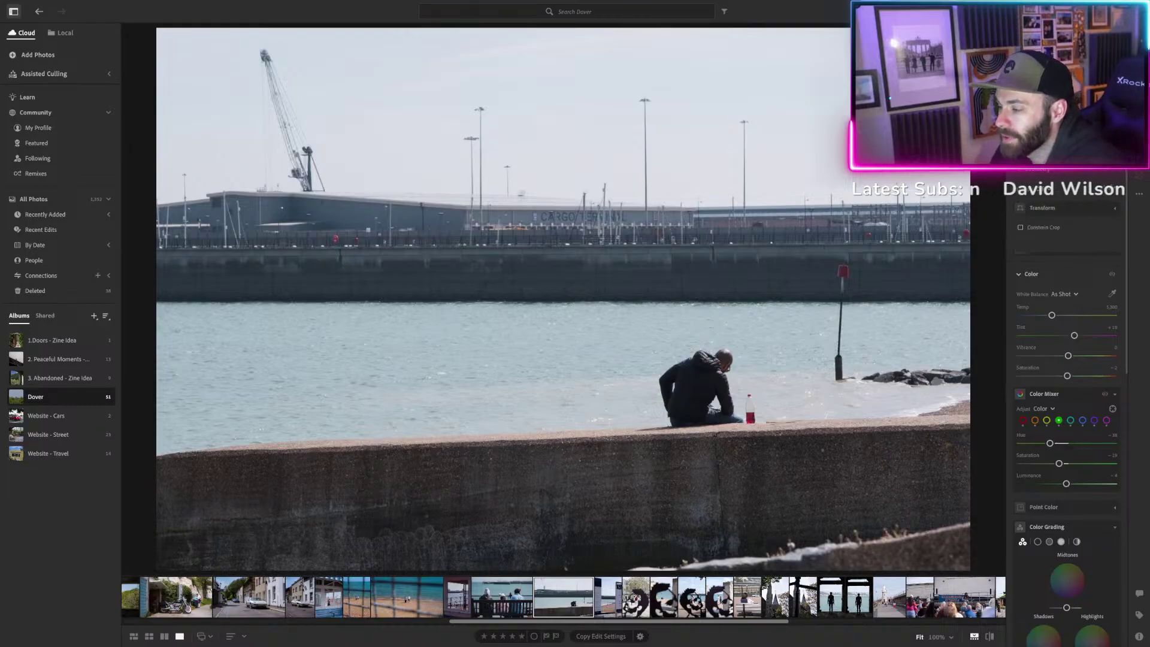
# Change the harbour wall photo's crop to a 16:9 format and reposition and slightly enlarge it around the man, wall and terminal building.
pyautogui.press('c')
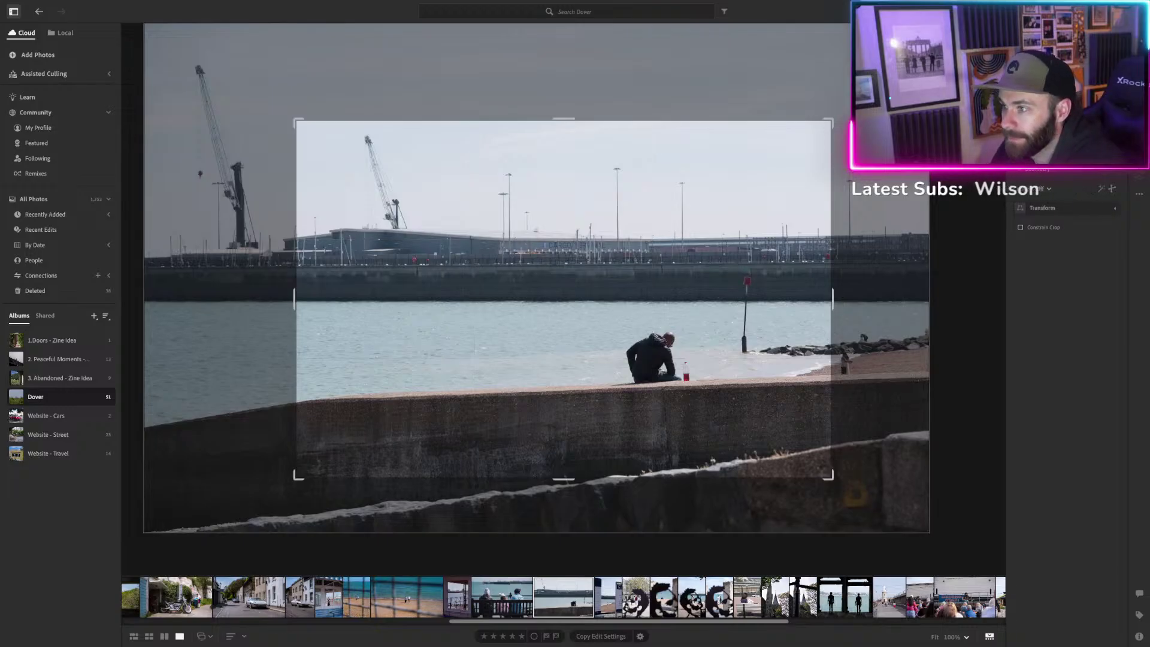
pyautogui.click(1048, 189)
pyautogui.click(1055, 202)
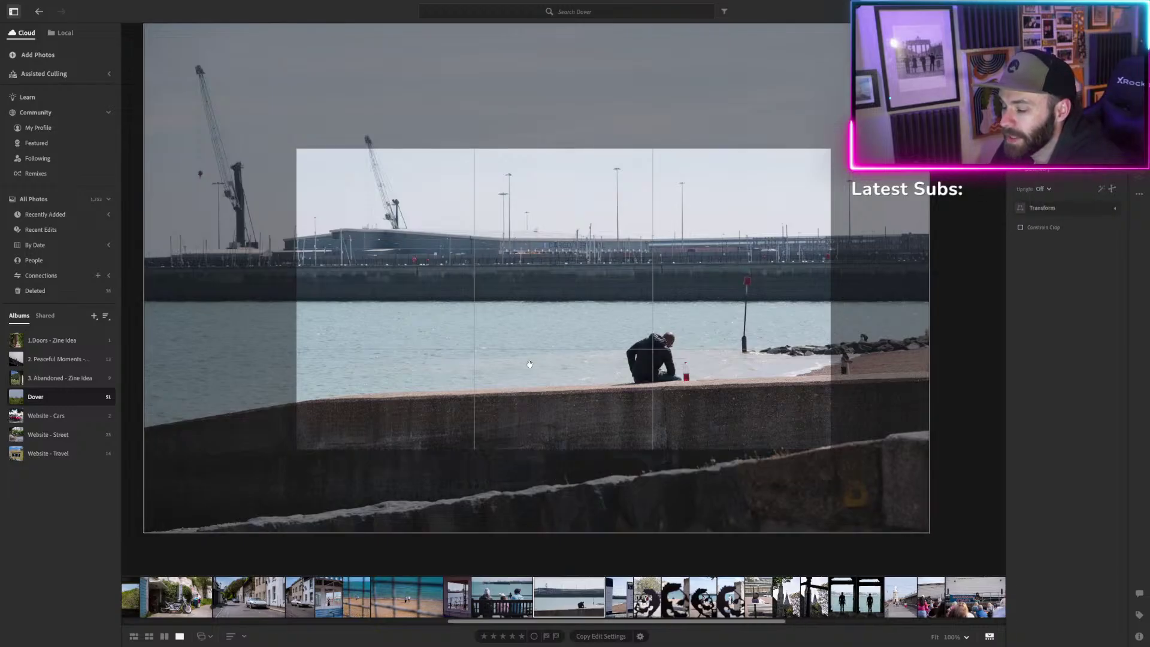
pyautogui.moveTo(536, 361); pyautogui.dragTo(537, 347)
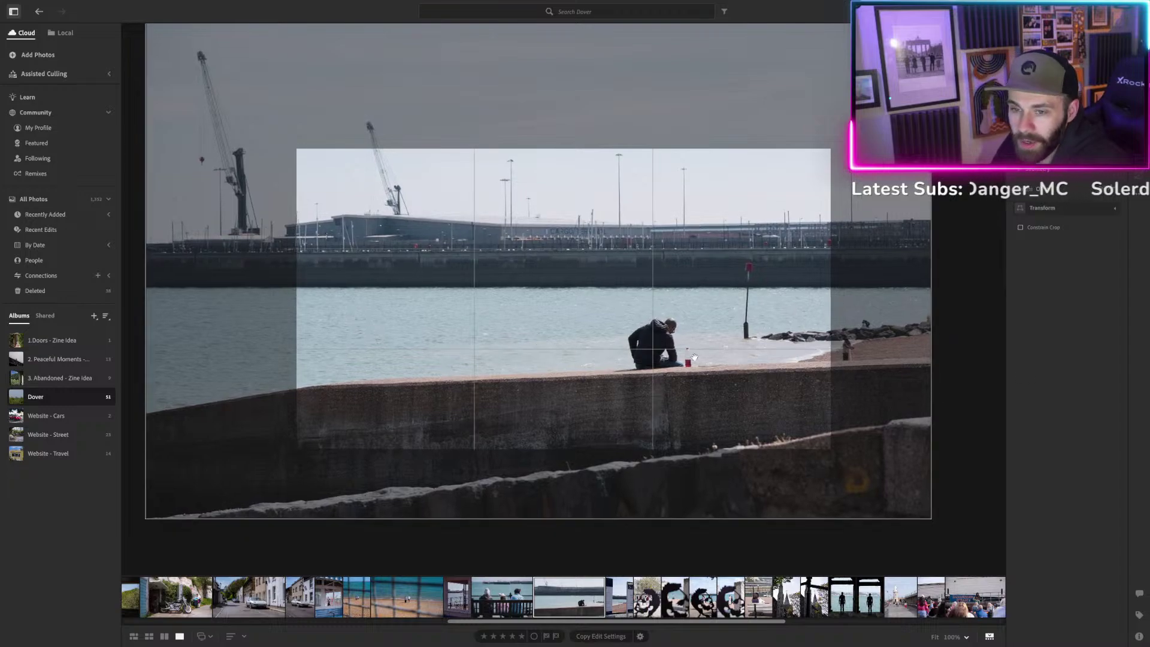
pyautogui.moveTo(296, 149); pyautogui.dragTo(283, 142)
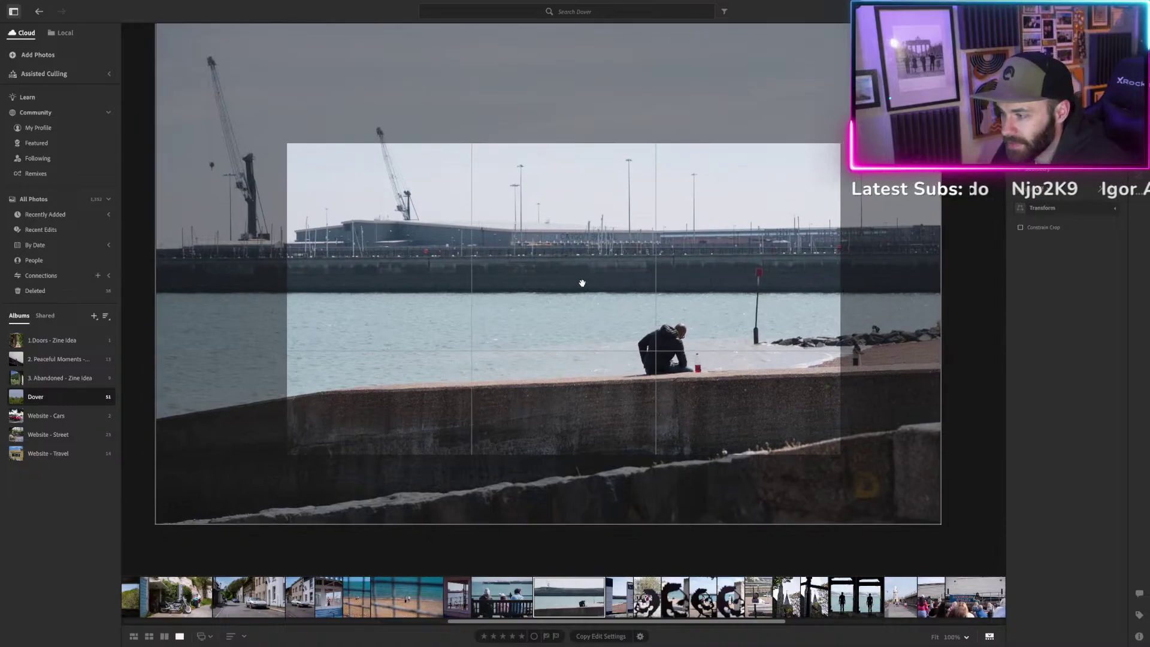
pyautogui.moveTo(841, 143); pyautogui.dragTo(853, 137)
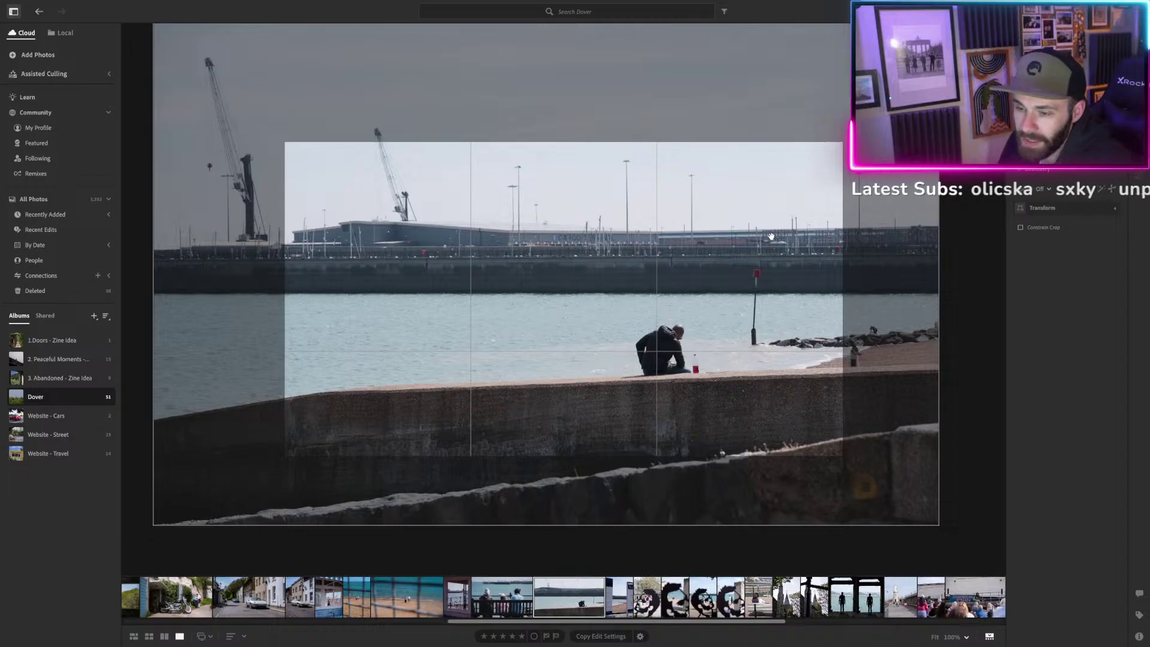
pyautogui.press('Return')
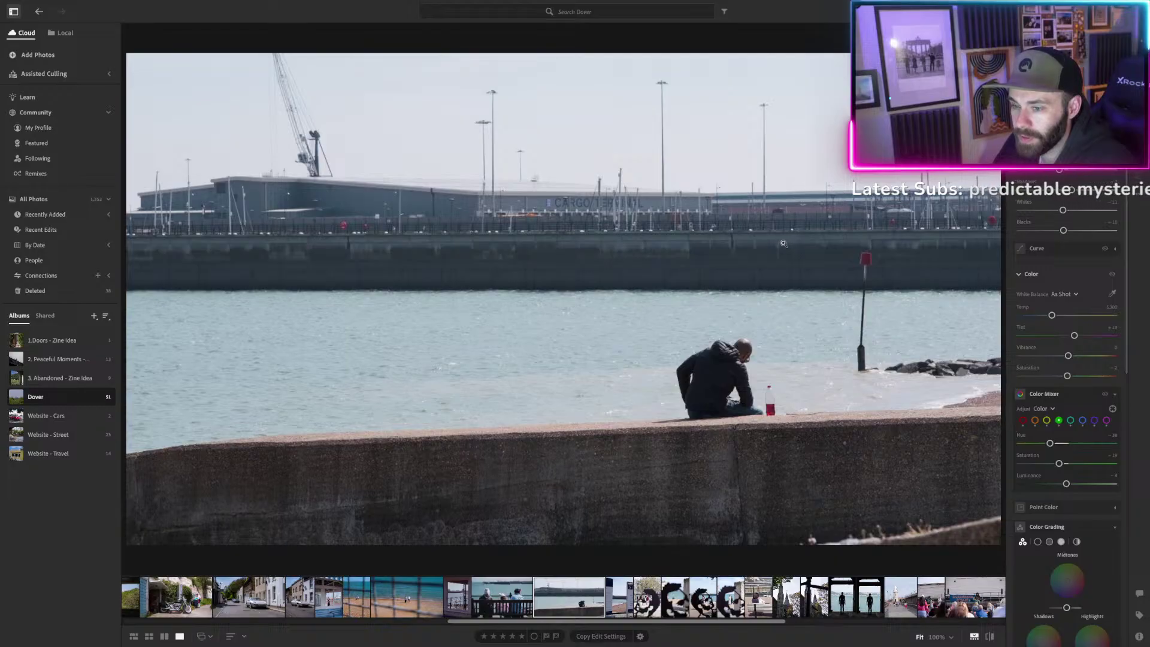
pyautogui.click(716, 338)
pyautogui.click(772, 299)
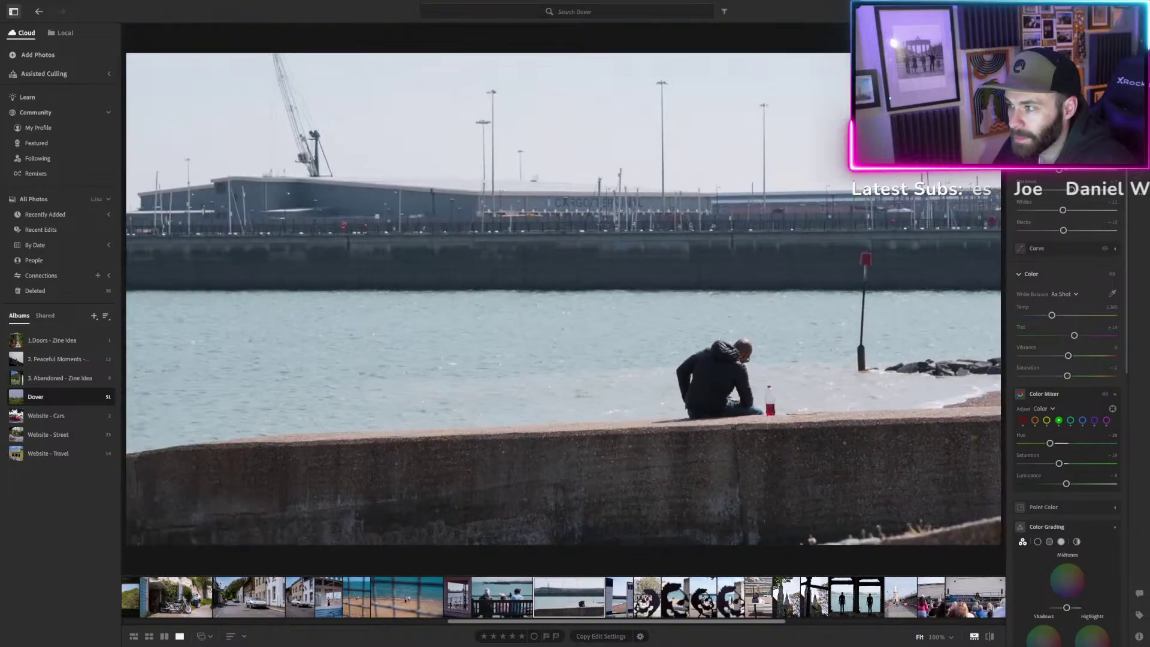
# Remove the crane above the terminal building with generative removal and switch to the second variation.
pyautogui.press('h')
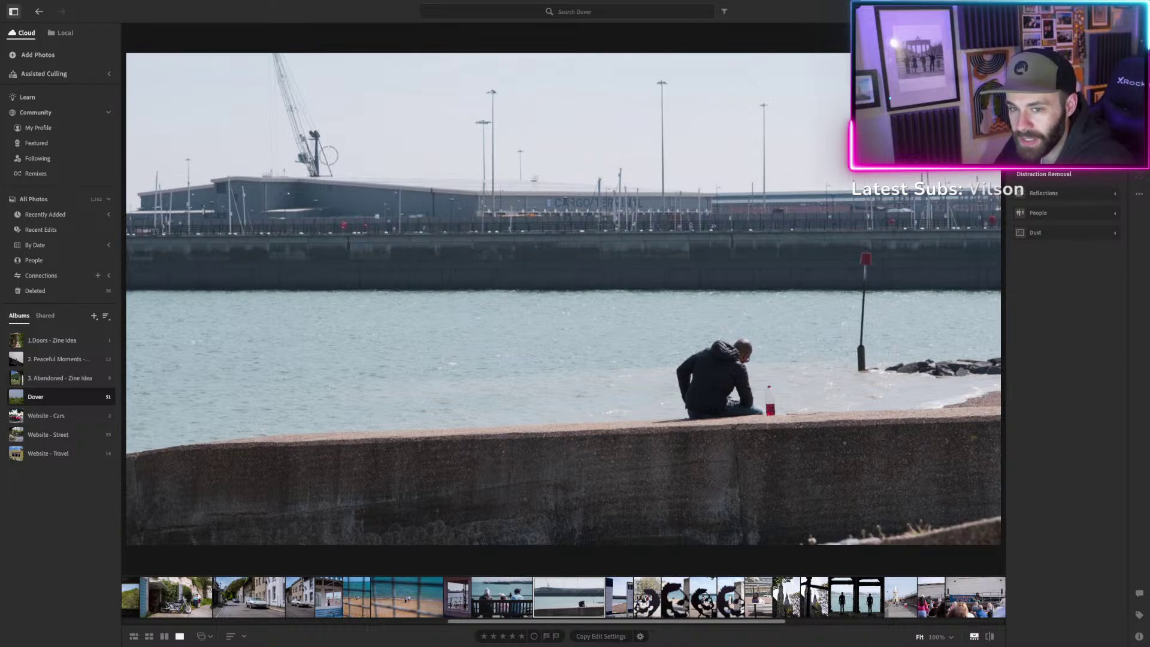
pyautogui.moveTo(318, 168)
pyautogui.mouseDown()
pyautogui.moveTo(291, 122)
pyautogui.moveTo(282, 63)
pyautogui.mouseUp()
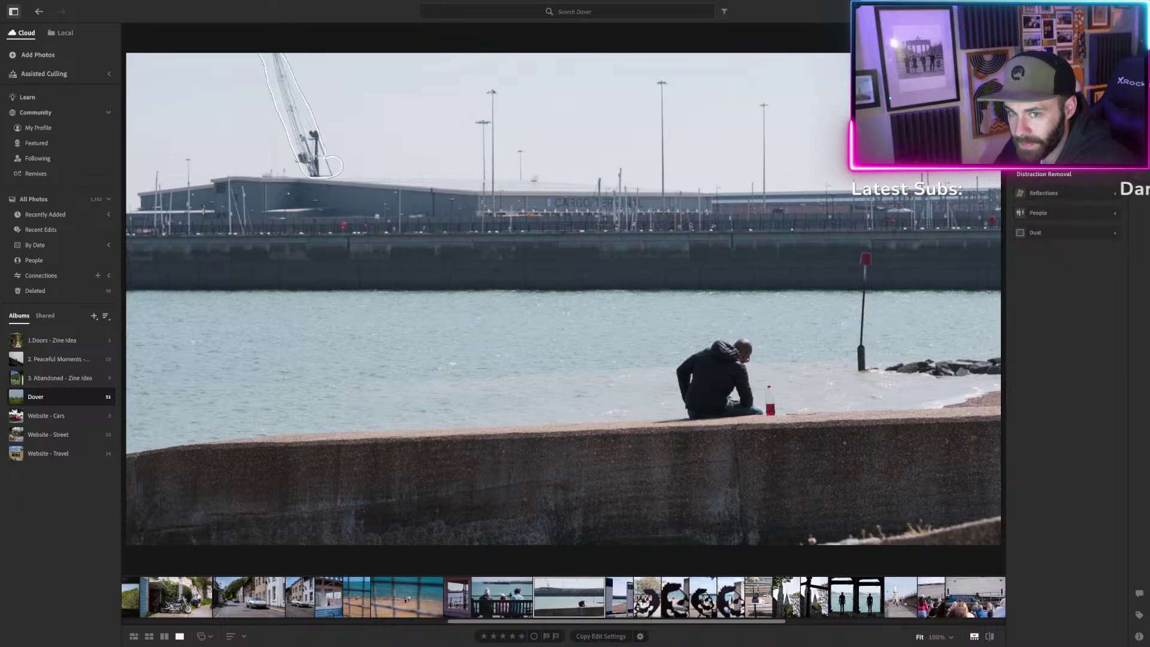
pyautogui.moveTo(286, 165)
pyautogui.mouseDown()
pyautogui.moveTo(263, 167)
pyautogui.moveTo(276, 72)
pyautogui.mouseUp()
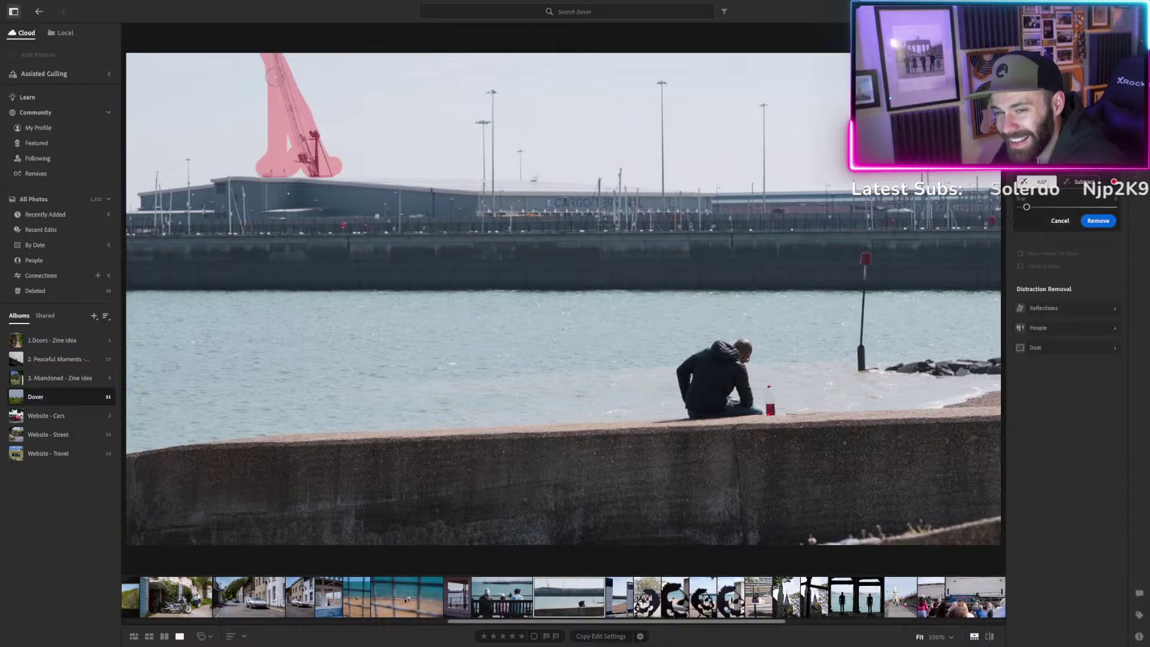
pyautogui.click(1098, 220)
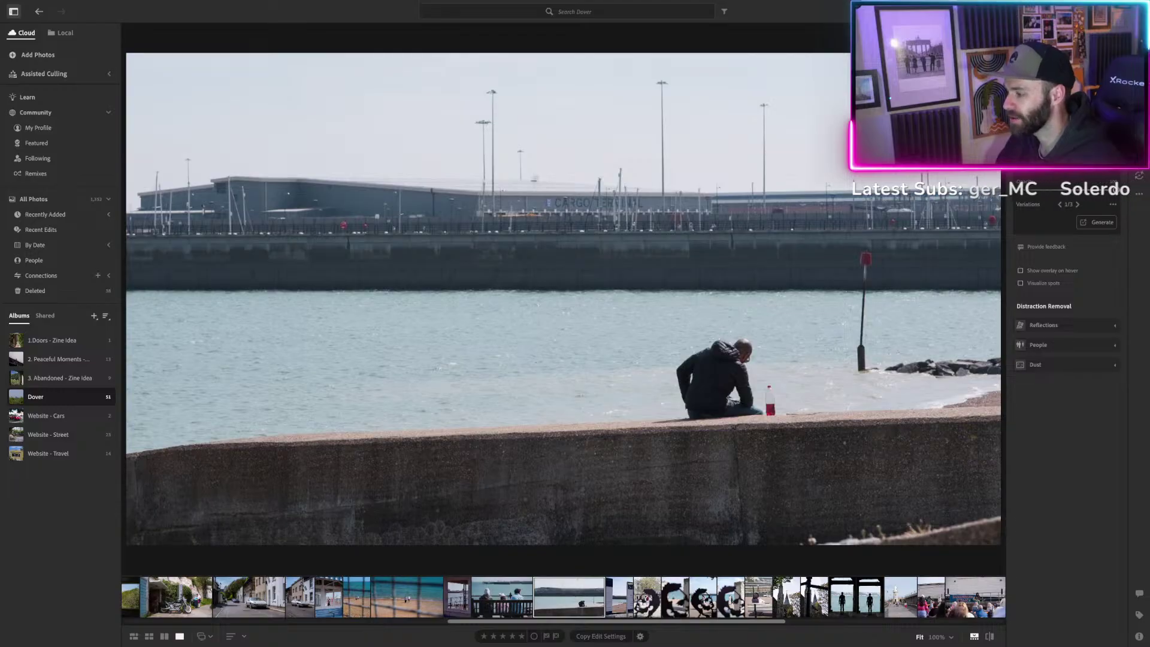
pyautogui.press('super+d')
pyautogui.press('super+d')
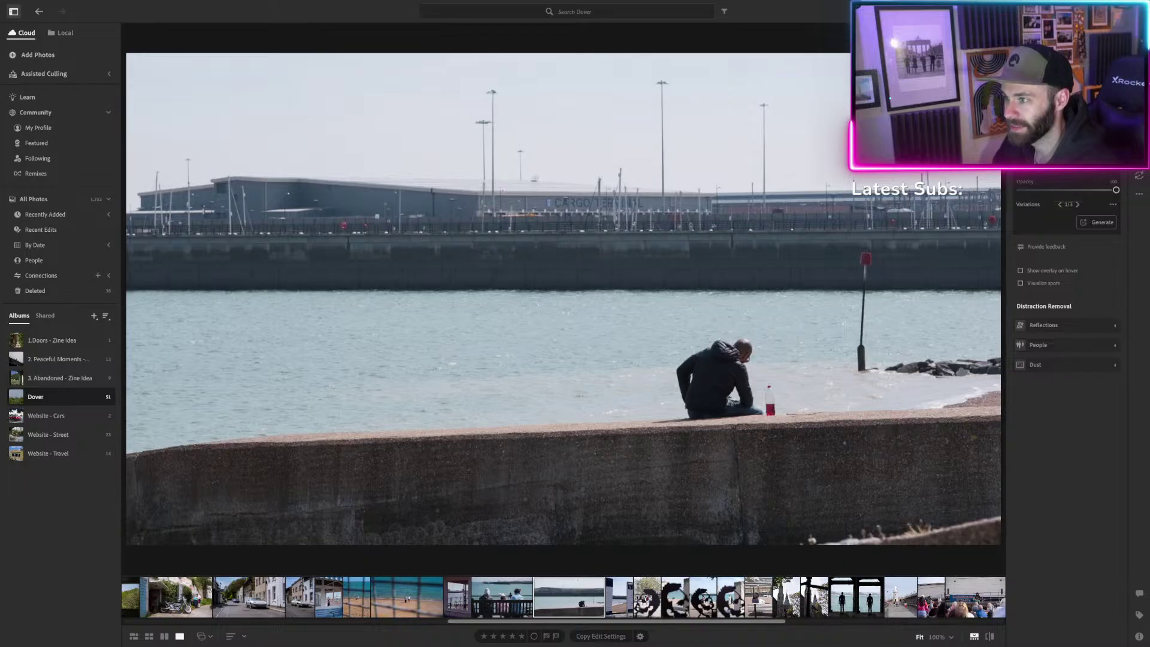
pyautogui.press('e')
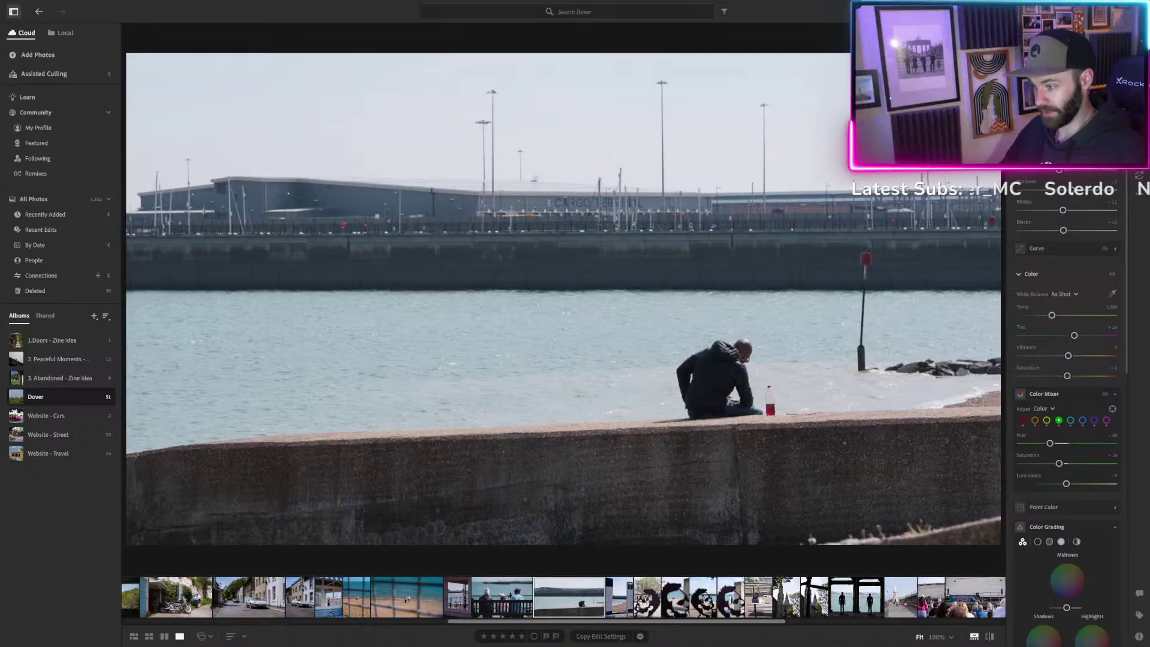
# Straighten the harbour wall photo very slightly and mask the man together with his bottle.
pyautogui.press('c')
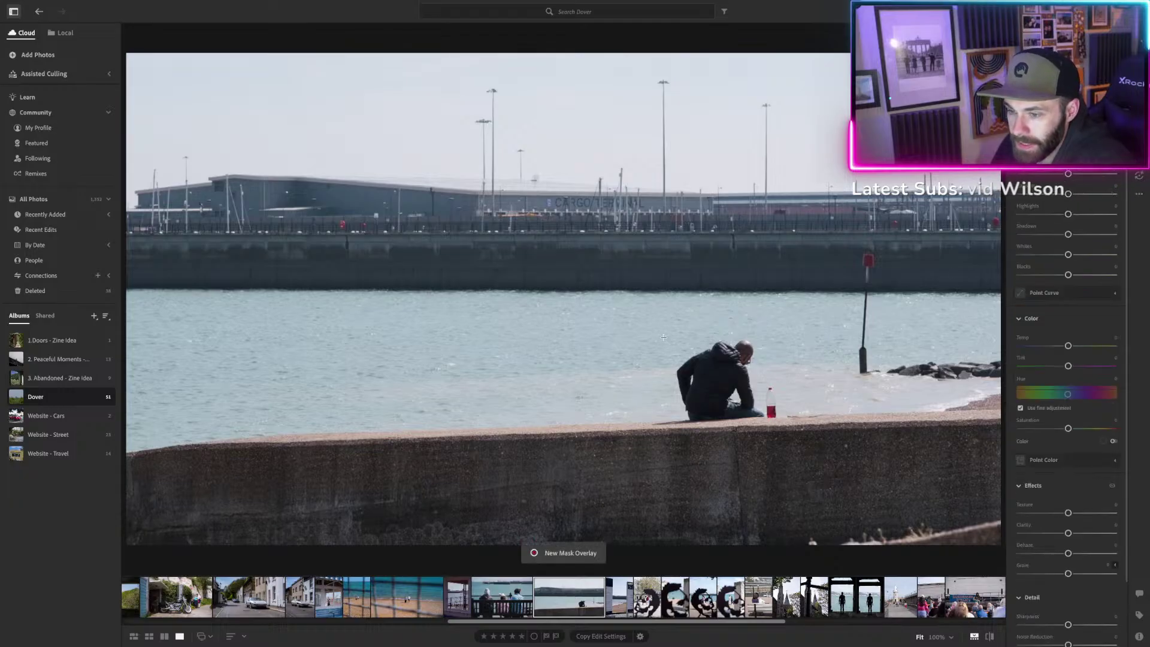
pyautogui.moveTo(777, 423); pyautogui.dragTo(788, 426)
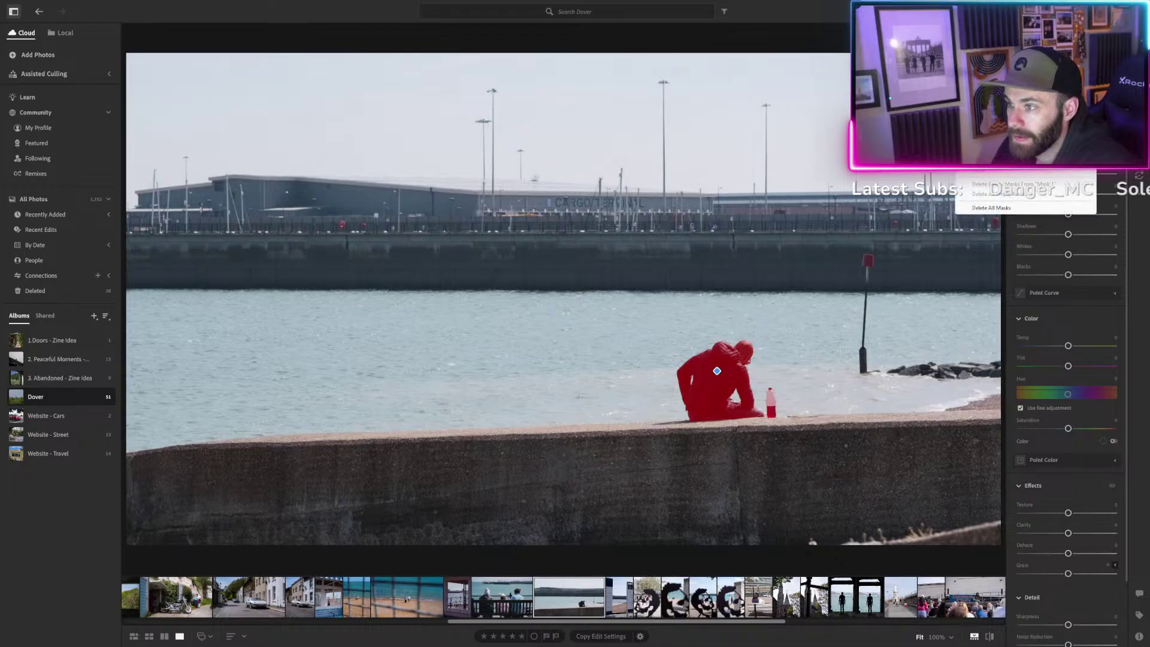
# Create a mask that covers the whole scene except the man, his bottle and the sky.
pyautogui.click(959, 99)
pyautogui.click(1066, 66)
pyautogui.click(940, 128)
pyautogui.click(982, 120)
pyautogui.click(982, 120)
pyautogui.click(986, 196)
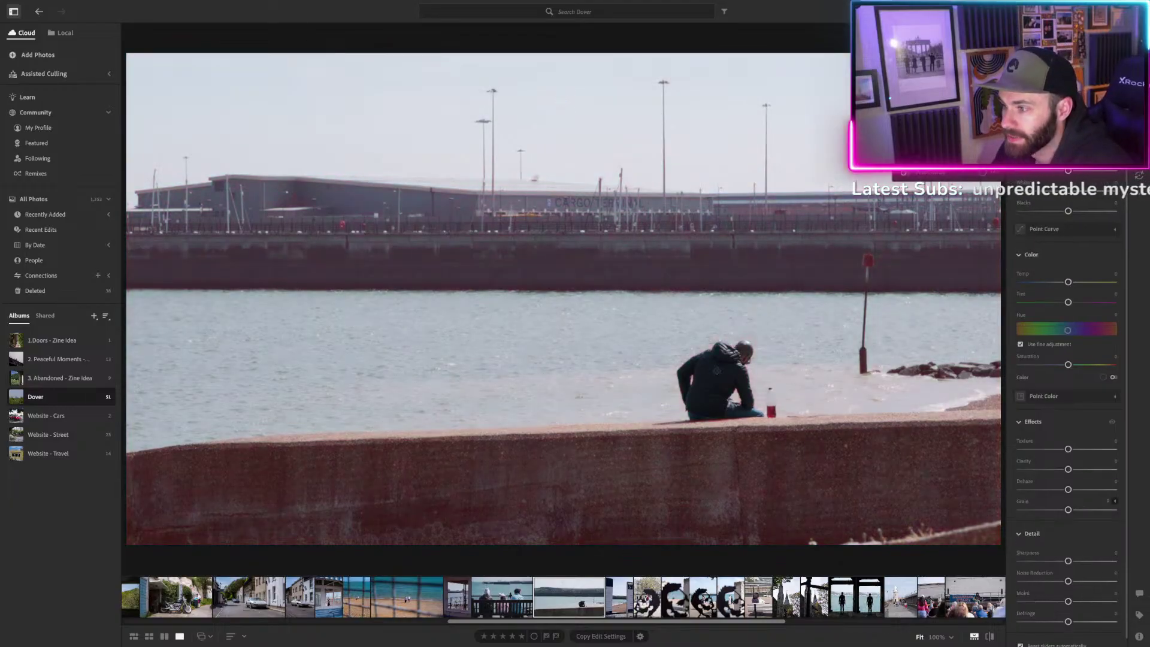
# Outside the masks, reset Grain and Sharpening to their defaults and lower the photo's Clarity to about -25.
pyautogui.scroll(-5, 1033, 375)
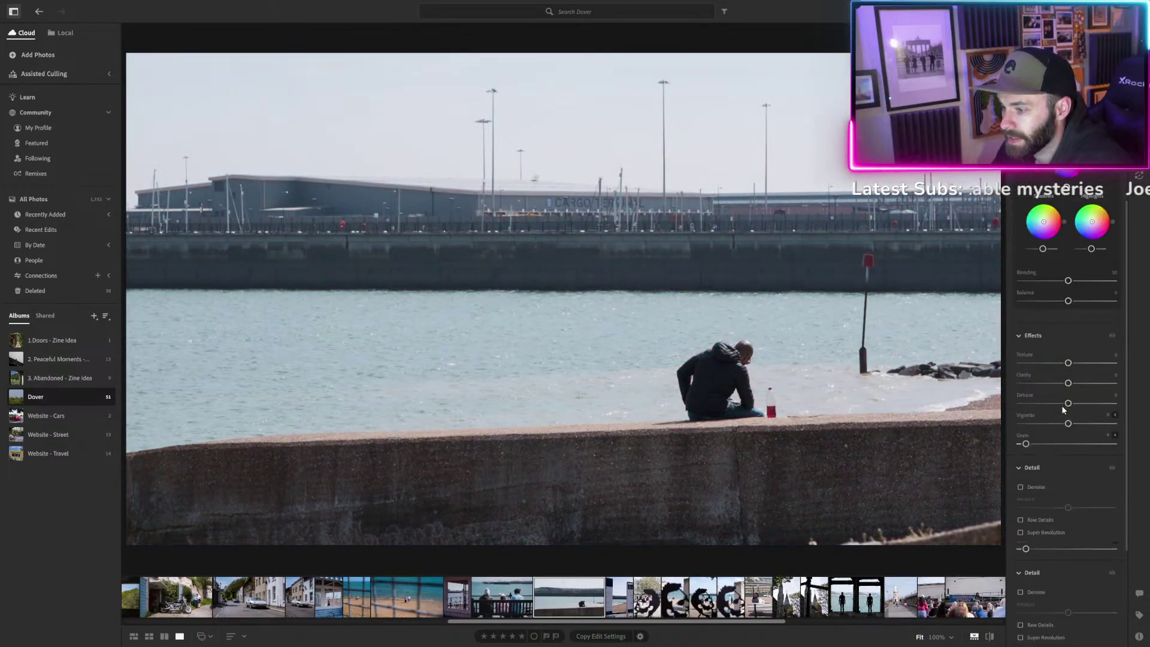
pyautogui.doubleClick(1025, 444)
pyautogui.doubleClick(1027, 562)
pyautogui.moveTo(1068, 383); pyautogui.dragTo(1057, 384)
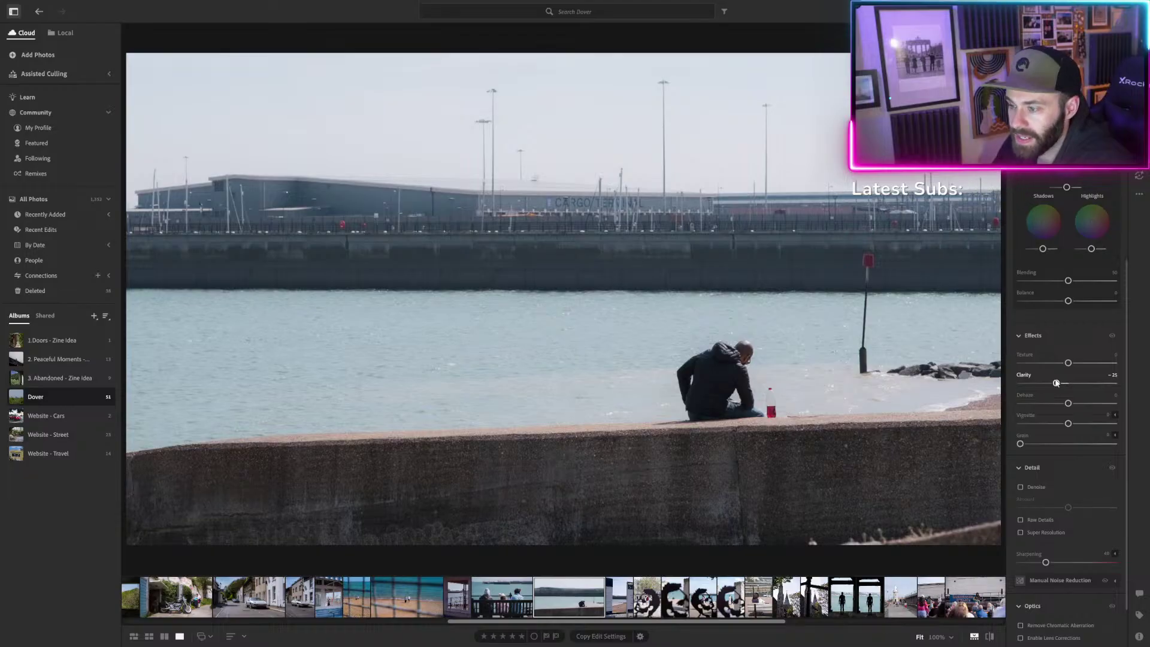
pyautogui.scroll(6, 1073, 358)
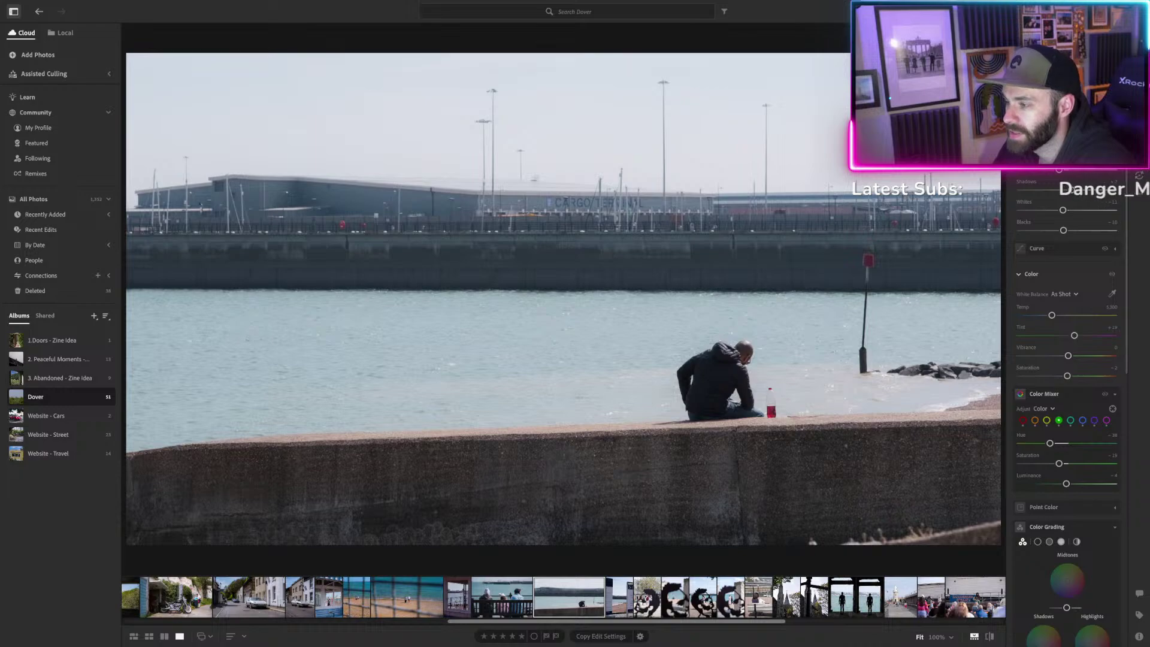
# Reopen the masks and check with the overlay which areas the background mask covers.
pyautogui.press('m')
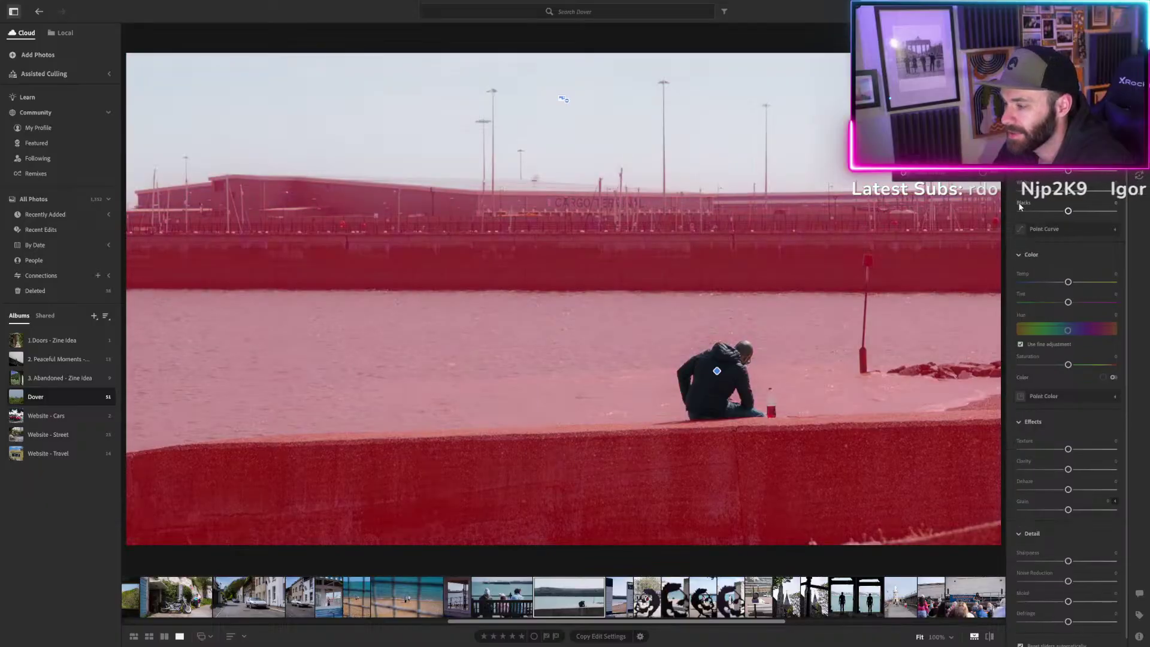
pyautogui.scroll(-1, 1029, 205)
pyautogui.scroll(-1, 1076, 438)
pyautogui.scroll(1, 1076, 442)
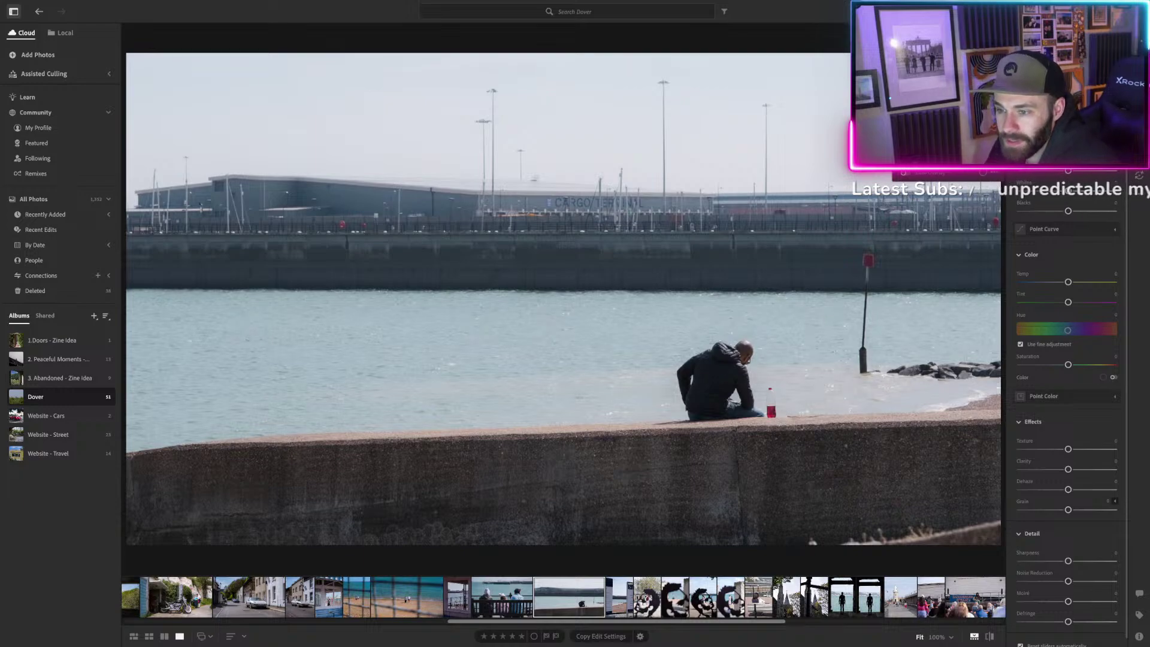
pyautogui.press('o')
pyautogui.press('o')
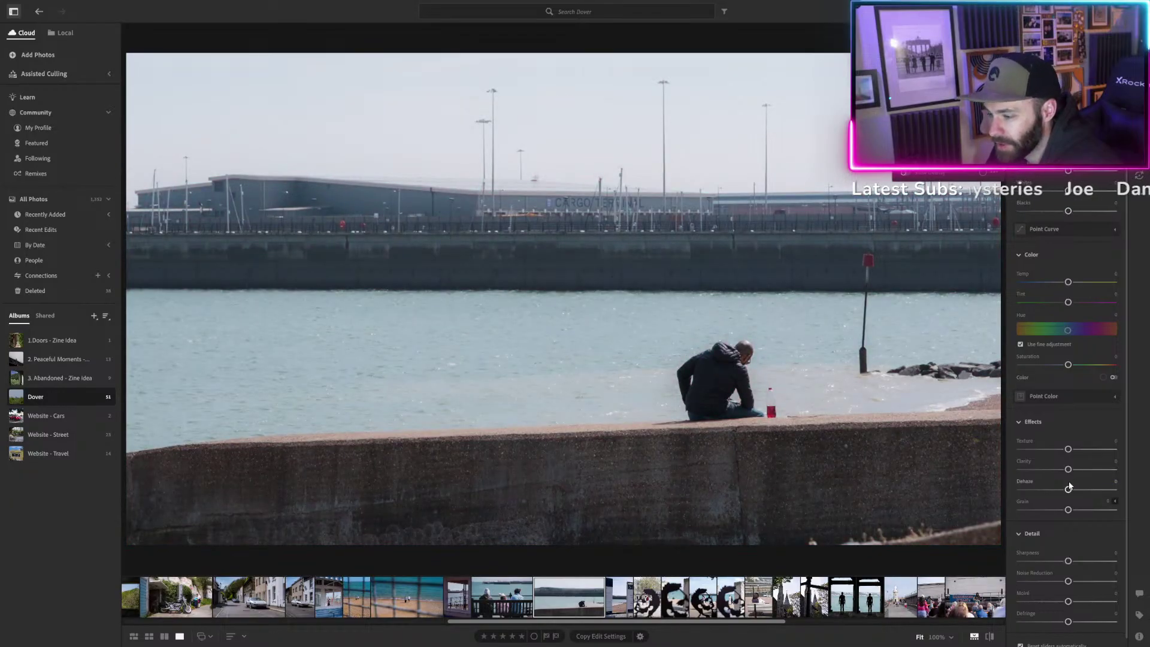
# Set Dehaze to about +12 on the background mask, and set Dehaze to +20 with Clarity about +12 on the sky mask.
pyautogui.moveTo(1069, 490); pyautogui.dragTo(1074, 490)
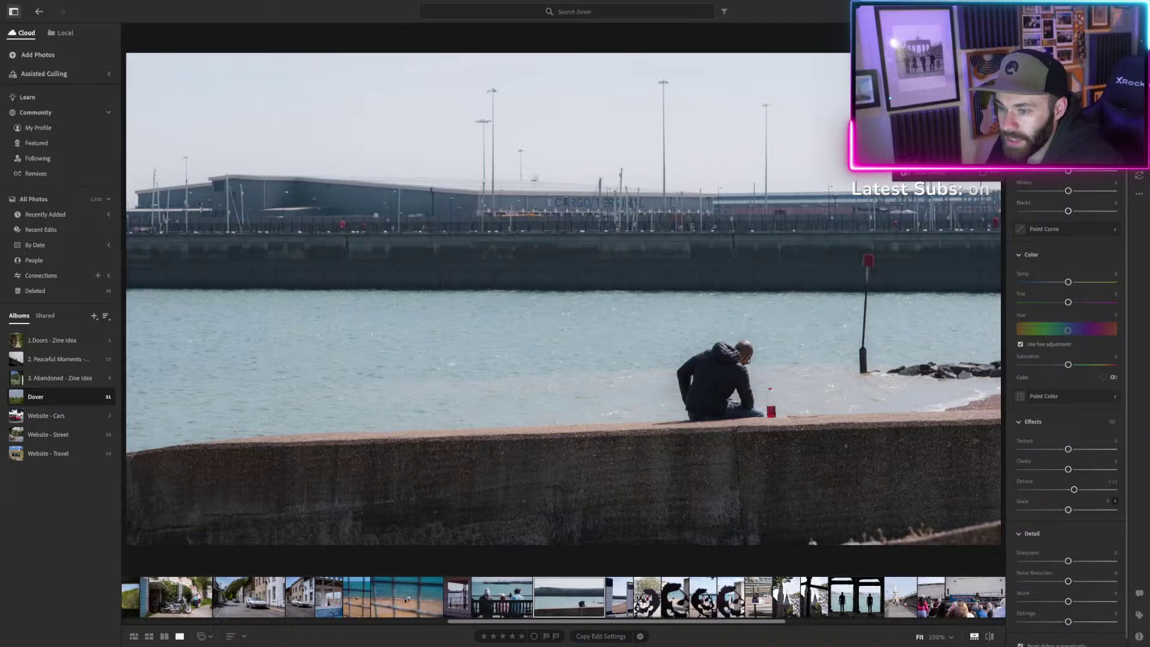
pyautogui.hotkey('ctrl', 'z')
pyautogui.scroll(-1, 1078, 441)
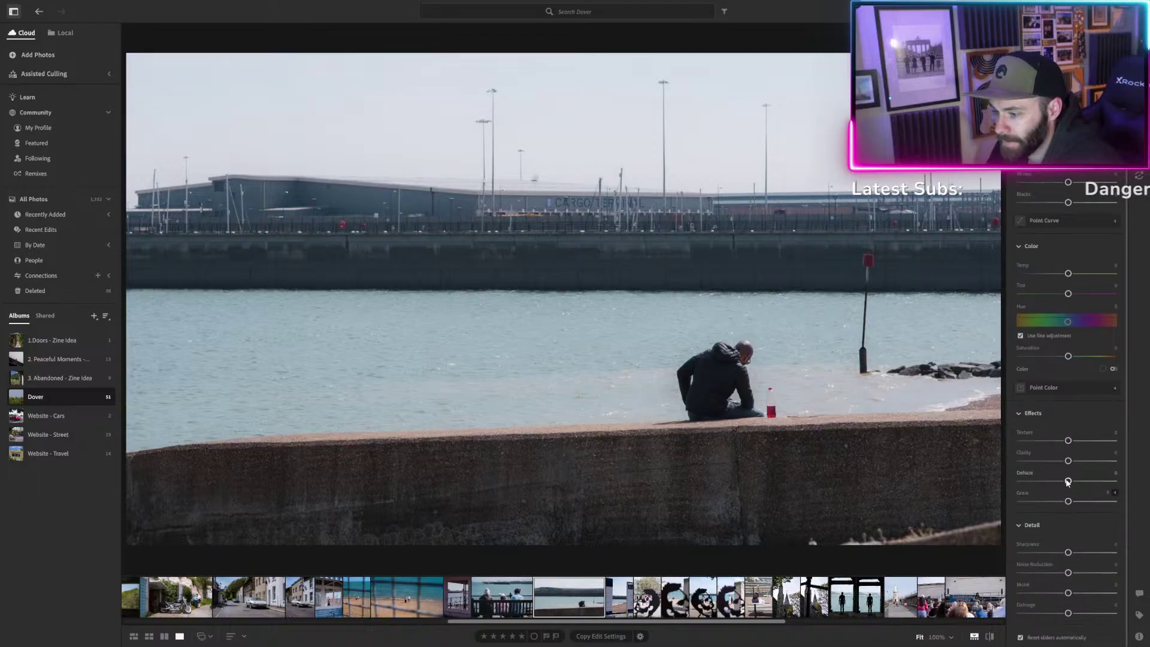
pyautogui.moveTo(1068, 481)
pyautogui.mouseDown()
pyautogui.moveTo(1141, 480)
pyautogui.moveTo(1084, 484)
pyautogui.mouseUp()
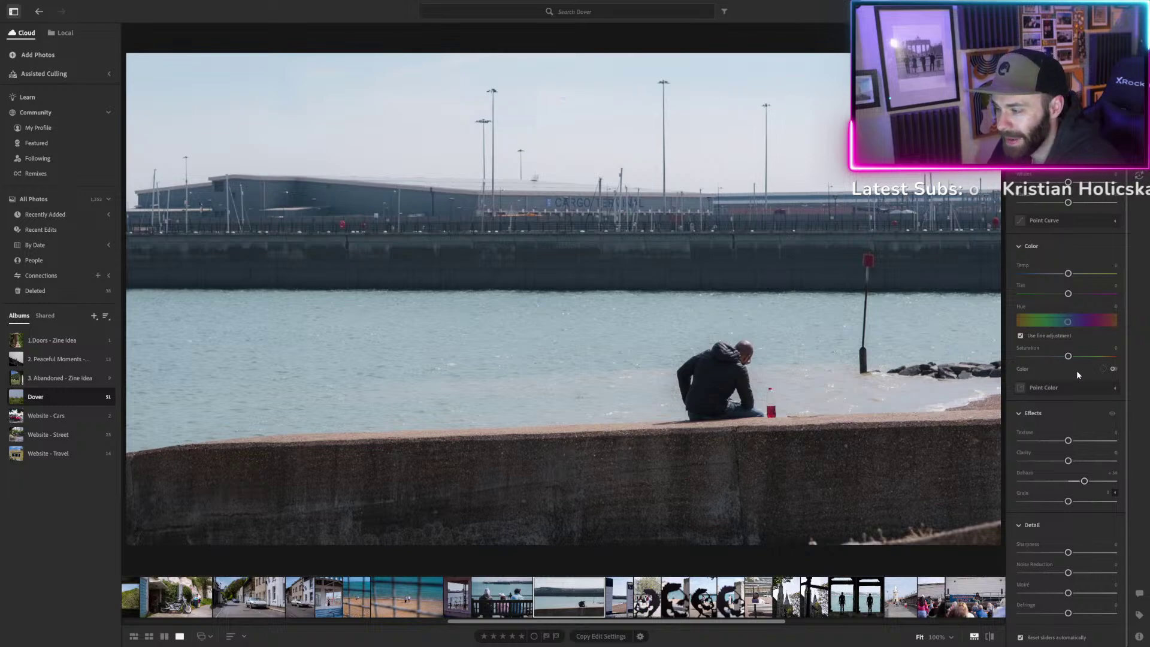
pyautogui.doubleClick(1084, 481)
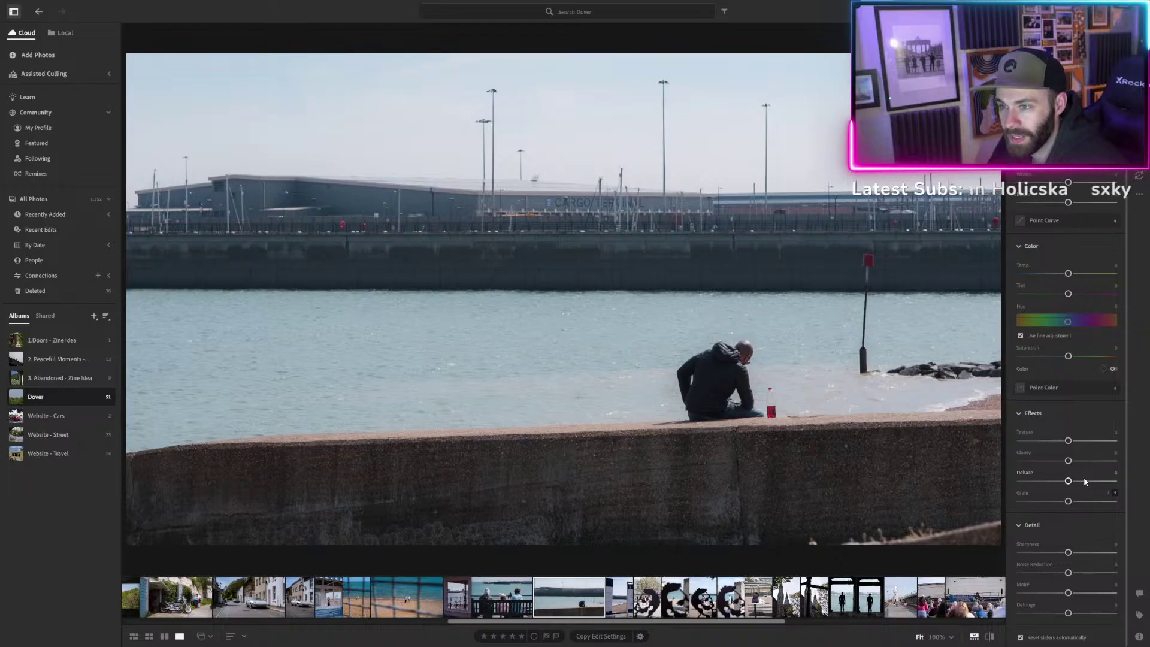
pyautogui.click(1085, 481)
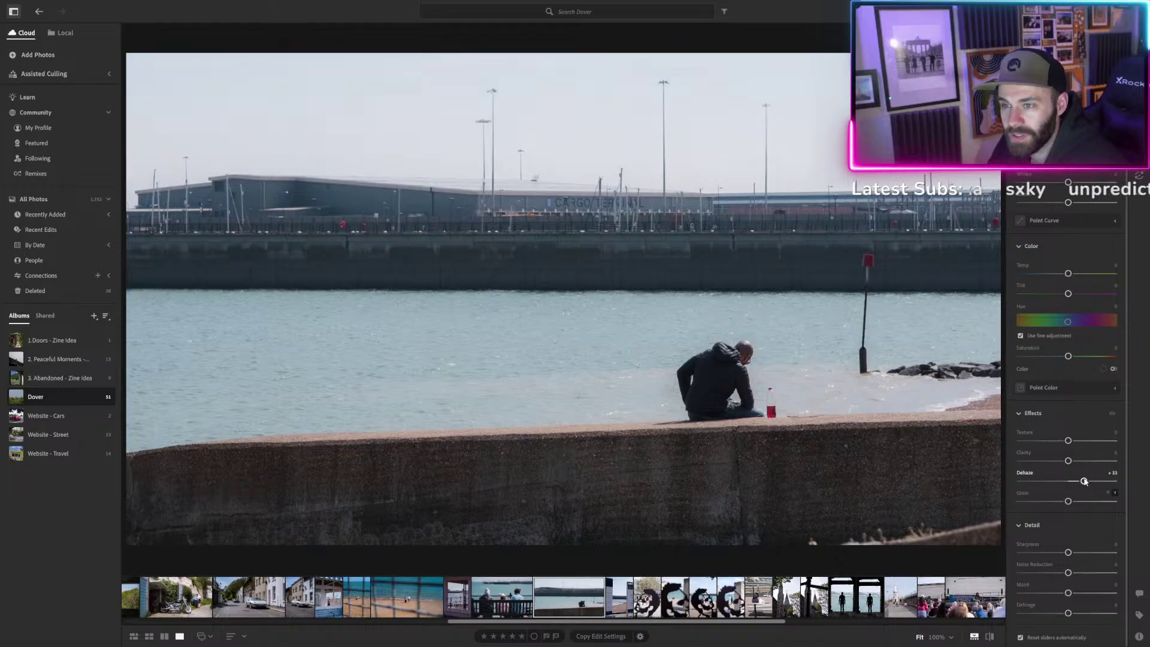
pyautogui.moveTo(1085, 481); pyautogui.dragTo(1077, 481)
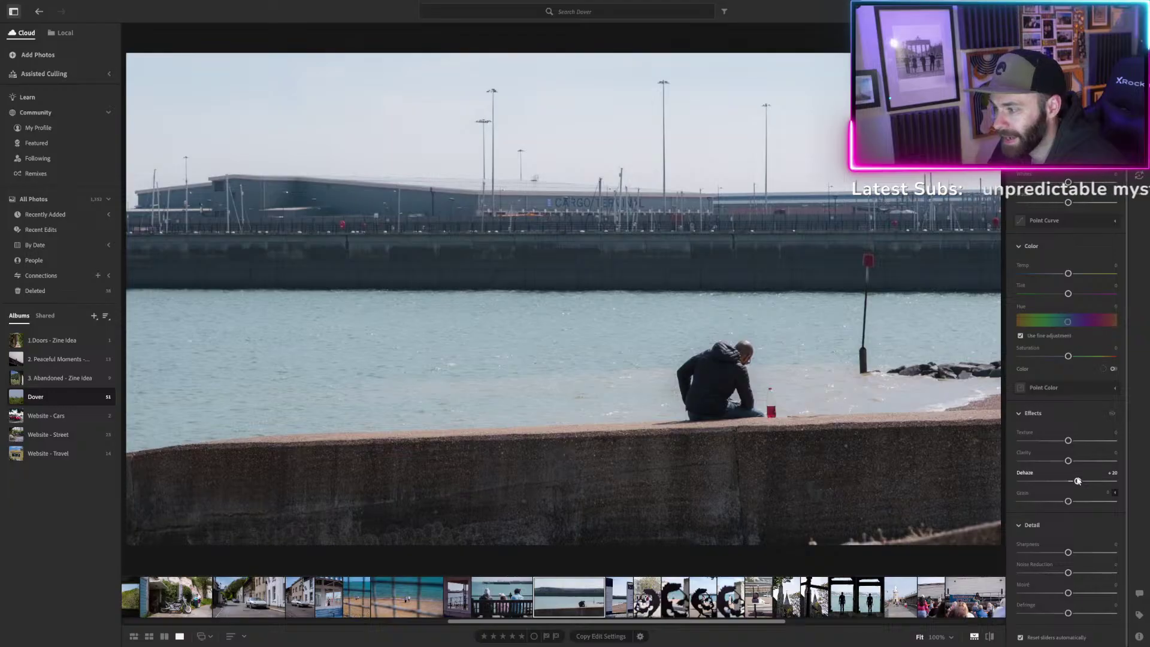
pyautogui.click(1081, 461)
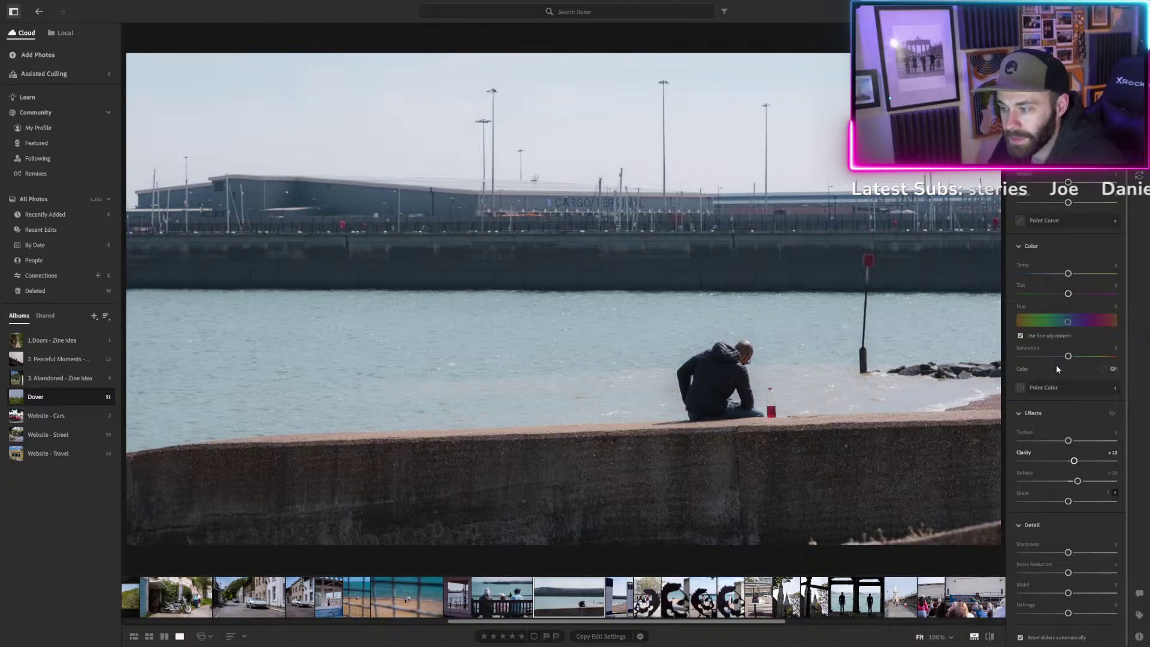
# On the man's mask, set Clarity to about +30, Texture to +12 and Dehaze to +4, and slightly raise Sharpness, Contrast, Highlights and Shadows.
pyautogui.scroll(1, 1029, 347)
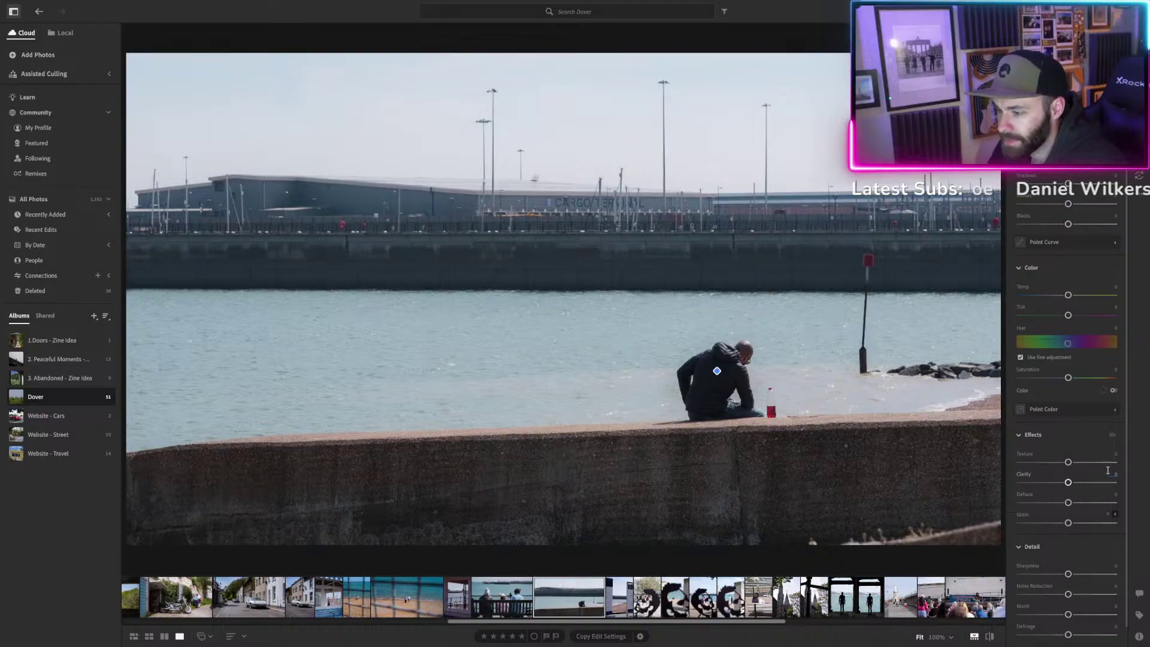
pyautogui.doubleClick(1070, 483)
pyautogui.moveTo(1071, 484)
pyautogui.mouseDown()
pyautogui.moveTo(1089, 486)
pyautogui.moveTo(1069, 506)
pyautogui.mouseUp()
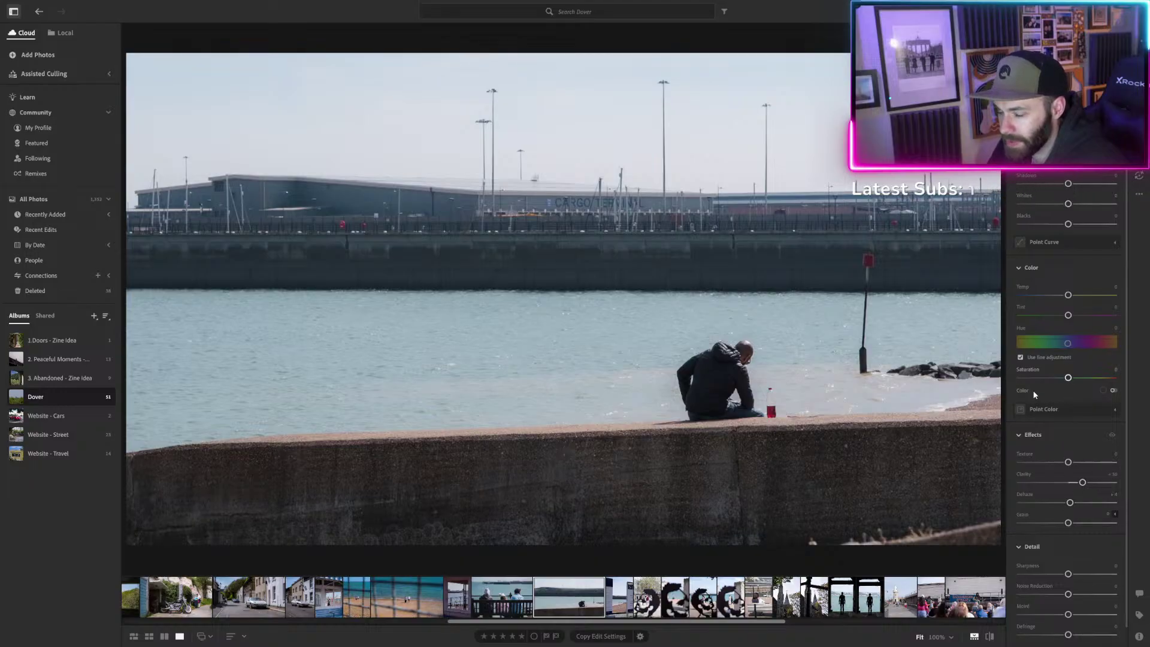
pyautogui.moveTo(1070, 464); pyautogui.dragTo(1076, 464)
pyautogui.scroll(-1, 1078, 470)
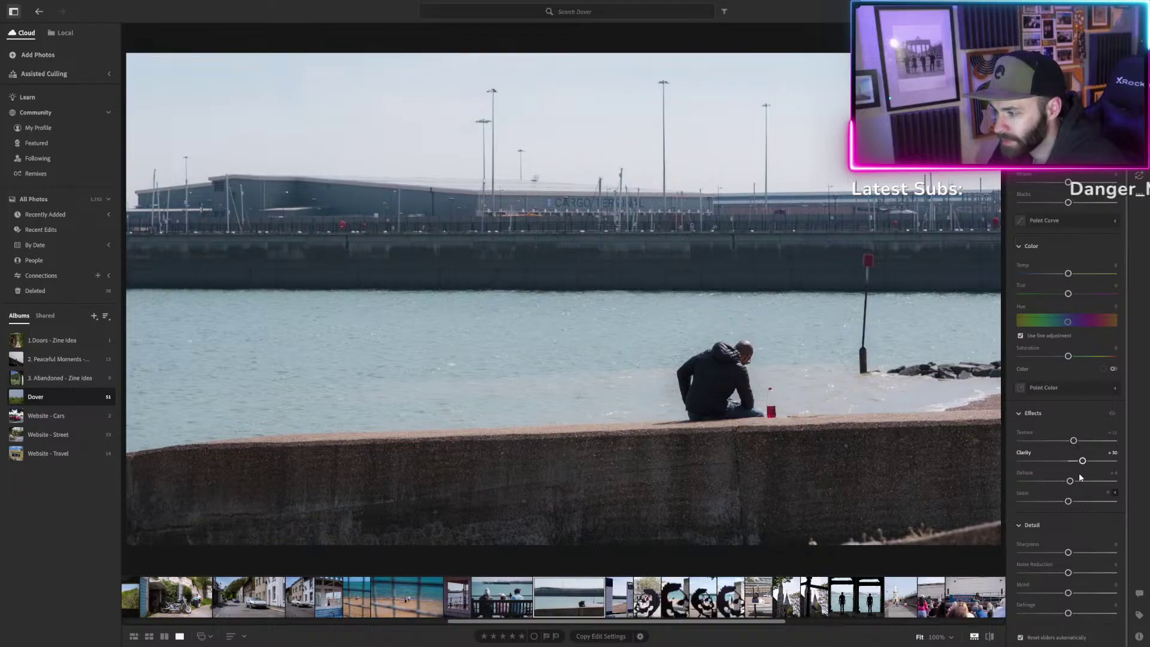
pyautogui.moveTo(1070, 552); pyautogui.dragTo(1074, 552)
pyautogui.scroll(3, 1080, 427)
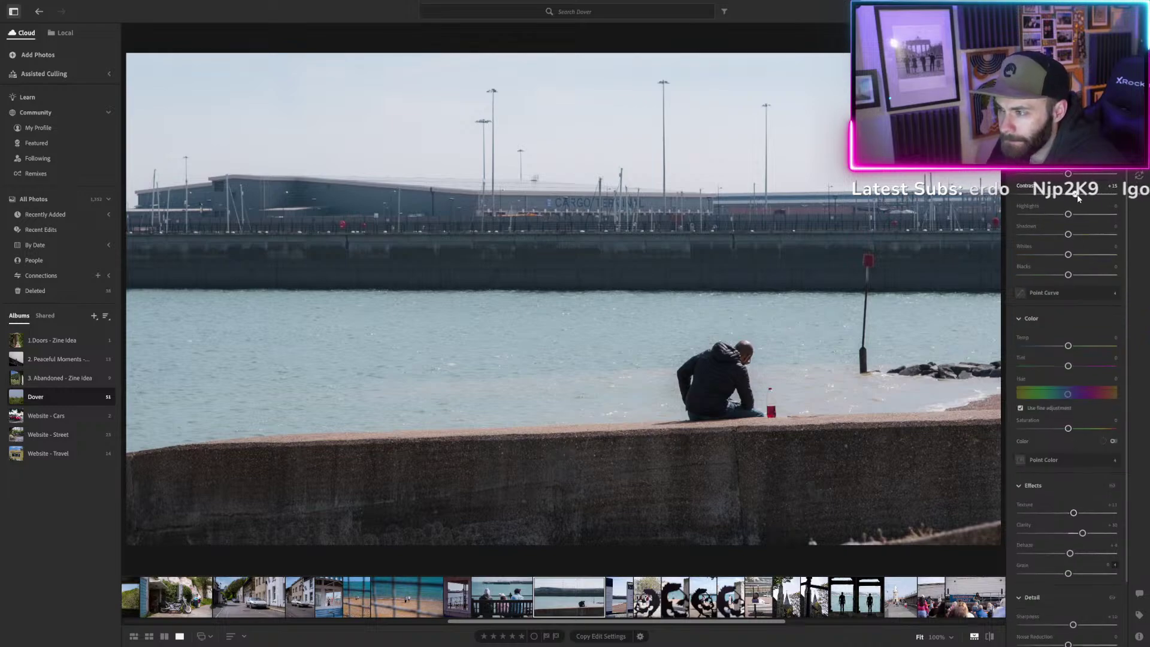
pyautogui.moveTo(1069, 234); pyautogui.dragTo(1068, 219)
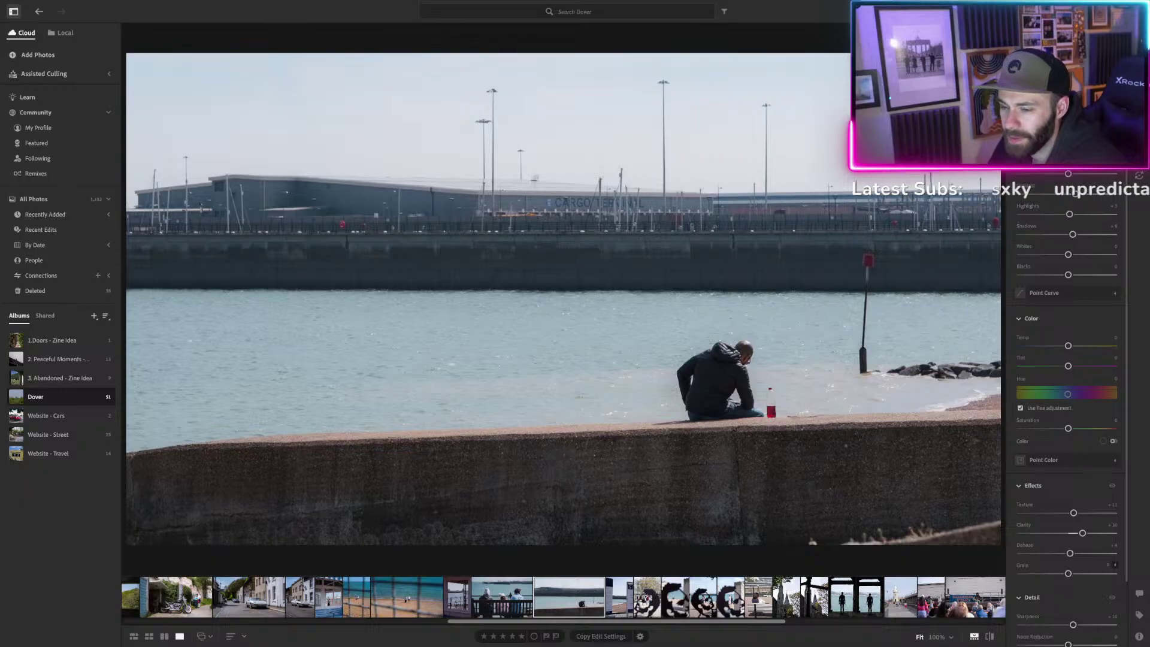
# Add a separate object mask around the red bottle beside the man.
pyautogui.scroll(-2, 1018, 222)
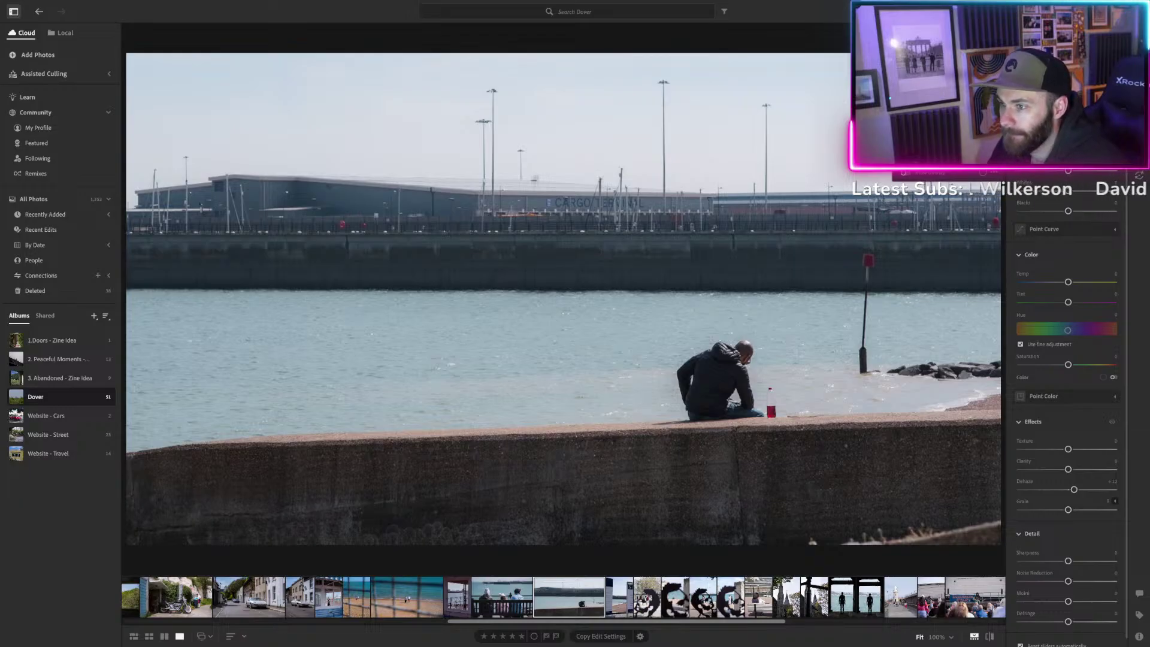
pyautogui.press('m')
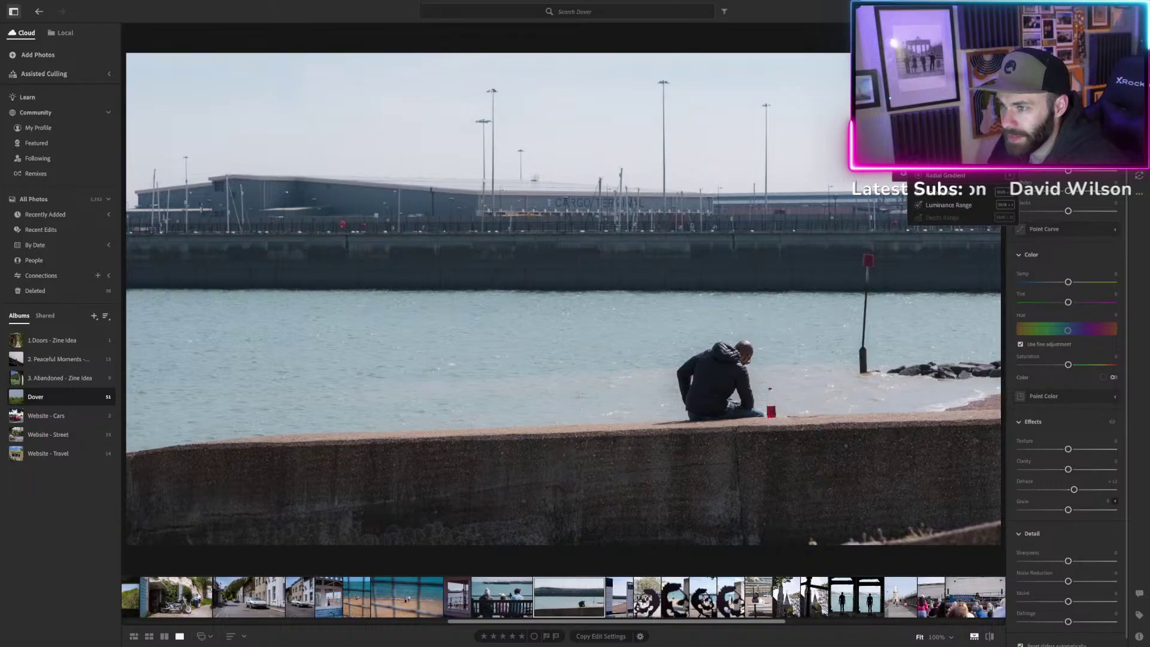
pyautogui.click(948, 205)
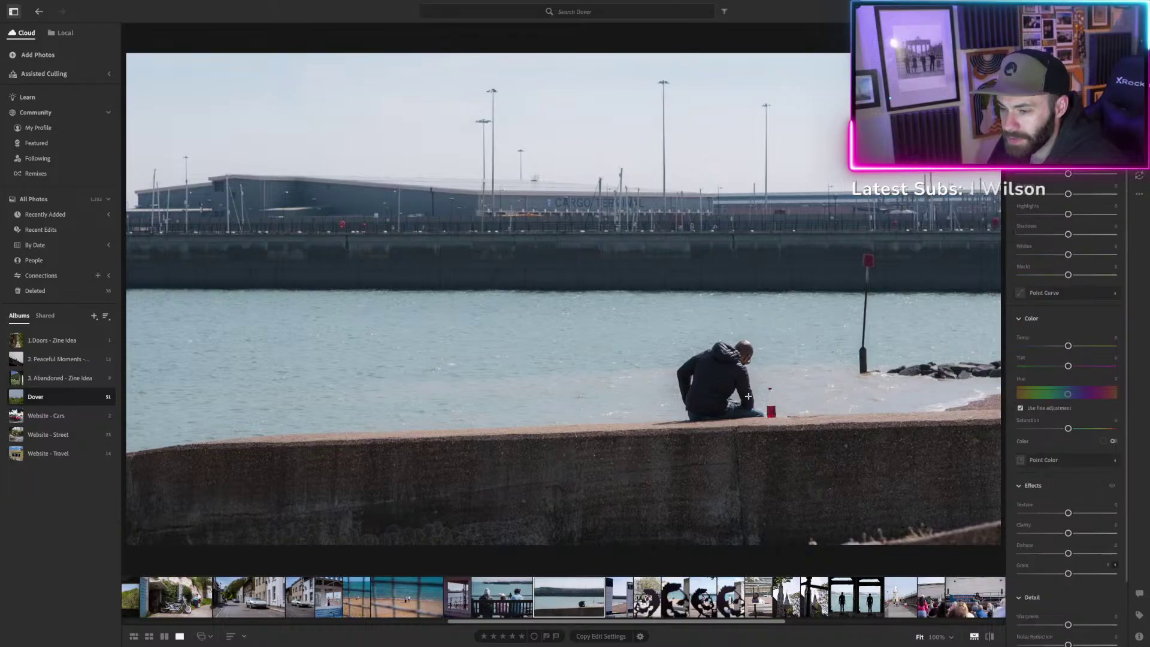
pyautogui.moveTo(764, 383); pyautogui.dragTo(779, 419)
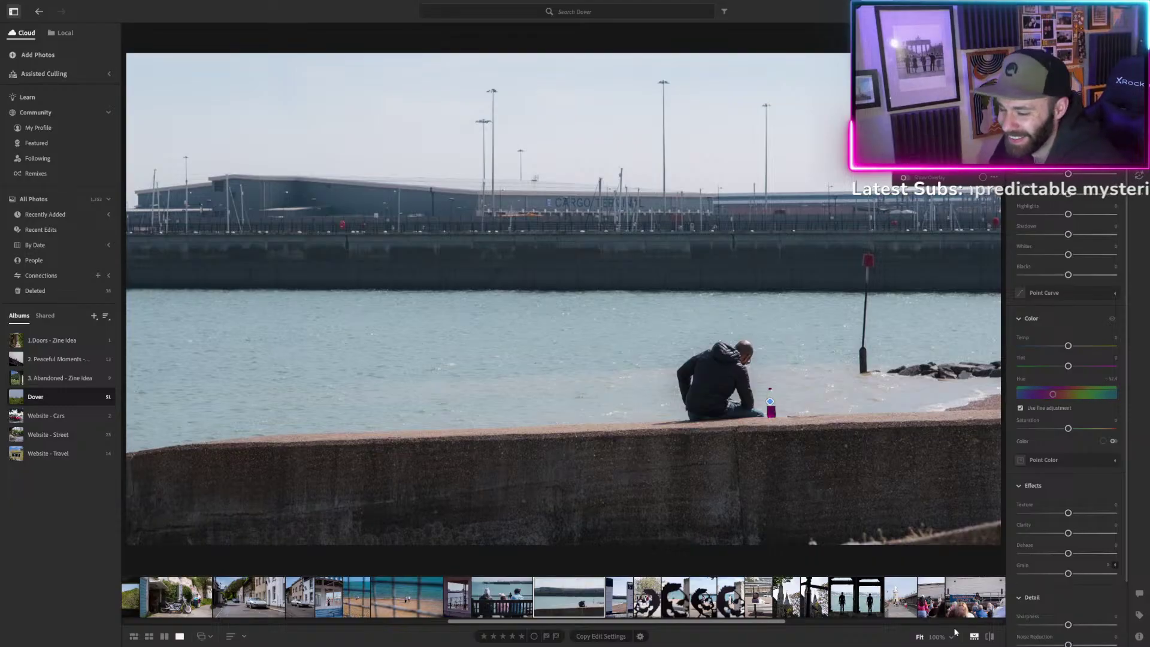
# Try other hues on the bottle's mask, reset Hue, and raise Saturation to about +54, Highlights to about +21 and Contrast slightly.
pyautogui.click(938, 639)
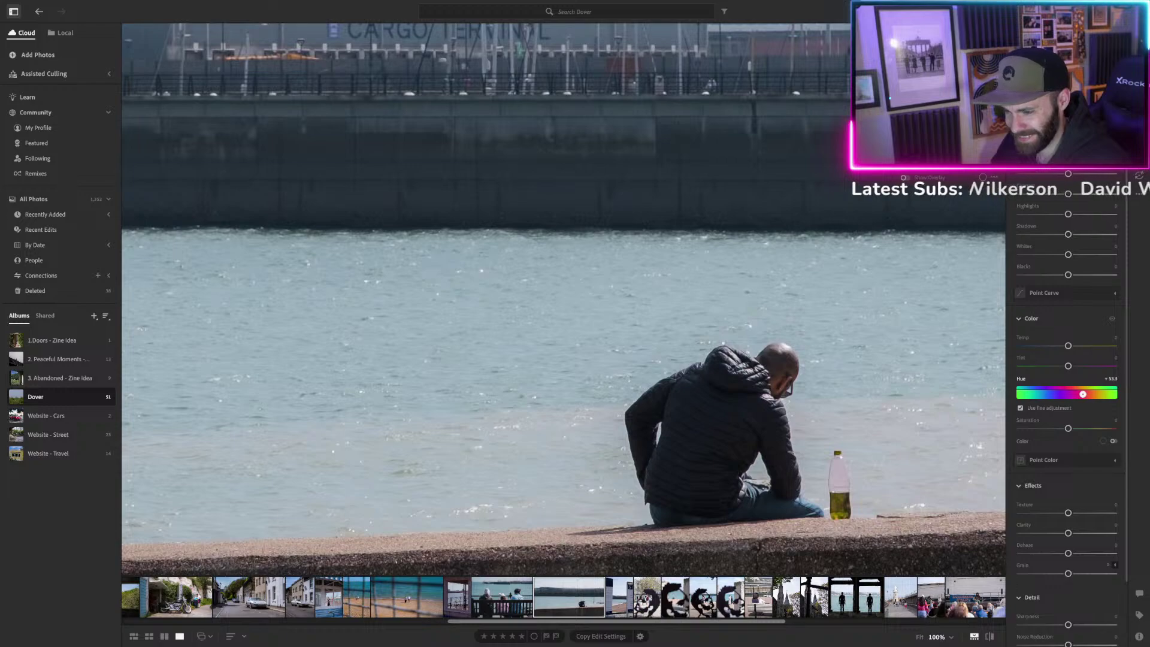
pyautogui.moveTo(1083, 394); pyautogui.dragTo(1112, 394)
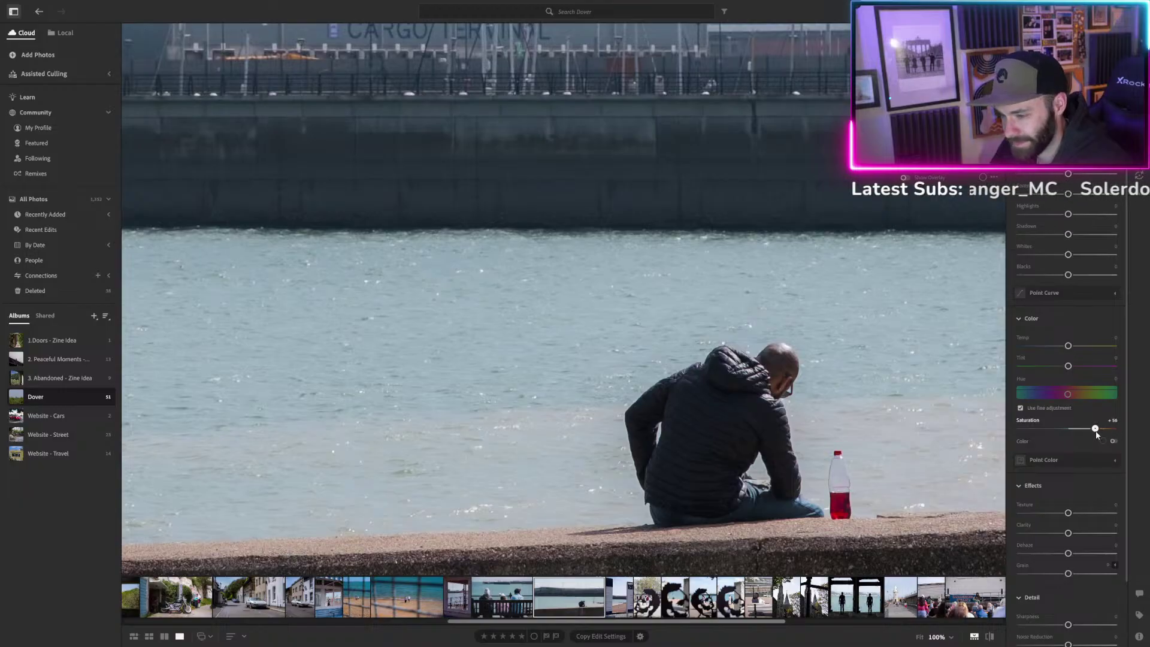
pyautogui.click(1113, 318)
pyautogui.moveTo(838, 482); pyautogui.dragTo(837, 449)
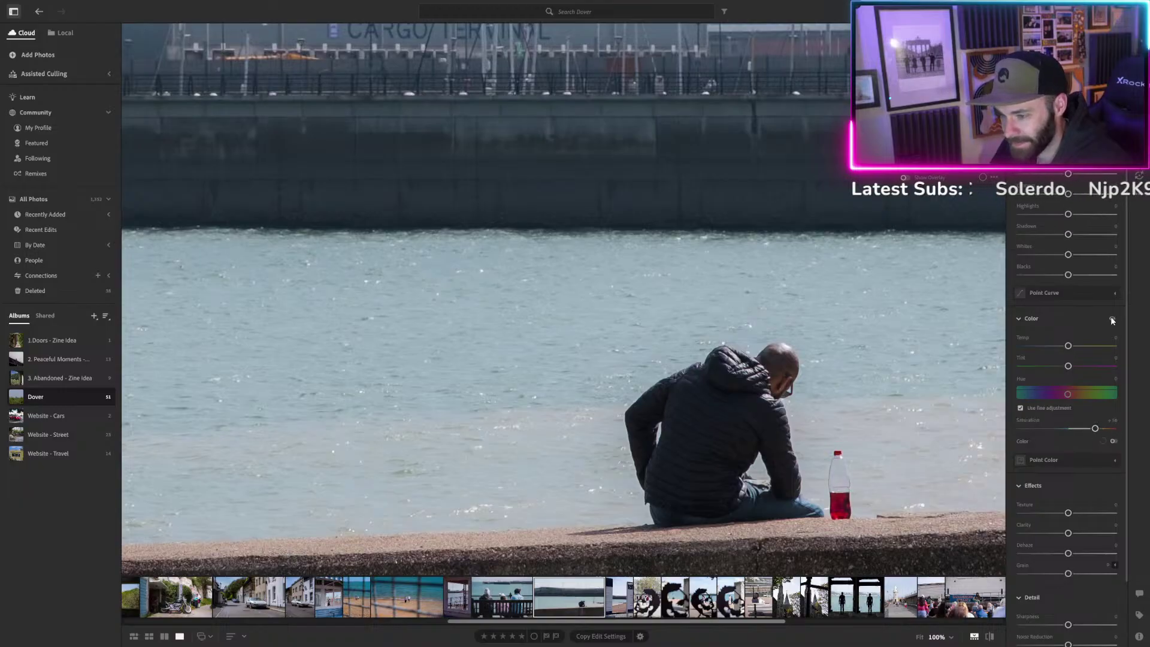
pyautogui.click(920, 638)
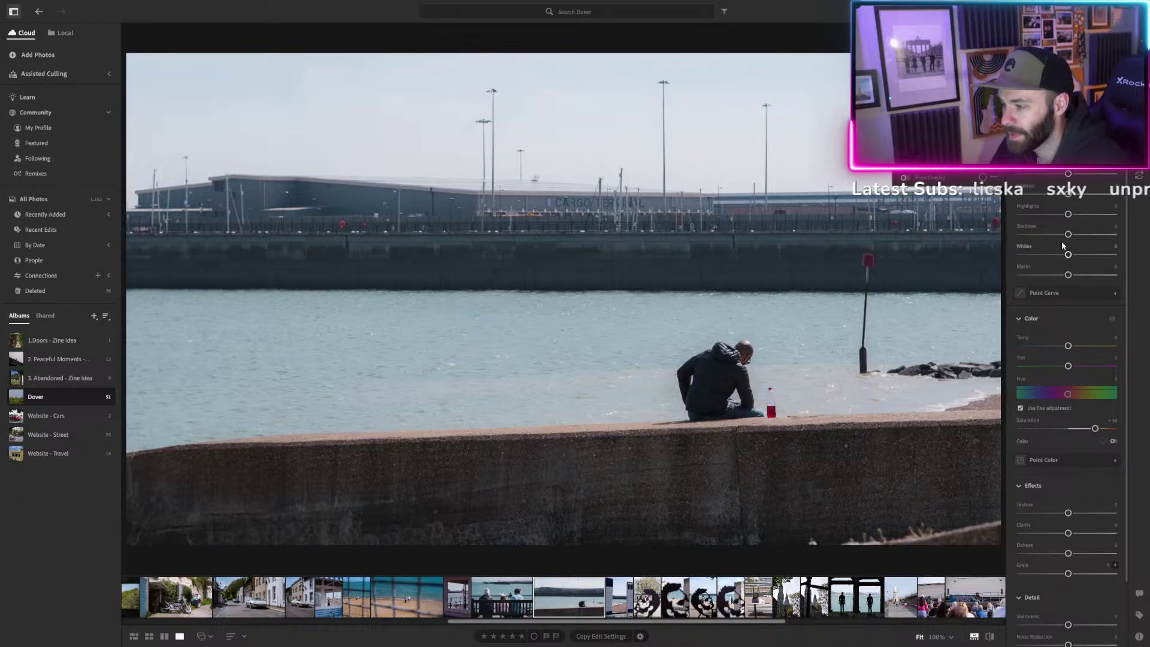
pyautogui.moveTo(1068, 214)
pyautogui.mouseDown()
pyautogui.moveTo(1102, 214)
pyautogui.moveTo(1079, 215)
pyautogui.moveTo(1077, 197)
pyautogui.mouseUp()
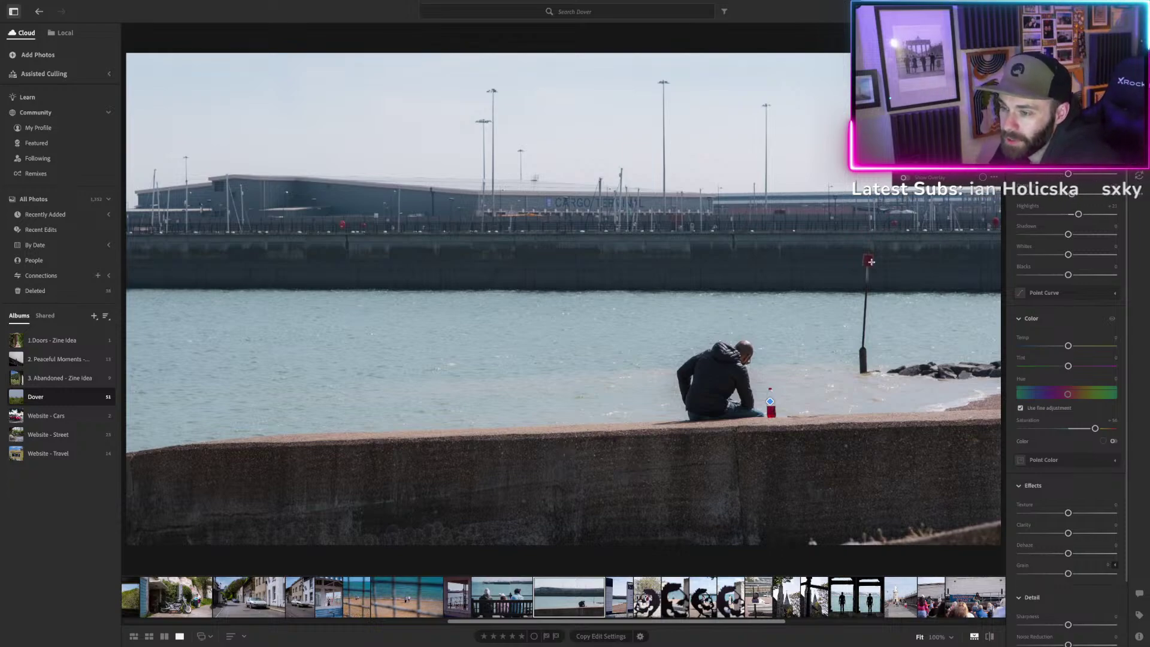
pyautogui.moveTo(764, 3)
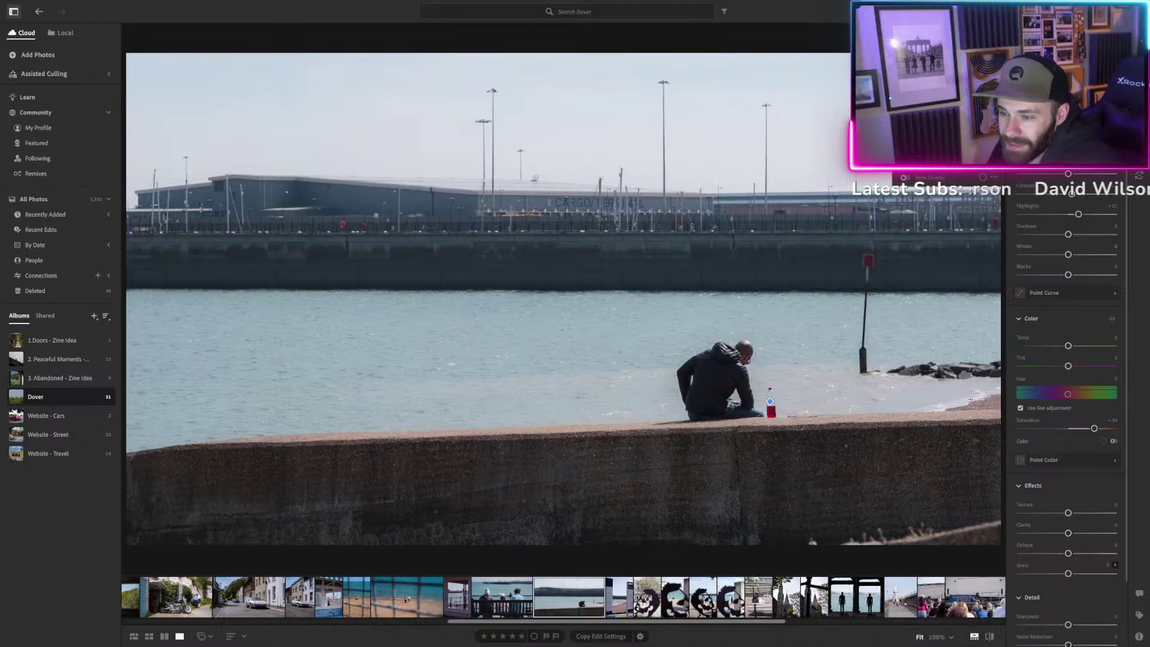
# Compare the edited photo with its original, close the masks and inspect the man and bottle at 100% zoom.
pyautogui.click(990, 637)
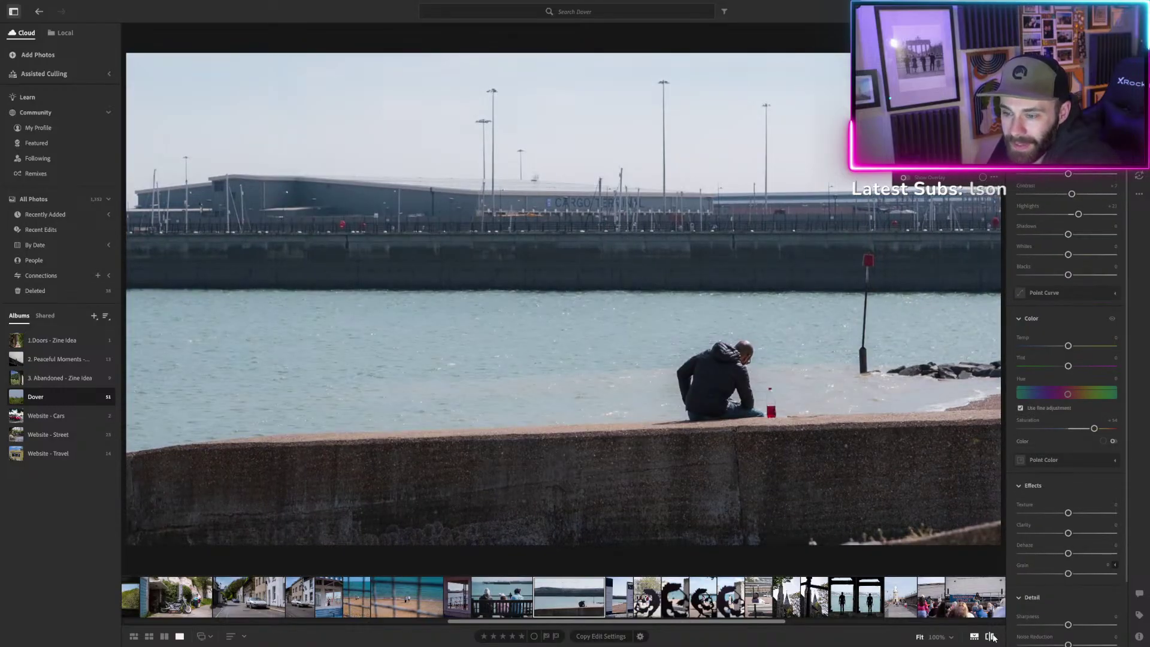
pyautogui.click(992, 637)
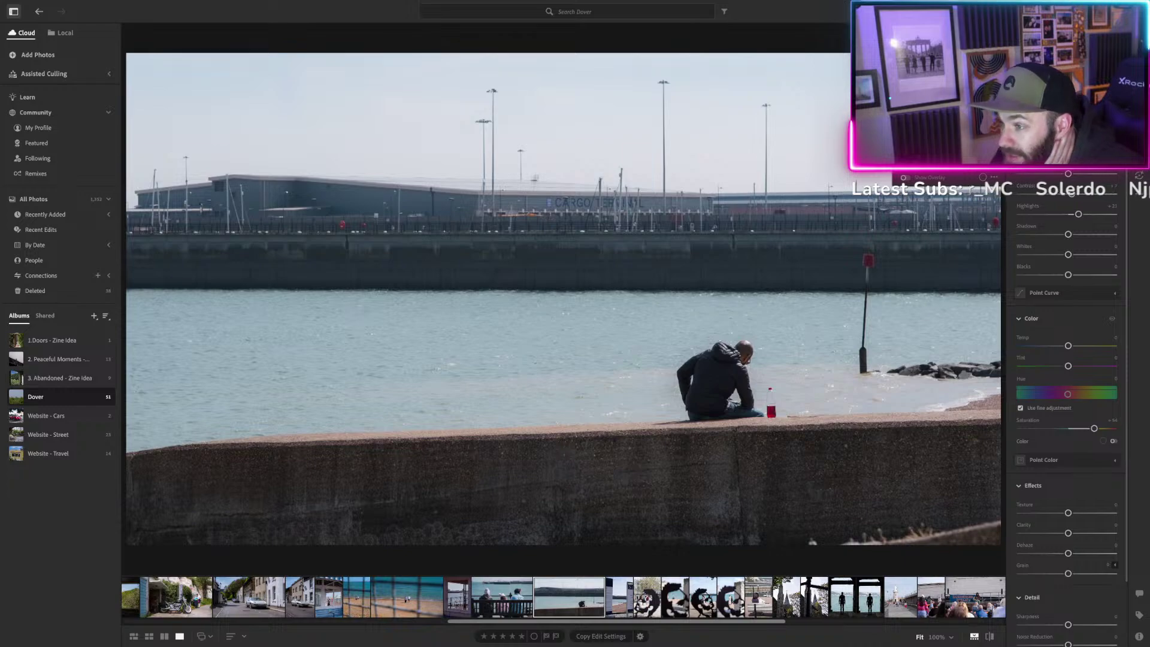
pyautogui.click(941, 99)
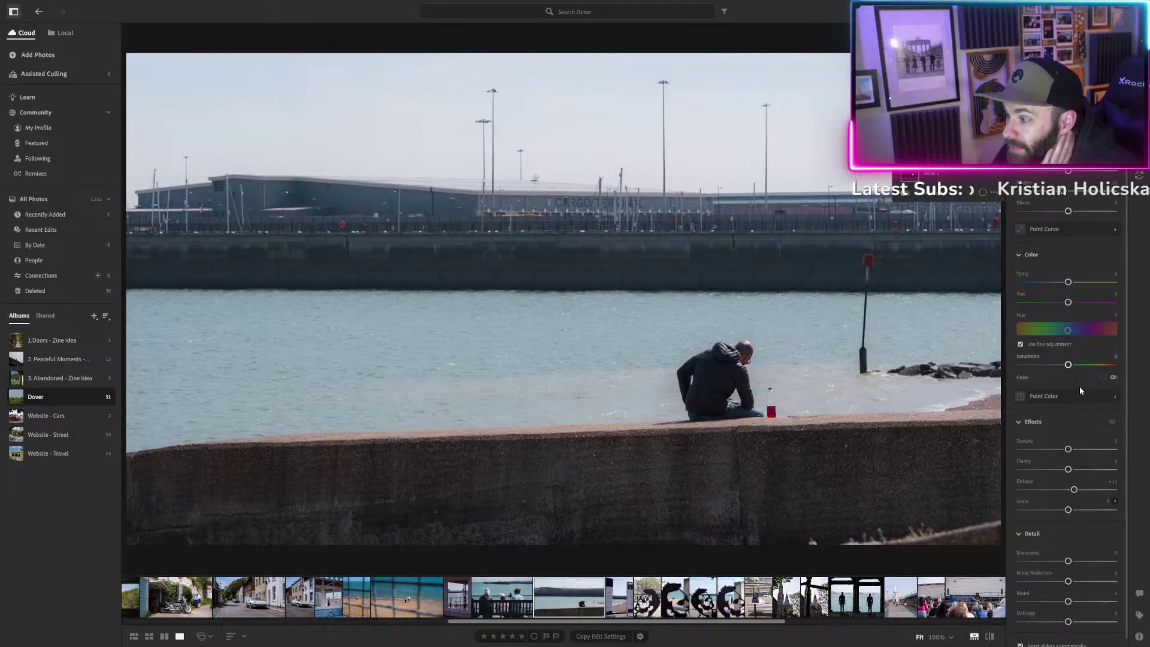
pyautogui.click(991, 637)
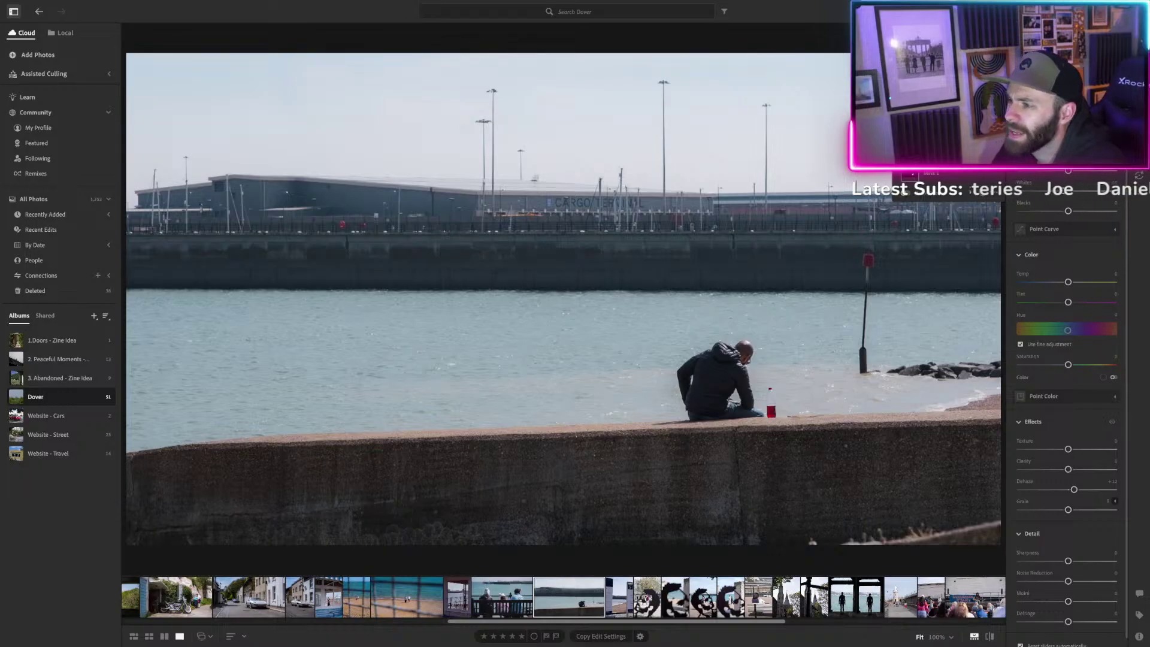
pyautogui.press('Escape')
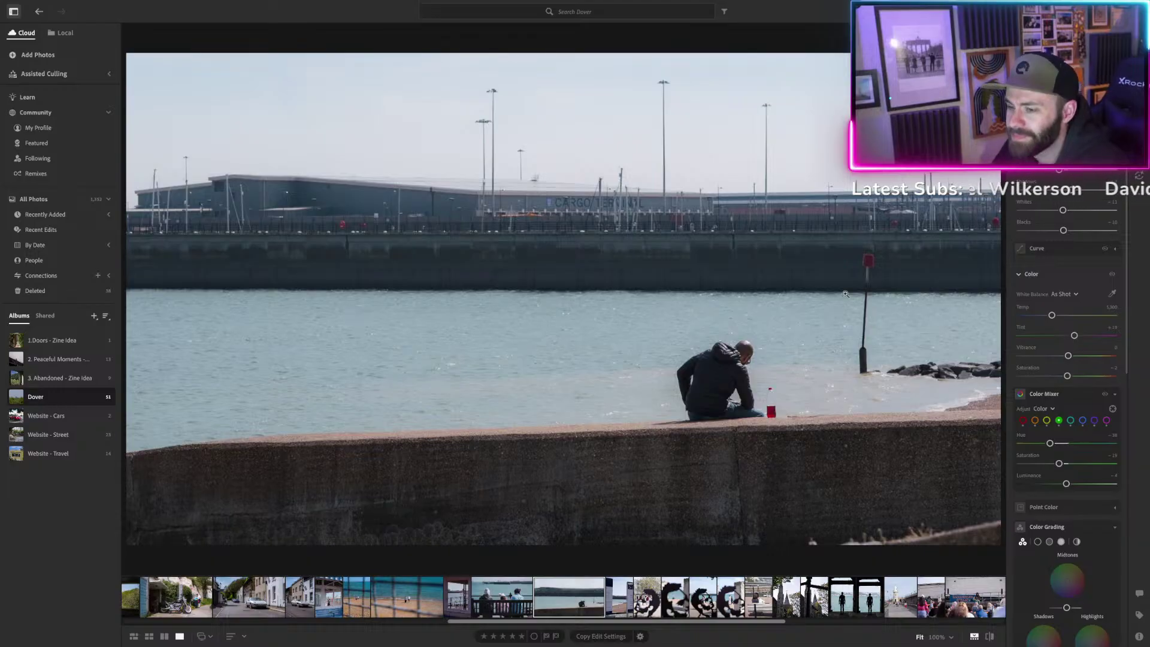
pyautogui.click(734, 356)
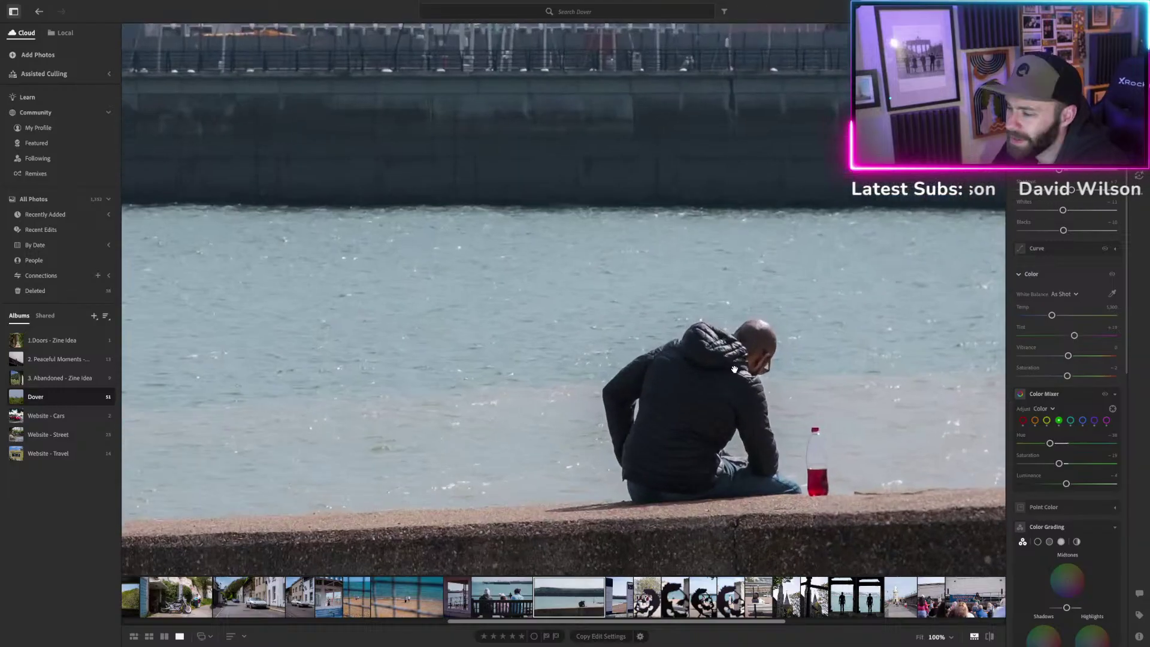
pyautogui.click(735, 369)
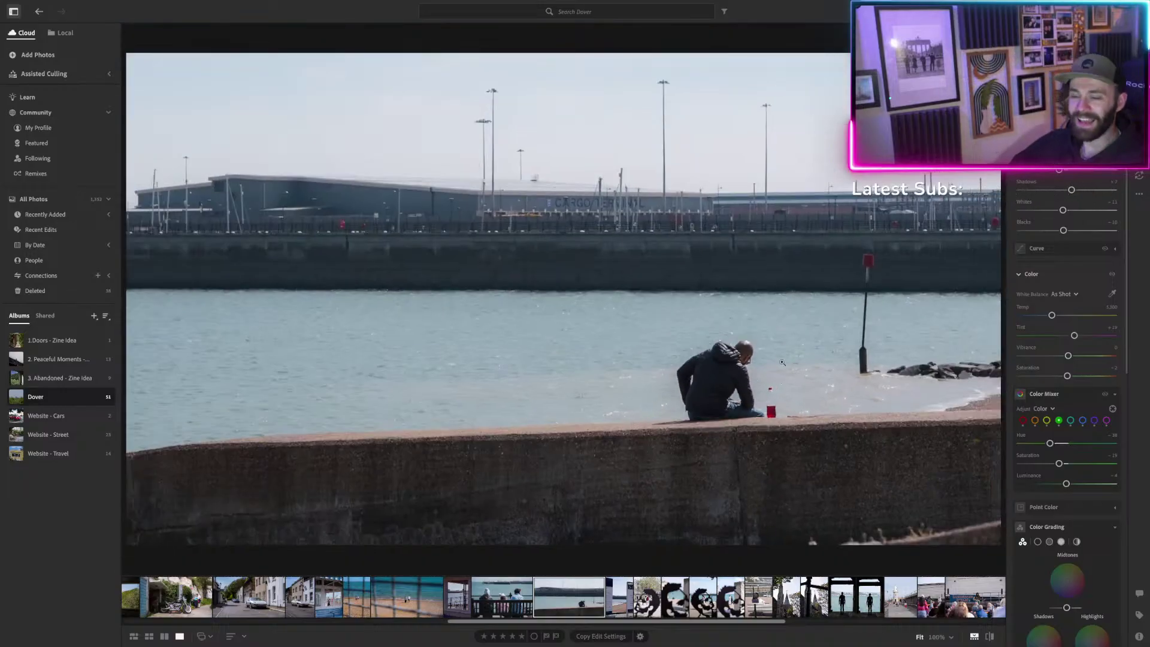
pyautogui.click(719, 350)
pyautogui.click(719, 350)
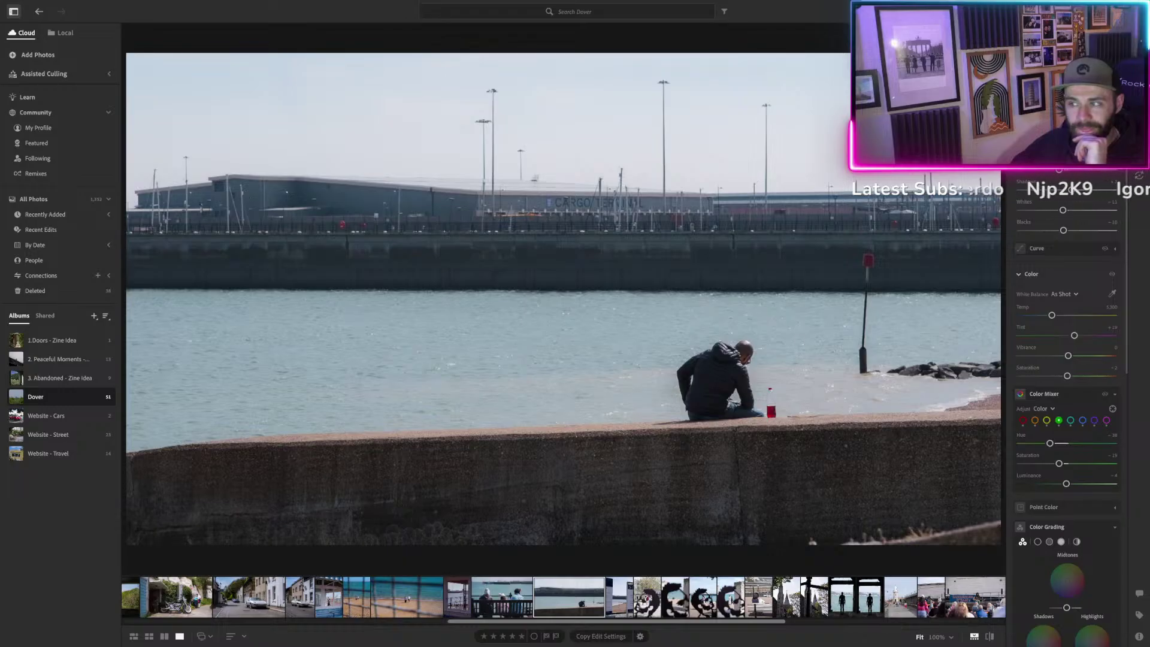
# Try a slightly tighter crop around the seated man, repositioning the photo inside the crop frame.
pyautogui.press('c')
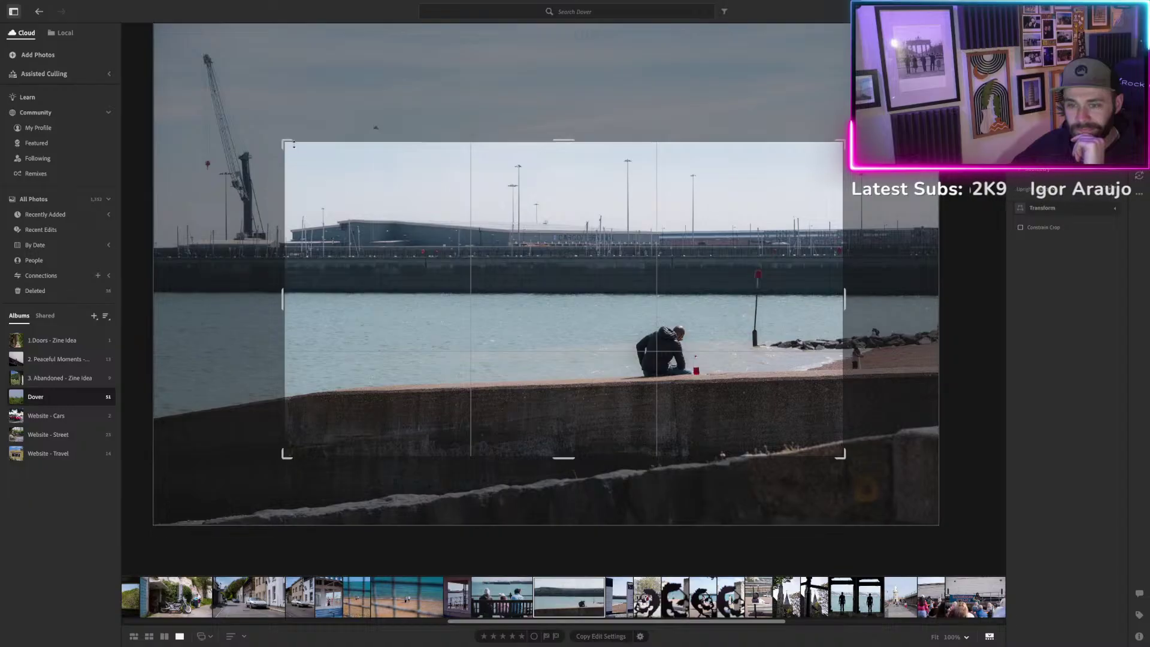
pyautogui.moveTo(287, 143); pyautogui.dragTo(302, 153)
pyautogui.moveTo(705, 348); pyautogui.dragTo(710, 355)
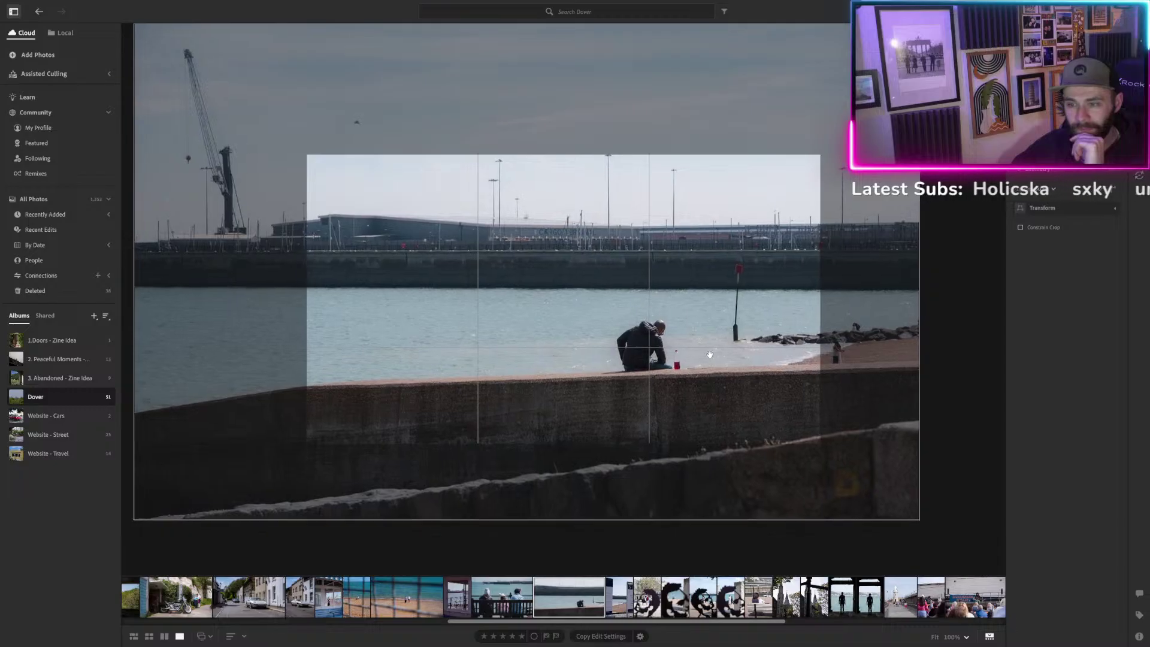
pyautogui.moveTo(709, 355); pyautogui.dragTo(710, 360)
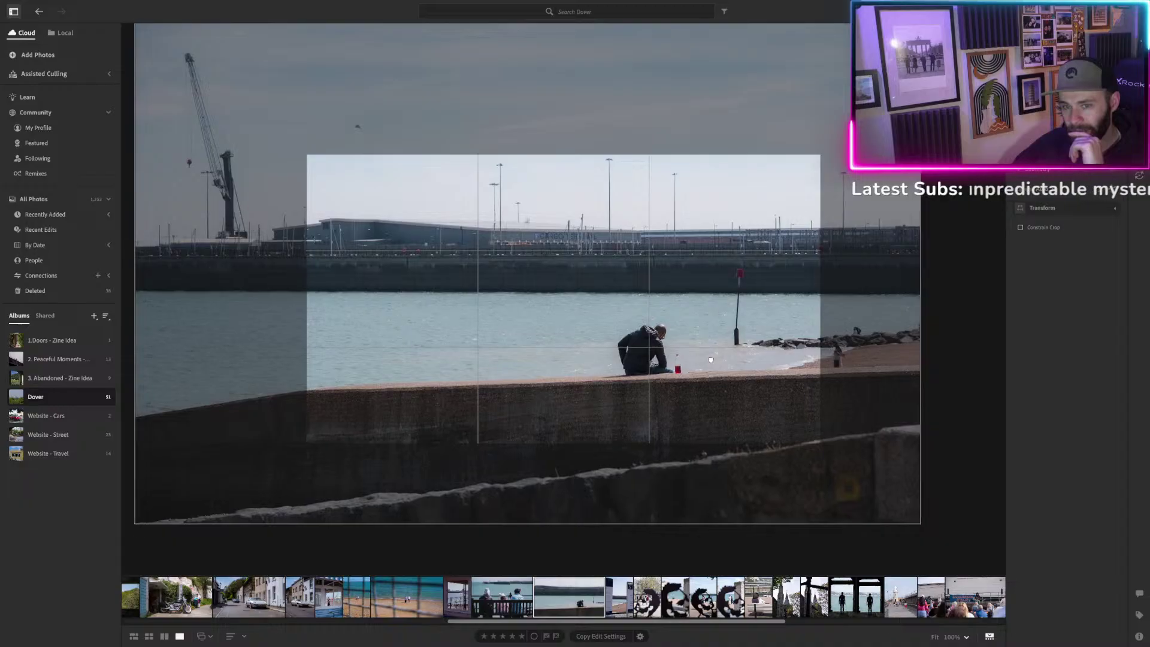
pyautogui.press('Return')
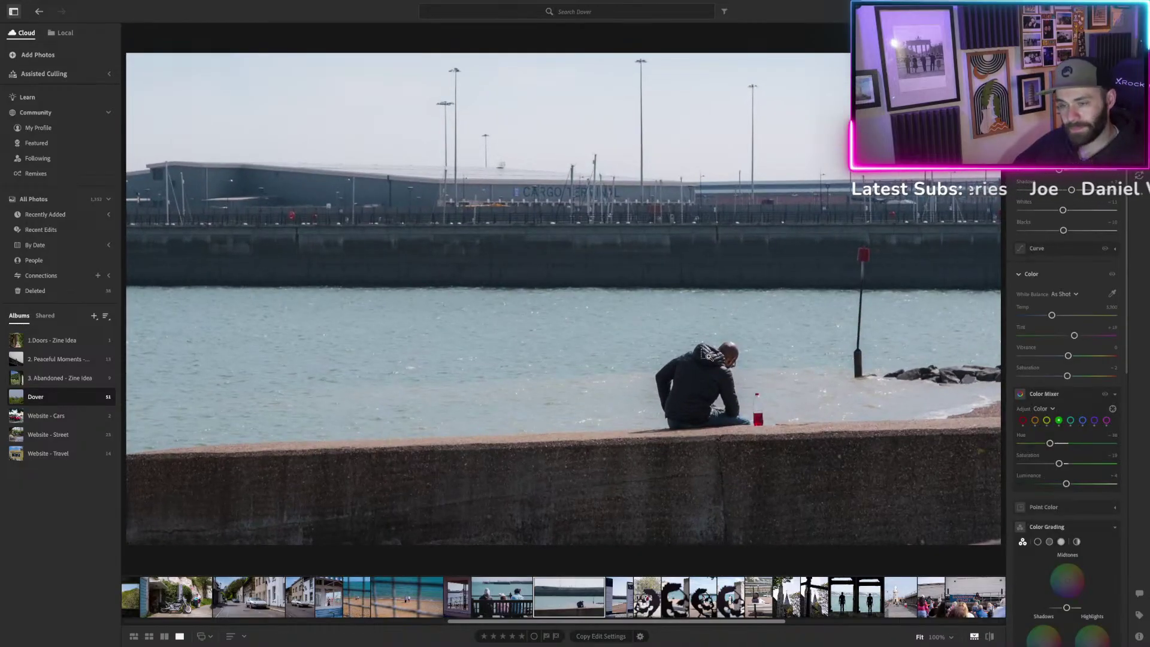
# Undo the tighter crop and the preceding Whites adjustment.
pyautogui.hotkey('ctrl', 'z')
pyautogui.hotkey('ctrl', 'z')
pyautogui.hotkey('ctrl', 'z')
pyautogui.hotkey('ctrl', 'z')
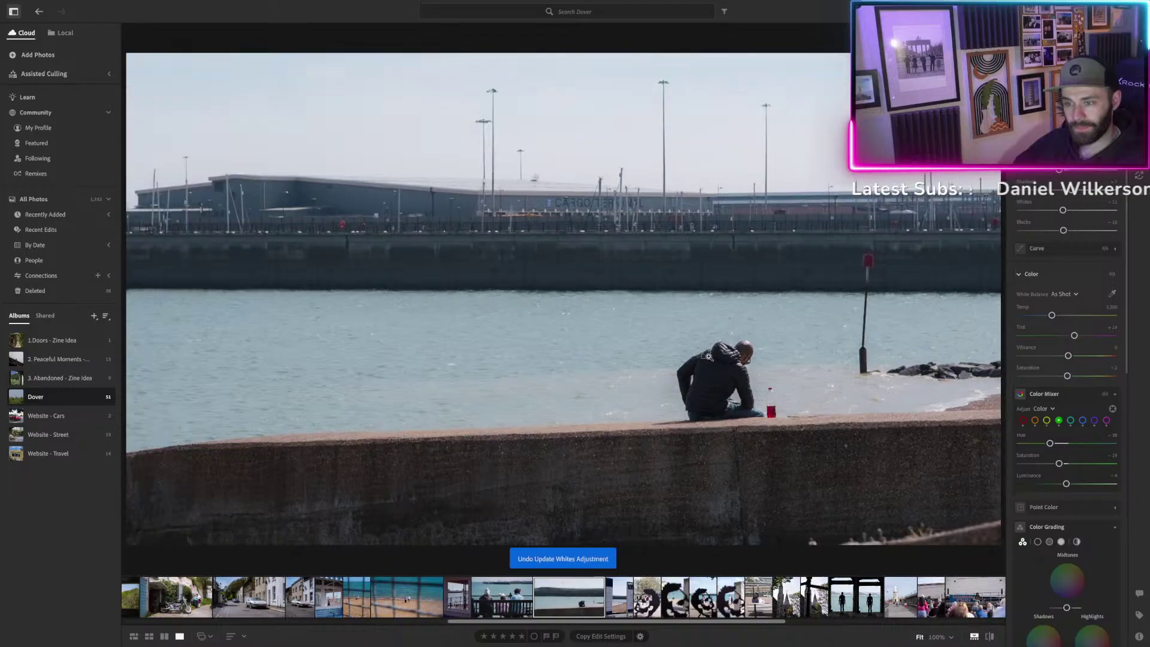
# Redo the undone edits to bring back the tighter crop around the seated man.
pyautogui.hotkey('ctrl', 'shift', 'z')
pyautogui.hotkey('ctrl', 'shift', 'z')
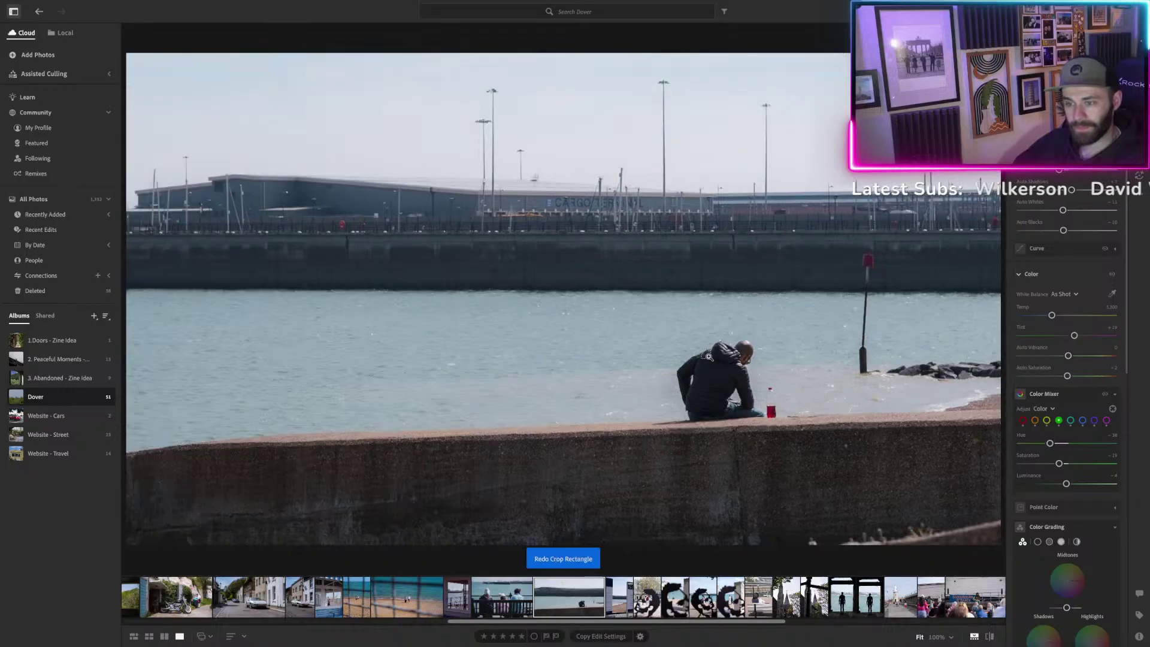
pyautogui.hotkey('ctrl', 'z')
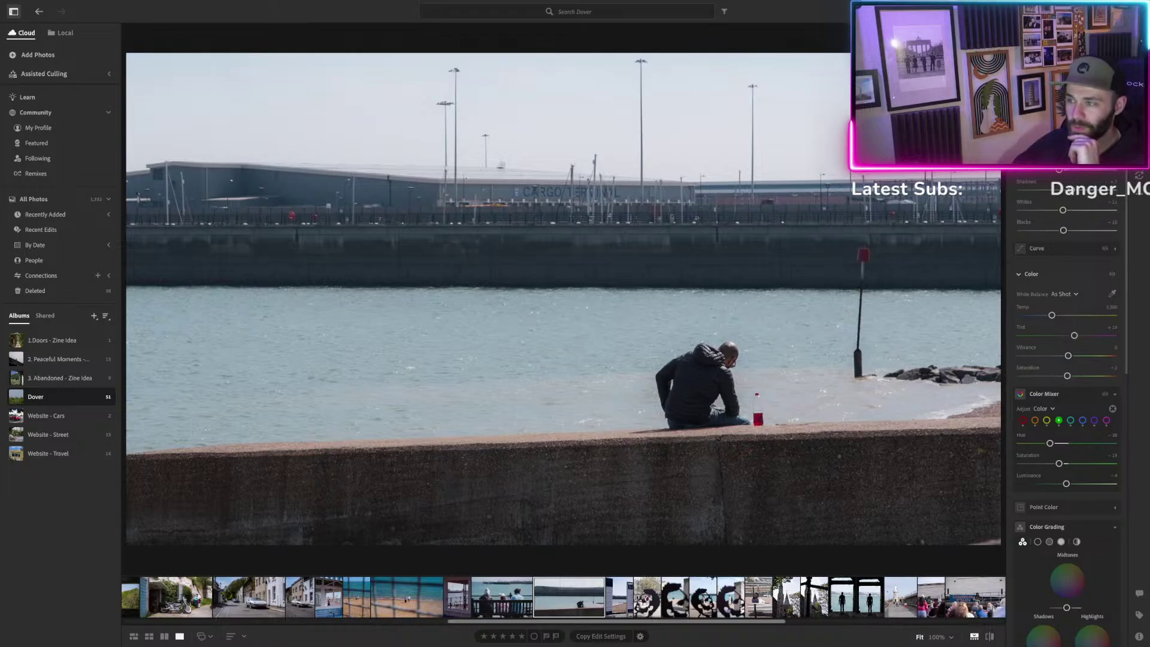
# Reposition the harbour photo slightly inside its crop frame so the seated man sits further right, and check the result.
pyautogui.press('c')
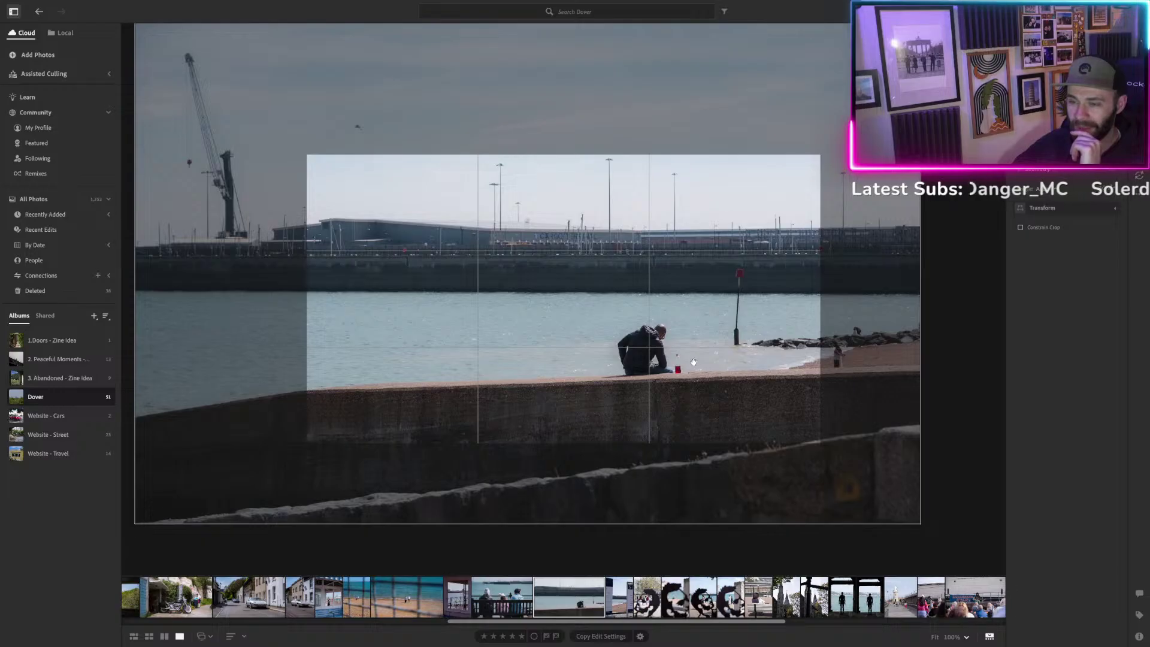
pyautogui.moveTo(691, 364); pyautogui.dragTo(699, 363)
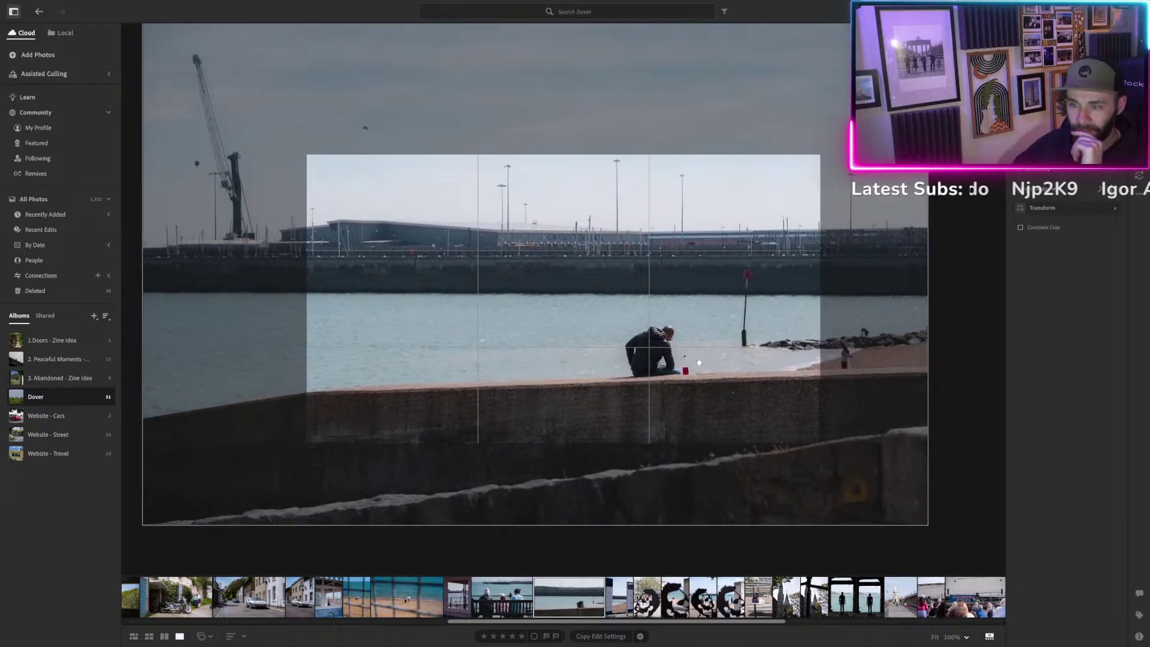
pyautogui.press('Return')
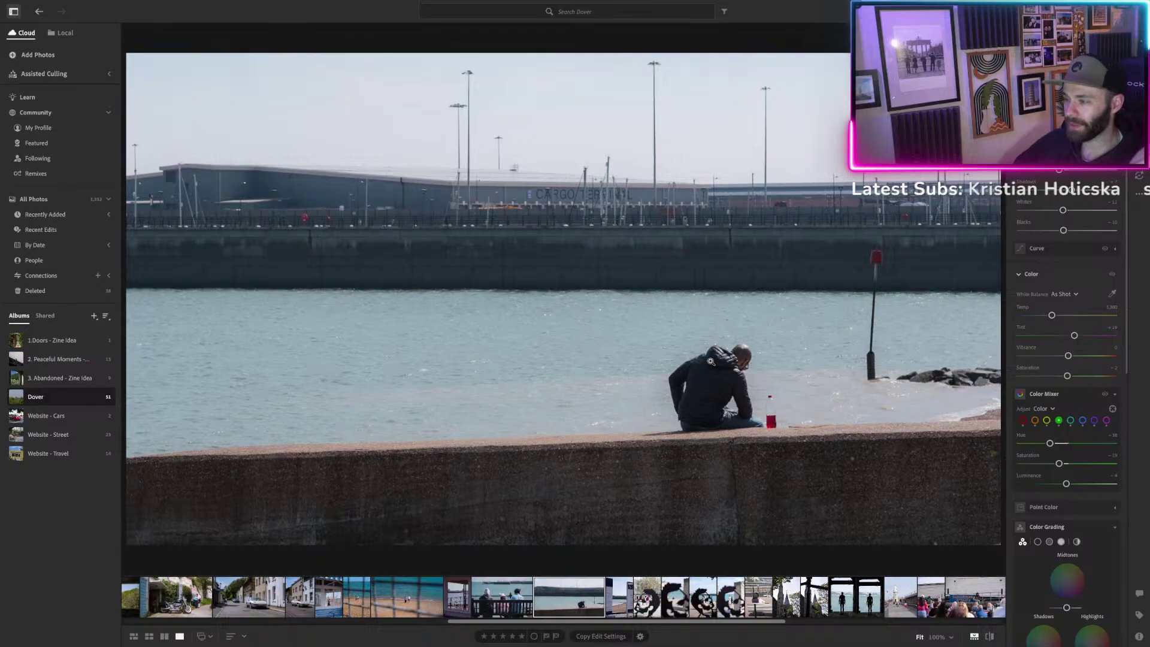
pyautogui.click(685, 411)
pyautogui.click(693, 403)
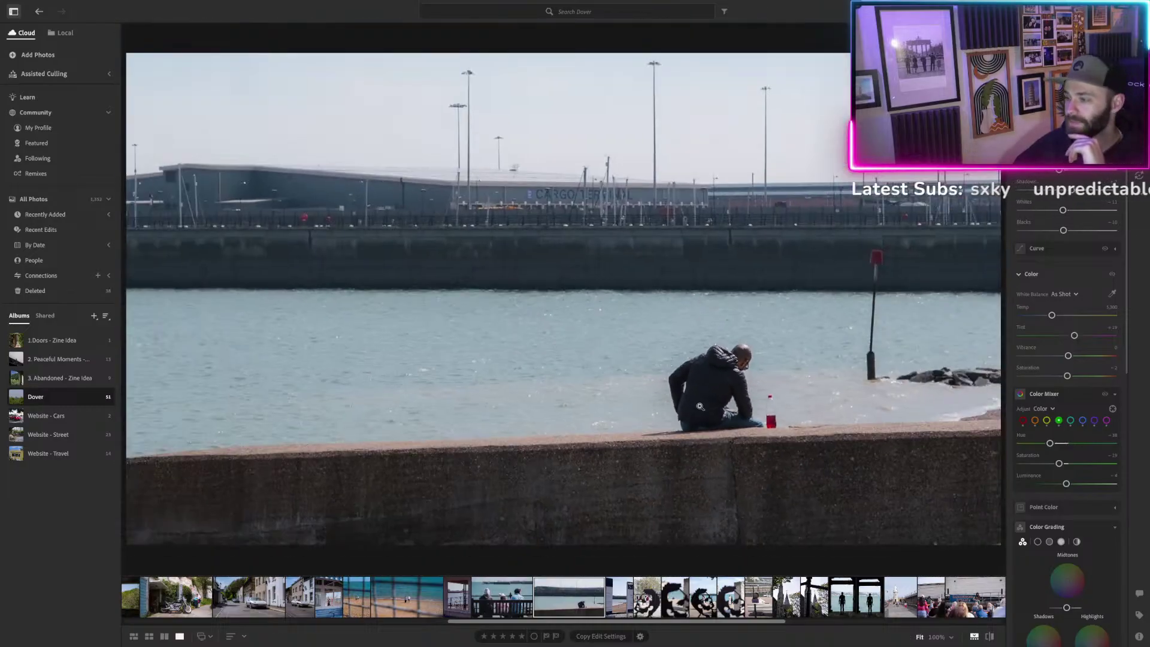
# Open the portrait beach photo framed by two signs, set Upright to Auto and crop it slightly tighter.
pyautogui.click(614, 608)
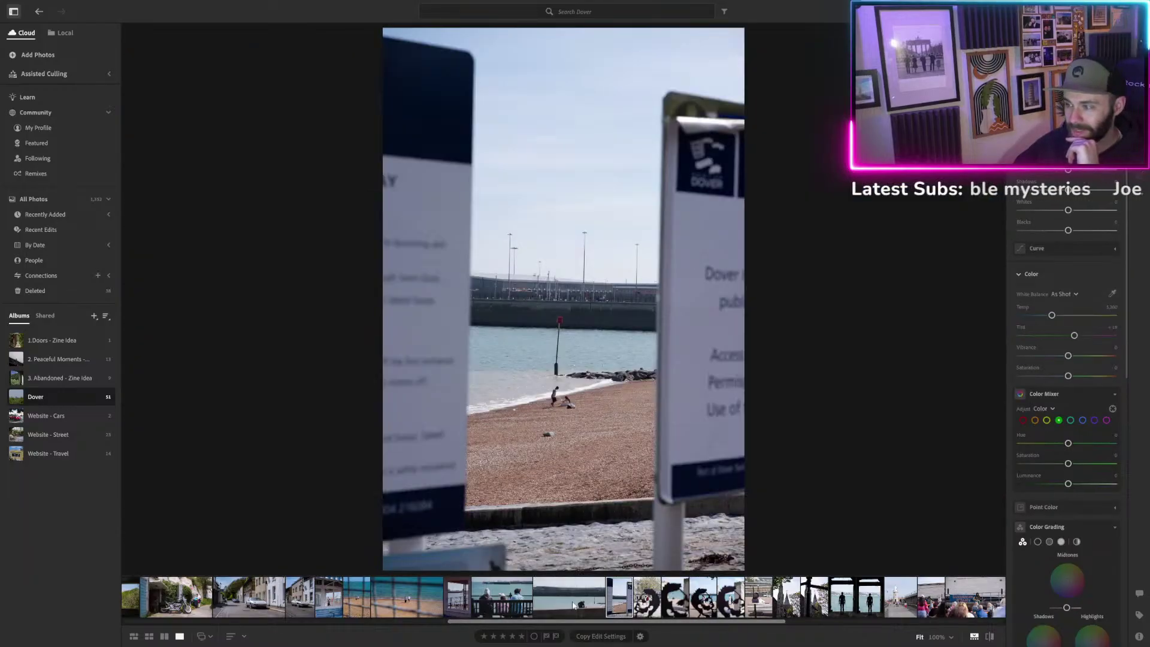
pyautogui.press('Left')
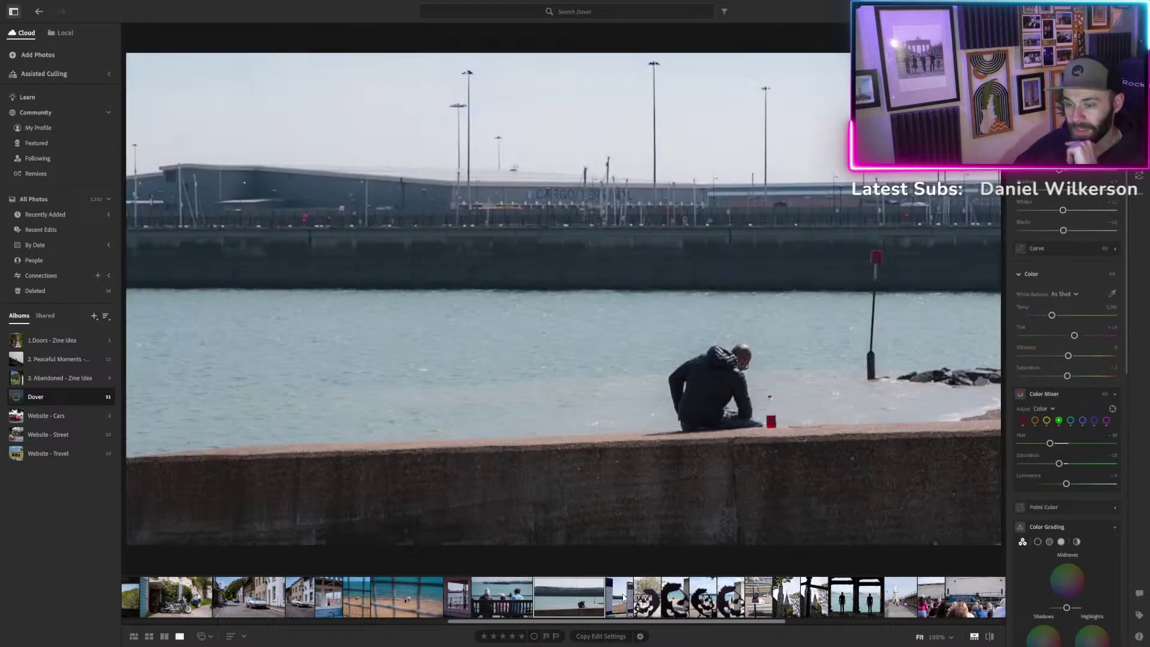
pyautogui.press('Right')
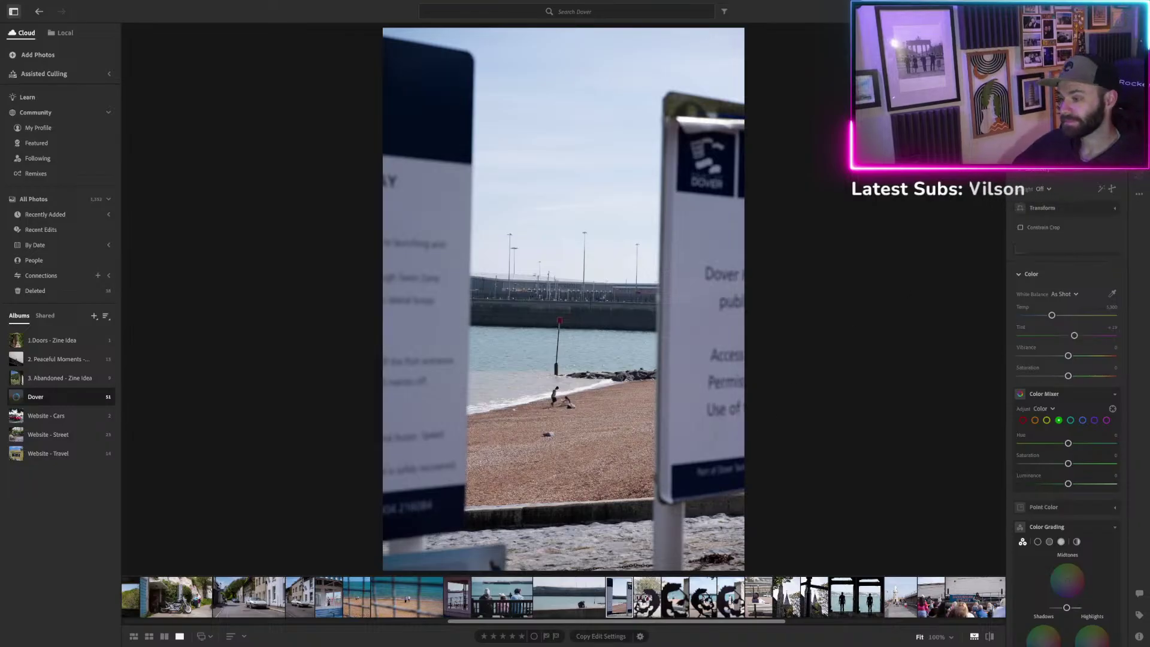
pyautogui.press('c')
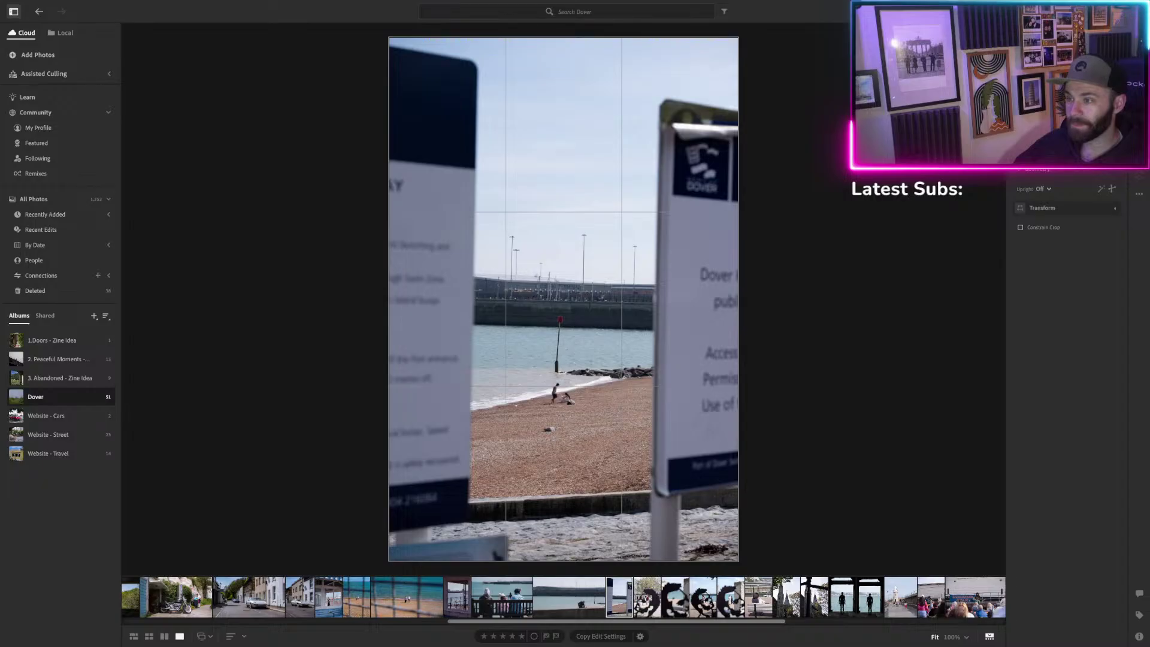
pyautogui.click(1101, 190)
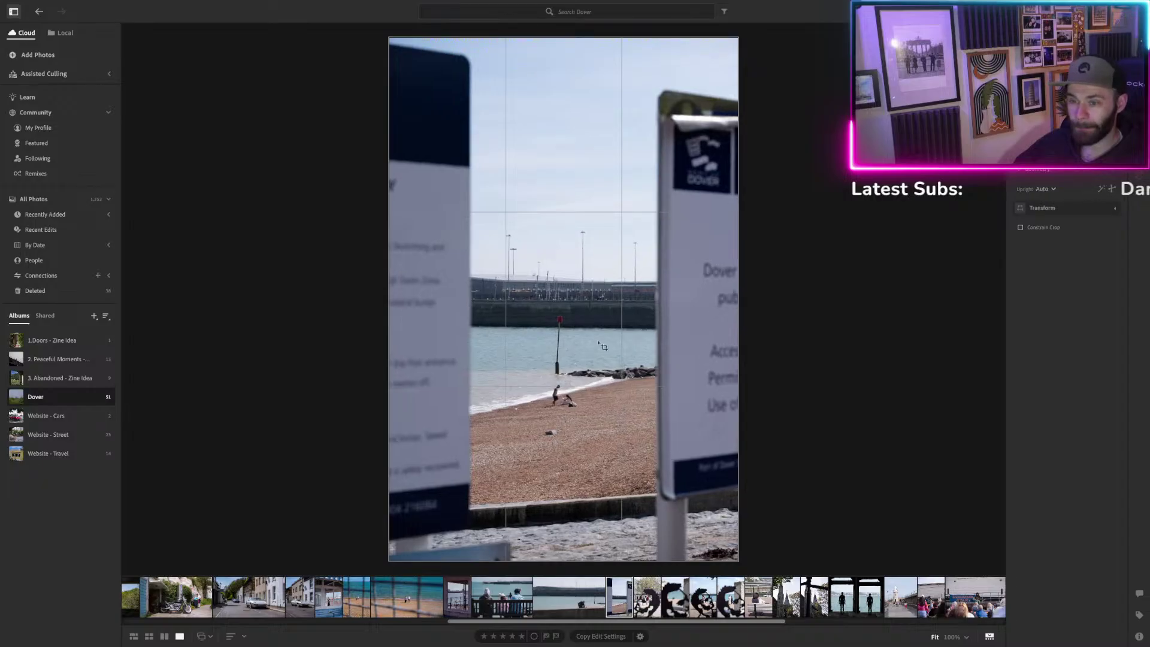
pyautogui.moveTo(738, 39); pyautogui.dragTo(729, 56)
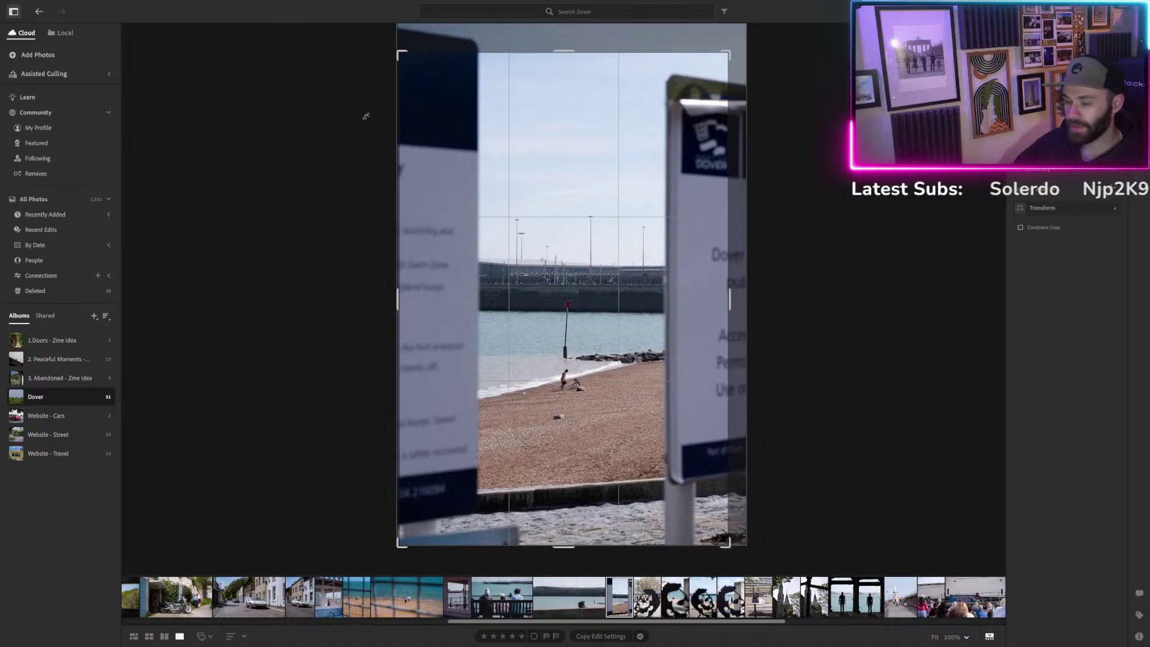
pyautogui.press('Return')
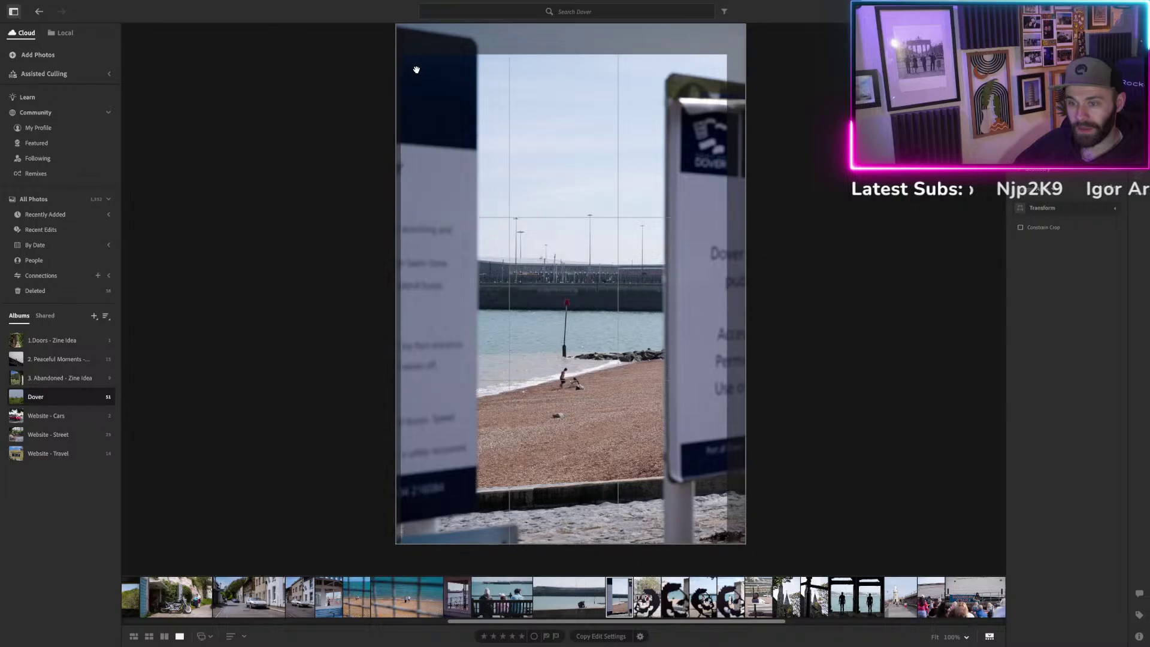